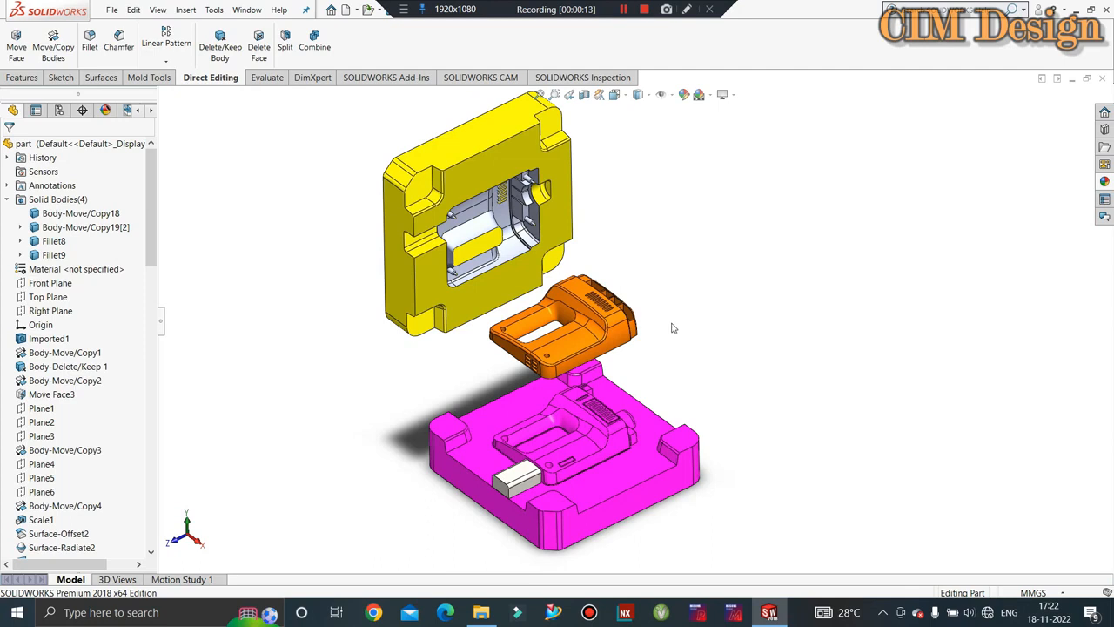
- Examine the finished mold layout, with the yellow cavity block, orange plastic part and magenta core block, from several angles
scroll(666, 338, up, 2)
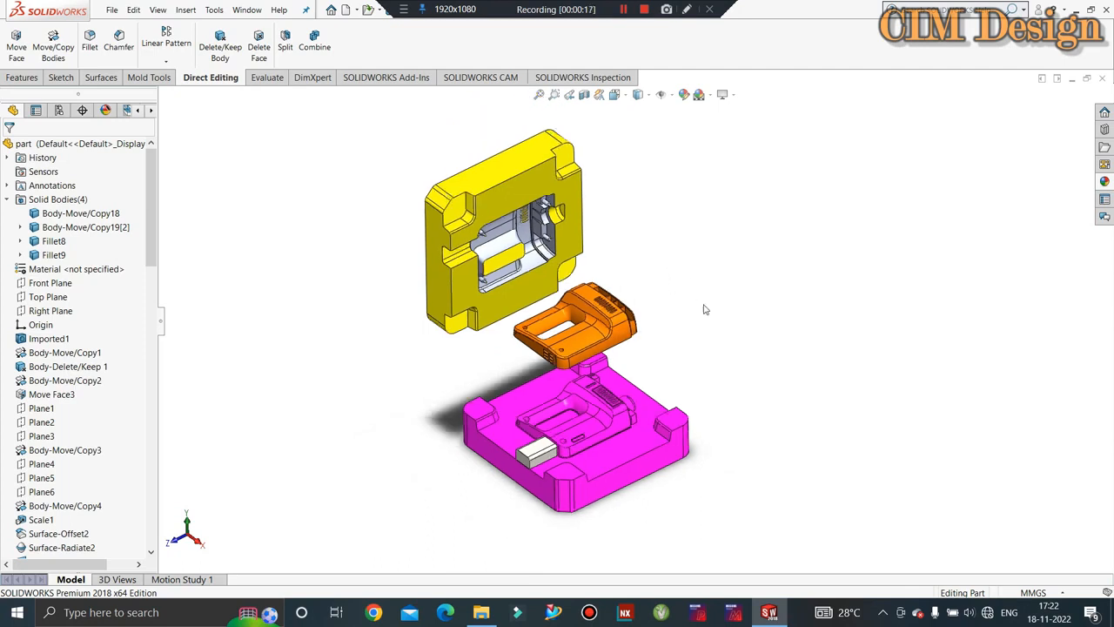
scroll(669, 327, up, 1)
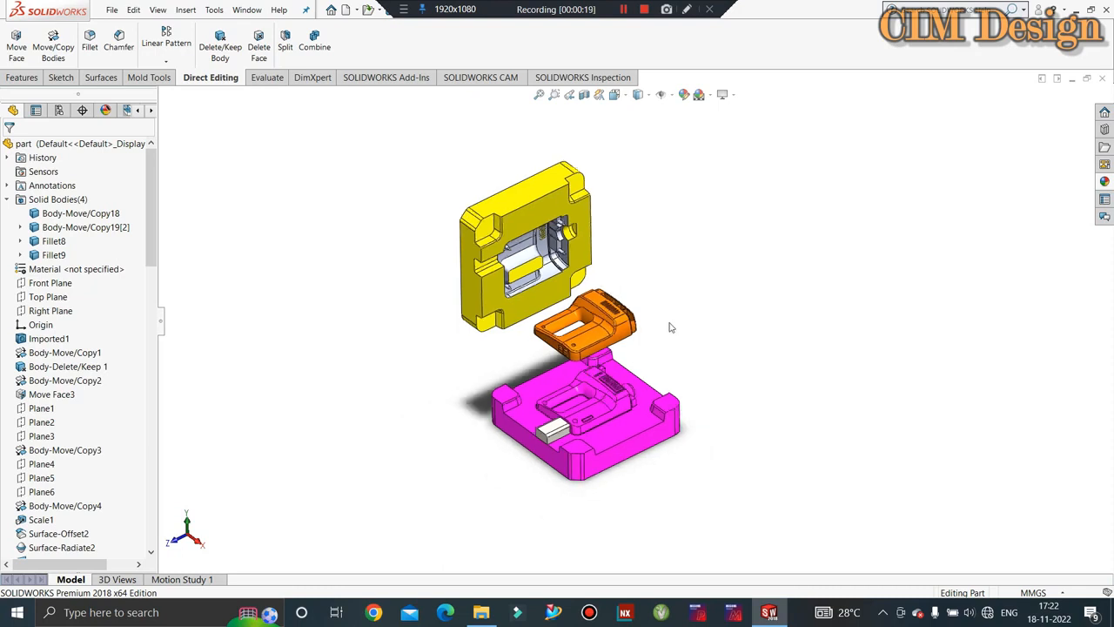
scroll(670, 327, down, 1)
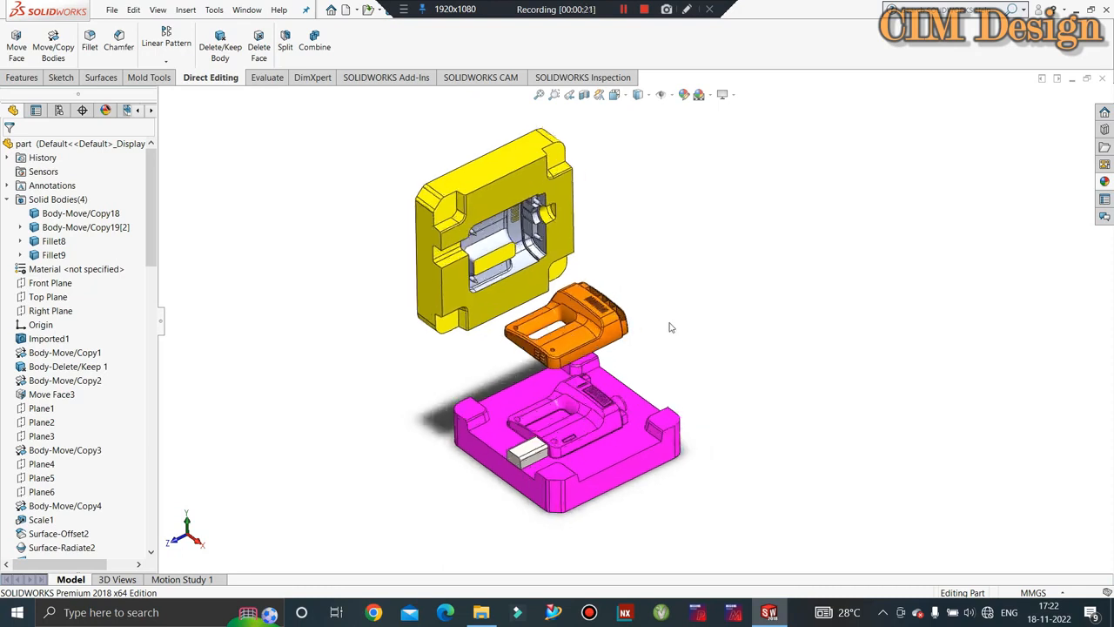
scroll(670, 328, up, 1)
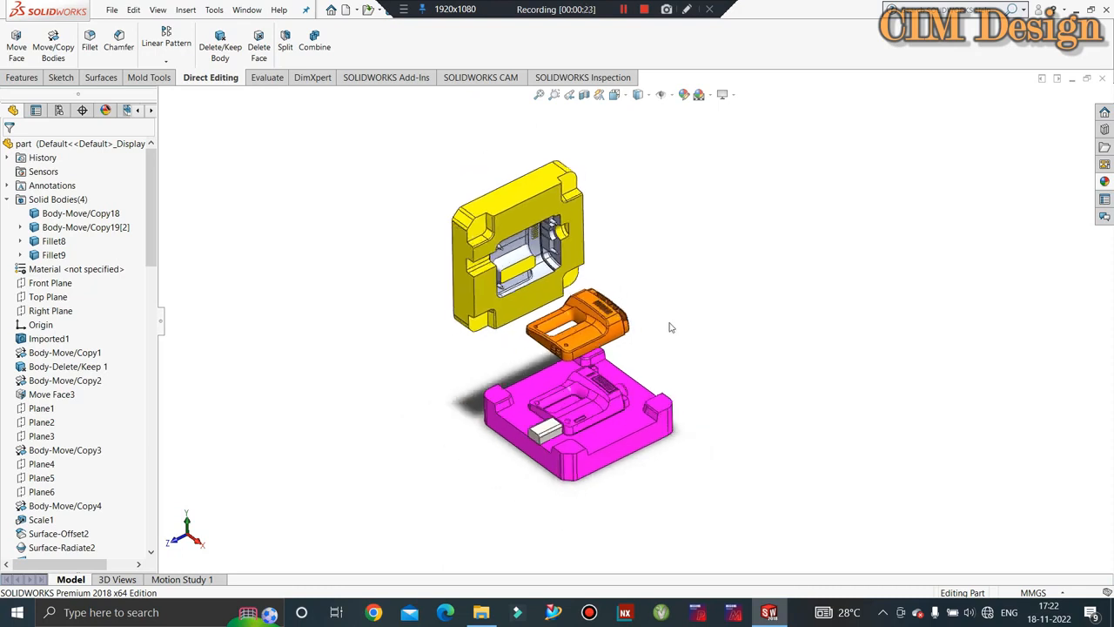
scroll(670, 327, down, 1)
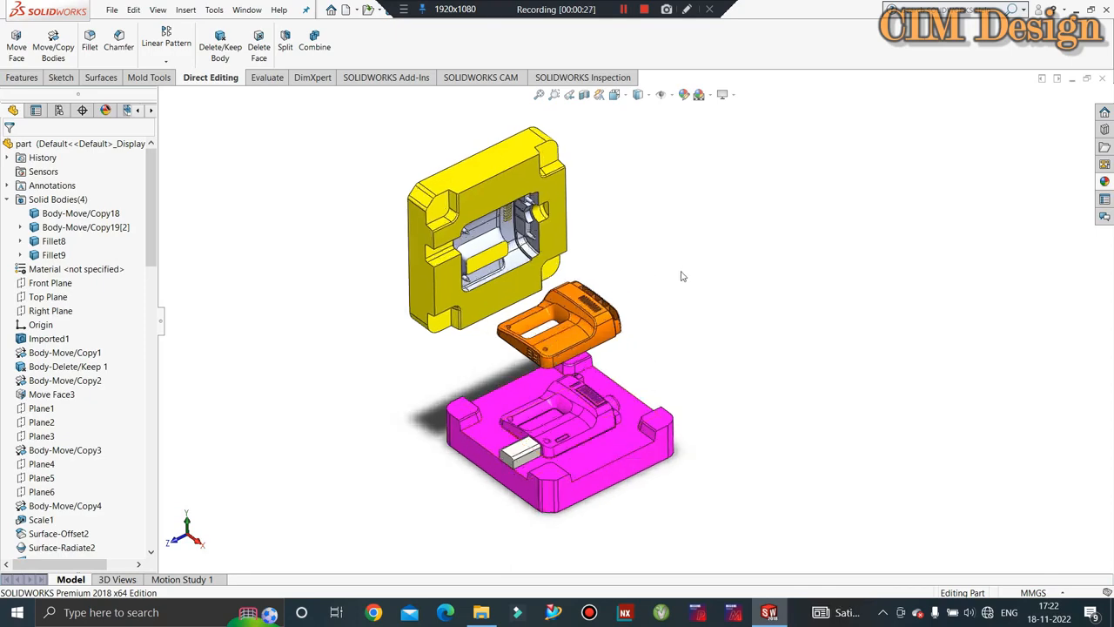
mouse_move(632, 277)
middle_down()
mouse_move(631, 179)
mouse_move(618, 181)
mouse_move(621, 195)
mouse_move(724, 99)
mouse_move(628, 250)
mouse_move(627, 272)
mouse_move(647, 241)
mouse_move(641, 273)
middle_up()
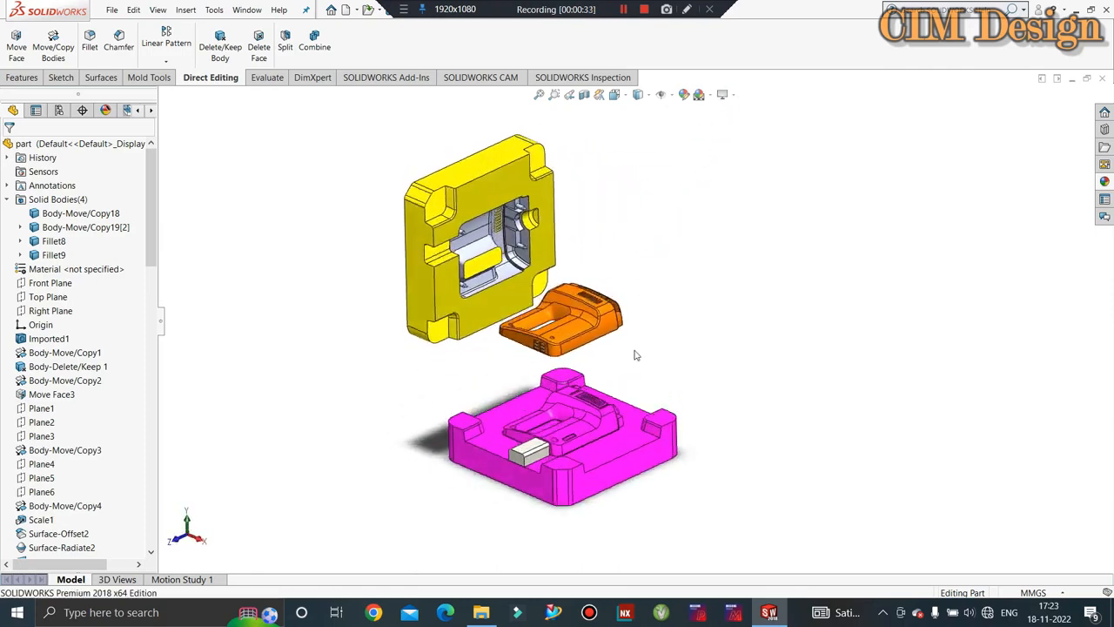
middle_drag(635, 355, 609, 375)
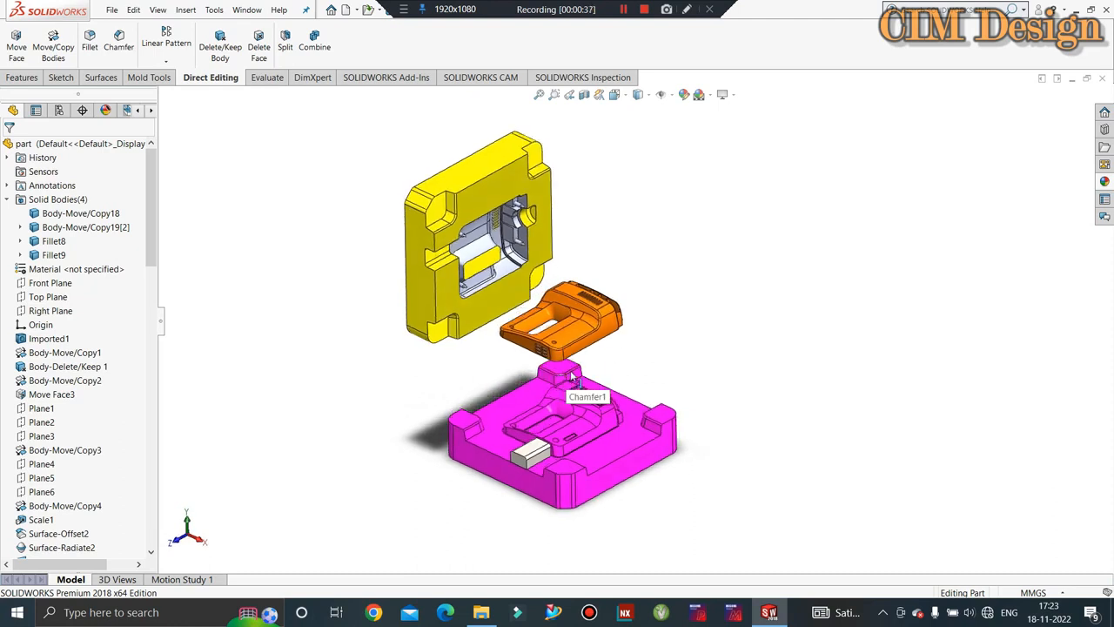
scroll(576, 355, up, 1)
scroll(584, 341, down, 1)
mouse_move(607, 347)
middle_down()
mouse_move(620, 370)
mouse_move(627, 341)
mouse_move(612, 337)
middle_up()
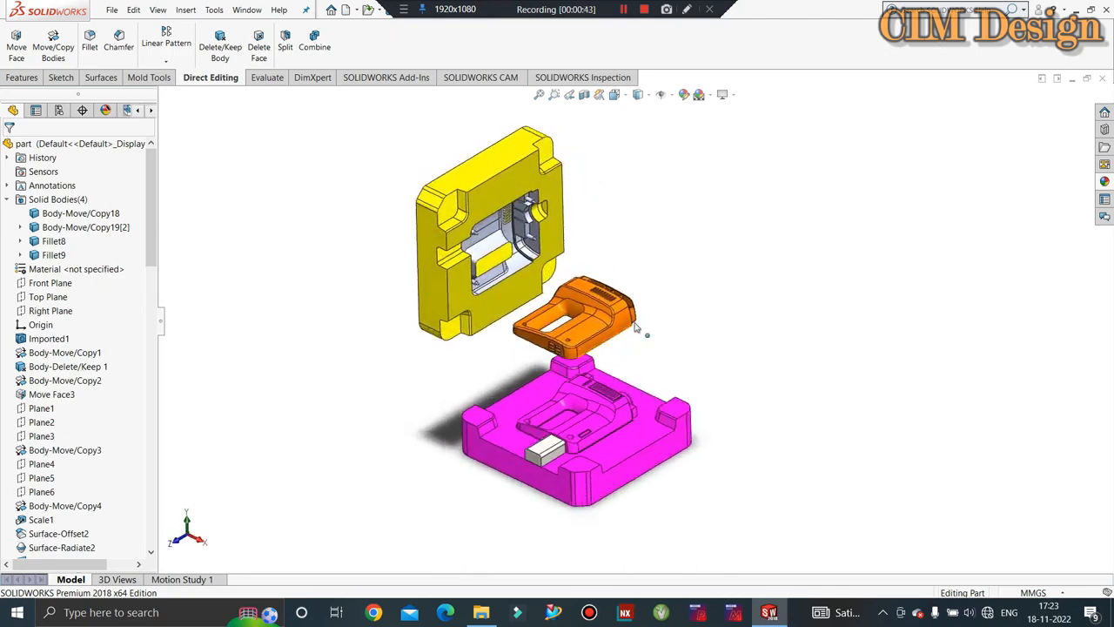
click(32, 78)
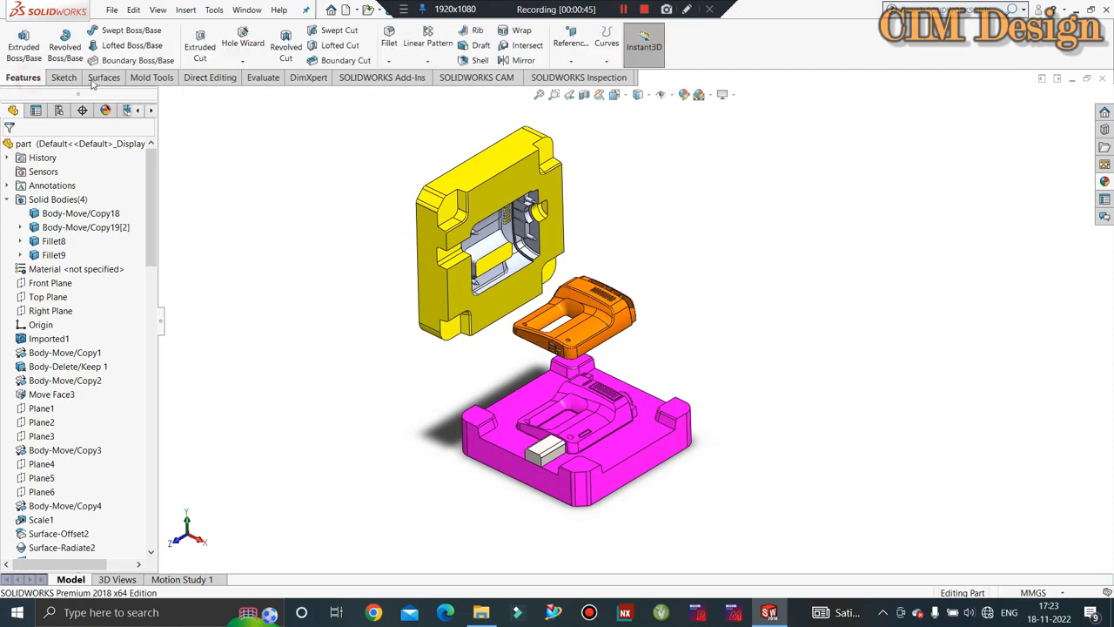
click(101, 77)
mouse_move(760, 313)
middle_down()
mouse_move(757, 278)
mouse_move(762, 312)
middle_up()
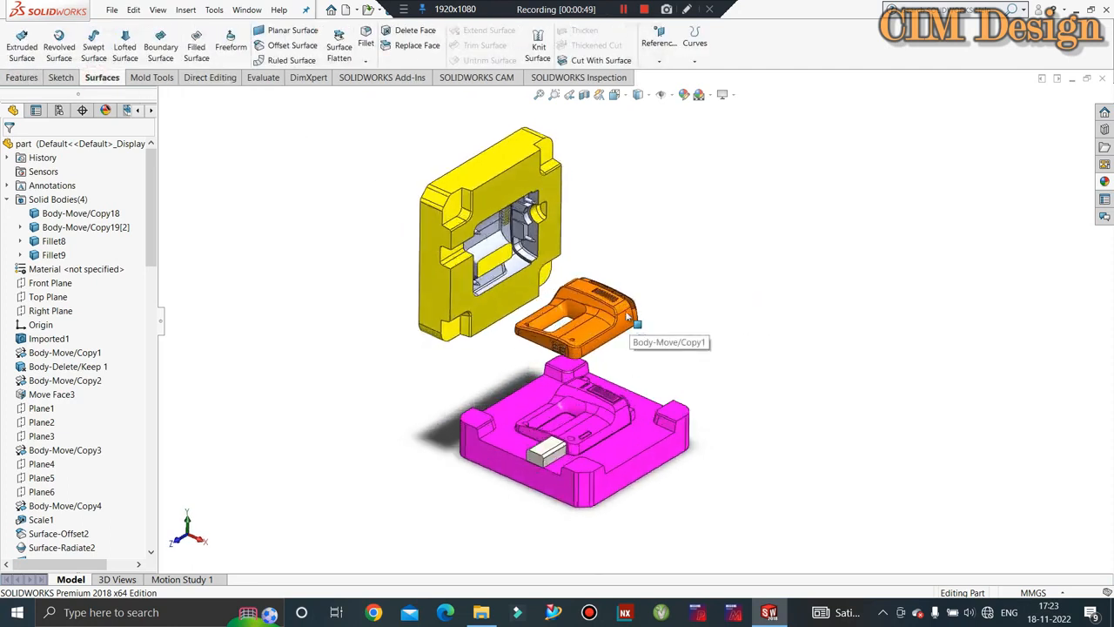
middle_drag(646, 341, 640, 325)
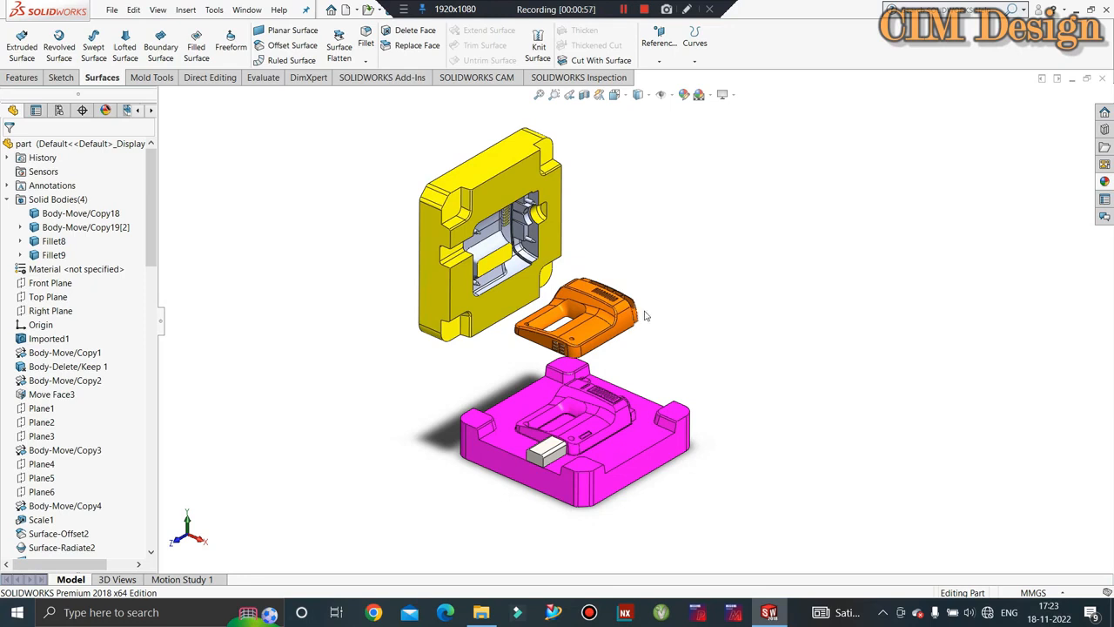
middle_drag(689, 335, 684, 325)
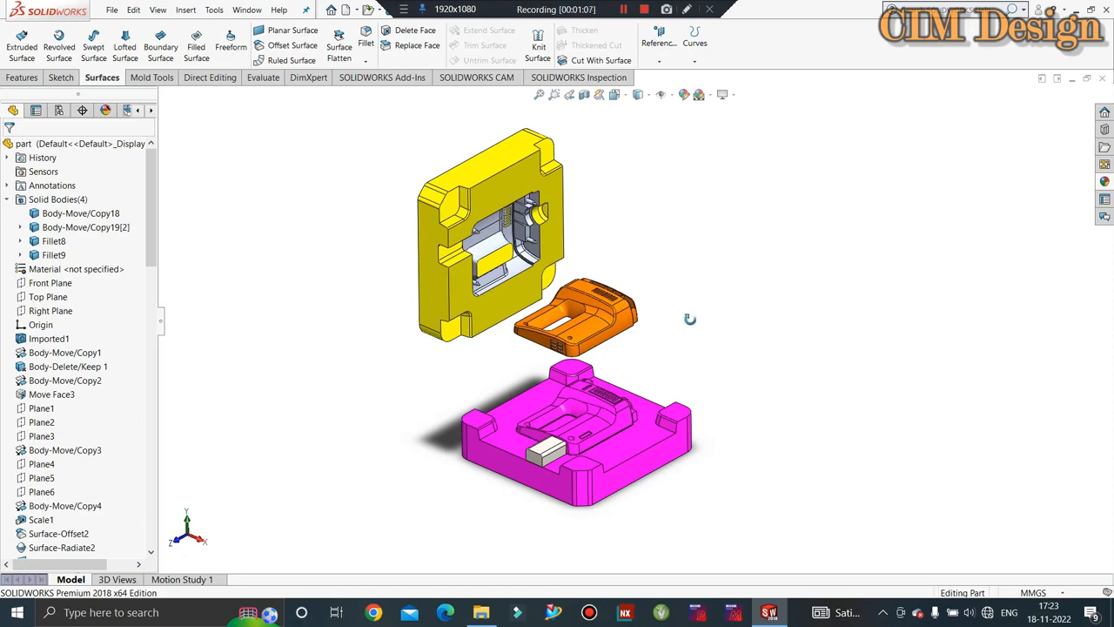
mouse_move(689, 319)
middle_down()
mouse_move(702, 274)
mouse_move(689, 279)
mouse_move(681, 333)
mouse_move(702, 348)
mouse_move(702, 367)
mouse_move(686, 311)
mouse_move(677, 322)
middle_up()
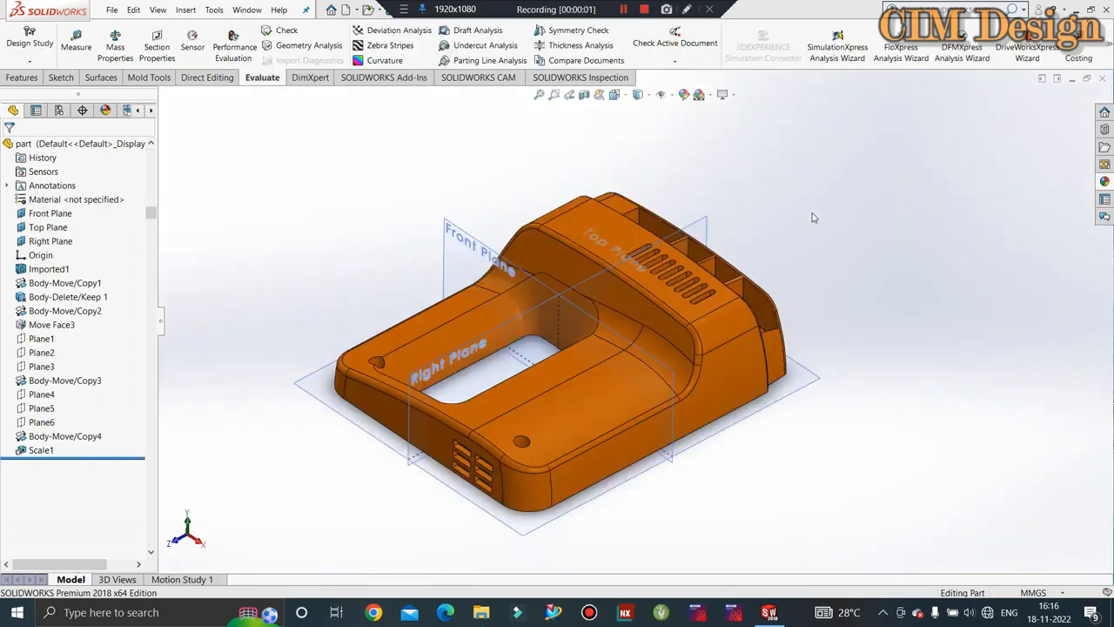
- Inspect the orange plastic part from different sides, including its vent slots, screw holes and central opening
scroll(813, 218, up, 1)
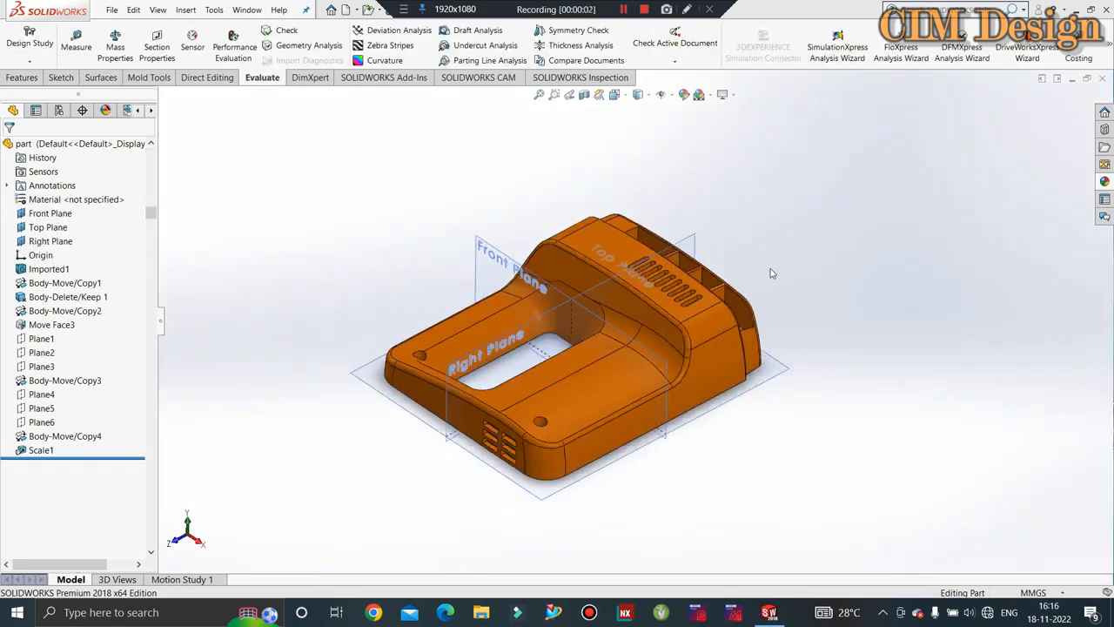
scroll(772, 271, down, 4)
middle_drag(761, 259, 522, 257)
scroll(771, 240, up, 2)
scroll(477, 440, down, 2)
middle_drag(504, 398, 495, 422)
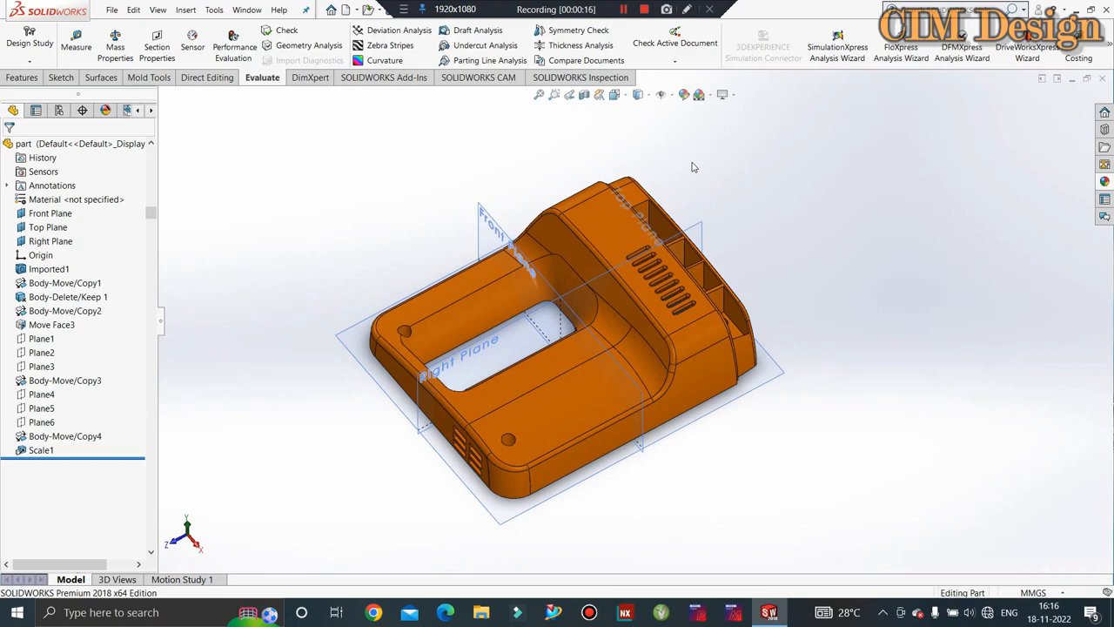
scroll(667, 269, up, 1)
scroll(652, 277, down, 1)
scroll(622, 279, down, 1)
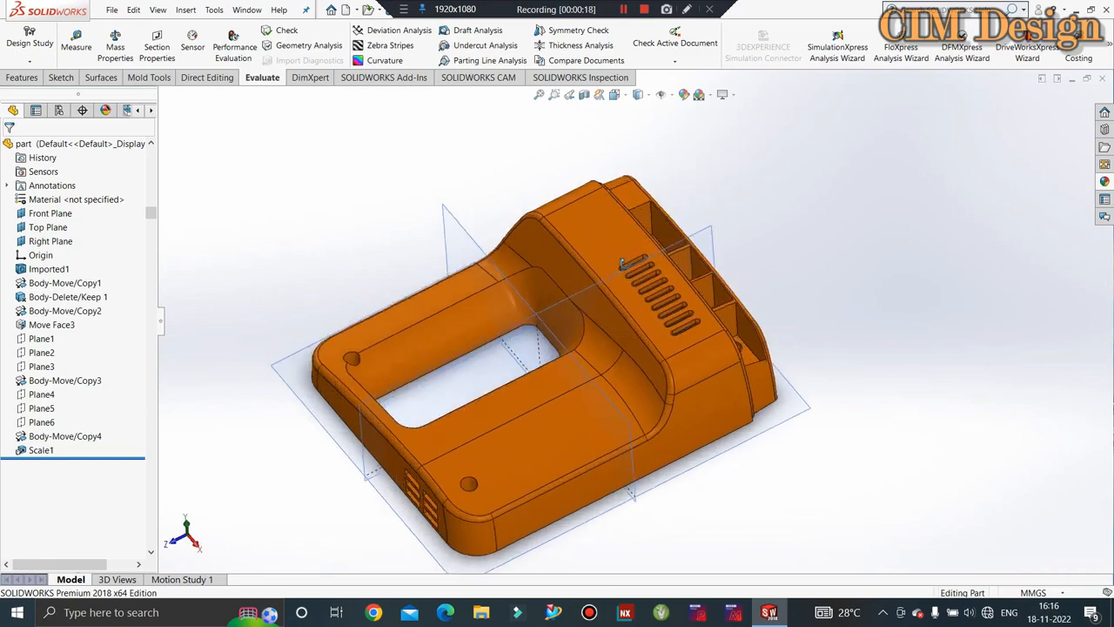
middle_drag(541, 290, 564, 246)
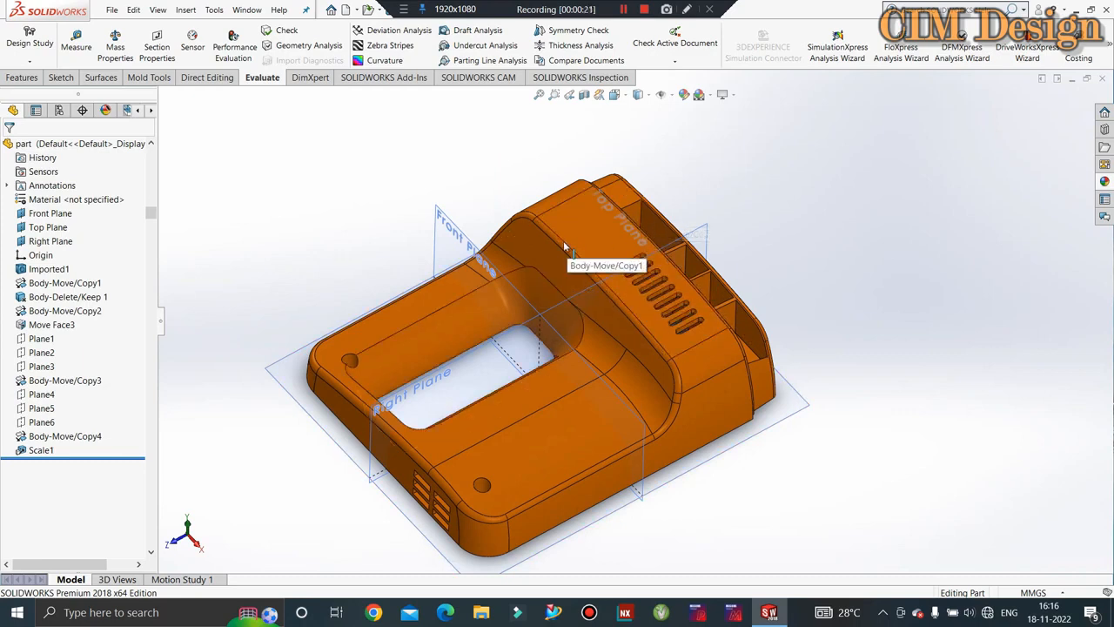
- Review the scale parameters of the Scale1 feature and close them without changing anything
click(36, 451)
right_click(35, 451)
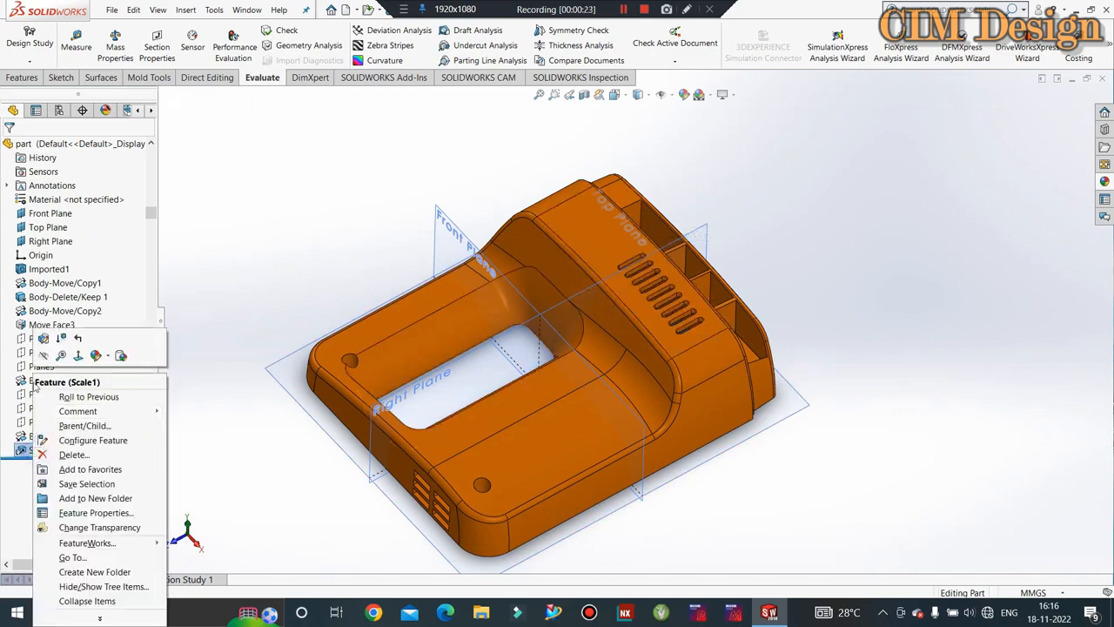
click(44, 340)
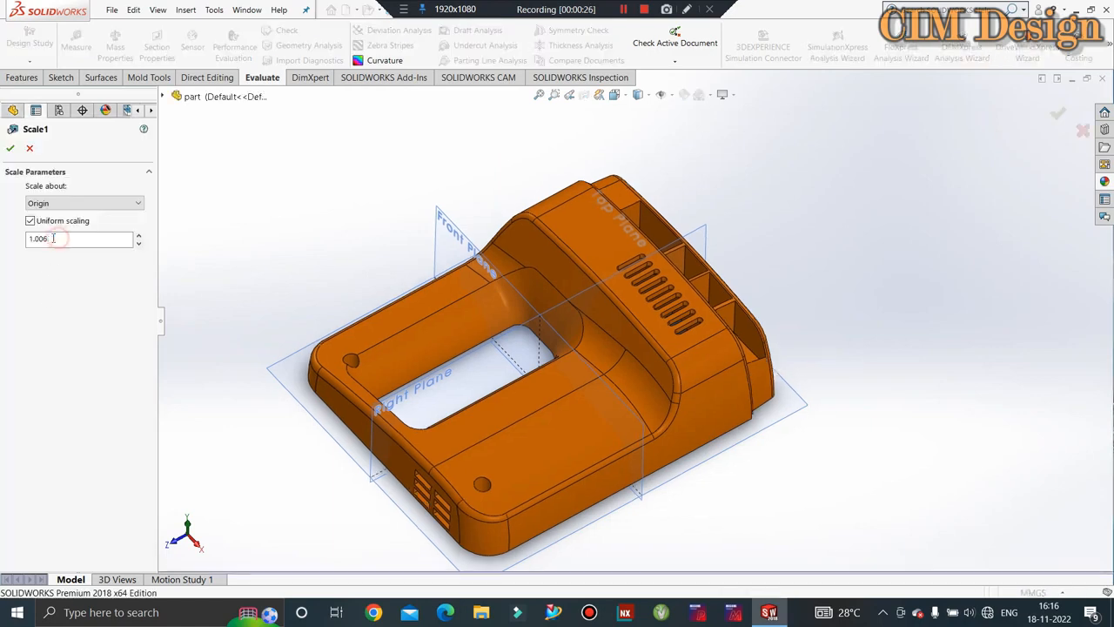
drag(58, 238, 2, 235)
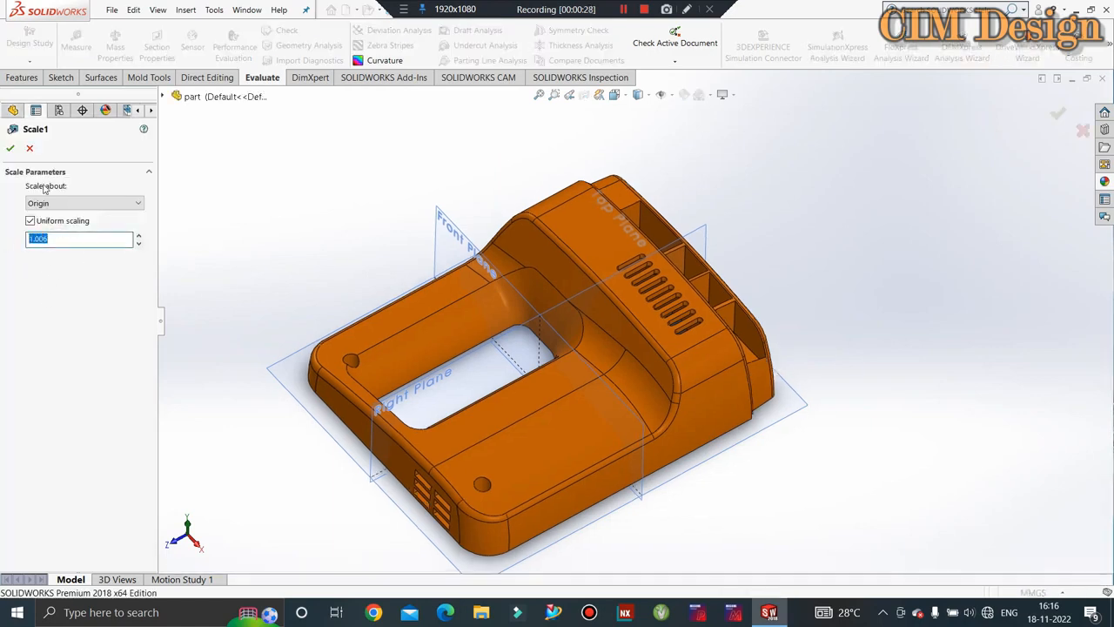
click(29, 149)
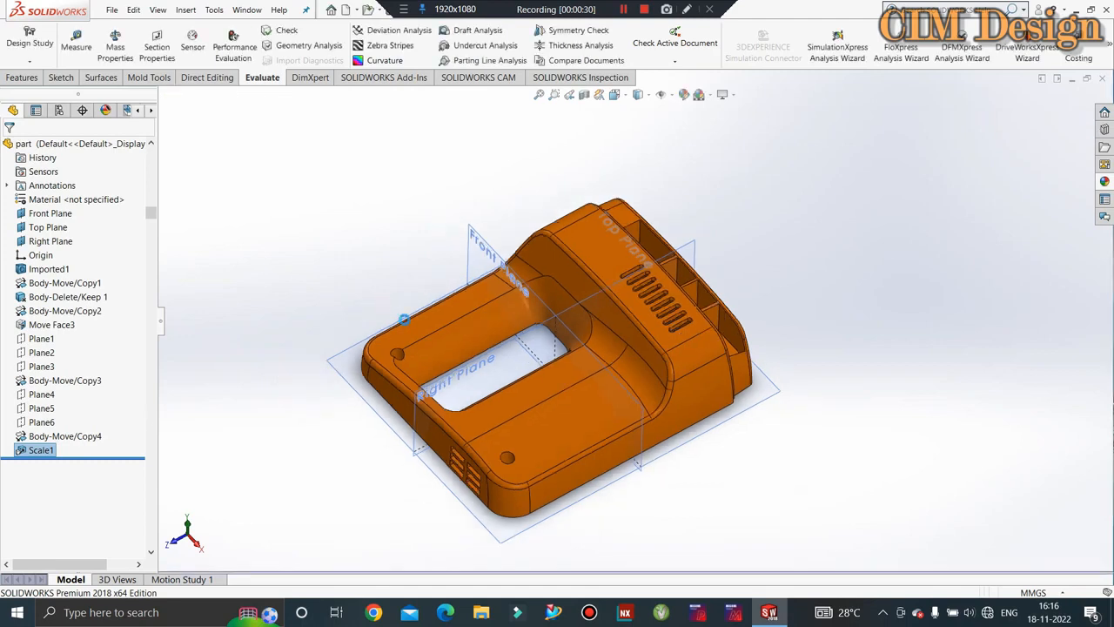
- Run a Draft Analysis on the part with a 0.5 degree draft angle and the Top Plane as pull direction
click(478, 37)
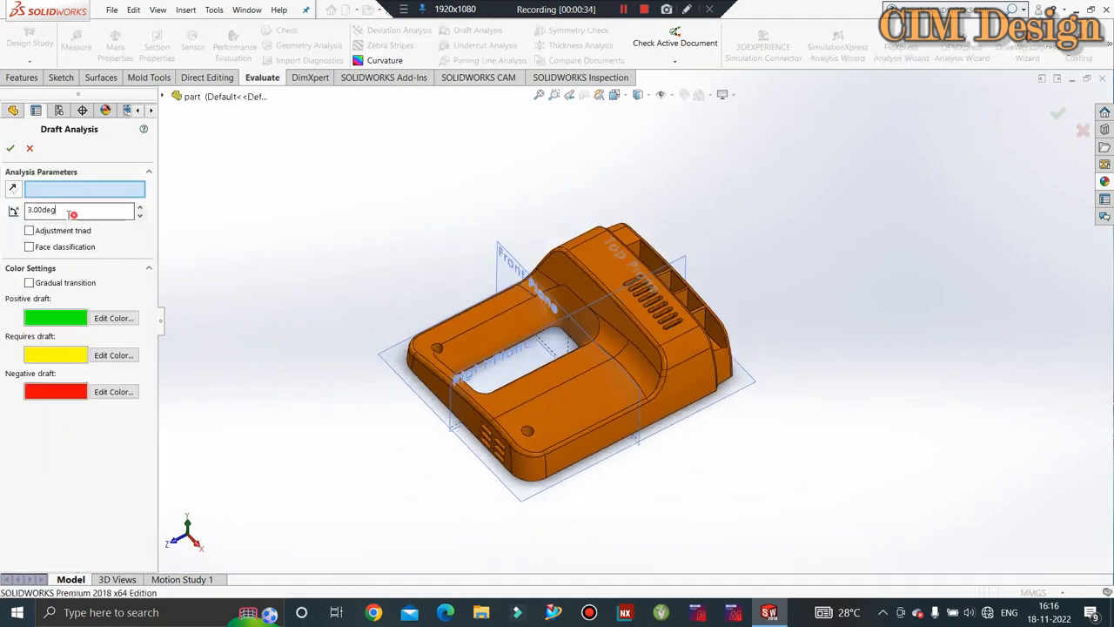
drag(72, 214, 2, 209)
text(0.5)
key(Return)
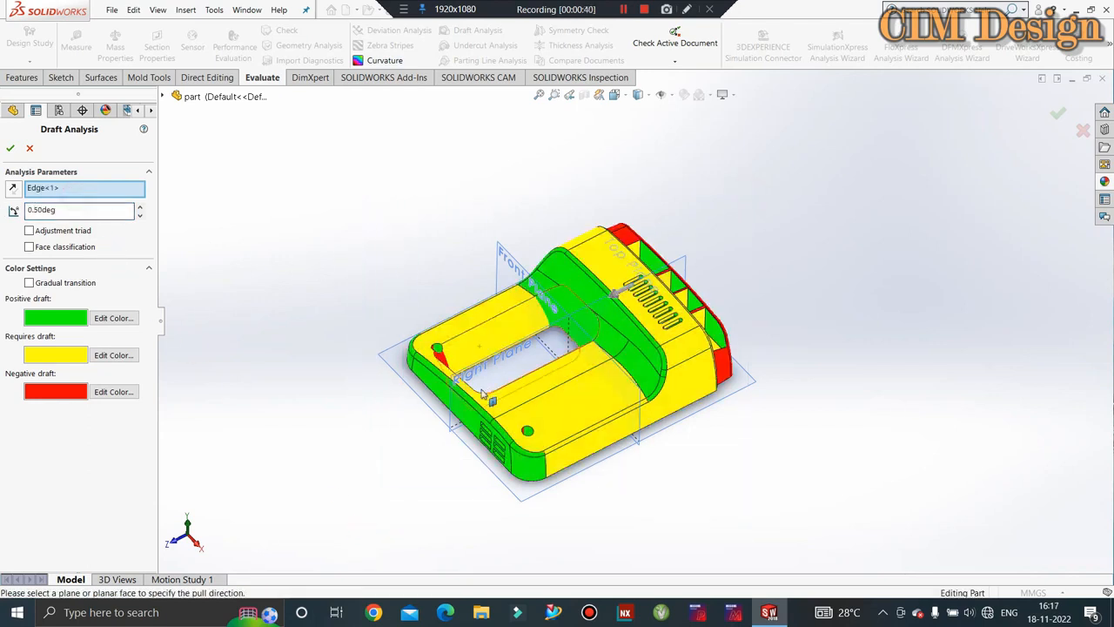
click(408, 383)
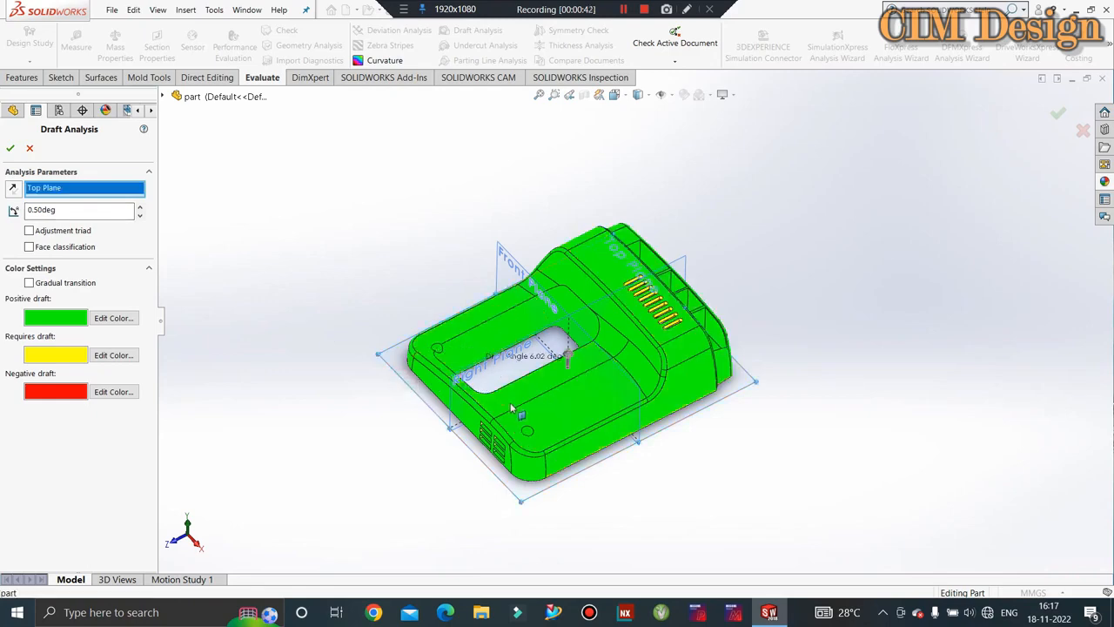
- Examine the draft colours on the upper vent slots, outer walls, front vents and underside of the part
middle_drag(512, 408, 467, 459)
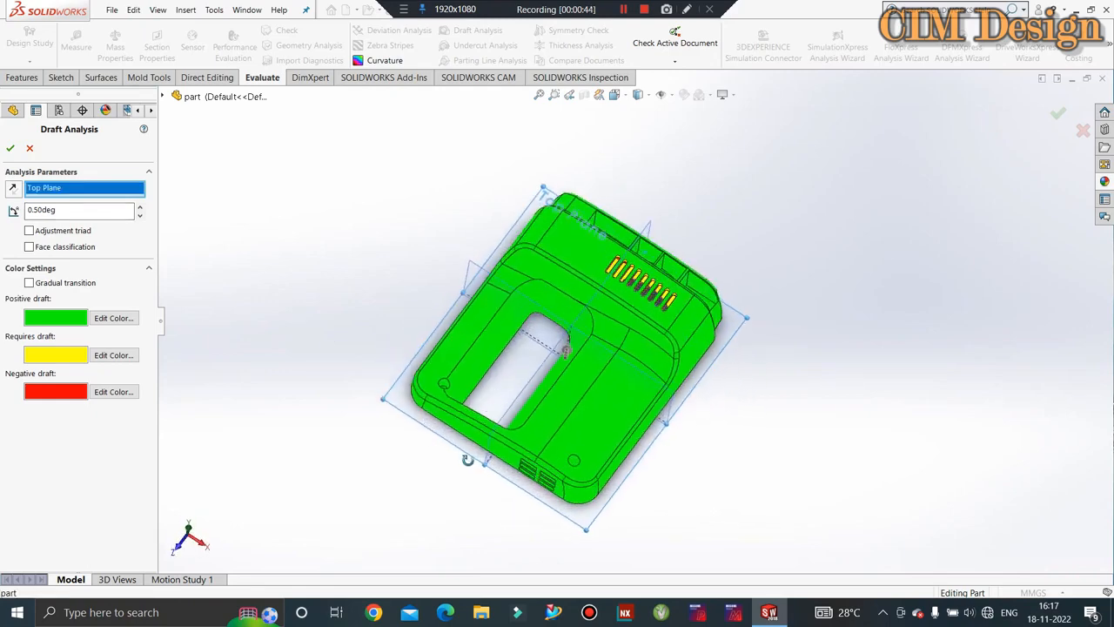
scroll(620, 292, down, 8)
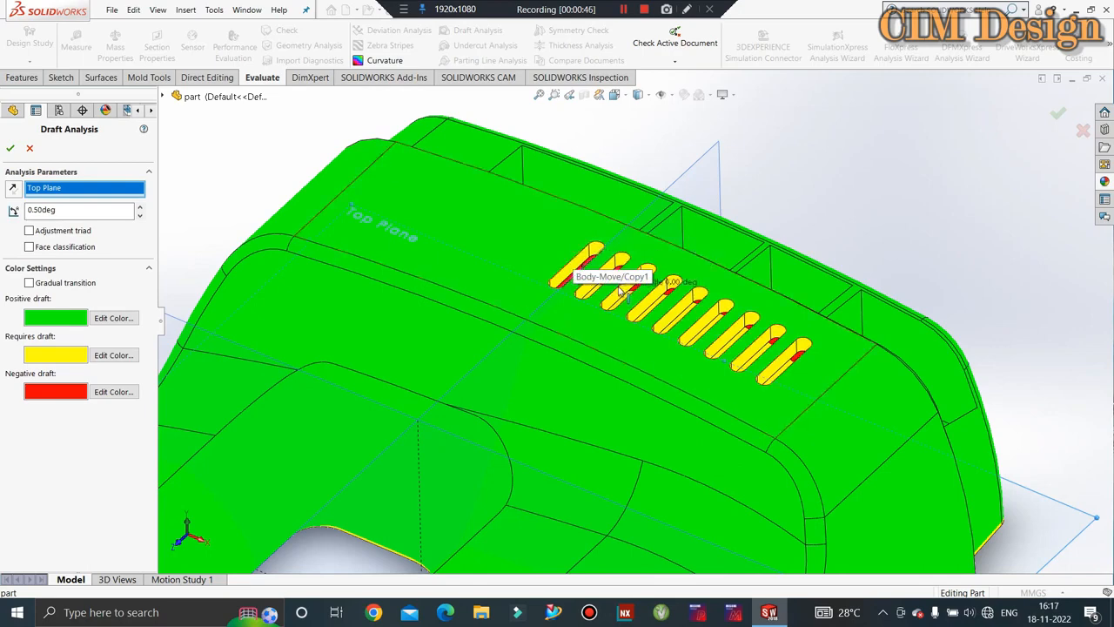
scroll(620, 291, down, 5)
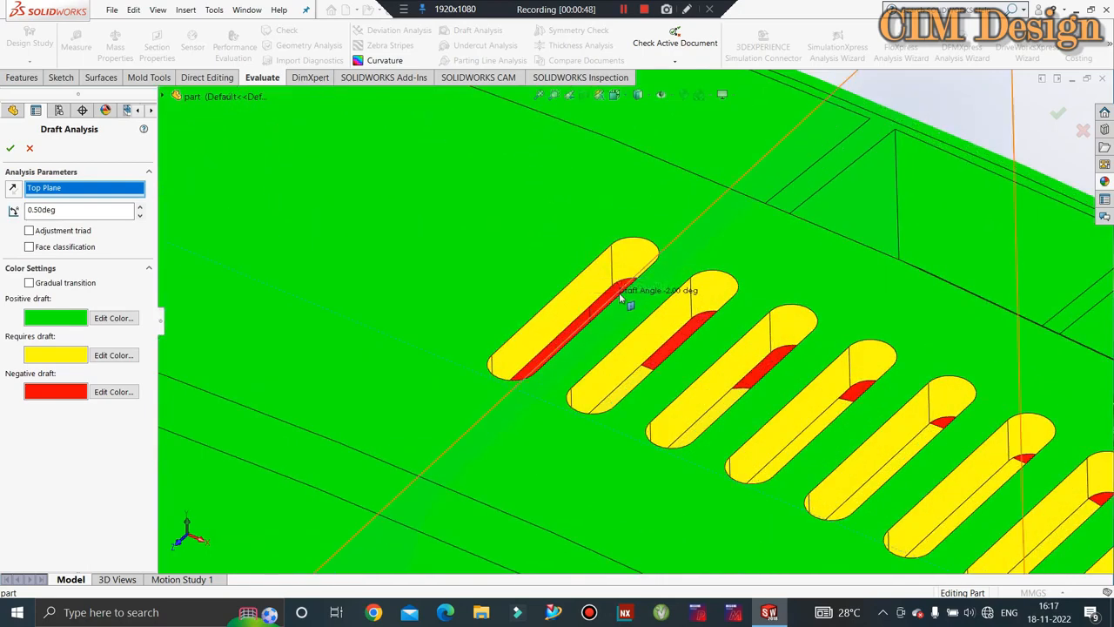
scroll(610, 279, up, 10)
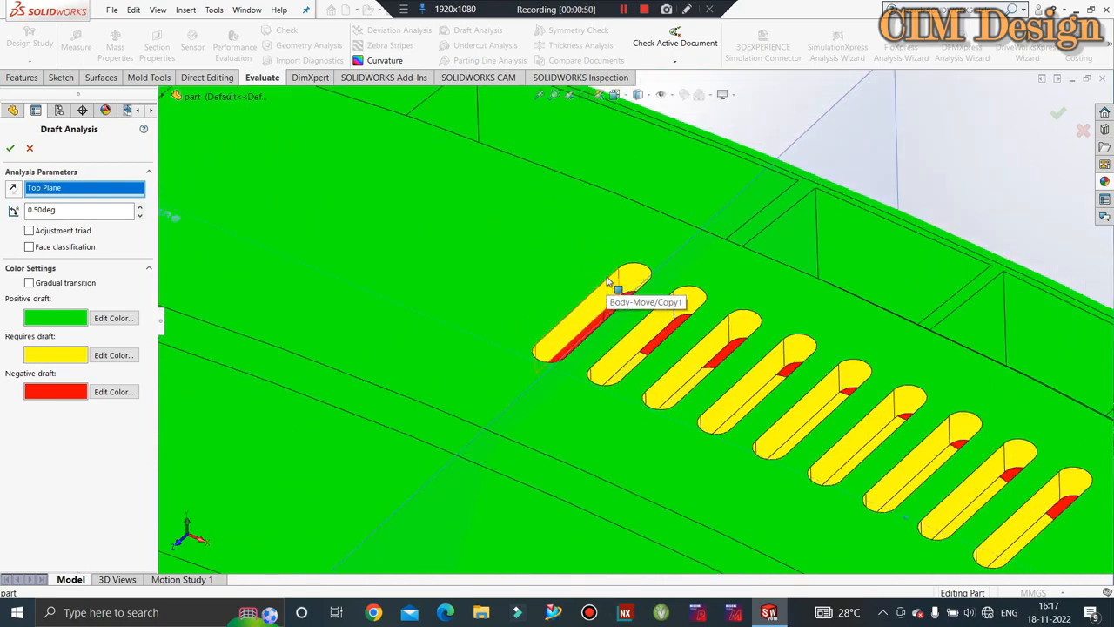
scroll(623, 345, up, 10)
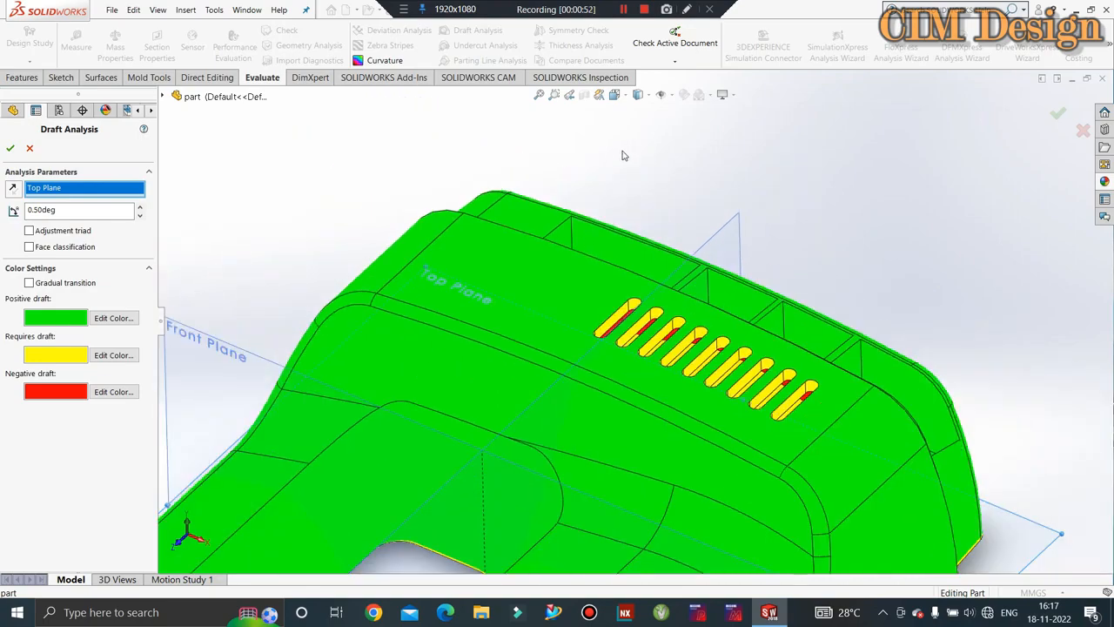
middle_drag(623, 345, 681, 523)
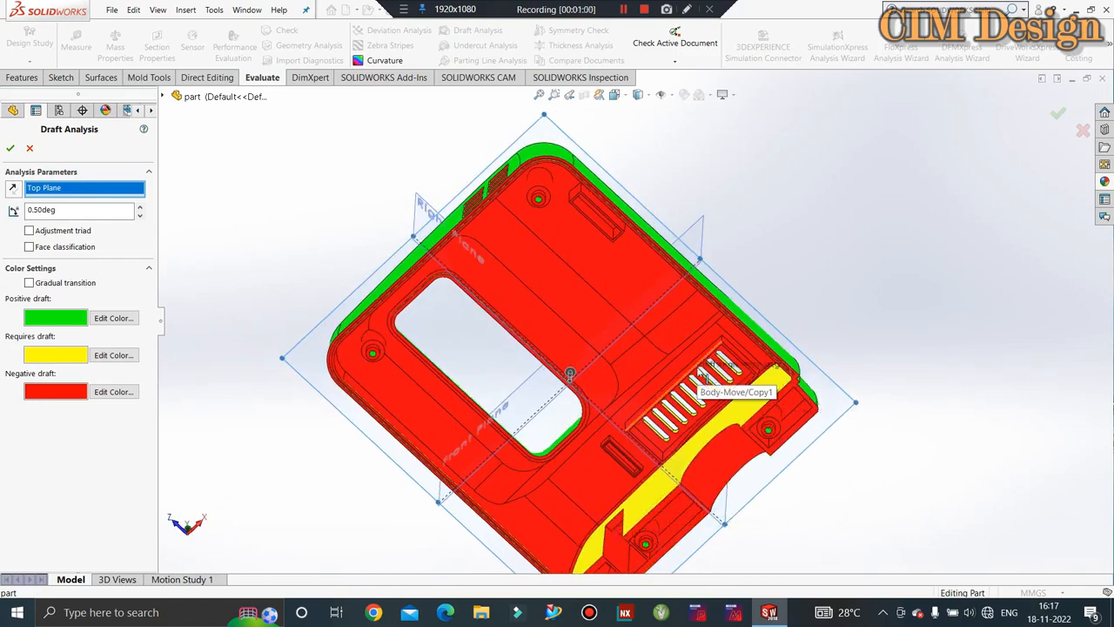
middle_drag(676, 354, 654, 622)
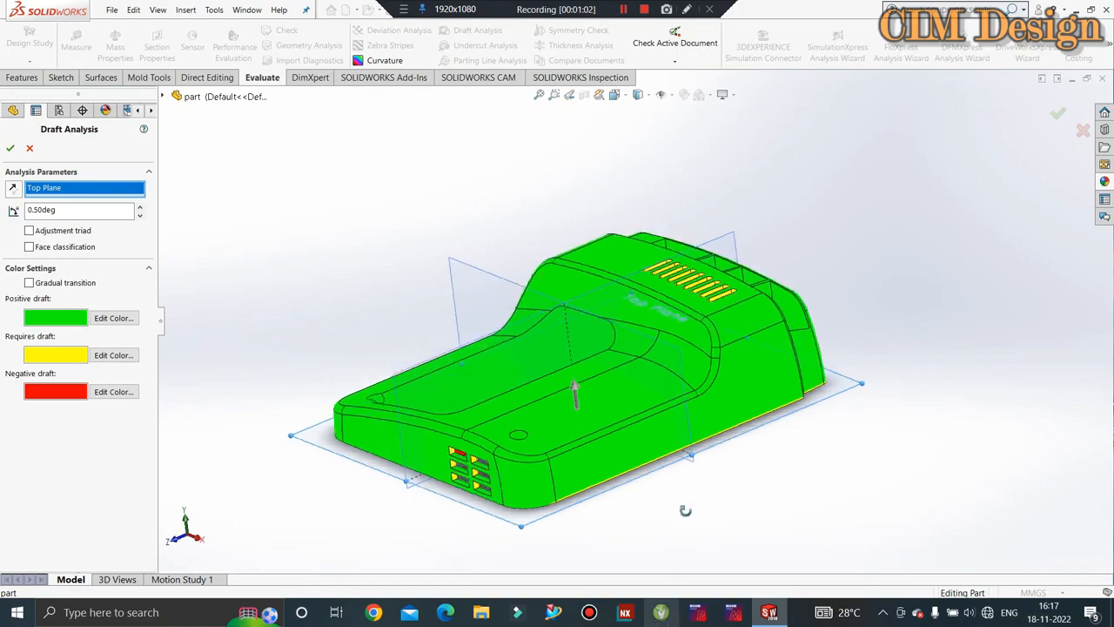
middle_drag(684, 513, 653, 87)
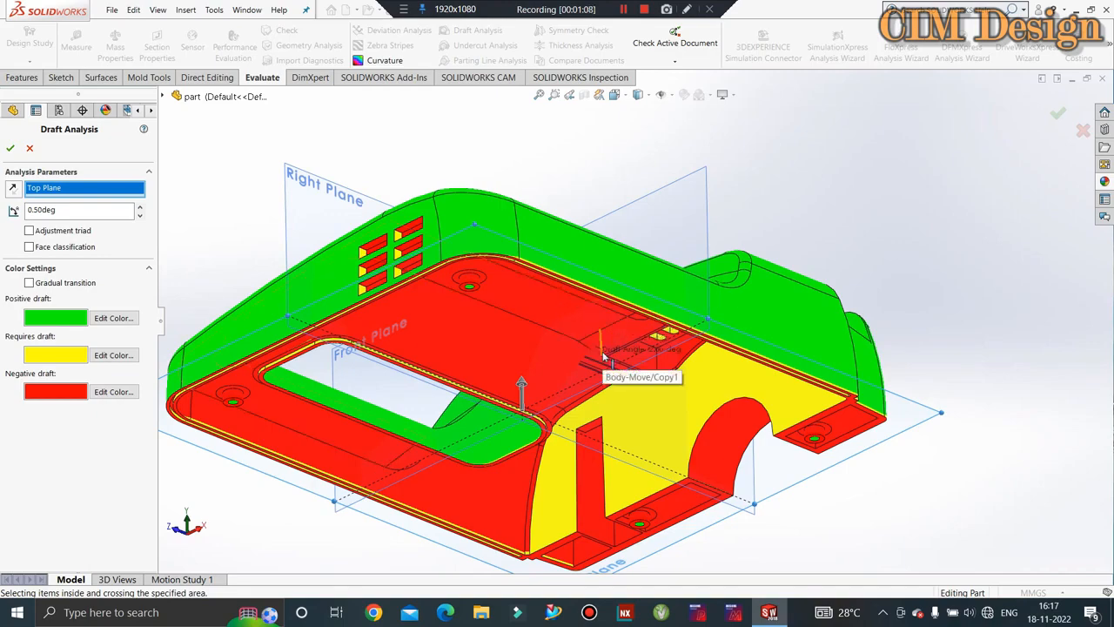
middle_drag(637, 312, 675, 439)
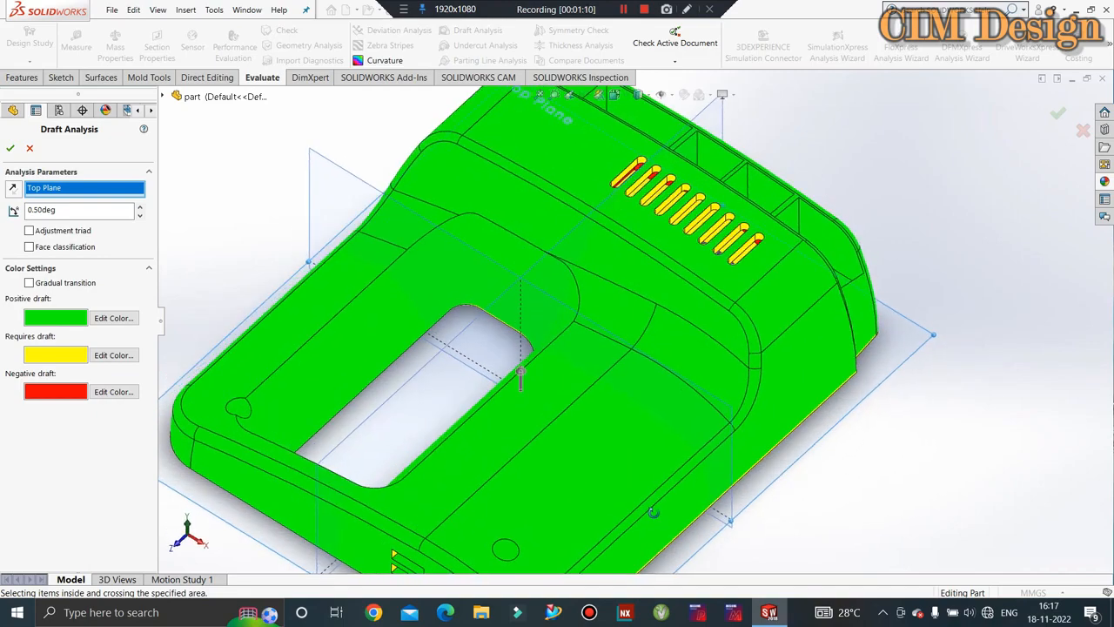
scroll(680, 429, up, 2)
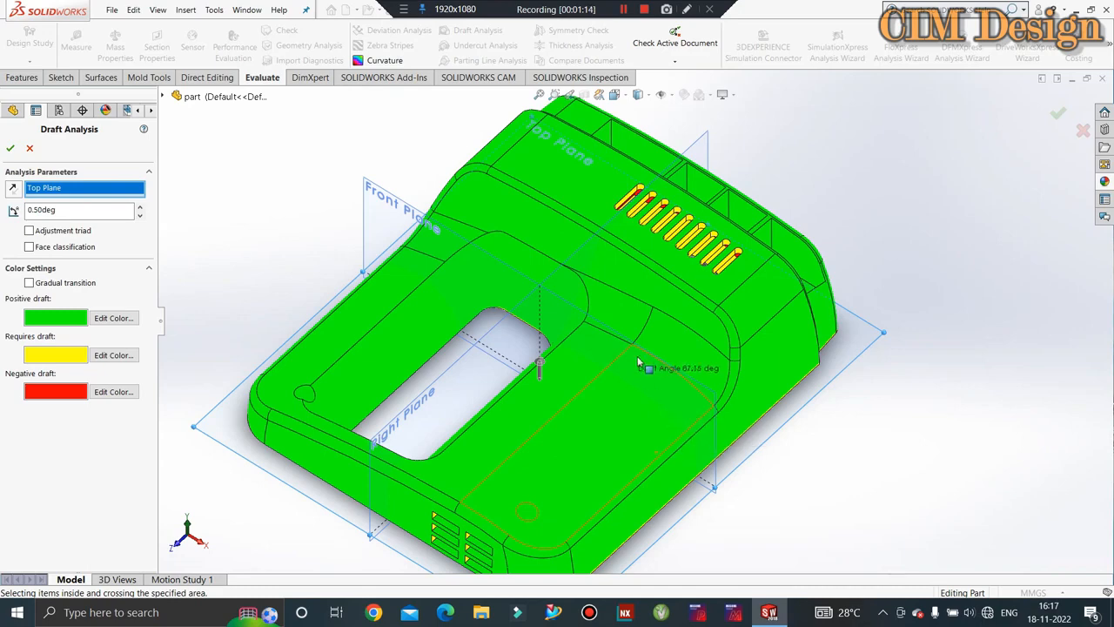
middle_drag(638, 362, 620, 324)
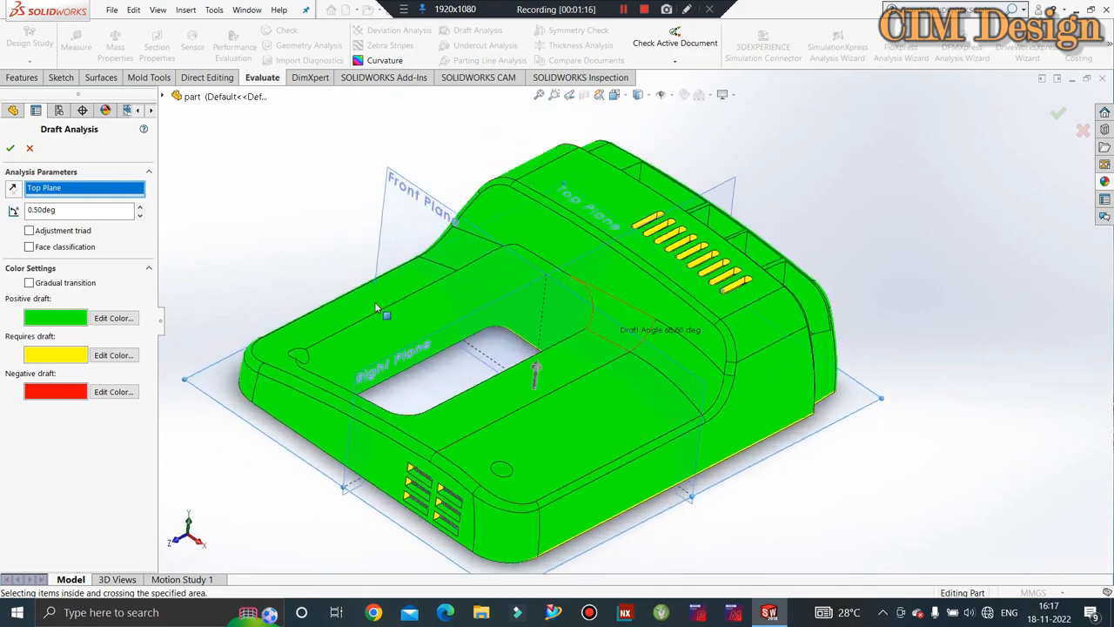
- Close the draft analysis without keeping it and inspect the part's outer faces, vent slots, rear pockets and underside
click(29, 149)
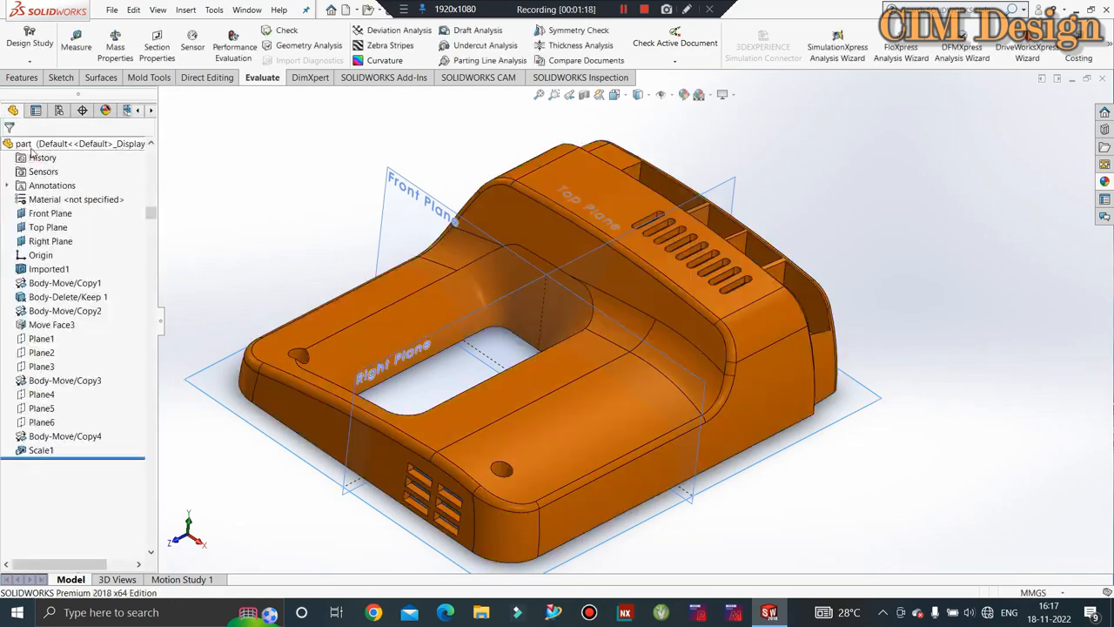
middle_drag(644, 287, 604, 323)
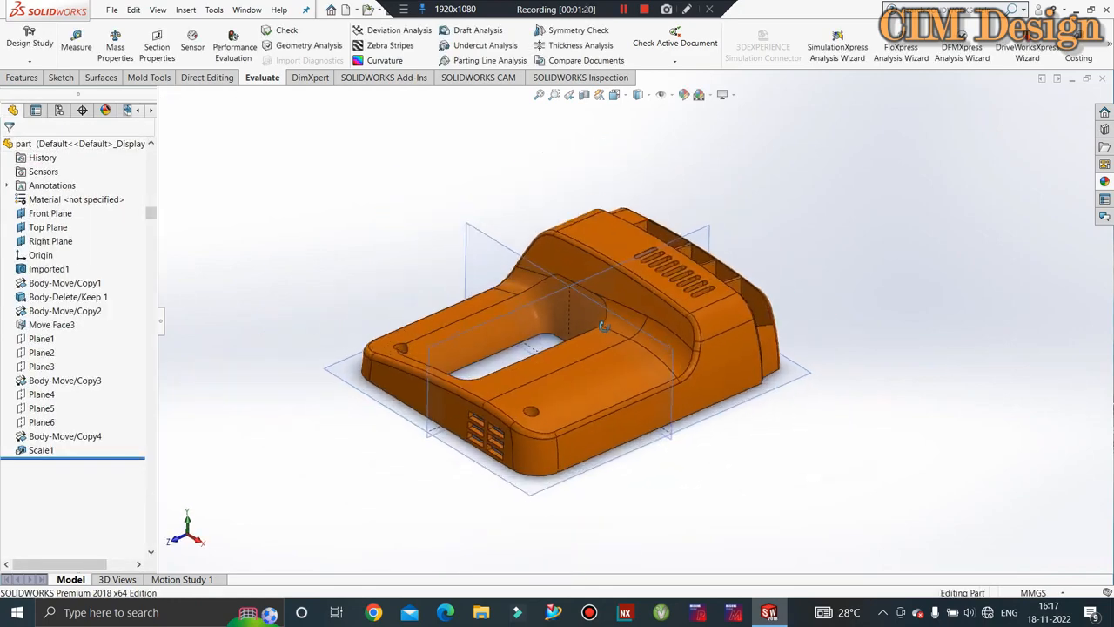
scroll(499, 450, down, 1)
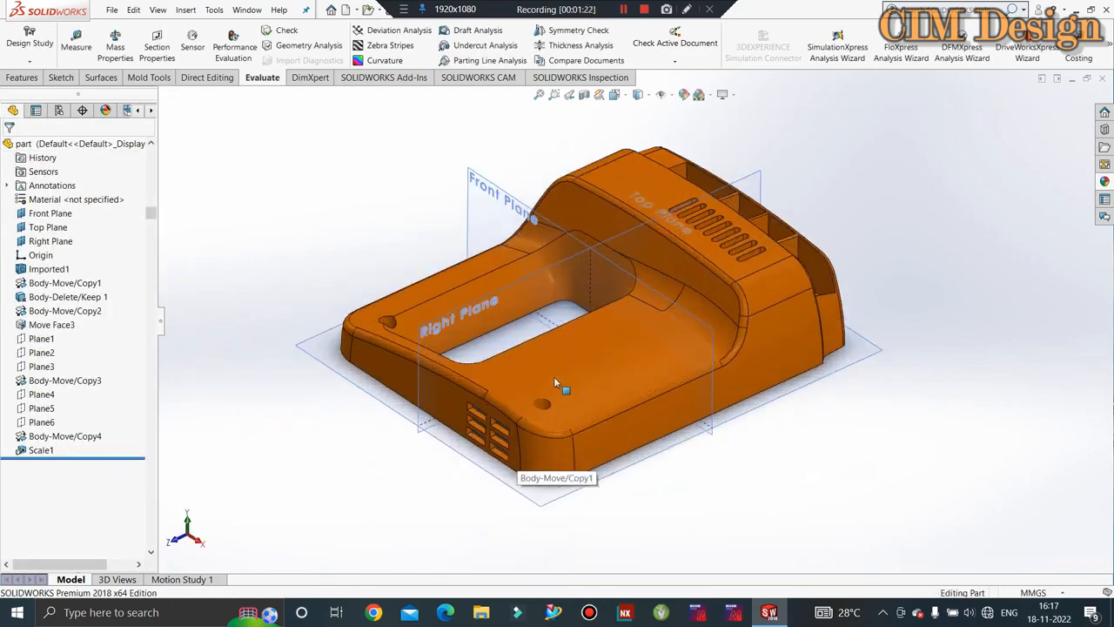
middle_drag(560, 350, 689, 346)
scroll(689, 345, down, 1)
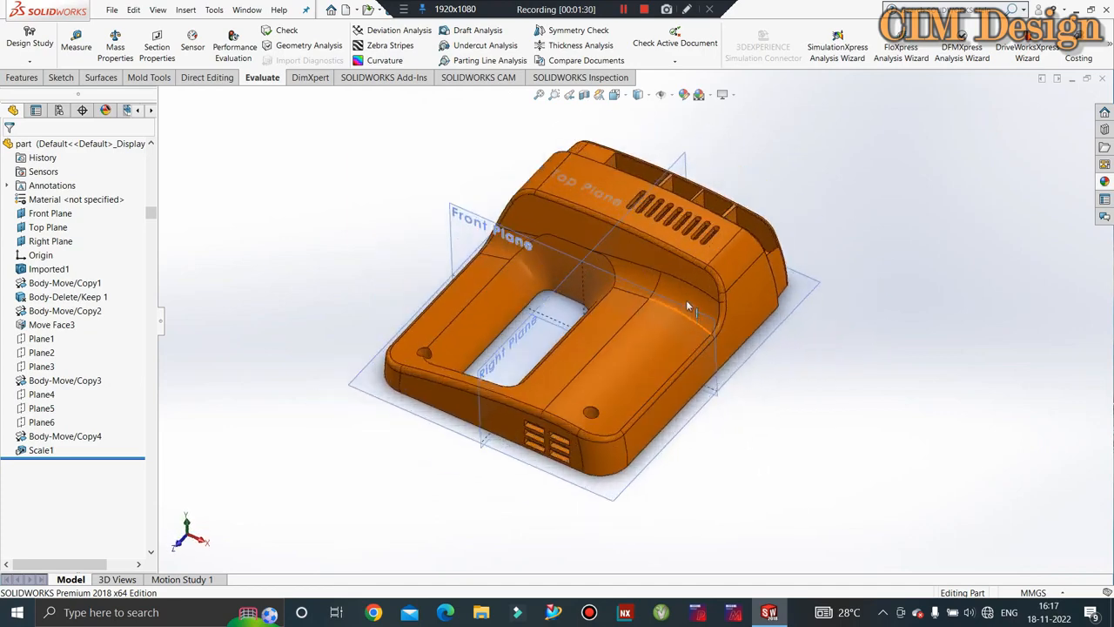
mouse_move(689, 306)
middle_down()
mouse_move(651, 218)
mouse_move(676, 294)
middle_up()
scroll(627, 224, down, 1)
middle_drag(627, 224, 606, 276)
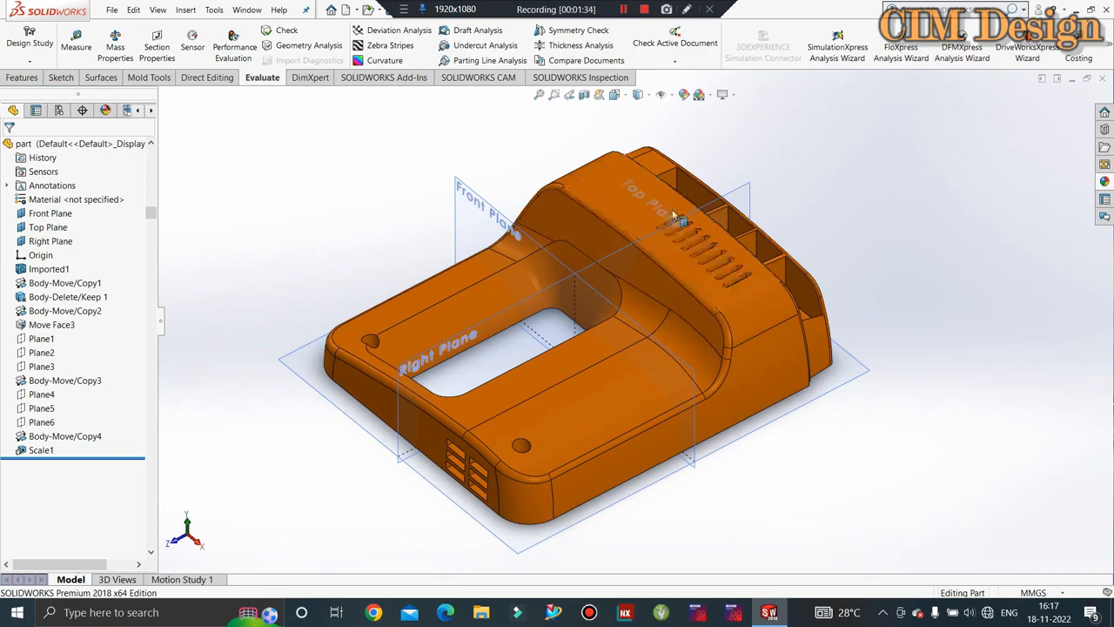
middle_drag(663, 398, 627, 299)
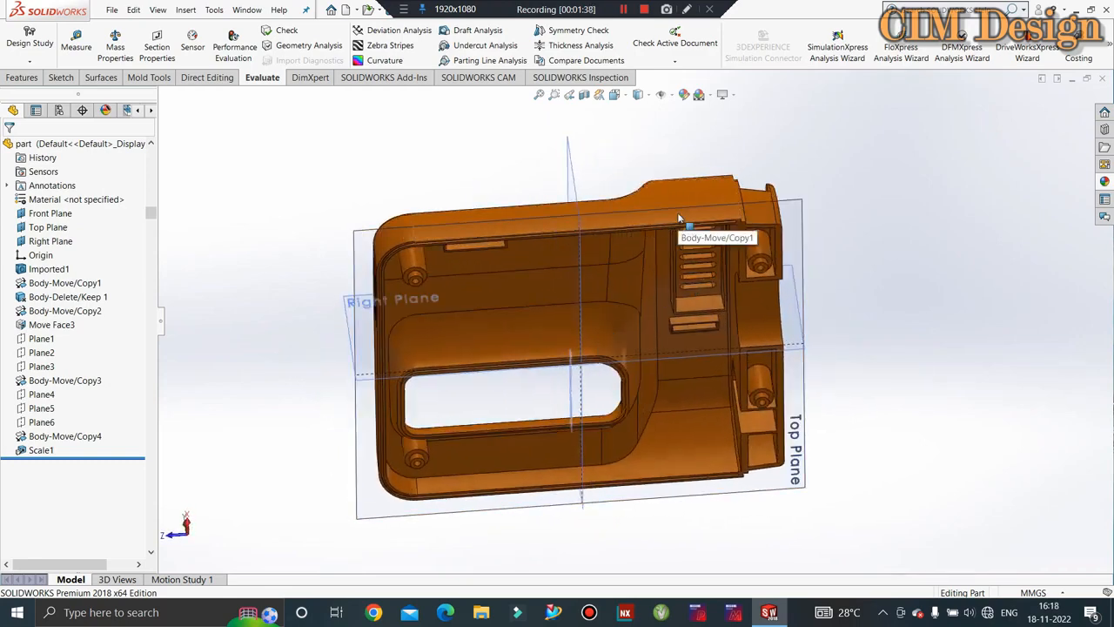
middle_drag(684, 228, 716, 475)
scroll(699, 422, down, 2)
scroll(684, 381, up, 2)
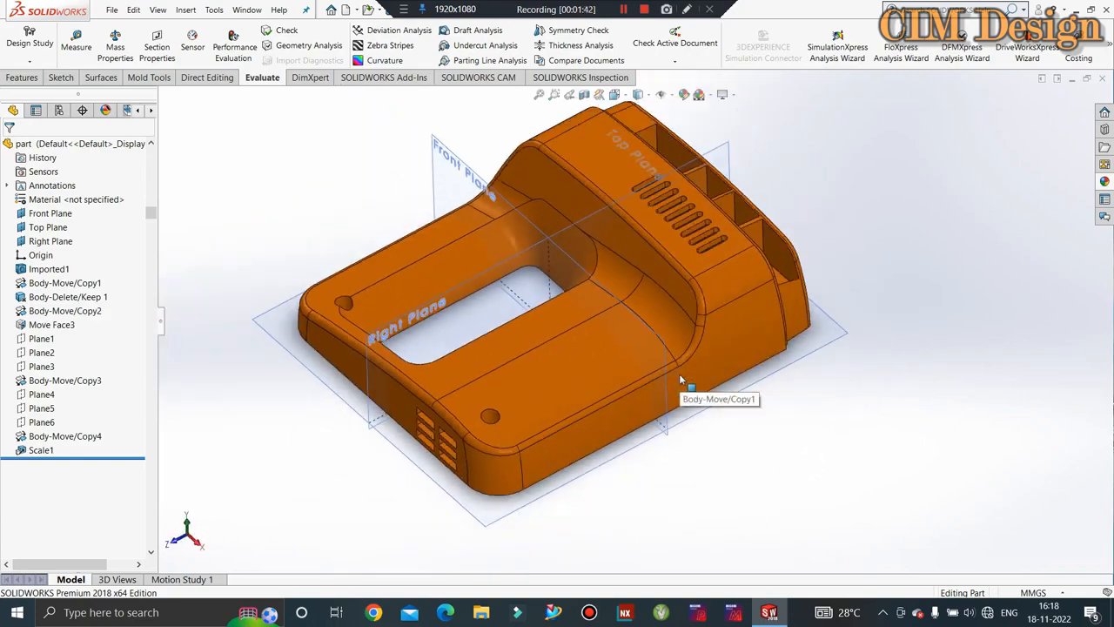
scroll(634, 294, up, 1)
scroll(628, 287, down, 2)
scroll(630, 289, up, 1)
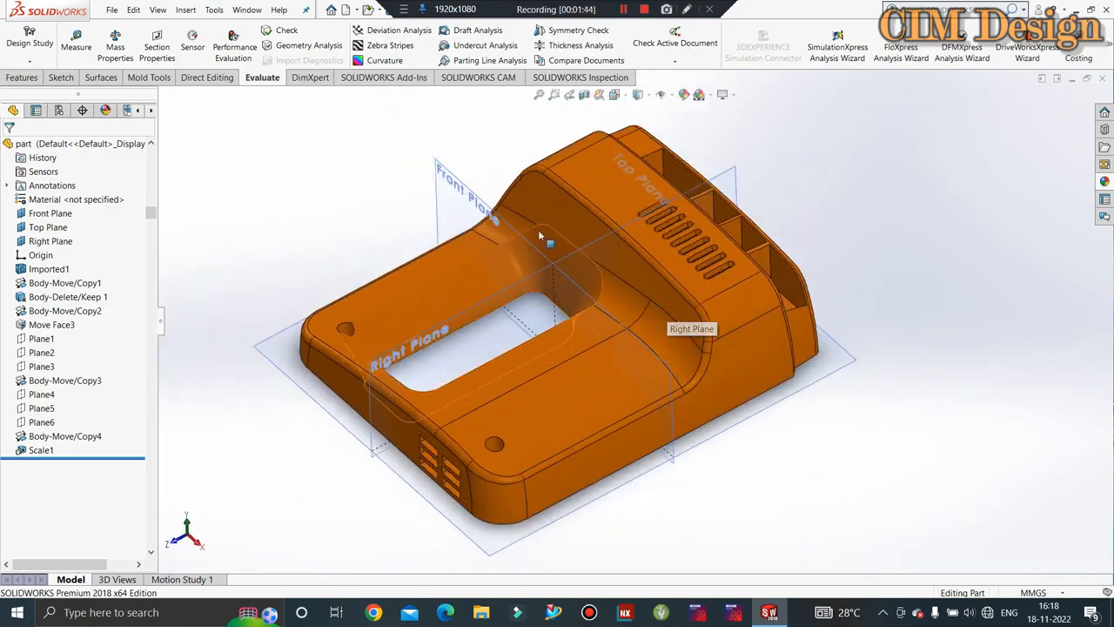
scroll(599, 269, up, 2)
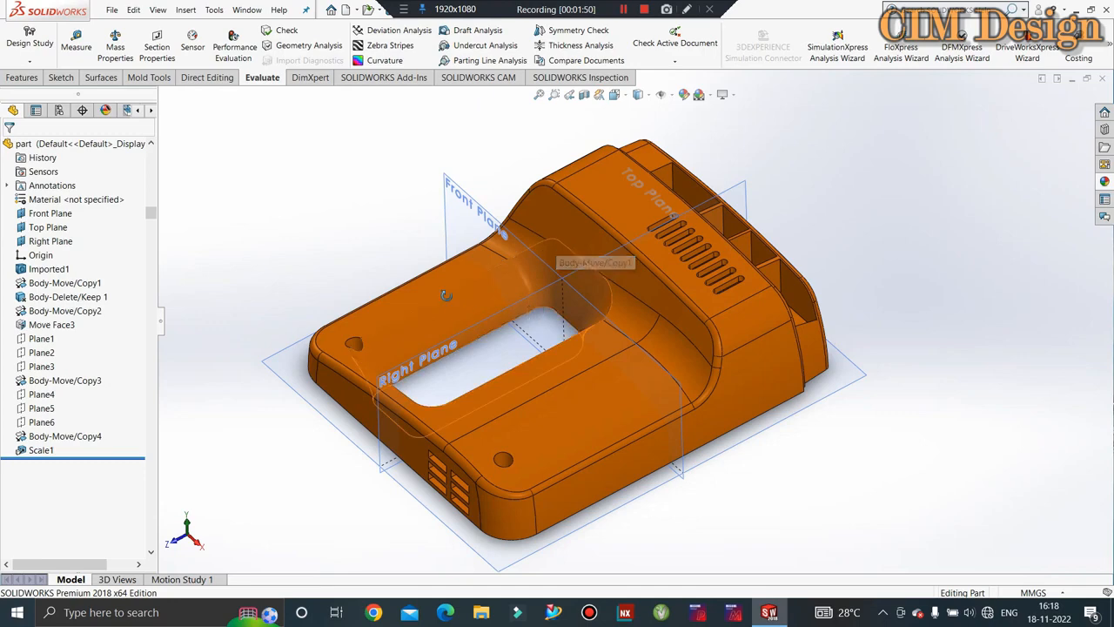
middle_drag(448, 297, 447, 294)
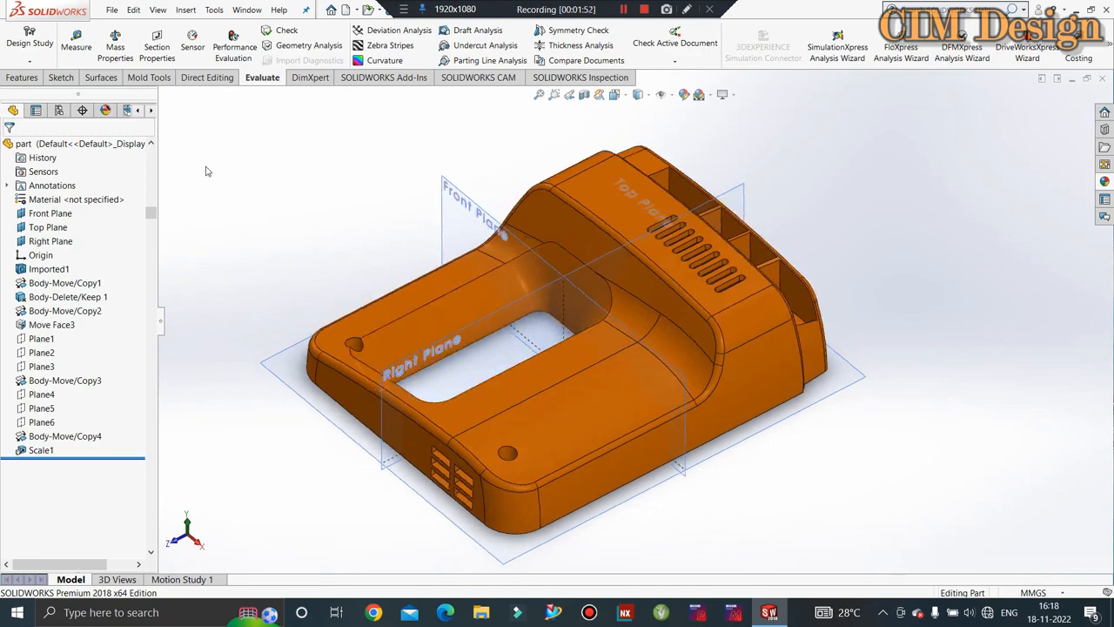
- Examine the part's lower outer edge along the Top Plane, around the vented front wall and the adjoining side
middle_drag(350, 355, 339, 403)
scroll(339, 403, up, 6)
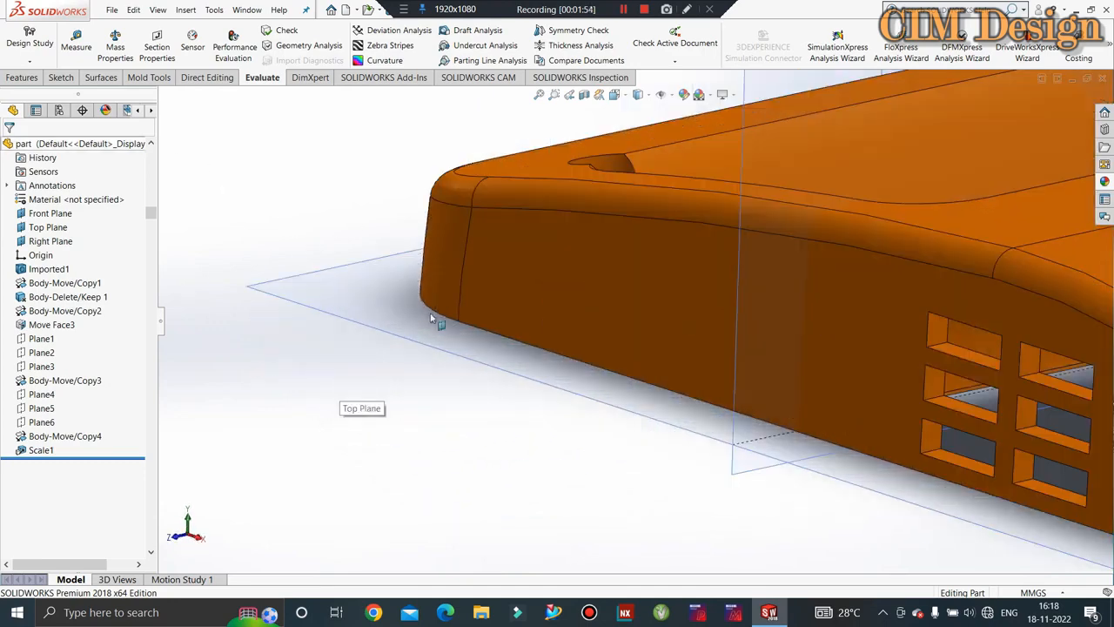
scroll(573, 357, down, 2)
middle_drag(382, 322, 722, 348)
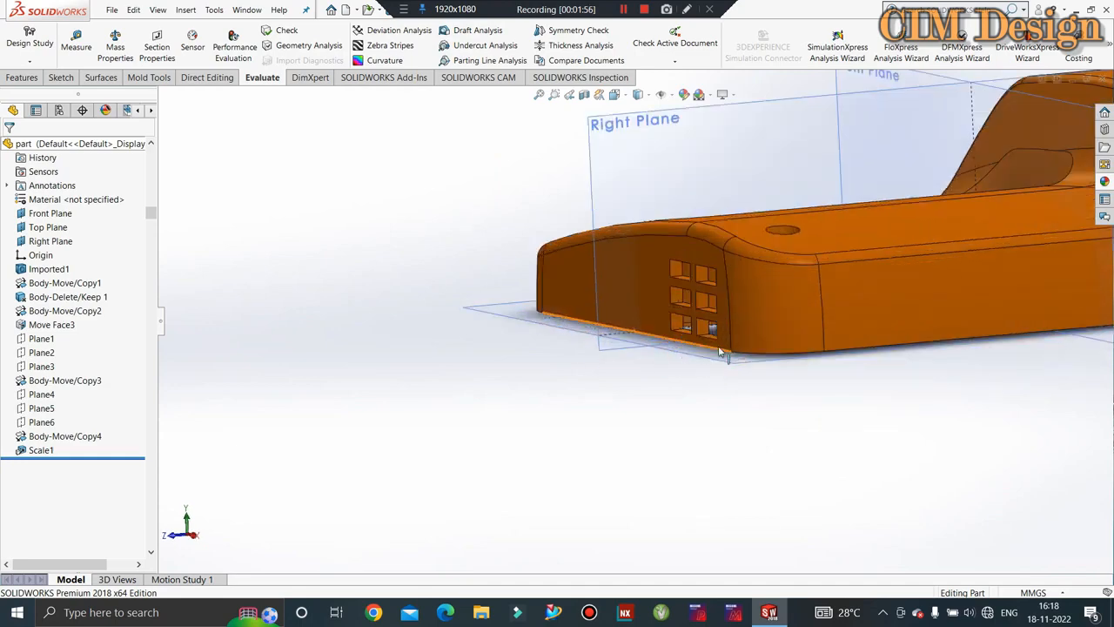
scroll(714, 348, down, 2)
middle_drag(800, 331, 719, 426)
scroll(846, 301, down, 4)
scroll(677, 365, up, 3)
middle_drag(676, 364, 794, 318)
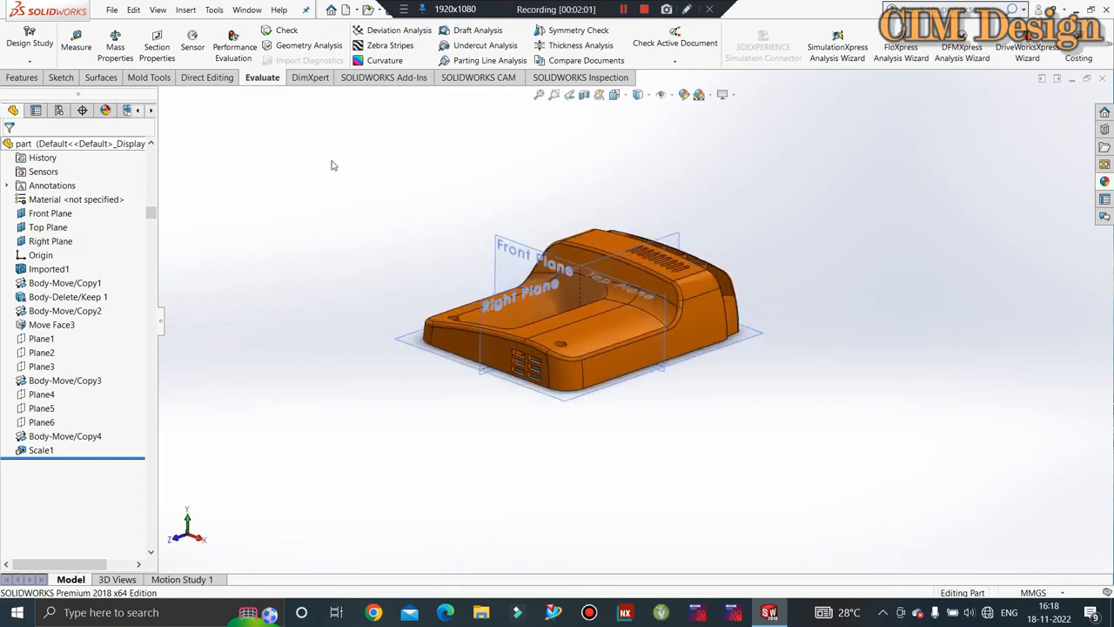
- Start a surface copy at 0 mm offset, selecting the front upper face, the handle opening wall and all faces tangent to it
click(144, 77)
click(43, 45)
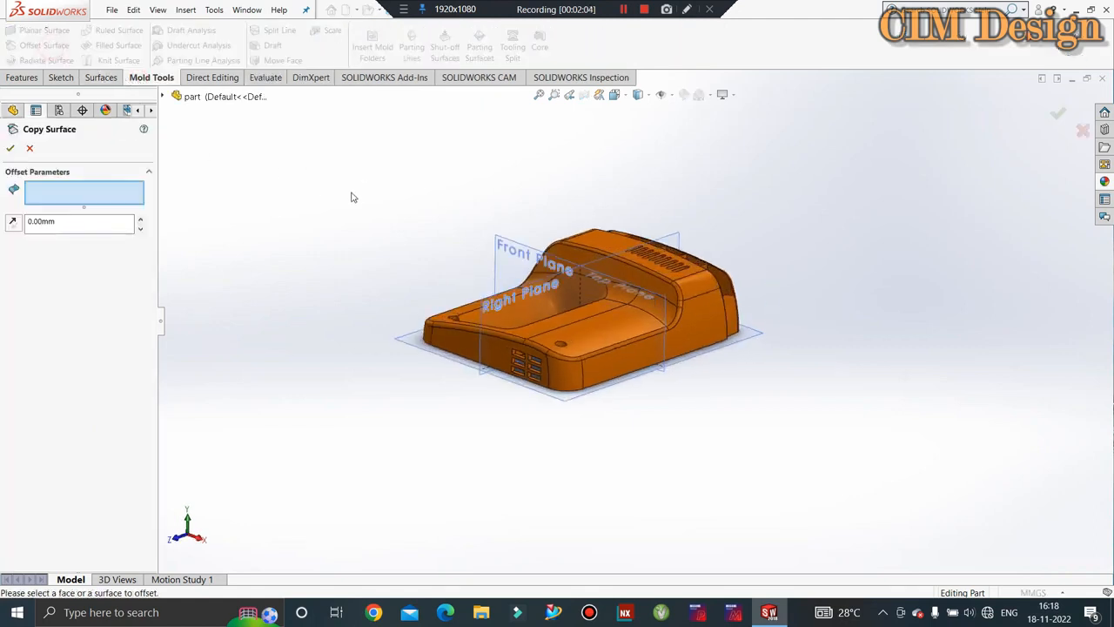
middle_drag(371, 202, 374, 233)
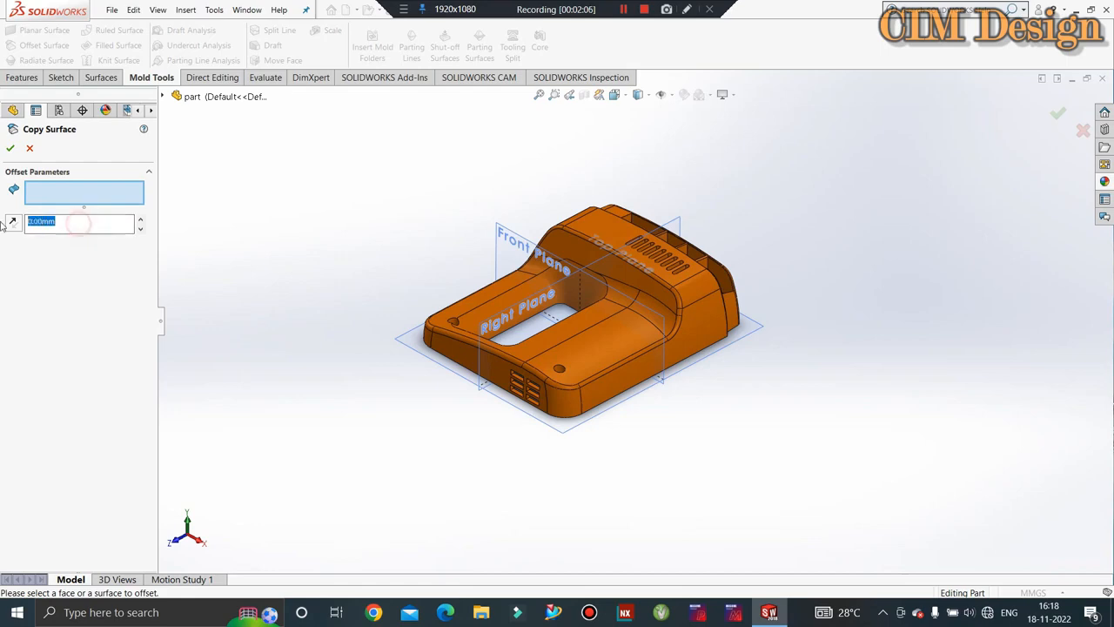
scroll(475, 326, down, 5)
right_click(570, 276)
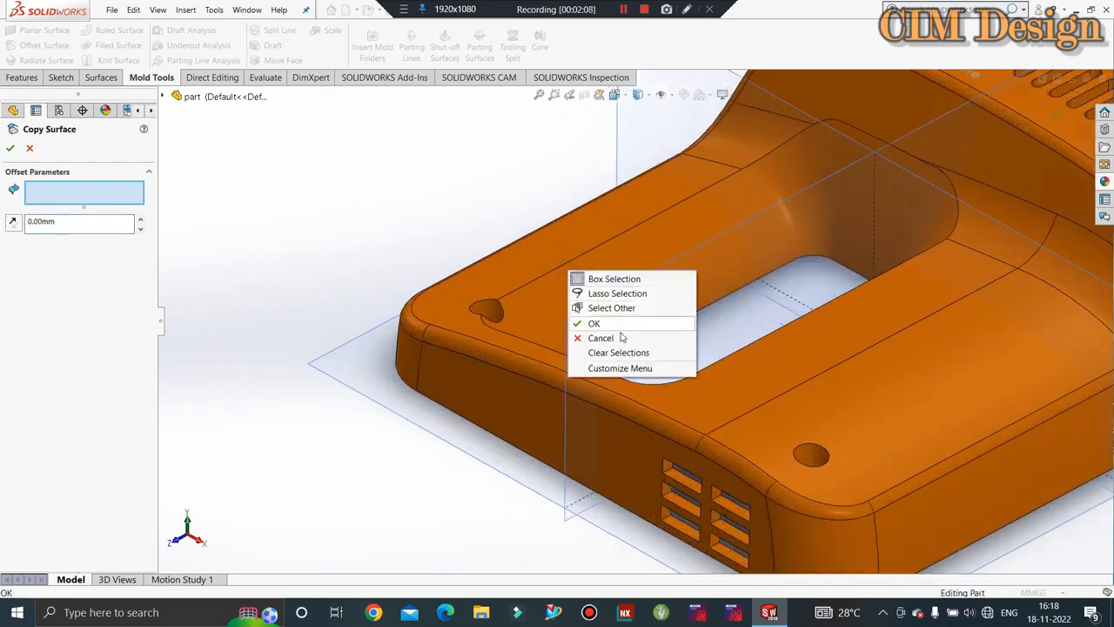
click(548, 248)
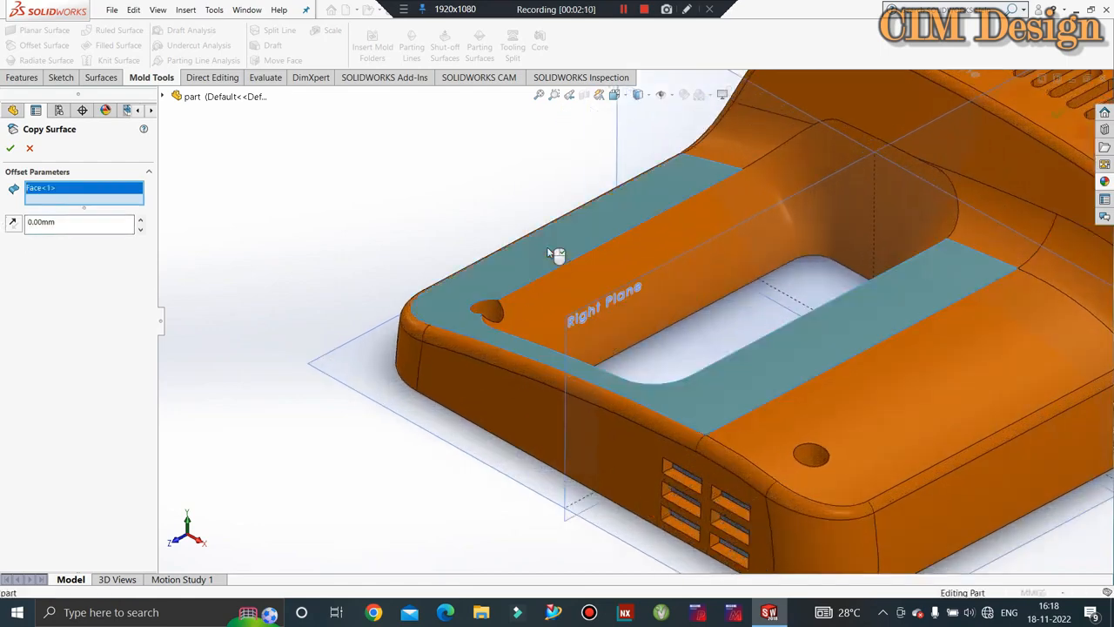
right_click(599, 287)
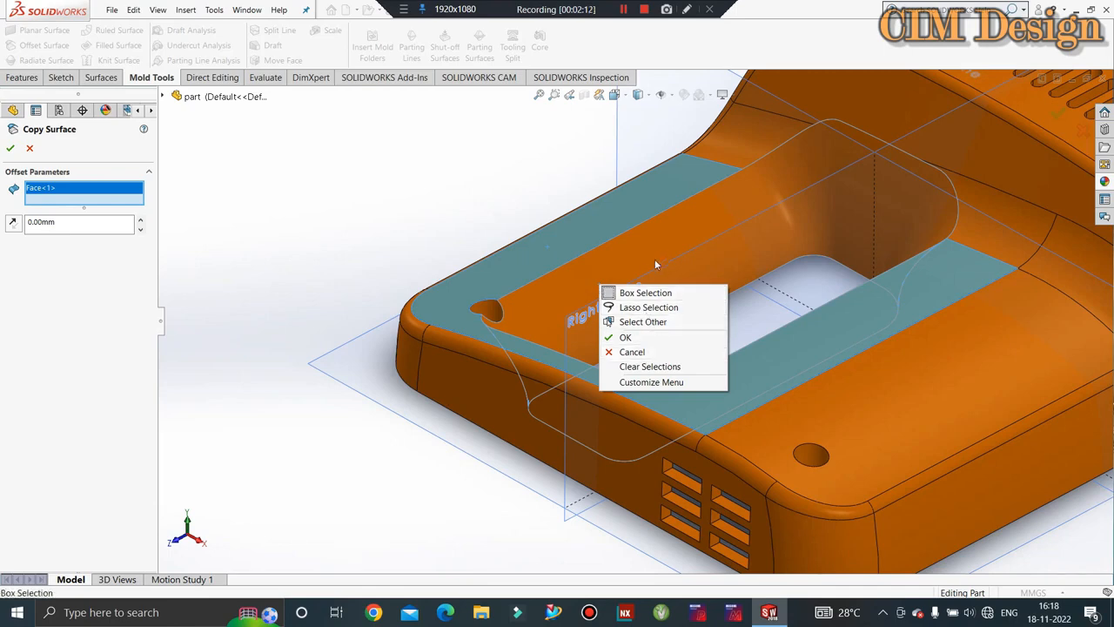
click(656, 264)
right_click(808, 100)
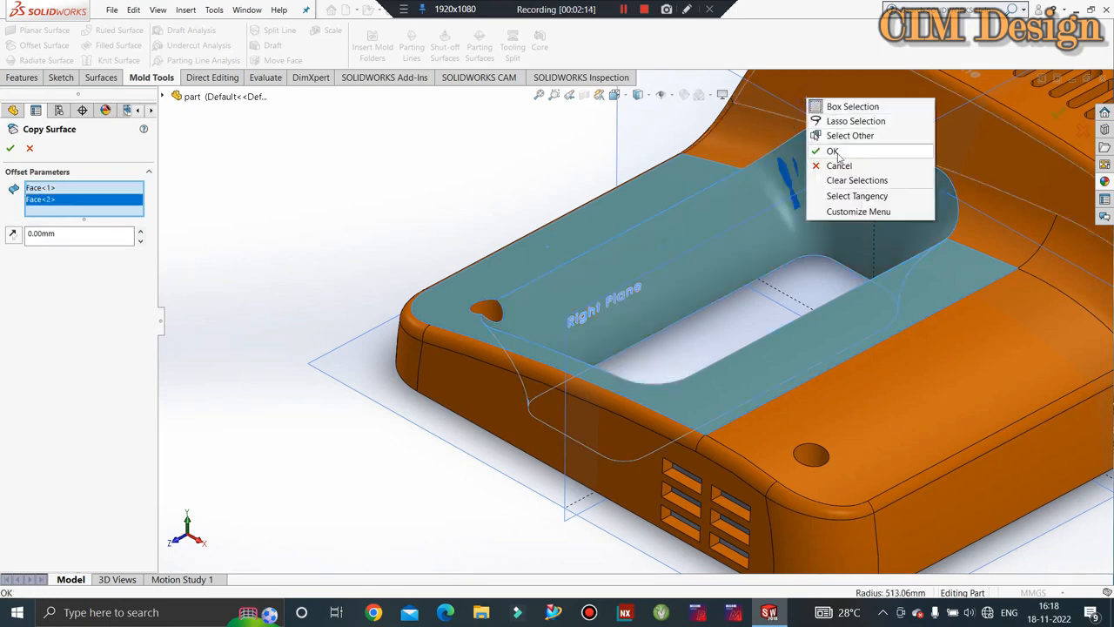
click(841, 197)
- Add the rear wall with the arched cutout and all its tangent faces to the surface copy
middle_drag(759, 224, 542, 229)
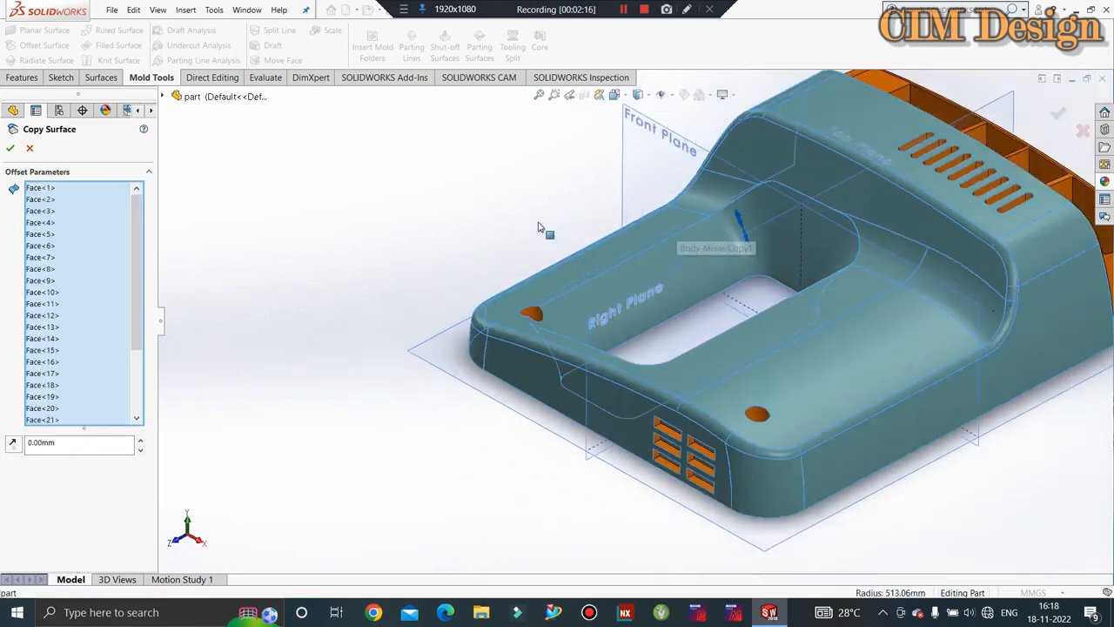
scroll(790, 356, up, 3)
scroll(794, 361, down, 2)
middle_drag(673, 329, 766, 288)
scroll(782, 454, down, 3)
scroll(782, 455, down, 3)
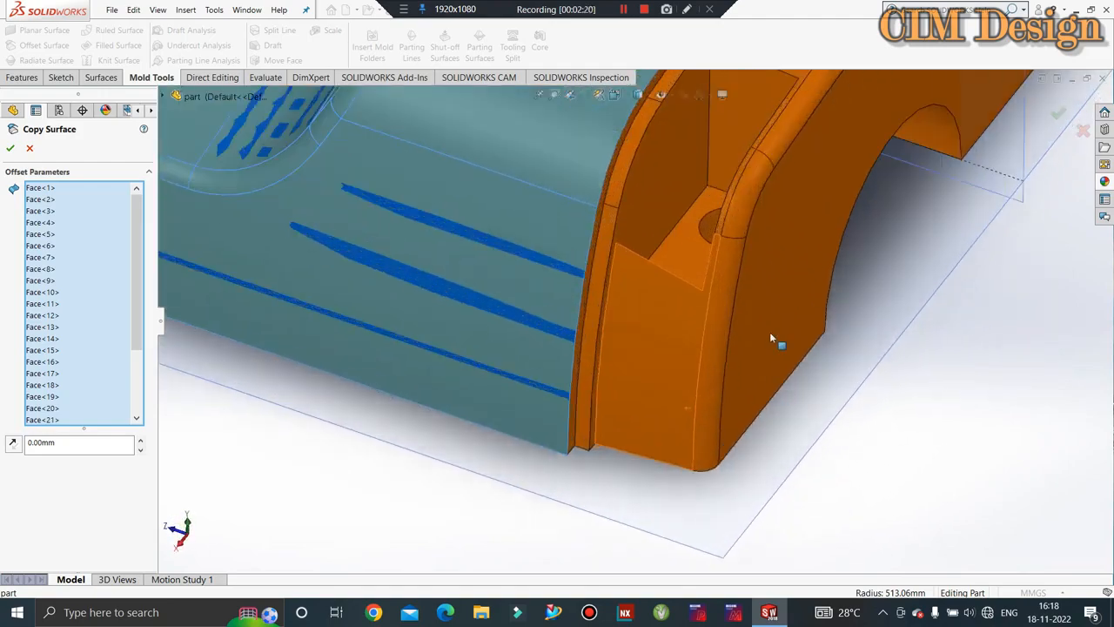
right_click(771, 332)
click(808, 428)
- Add the stepped groove faces beside the rear section, the rear pocket's inner wall and the groove's tangent faces to the surface copy
scroll(599, 305, down, 5)
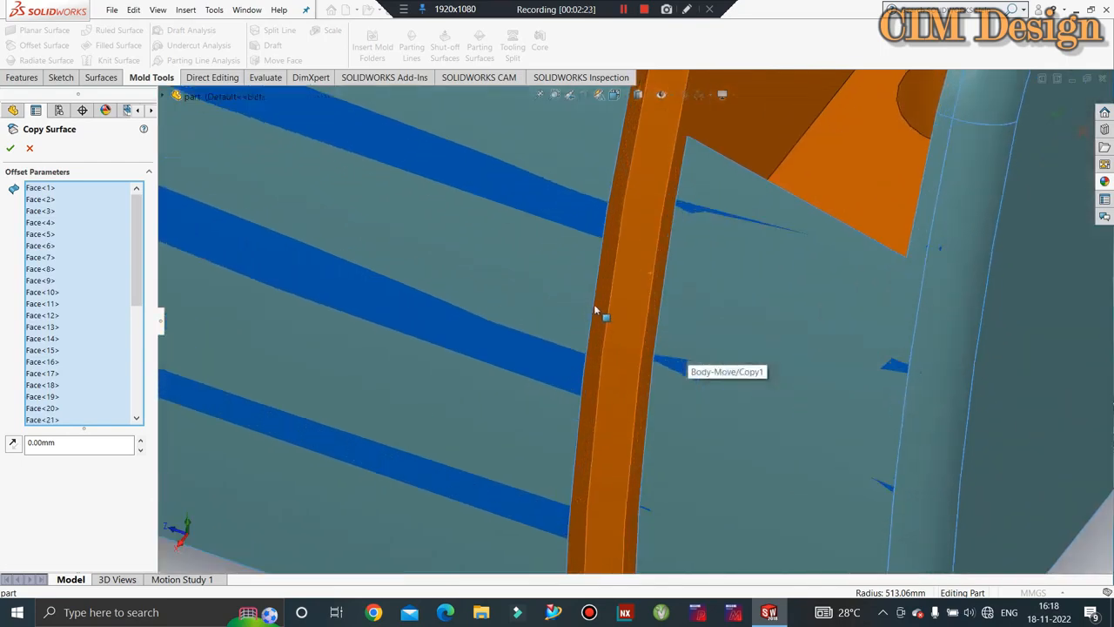
click(599, 301)
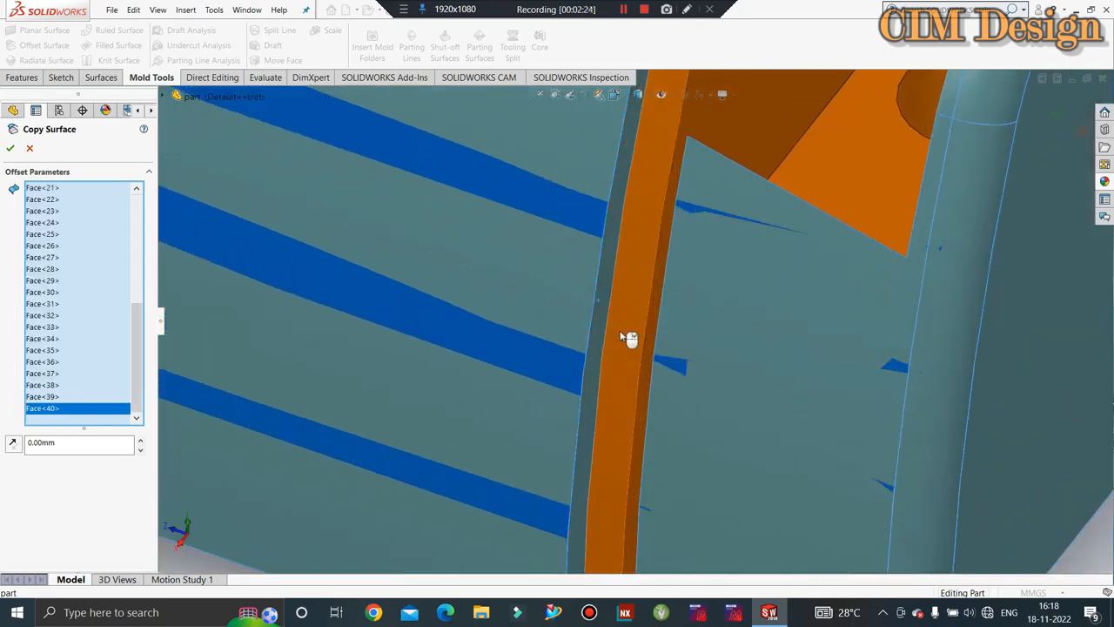
click(620, 331)
click(732, 136)
scroll(655, 454, up, 5)
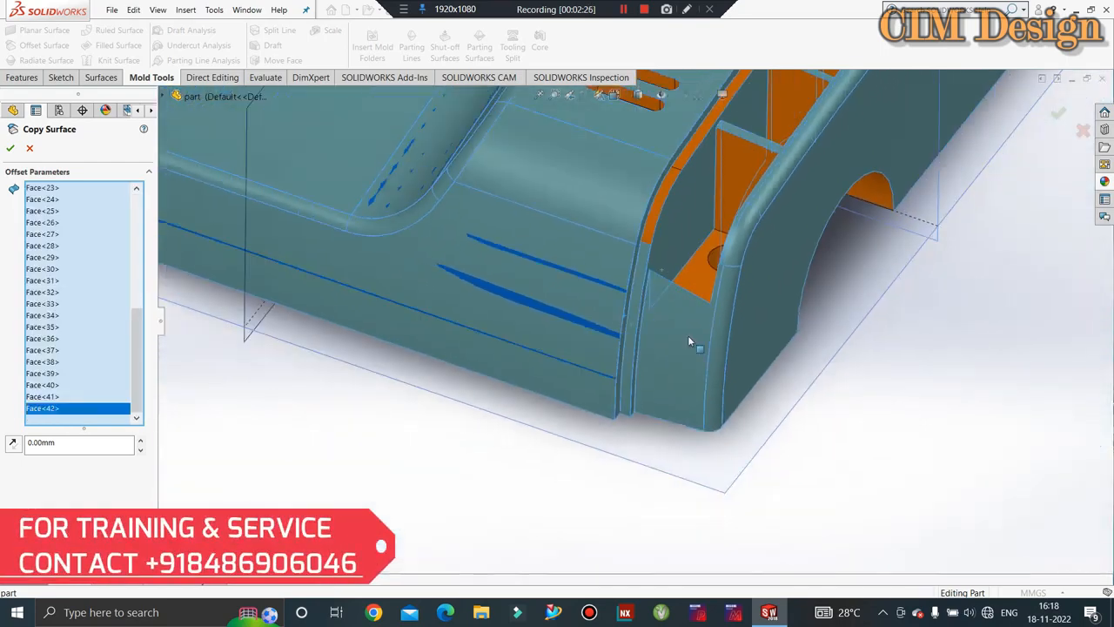
scroll(682, 166, down, 3)
right_click(687, 166)
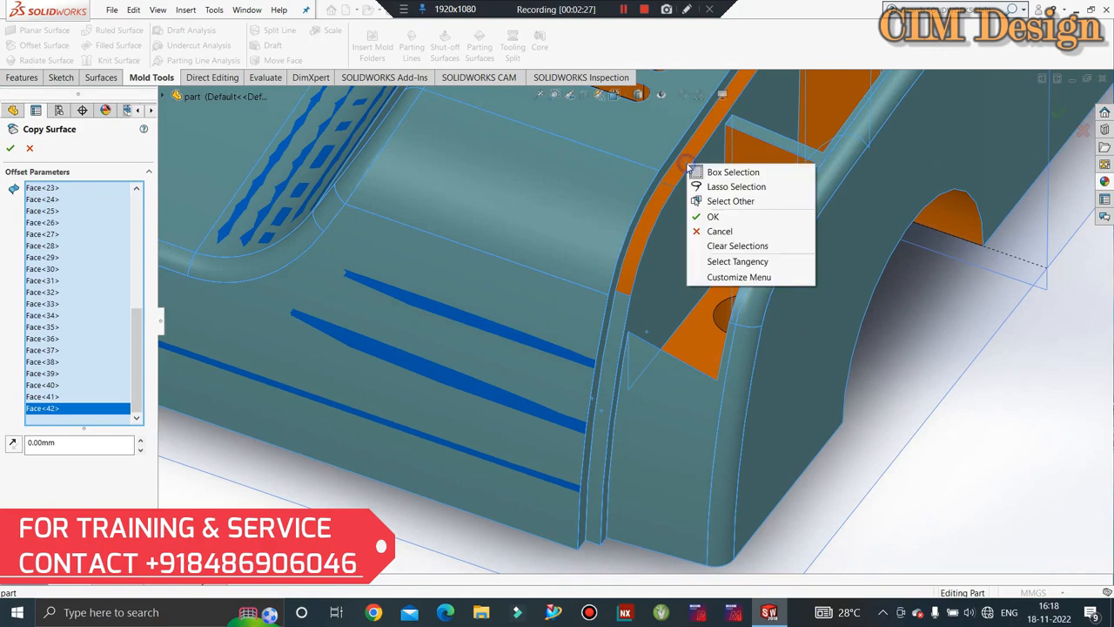
click(715, 262)
- Add the counterbore wall, seat and inner bore of the front screw hole beside the handle opening to the surface copy
scroll(702, 303, up, 5)
scroll(702, 303, up, 3)
middle_drag(702, 303, 862, 244)
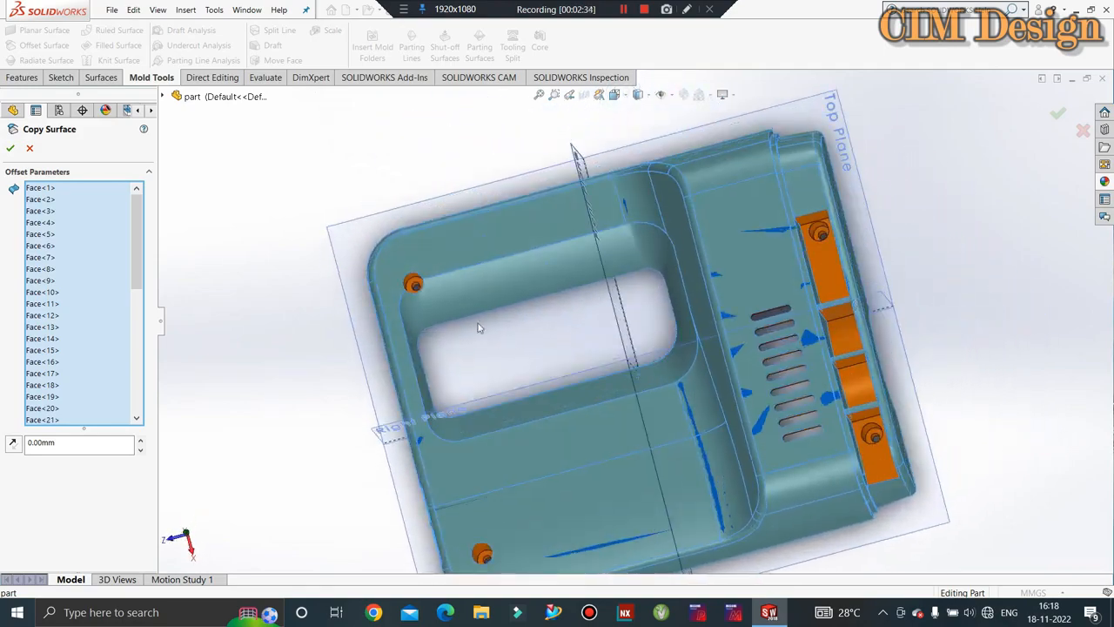
scroll(409, 287, down, 6)
scroll(476, 290, down, 3)
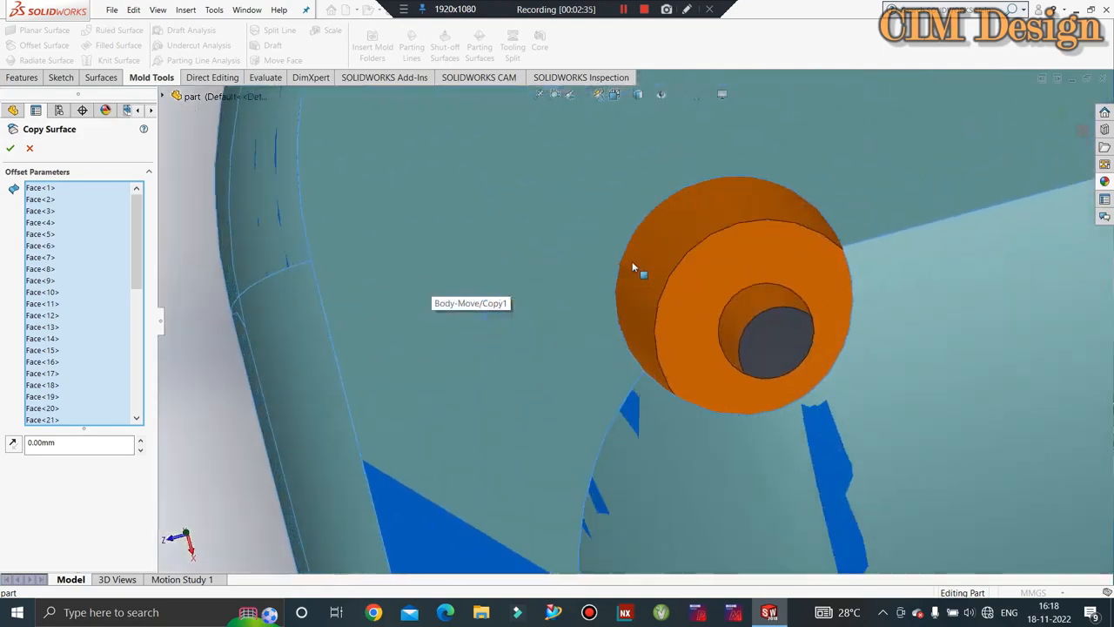
click(673, 281)
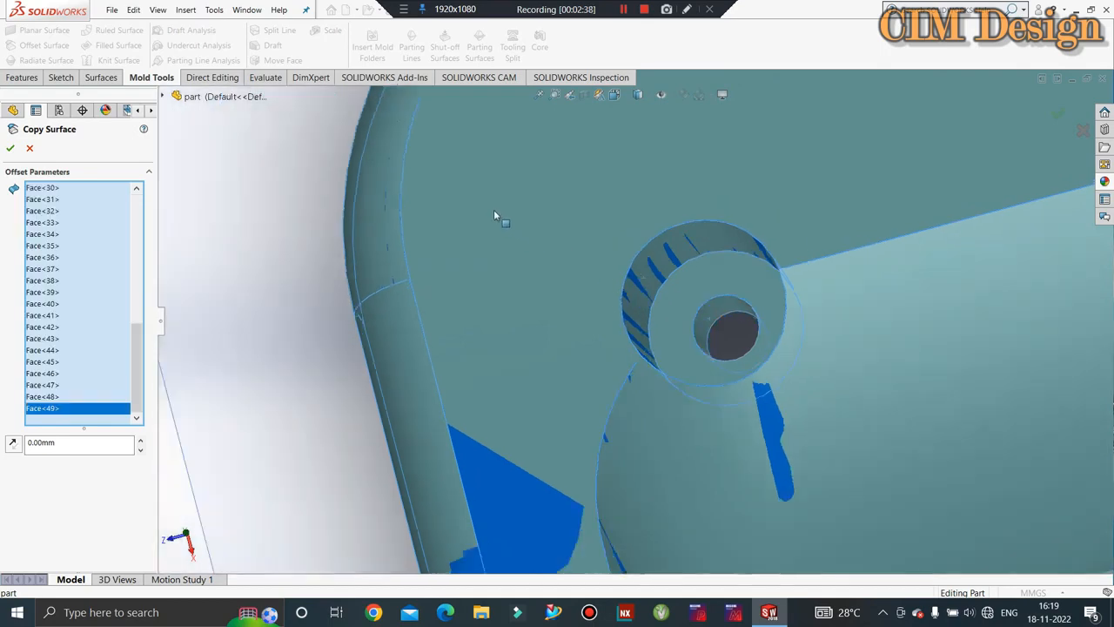
- Add the counterbore wall, seat and inner bore of the other front screw hole, near the rounded corner, to the surface copy
scroll(491, 213, up, 8)
middle_drag(476, 186, 679, 361)
scroll(679, 361, down, 3)
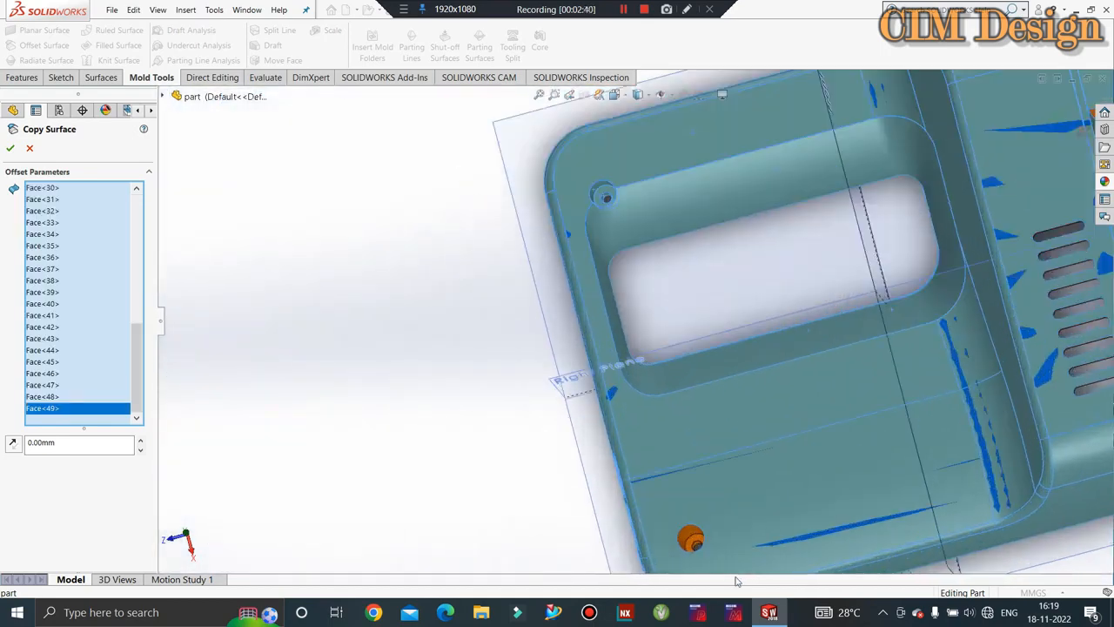
scroll(672, 487, down, 6)
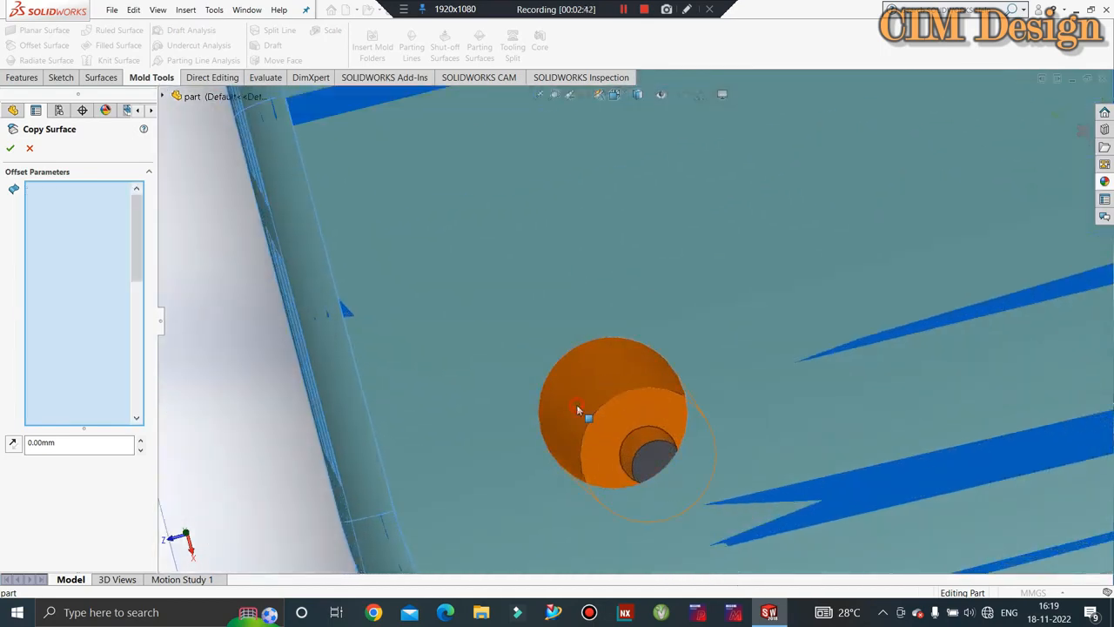
click(577, 408)
click(604, 438)
click(634, 450)
scroll(477, 350, up, 4)
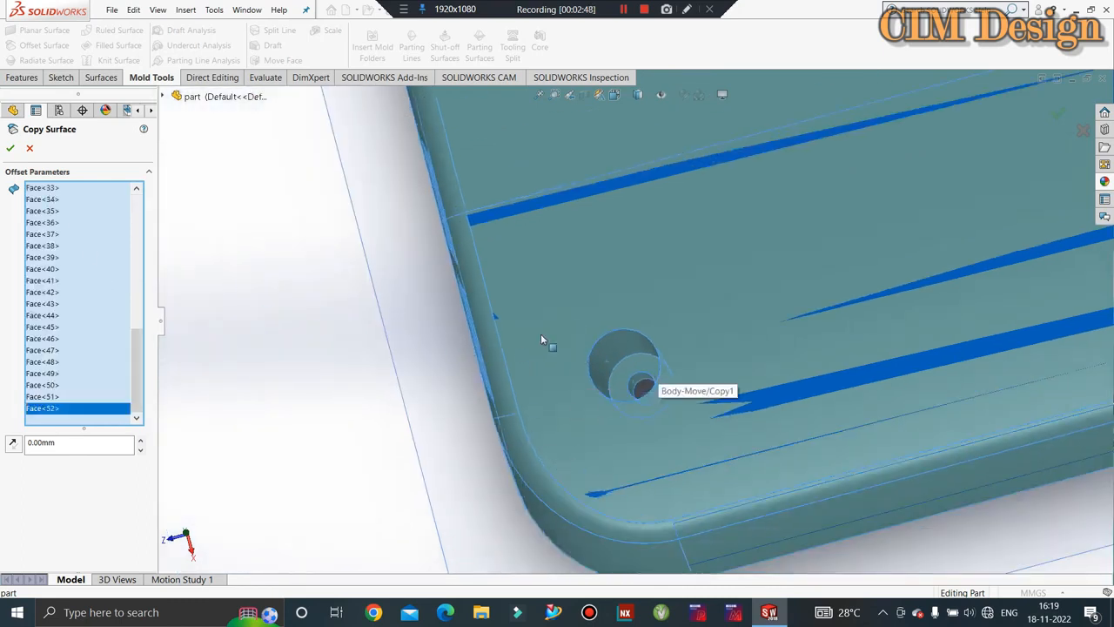
- Add the end walls, side wall, floor and screw-hole faces of the first rear pocket to the surface copy
scroll(454, 386, up, 5)
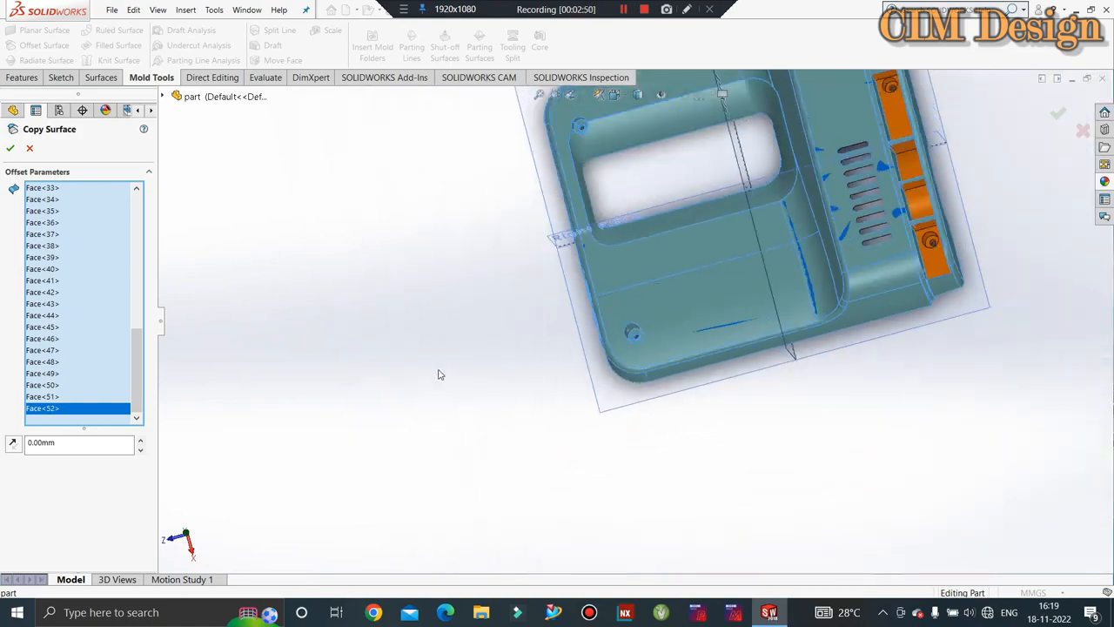
middle_drag(739, 252, 831, 198)
scroll(783, 191, down, 8)
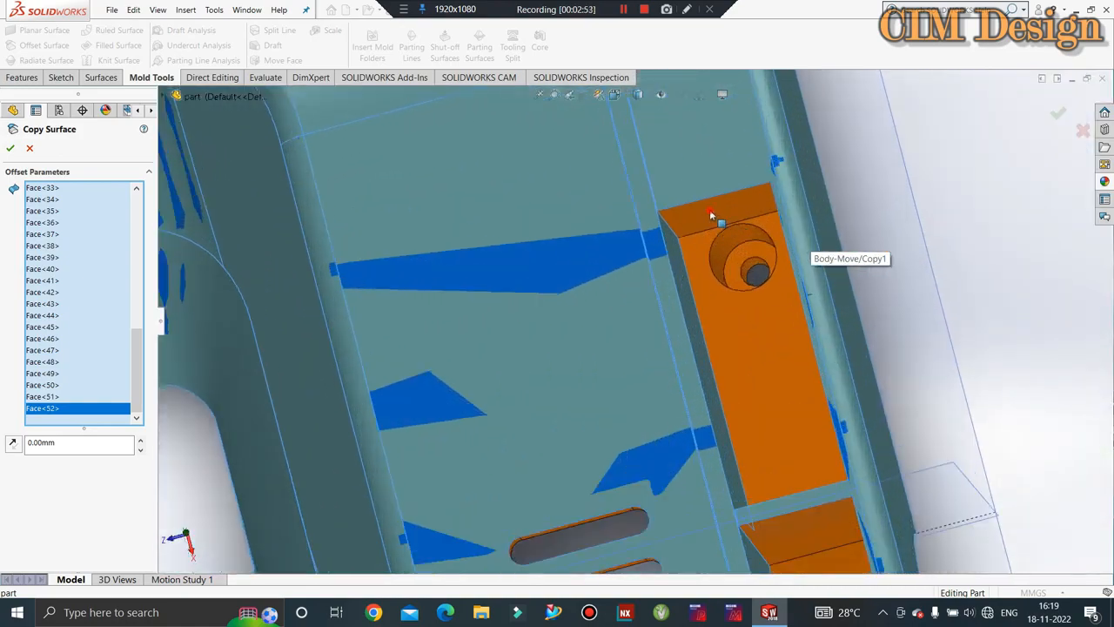
click(715, 216)
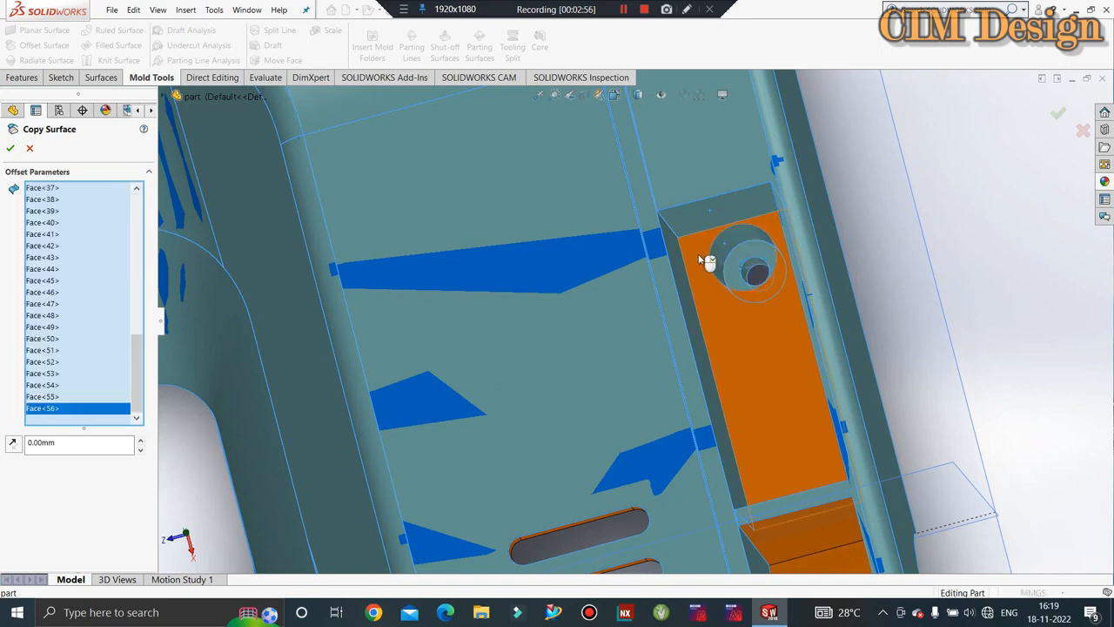
click(732, 308)
middle_drag(731, 308, 826, 352)
click(859, 319)
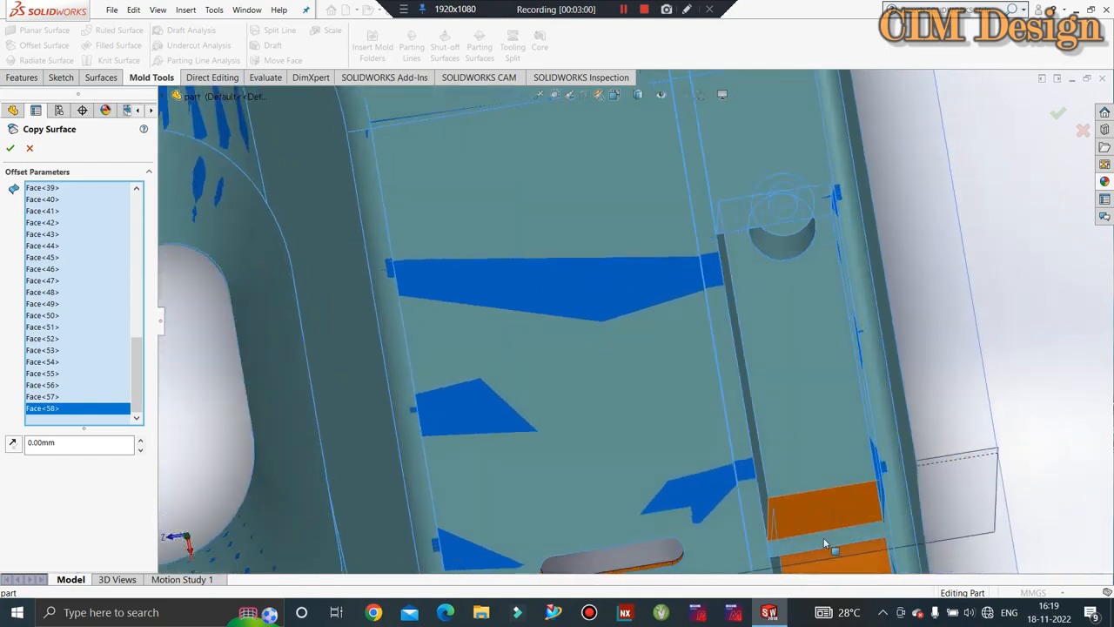
click(822, 513)
- Add the walls and floor of the second rear pocket to the surface copy
middle_drag(822, 514, 719, 205)
scroll(709, 187, up, 5)
middle_drag(743, 435, 740, 460)
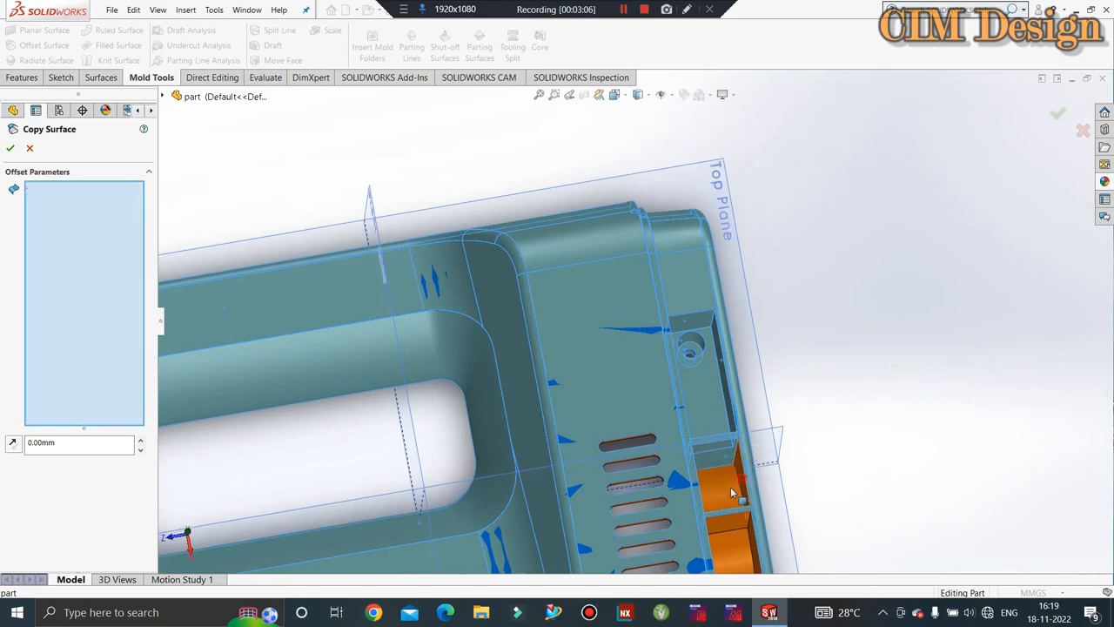
middle_drag(701, 363, 651, 330)
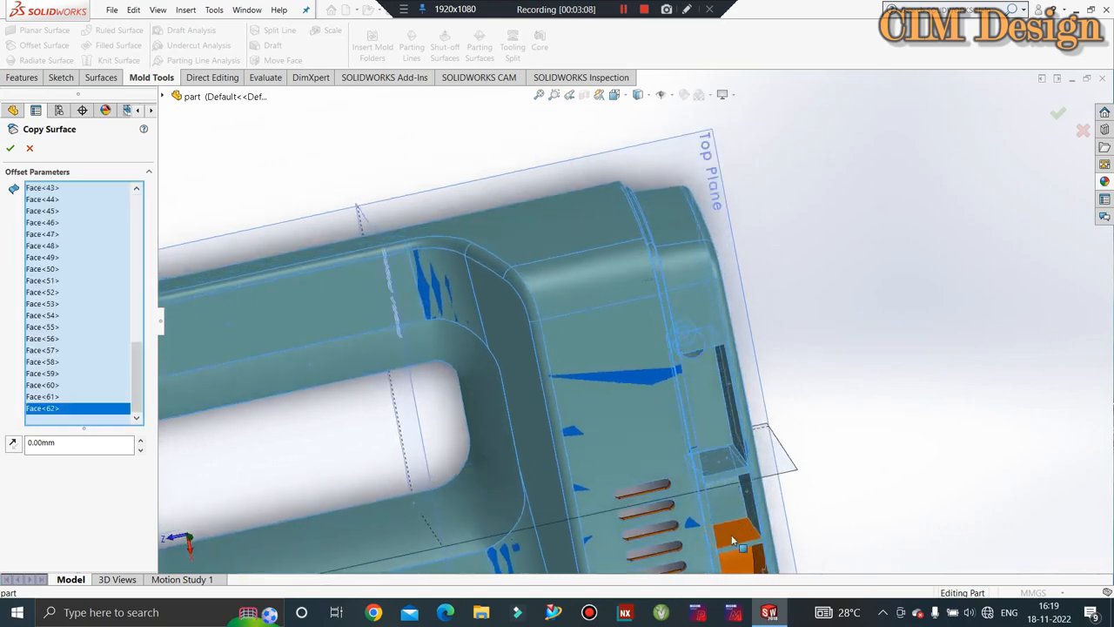
scroll(596, 216, up, 3)
scroll(718, 533, down, 5)
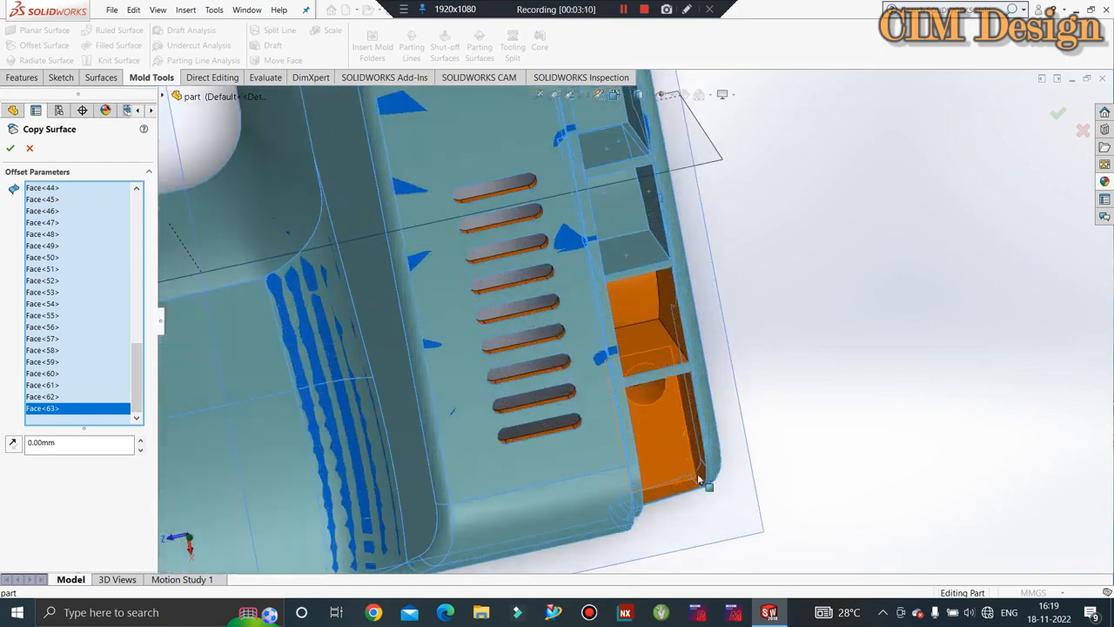
- Add the curved floor, end walls and side wall of the third rear pocket to the surface copy
click(619, 323)
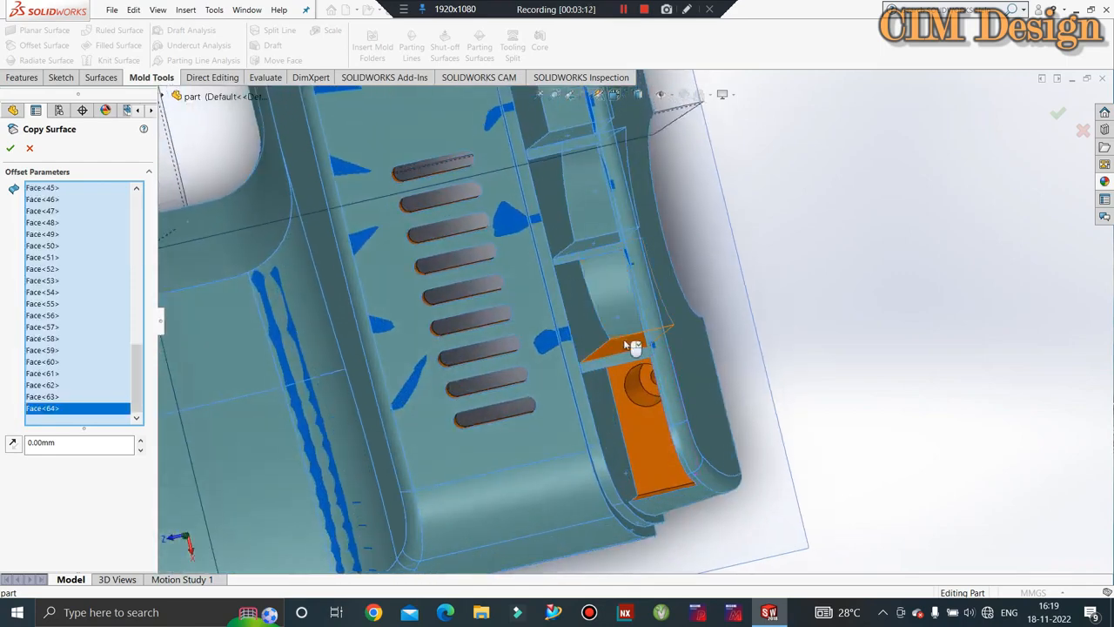
click(629, 370)
middle_drag(629, 370, 638, 296)
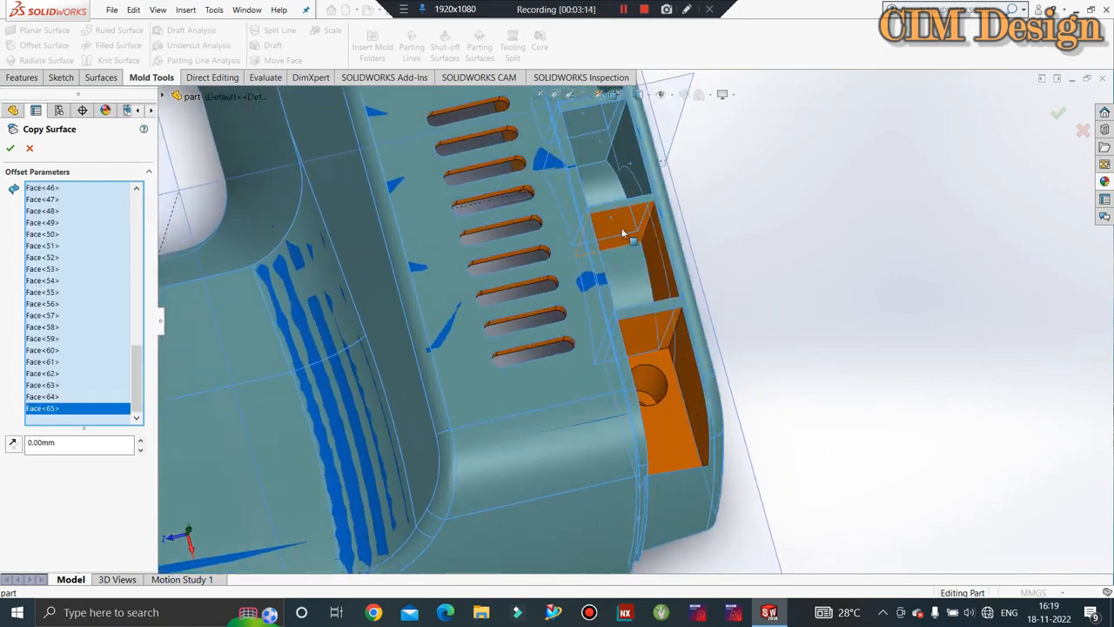
click(622, 234)
click(654, 265)
- Add the walls and floor of the last rear pocket and all faces of its counterbored screw hole to the surface copy
click(645, 334)
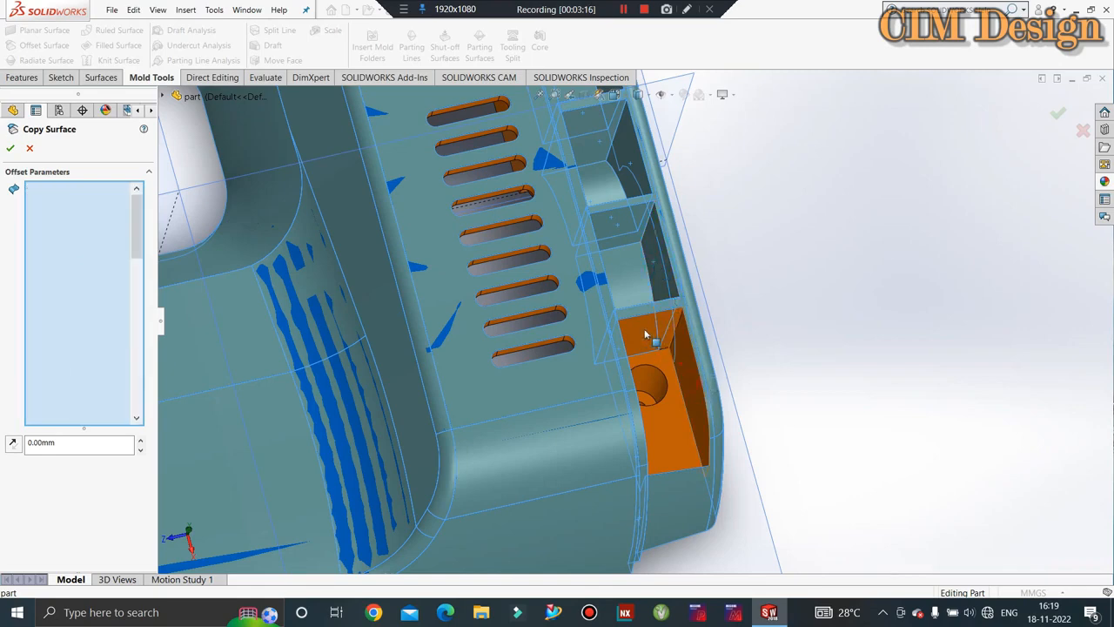
middle_drag(653, 375, 642, 367)
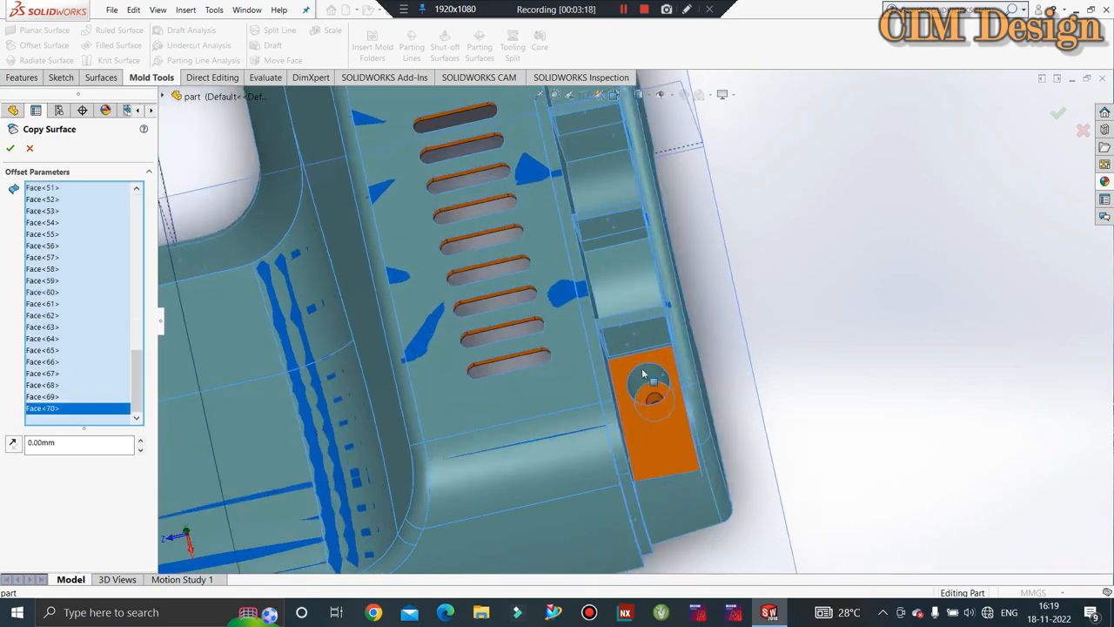
scroll(642, 367, down, 5)
click(636, 350)
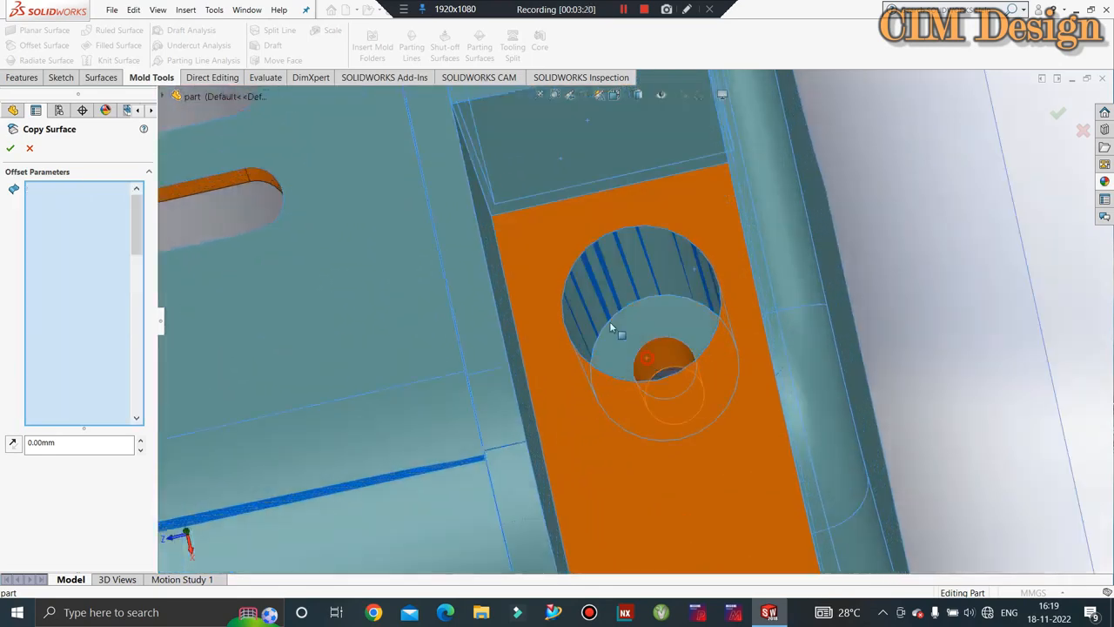
click(548, 294)
middle_drag(656, 403, 503, 339)
scroll(666, 237, up, 5)
scroll(671, 471, down, 2)
click(666, 470)
scroll(716, 437, up, 3)
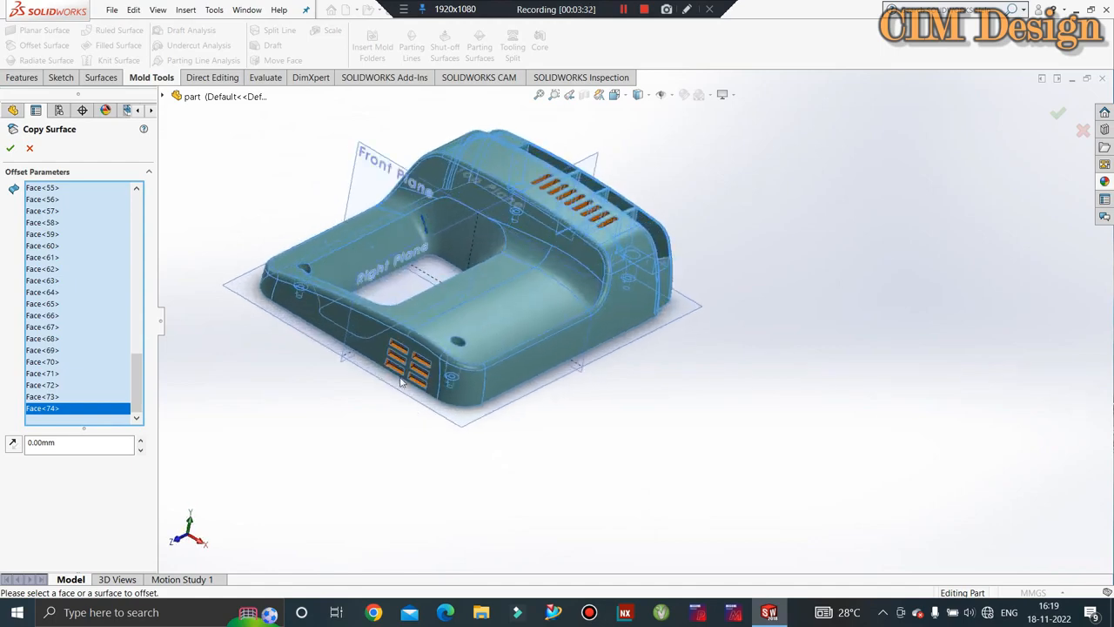
- Add the lower face and one end face of each of the six rectangular side-wall vents to the surface copy
scroll(402, 383, down, 10)
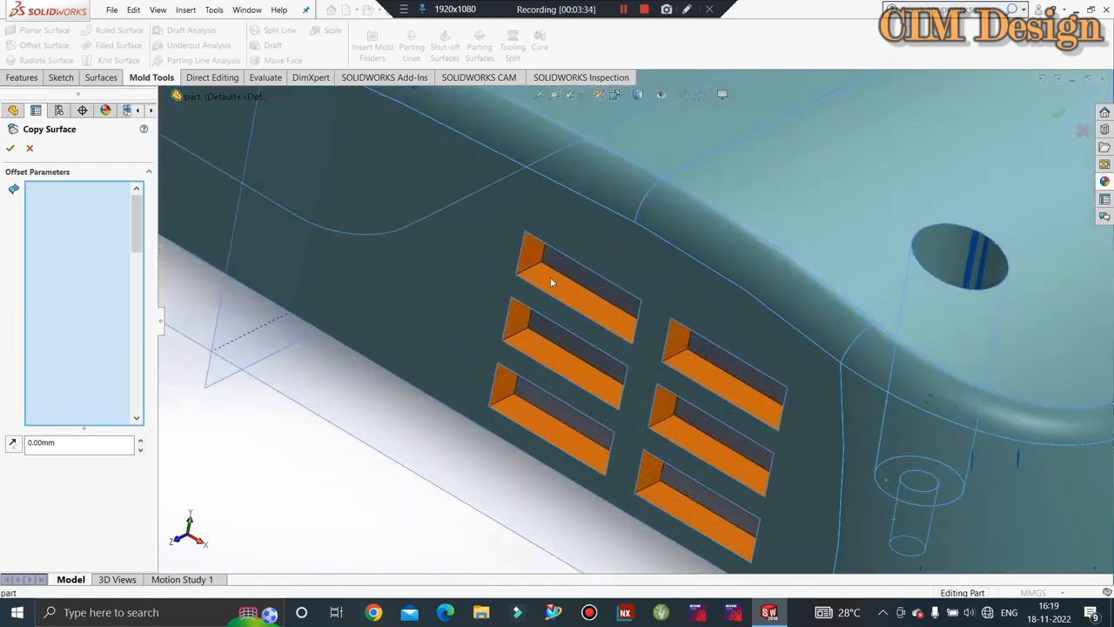
click(550, 277)
click(520, 338)
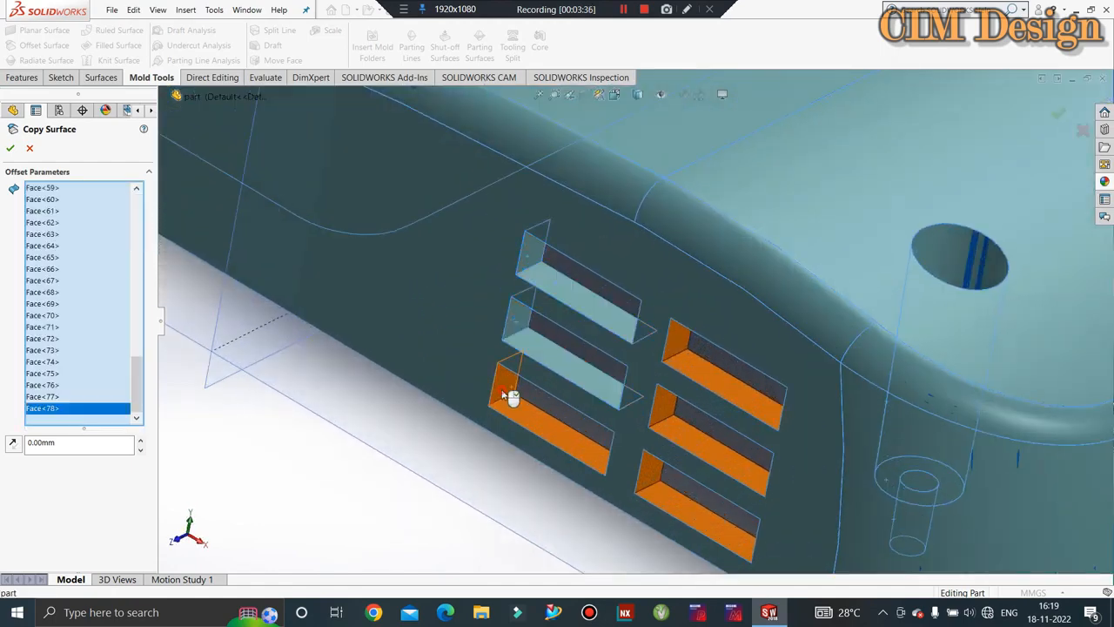
click(542, 428)
click(703, 383)
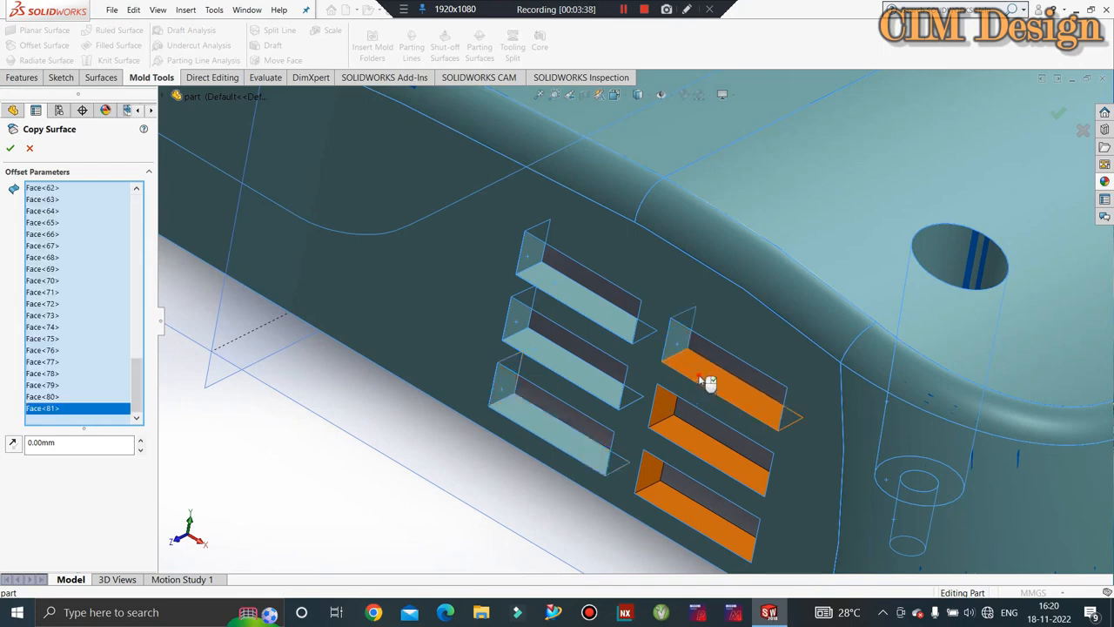
click(690, 440)
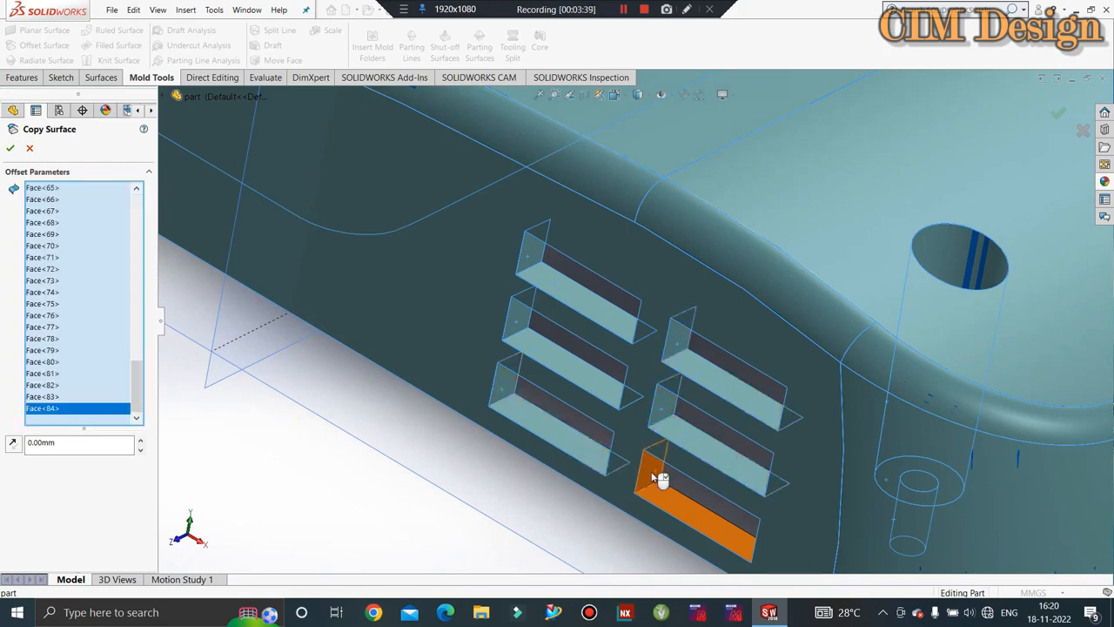
click(678, 511)
- Add the remaining upper and end faces of the six rectangular side-wall vents to the surface copy
middle_drag(617, 386, 727, 293)
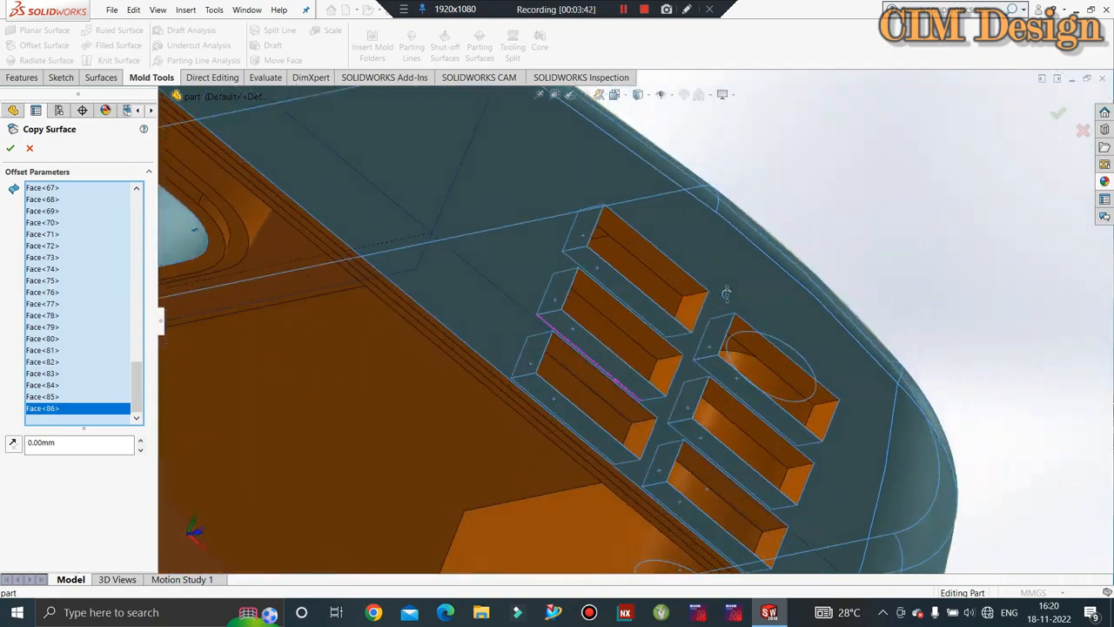
click(679, 277)
click(692, 311)
click(664, 367)
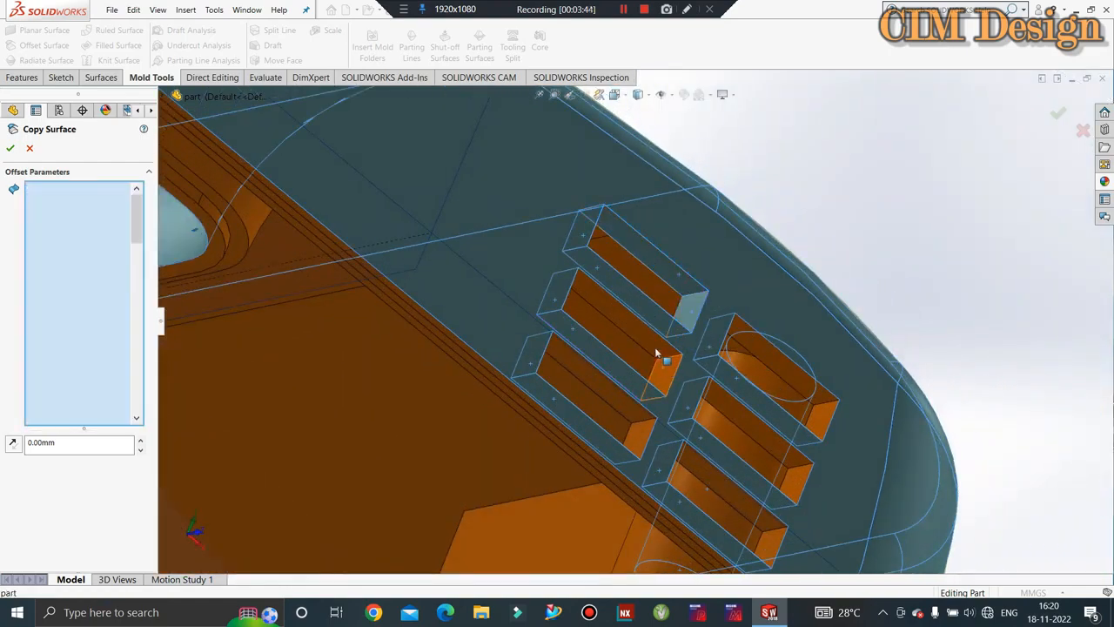
click(655, 348)
click(644, 438)
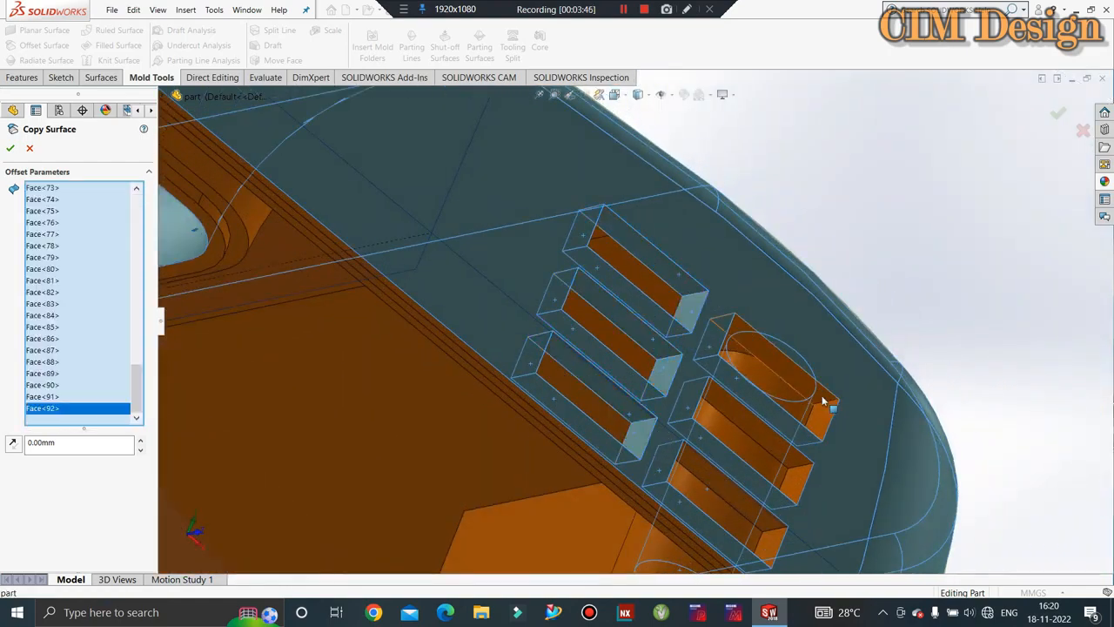
click(792, 485)
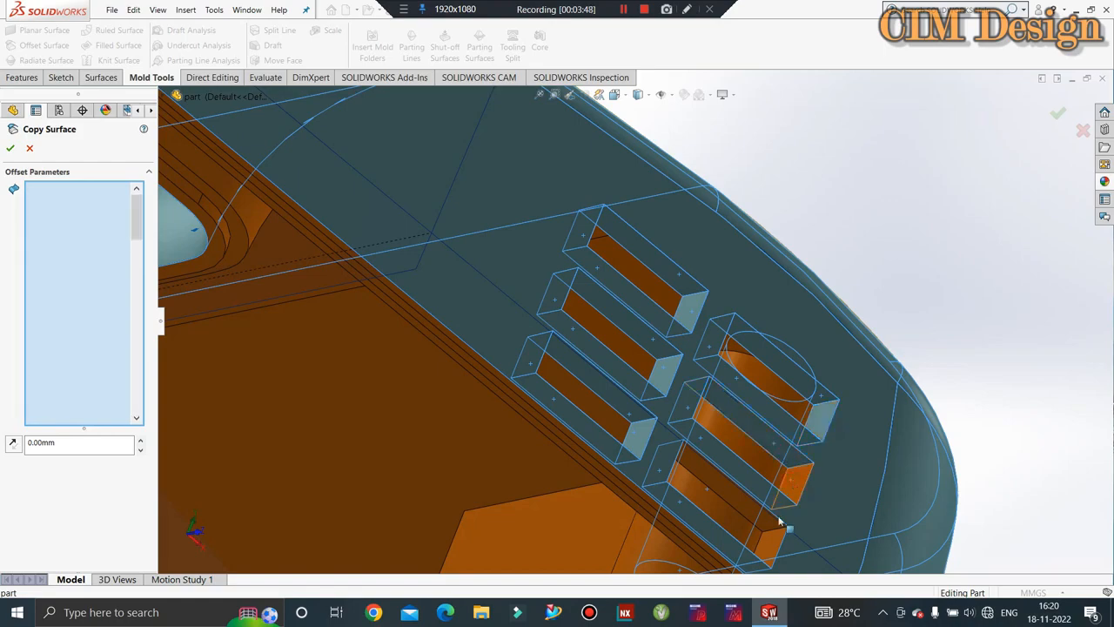
click(771, 529)
scroll(780, 305, up, 3)
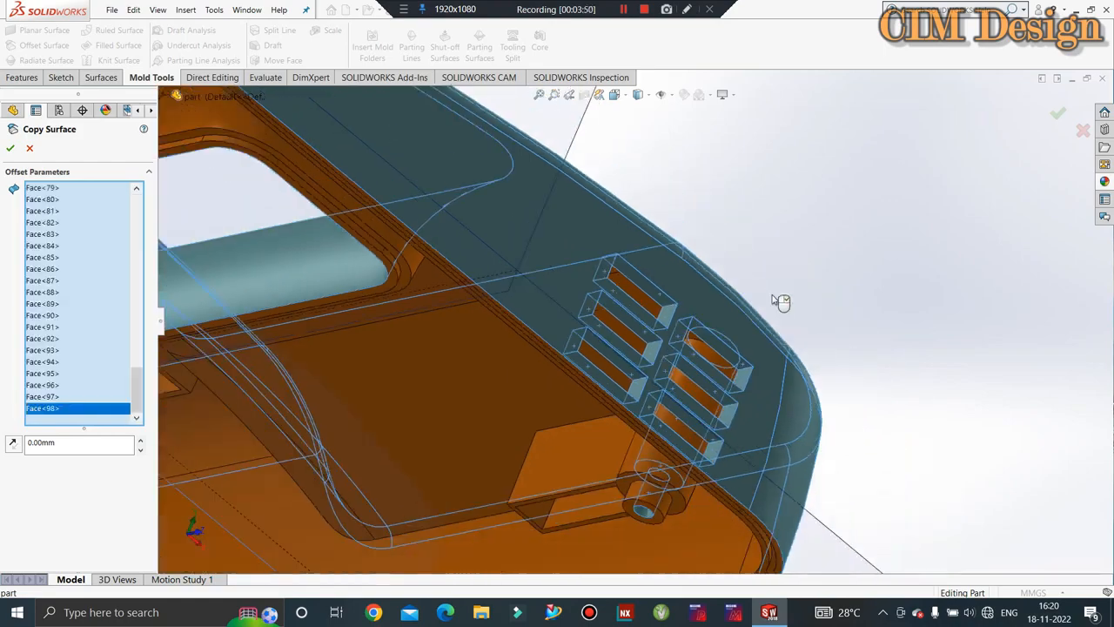
- Check the selected faces all around the part and create the zero-offset surface copy
middle_drag(779, 303, 673, 450)
scroll(673, 444, up, 5)
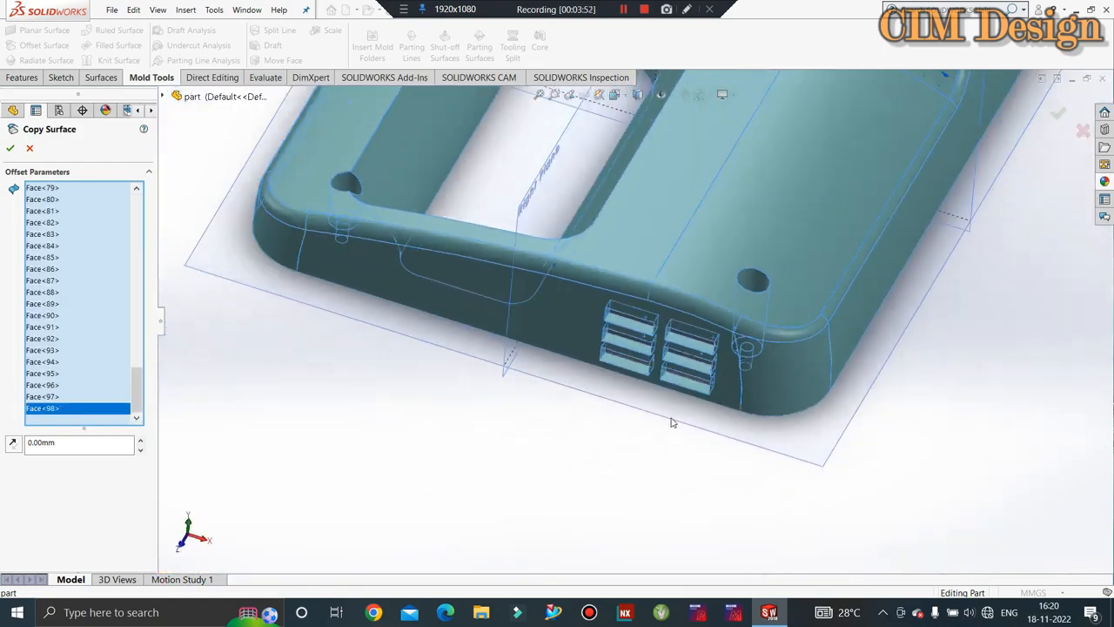
middle_drag(692, 261, 614, 279)
ctrl+middle_drag(614, 279, 700, 303)
middle_drag(943, 238, 668, 336)
scroll(722, 268, up, 3)
scroll(722, 268, down, 3)
scroll(668, 336, down, 5)
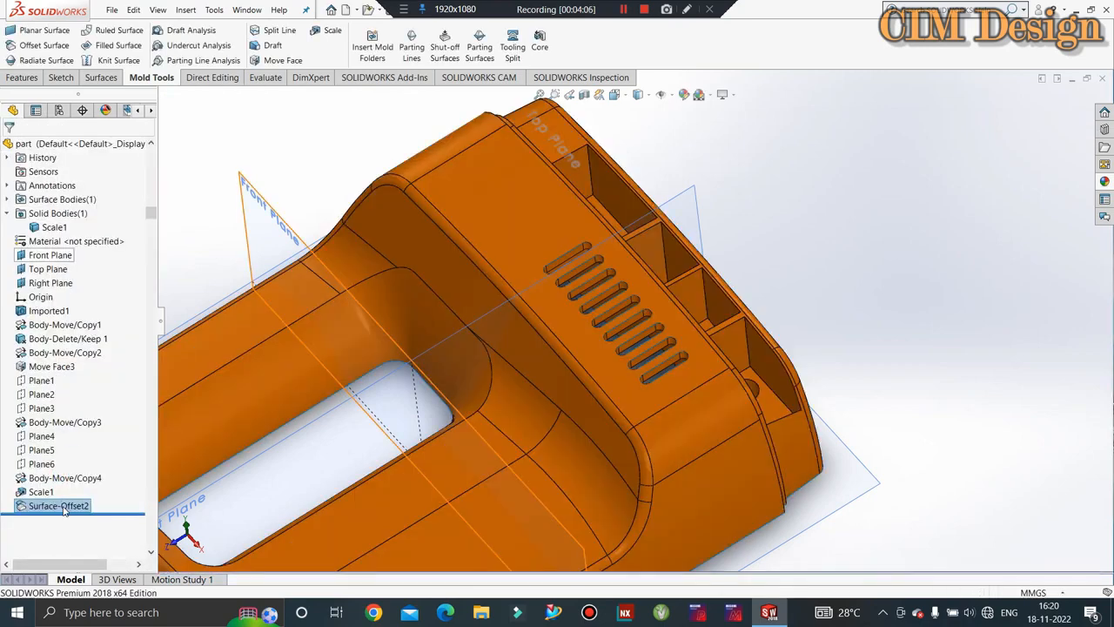
- Reopen the new surface offset and add all tangent faces of the first two rounded top vent slots to it
right_click(63, 510)
click(74, 369)
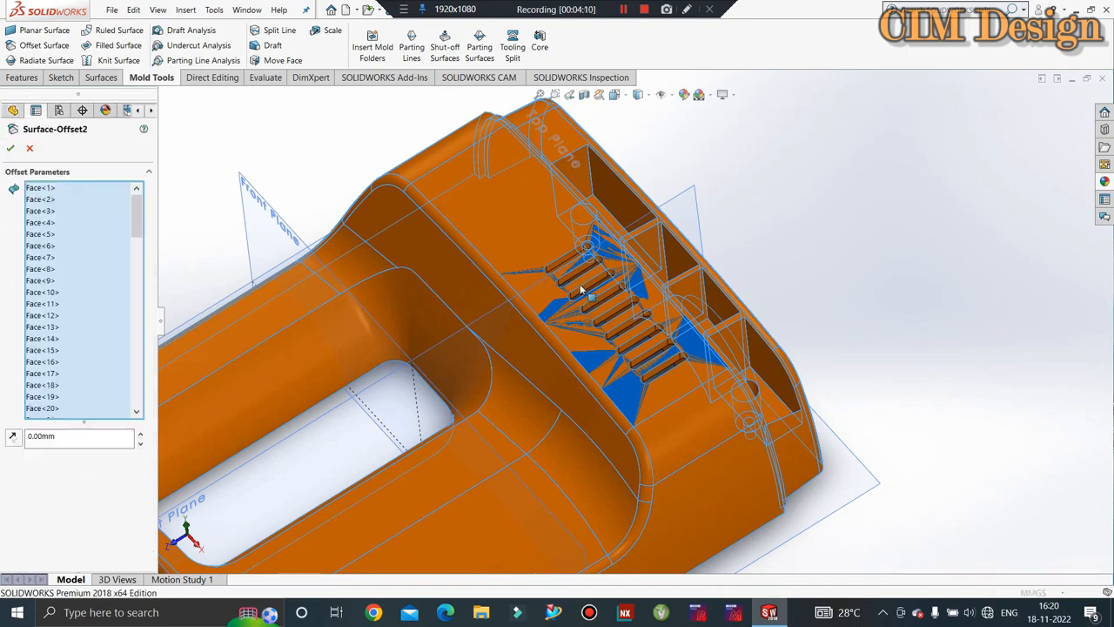
scroll(562, 285, down, 2)
scroll(597, 245, down, 4)
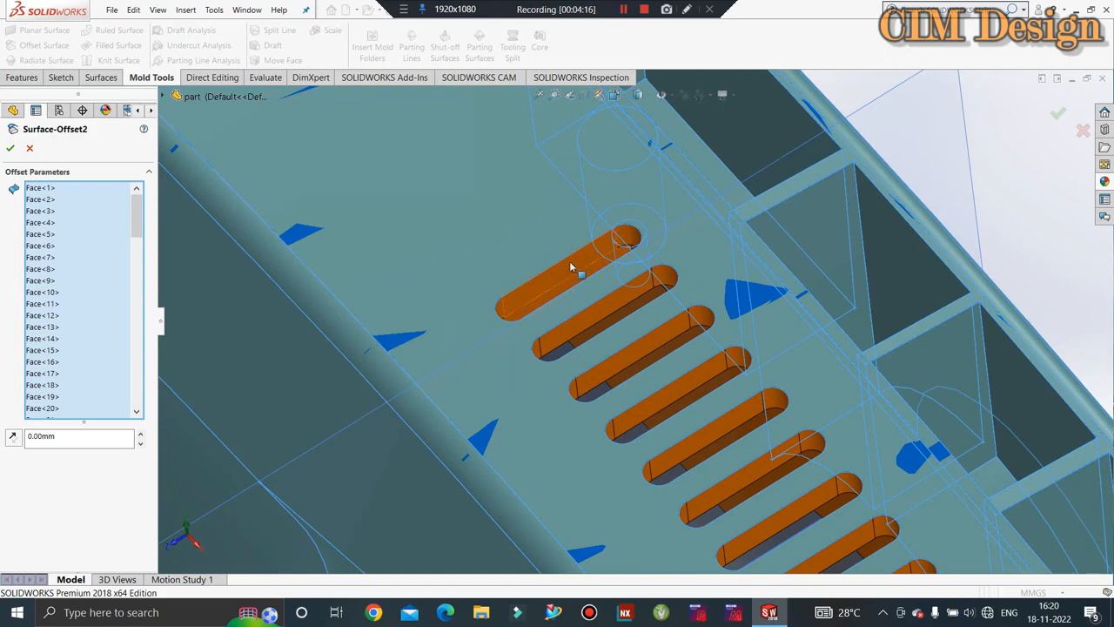
right_click(571, 266)
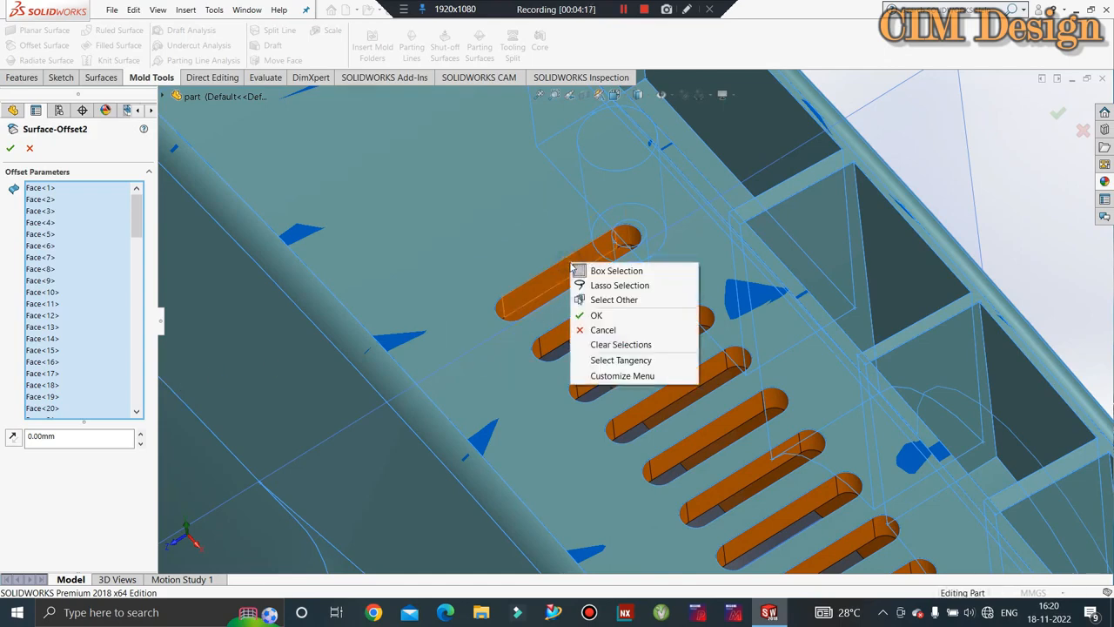
click(620, 360)
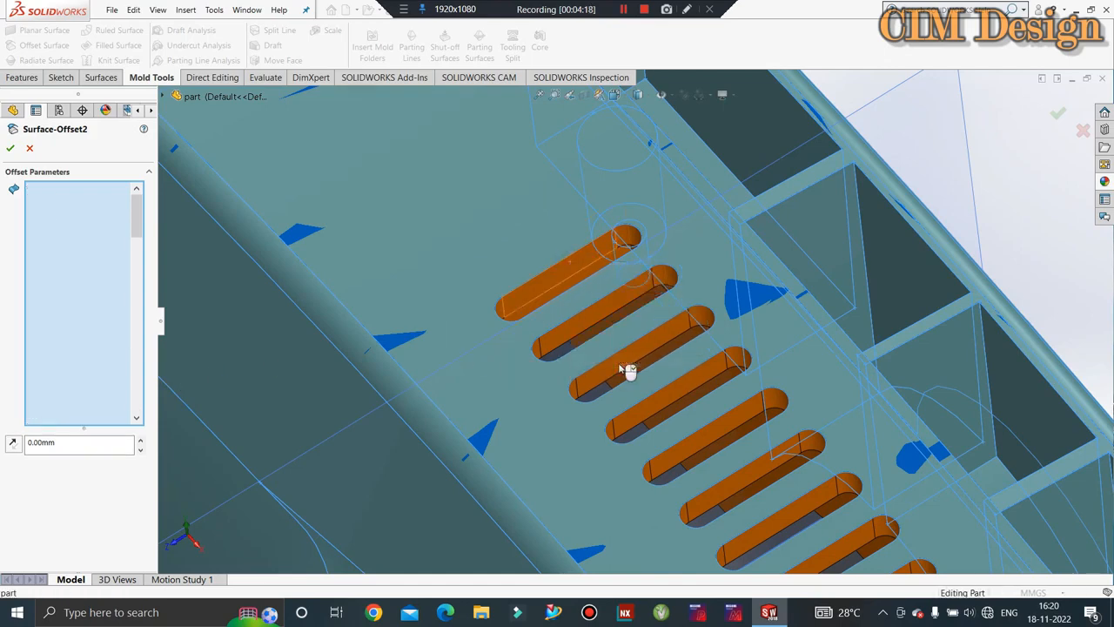
right_click(597, 320)
click(647, 414)
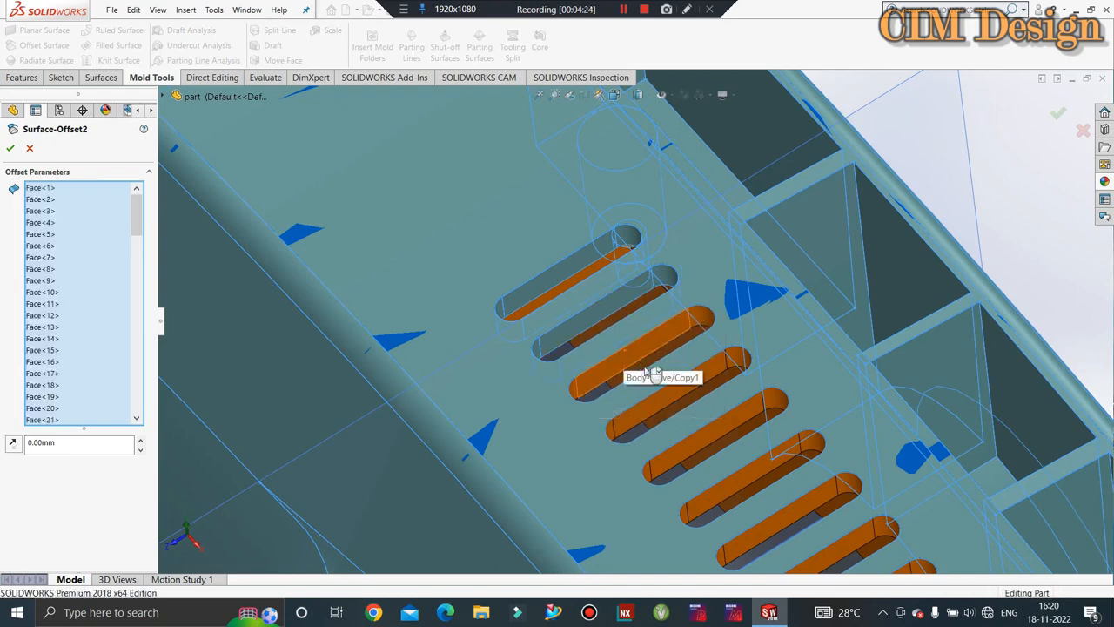
key(Return)
- Reopen the surface offset and add all tangent faces of the third and fourth rounded top vent slots
right_click(82, 503)
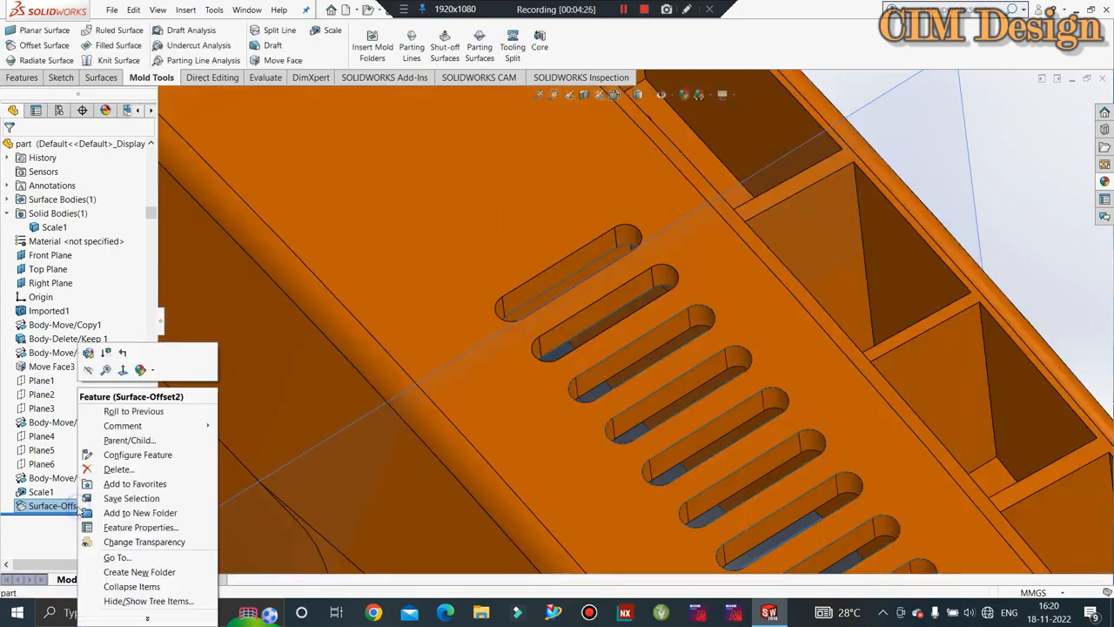
click(91, 353)
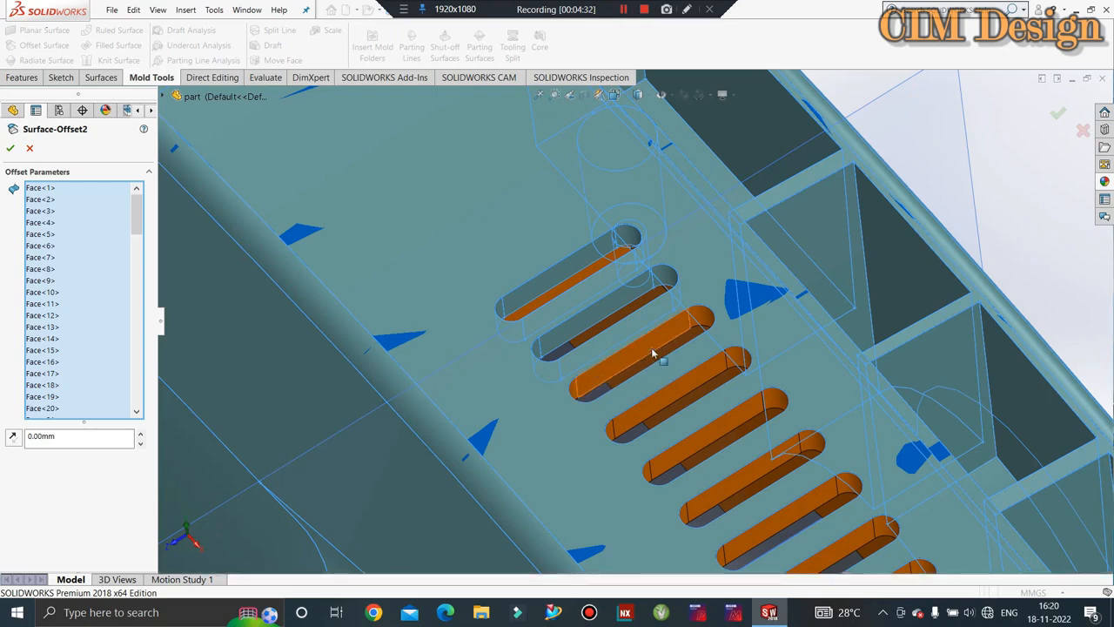
right_click(653, 353)
click(694, 447)
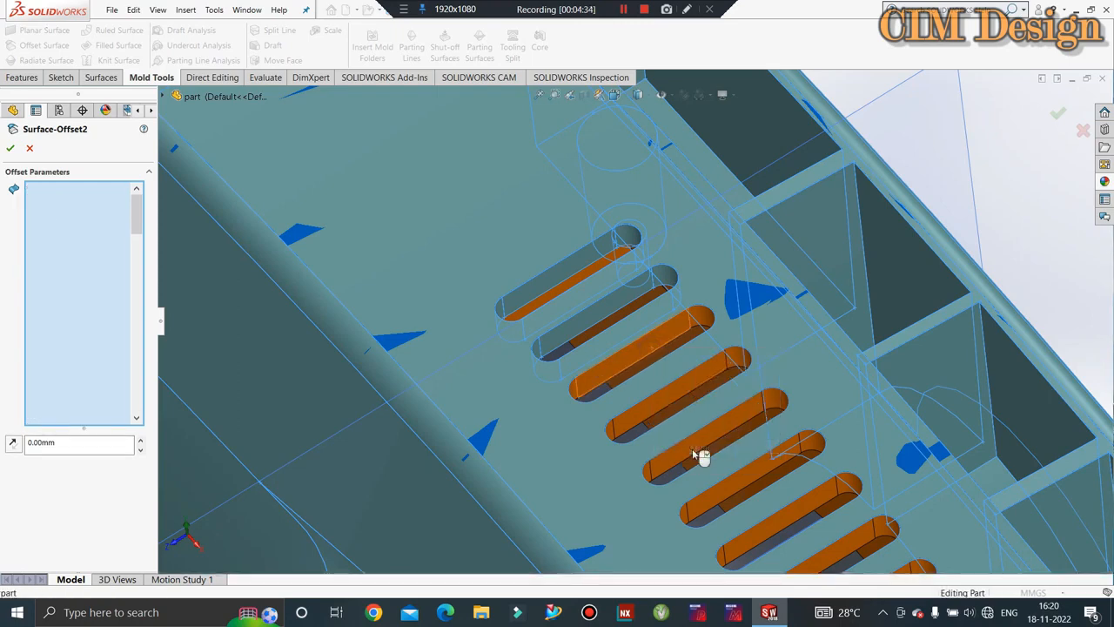
right_click(655, 405)
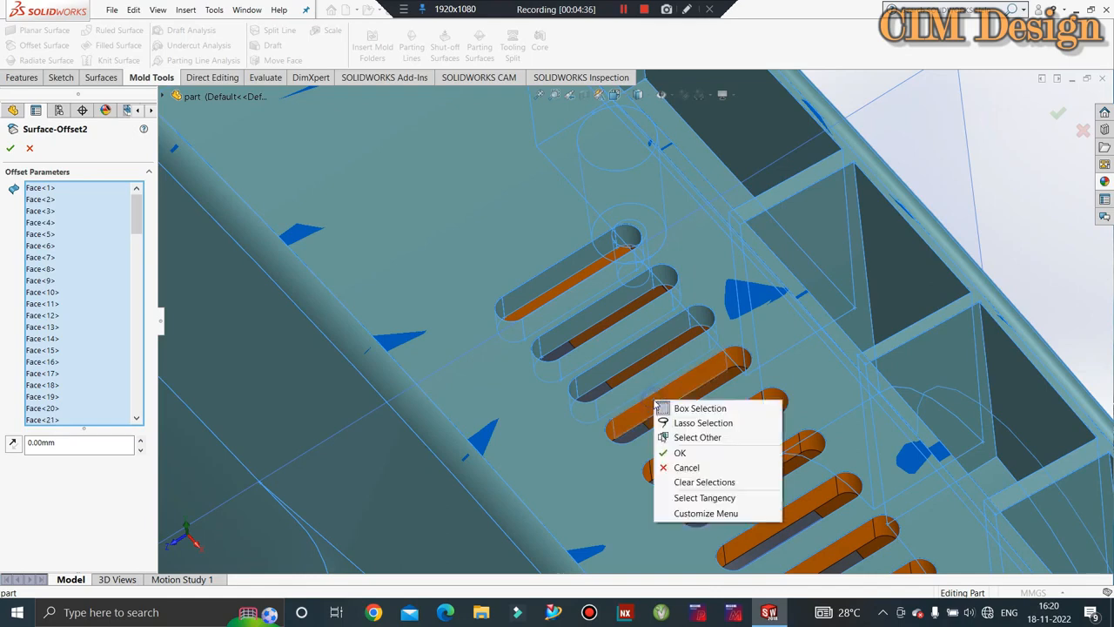
click(696, 501)
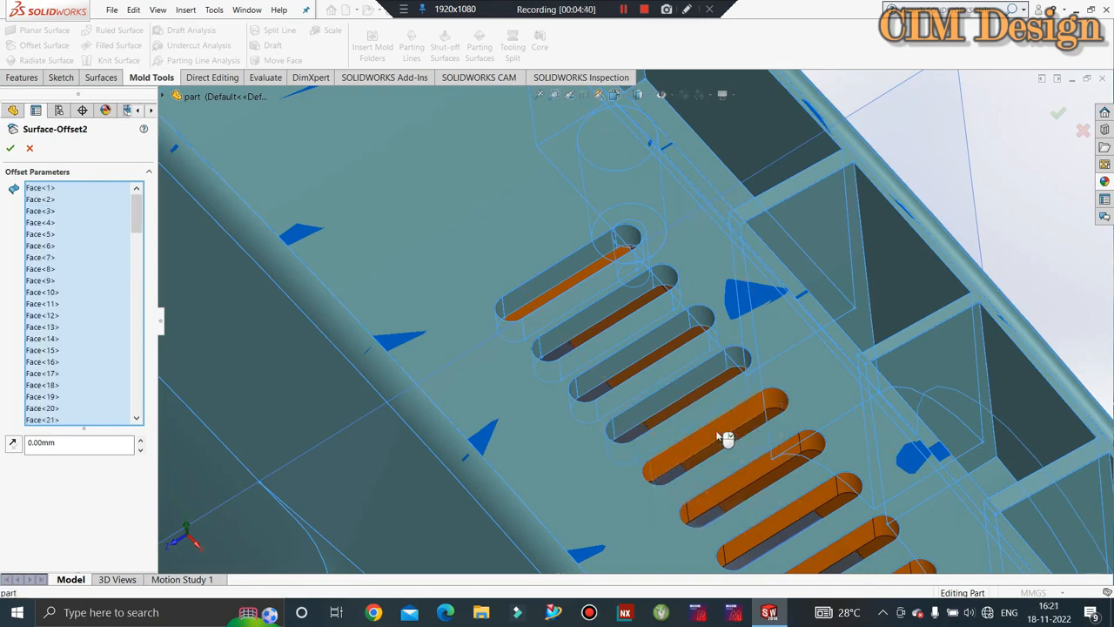
- Add all tangent faces of the sixth, seventh and eighth rounded top vent slots to the surface offset
right_click(739, 473)
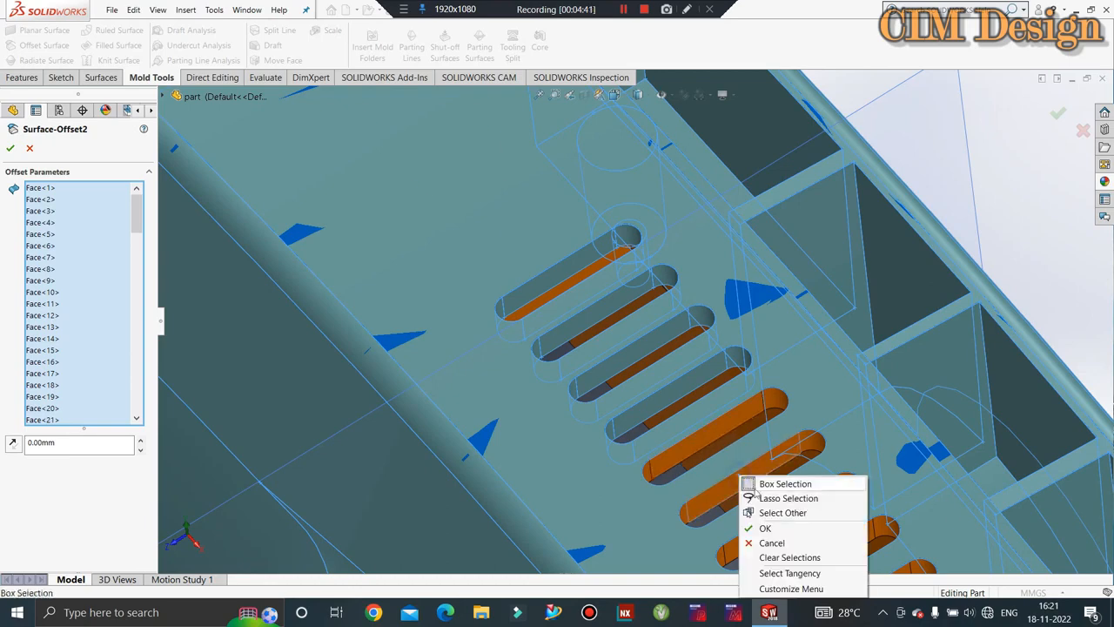
click(788, 572)
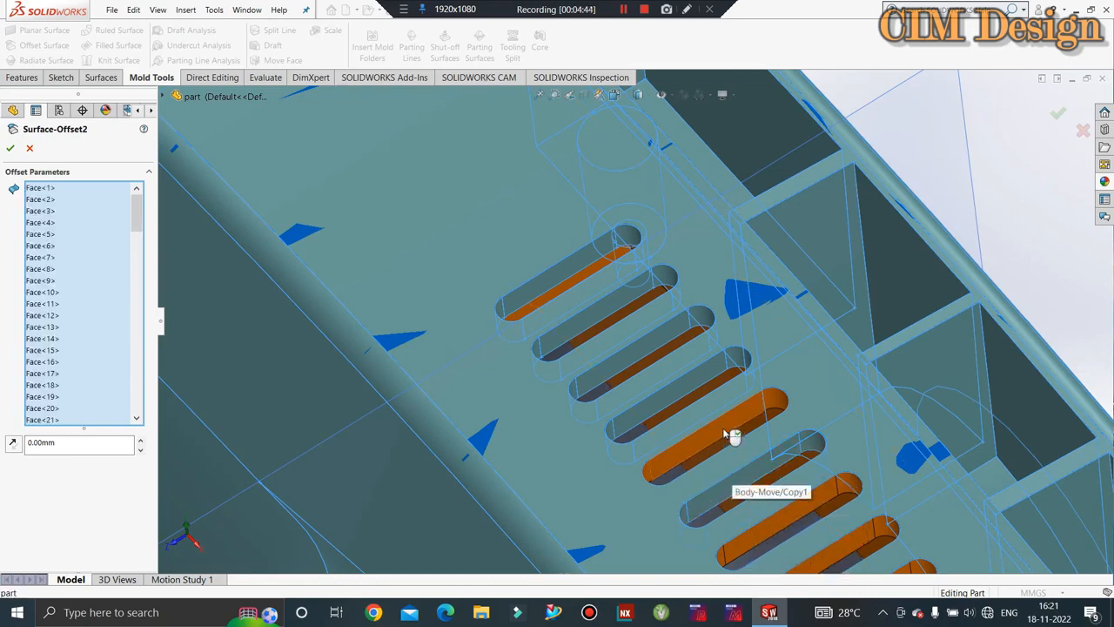
right_click(787, 514)
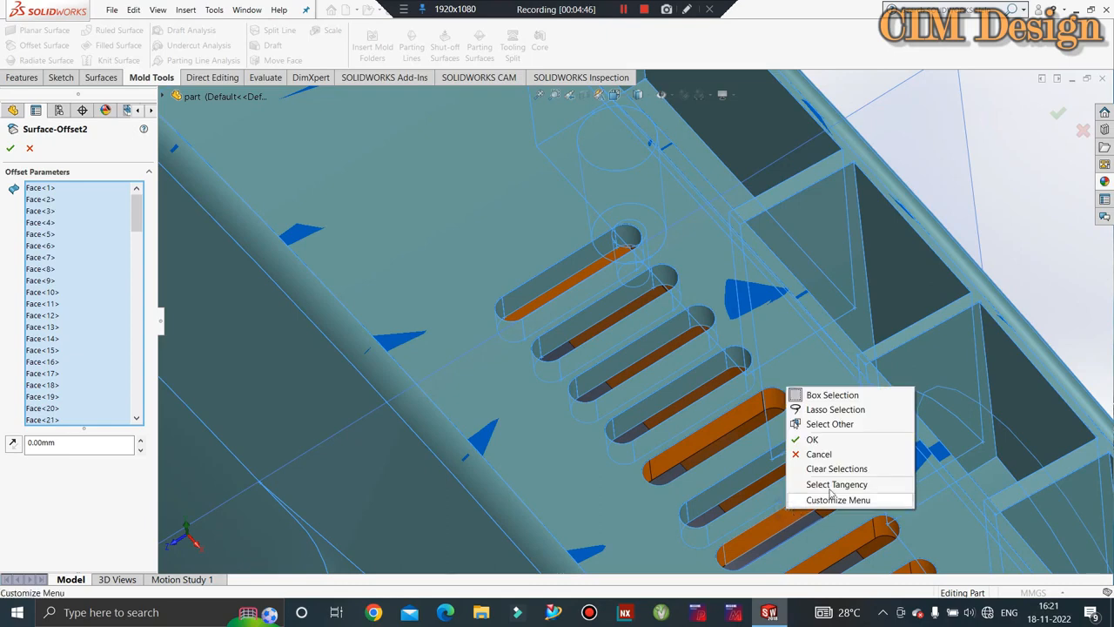
click(832, 485)
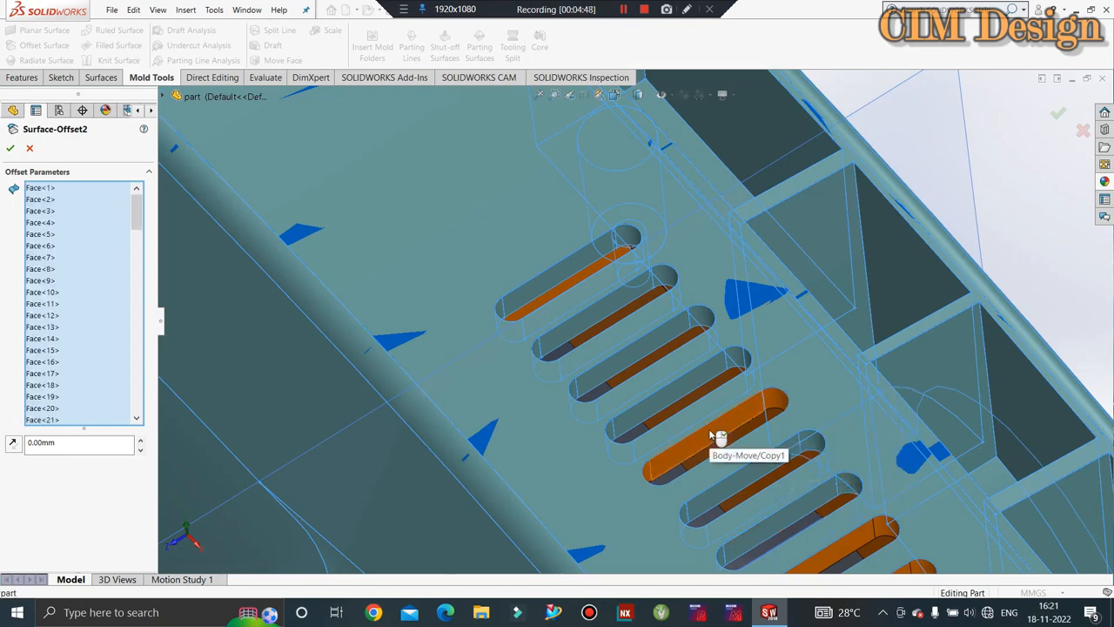
scroll(608, 310, up, 2)
scroll(760, 467, down, 3)
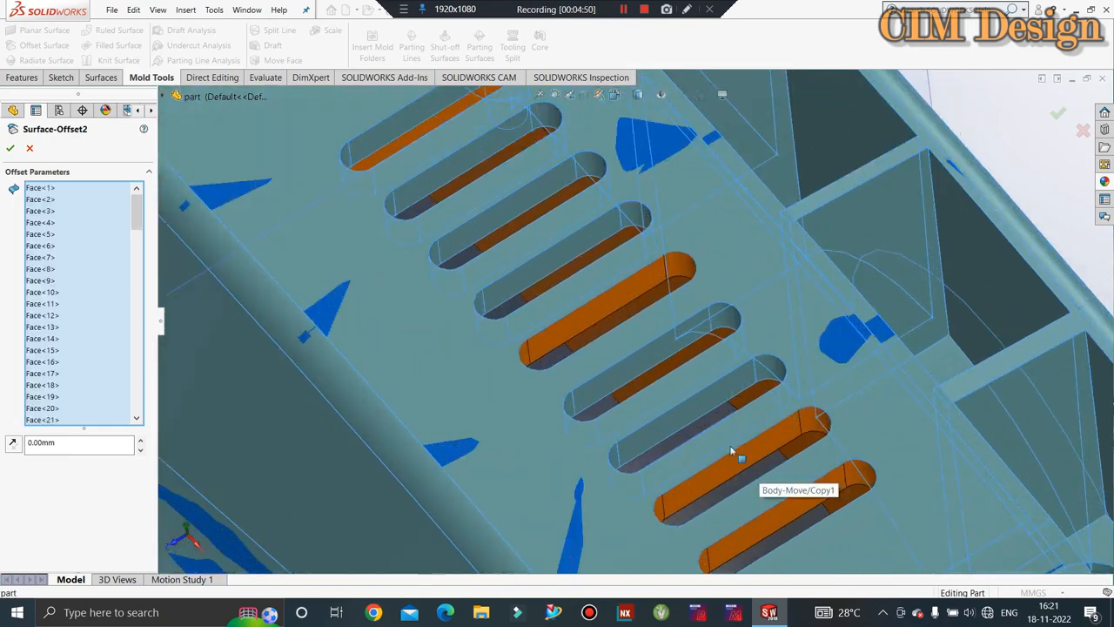
right_click(730, 461)
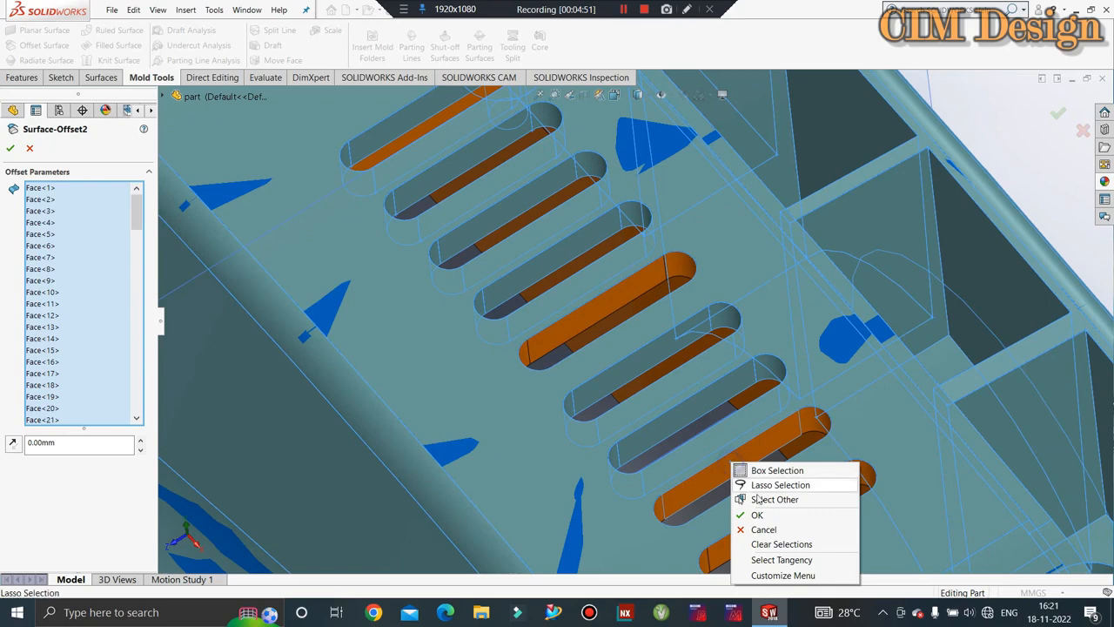
click(781, 561)
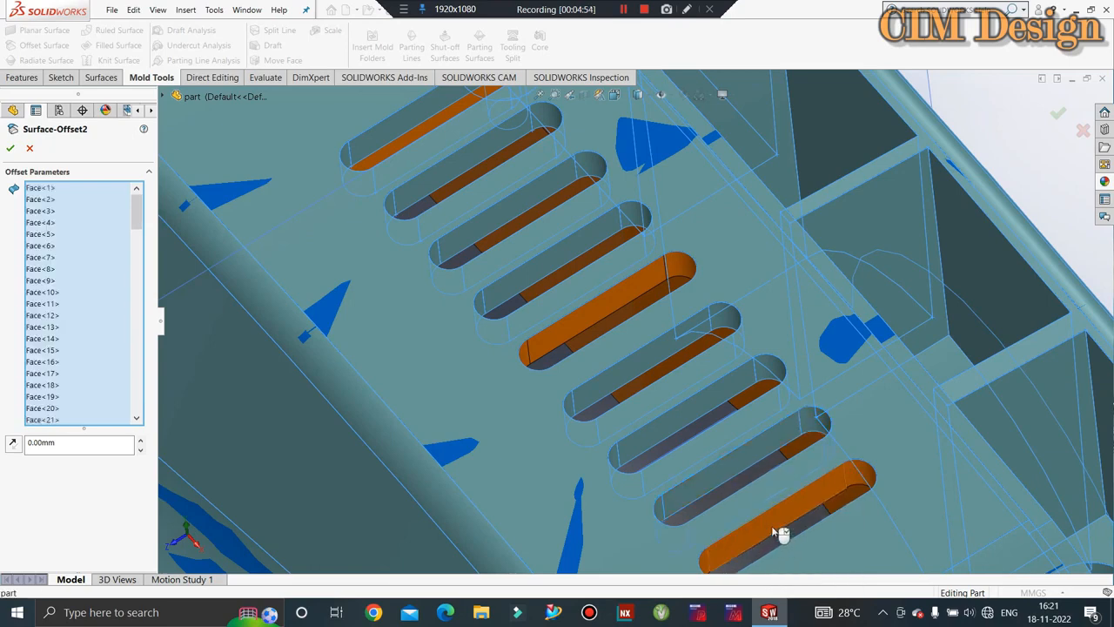
- Add all tangent faces of the fifth and last rounded top vent slots and accept the surface offset
right_click(582, 329)
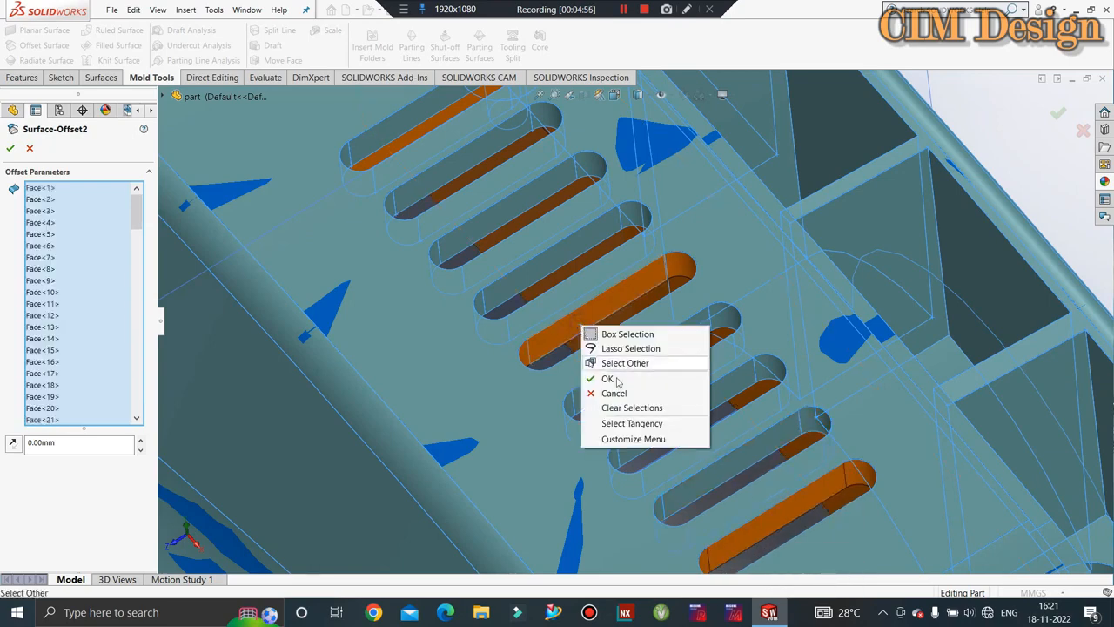
click(623, 424)
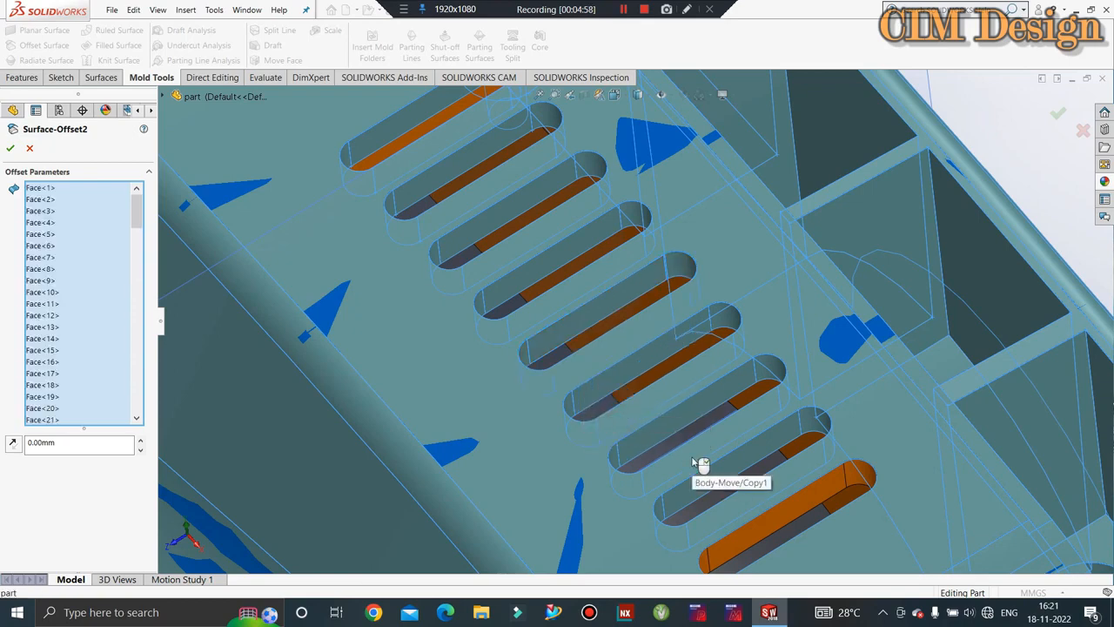
right_click(818, 505)
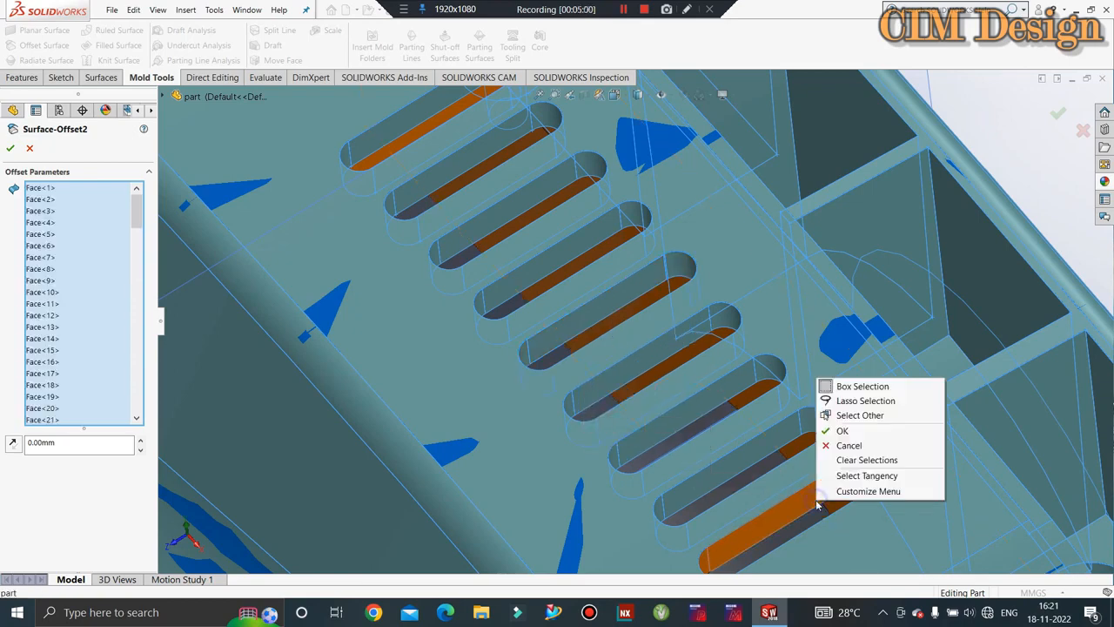
click(868, 476)
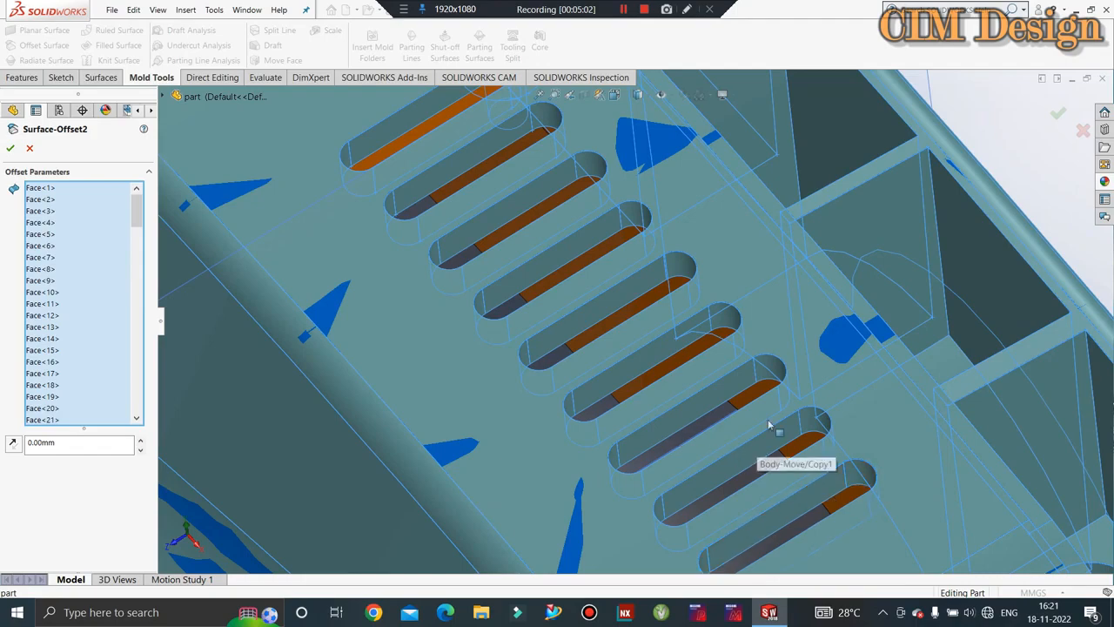
scroll(769, 425, up, 8)
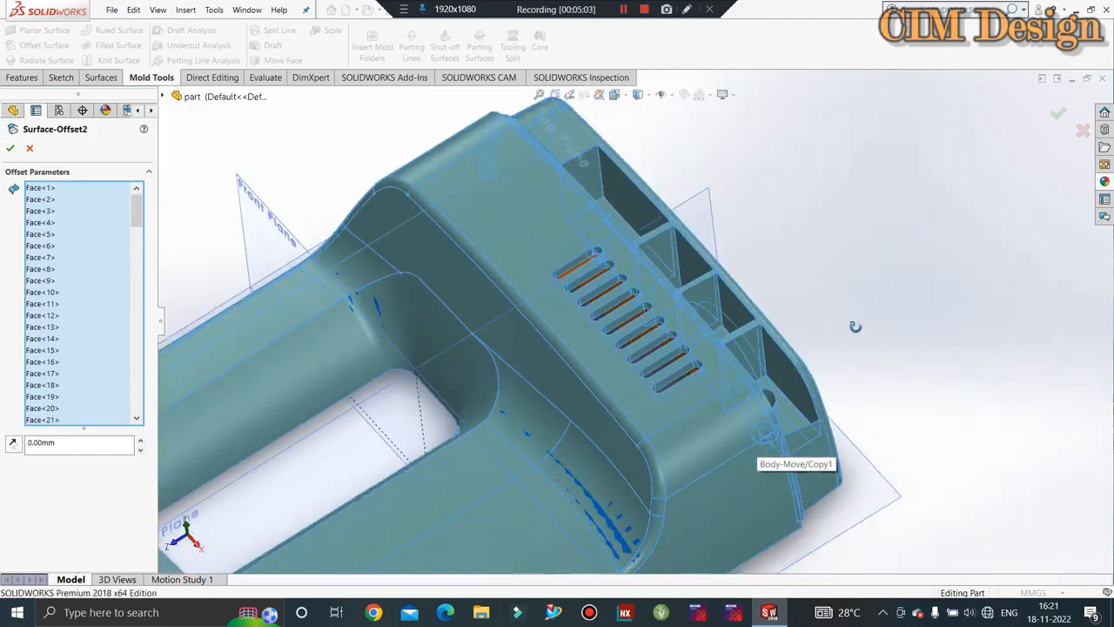
middle_drag(853, 323, 817, 315)
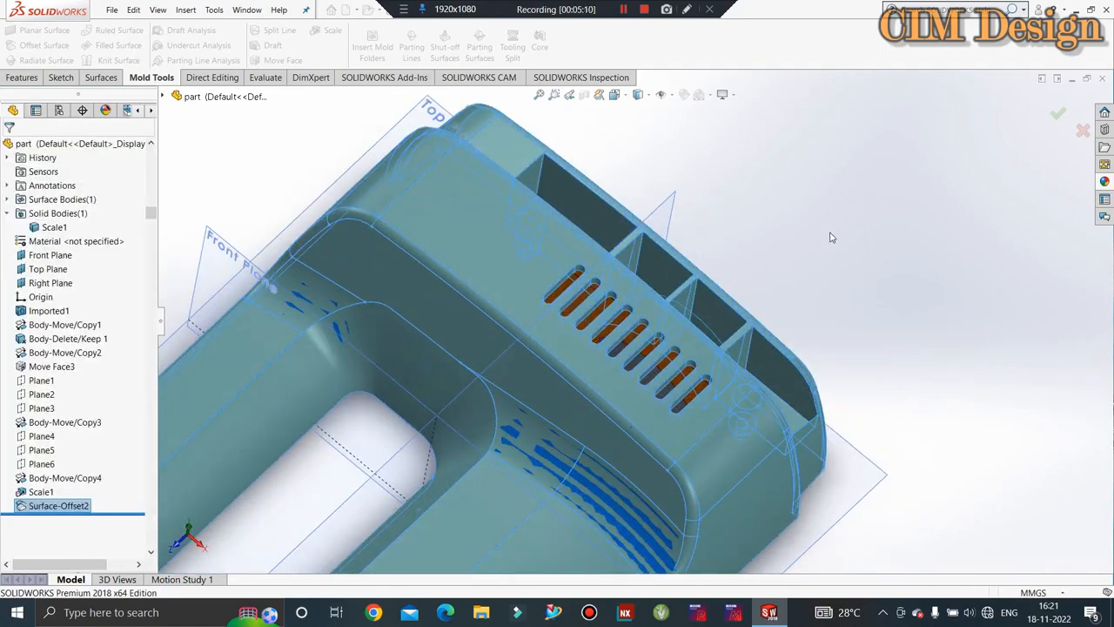
- Hide the Front Plane and the Right Plane
scroll(859, 218, up, 3)
scroll(702, 328, up, 2)
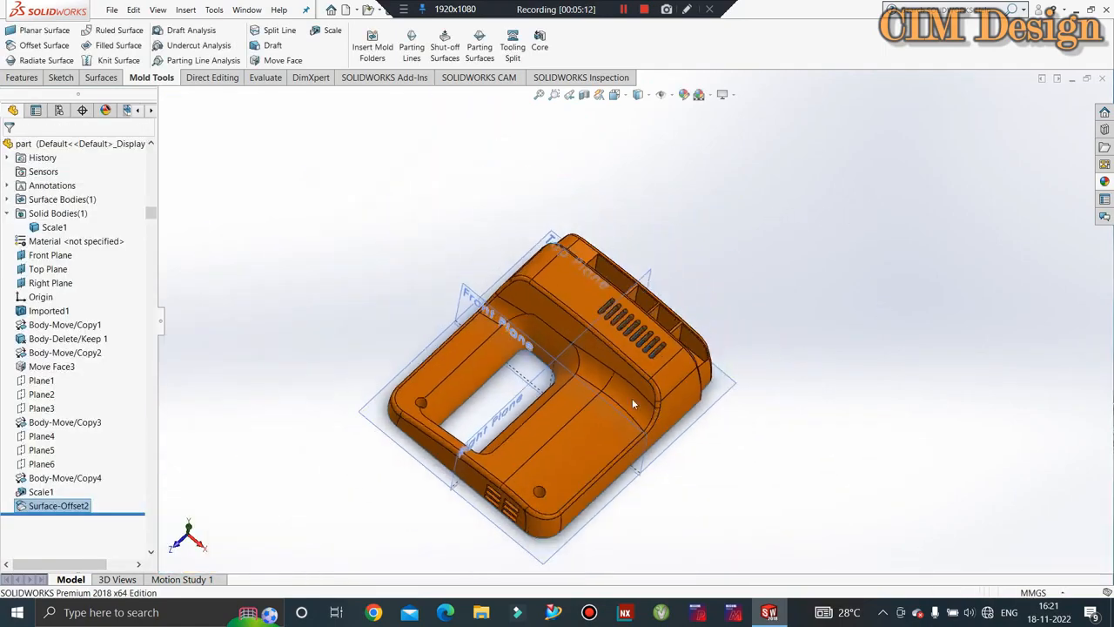
middle_drag(632, 399, 557, 383)
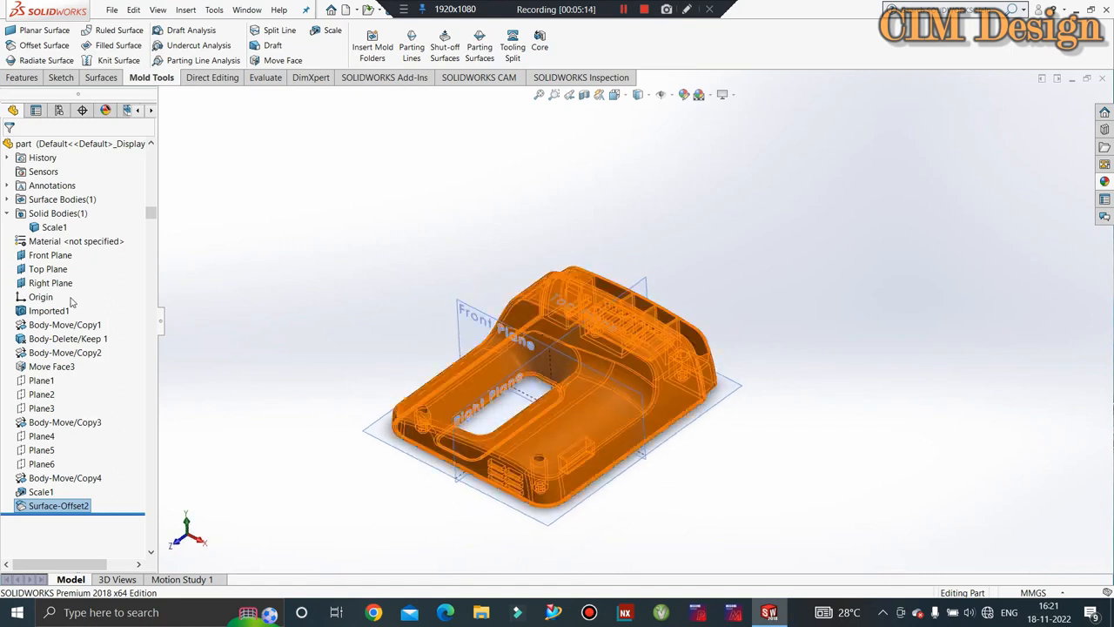
right_click(32, 262)
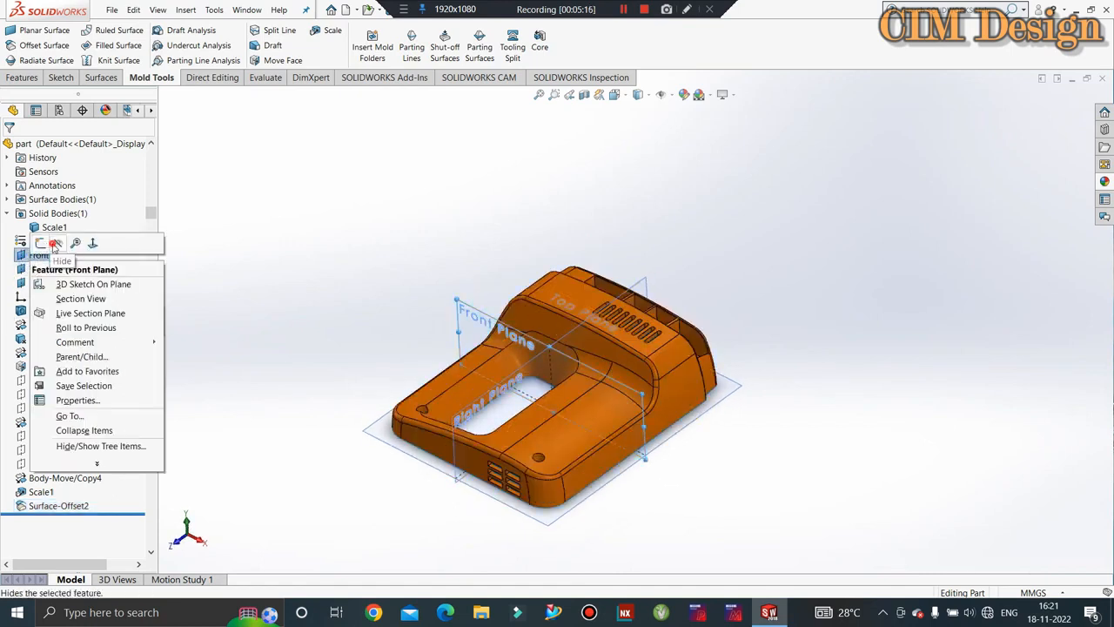
click(53, 244)
right_click(52, 285)
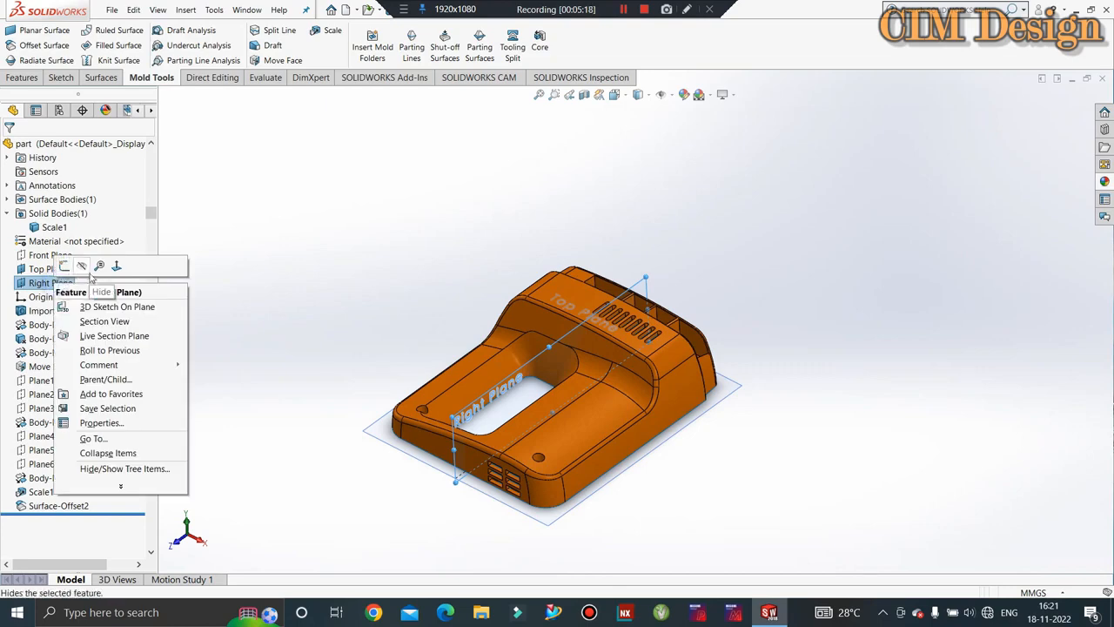
click(82, 269)
- Hide the zero-offset surface copy
middle_drag(401, 253, 358, 194)
click(58, 506)
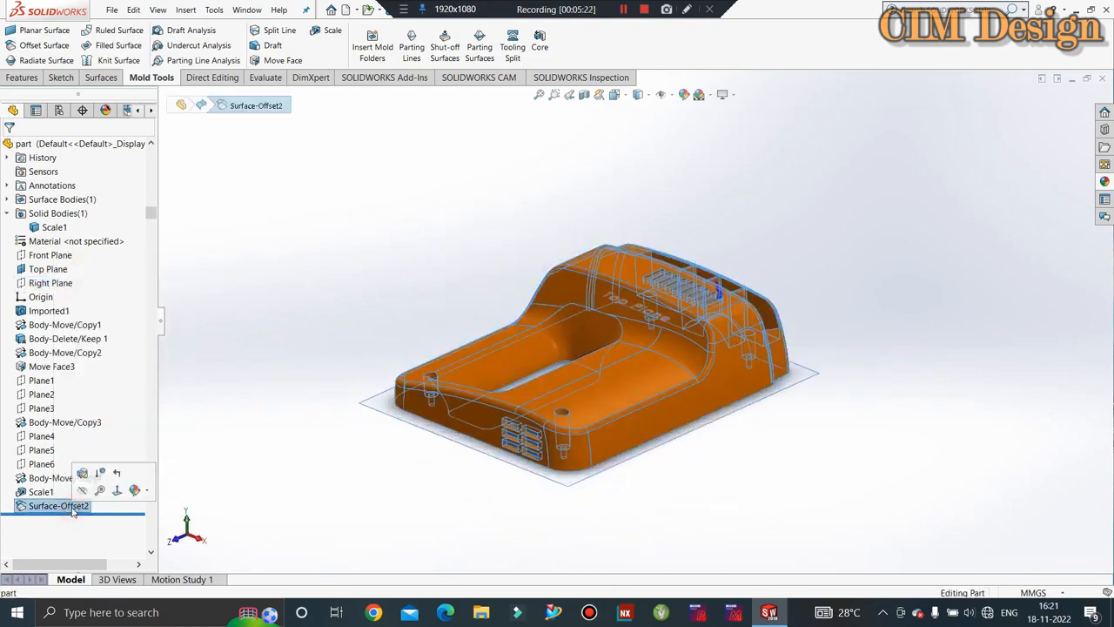
click(81, 489)
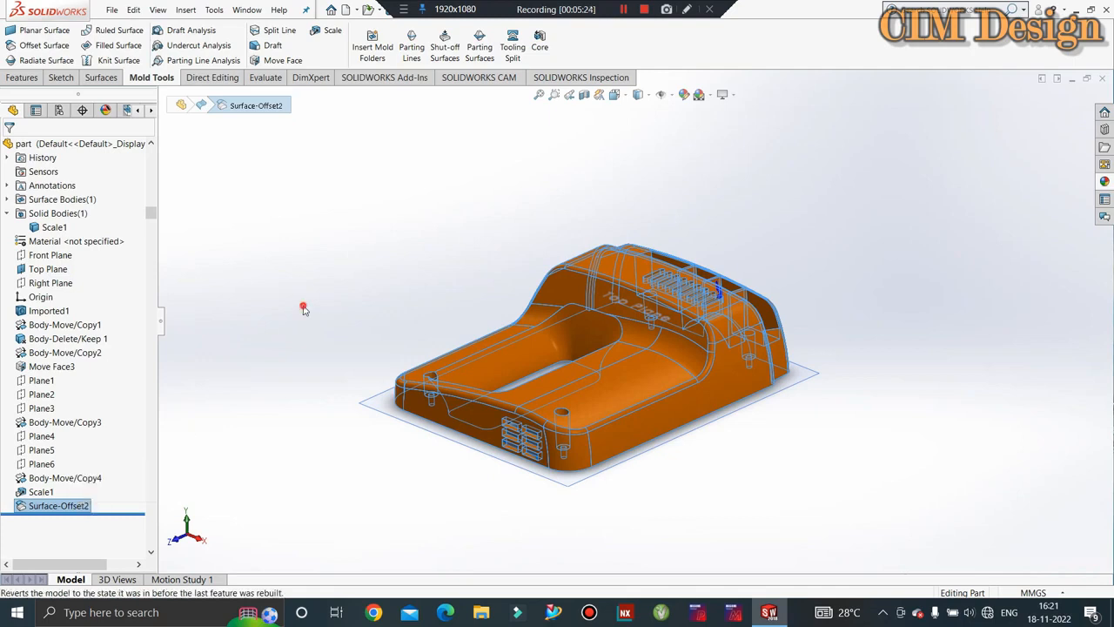
- Start a ruled surface of the Perpendicular to Vector type with a distance of 10 mm
middle_drag(304, 308, 495, 352)
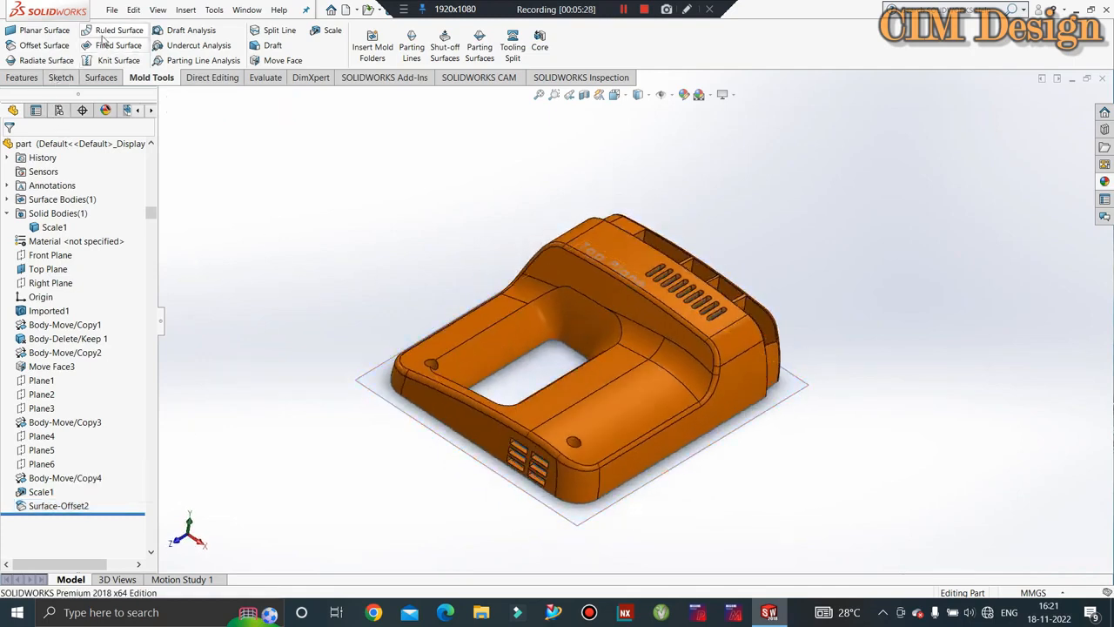
click(106, 32)
middle_drag(505, 507, 333, 415)
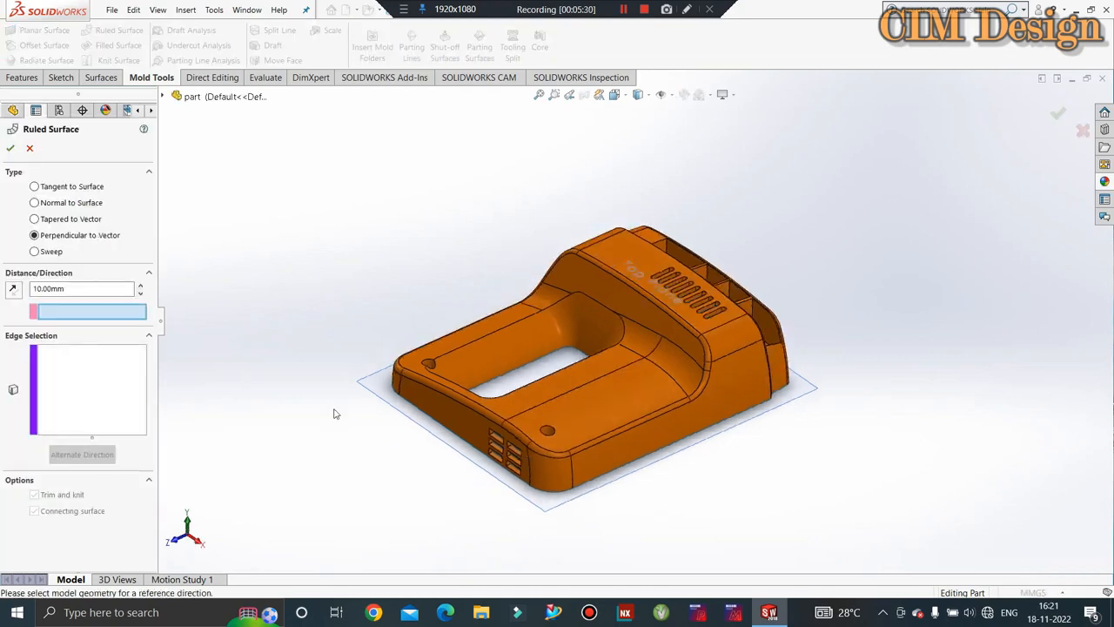
scroll(405, 477, down, 5)
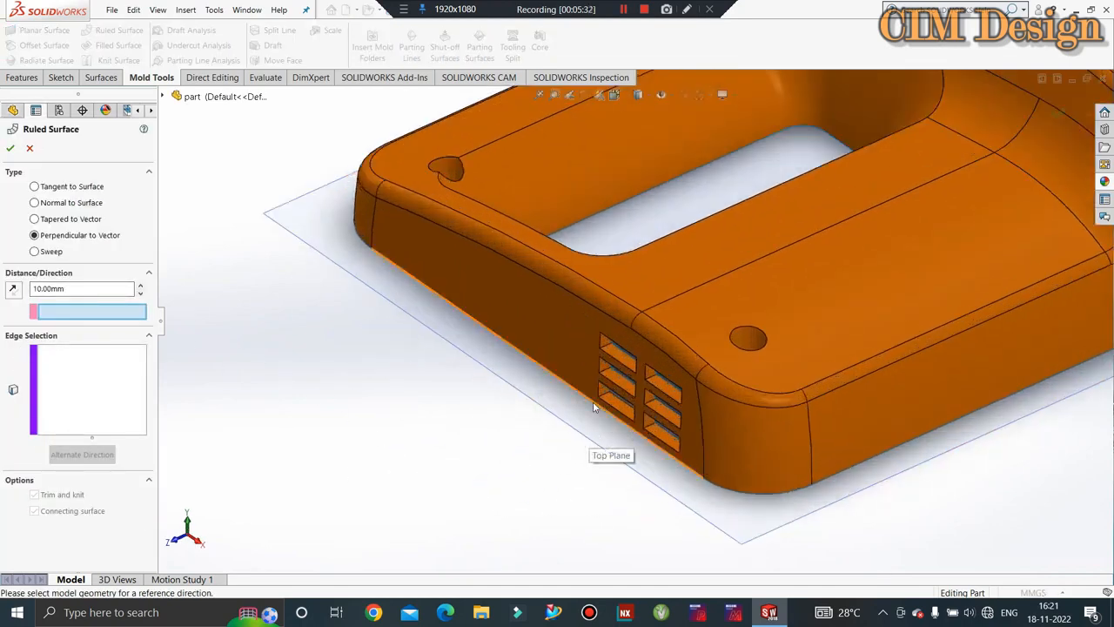
click(593, 401)
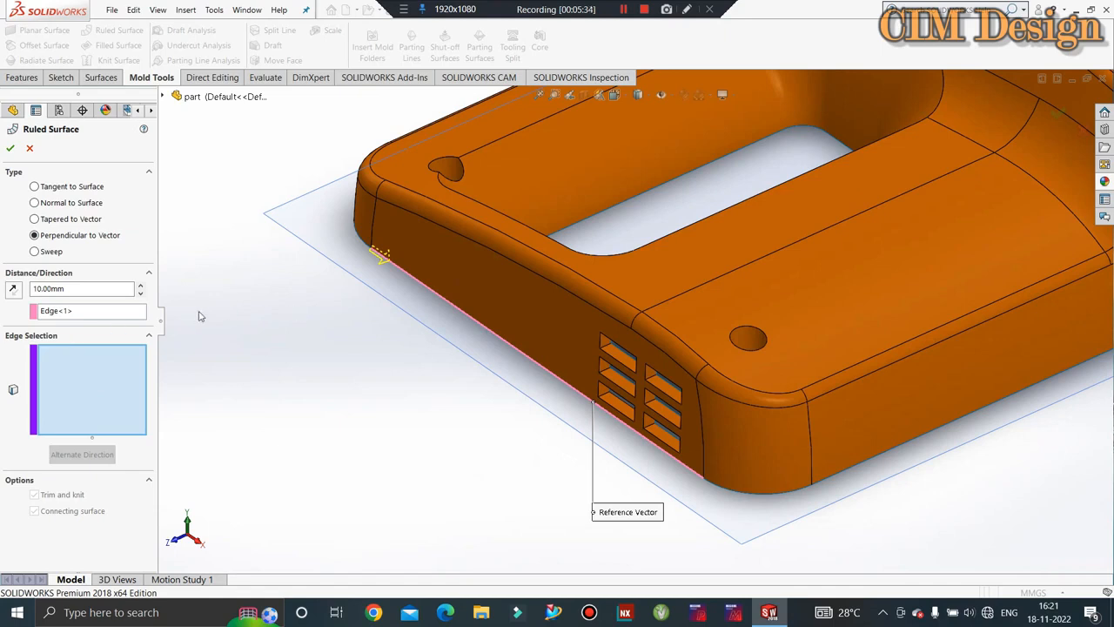
click(77, 311)
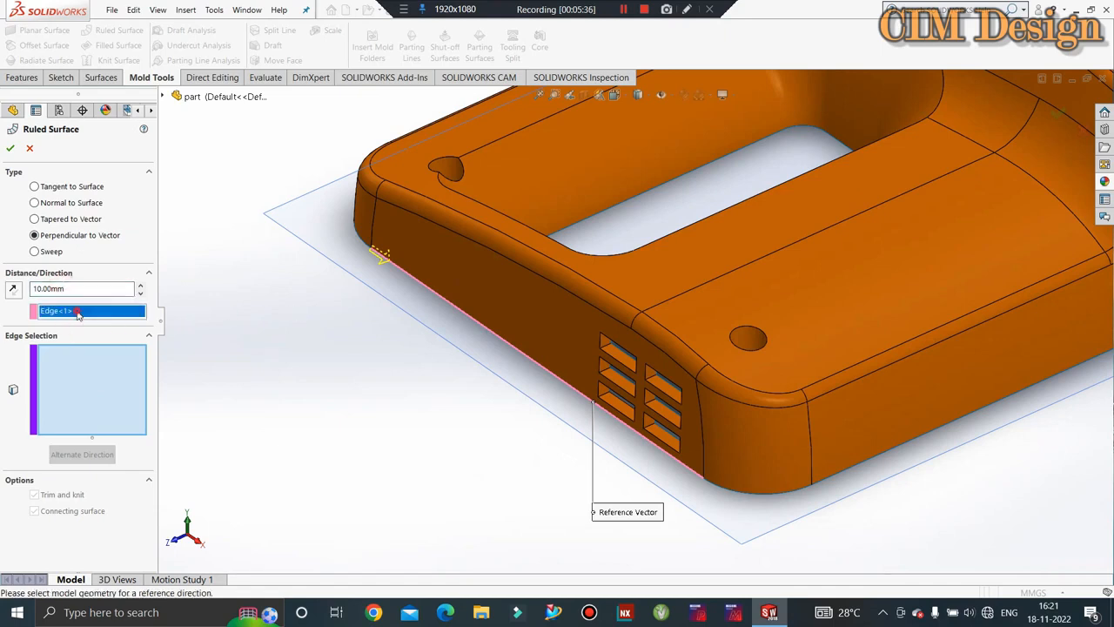
right_click(92, 311)
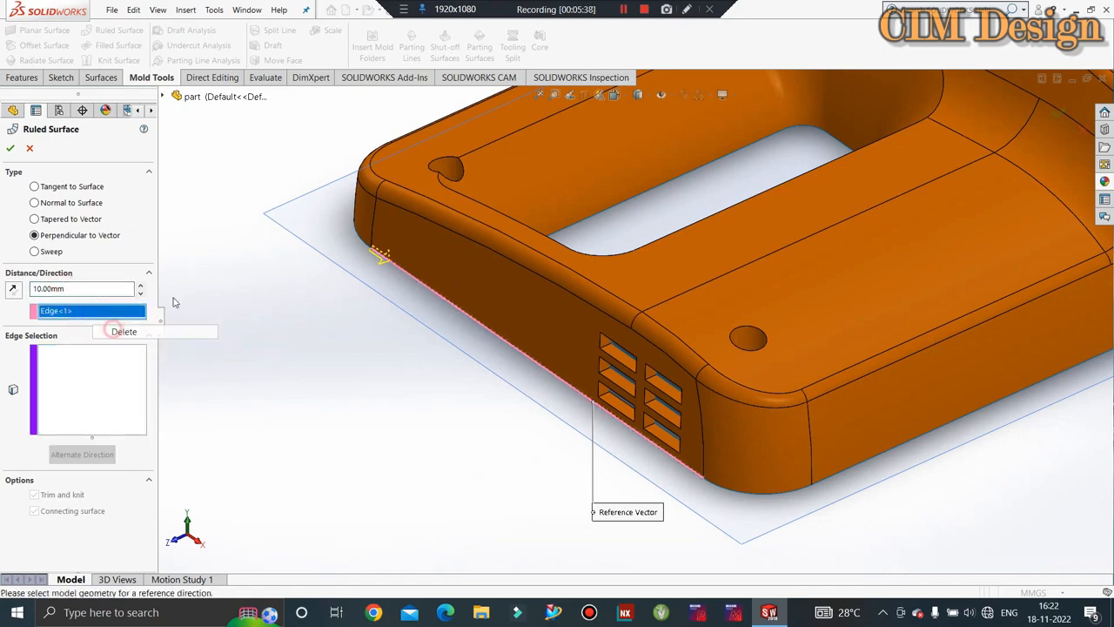
click(122, 329)
- Set the Top Plane as the reference vector and select the part's front, rounded corner and adjacent side bottom edges for the ruled surface
click(251, 272)
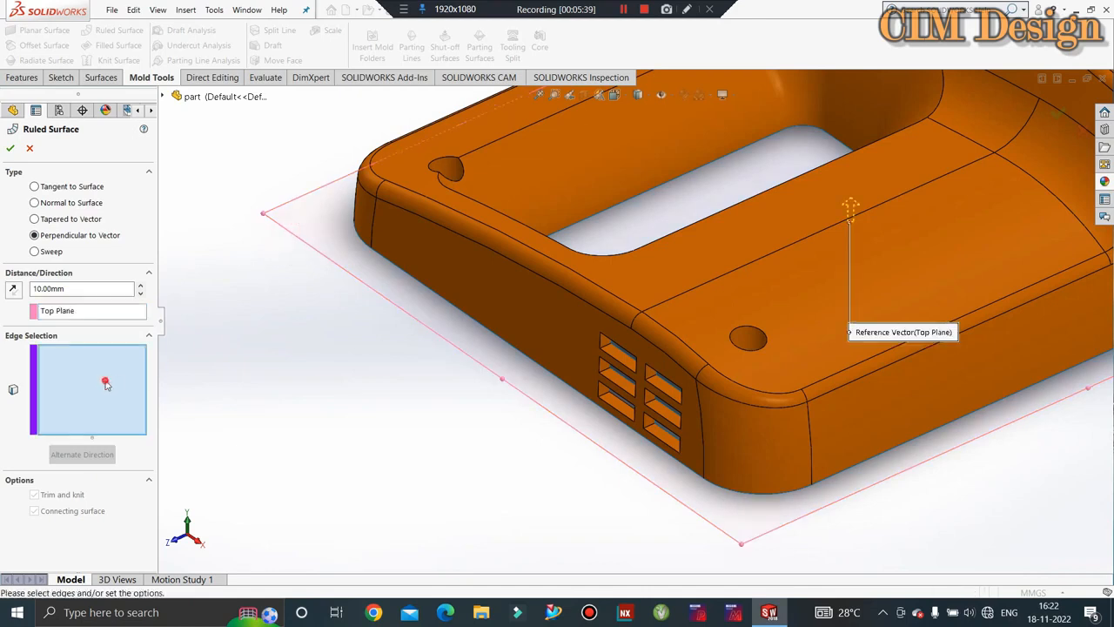
click(477, 322)
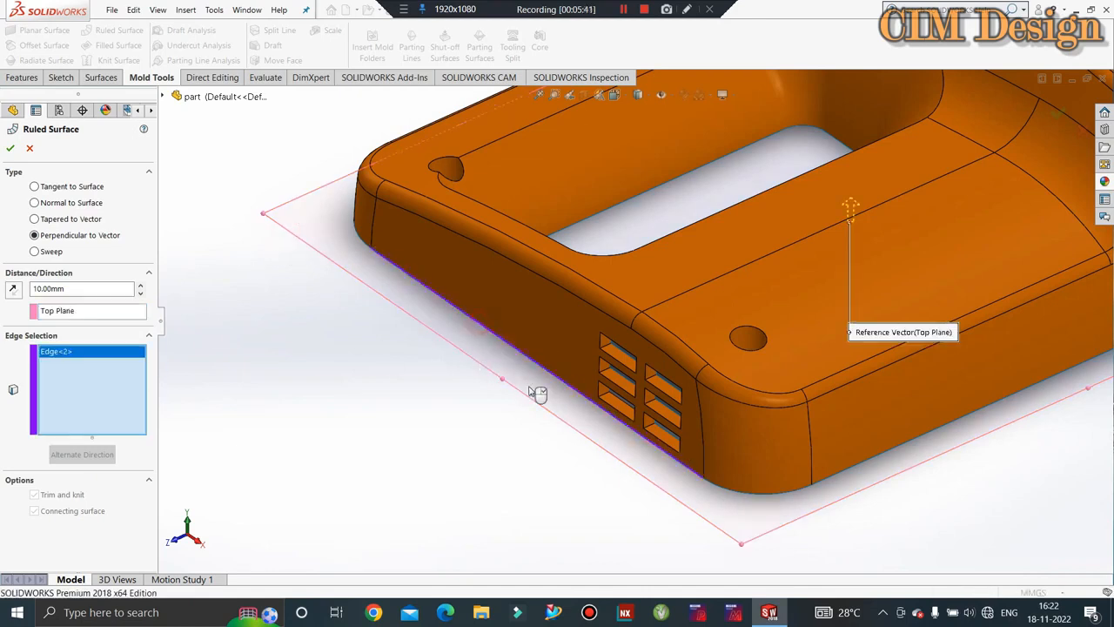
click(746, 498)
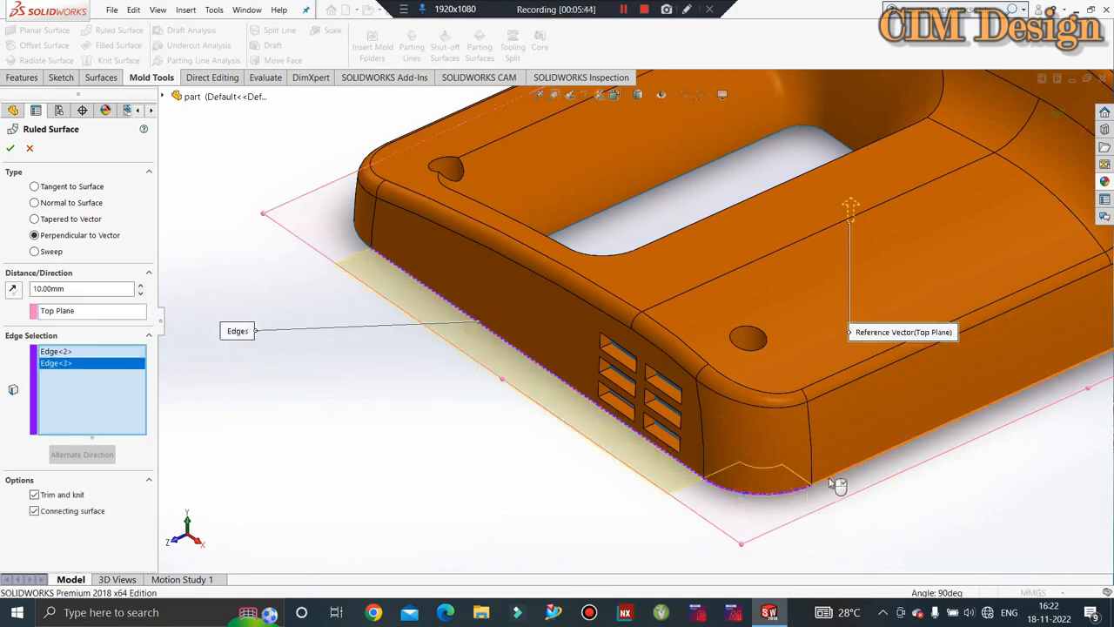
click(834, 489)
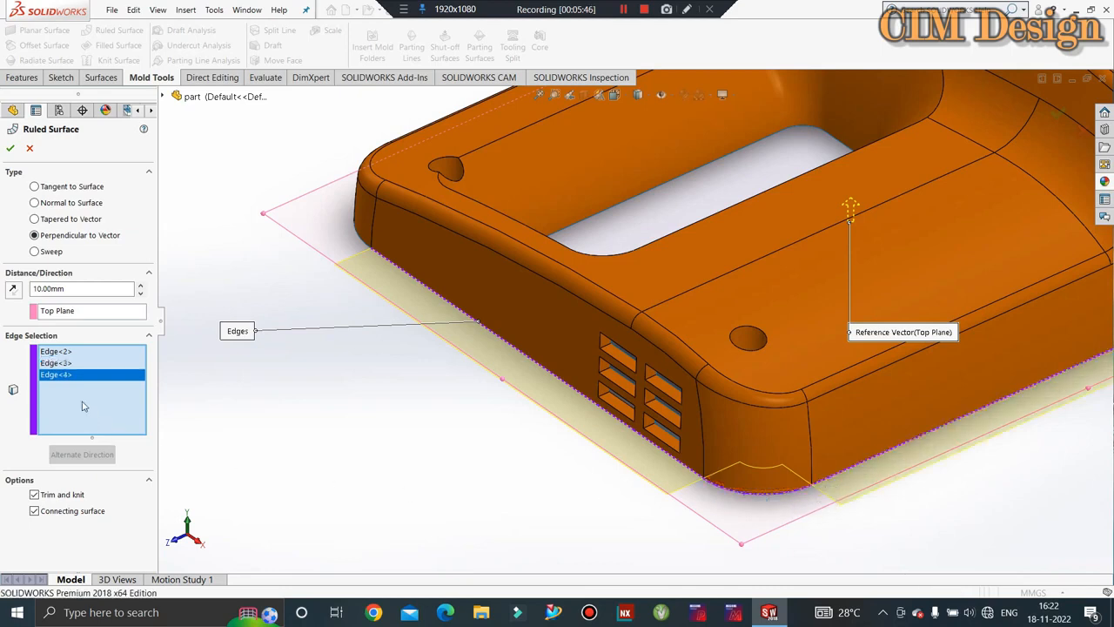
- Try reversing the direction of the ruled surface at the rounded corner edge, and discard the ruled surface
click(65, 363)
right_click(64, 365)
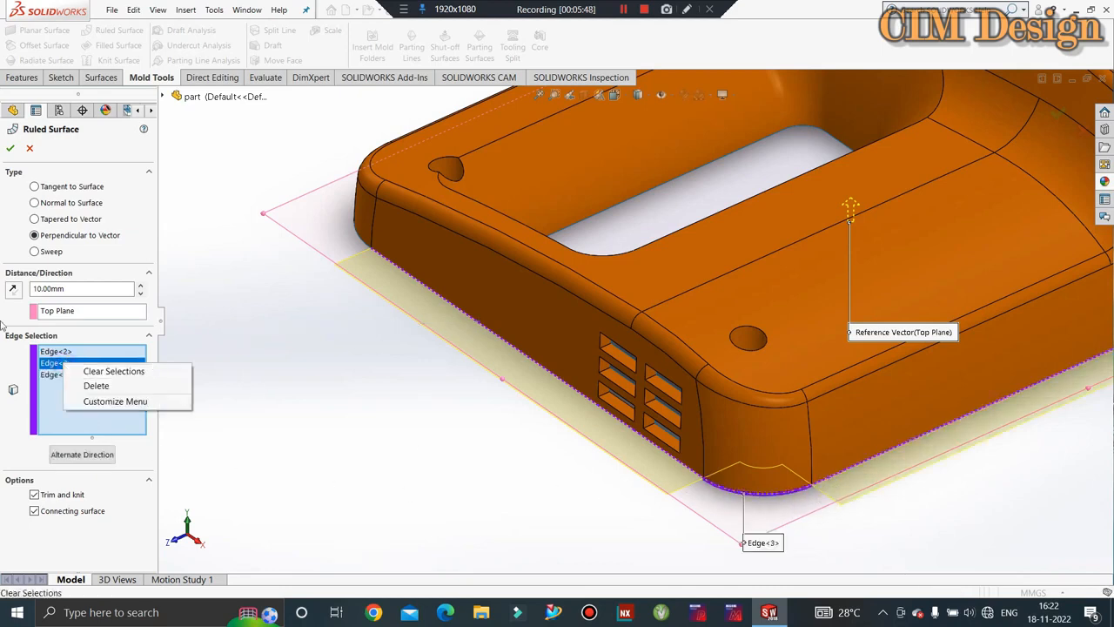
click(14, 293)
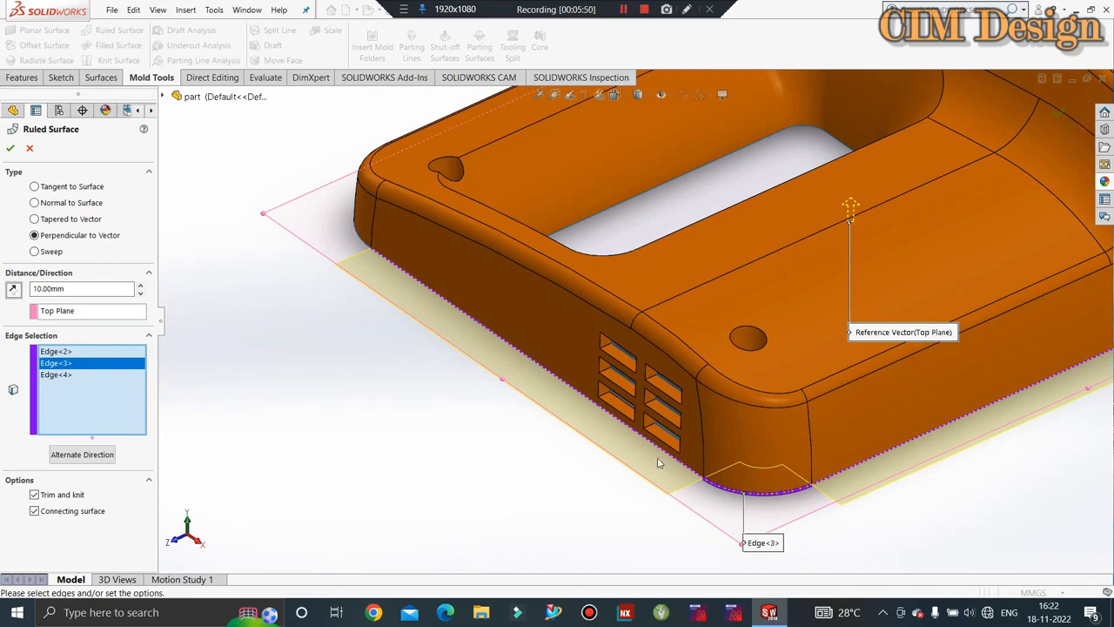
scroll(729, 473, up, 2)
scroll(837, 449, down, 2)
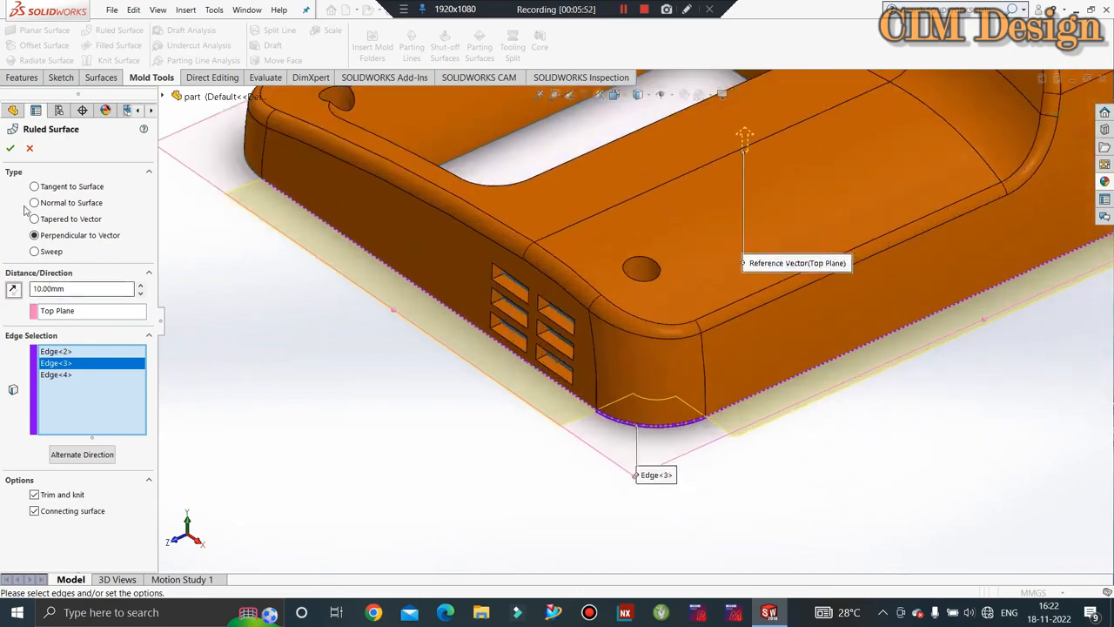
click(32, 147)
- Restart the Perpendicular to Vector ruled surface with a 10 mm distance and the Top Plane as reference vector
click(120, 28)
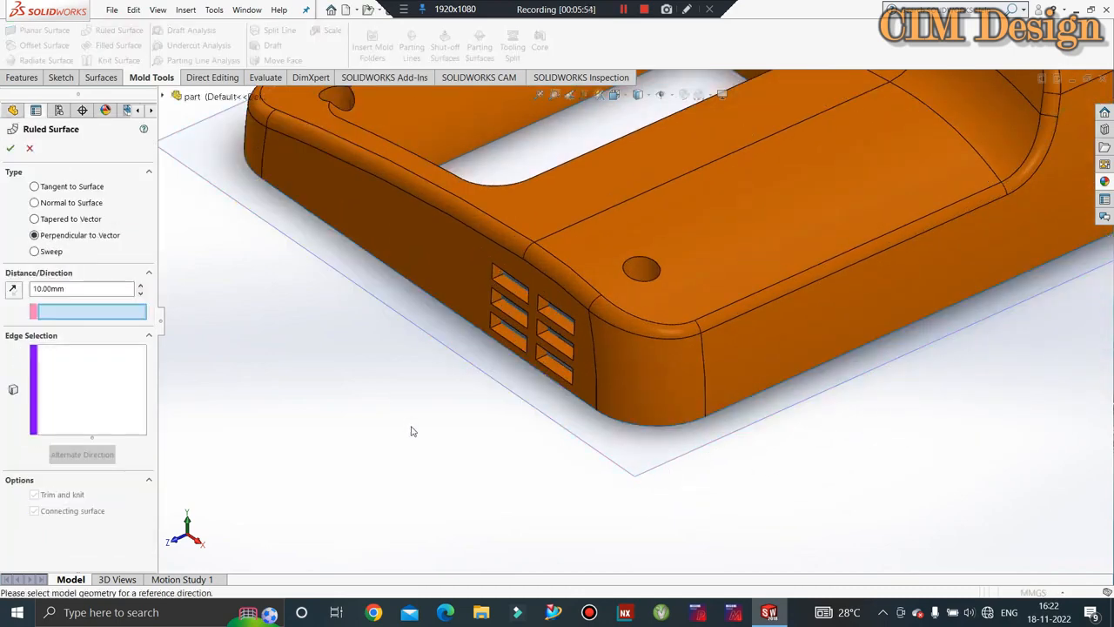
scroll(391, 391, up, 3)
scroll(977, 226, down, 1)
middle_drag(978, 228, 837, 319)
scroll(871, 296, down, 5)
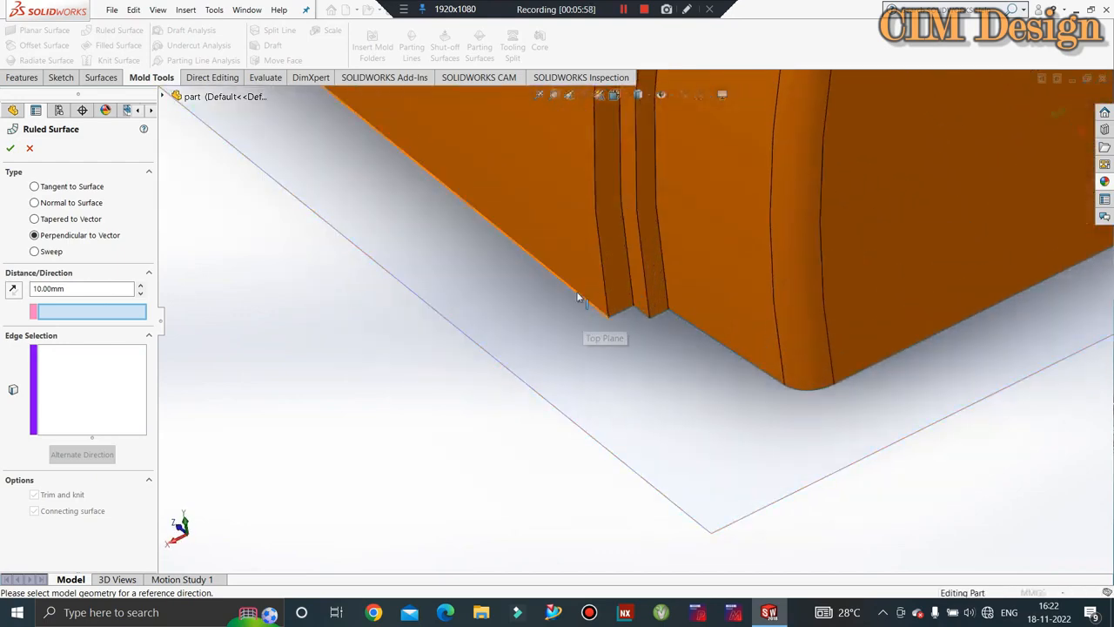
click(579, 295)
click(51, 310)
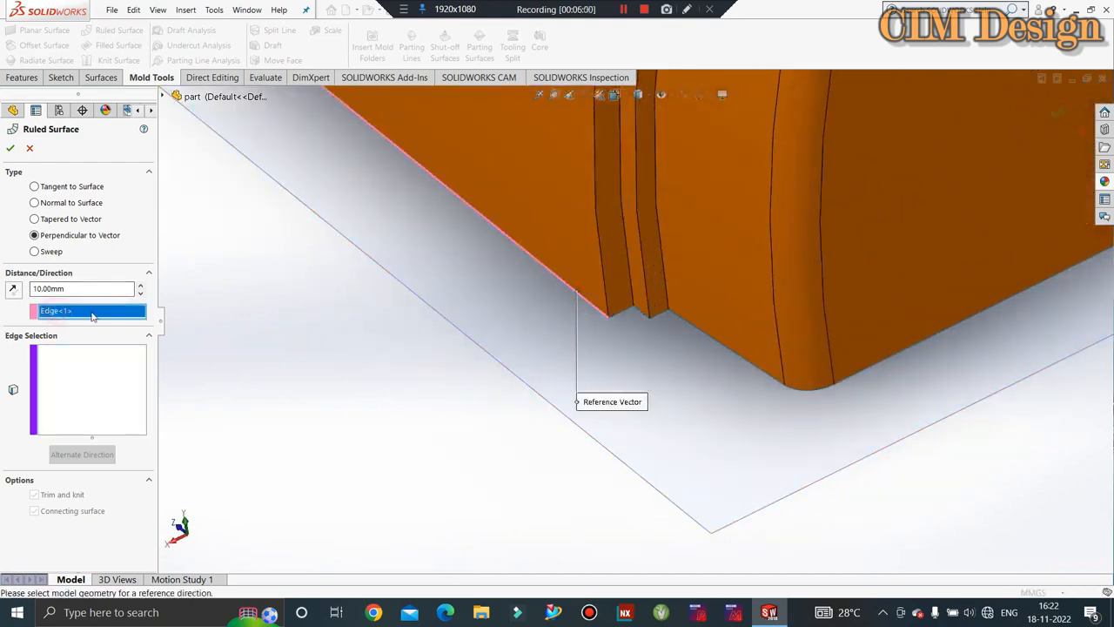
right_click(92, 312)
click(117, 334)
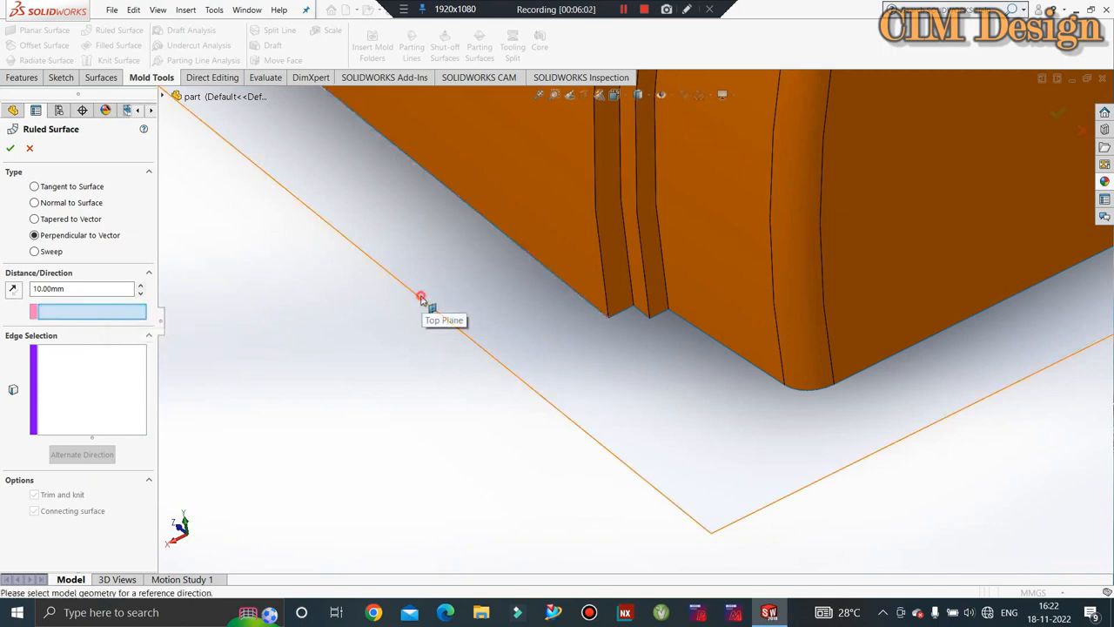
click(421, 297)
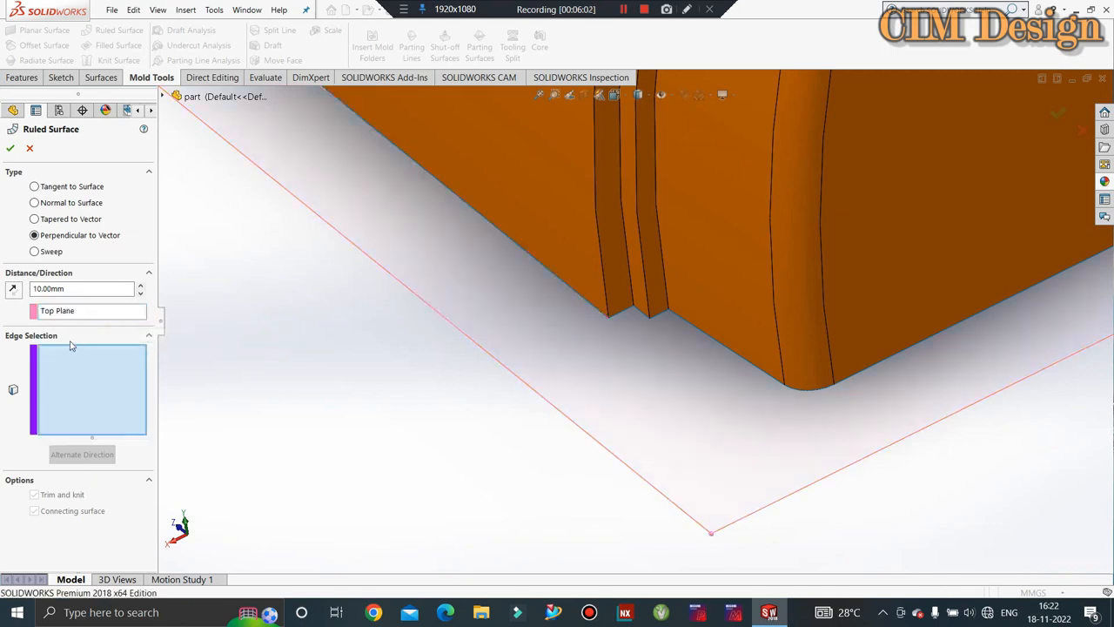
- Try a ruled surface along the long side, stepped notch and short side bottom edges with its direction reversed, and cancel it
click(602, 316)
click(627, 321)
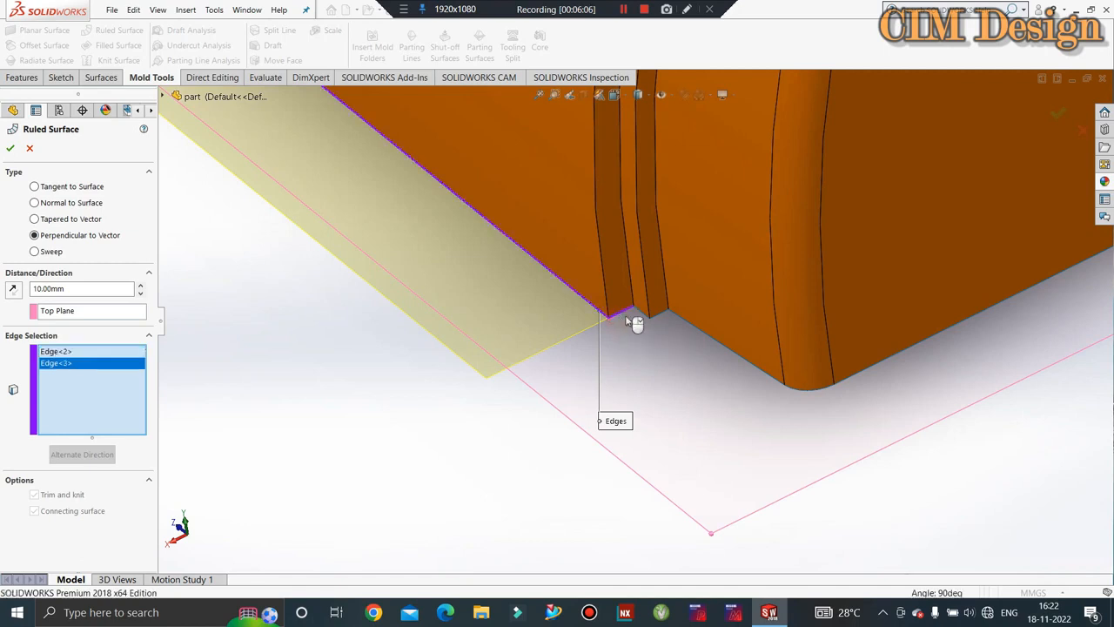
click(659, 319)
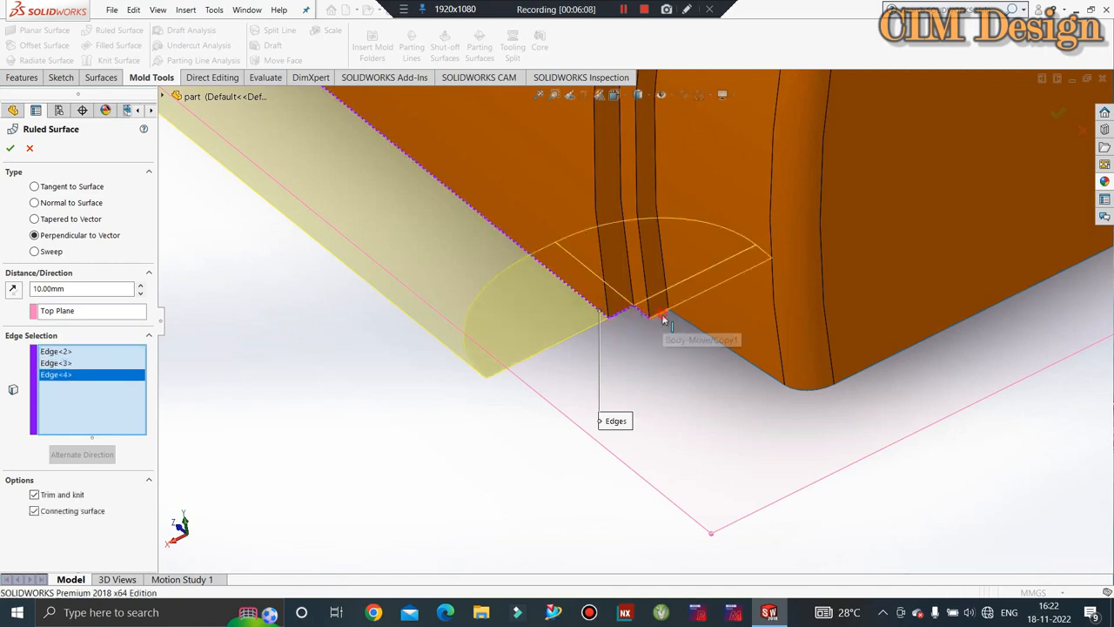
click(692, 331)
click(707, 337)
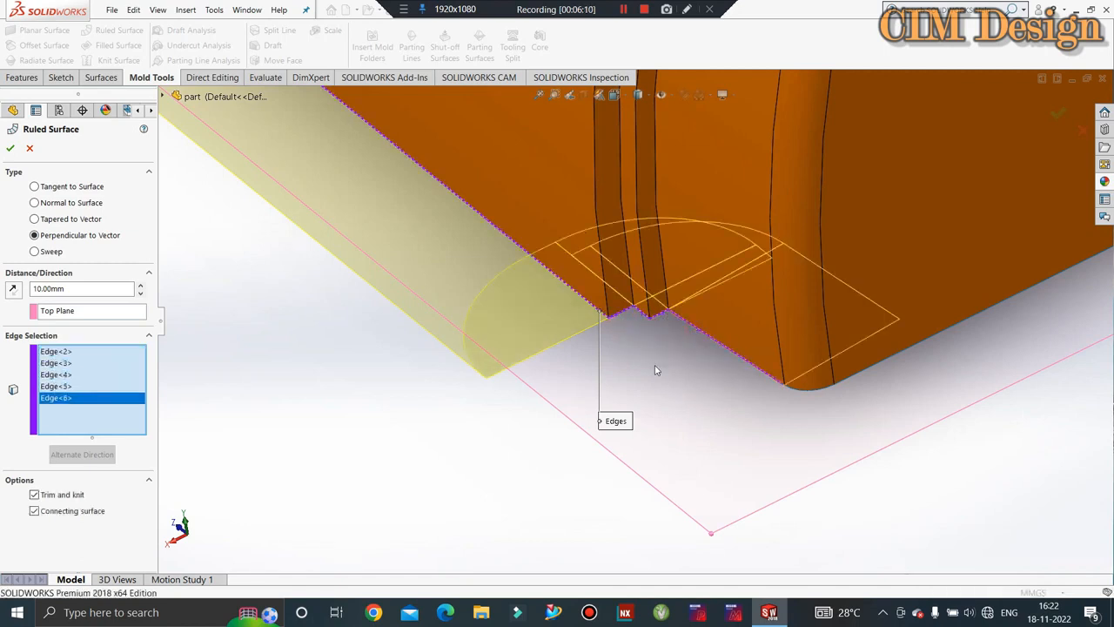
click(13, 289)
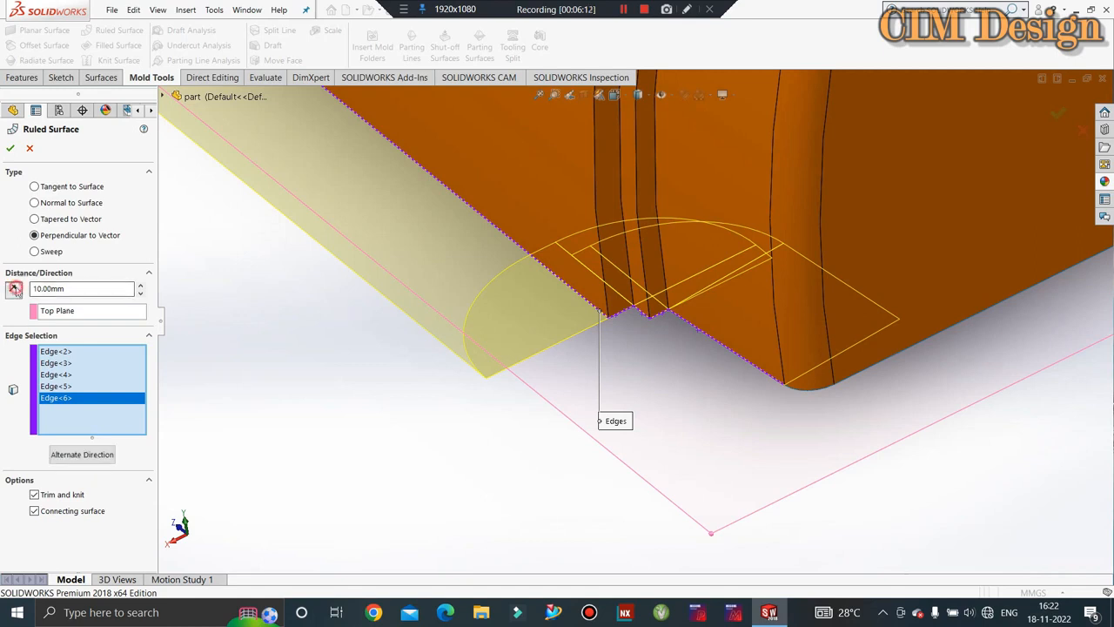
click(14, 289)
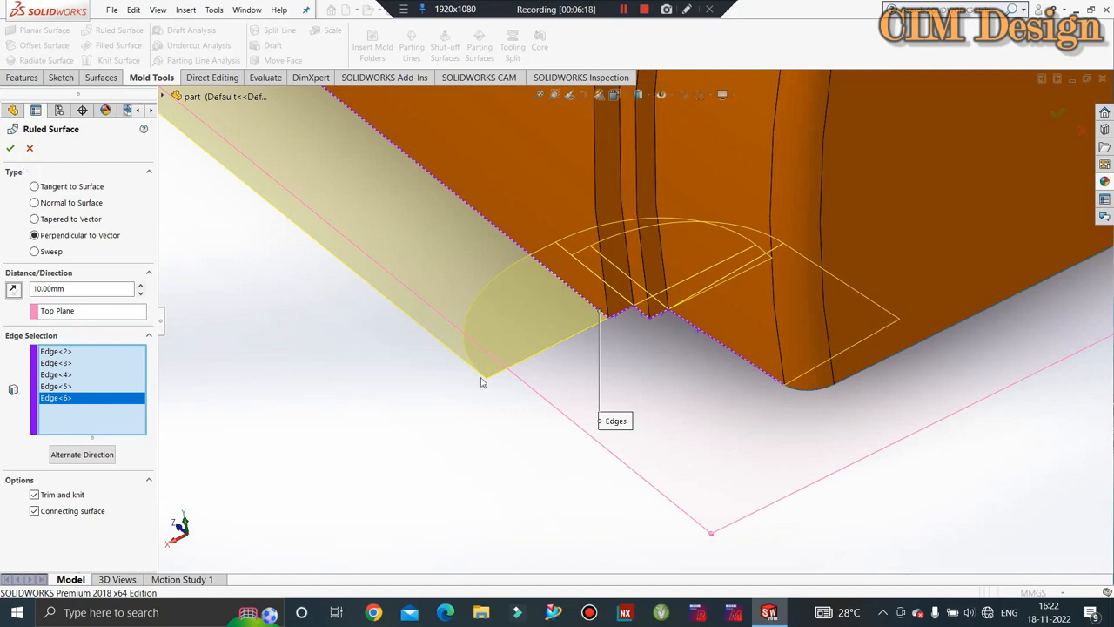
click(29, 148)
- Start a radiate surface with the Top Plane as its direction reference
mouse_move(374, 261)
middle_down()
mouse_move(436, 304)
mouse_move(528, 406)
mouse_move(380, 264)
middle_up()
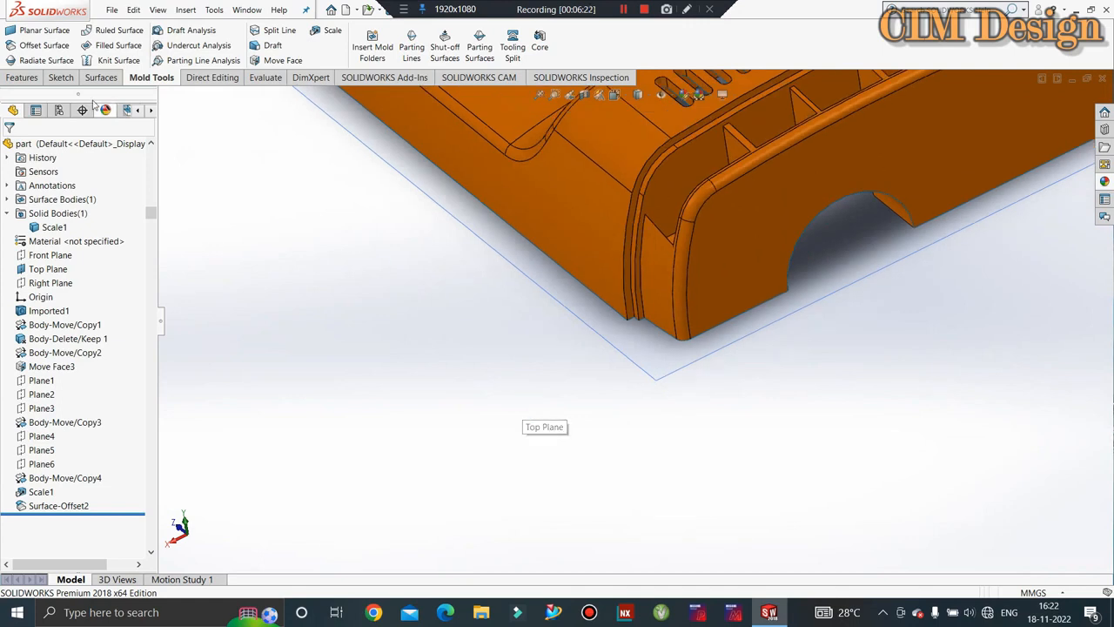
click(46, 60)
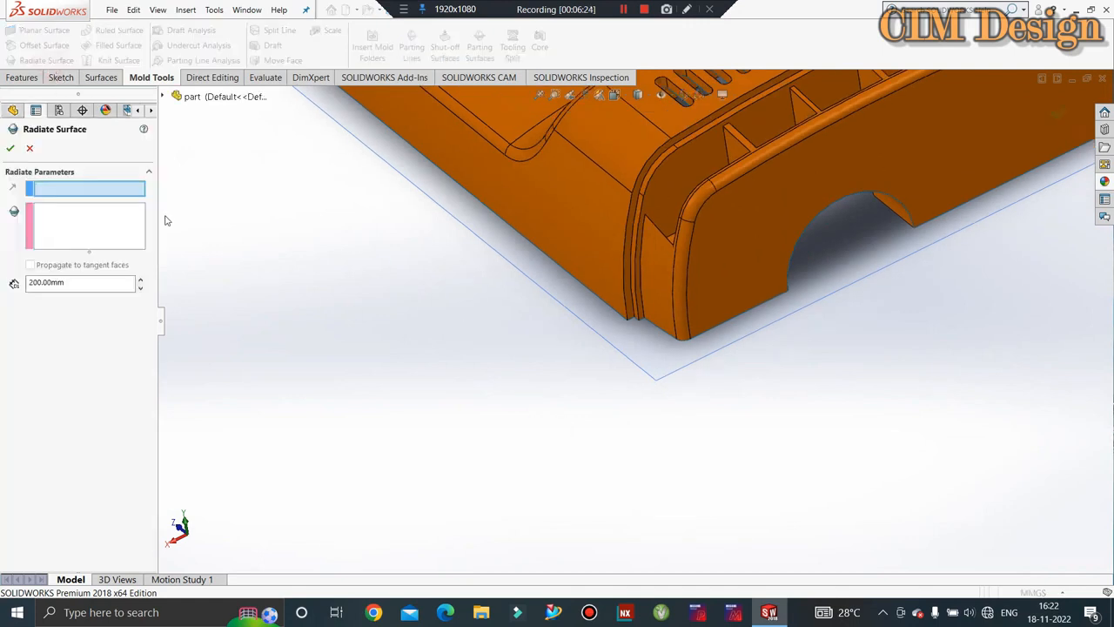
click(75, 219)
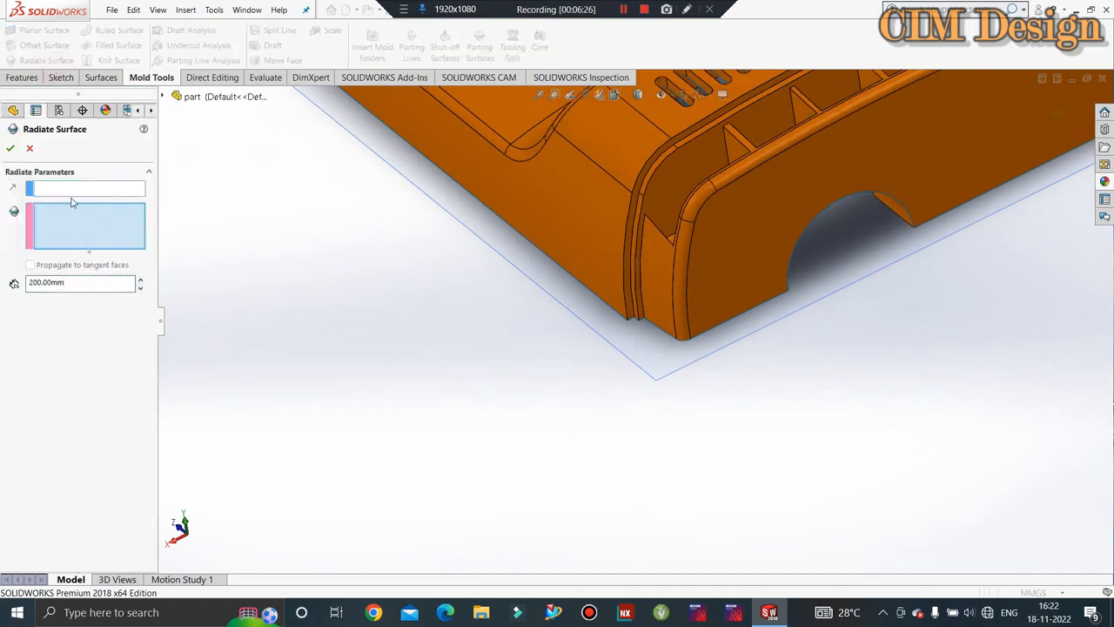
click(70, 192)
click(516, 269)
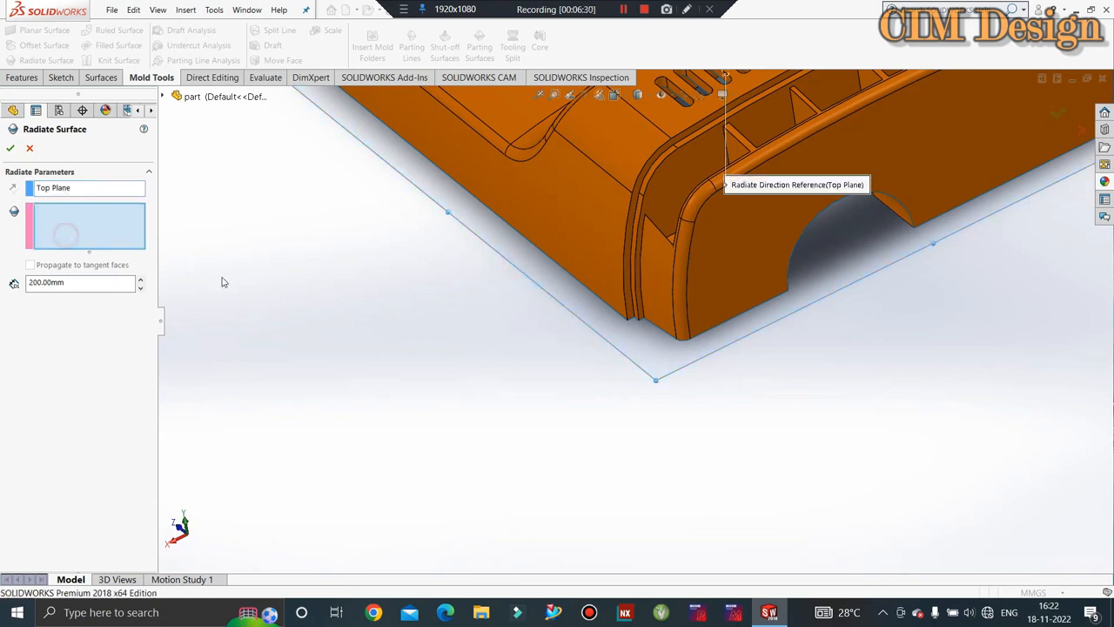
- Select the long side's bottom edge, the three notch edges and the adjoining short side edge as edges to radiate
click(606, 306)
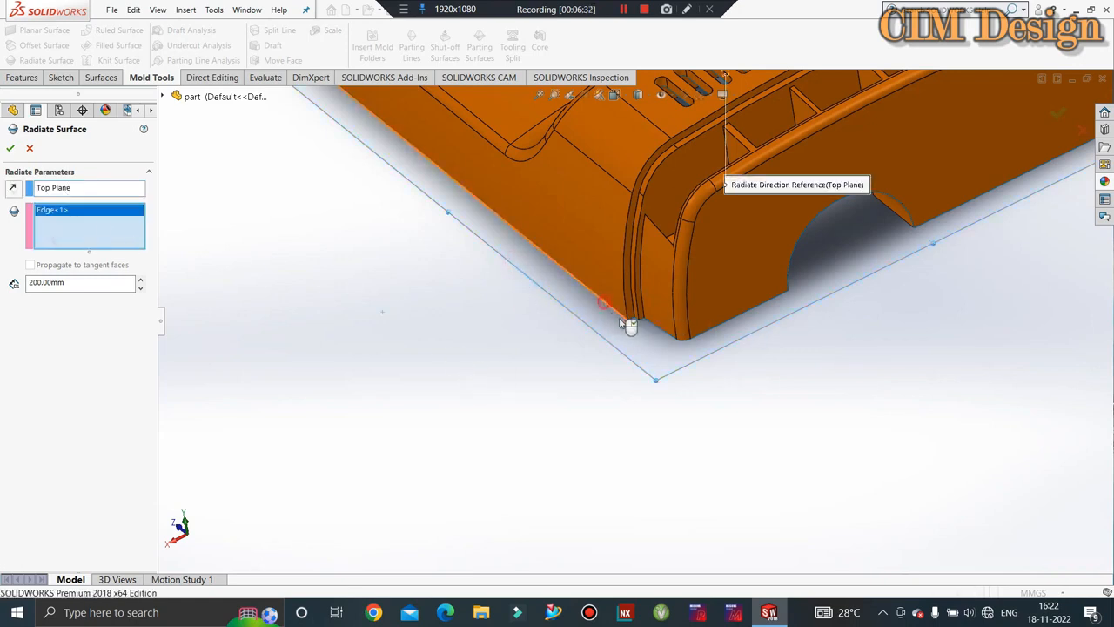
scroll(669, 294, down, 5)
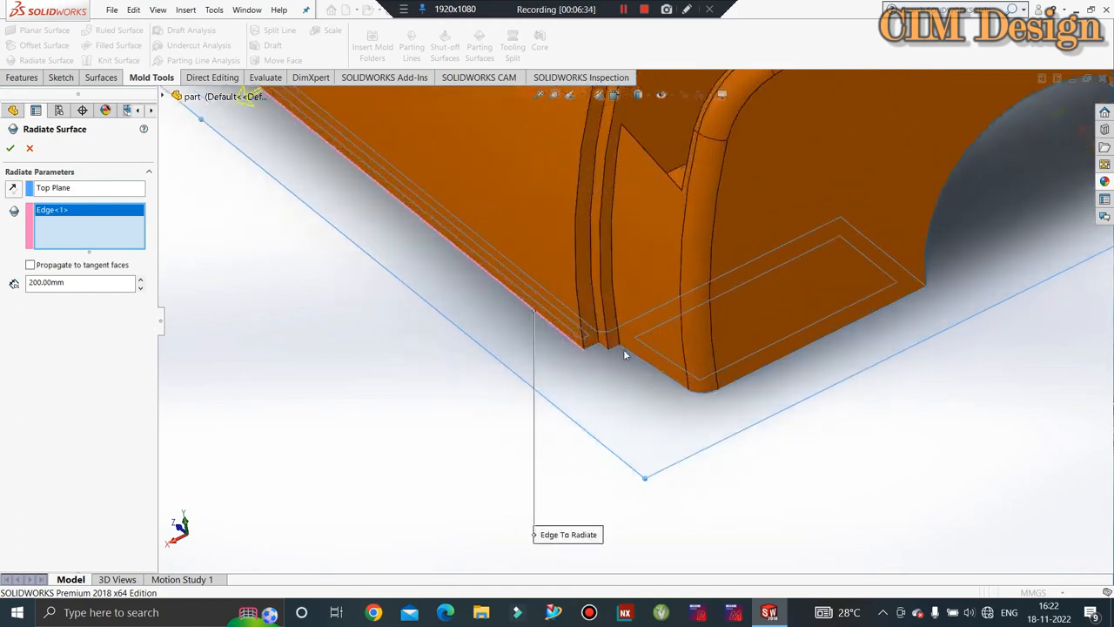
click(580, 329)
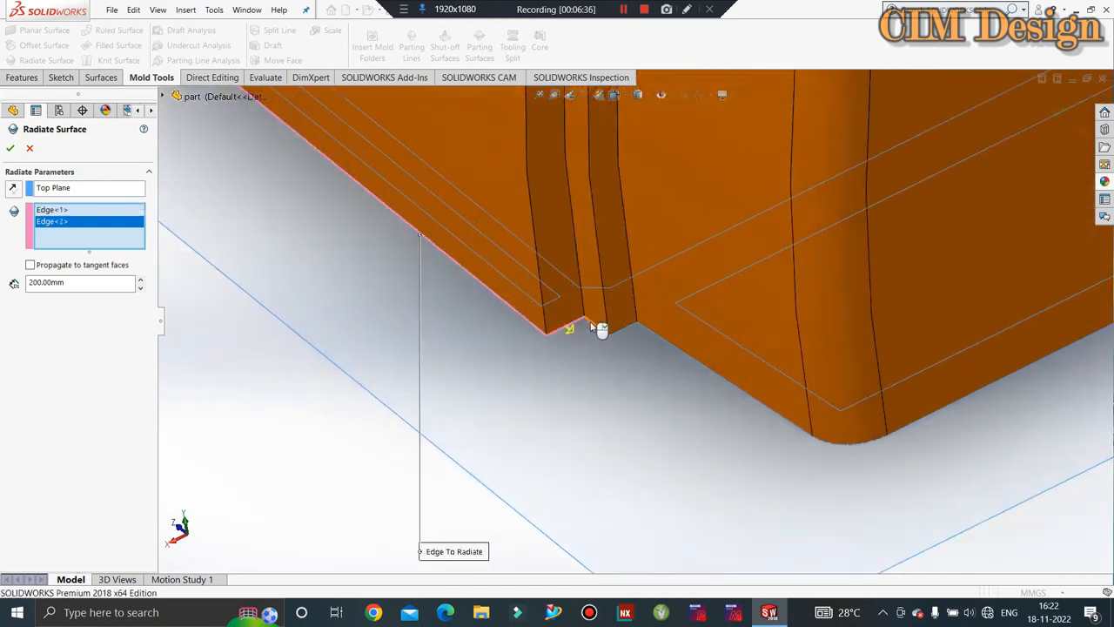
click(601, 331)
click(624, 335)
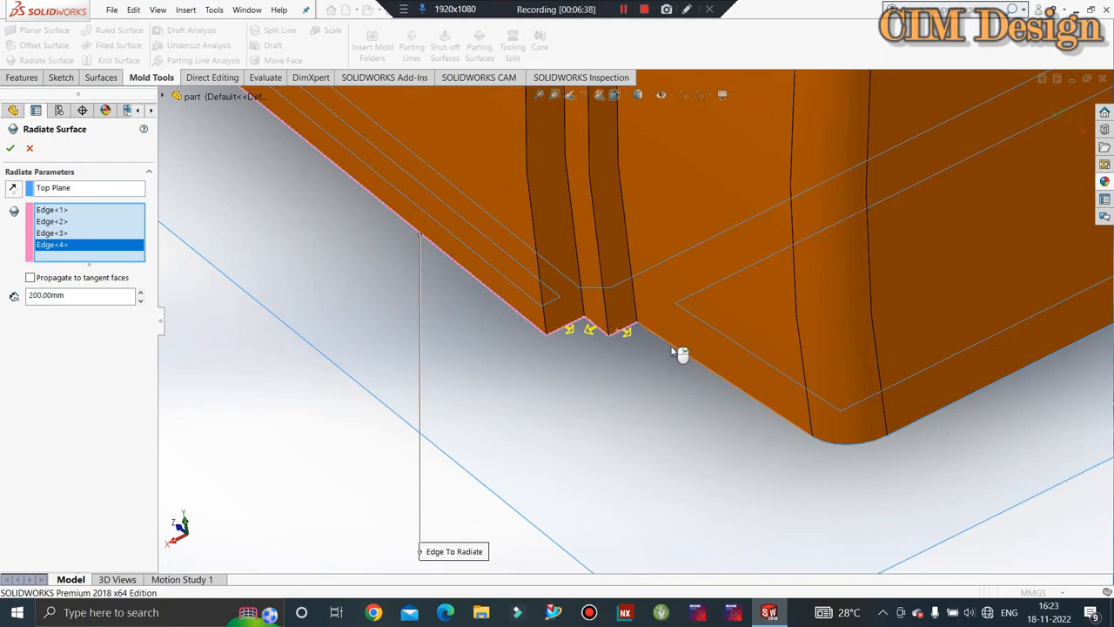
click(673, 349)
- Add the rounded corner edge, the arched cutout edge and the straight bottom edges on both sides of it to the radiate selection
scroll(636, 331, up, 4)
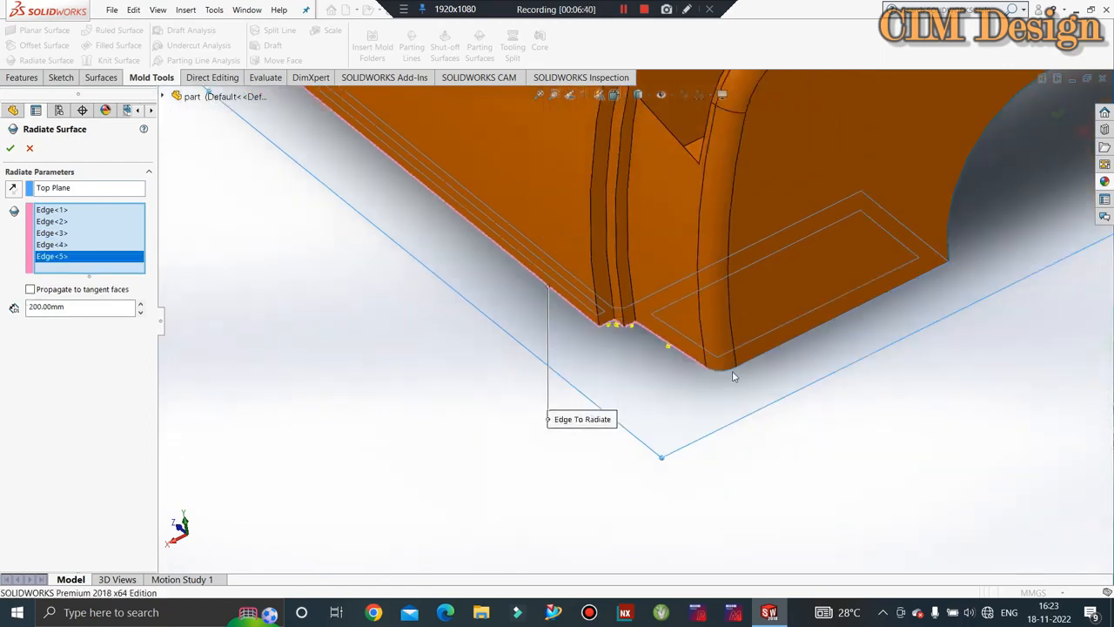
click(736, 373)
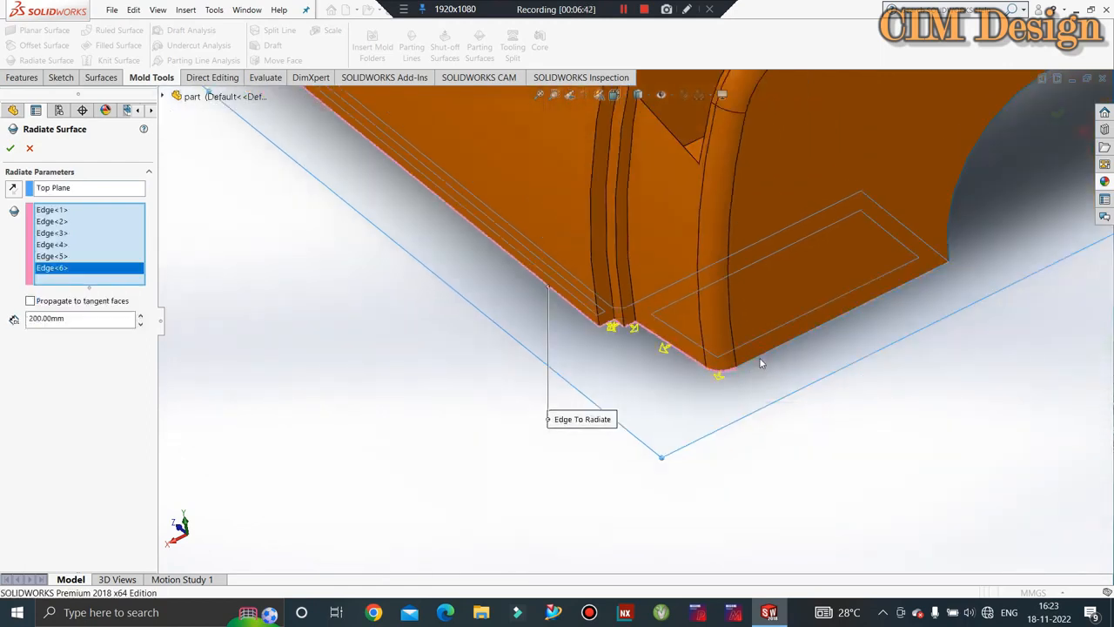
click(762, 363)
click(962, 184)
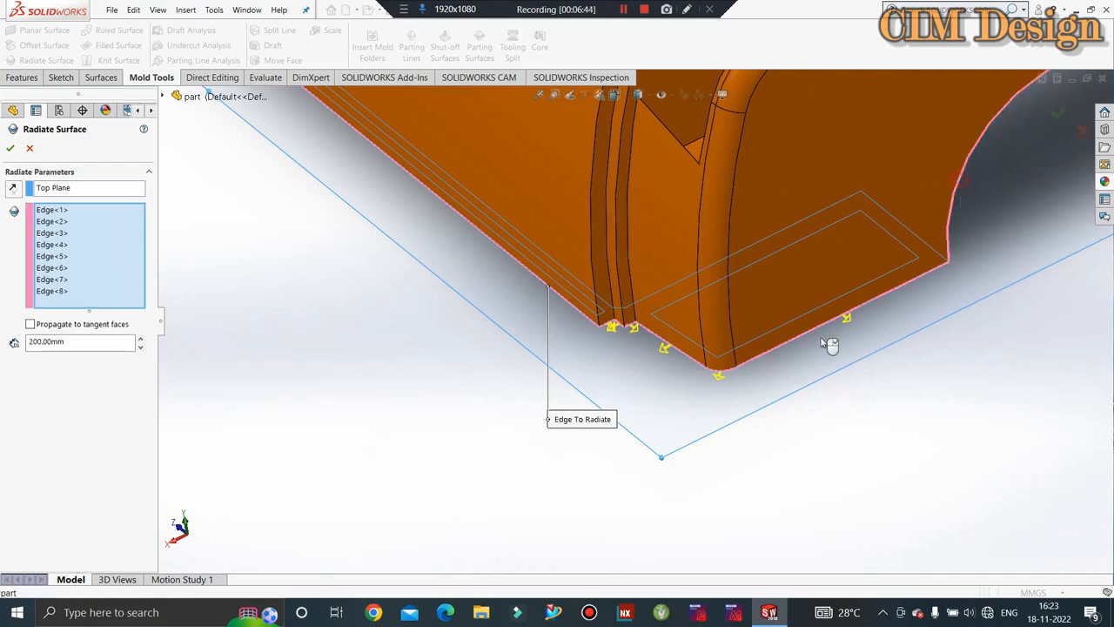
middle_drag(828, 343, 682, 284)
click(836, 275)
- Add the opposite rounded corner, short side, three notch and long side bottom edges to the edges to radiate
scroll(836, 276, up, 3)
scroll(780, 280, down, 3)
click(654, 300)
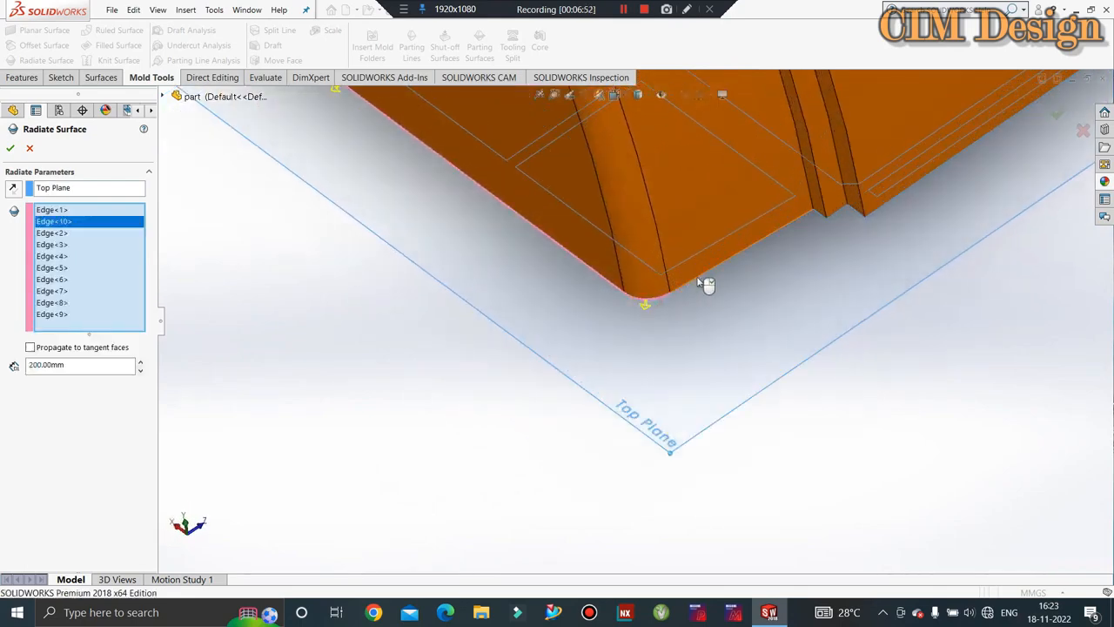
click(746, 259)
scroll(842, 224, down, 3)
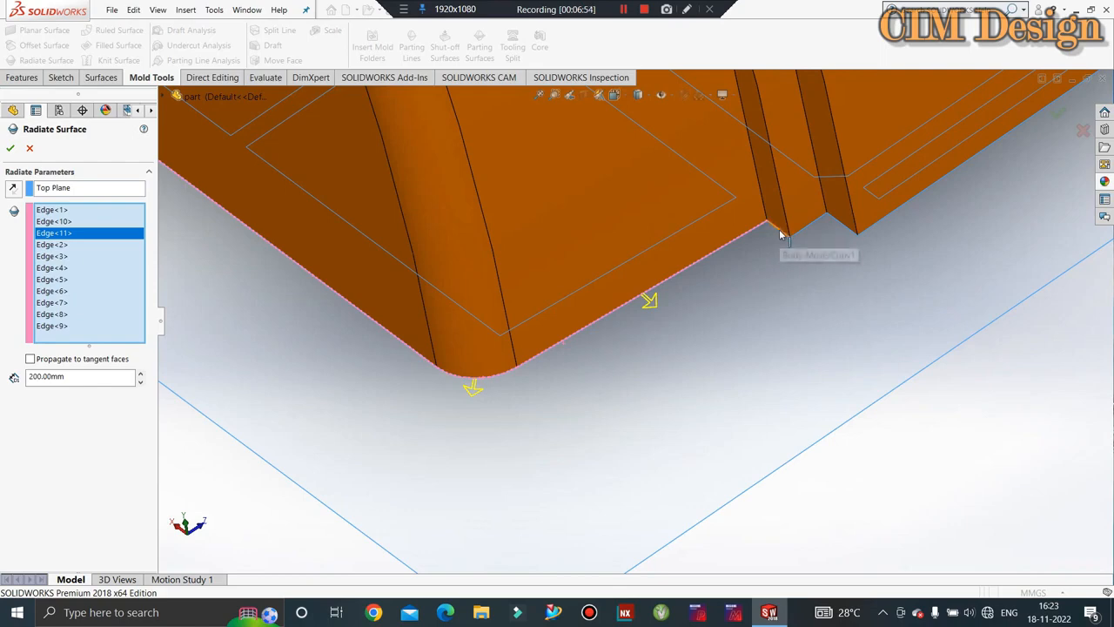
click(805, 233)
click(817, 231)
click(869, 236)
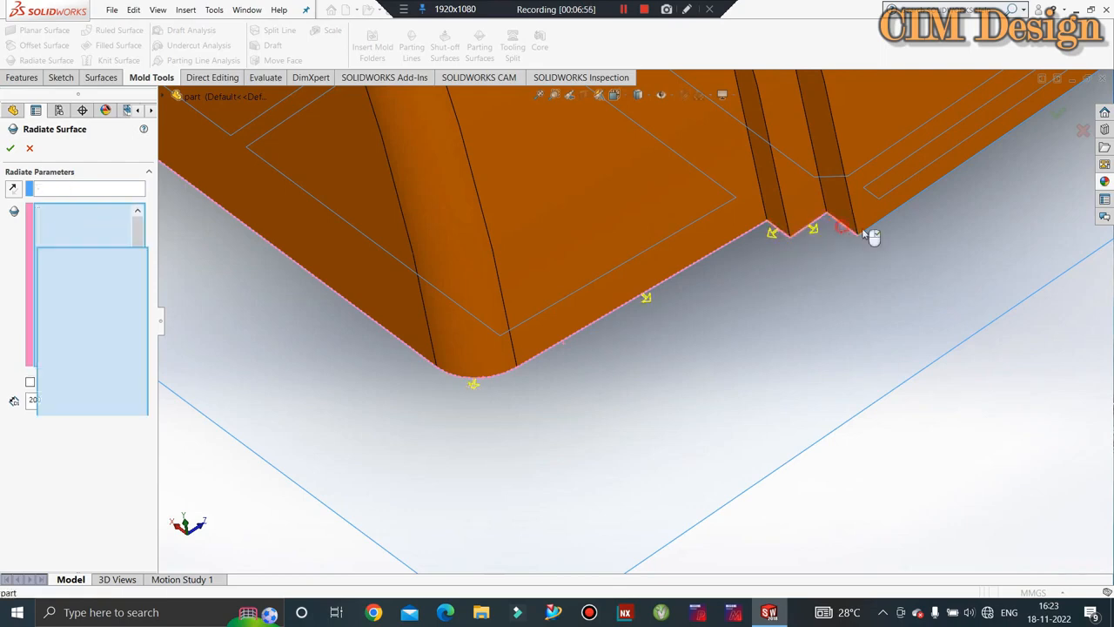
click(880, 231)
- Add the next rounded corner's bottom edge and the adjoining bottom edge of the vented end to the radiate selection
scroll(538, 431, up, 8)
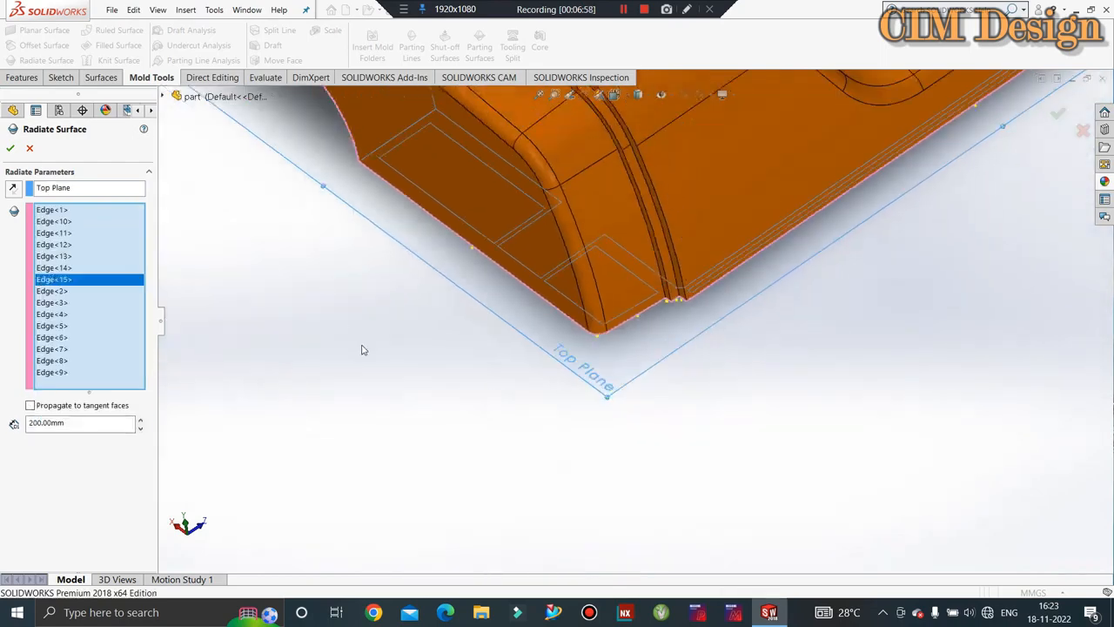
middle_drag(540, 450, 306, 303)
scroll(615, 293, down, 8)
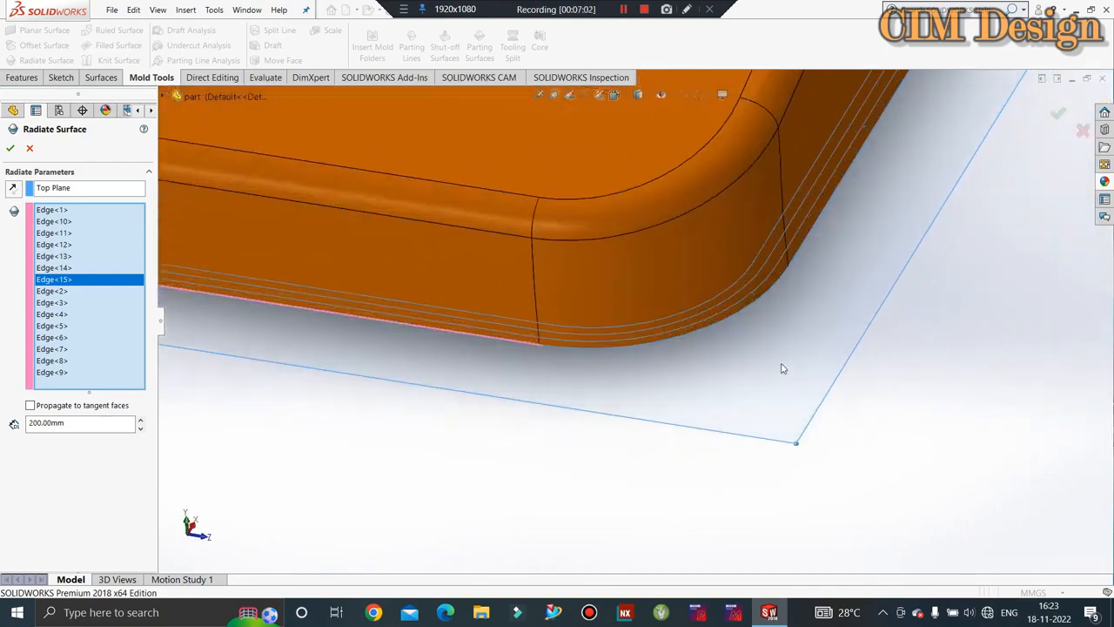
click(616, 292)
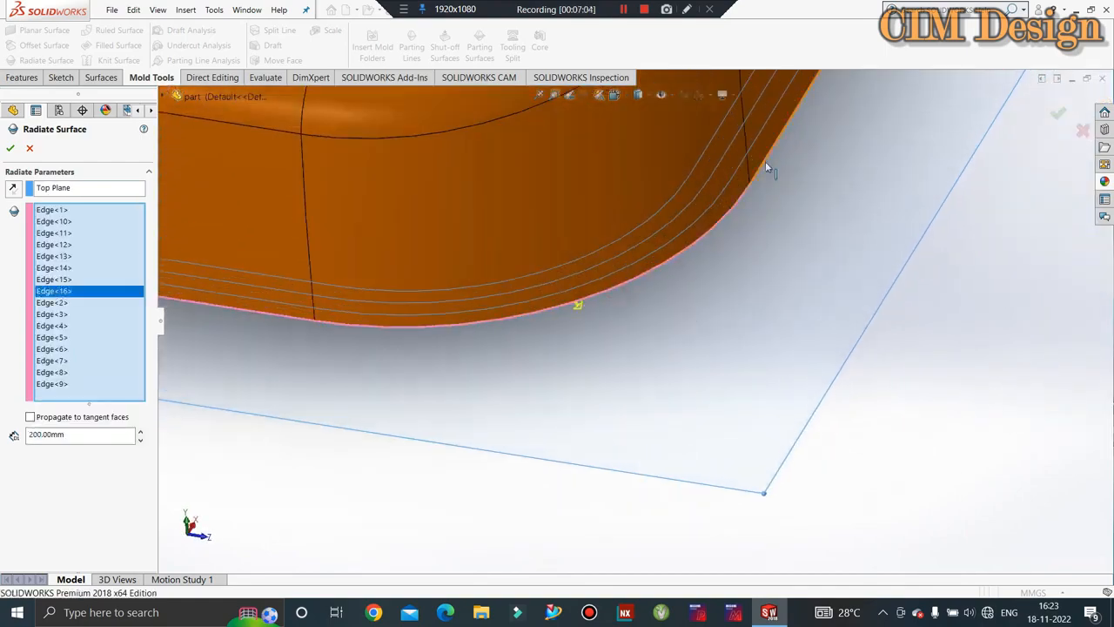
click(769, 178)
- Add the last rounded corner edge beside the vents and create the radiate surface with a distance of 200 mm
scroll(697, 349, up, 2)
scroll(731, 402, up, 1)
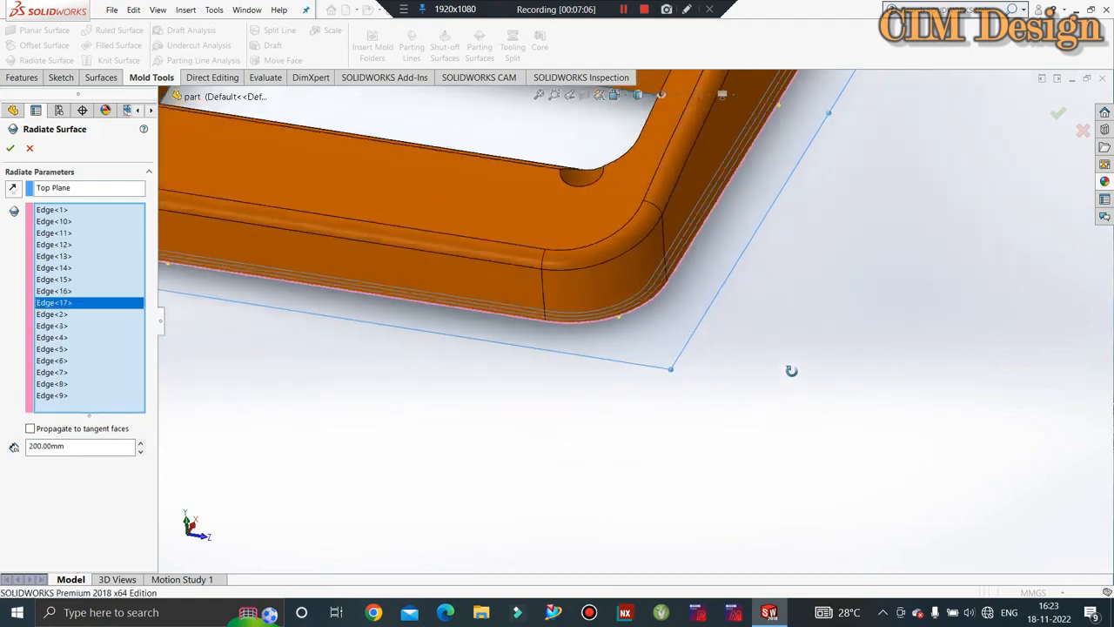
middle_drag(791, 371, 618, 398)
scroll(618, 348, up, 3)
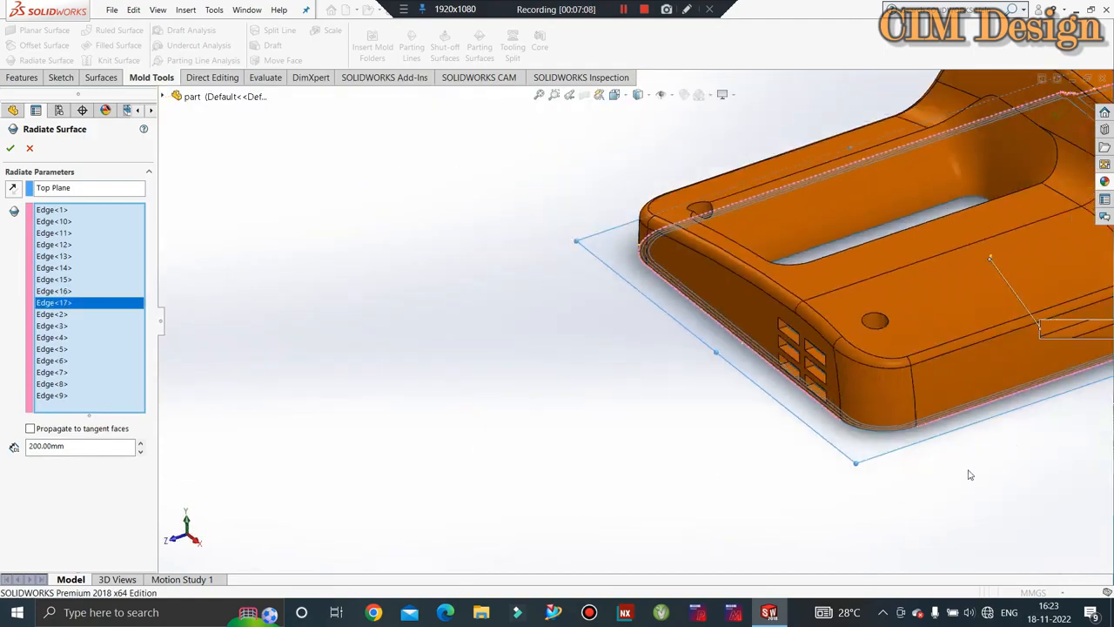
scroll(971, 474, down, 5)
click(614, 328)
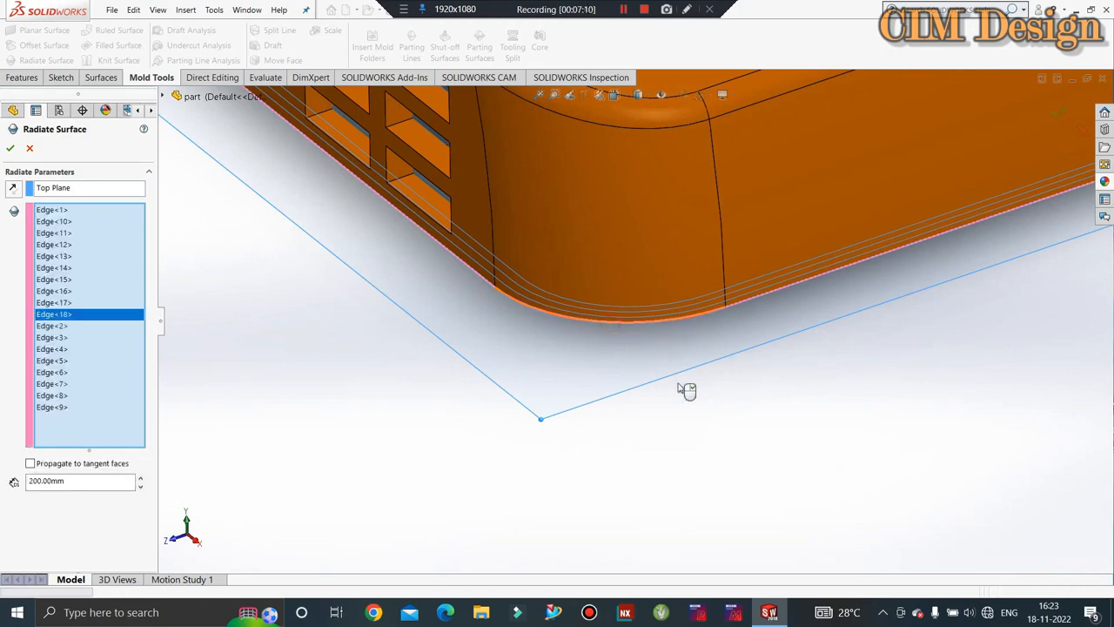
middle_drag(687, 391, 687, 396)
click(10, 149)
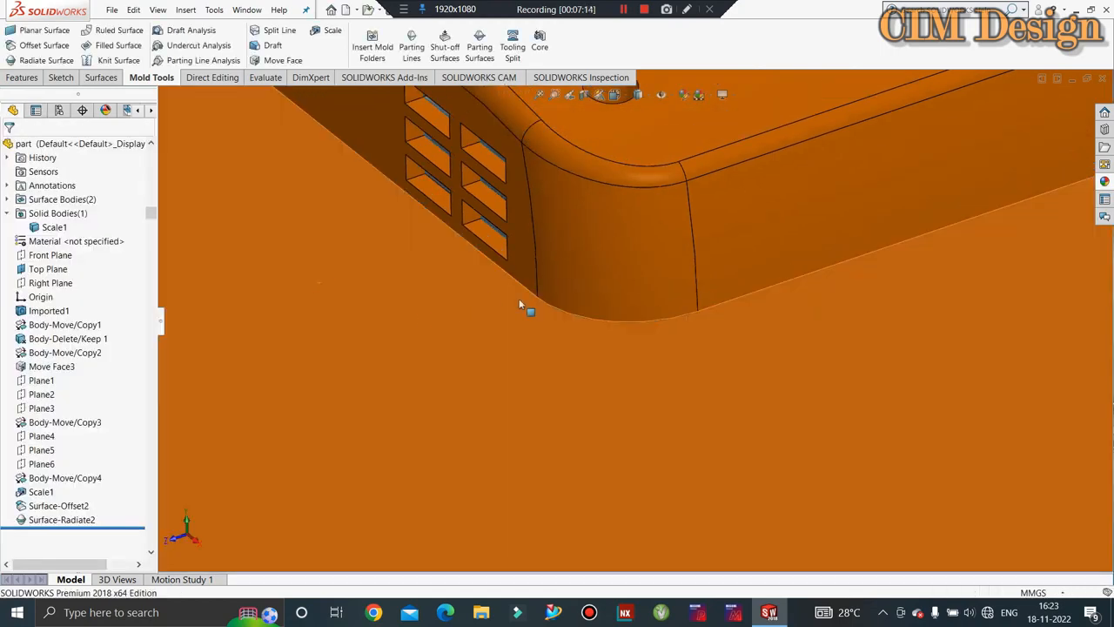
scroll(567, 306, up, 10)
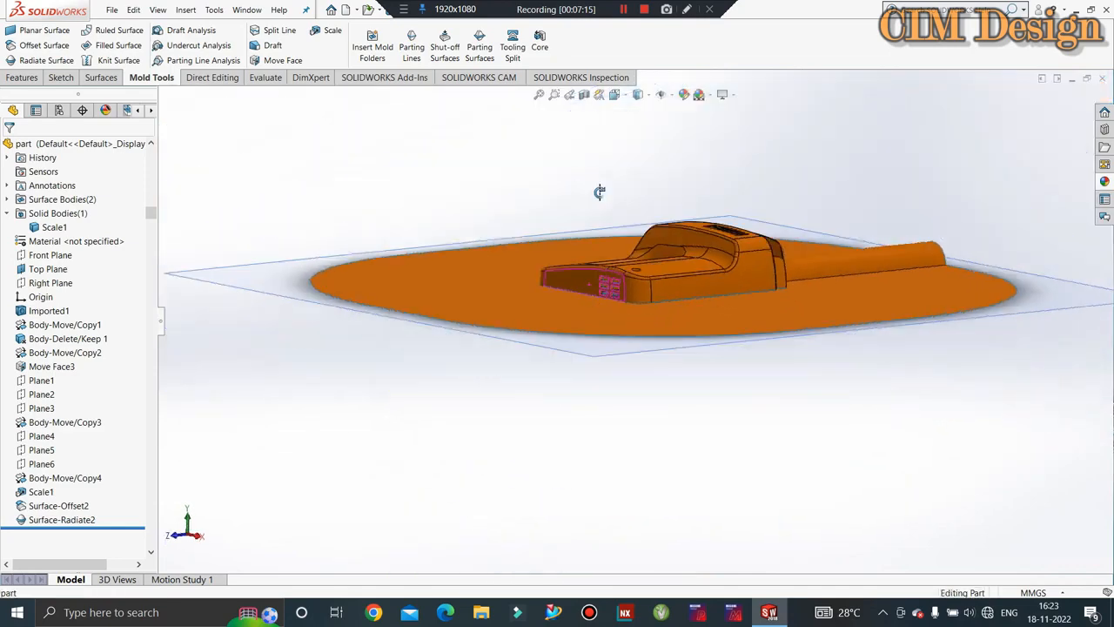
- Hide the scaled solid body so only the surface bodies are displayed
middle_drag(600, 191, 374, 379)
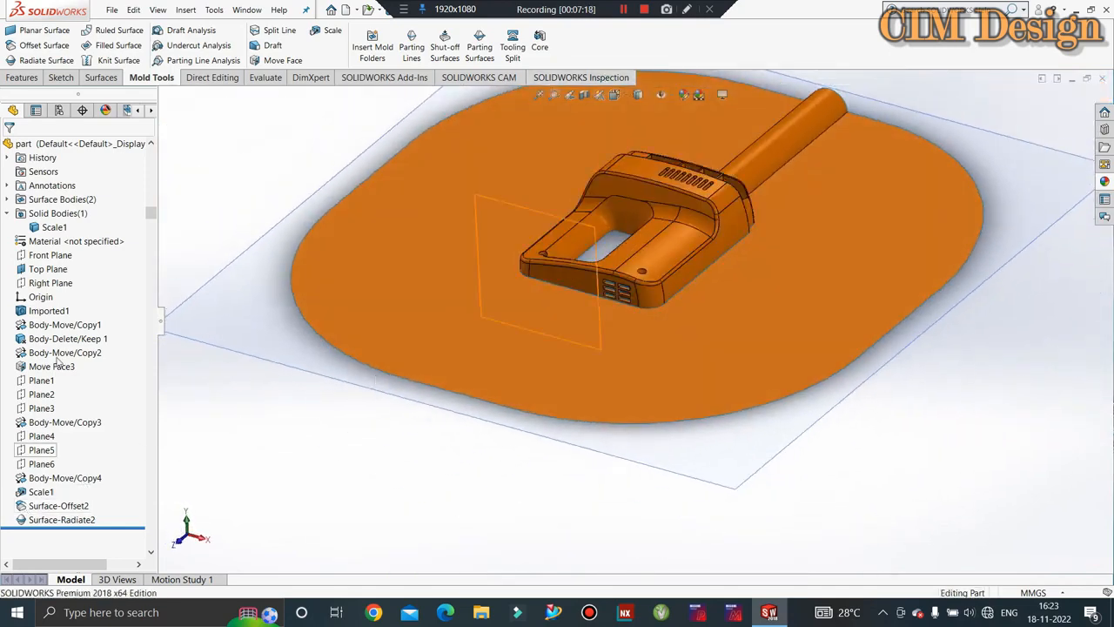
click(48, 227)
right_click(45, 228)
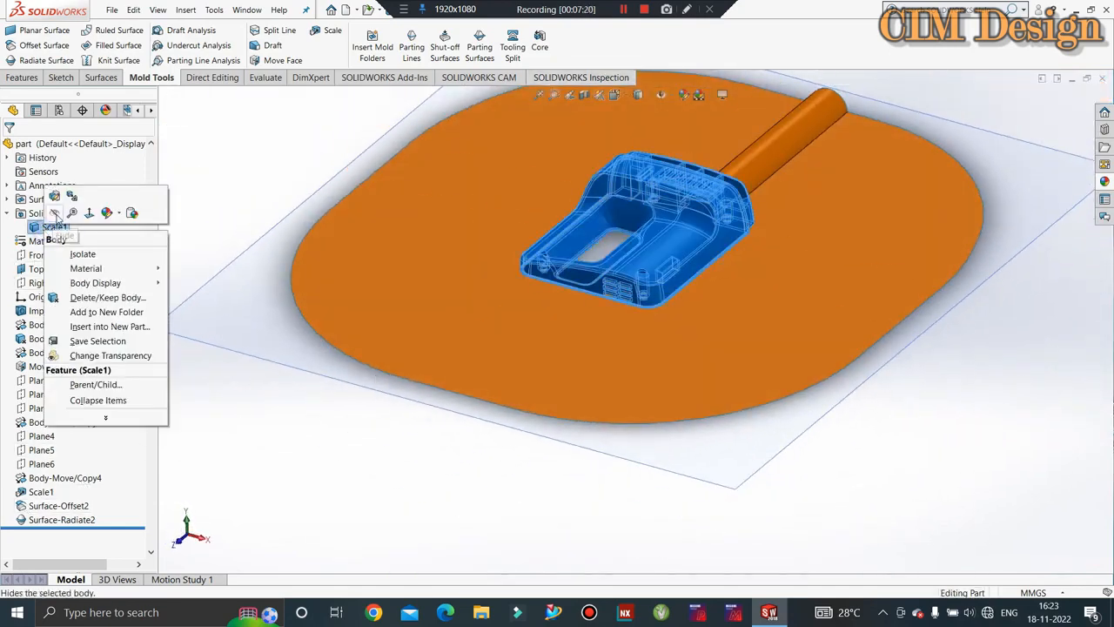
click(100, 354)
scroll(453, 280, down, 3)
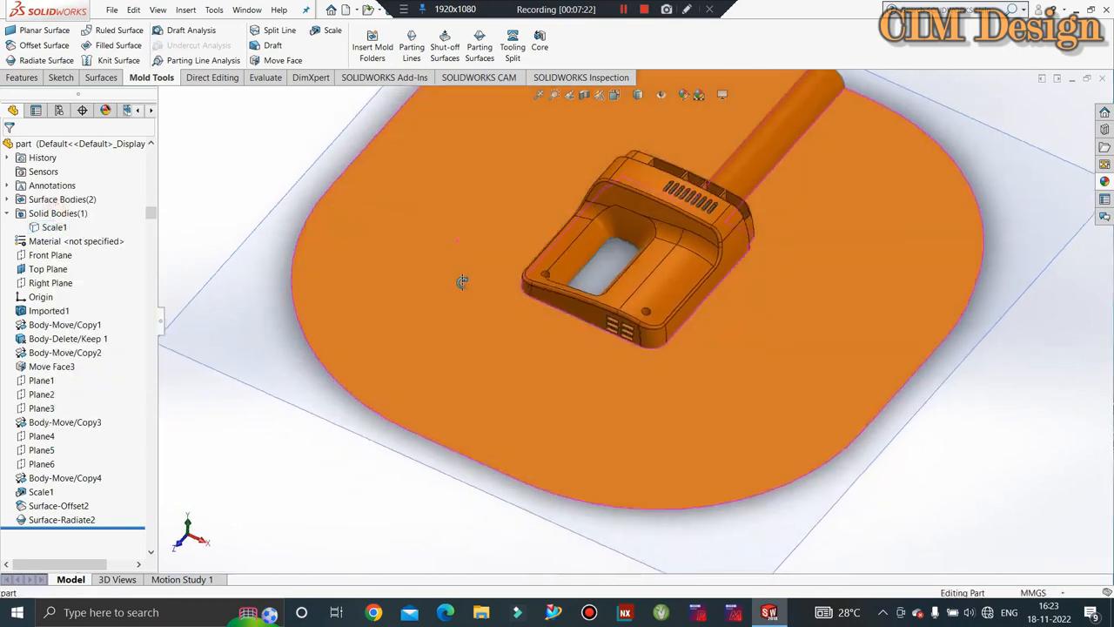
- Apply the default light blue-grey color appearance to both the offset surface and the radiate surface
click(41, 508)
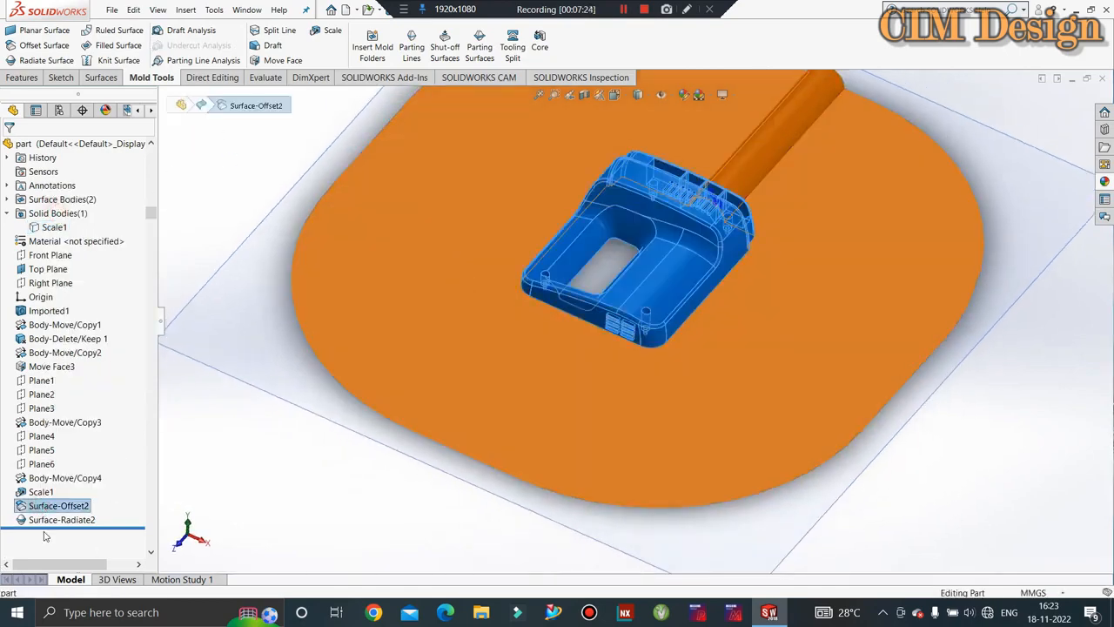
click(41, 520)
right_click(41, 519)
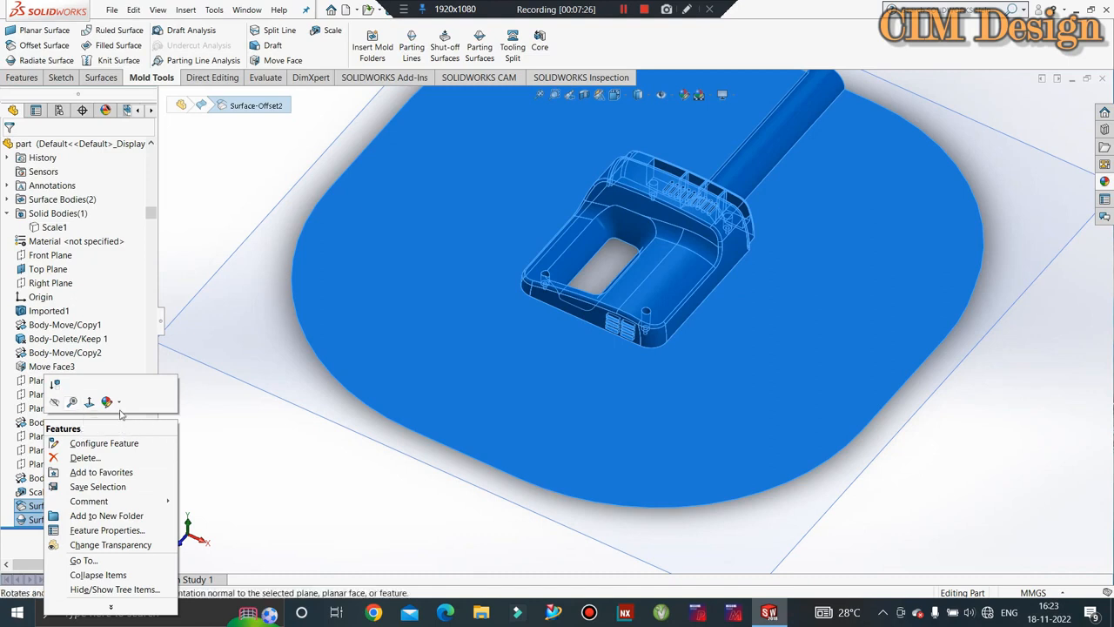
click(109, 402)
click(131, 430)
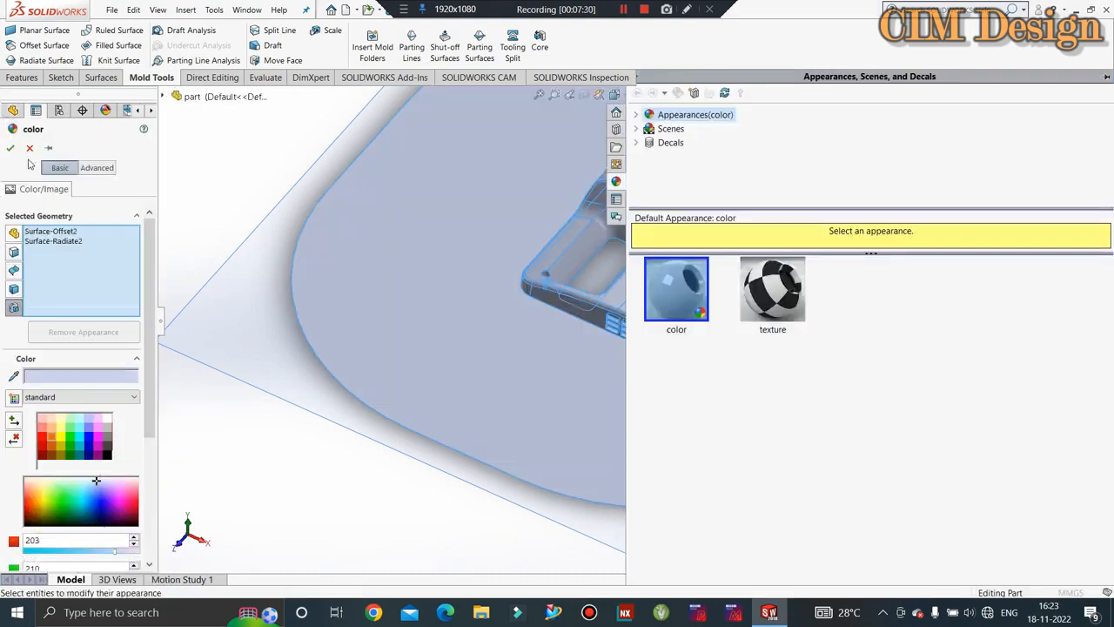
click(12, 152)
click(229, 171)
scroll(343, 262, up, 2)
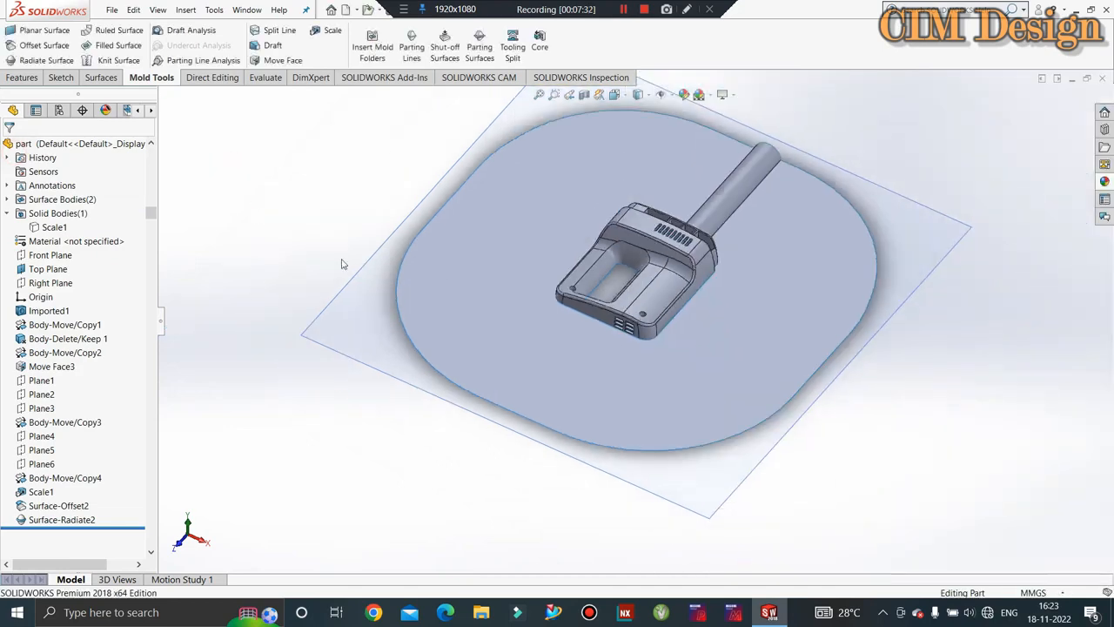
- Close the large handle opening with a planar surface bounded by its rim edge on the underside
middle_drag(448, 272, 641, 98)
scroll(635, 227, down, 3)
scroll(628, 324, down, 4)
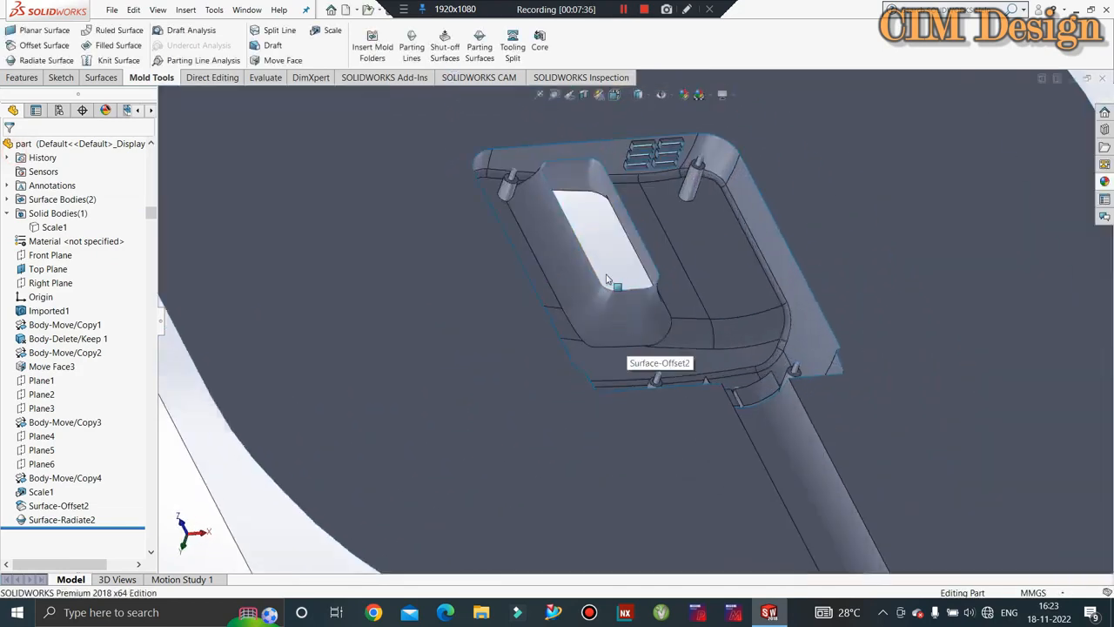
middle_drag(627, 320, 578, 340)
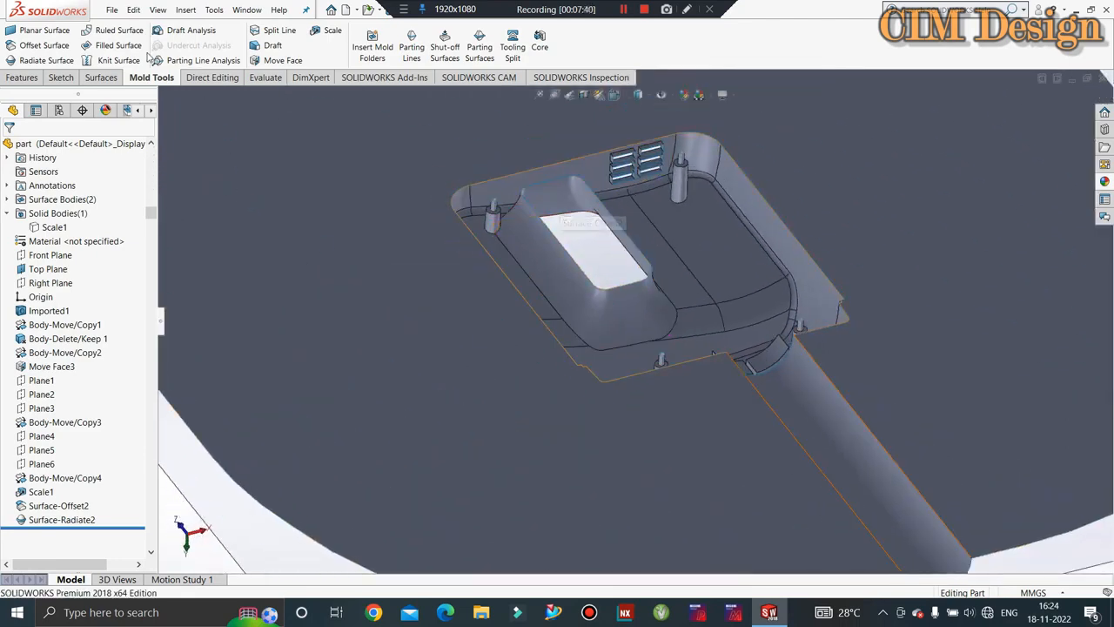
click(43, 30)
scroll(522, 197, up, 3)
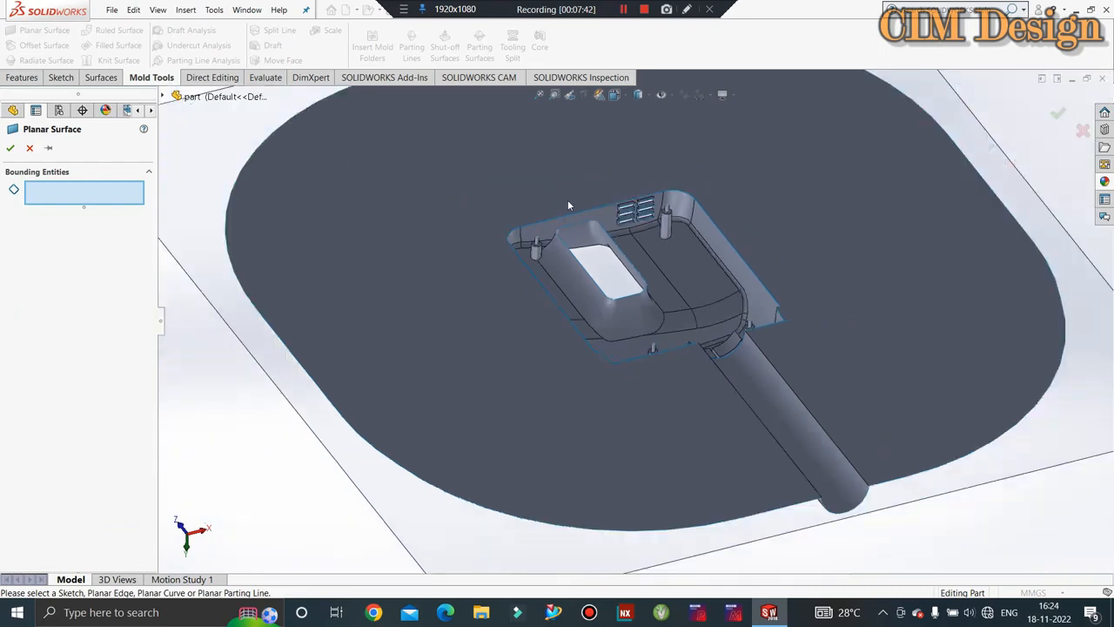
scroll(583, 243, down, 5)
scroll(580, 260, down, 3)
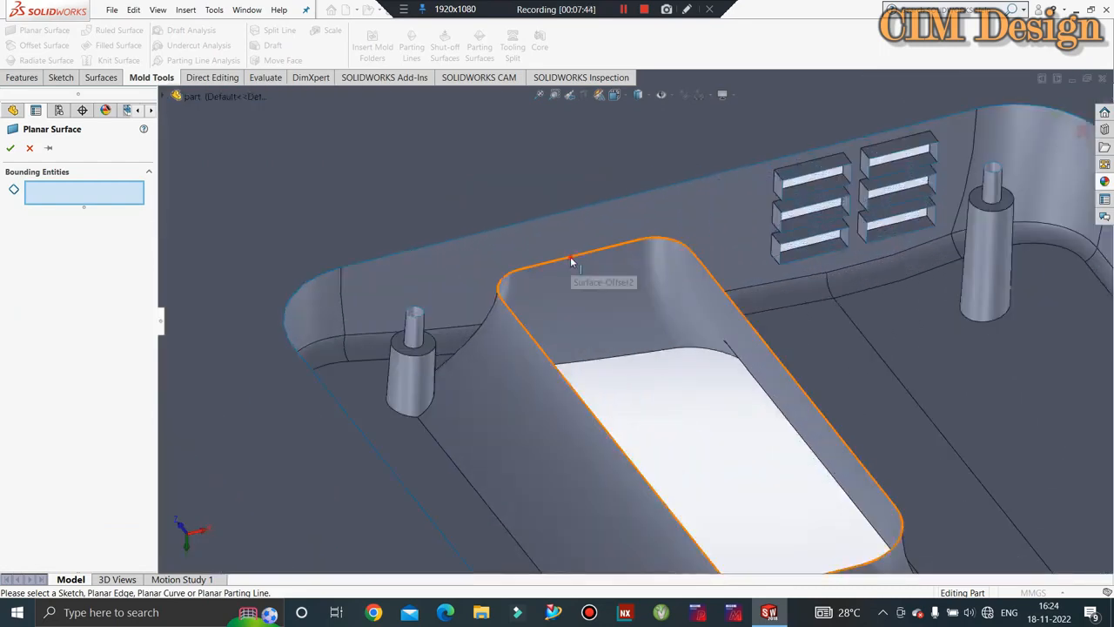
click(570, 259)
scroll(360, 210, up, 2)
click(10, 148)
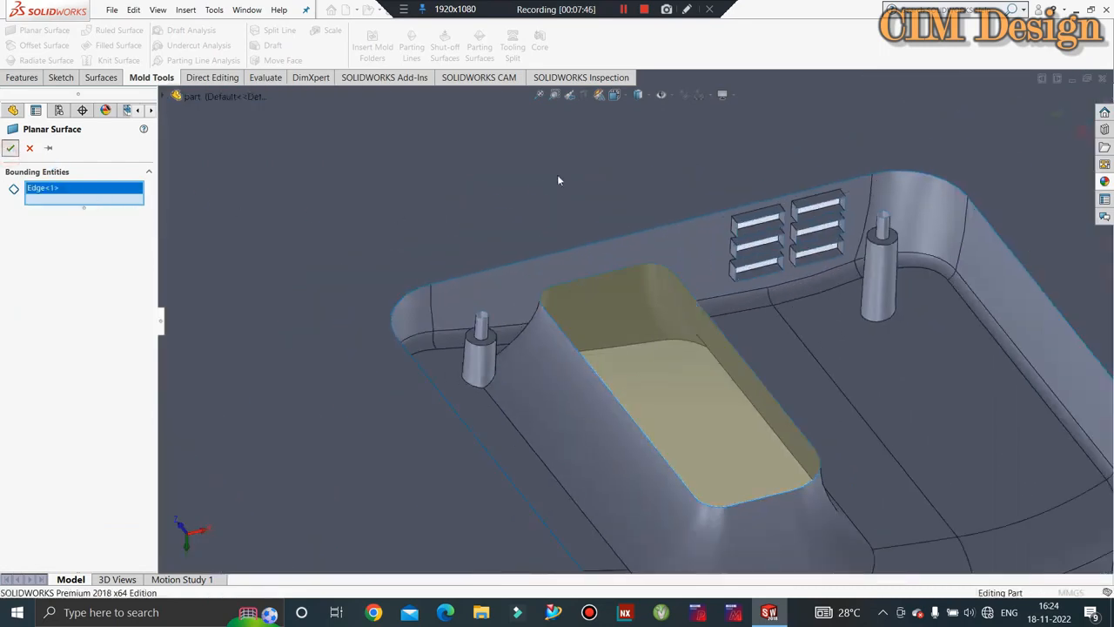
scroll(505, 178, up, 5)
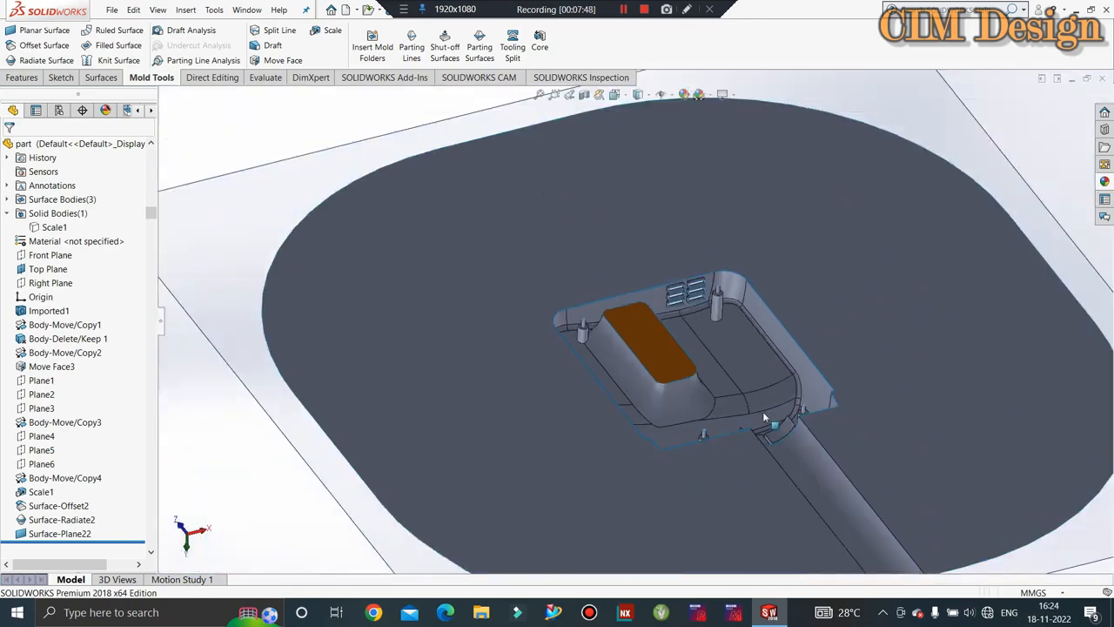
- Cap the vent slot nearest the parting edge, in the column beside the handle opening, with a planar surface from its four inner edges
scroll(662, 213, down, 3)
scroll(662, 213, down, 3)
scroll(646, 260, down, 4)
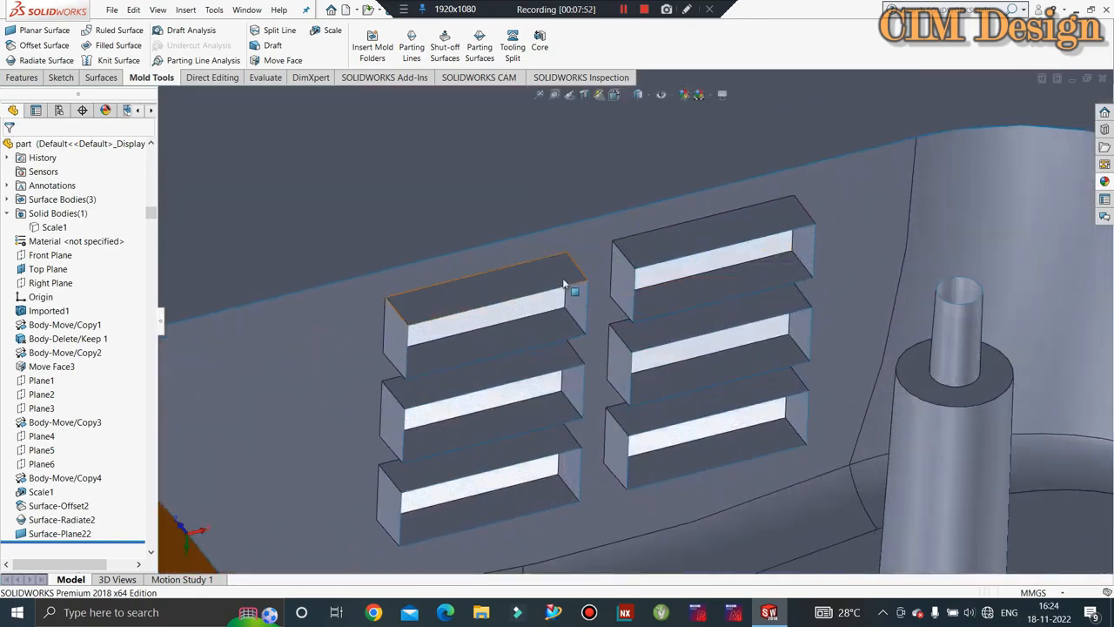
click(435, 324)
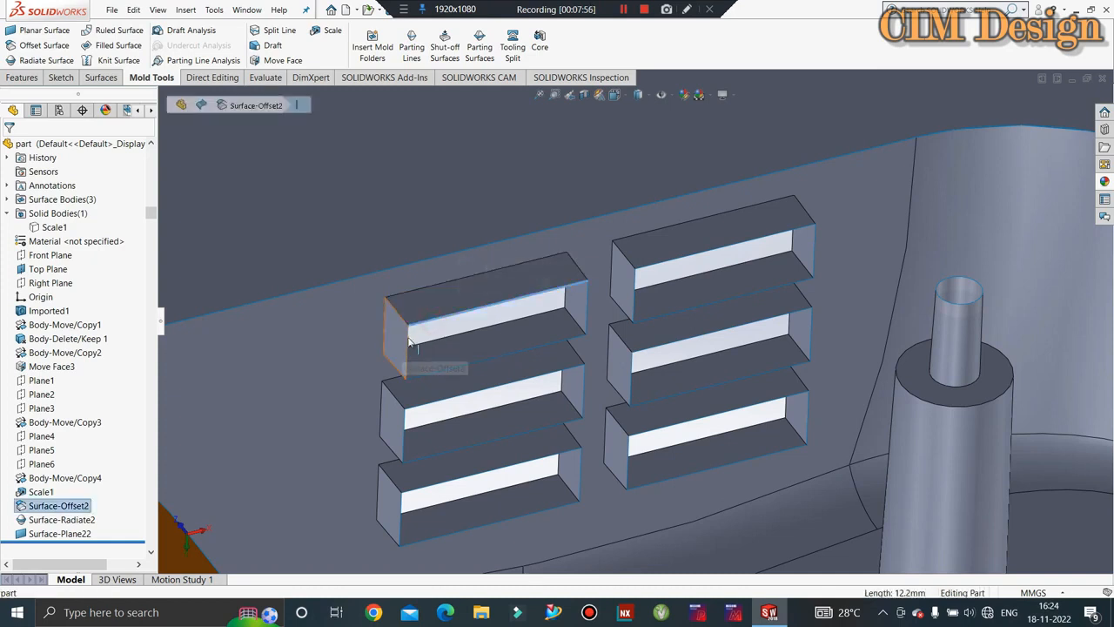
click(437, 372)
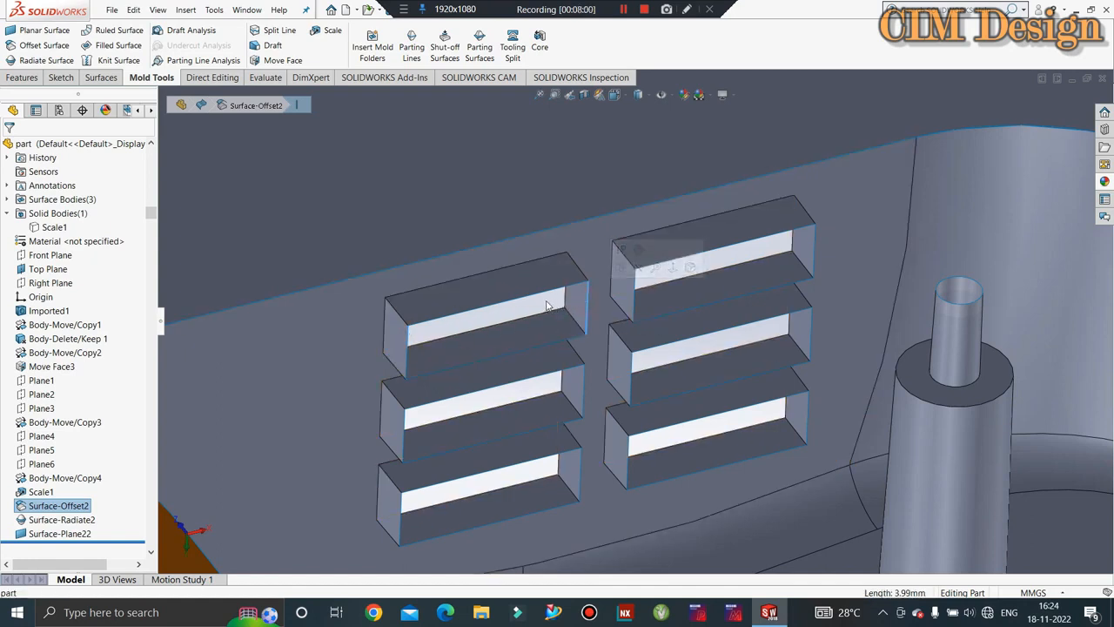
click(40, 32)
click(474, 319)
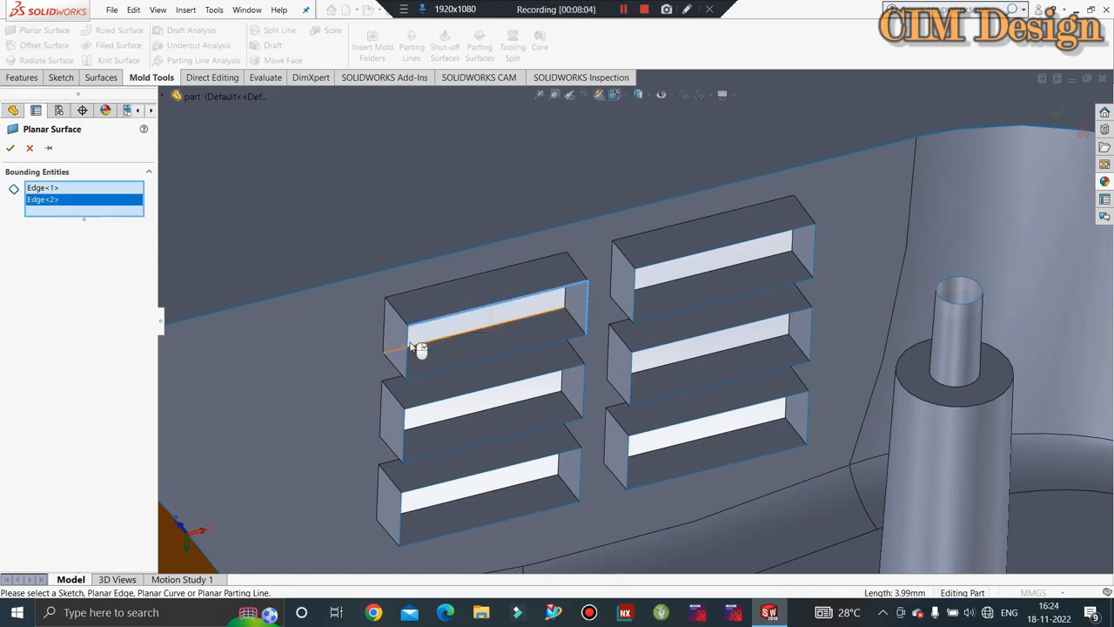
click(408, 350)
click(448, 373)
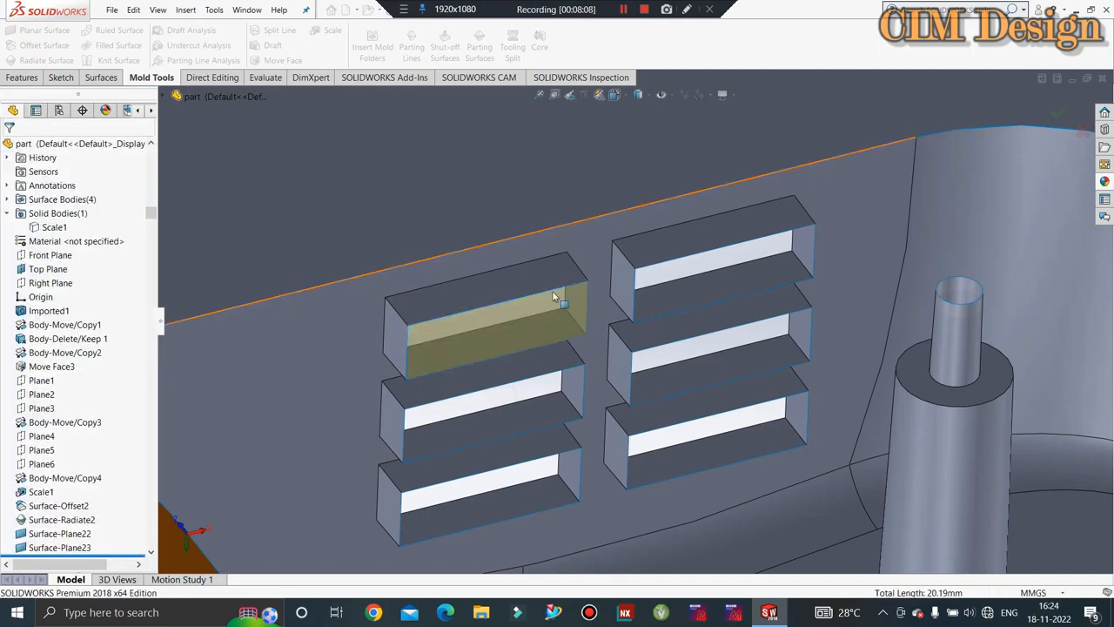
- Cap the vent slot nearest the parting edge, in the column beside the corner boss, with a planar surface from its four edges
key(Return)
click(692, 258)
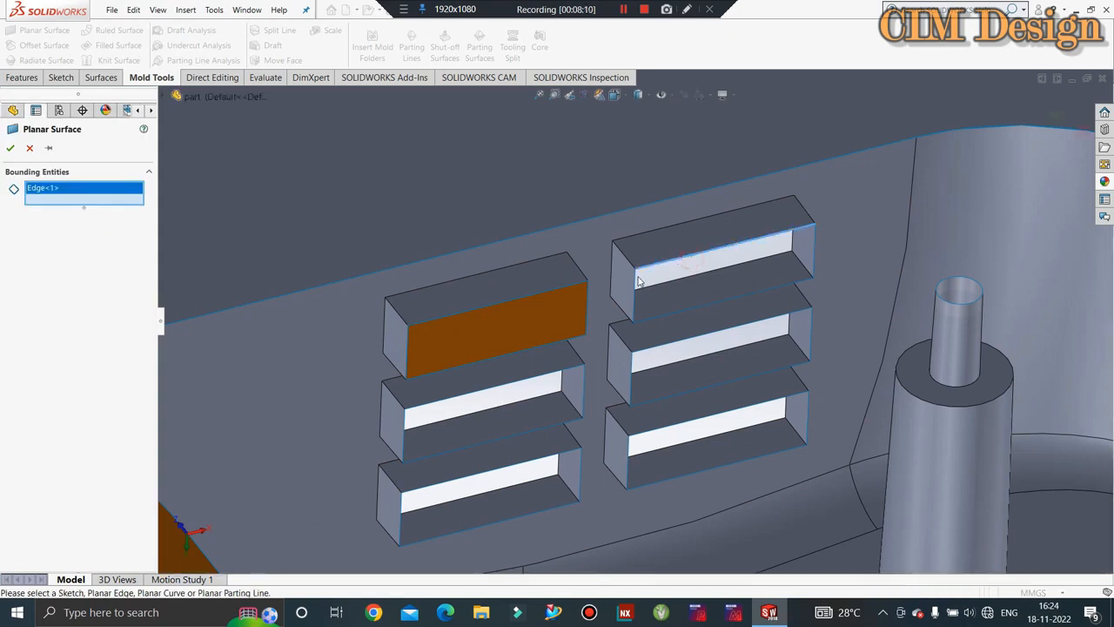
click(636, 282)
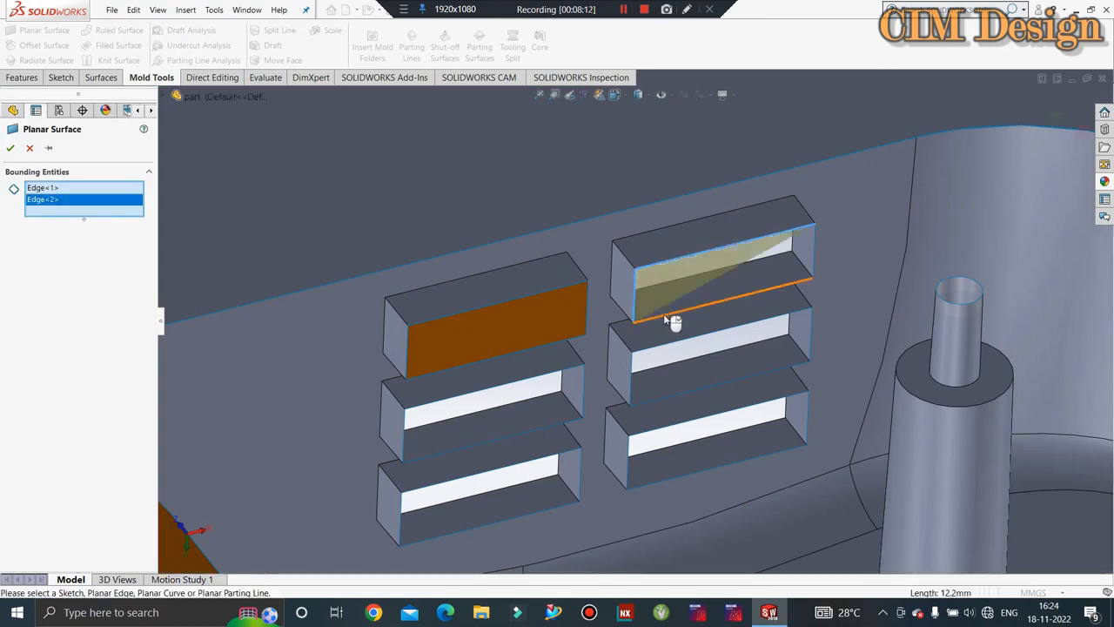
click(674, 319)
click(814, 258)
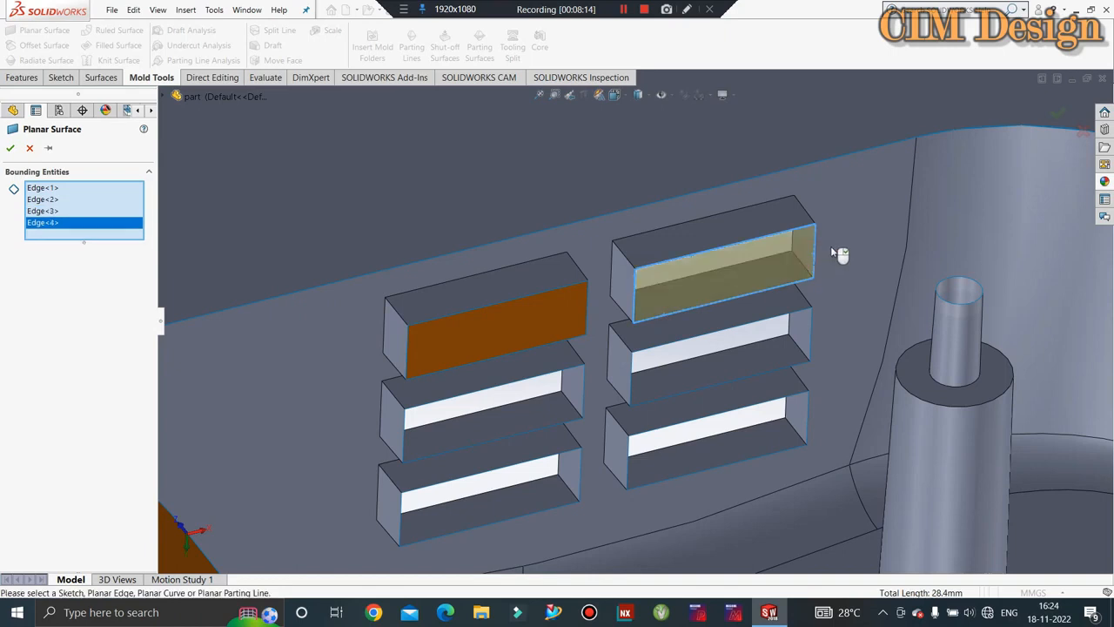
click(12, 149)
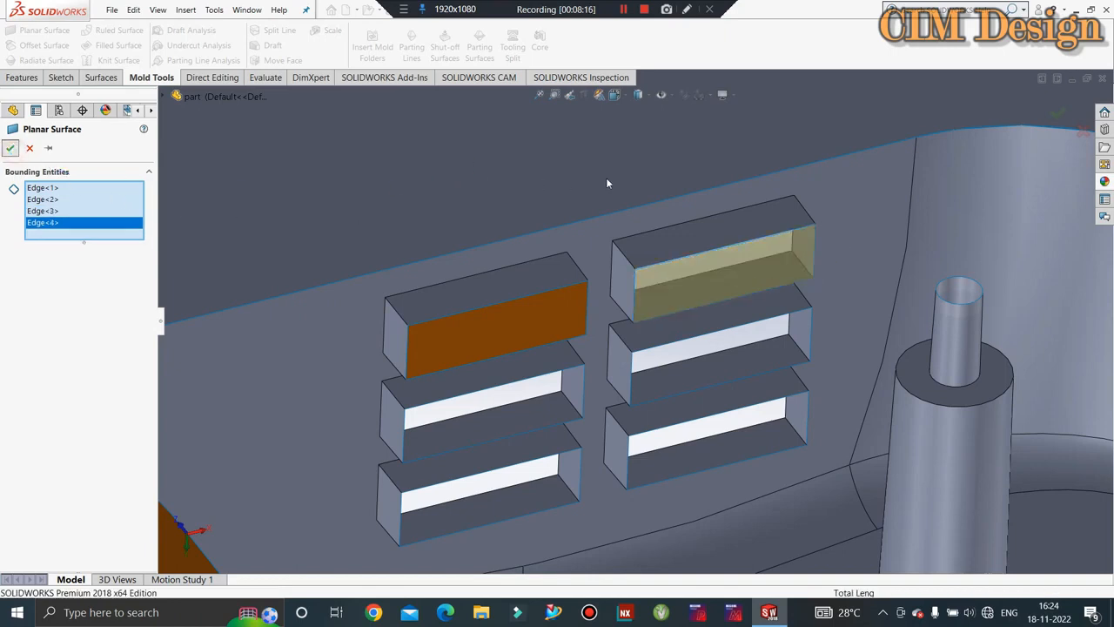
- Create a planar surface from the four edges of the middle vent slot in the column beside the handle opening
scroll(642, 181, up, 2)
scroll(529, 386, down, 2)
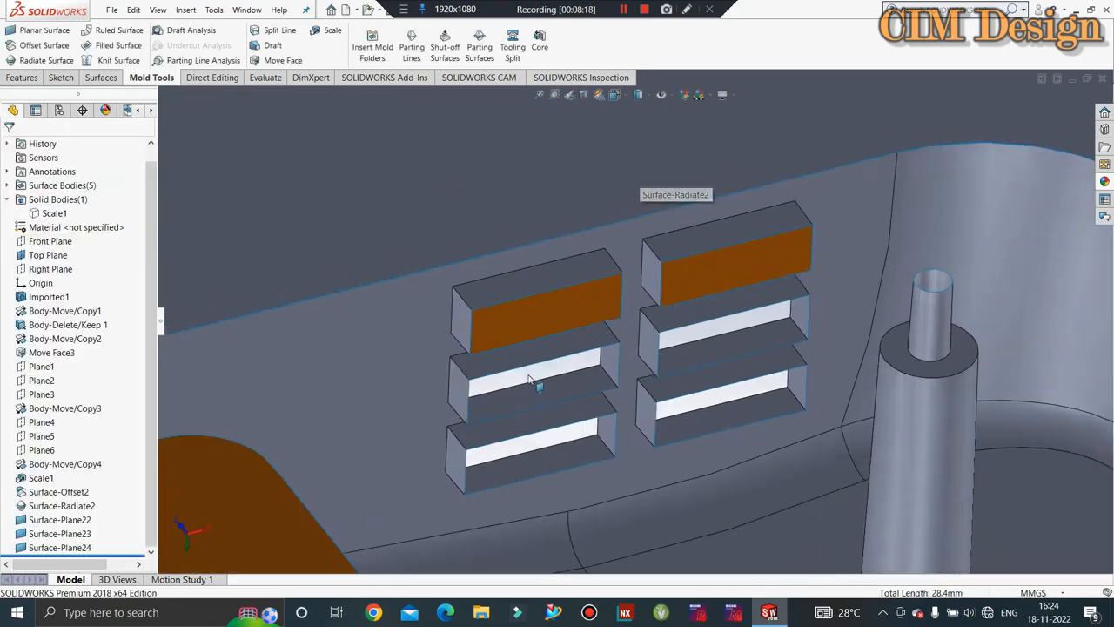
key(Return)
click(522, 373)
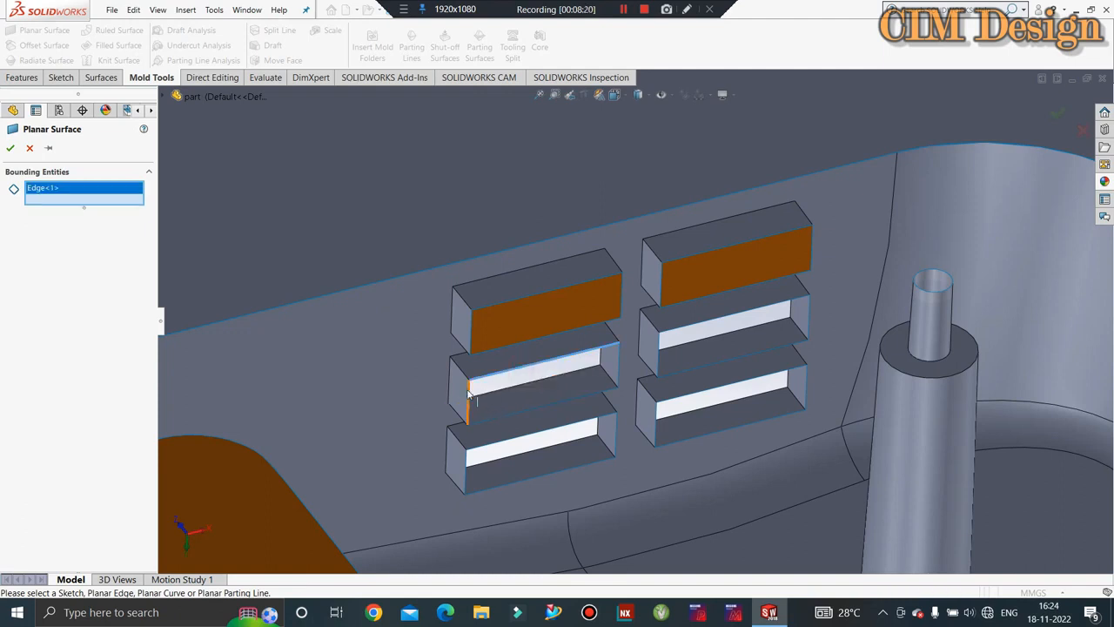
click(469, 396)
click(509, 415)
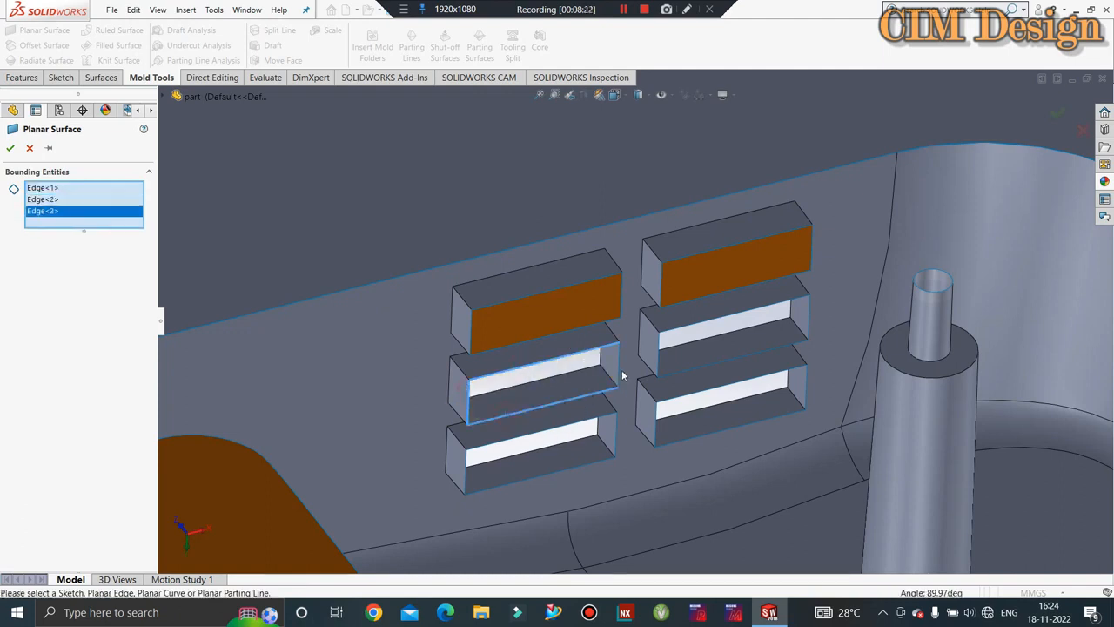
click(620, 369)
click(9, 148)
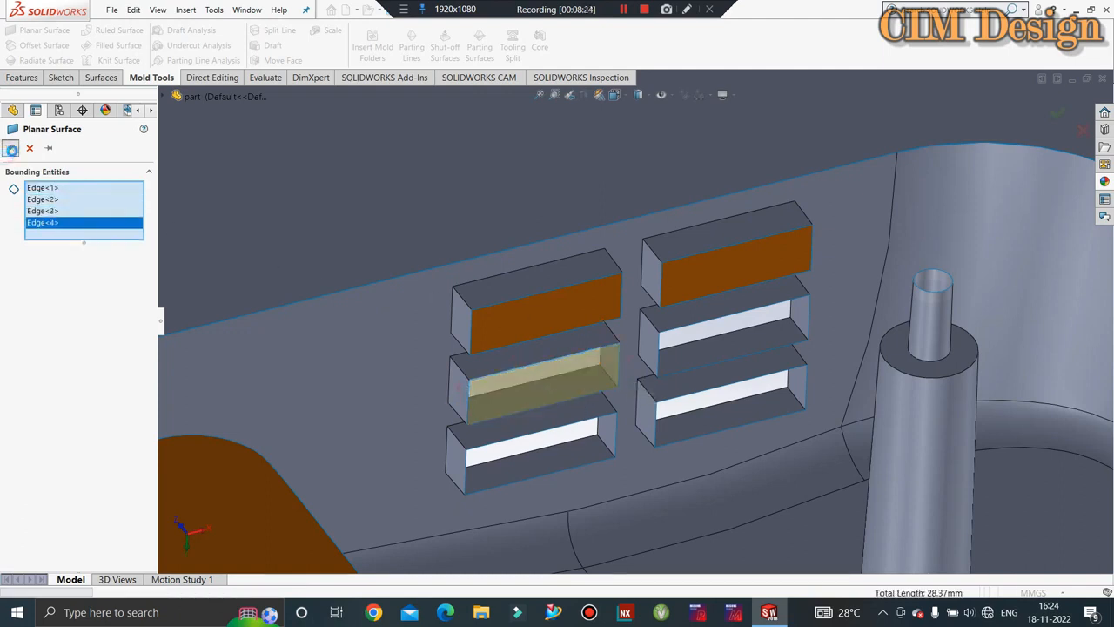
- Create a planar surface from the four edges of the middle vent slot in the column beside the corner boss
key(Return)
click(717, 320)
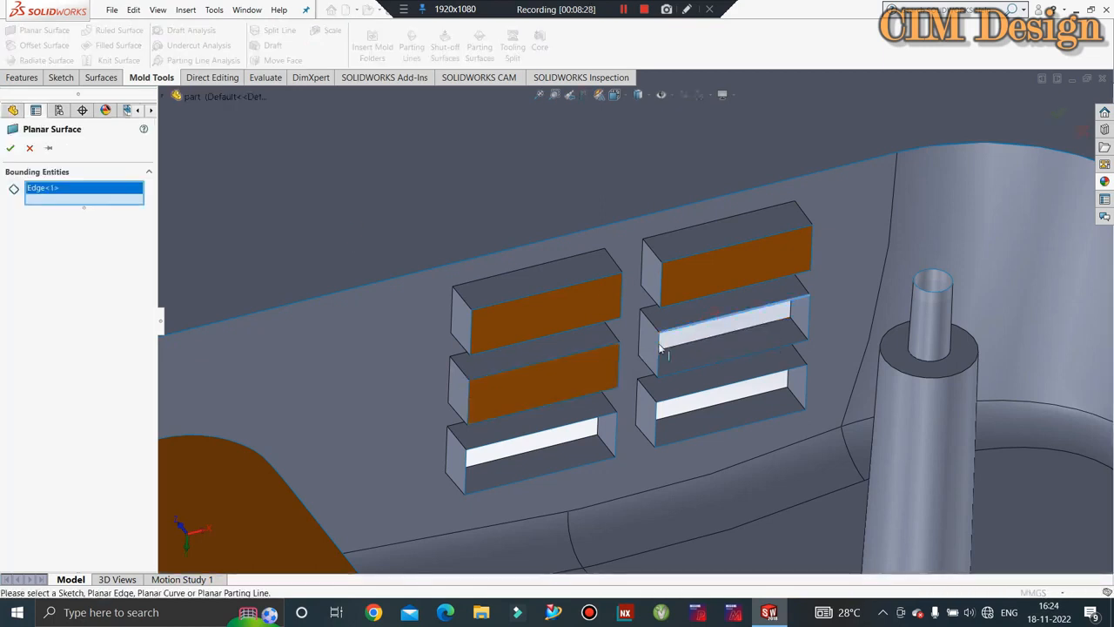
click(668, 352)
click(694, 374)
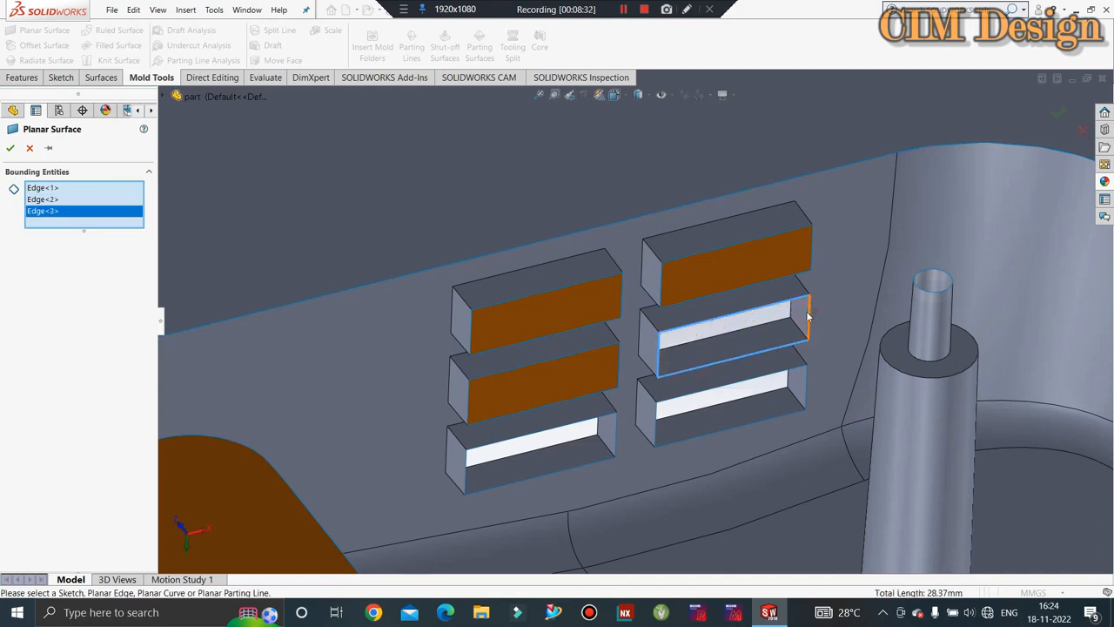
click(809, 315)
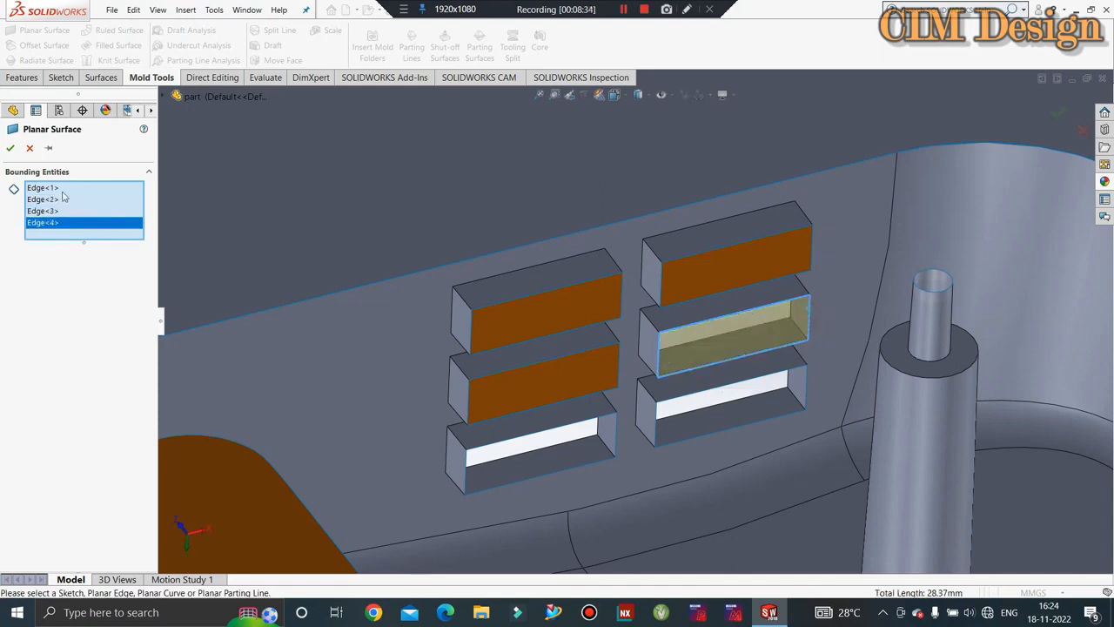
click(10, 149)
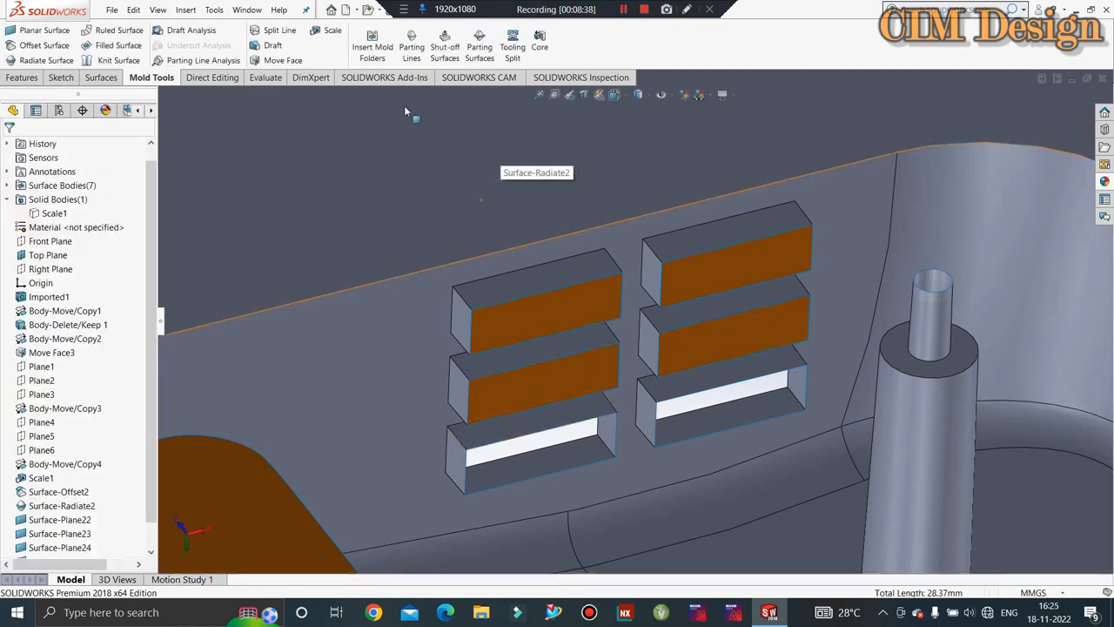
- Cap the vent slot farthest from the parting edge, in the column beside the handle opening, with a planar surface from its four edges
click(39, 30)
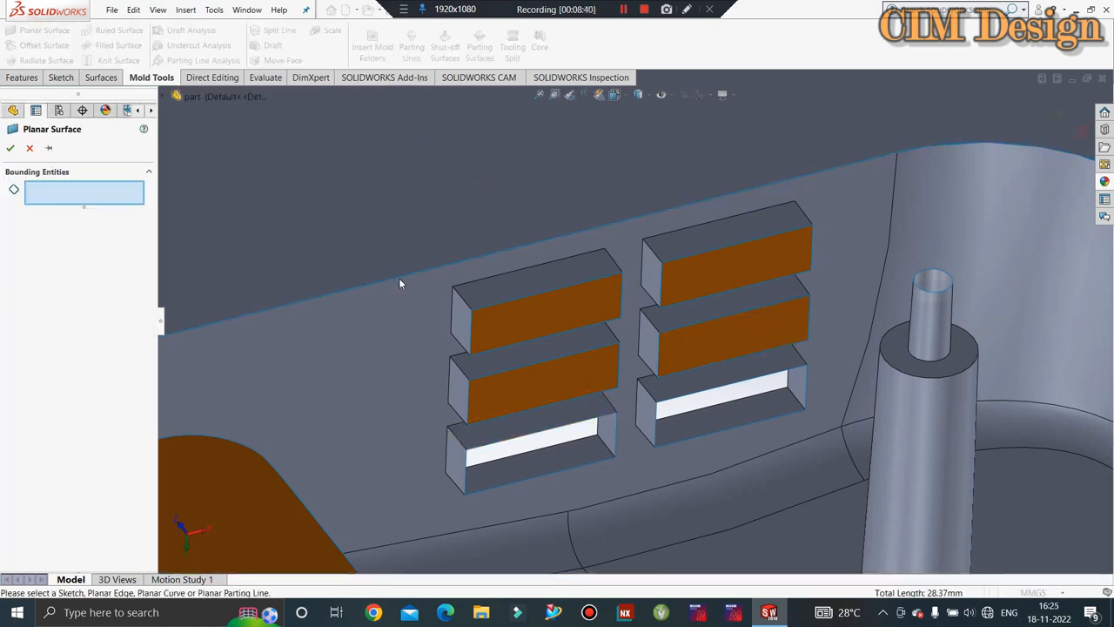
click(528, 447)
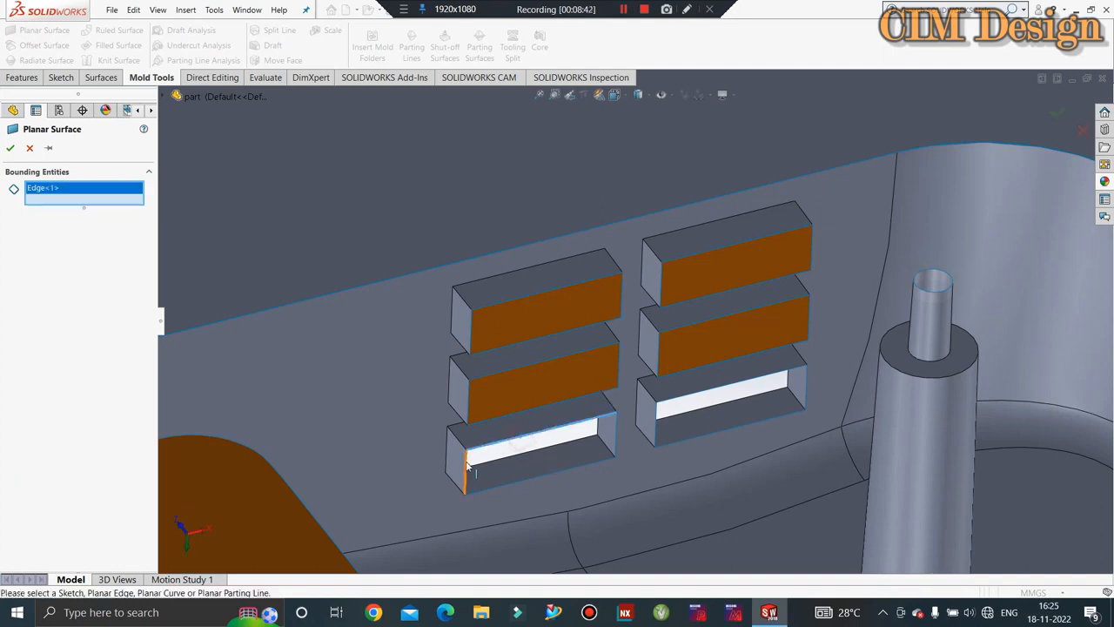
click(522, 489)
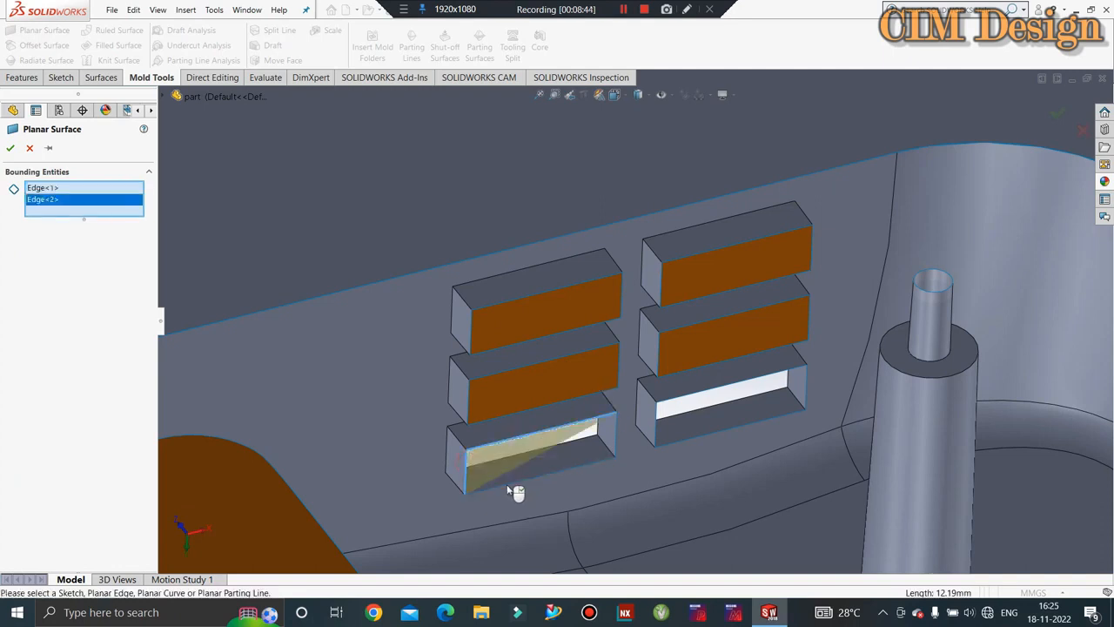
click(509, 484)
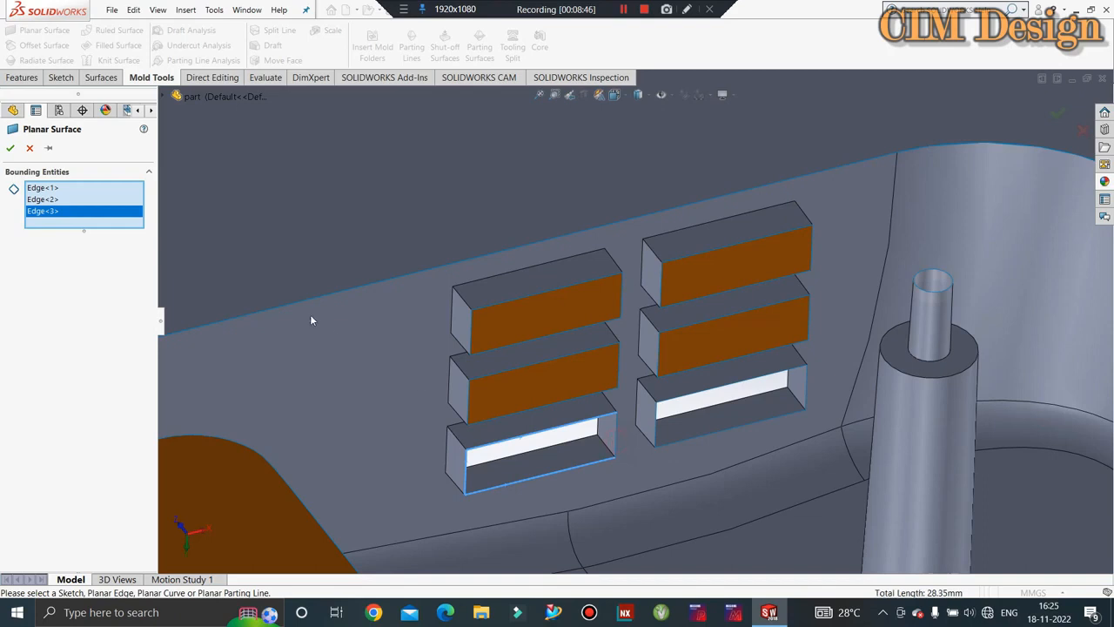
click(615, 436)
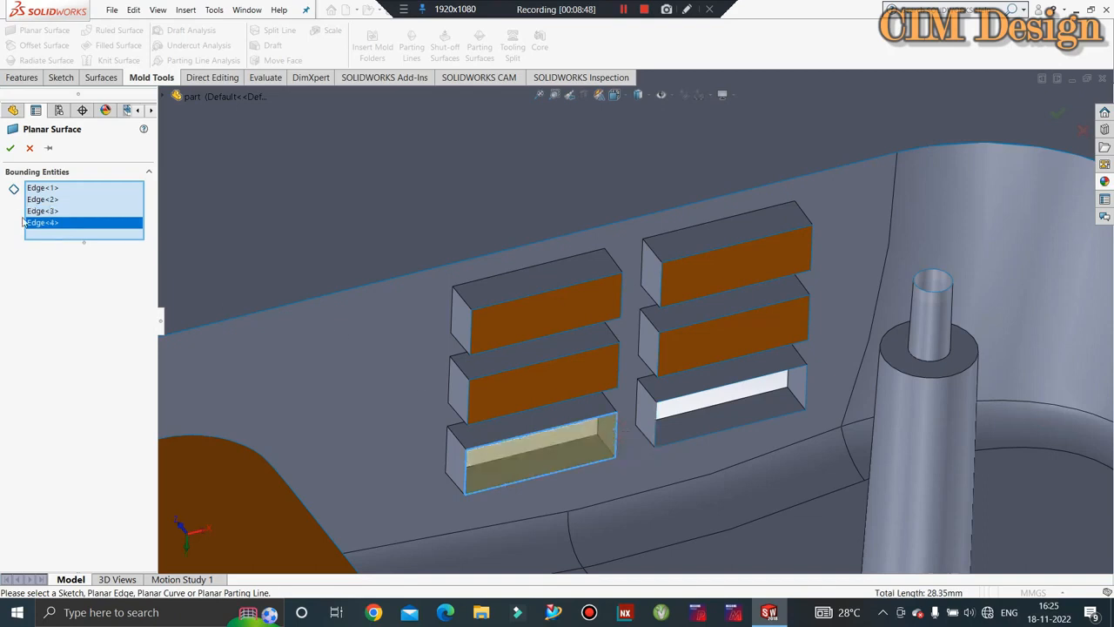
click(10, 148)
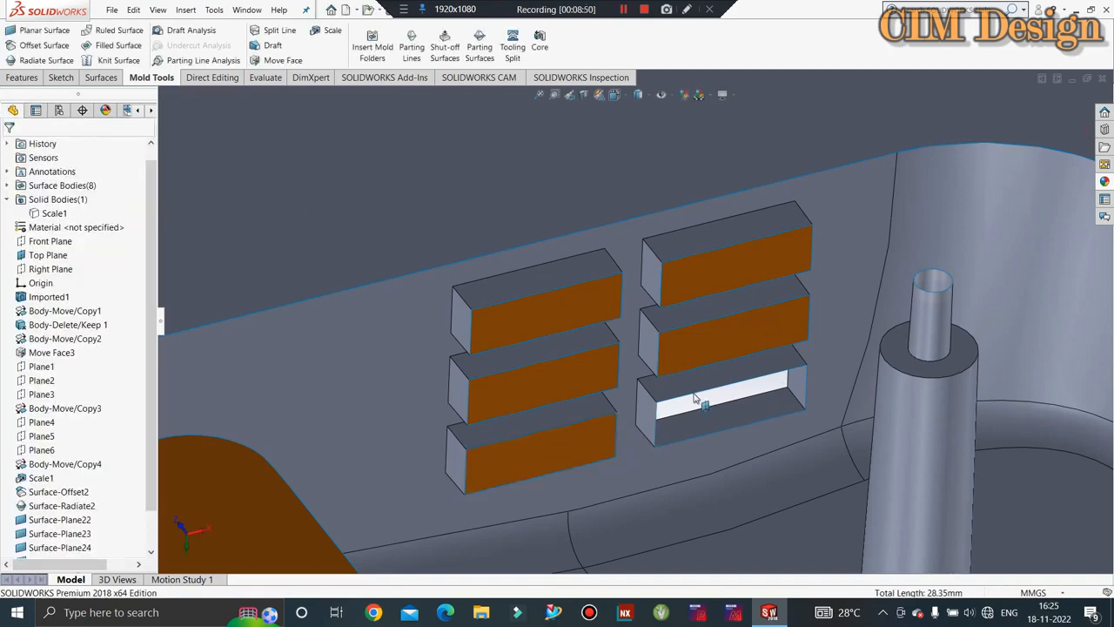
- Cap the last open vent slot, in the column beside the corner boss, with a planar surface from its four edges
click(666, 409)
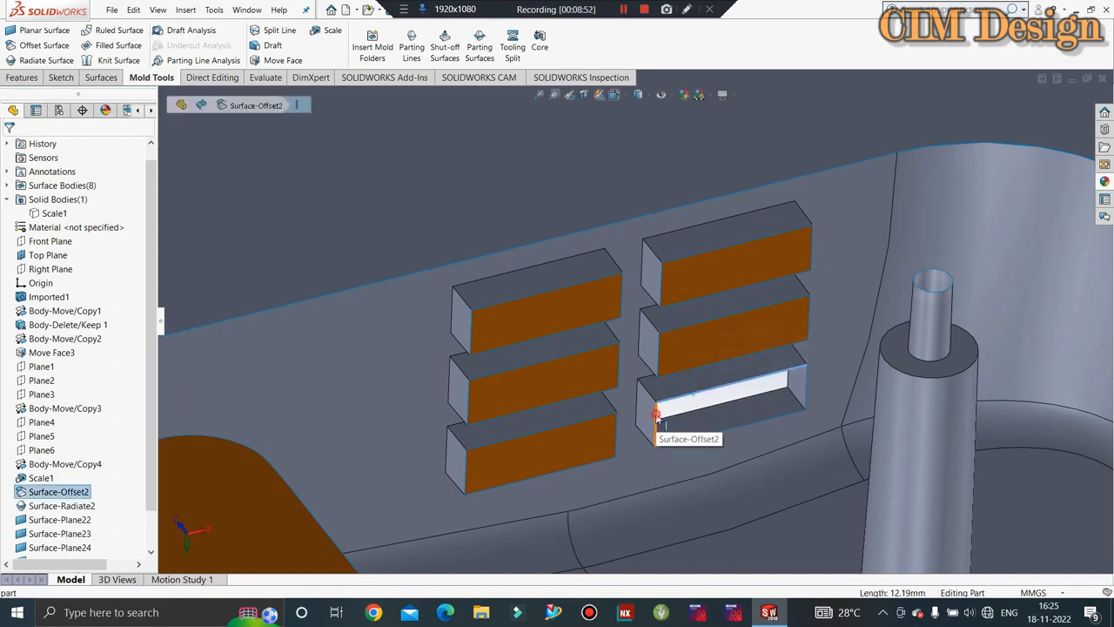
click(680, 439)
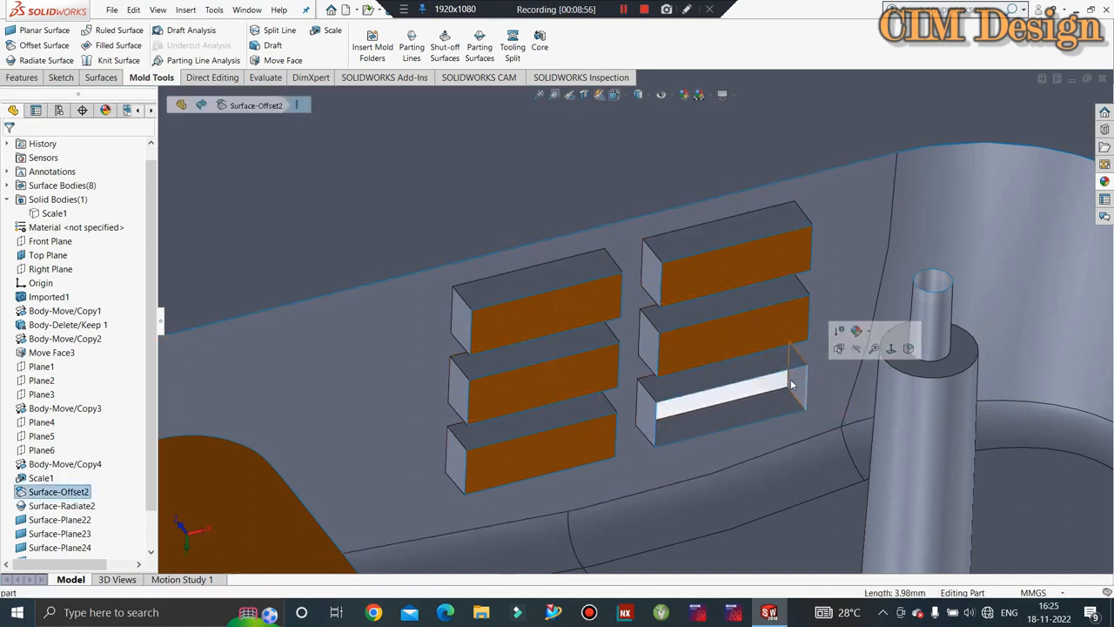
click(39, 29)
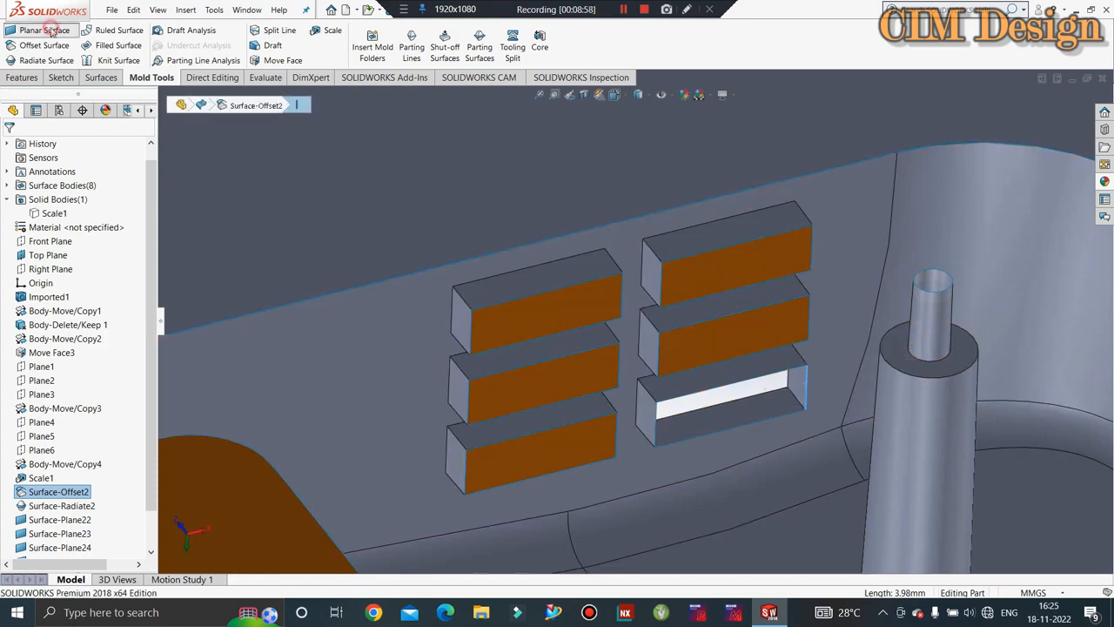
click(685, 402)
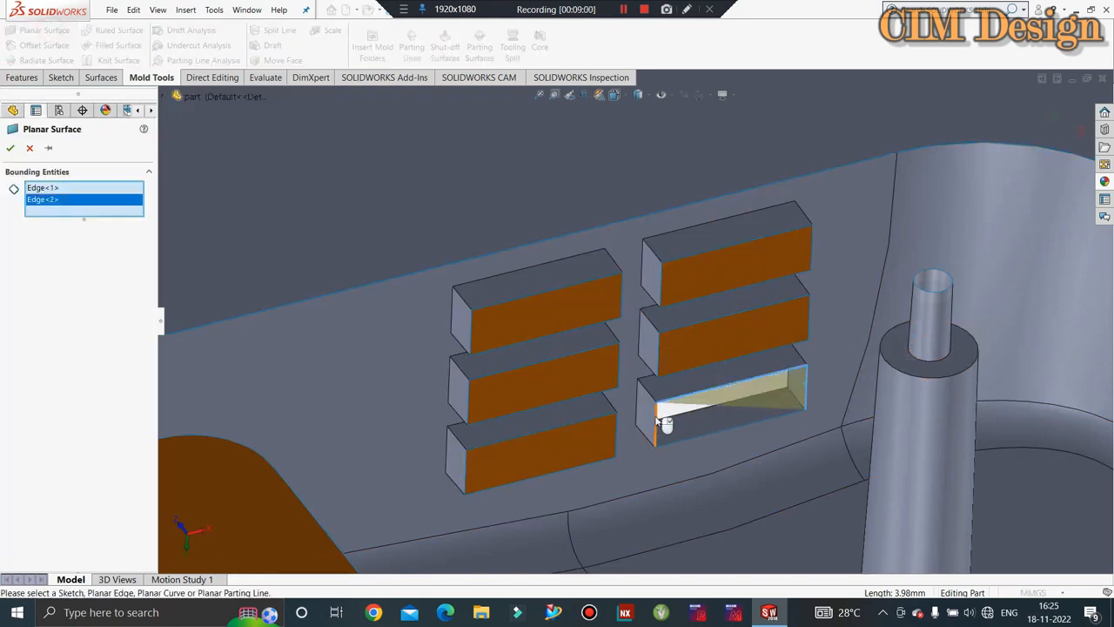
click(683, 444)
click(700, 433)
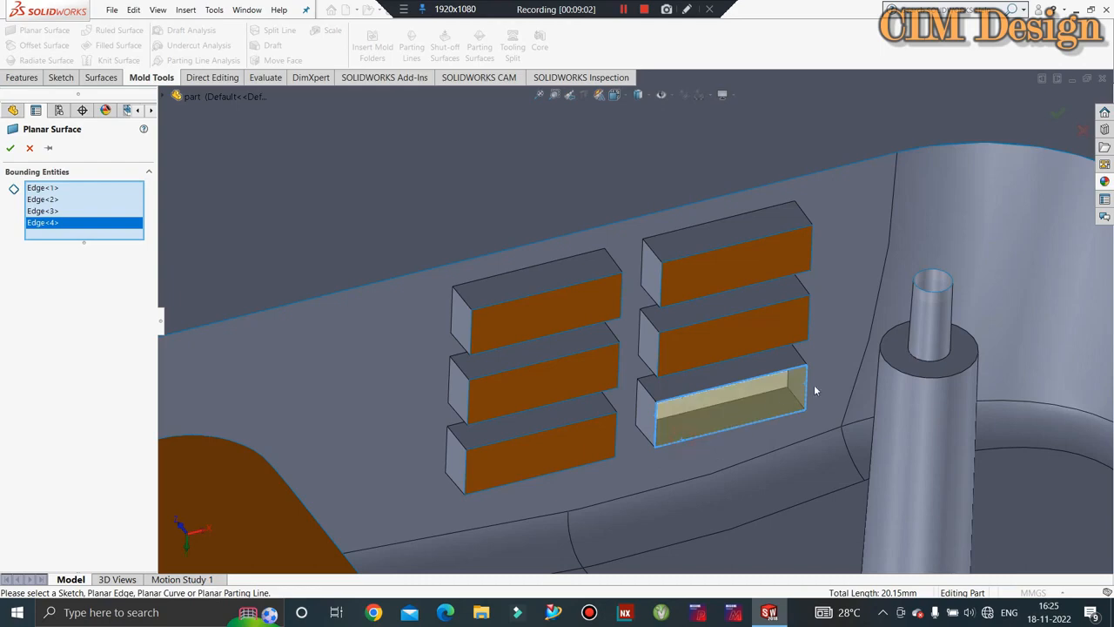
click(9, 147)
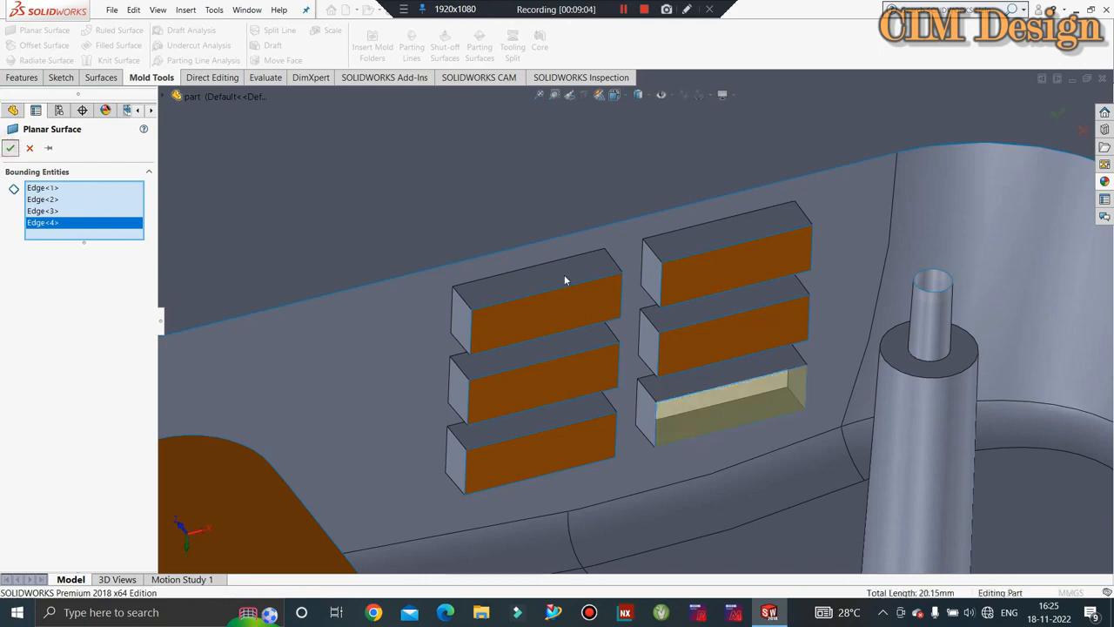
- Close the tip of the corner boss beside the capped vent slots with a planar surface from its circular edge
scroll(564, 274, down, 2)
scroll(579, 252, up, 5)
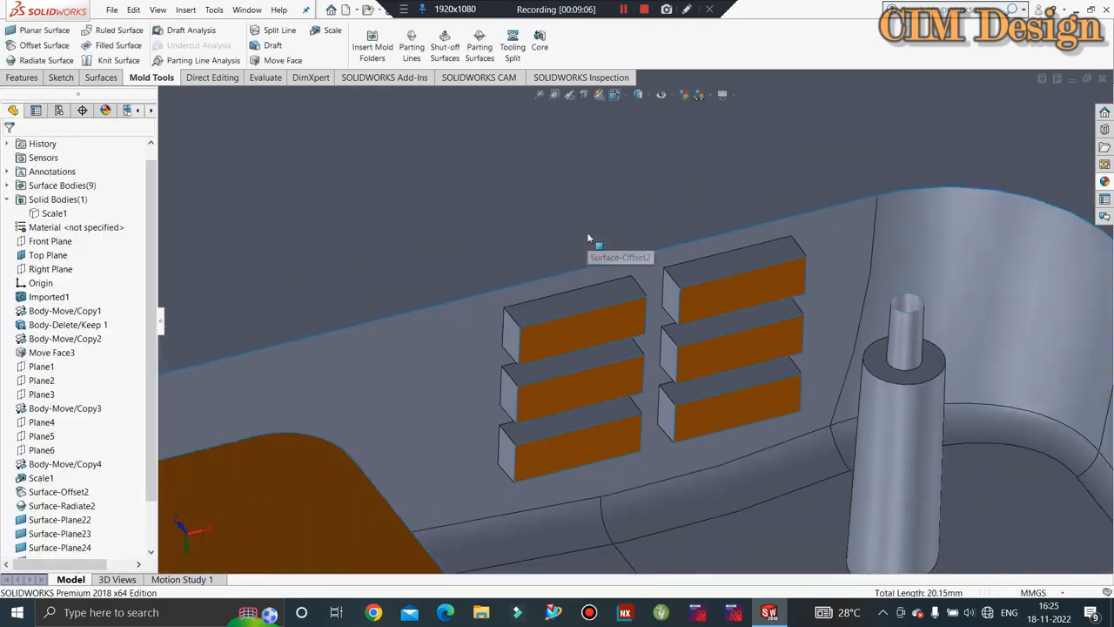
scroll(539, 192, up, 3)
middle_drag(522, 180, 634, 287)
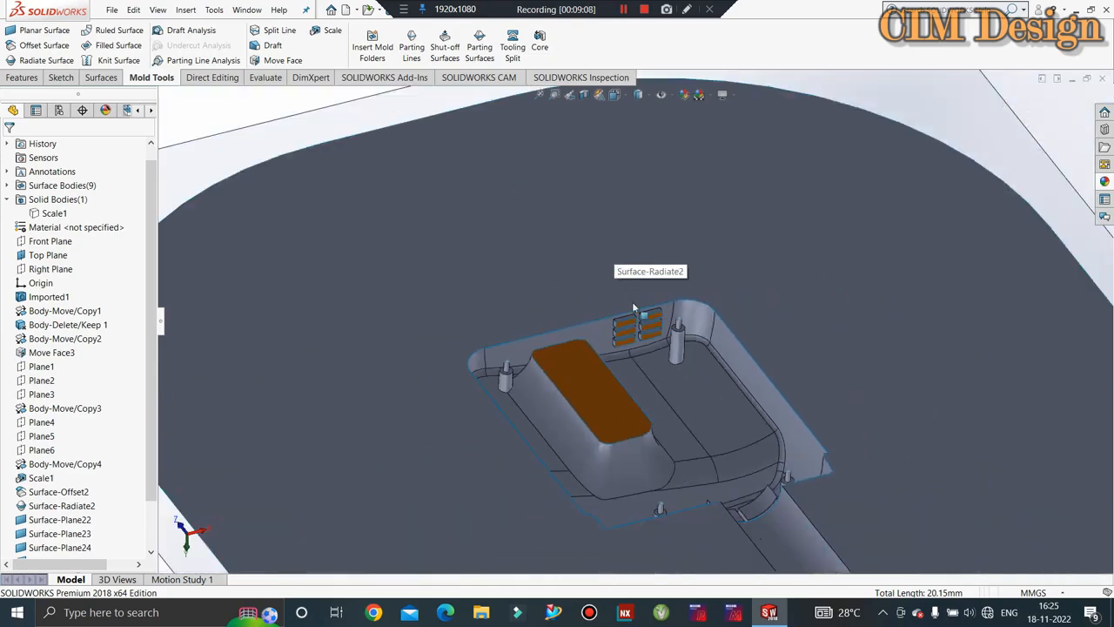
middle_drag(731, 477, 610, 292)
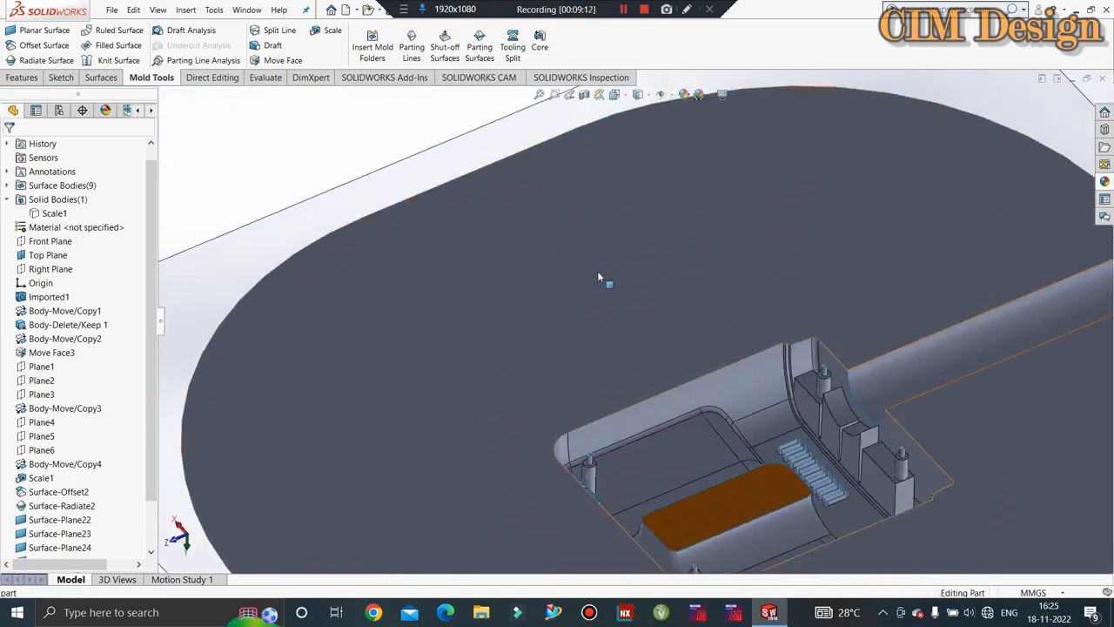
scroll(598, 279, up, 3)
scroll(639, 394, down, 5)
scroll(640, 394, down, 2)
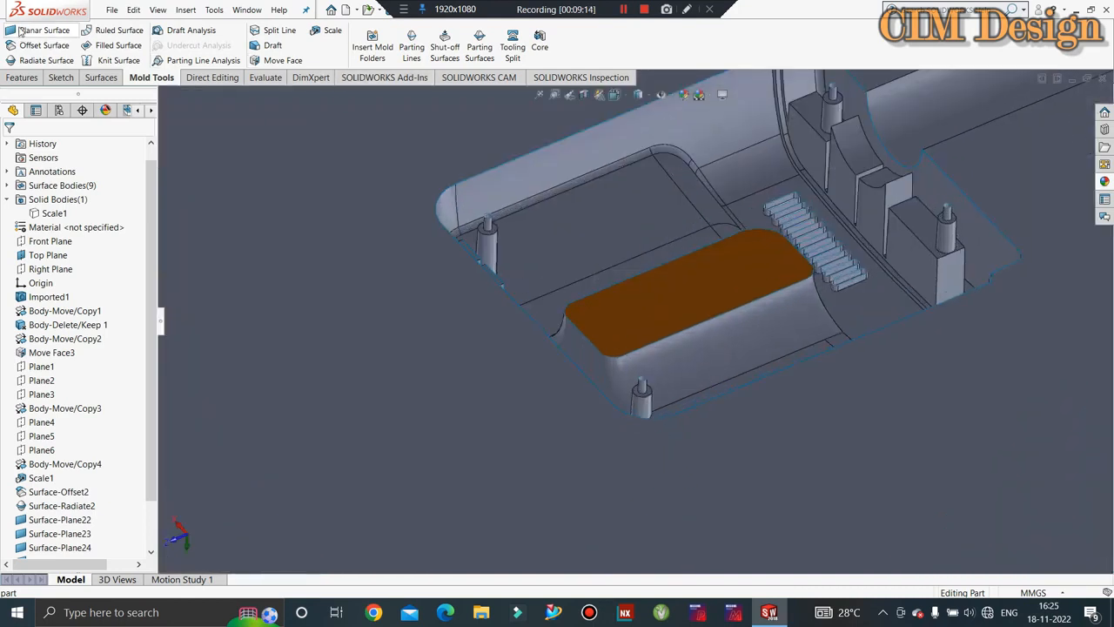
key(Return)
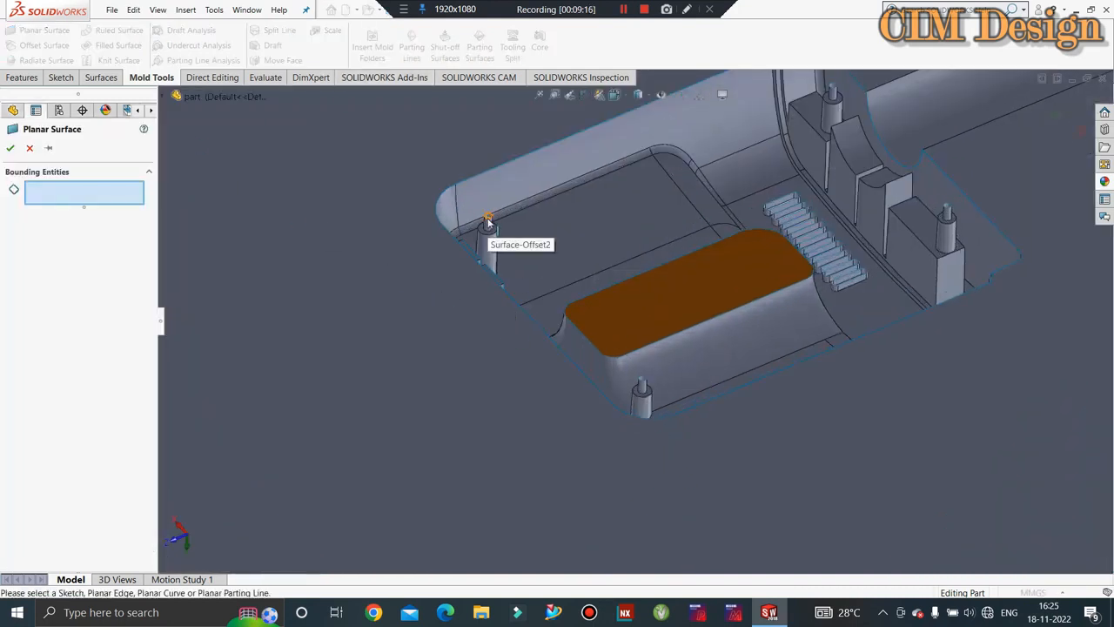
click(488, 217)
click(10, 150)
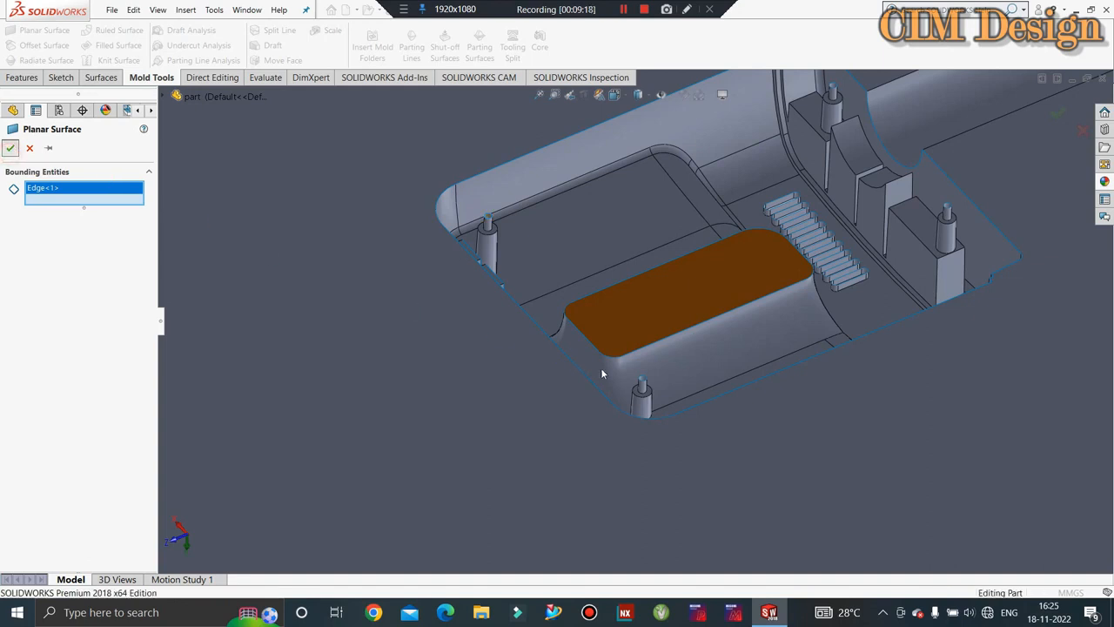
- Create planar surfaces over the circular tips of the corner boss beside the handle opening and the block-mounted boss near the notched parting edge
key(Return)
click(643, 381)
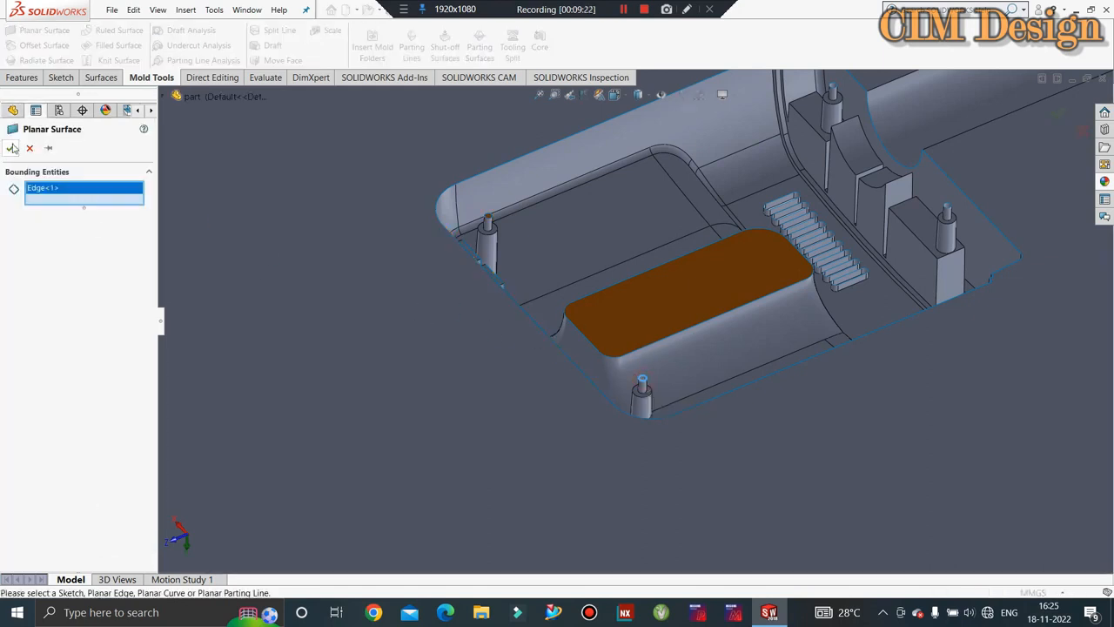
click(11, 148)
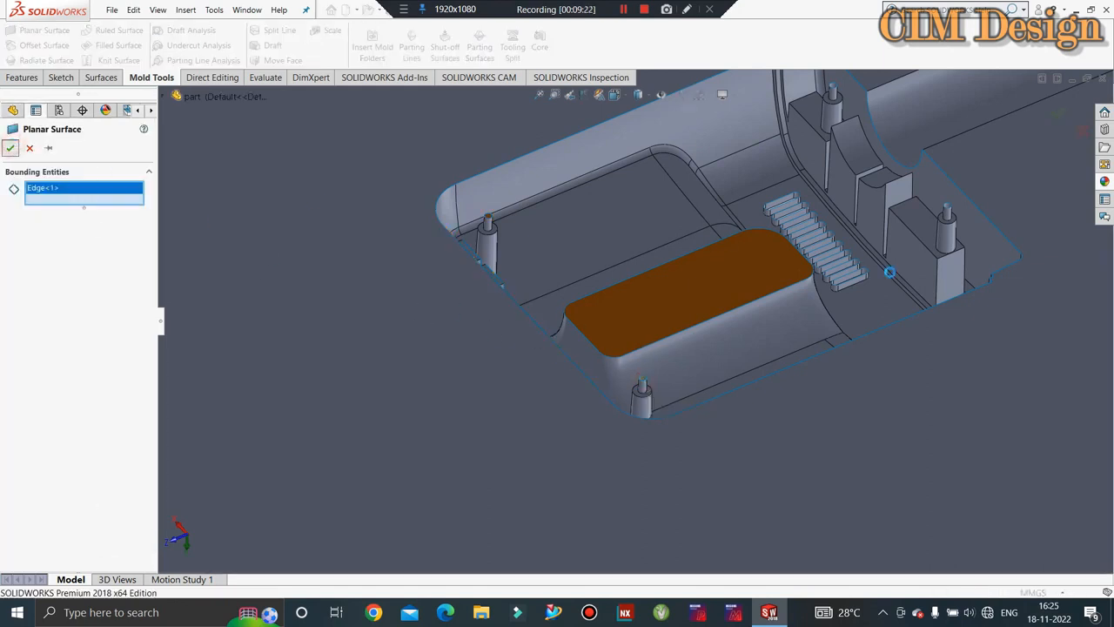
key(Return)
click(947, 211)
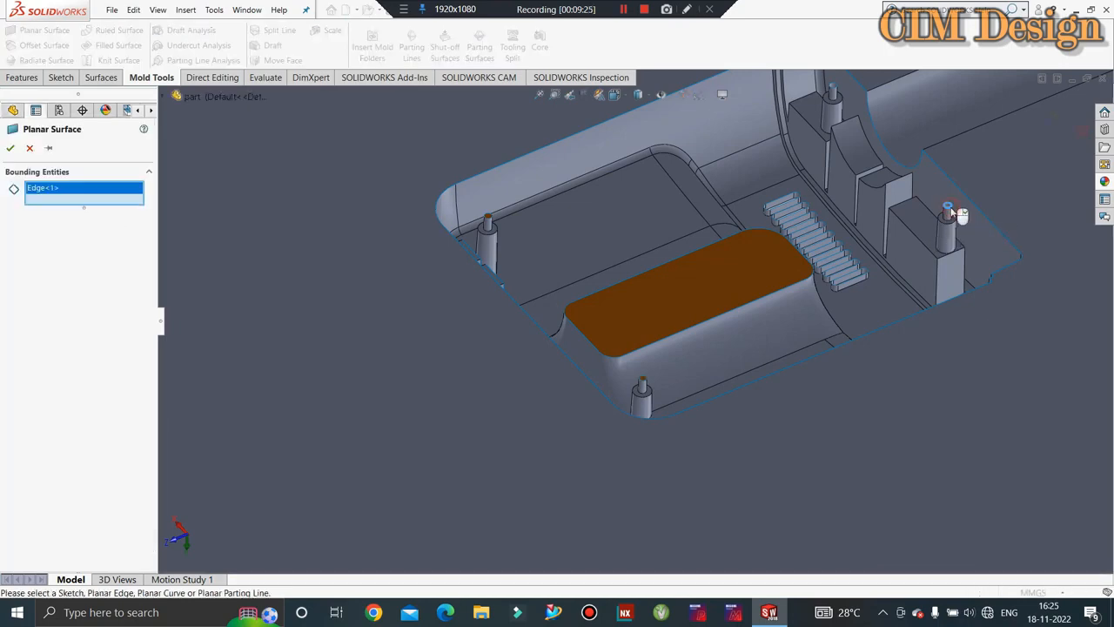
right_click(932, 252)
- Cap the remaining boss, on the rib block at the opposite end, with a planar surface from its circular tip edge
scroll(863, 180, up, 1)
scroll(810, 148, down, 3)
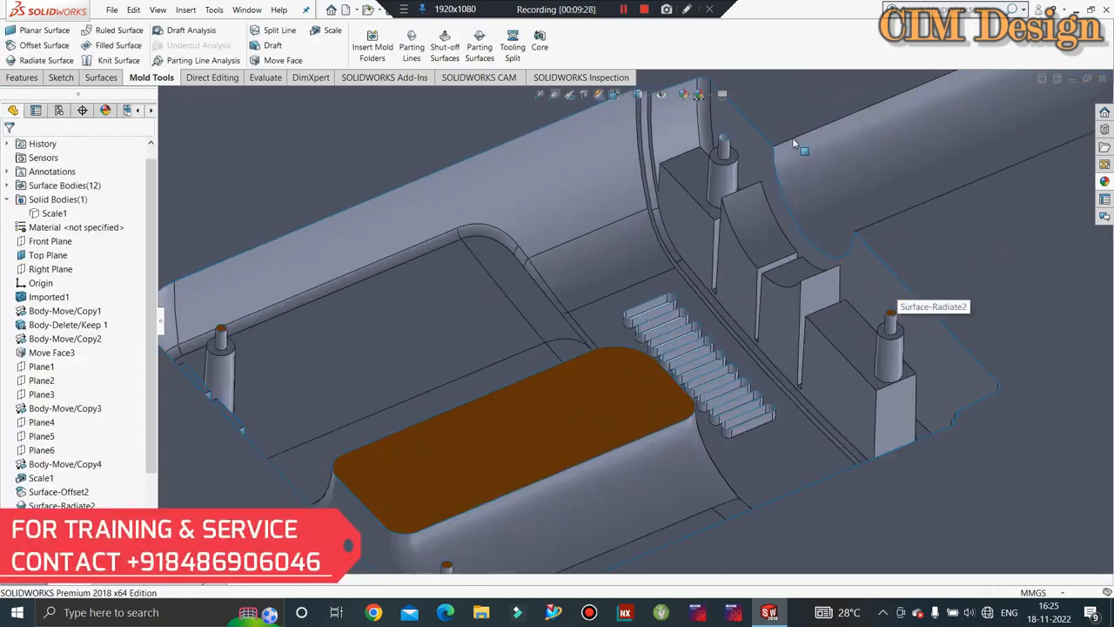
scroll(793, 138, down, 2)
key(Return)
click(703, 150)
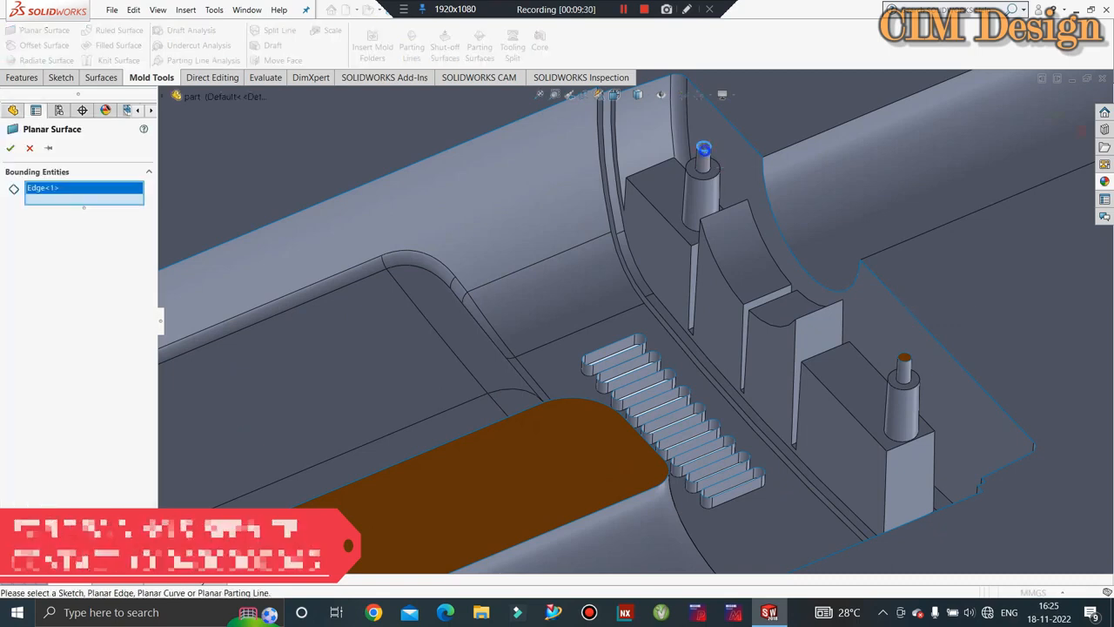
right_click(707, 152)
- Create a planar surface over the first rounded slot, at the row's end farthest from the notched parting edge, using its tangent edge loop
scroll(617, 427, down, 2)
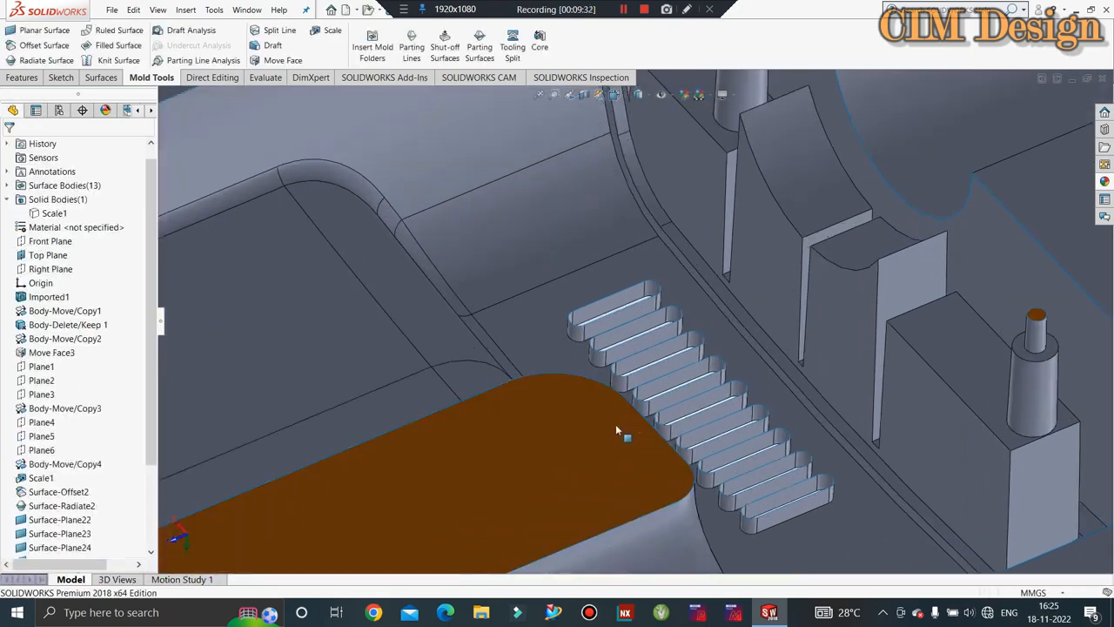
scroll(616, 430, down, 2)
key(Return)
right_click(579, 270)
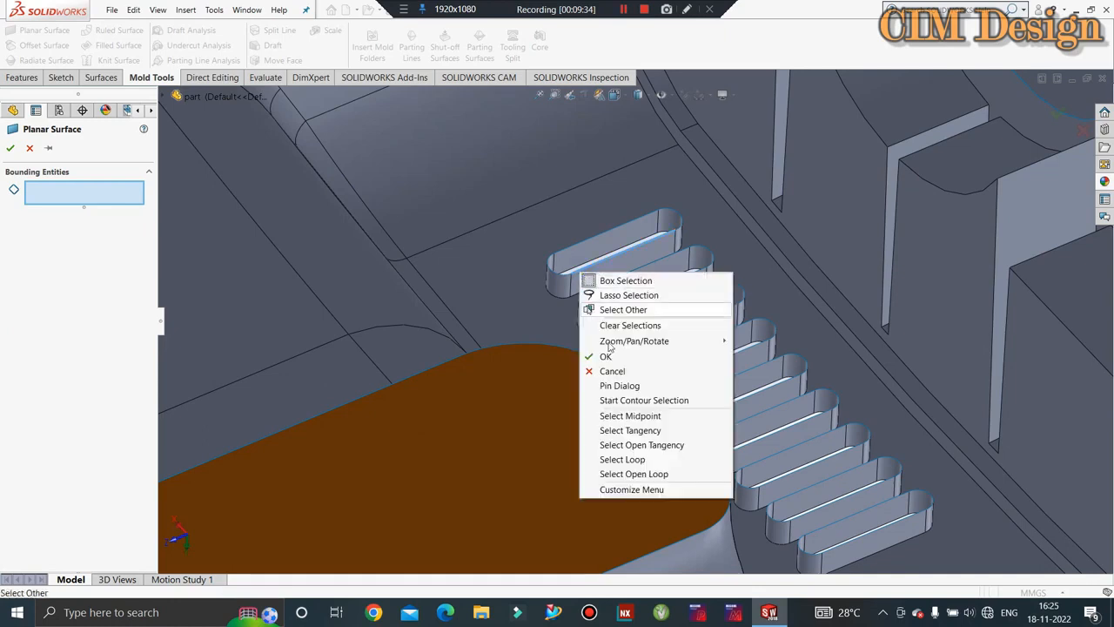
click(632, 430)
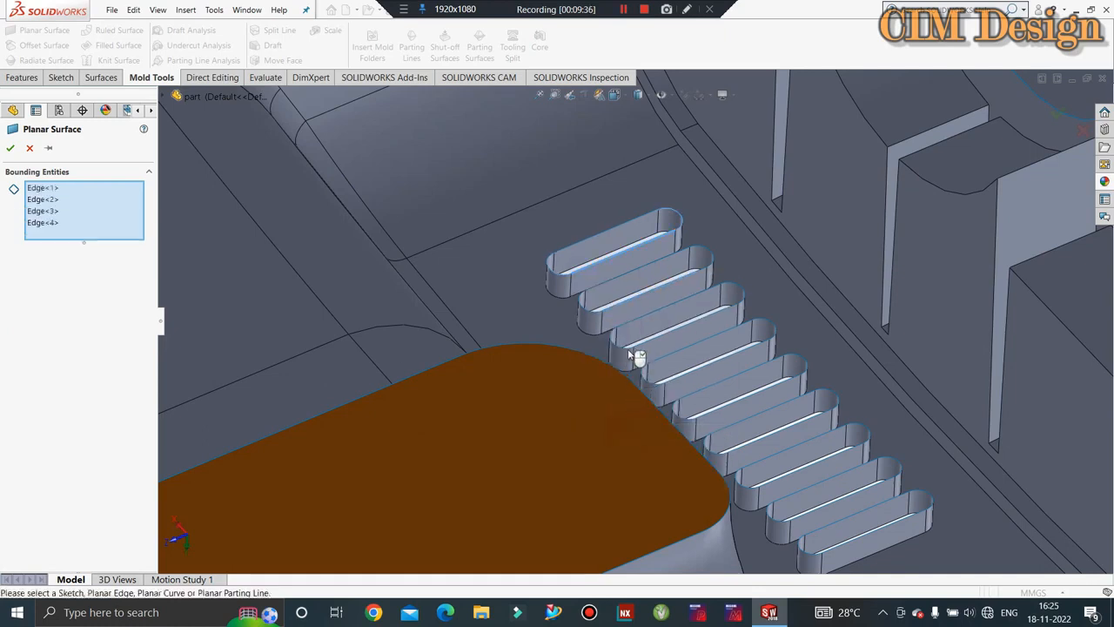
right_click(627, 296)
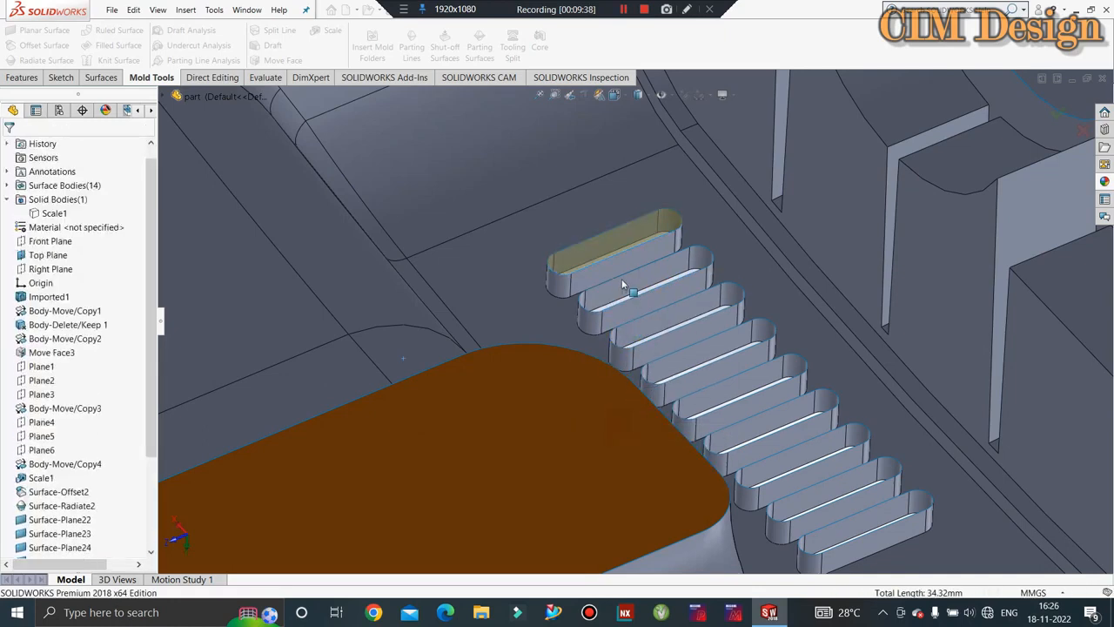
- Close the second rounded slot in the row with a planar surface, selecting its four edges by tangency
key(Return)
click(626, 283)
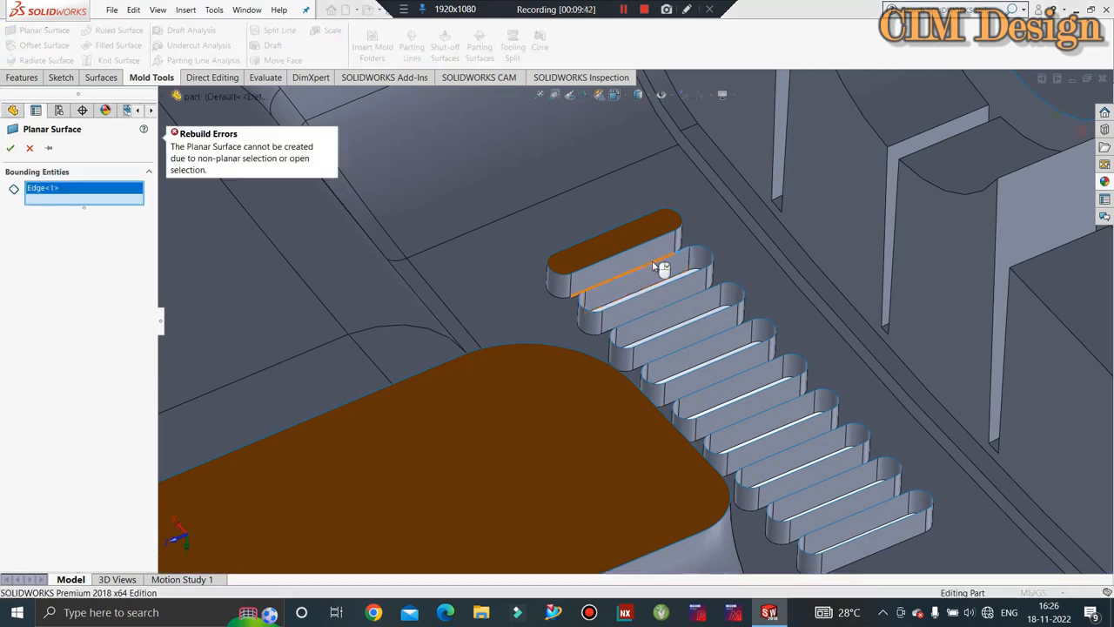
right_click(702, 253)
click(749, 391)
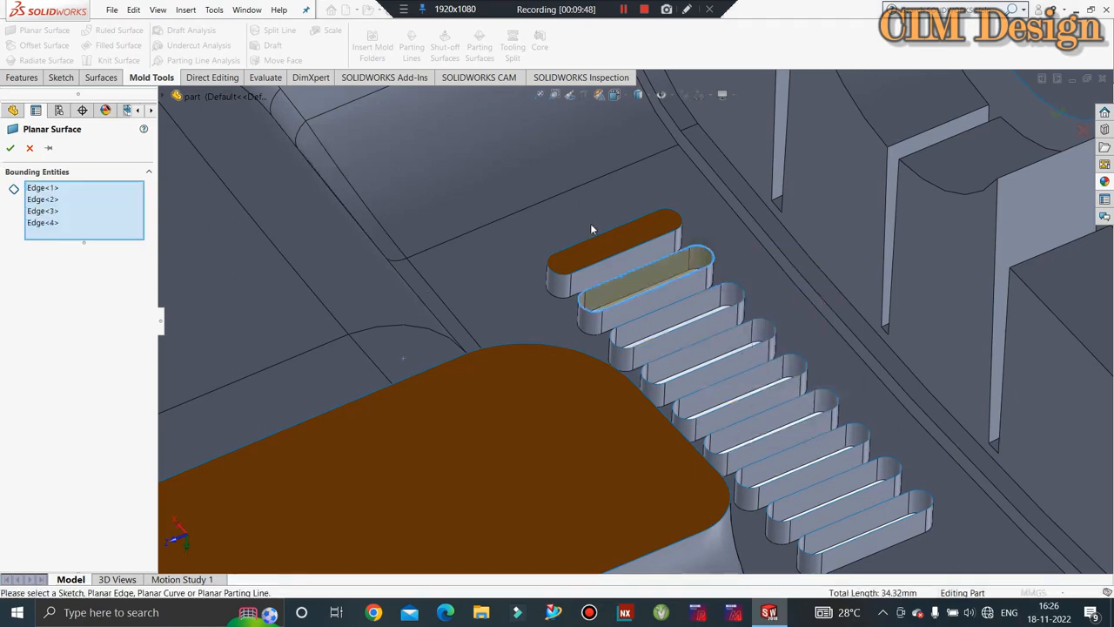
click(10, 148)
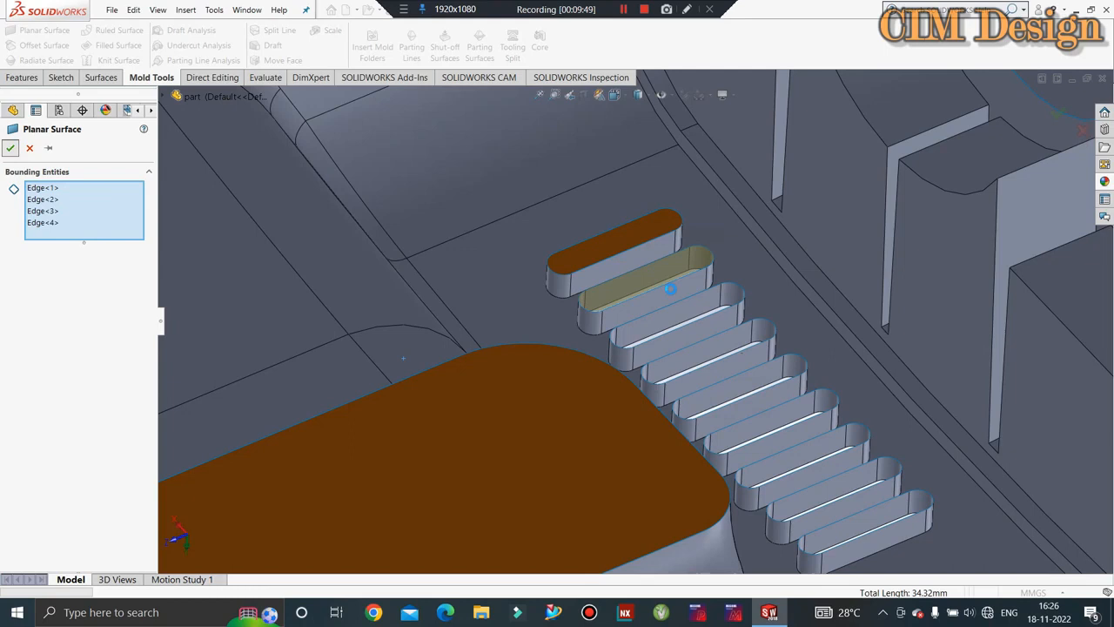
- Close the third rounded slot in the row with a planar surface from its tangent edges
right_click(733, 286)
click(784, 428)
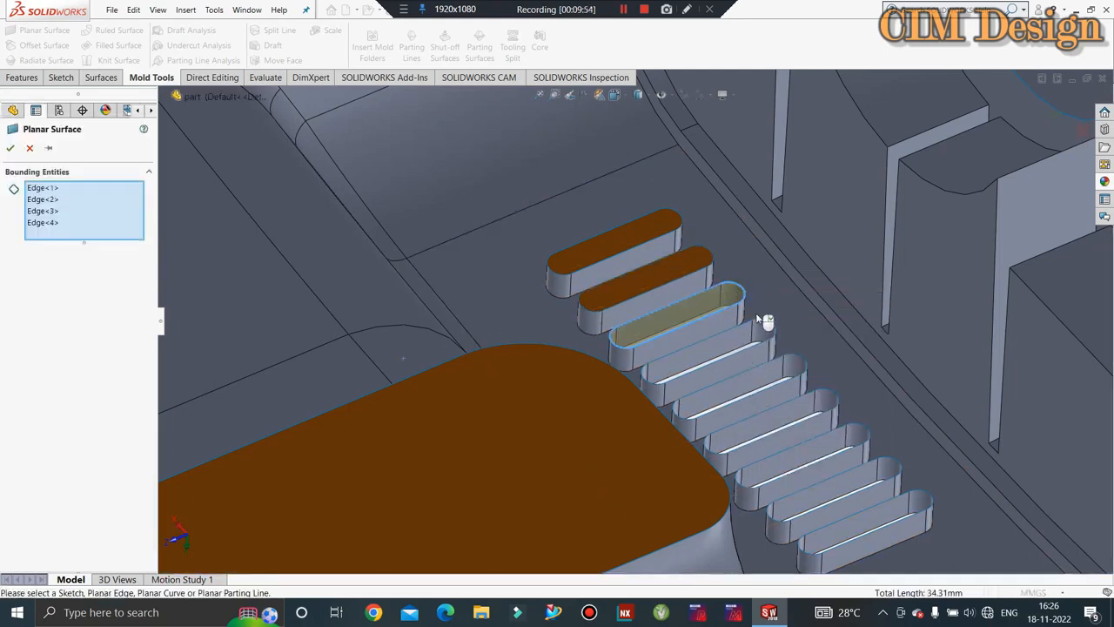
right_click(763, 326)
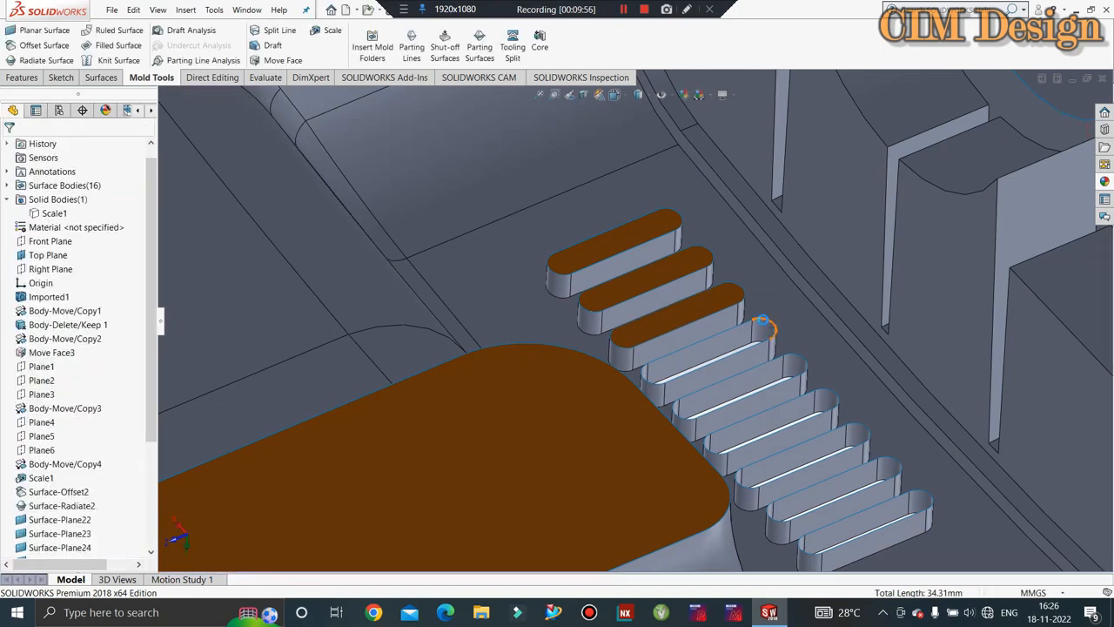
- Close the fourth rounded slot in the row with a planar surface, picking its four upper edges individually
right_click(764, 326)
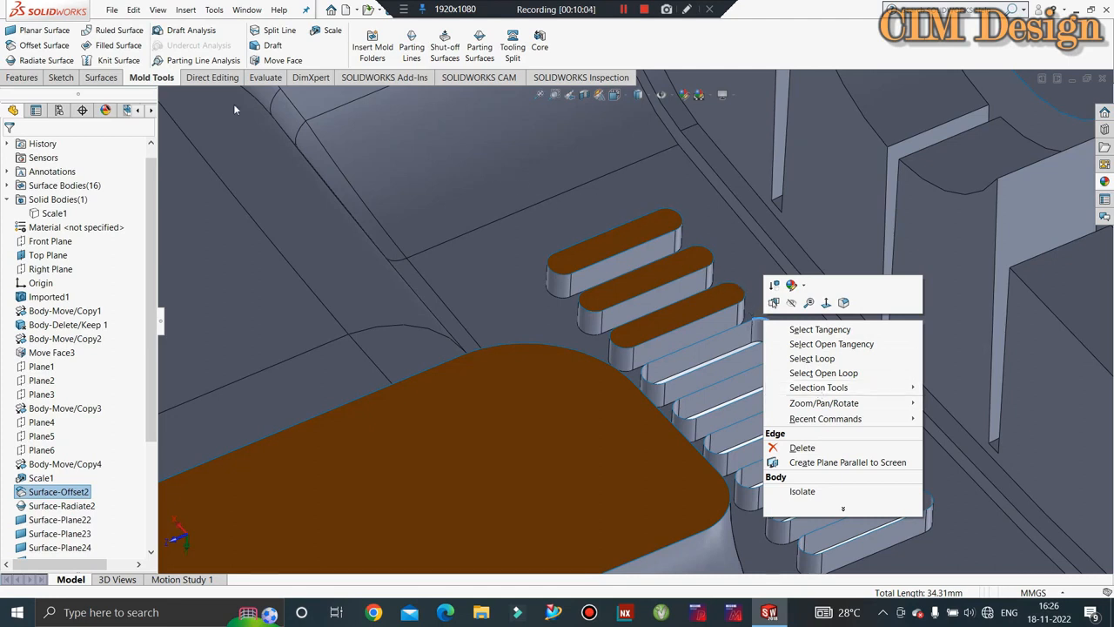
click(43, 31)
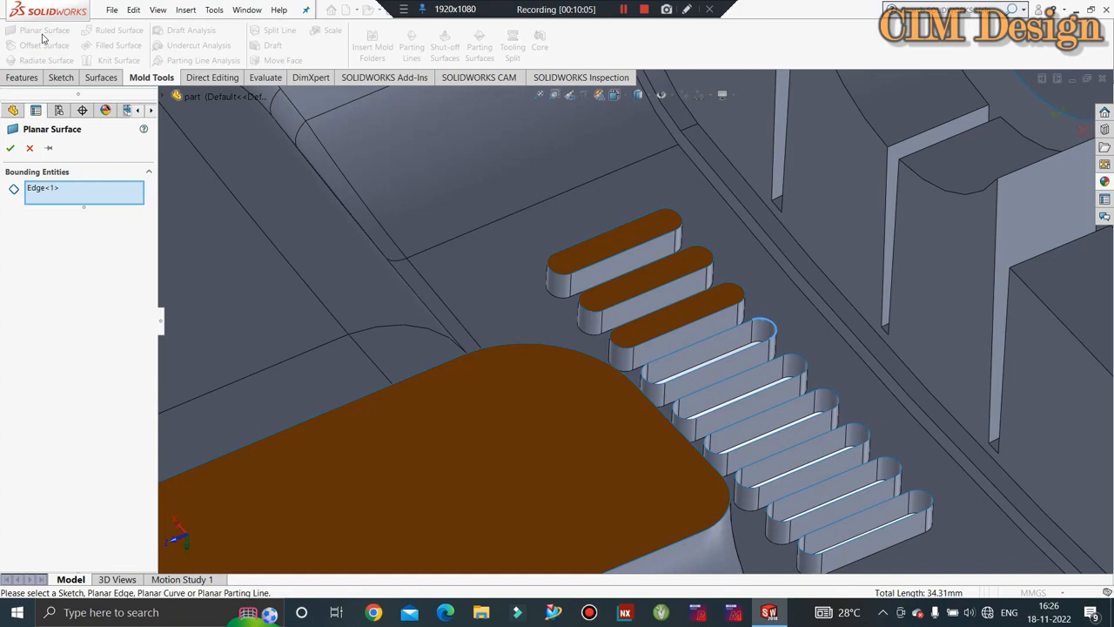
right_click(767, 324)
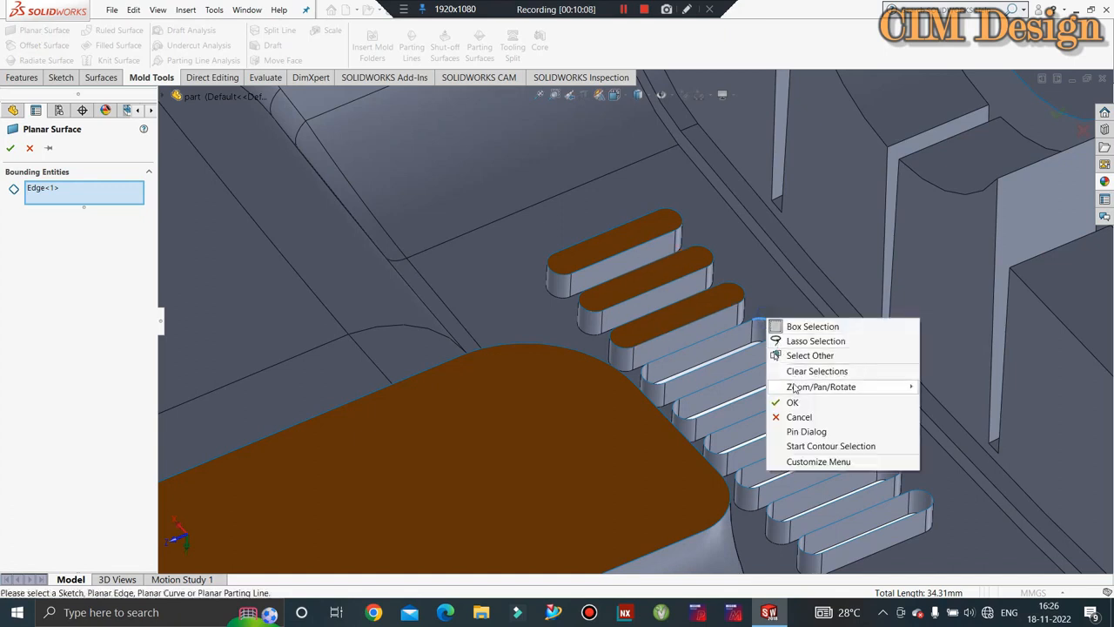
click(737, 326)
click(738, 326)
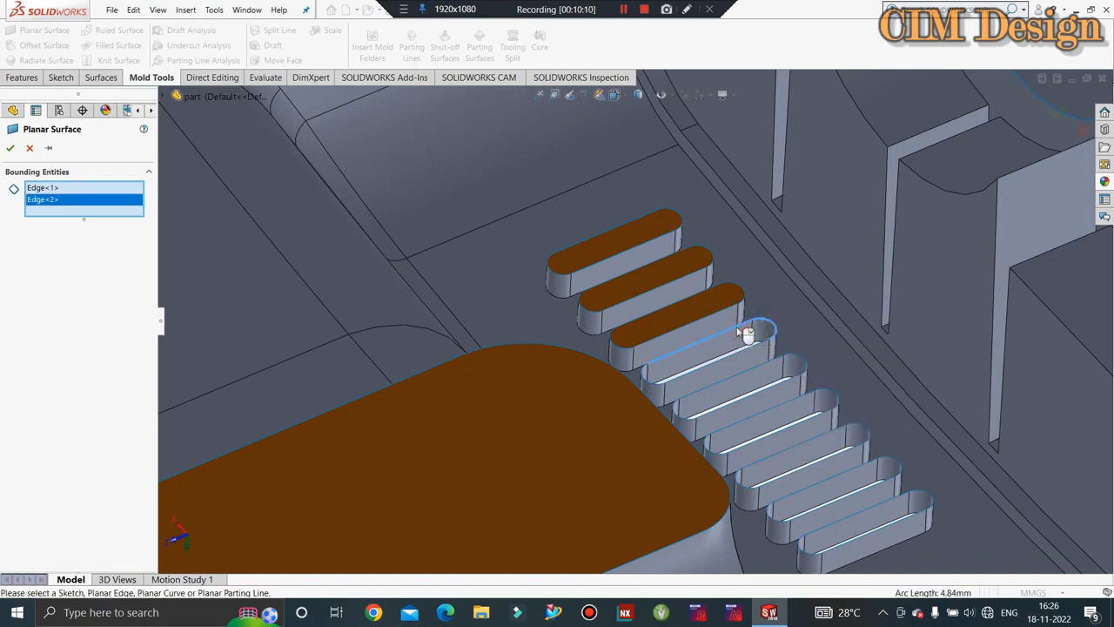
click(645, 380)
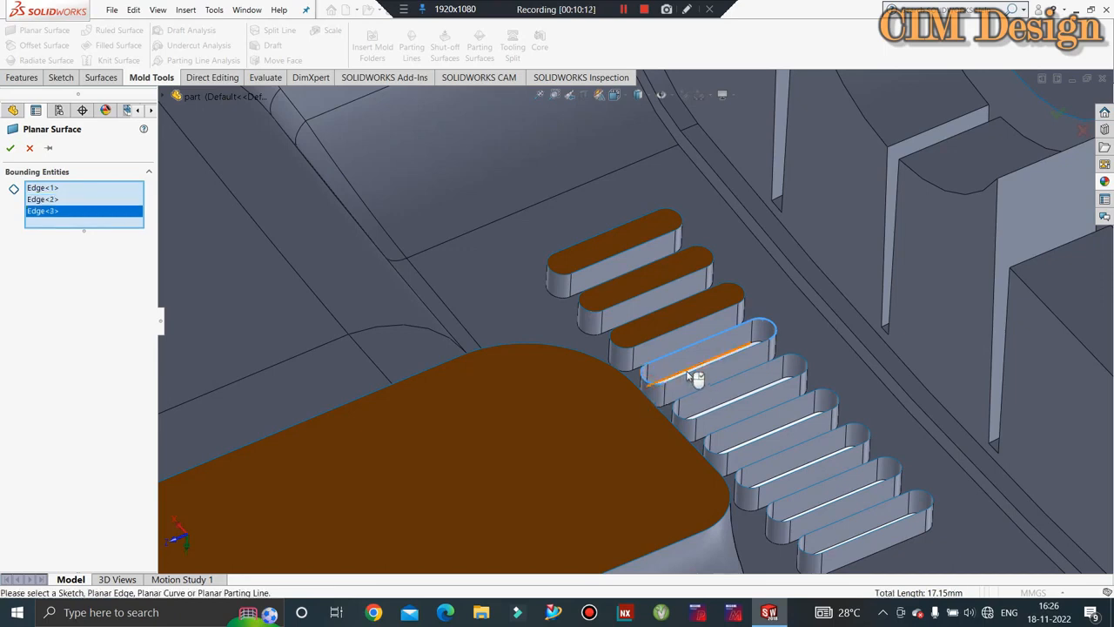
click(695, 382)
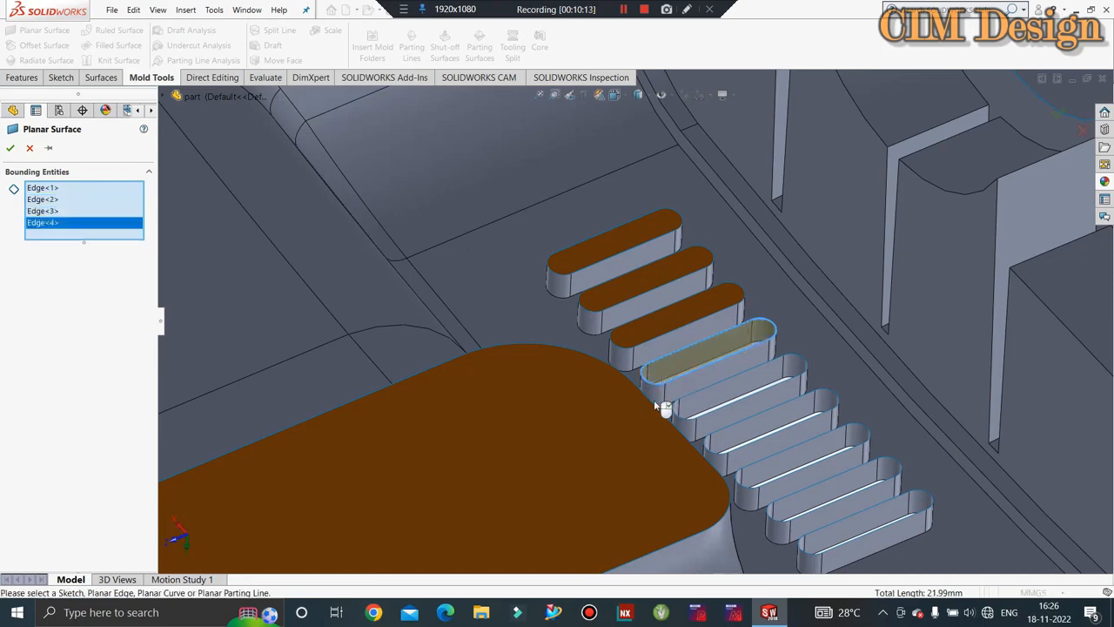
click(10, 149)
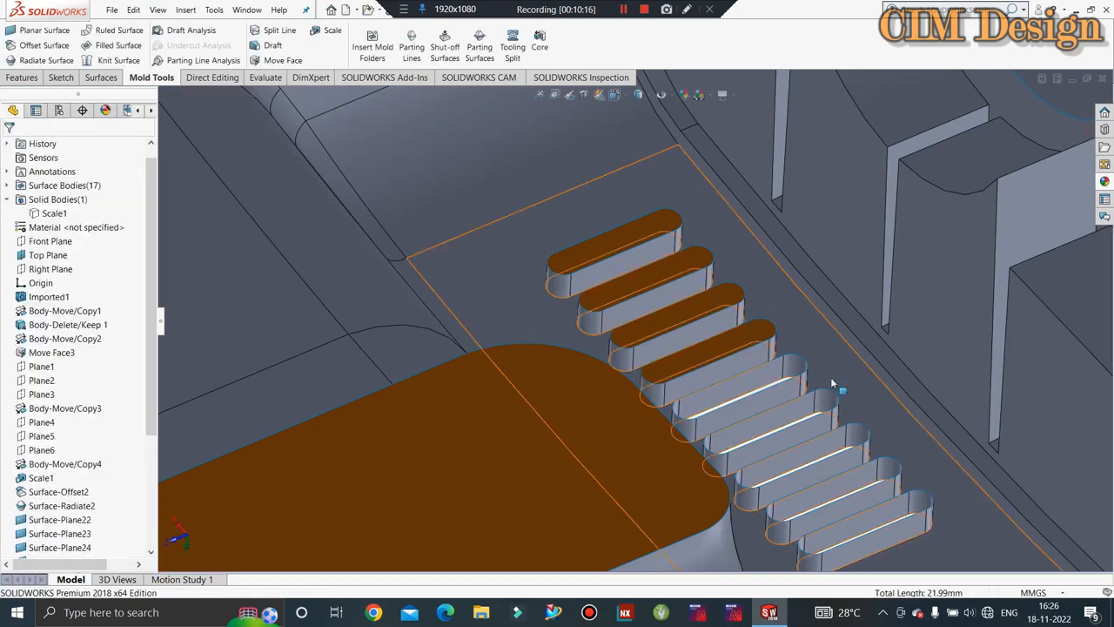
- Close the fifth rounded slot in the row with a planar surface, selecting its rim edges by tangency
key(Return)
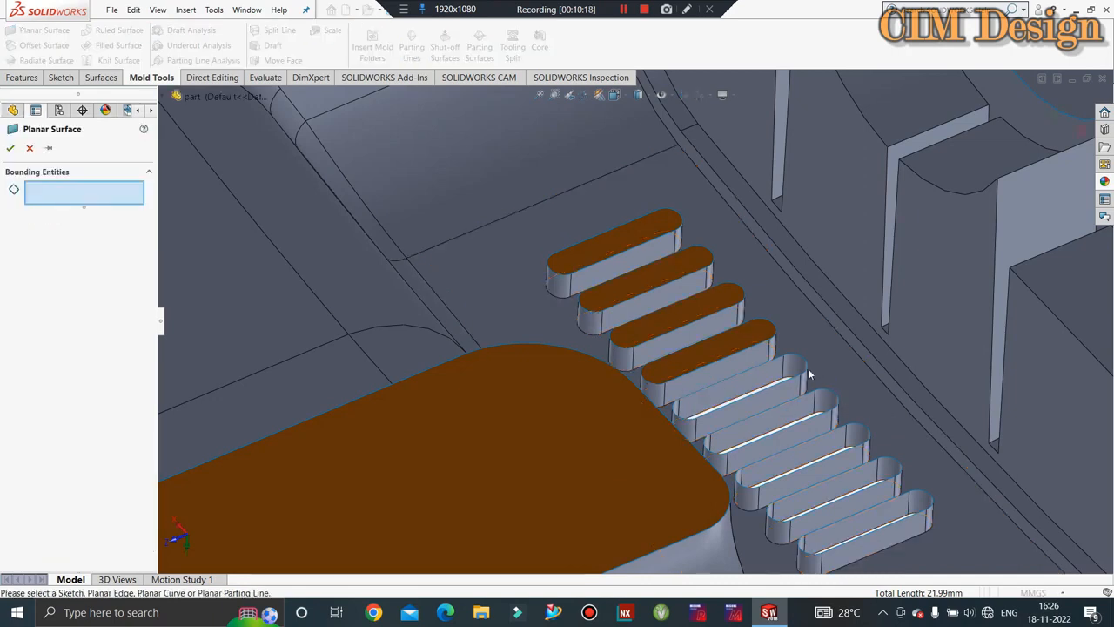
right_click(802, 362)
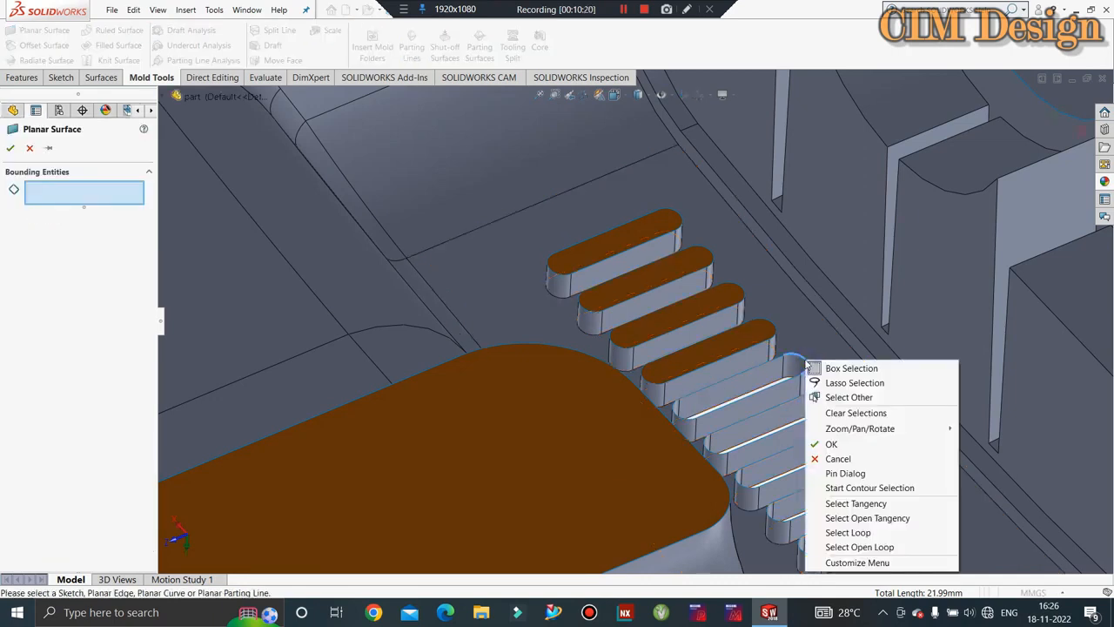
click(862, 504)
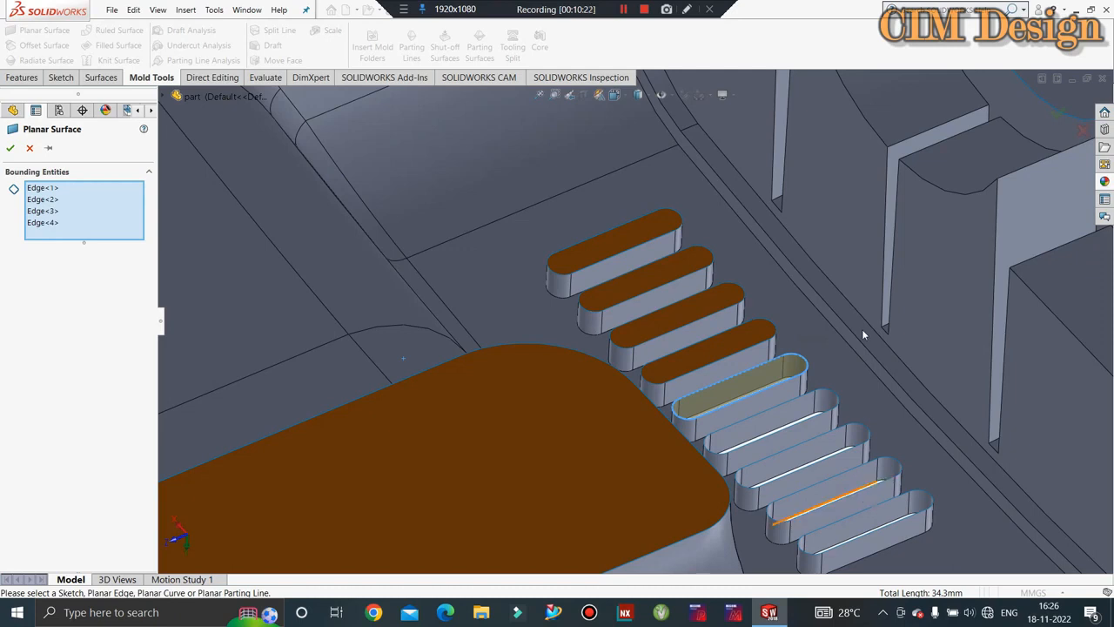
click(17, 149)
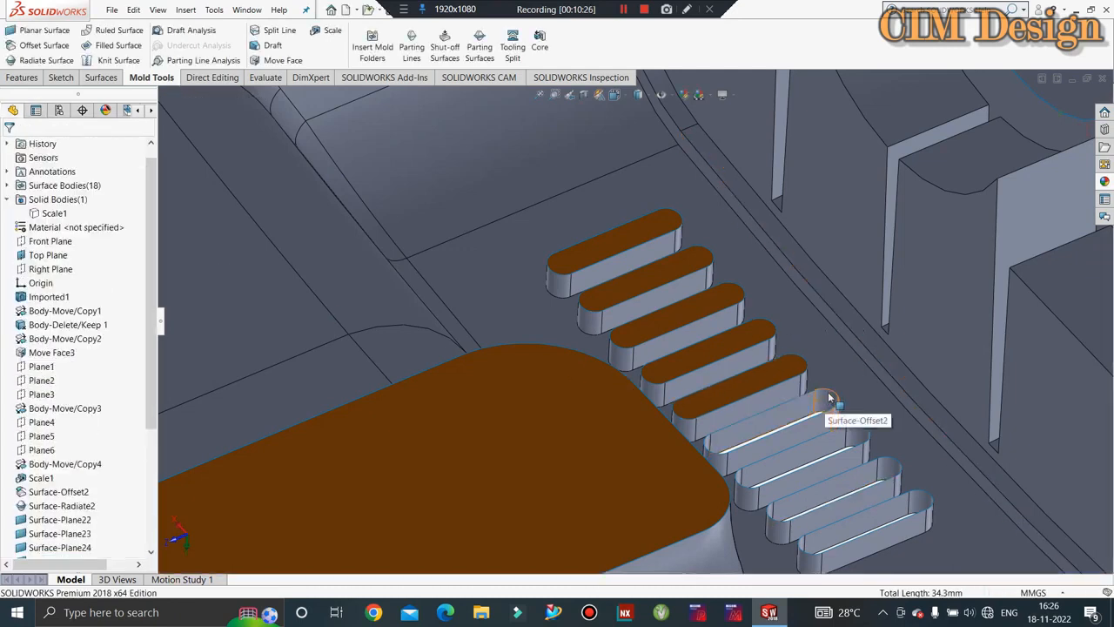
- Create a planar surface over the sixth rounded slot in the row from its tangent edge loop
key(Return)
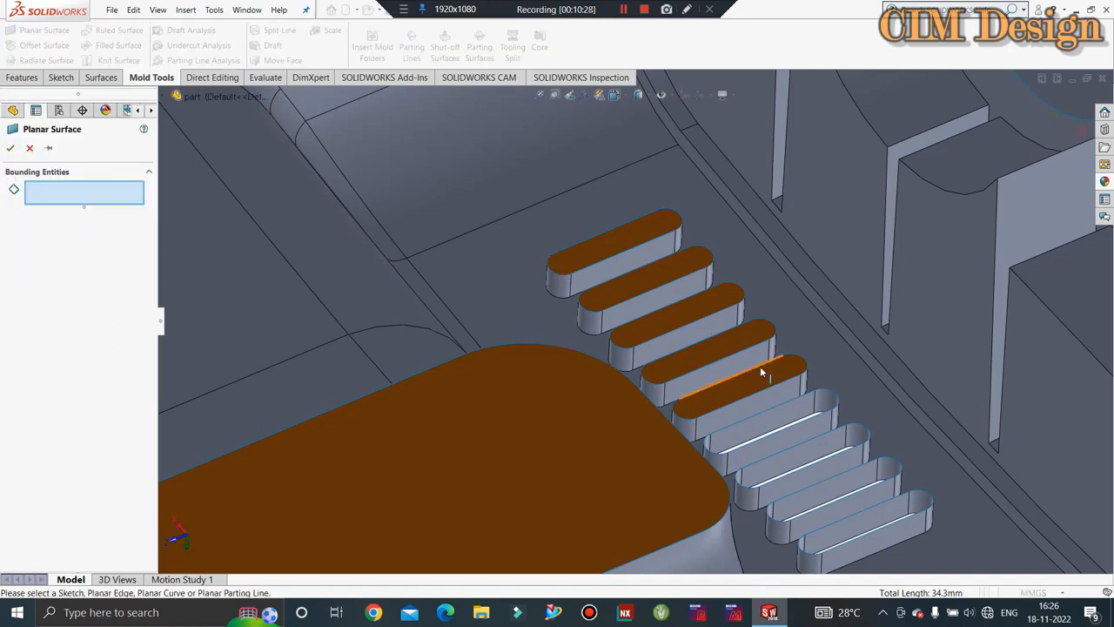
right_click(825, 393)
click(870, 323)
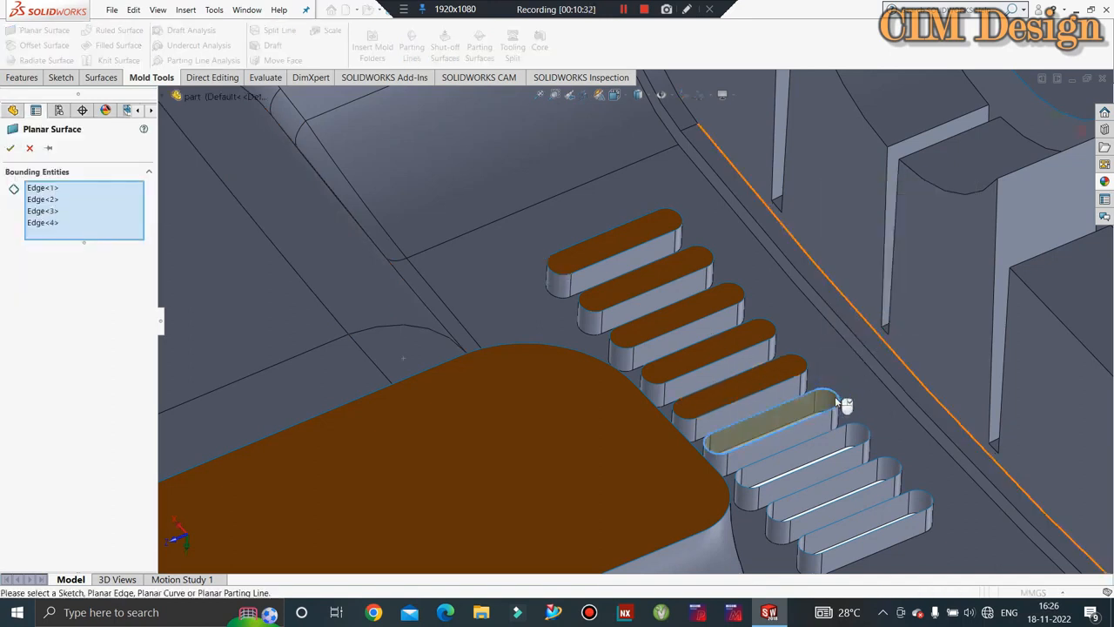
right_click(838, 402)
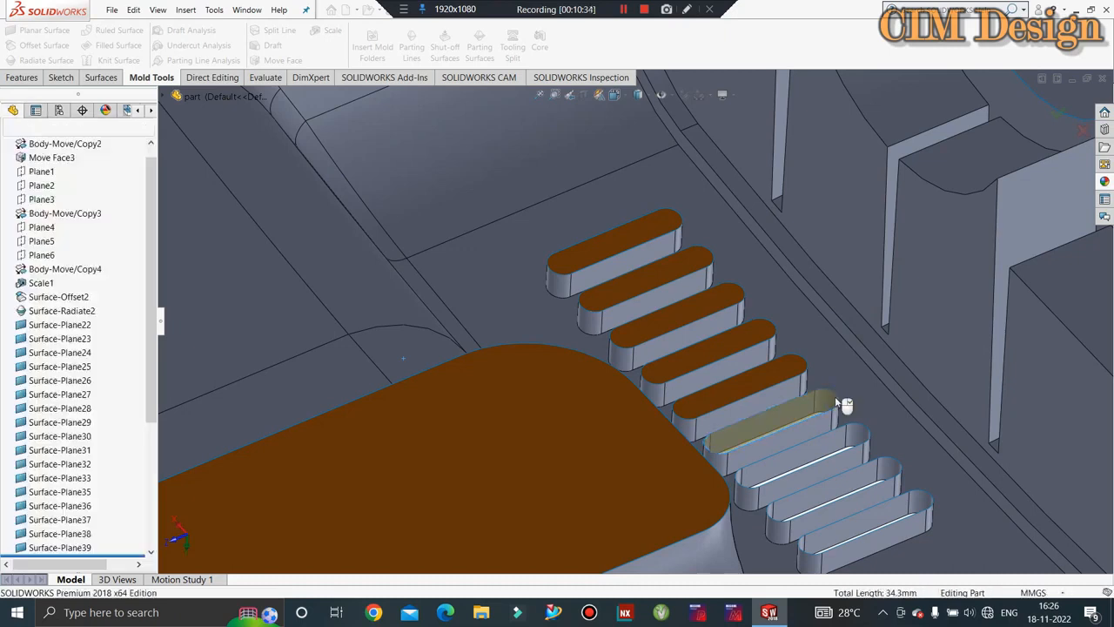
- Cap the seventh rounded slot in the row with a planar surface bounded by its tangent edges
key(Return)
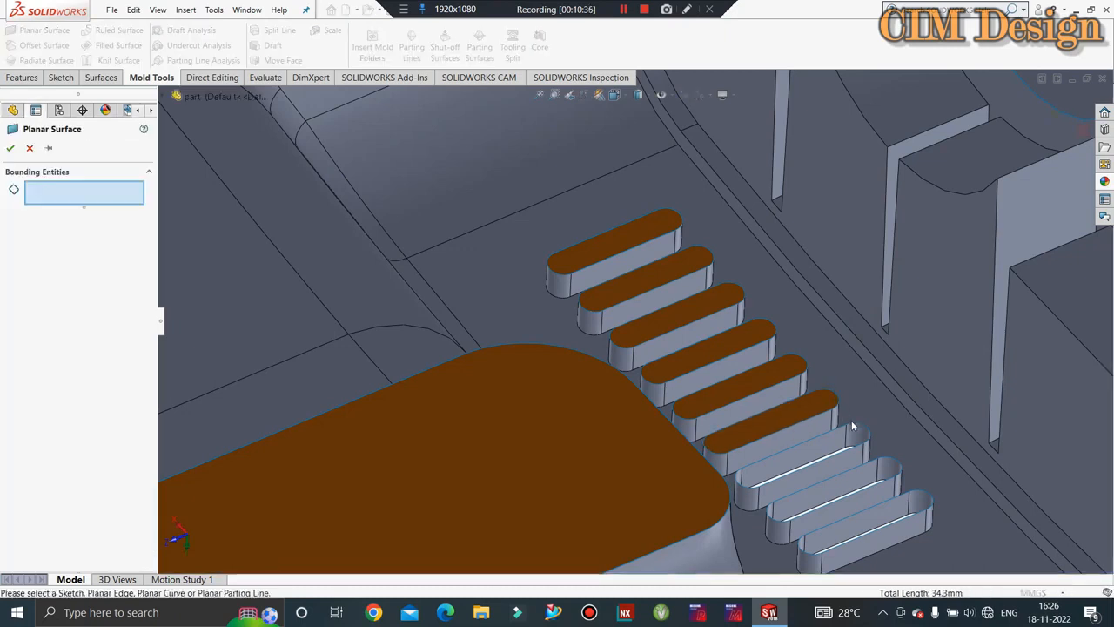
right_click(853, 428)
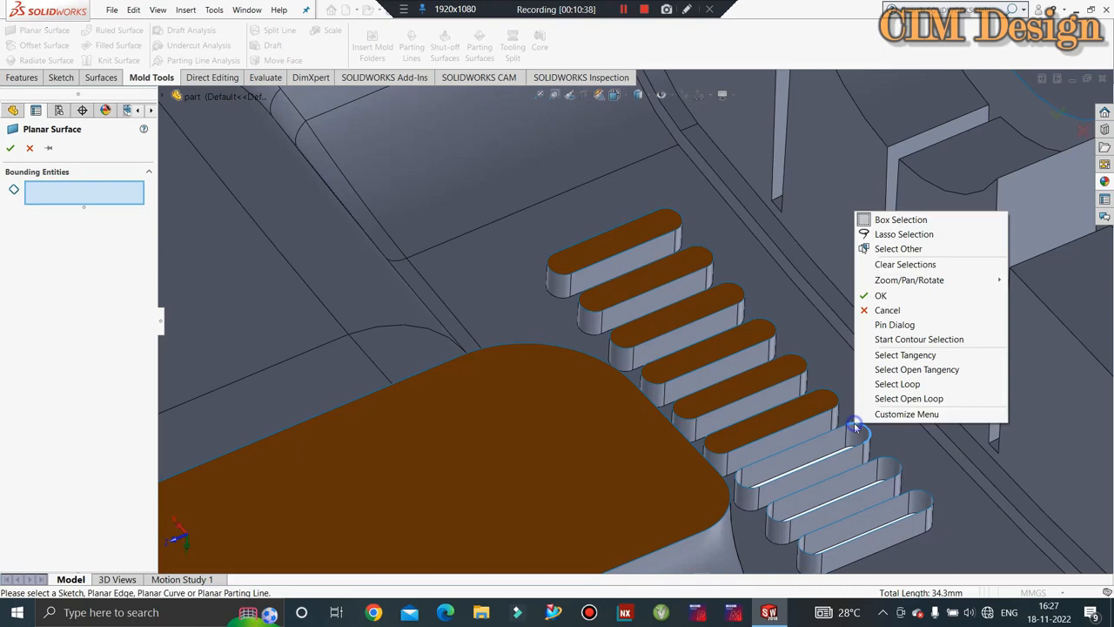
click(884, 355)
right_click(877, 366)
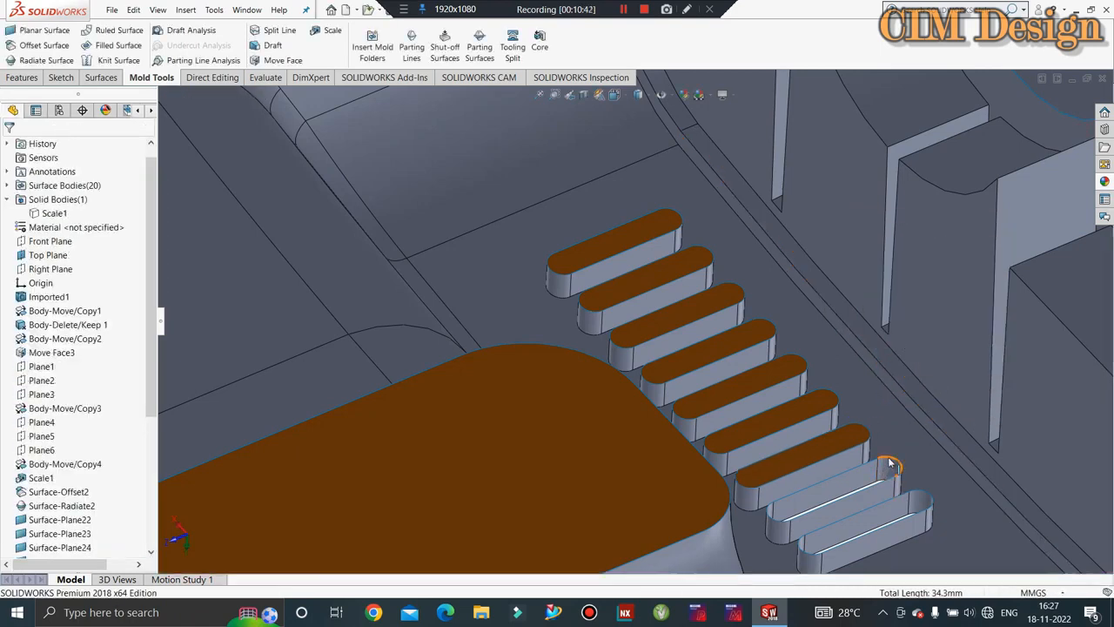
- Close the eighth rounded slot in the row with a planar surface built from its tangent edges
key(Return)
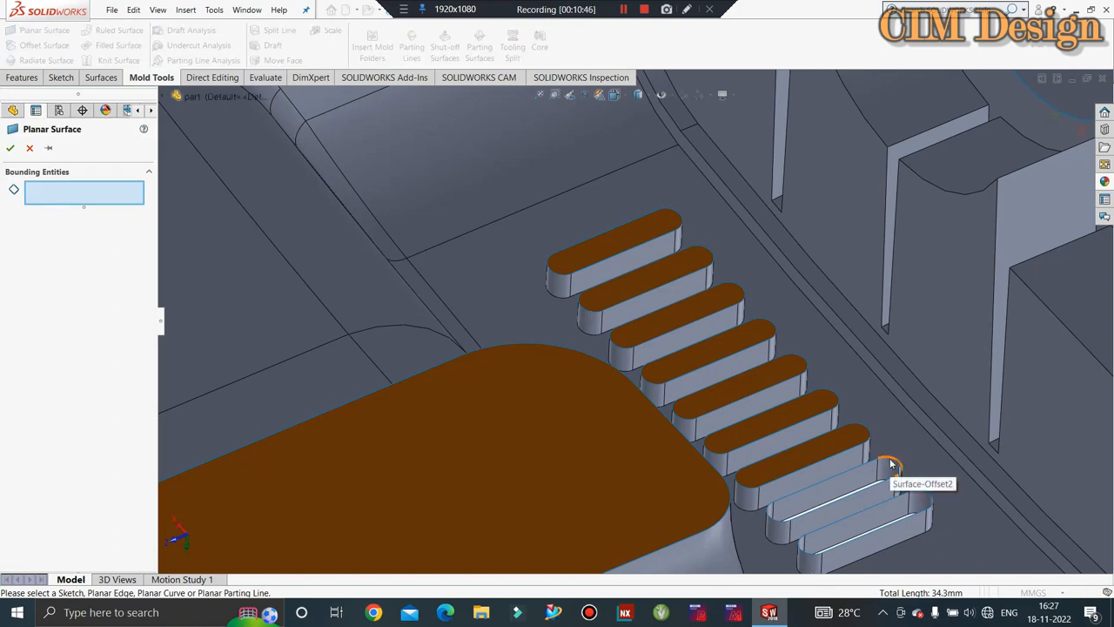
right_click(891, 464)
click(923, 392)
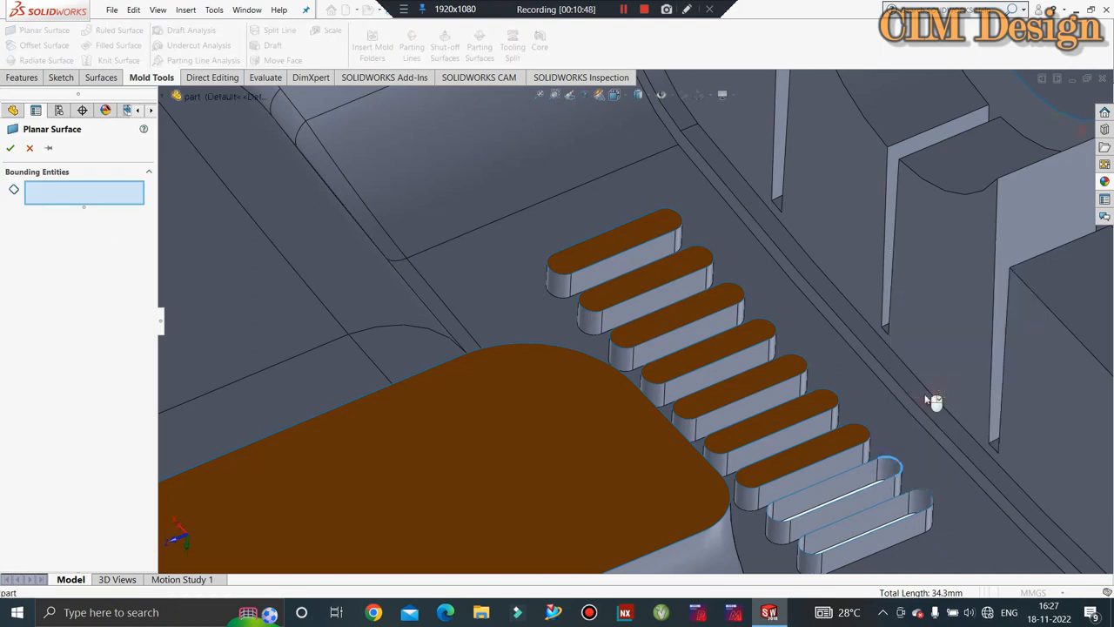
right_click(927, 396)
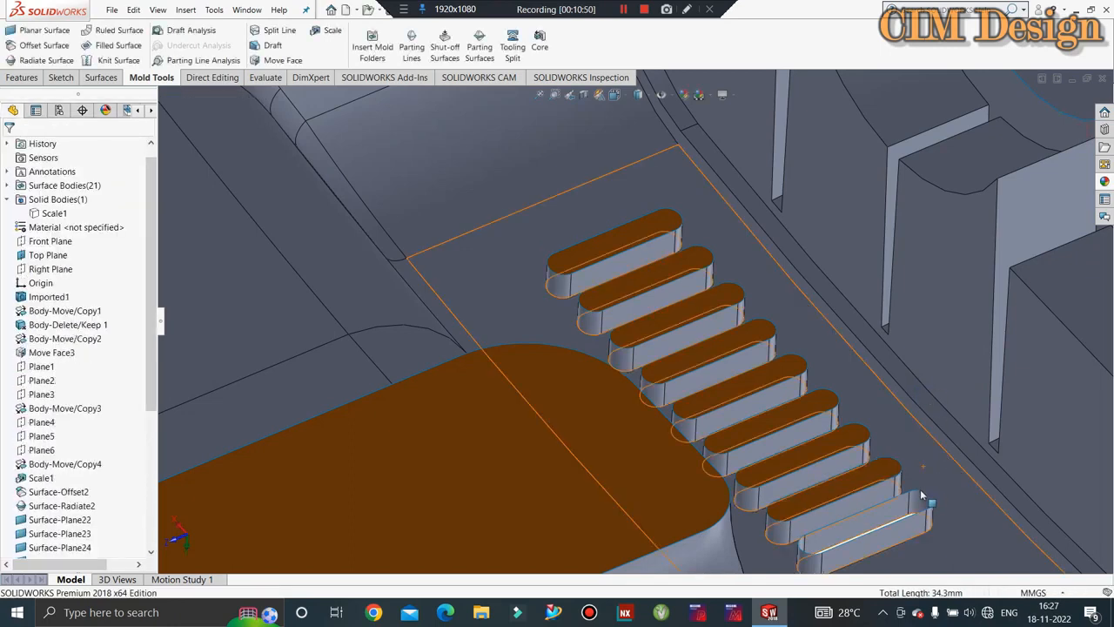
- Close the ninth and last rounded slot in the row with a planar surface, using its tangent edge loop
key(Return)
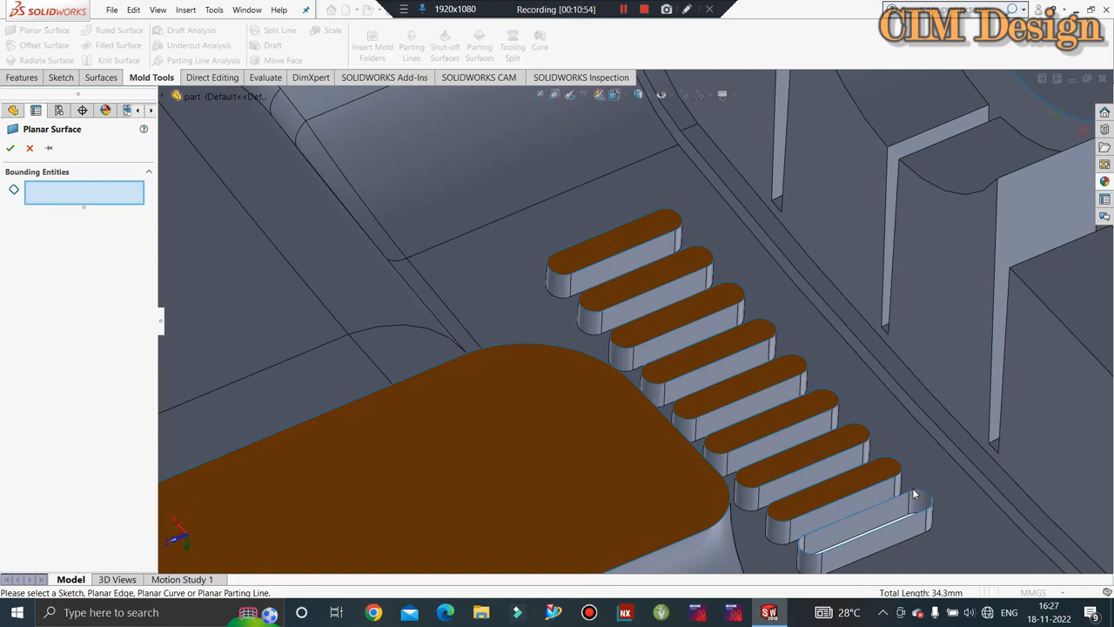
right_click(919, 496)
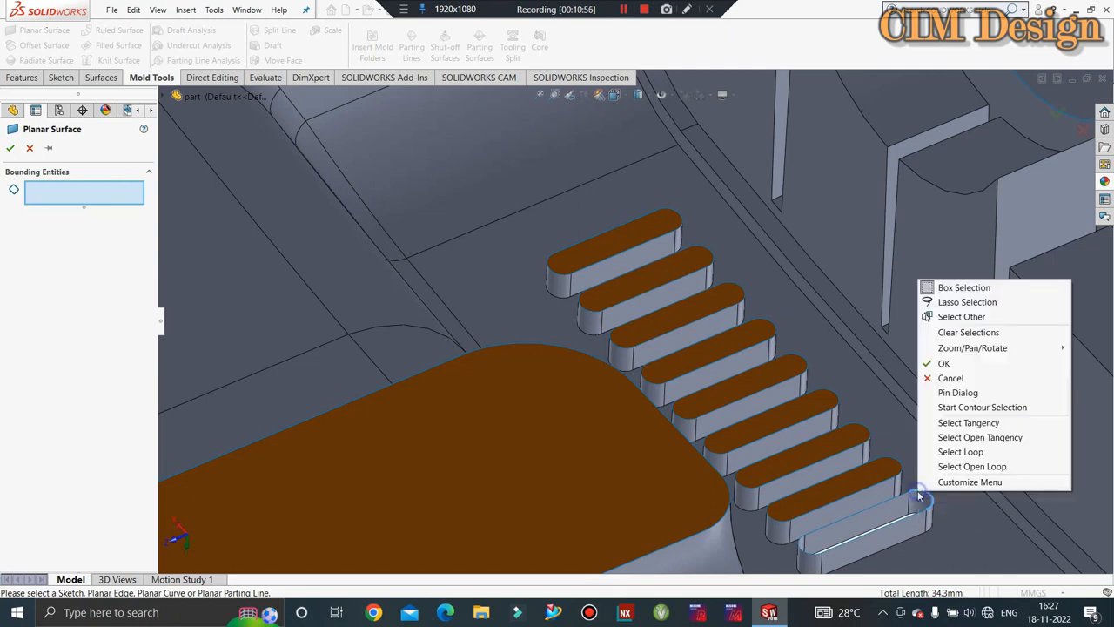
click(954, 424)
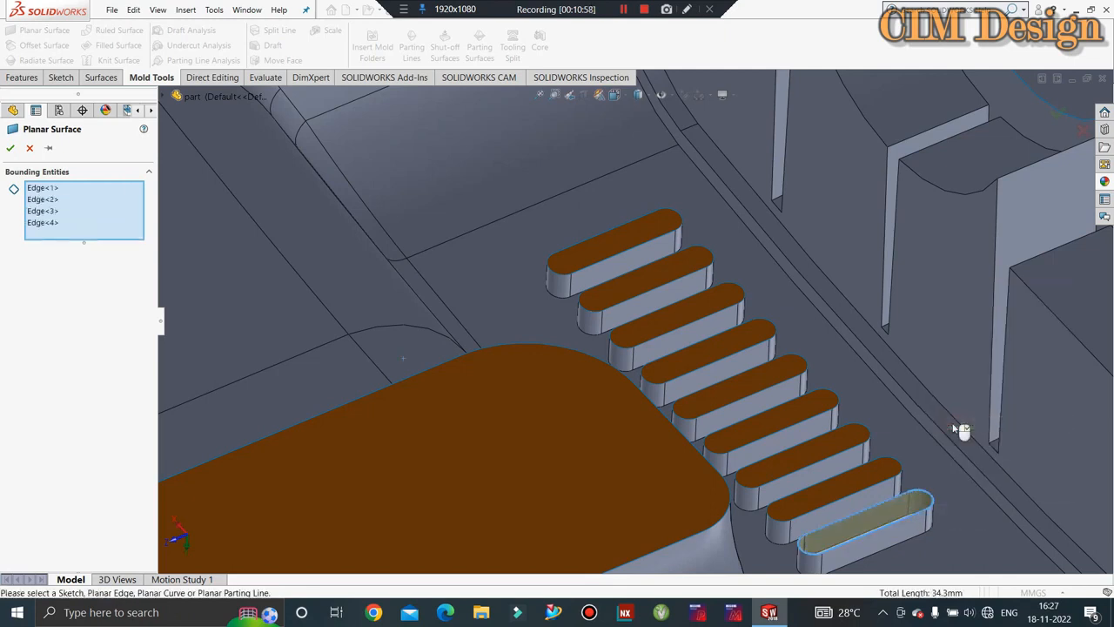
right_click(952, 423)
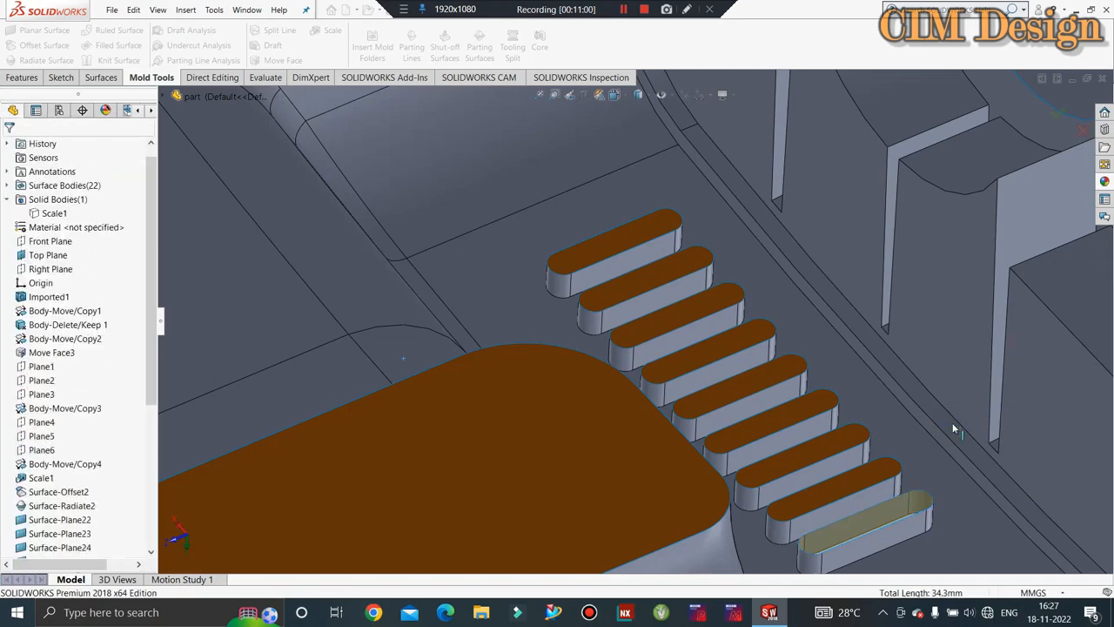
- Knit the part's offset surface with all the planar shut-off surfaces into one surface body, leaving out the radiate parting surface
scroll(793, 341, up, 3)
scroll(793, 341, up, 5)
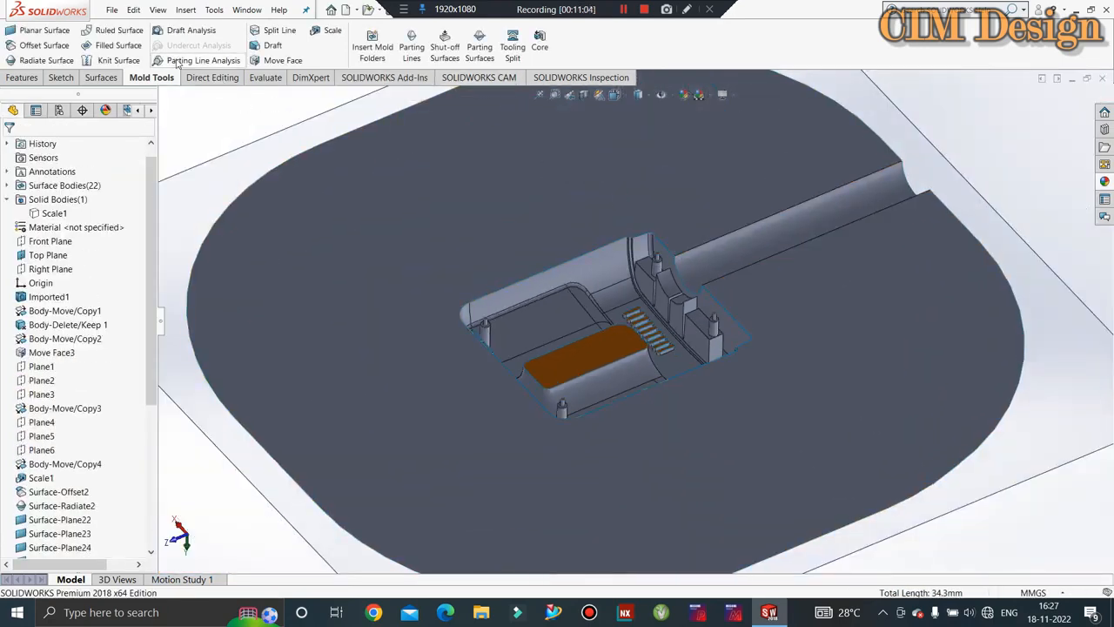
click(90, 61)
click(410, 256)
key(f)
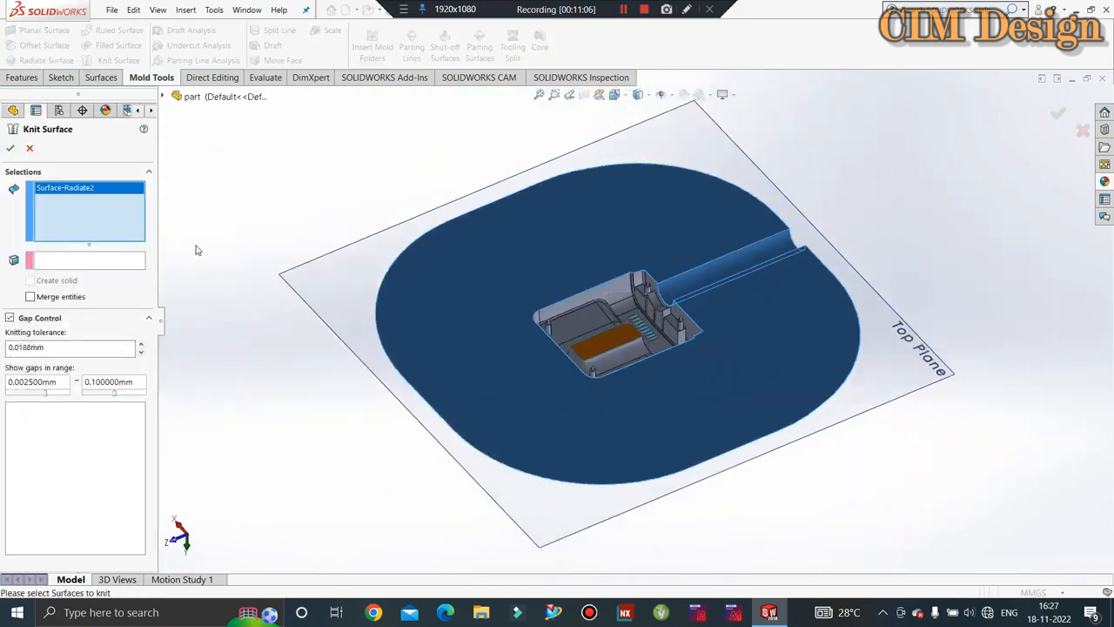
click(781, 258)
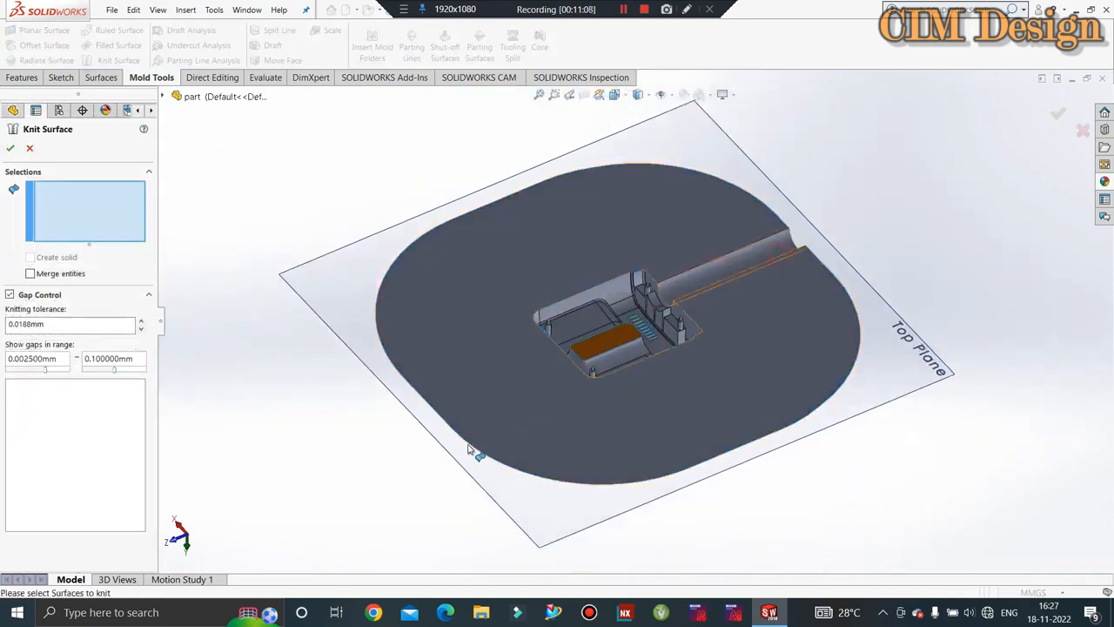
click(439, 260)
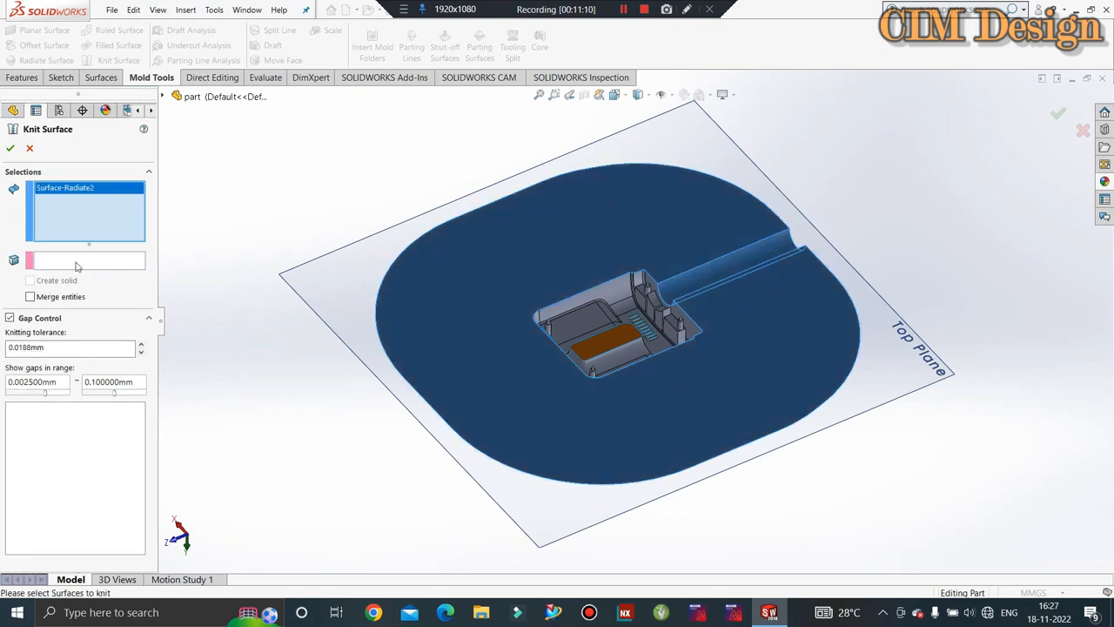
key(f)
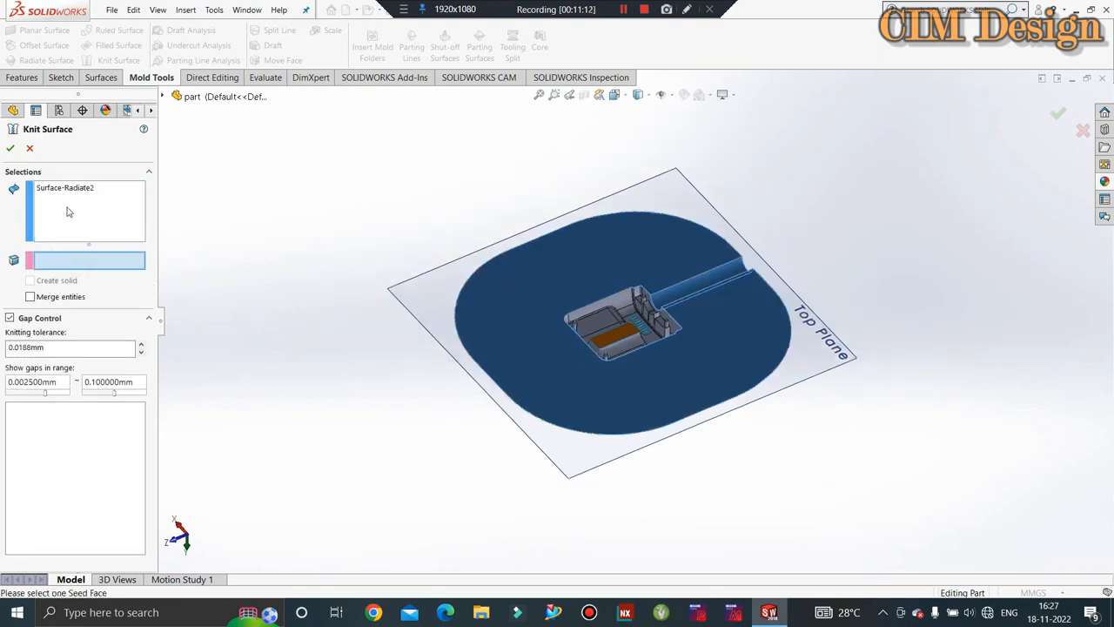
click(69, 211)
drag(834, 158, 428, 476)
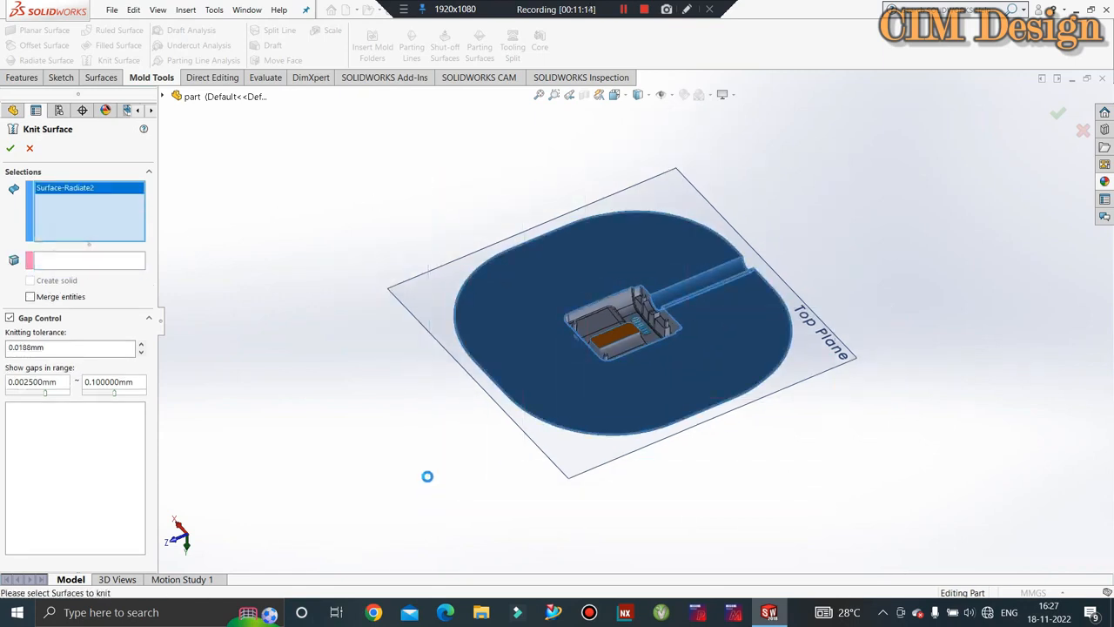
click(10, 149)
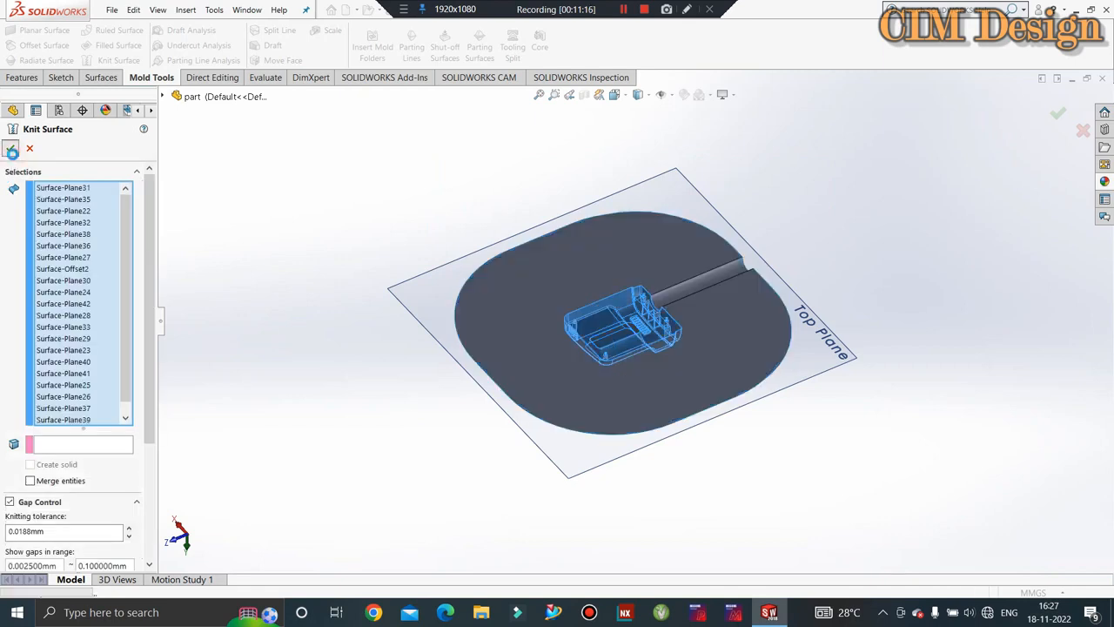
click(474, 197)
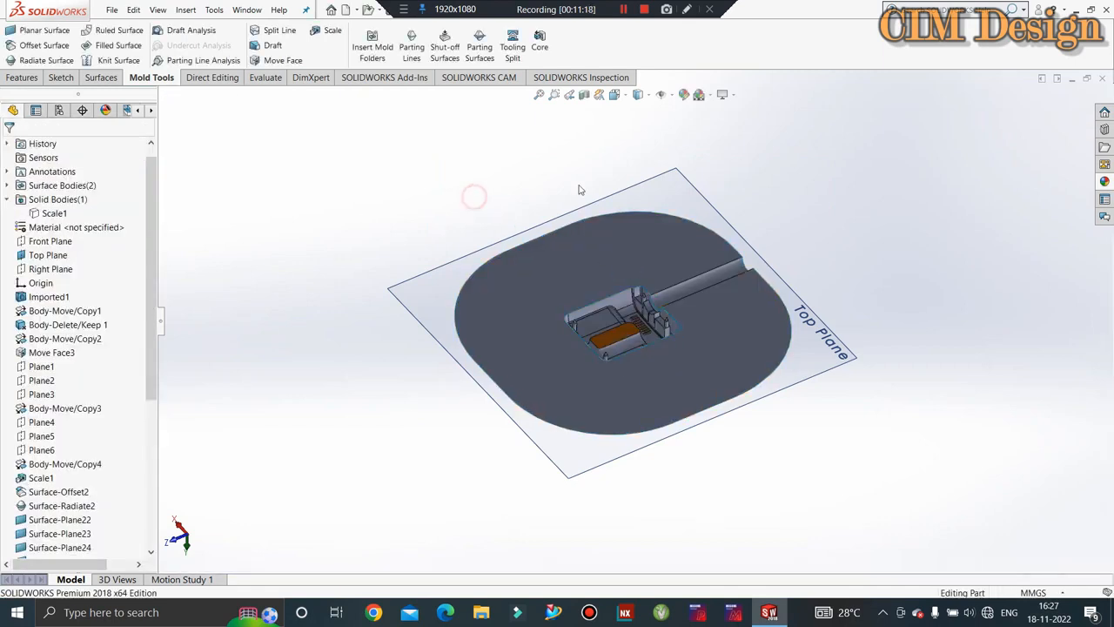
middle_drag(579, 189, 687, 414)
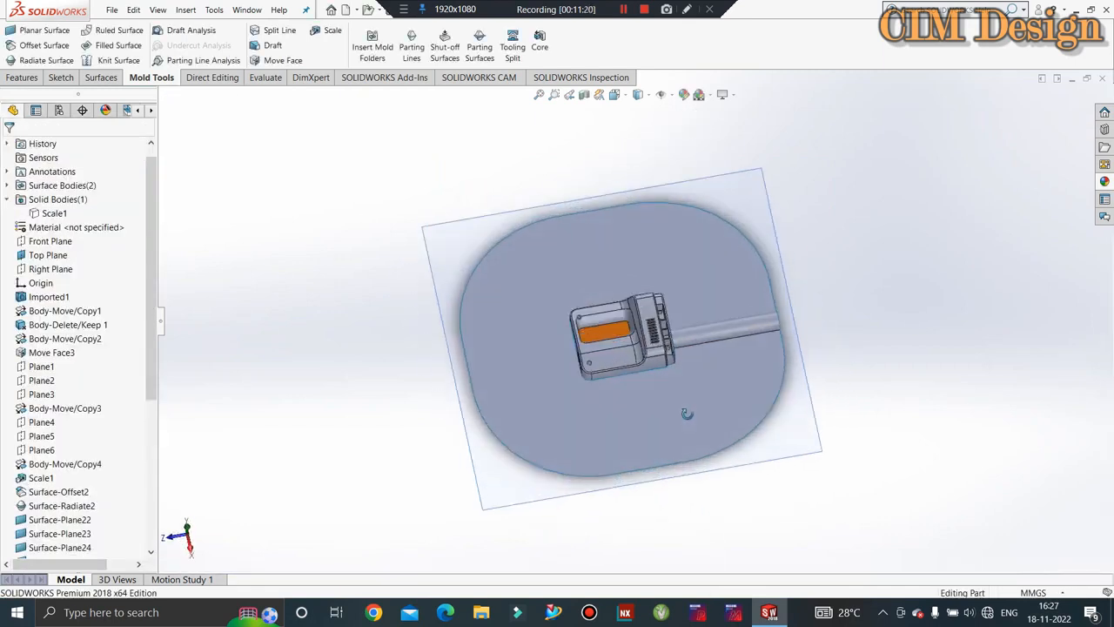
key(ctrl+3)
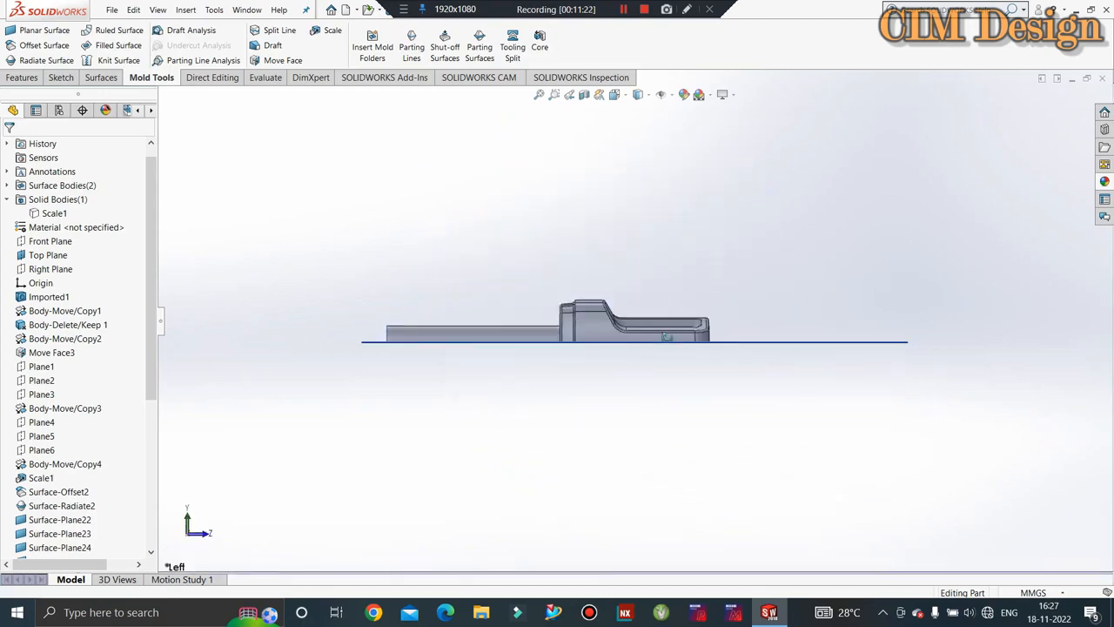
middle_drag(666, 336, 593, 418)
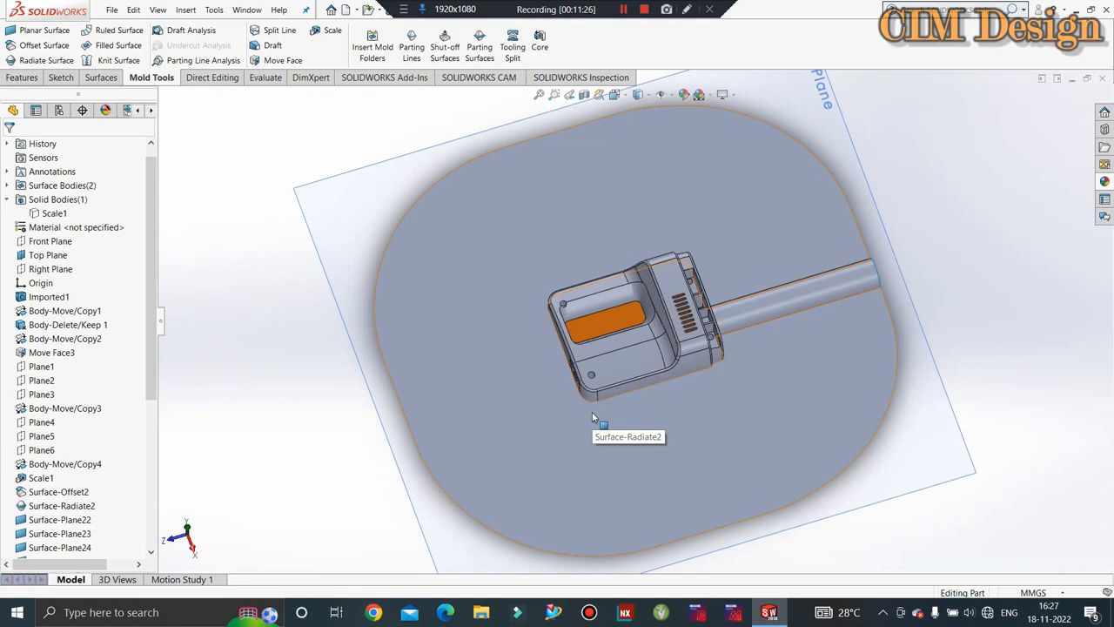
scroll(812, 301, down, 3)
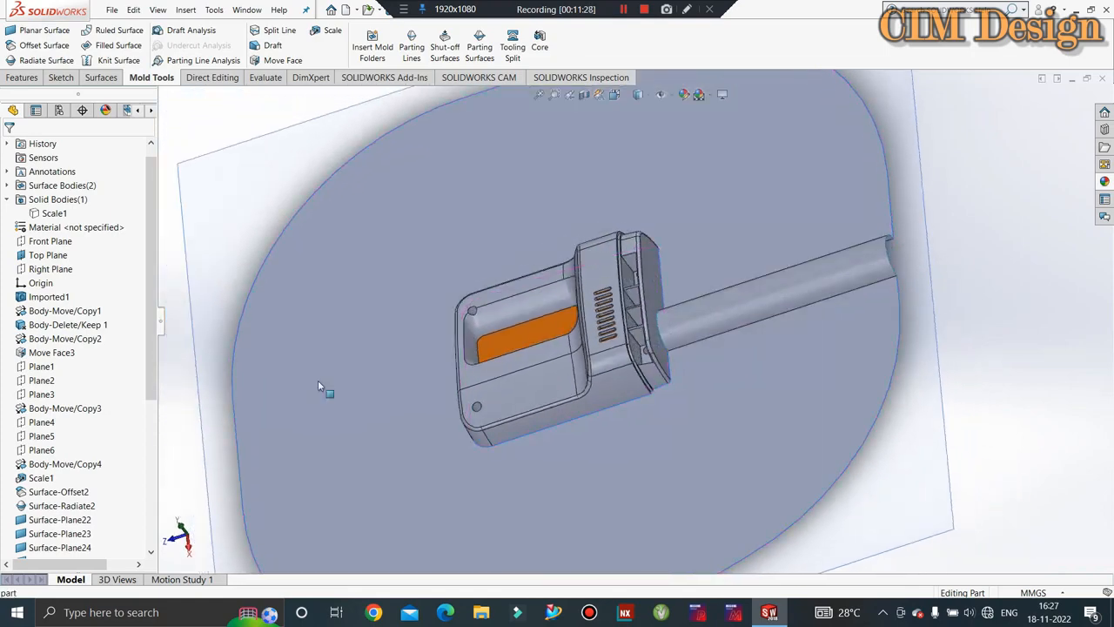
scroll(677, 331, down, 2)
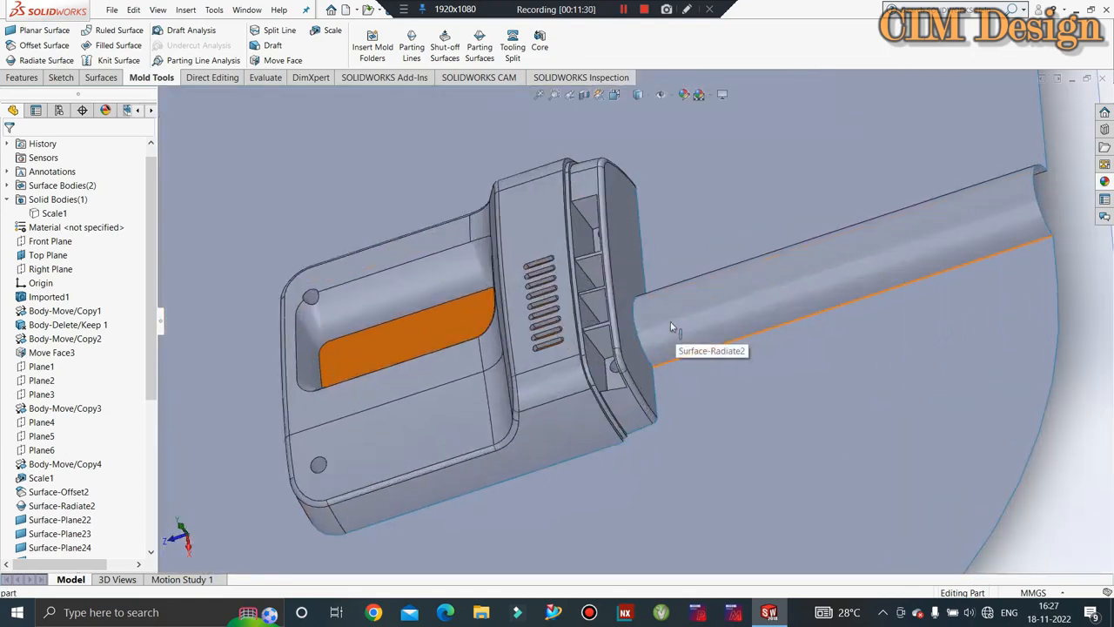
click(101, 78)
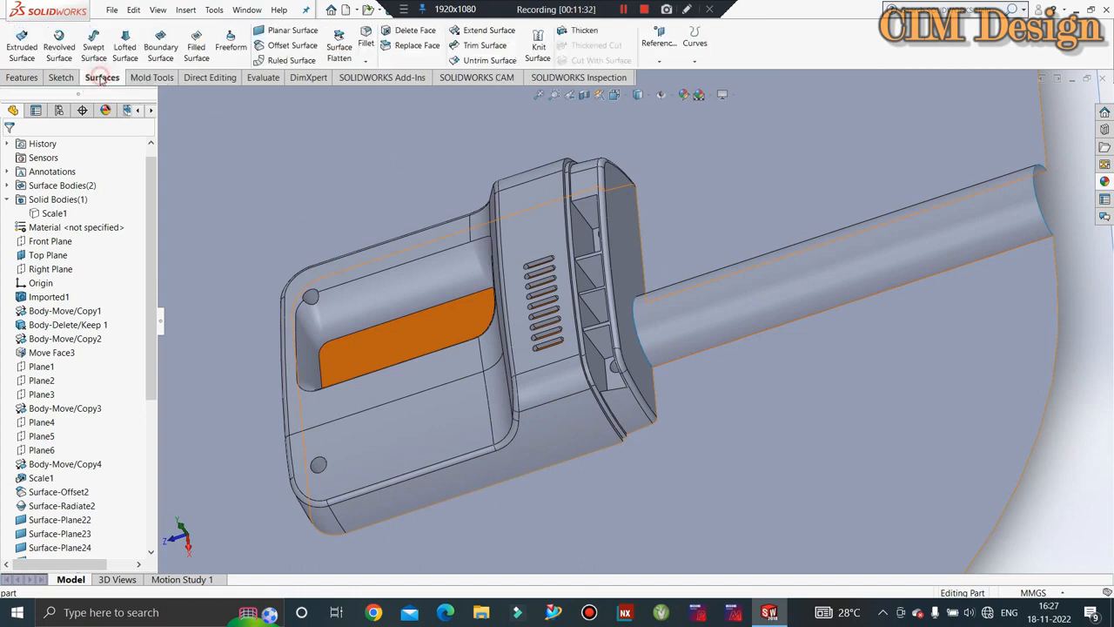
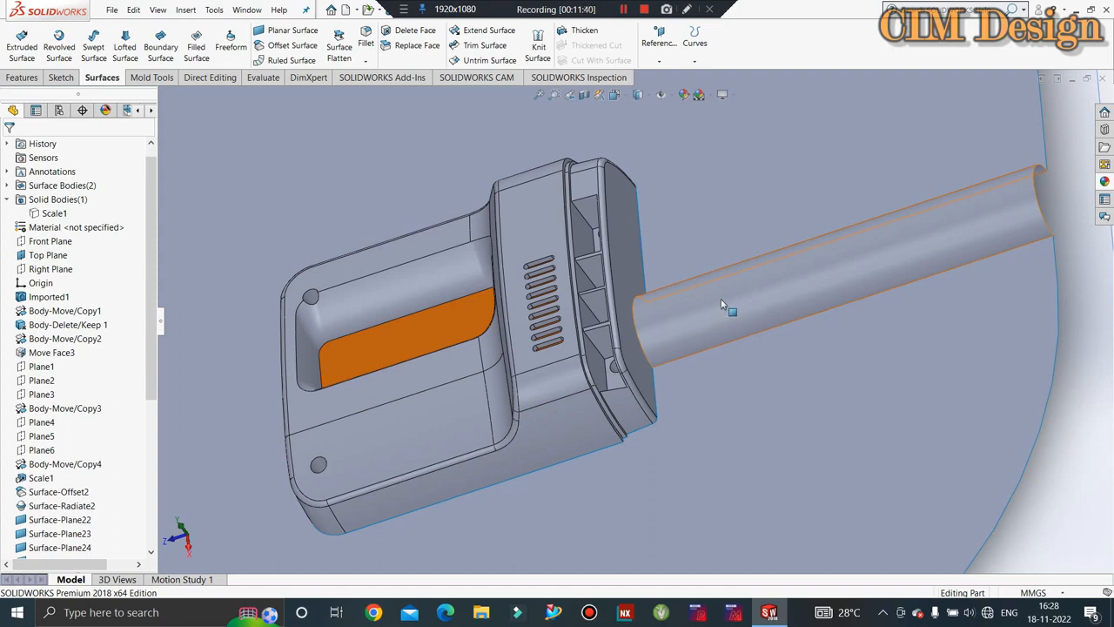
scroll(792, 323, down, 3)
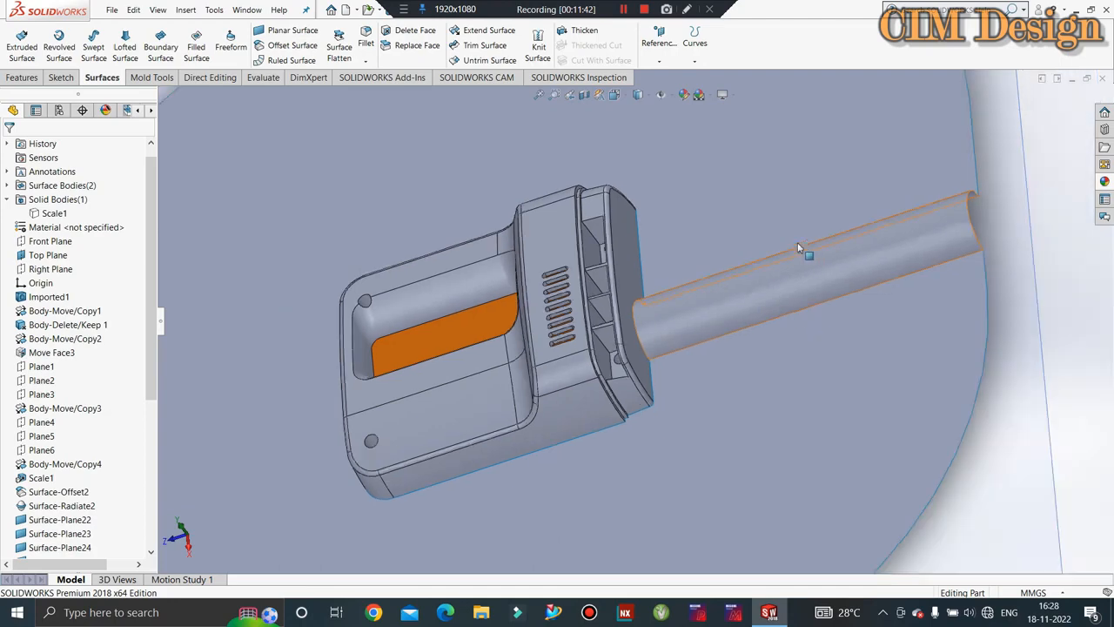
middle_drag(754, 291, 696, 261)
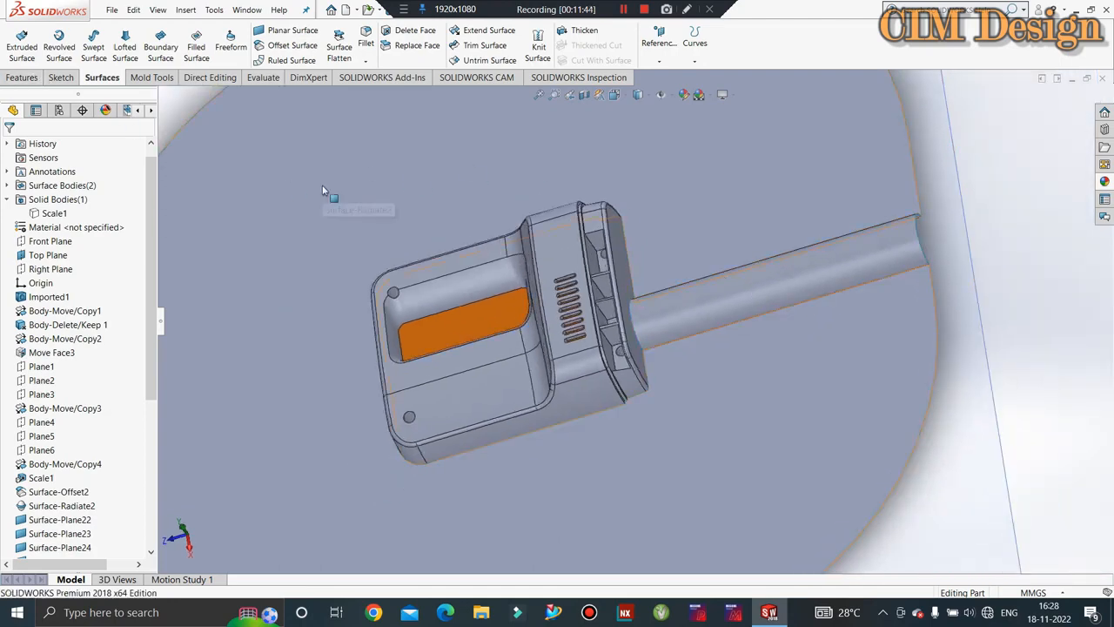
middle_drag(323, 192, 336, 195)
- Start a sketch on the flat face of the radiate parting surface and view it straight on from the top
click(61, 78)
click(19, 42)
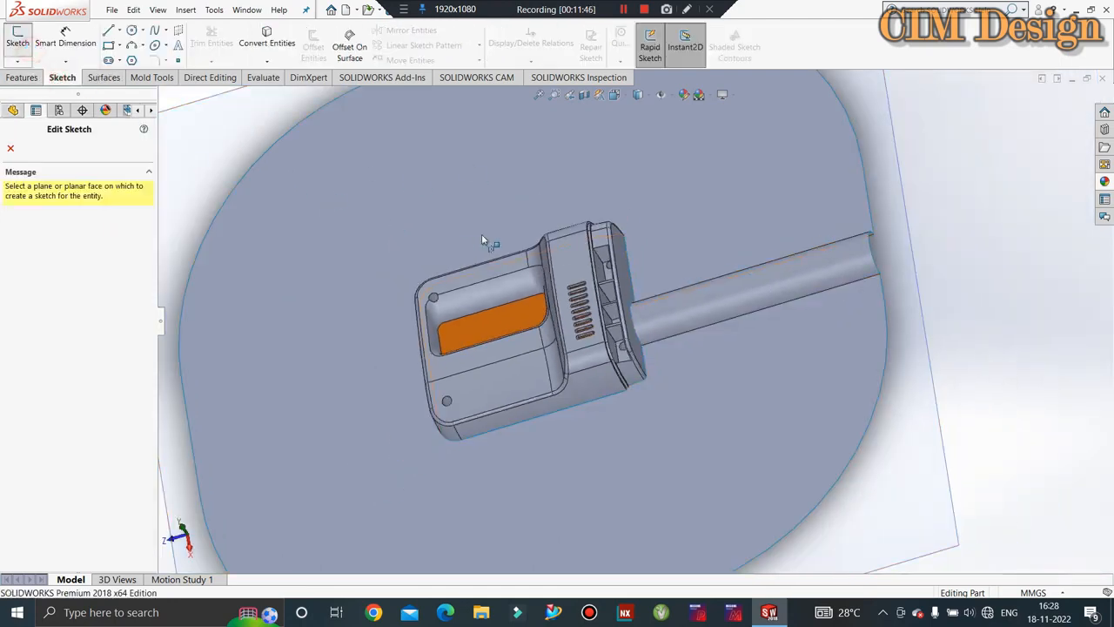
click(481, 233)
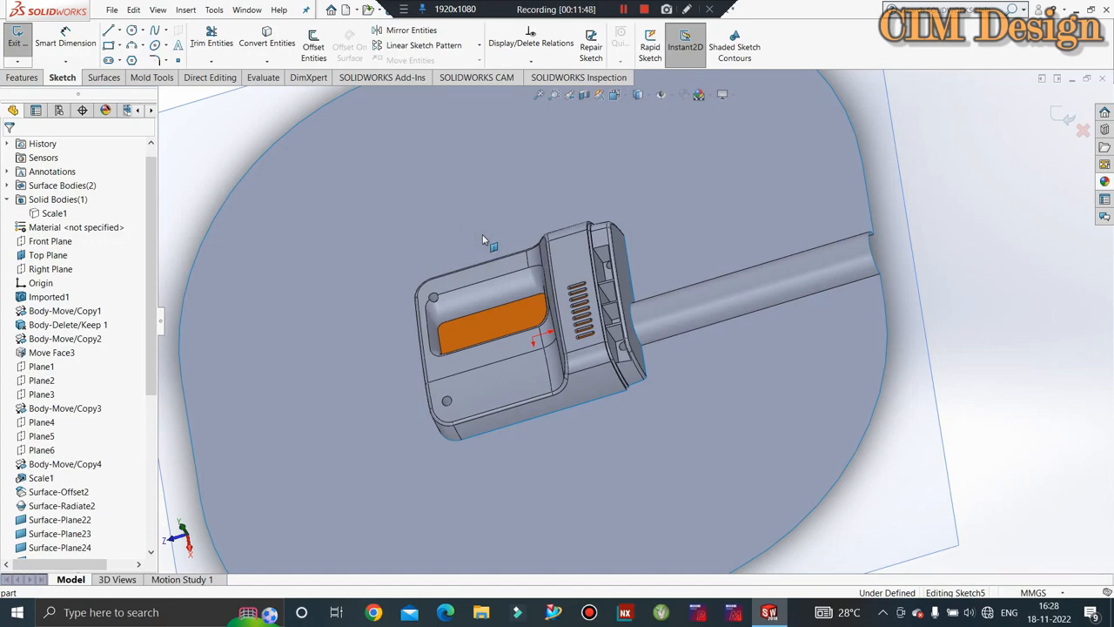
key(space)
click(513, 285)
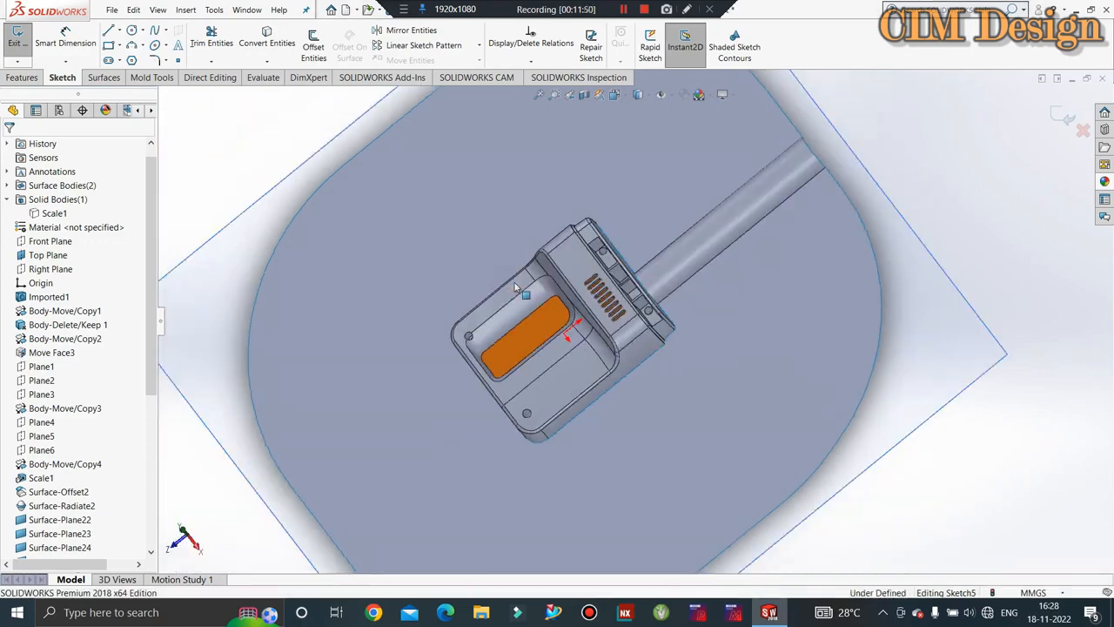
scroll(675, 361, down, 2)
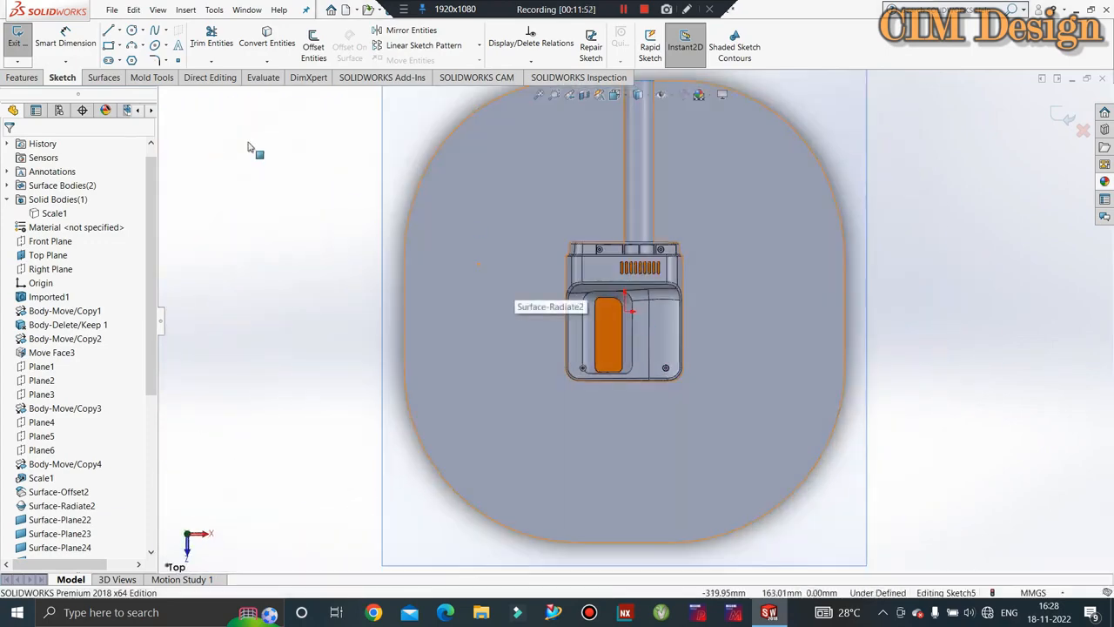
- Sketch a center rectangle about 366 mm wide and 408 mm high around the part, centered on the origin
click(119, 48)
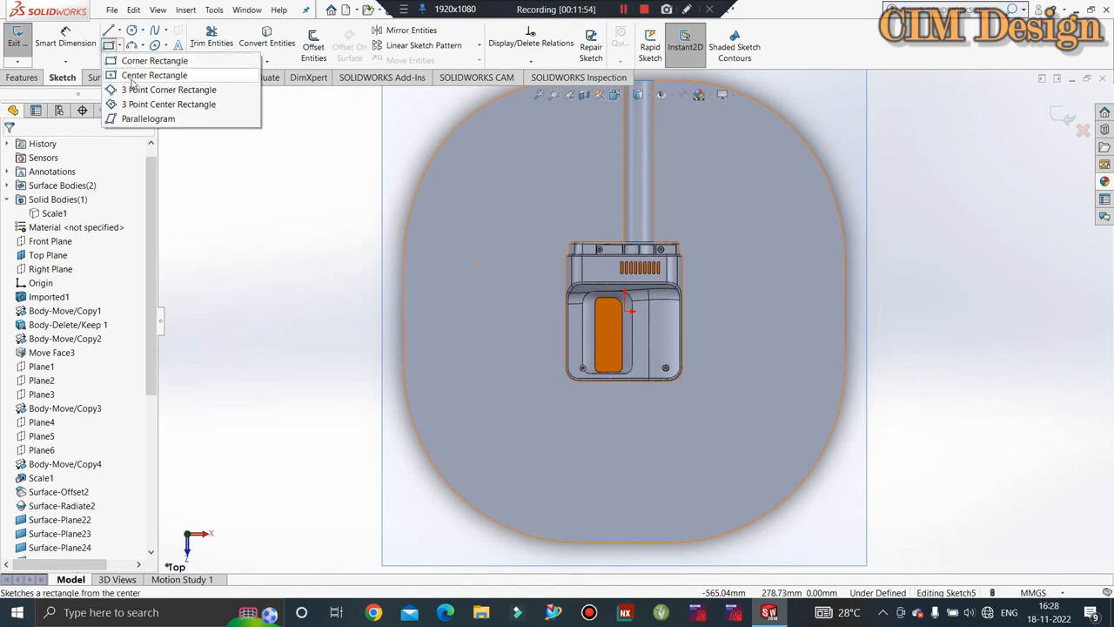
click(139, 75)
click(625, 311)
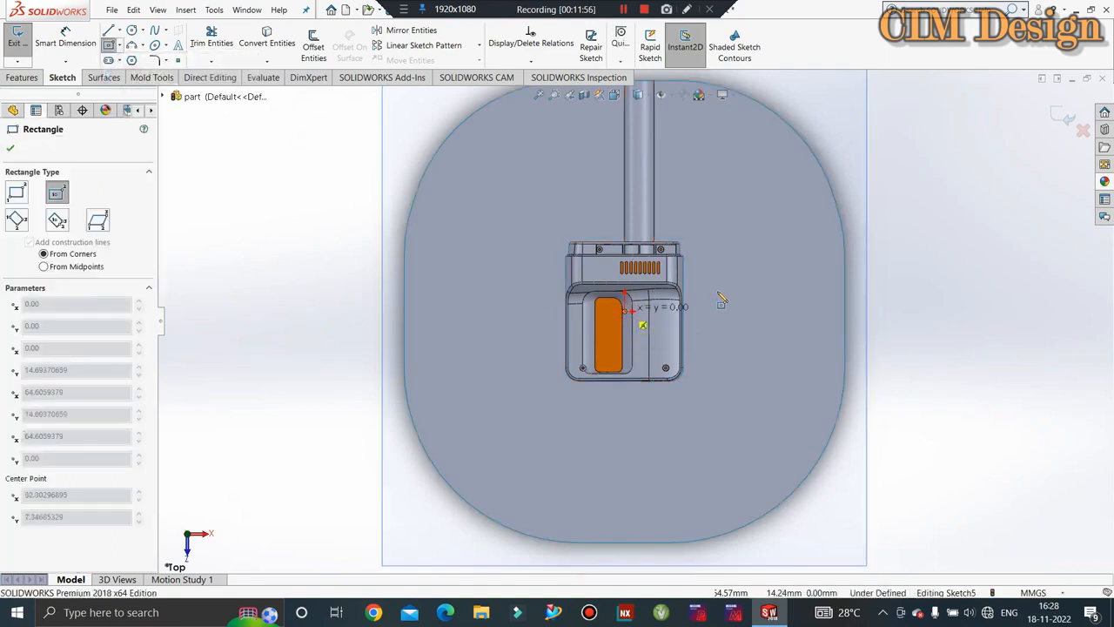
click(773, 146)
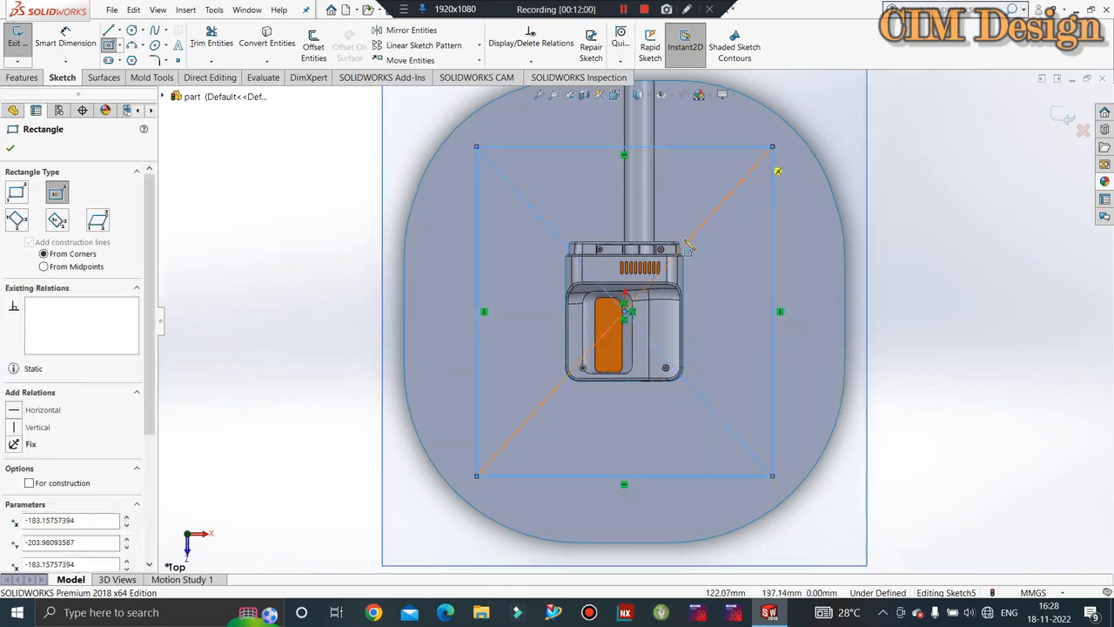
key(Escape)
key(f)
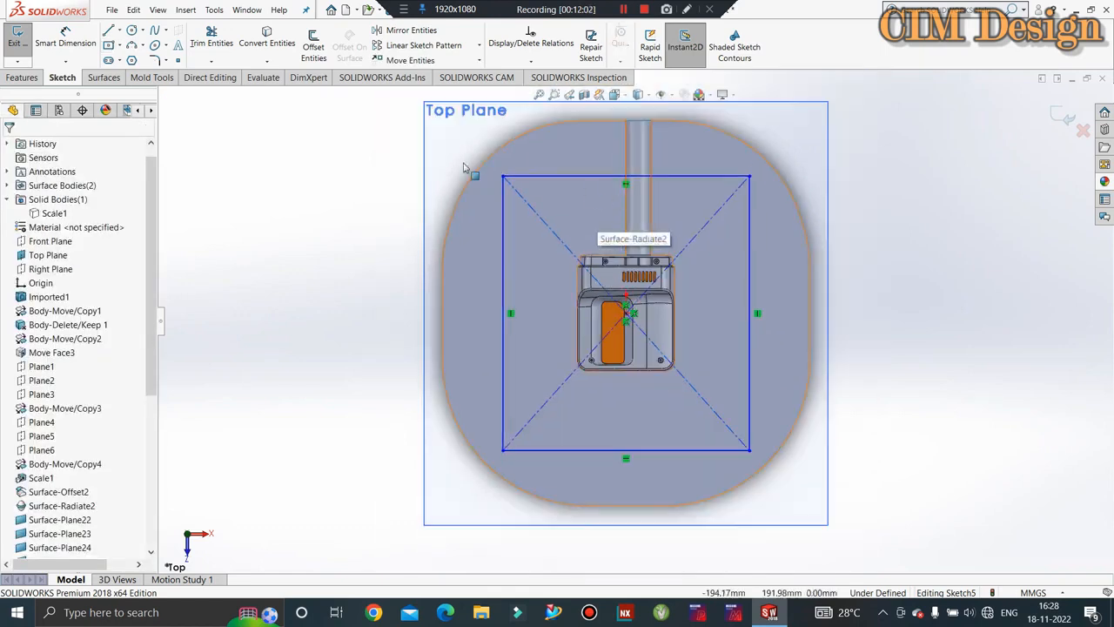
- Dimension the rectangle's vertical side and set it to 369 mm
click(65, 39)
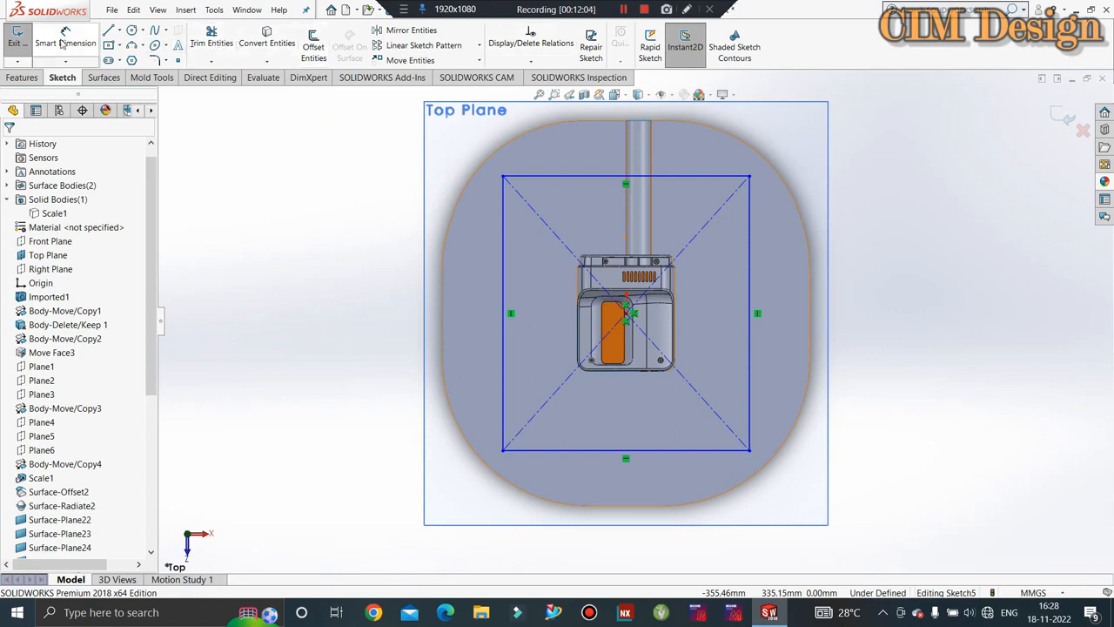
click(502, 263)
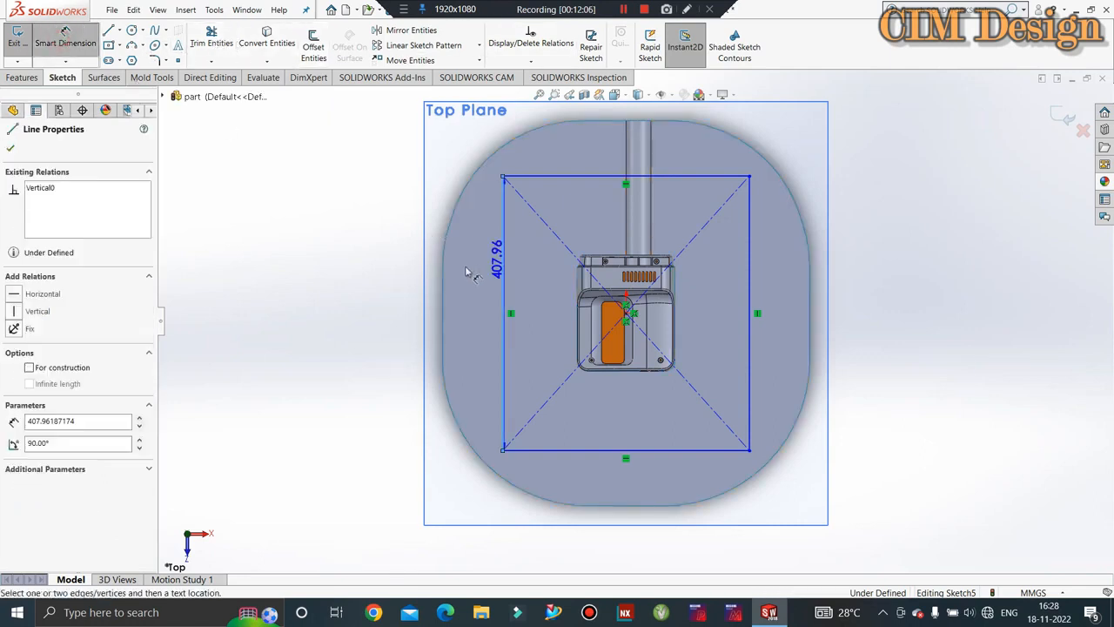
click(470, 277)
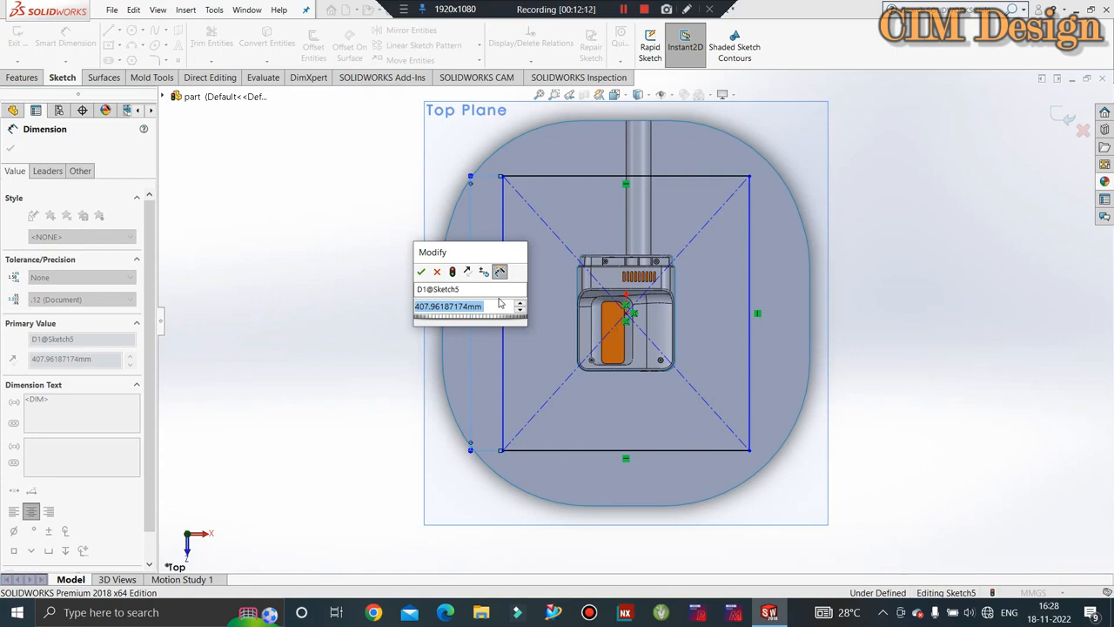
text(369)
key(Return)
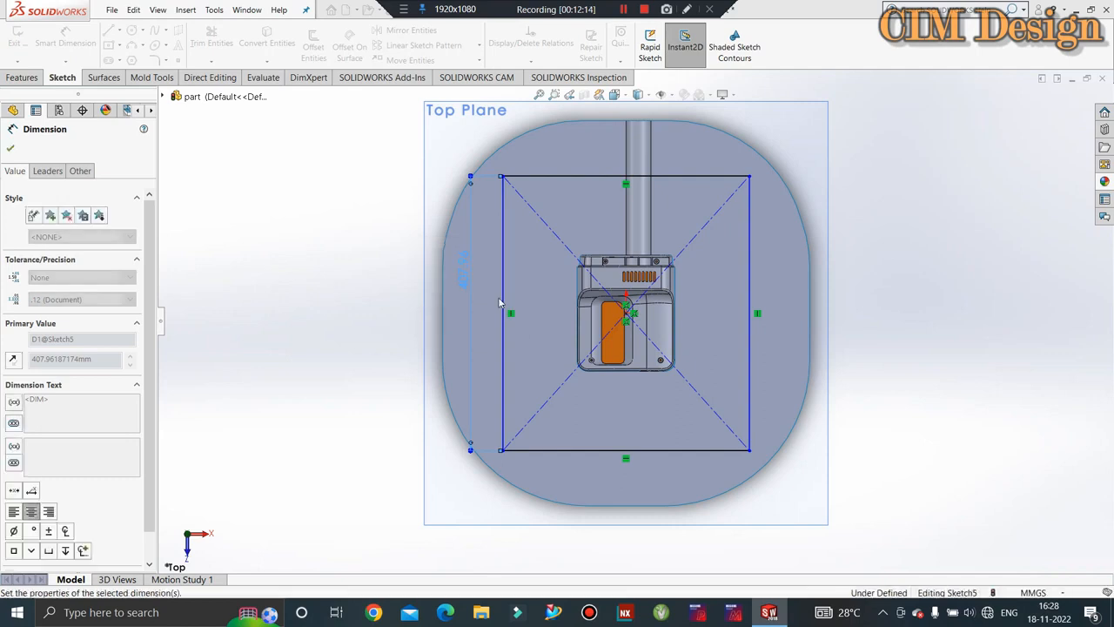
- Dimension the rectangle's horizontal side at 344 mm, and change that dimension to 294 mm
click(596, 190)
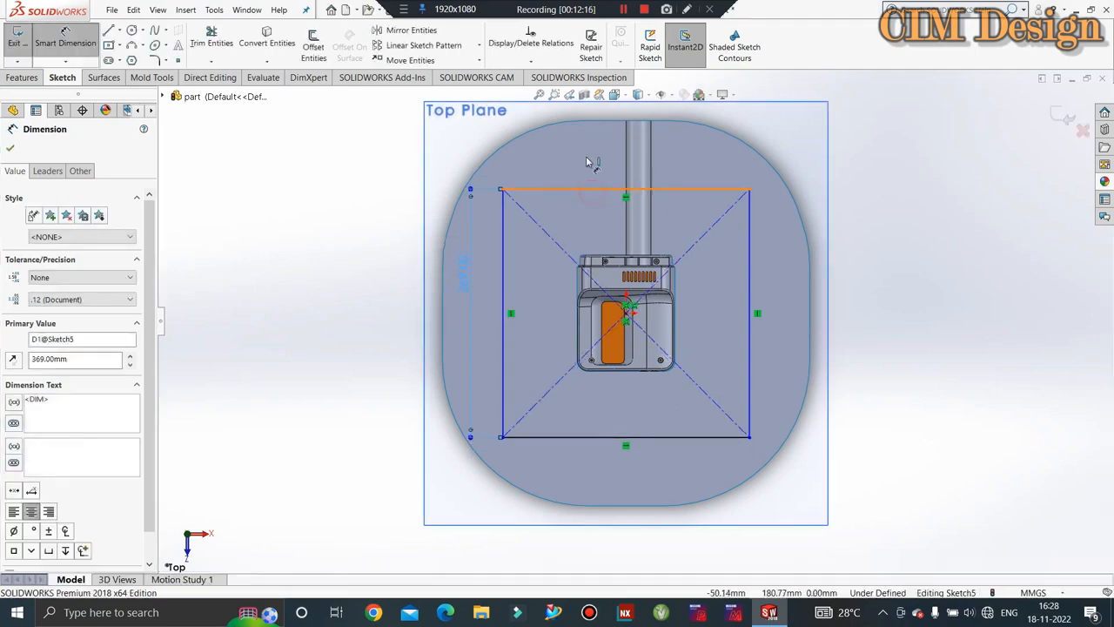
click(589, 150)
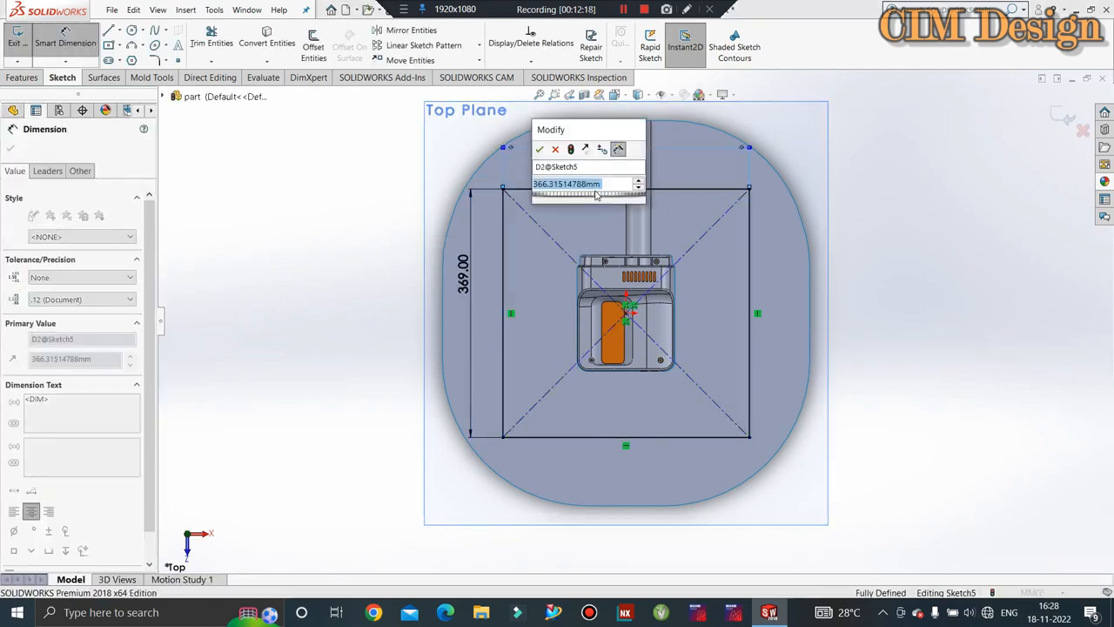
text(35)
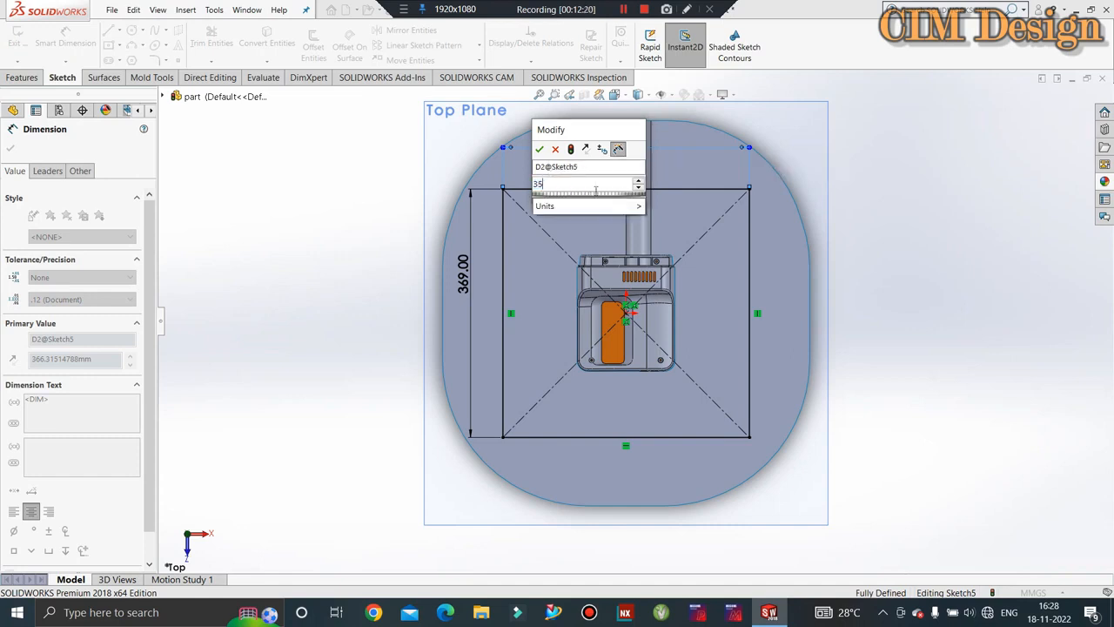
text(0)
key(BackSpace)
key(BackSpace)
text(44)
key(Return)
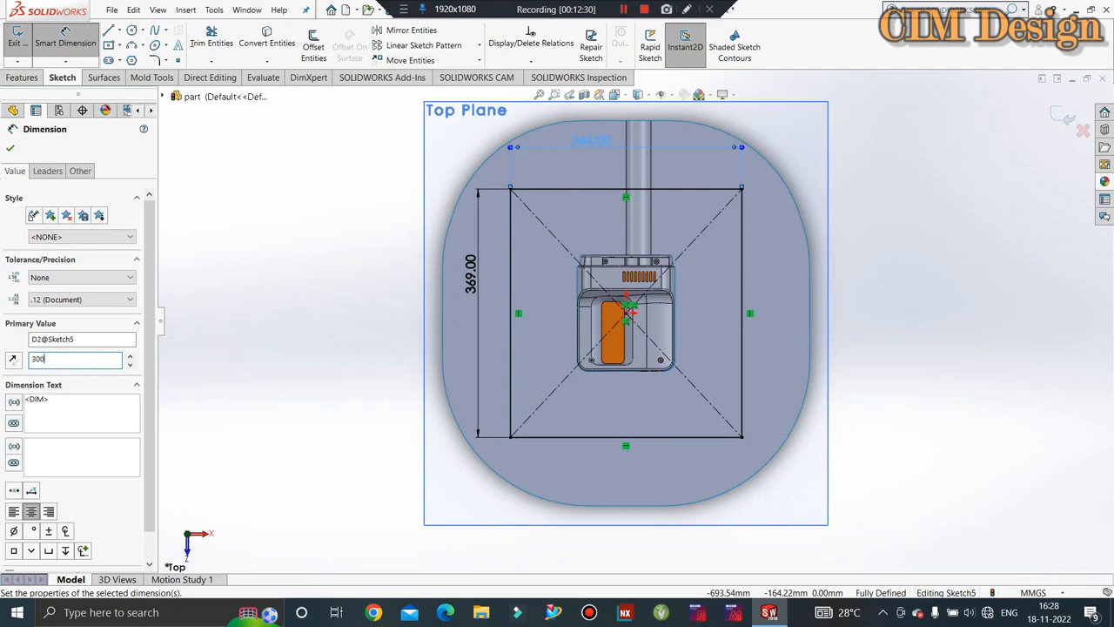
key(Return)
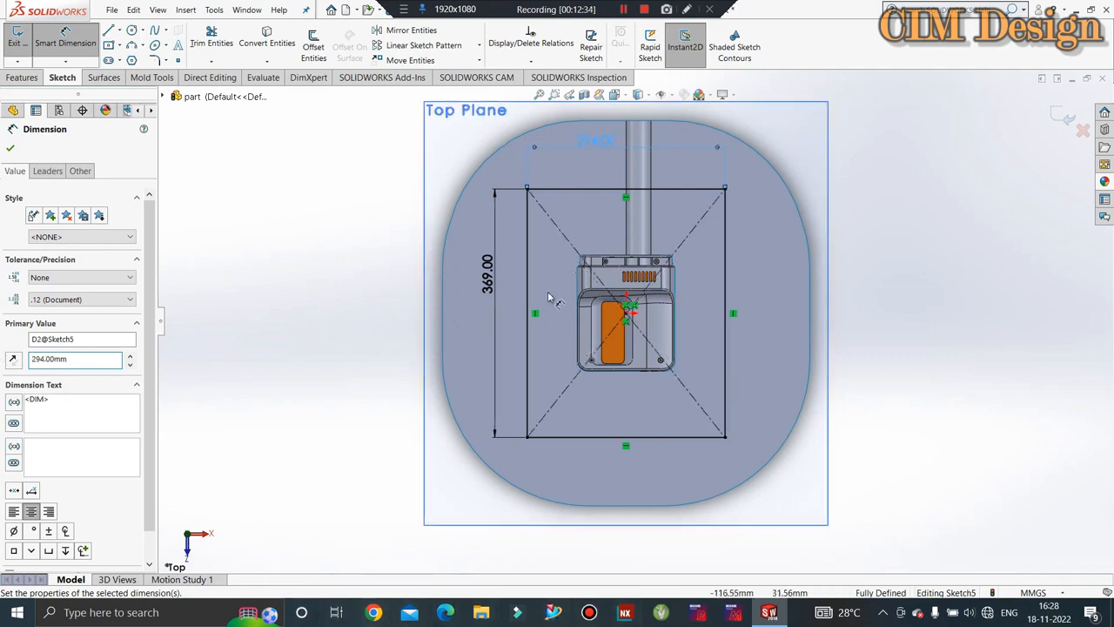
click(10, 150)
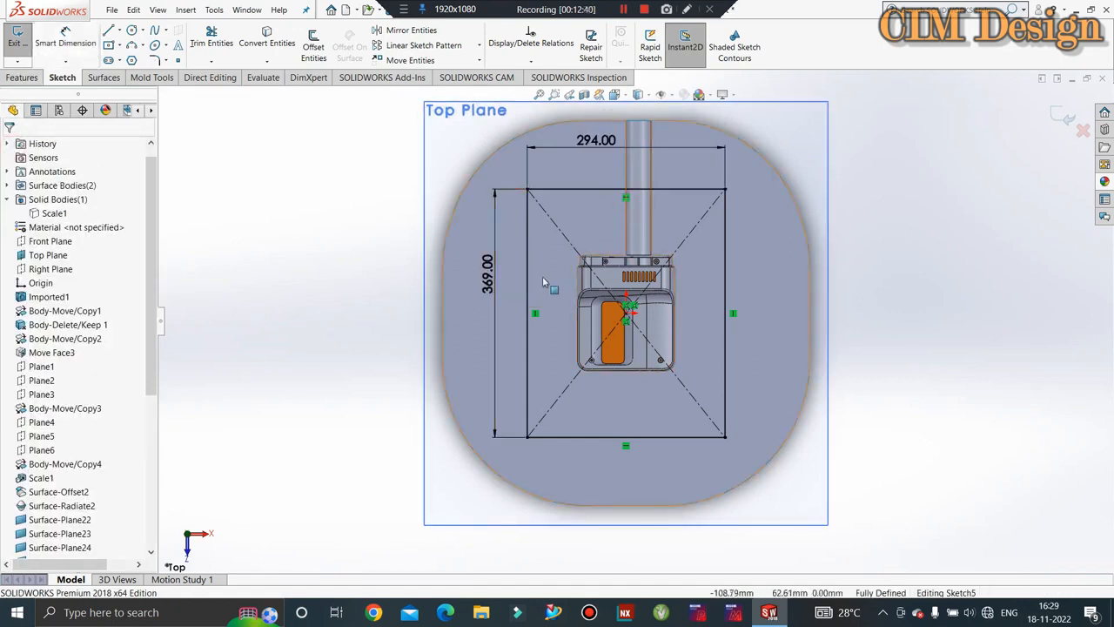
- Change the rectangle's vertical dimension to 300-6 (294 mm) and exit the sketch
click(491, 277)
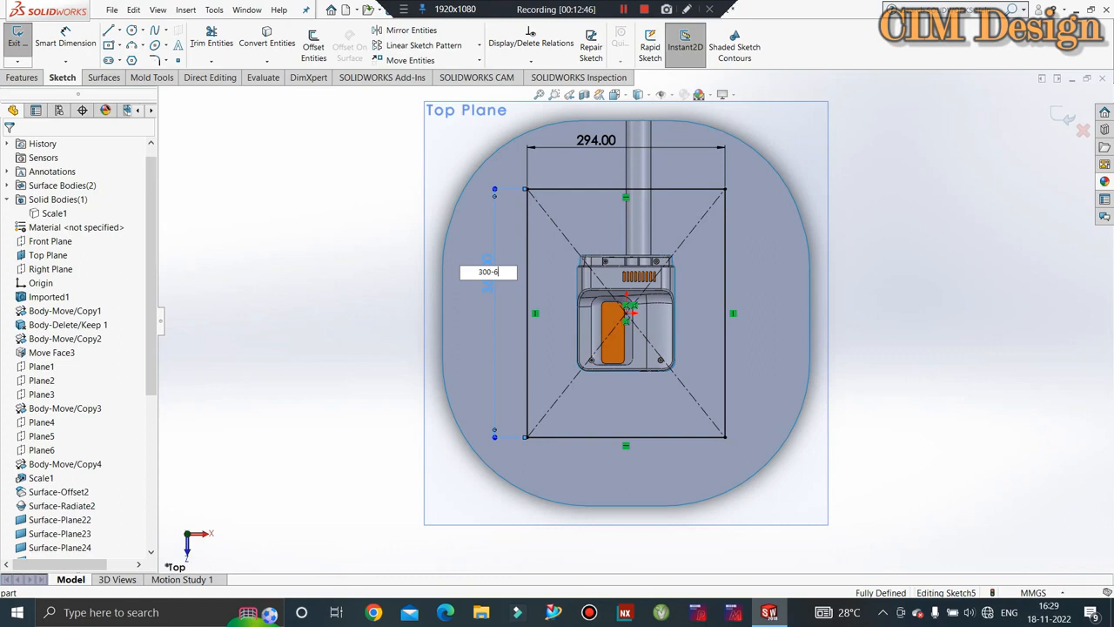
text(300-6)
key(Return)
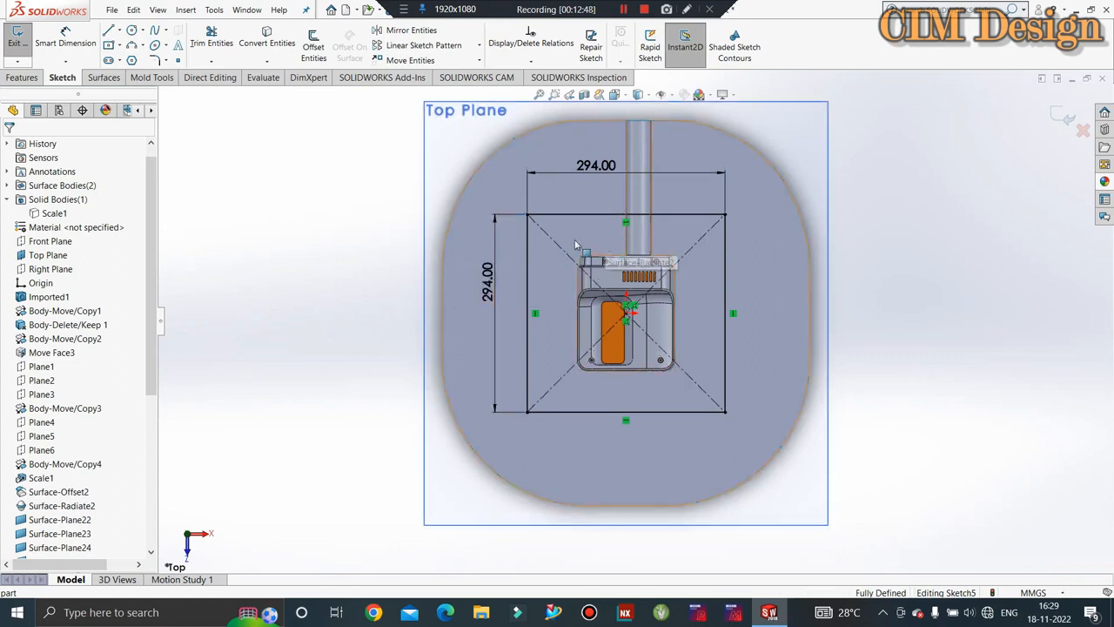
click(18, 39)
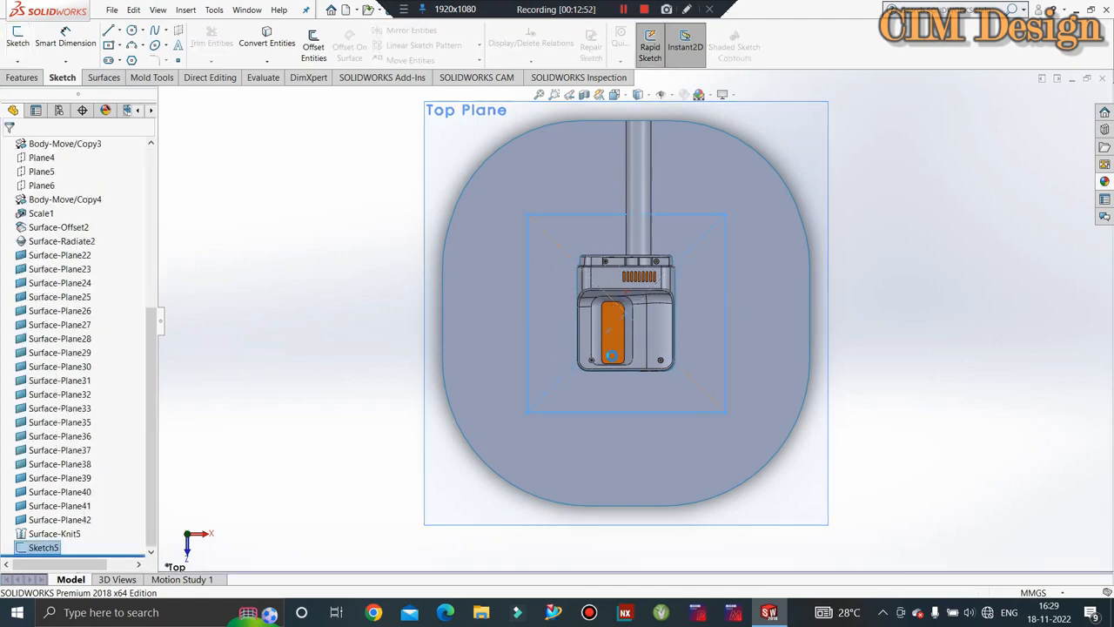
- Extrude the square insert sketch as a surface, Blind to 90 mm from the sketch plane, forming walls around the part
middle_drag(636, 229, 703, 251)
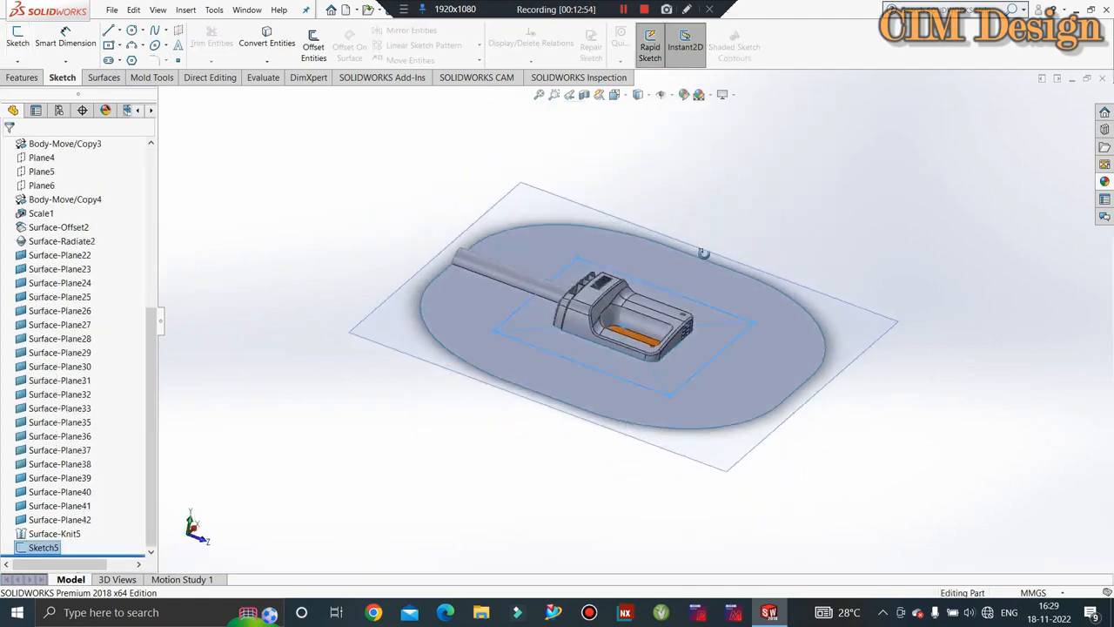
click(267, 219)
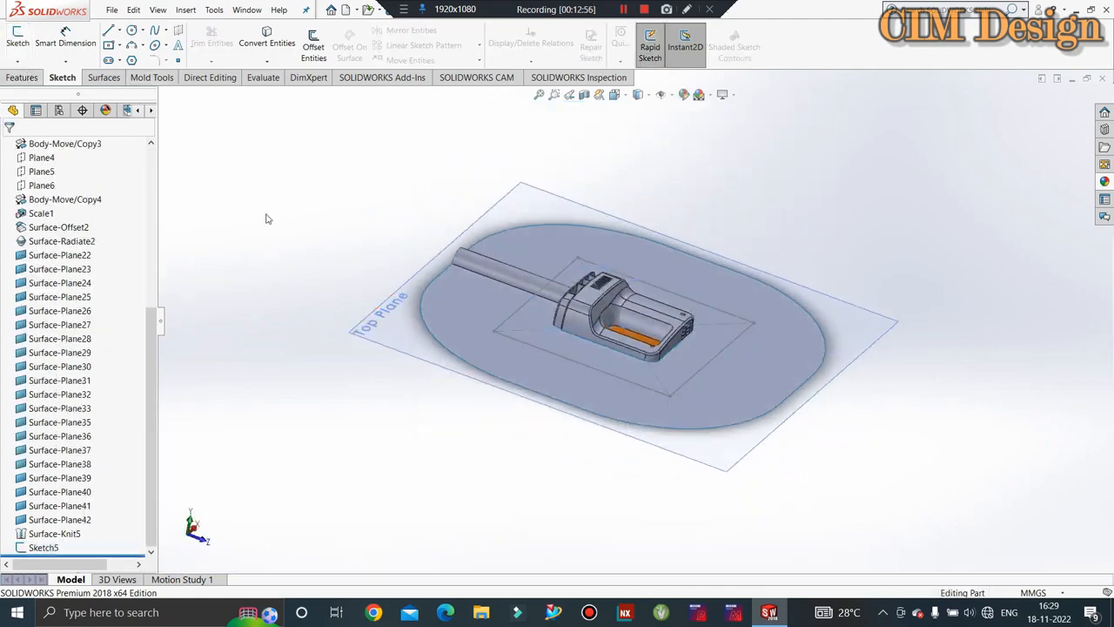
mouse_move(339, 236)
middle_down()
mouse_move(350, 287)
mouse_move(316, 231)
middle_up()
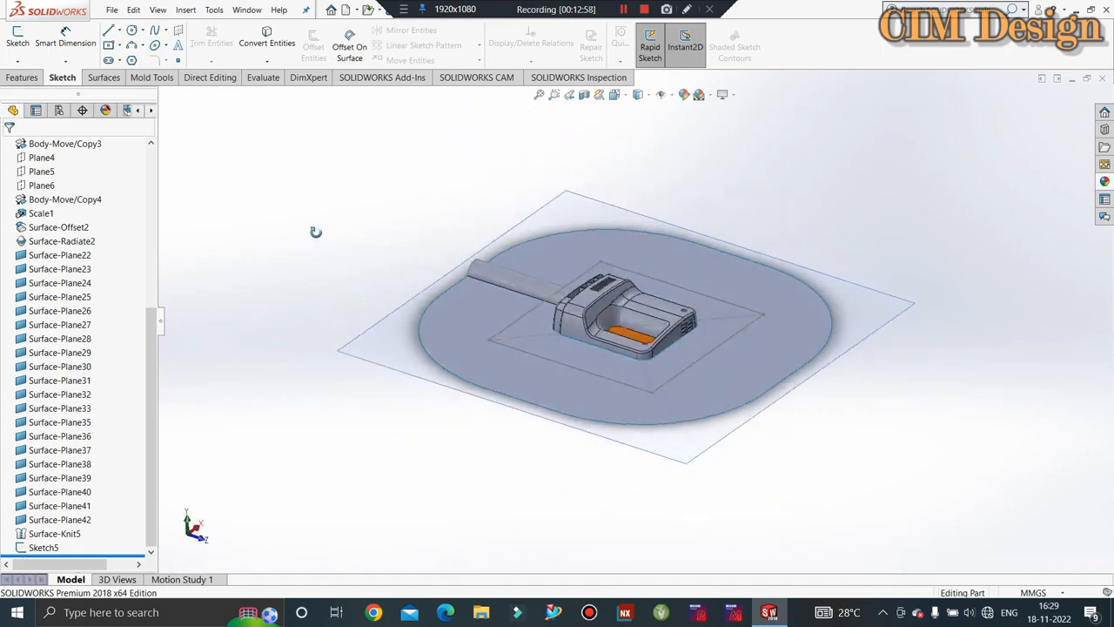
scroll(557, 301, down, 3)
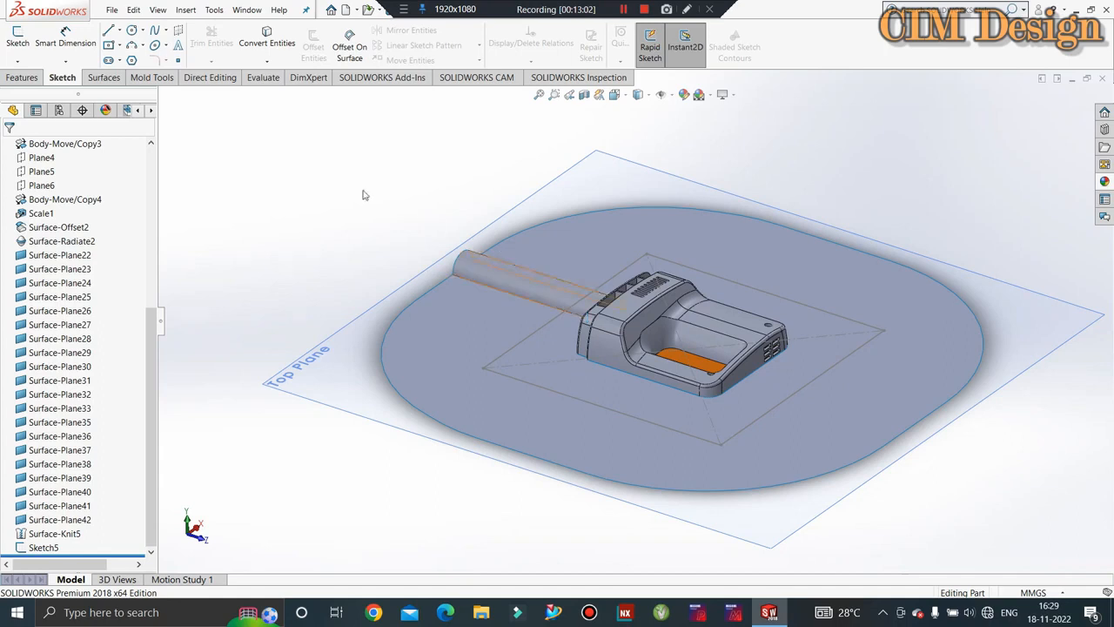
click(103, 77)
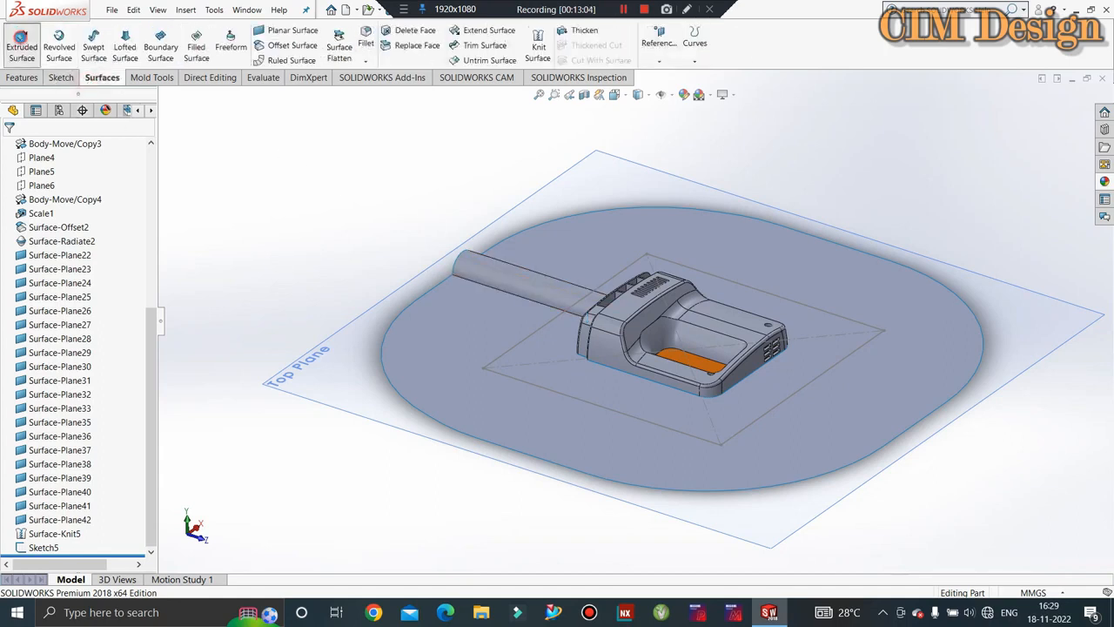
click(22, 41)
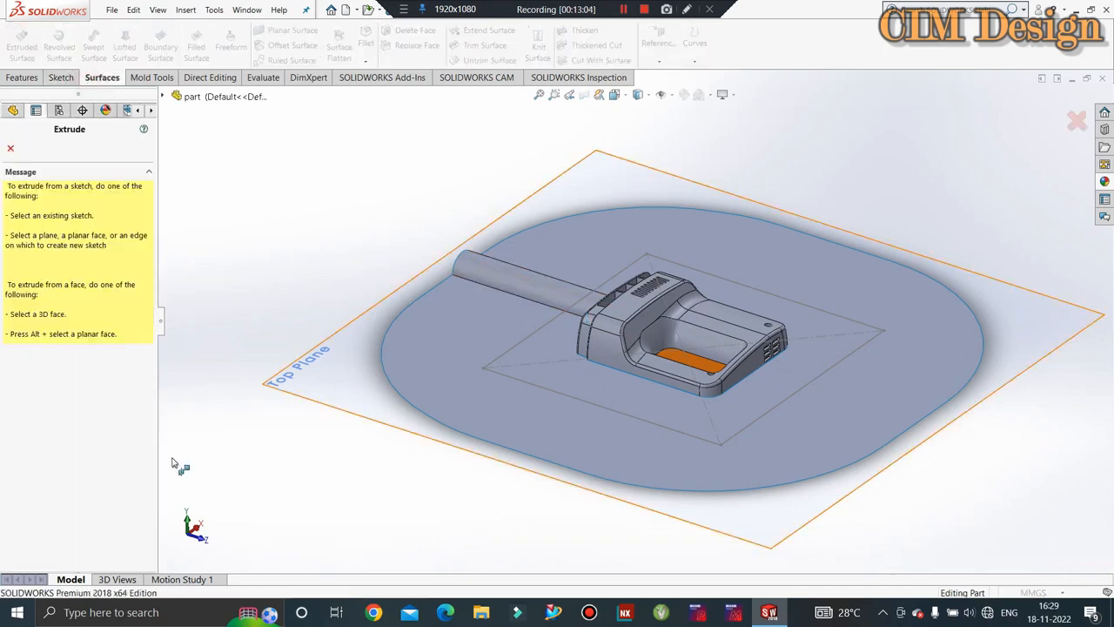
click(530, 348)
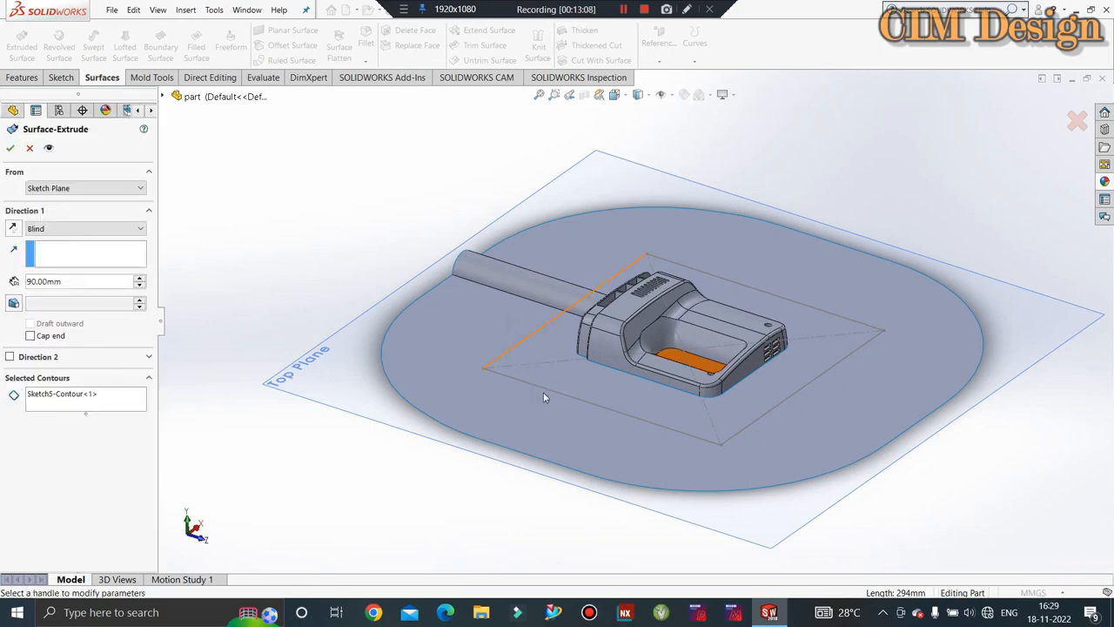
middle_drag(528, 379, 557, 436)
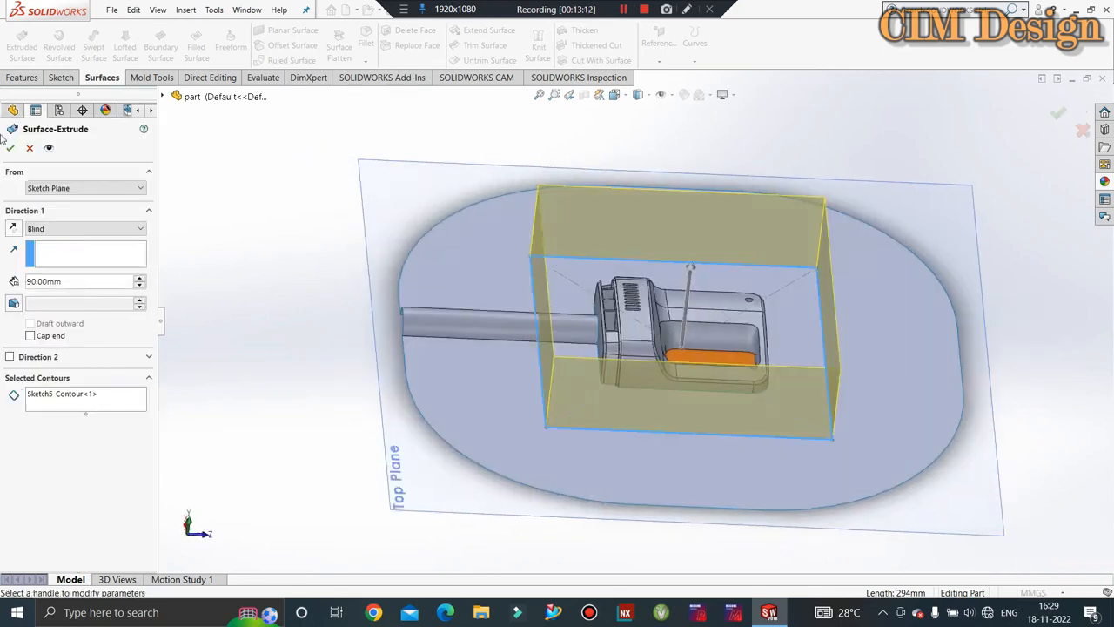
click(12, 149)
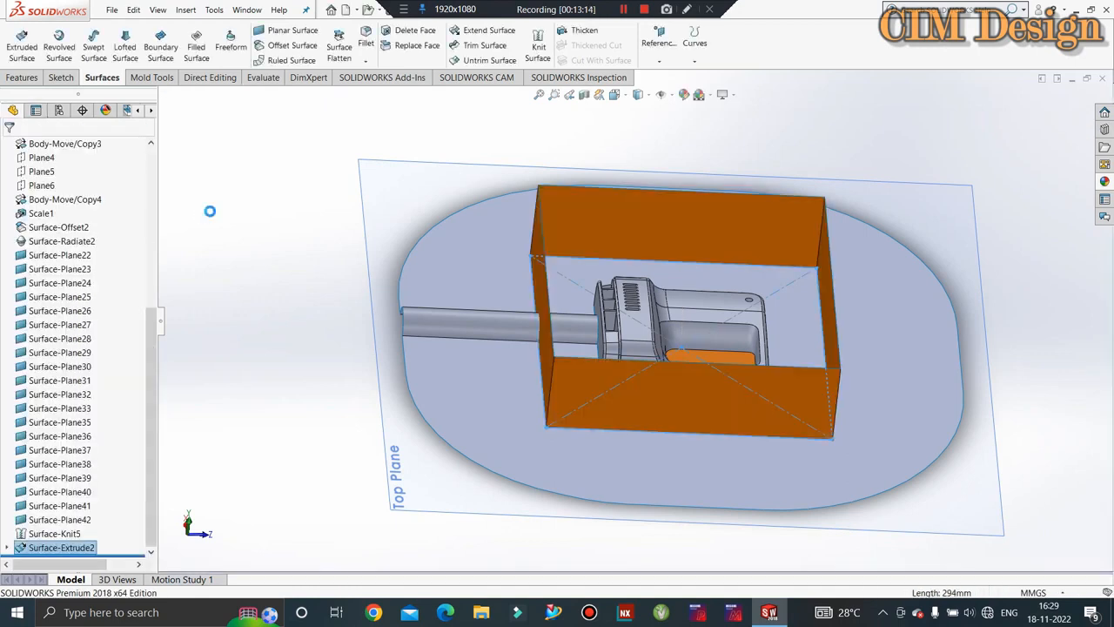
- Trim the parting surface with the extruded square walls as trim tool, removing the portion outside the walls
click(477, 45)
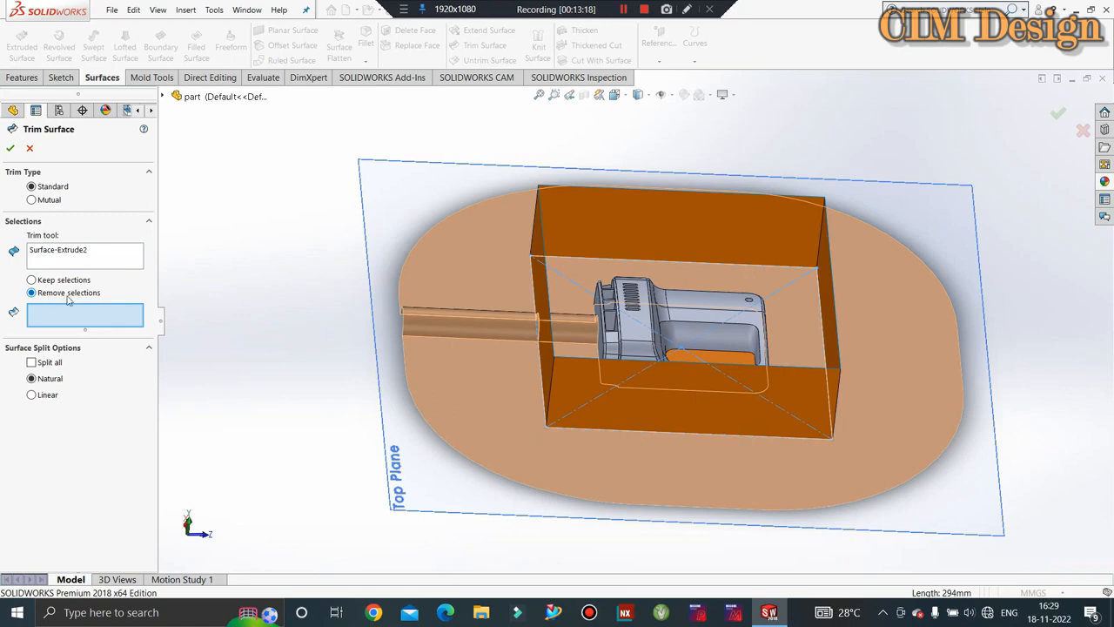
middle_drag(299, 418, 259, 413)
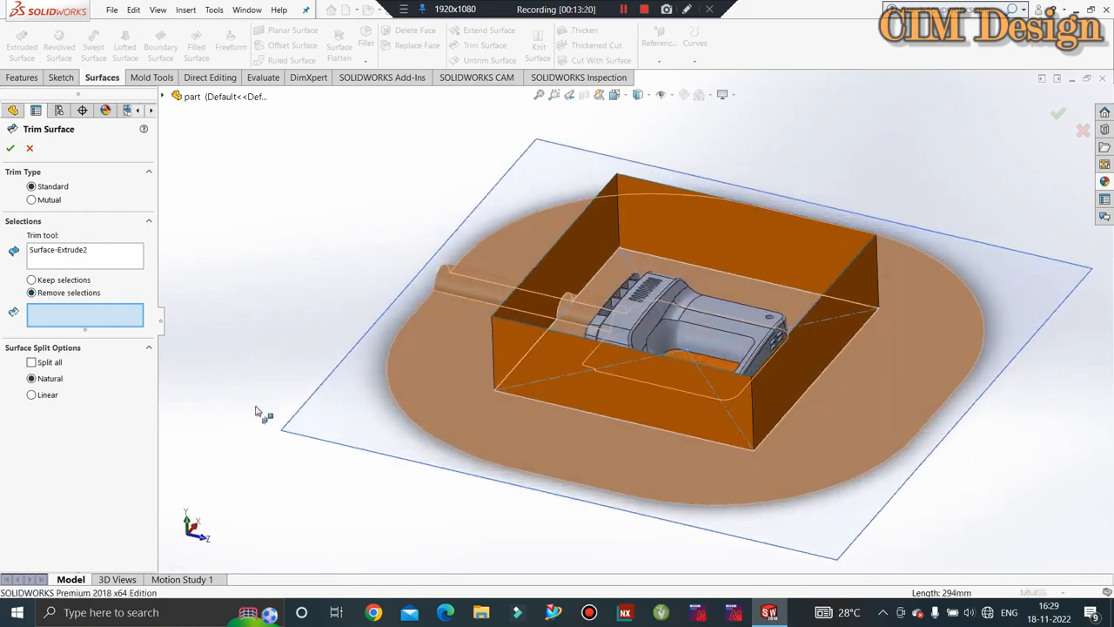
click(446, 319)
middle_drag(239, 301, 232, 319)
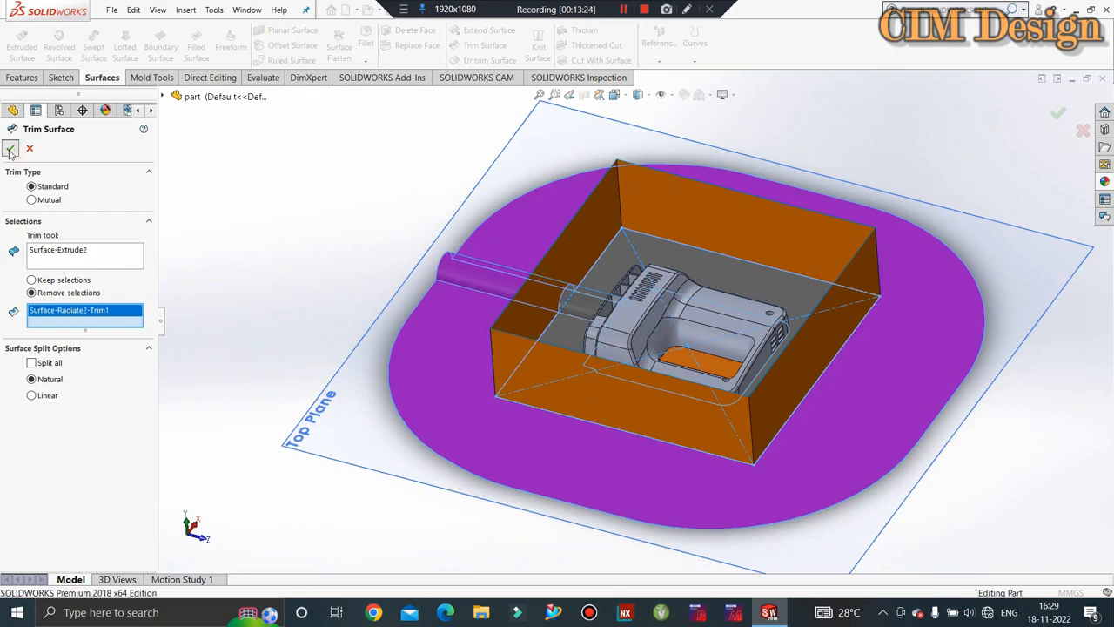
click(11, 148)
- Trim the extruded walls using the trimmed parting surface as trim tool, removing the half-round piece under the cylindrical parting section
middle_drag(381, 294, 548, 229)
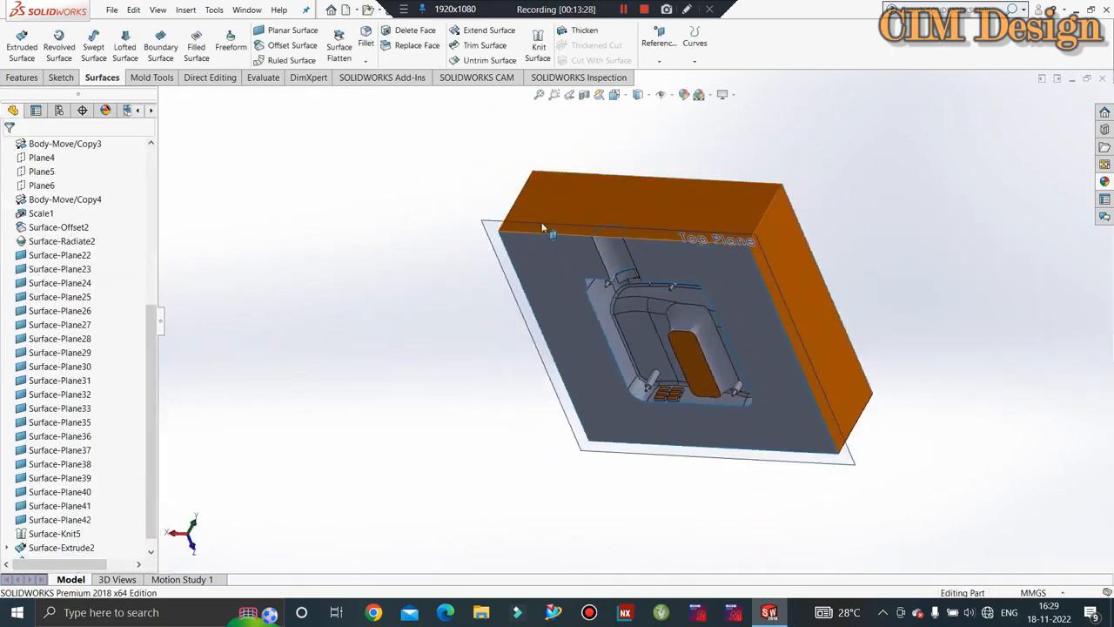
scroll(608, 237, up, 3)
scroll(607, 238, up, 2)
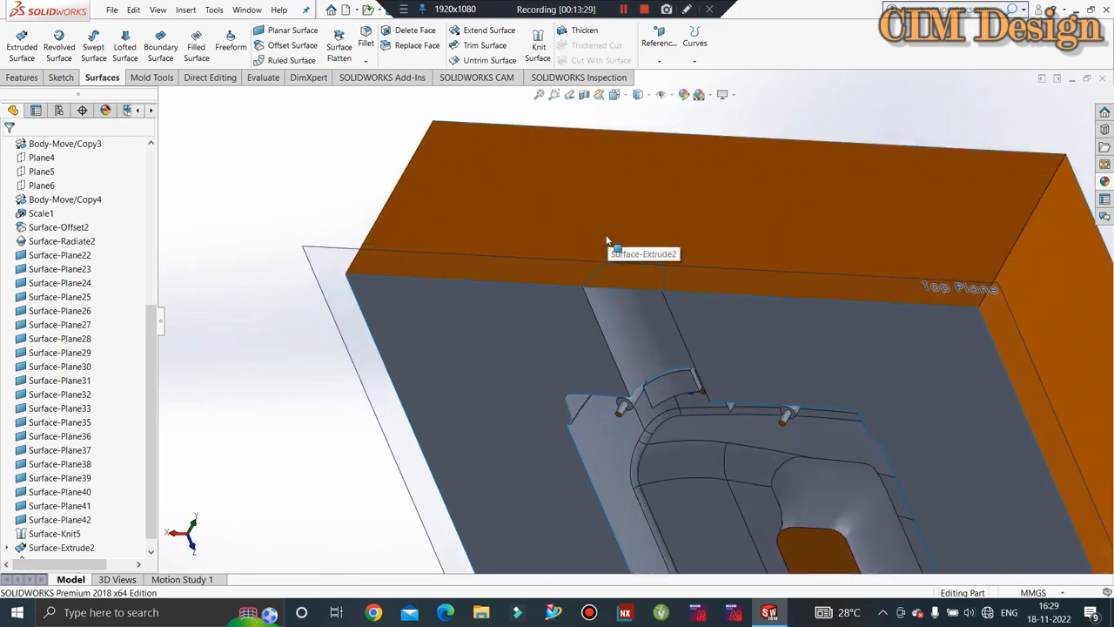
click(473, 47)
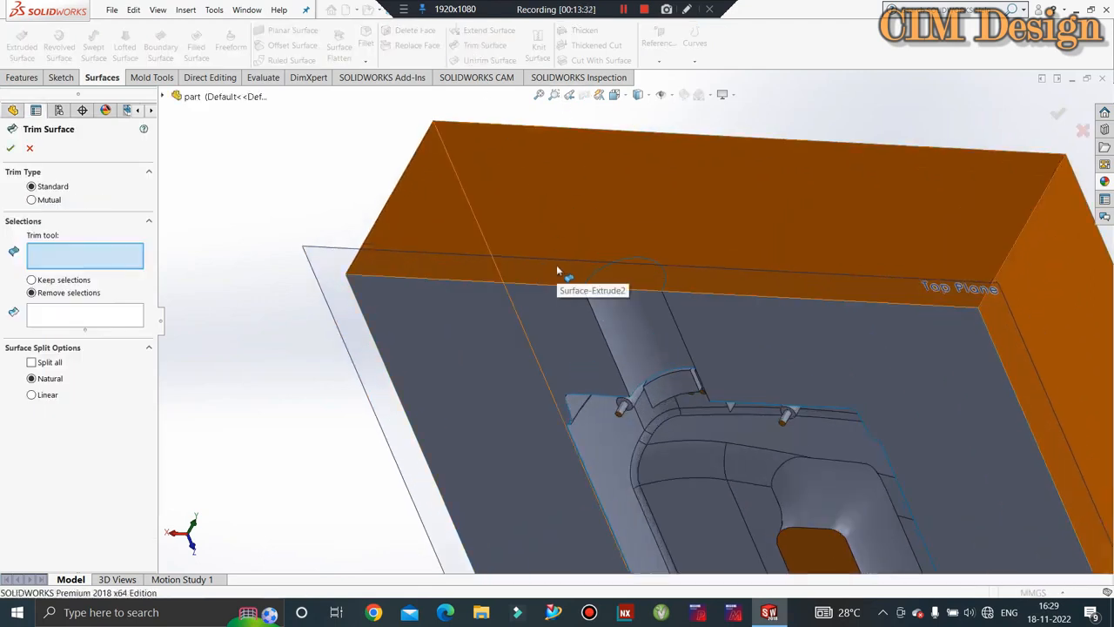
click(506, 211)
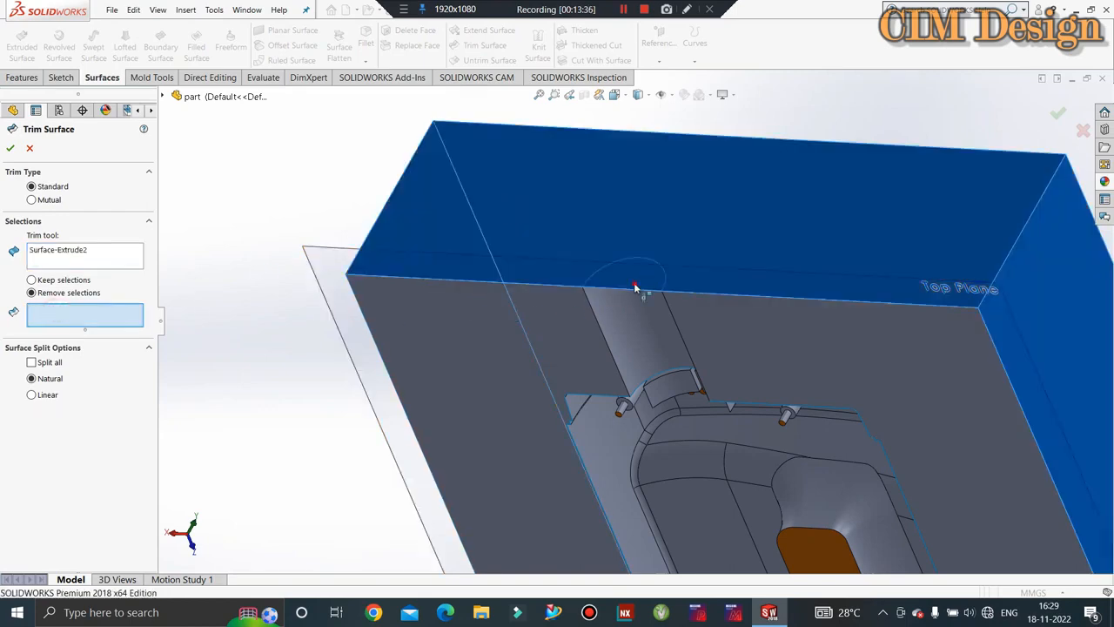
middle_drag(577, 306, 546, 324)
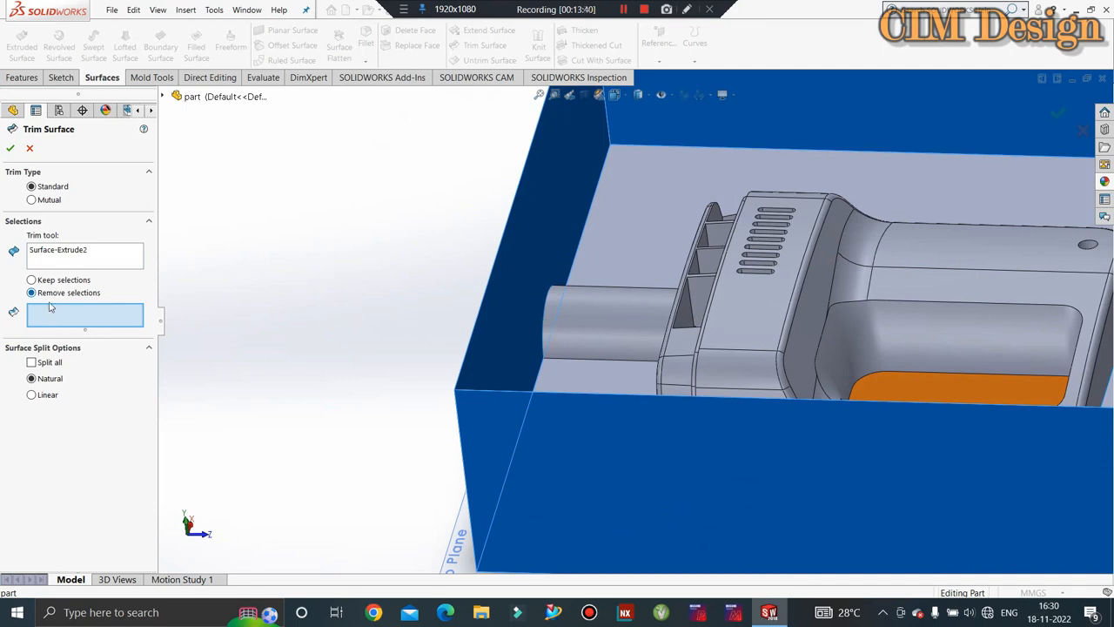
right_click(104, 261)
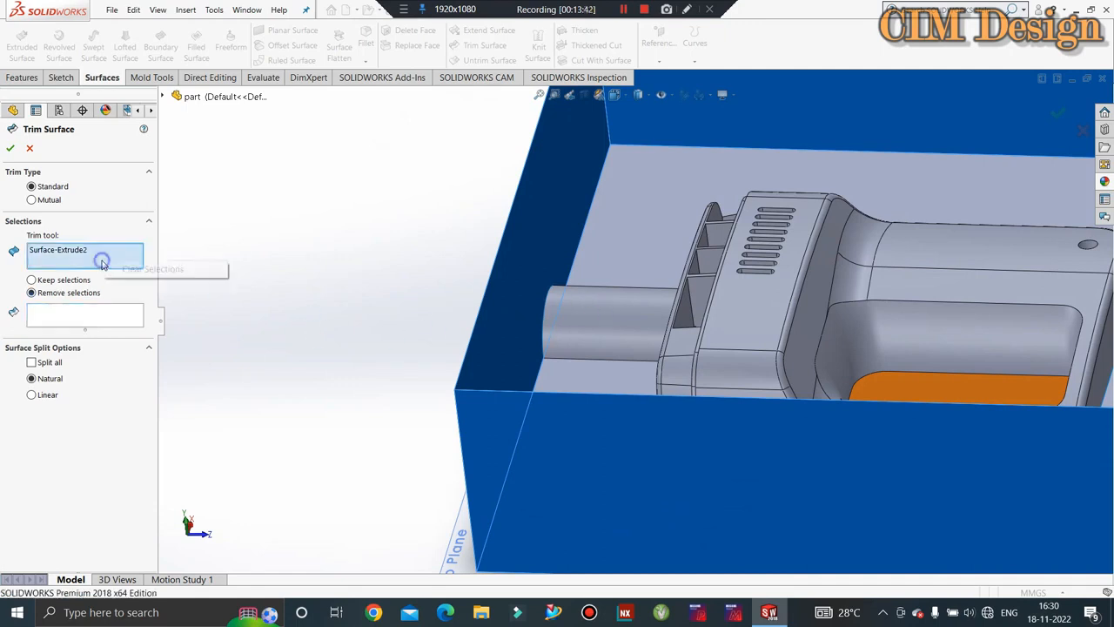
click(130, 274)
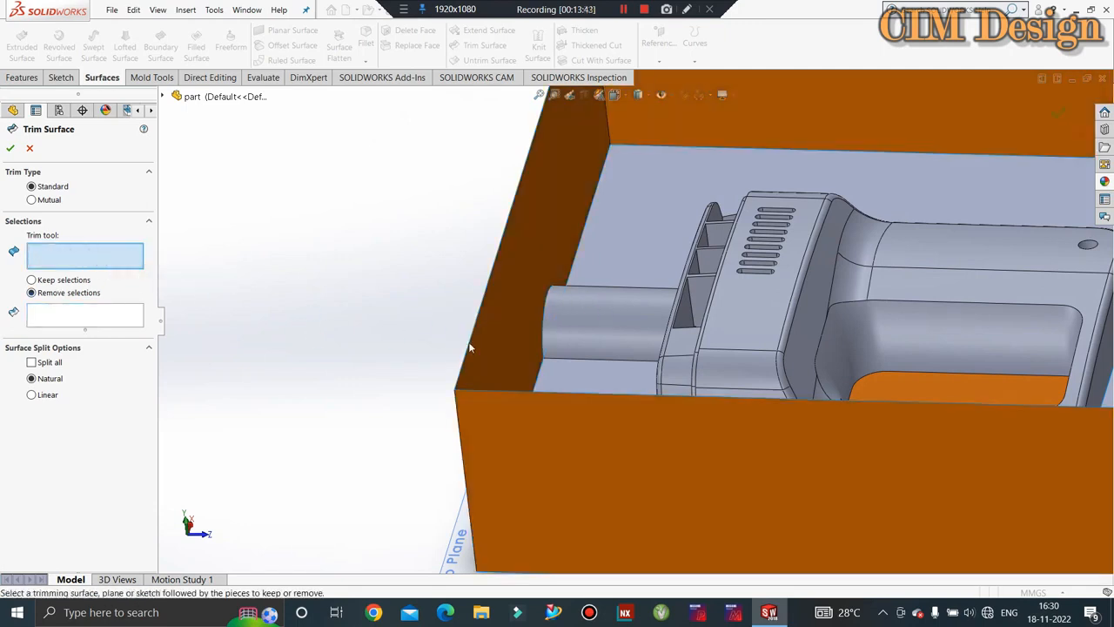
click(583, 348)
middle_drag(529, 328, 554, 341)
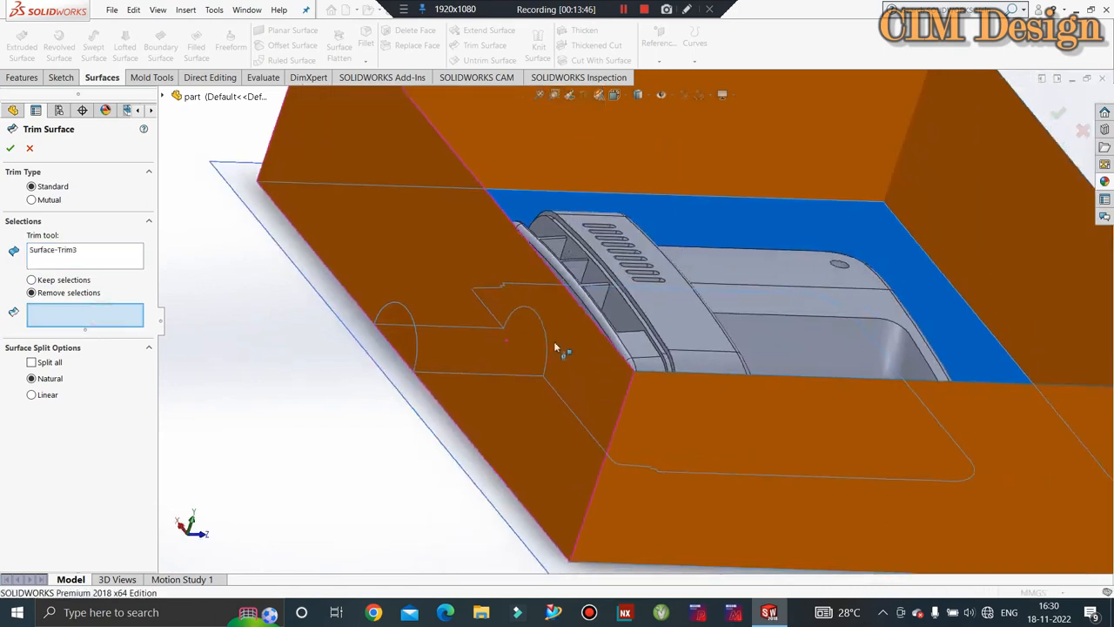
click(397, 339)
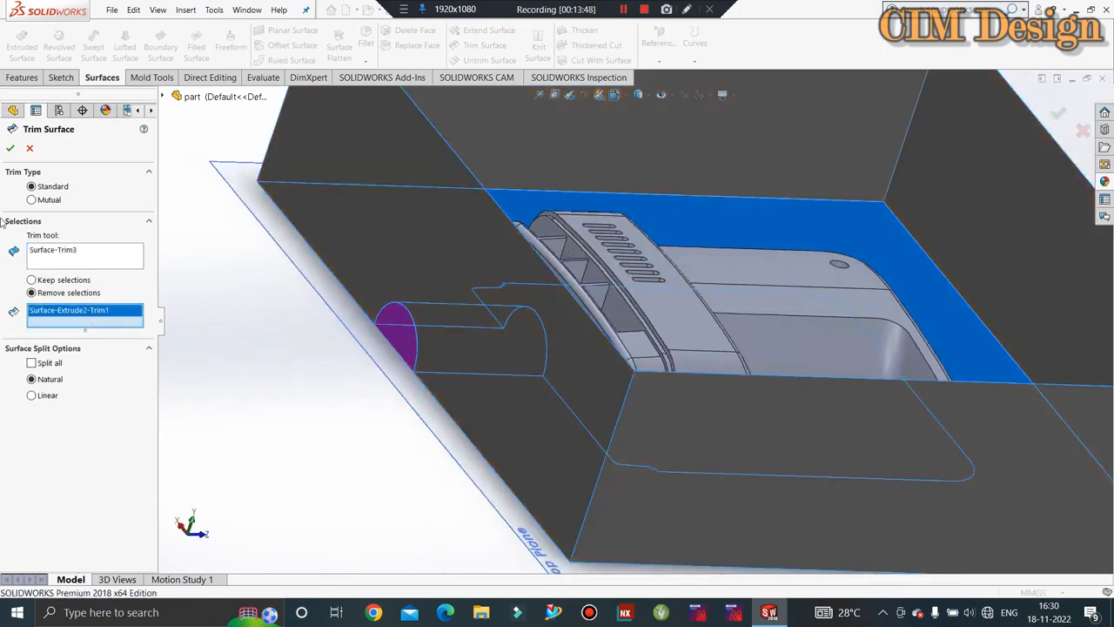
click(10, 150)
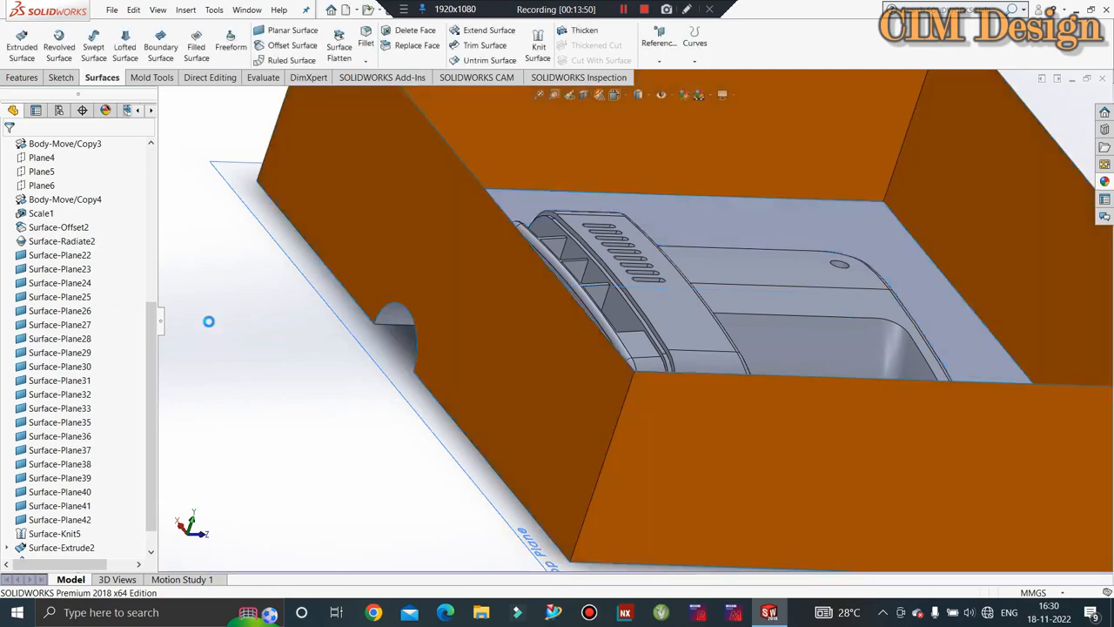
- Try to untrim all edges of the half-cylindrical parting face at 0%, merged with the original
middle_drag(322, 322, 330, 343)
scroll(330, 343, up, 5)
scroll(545, 283, down, 3)
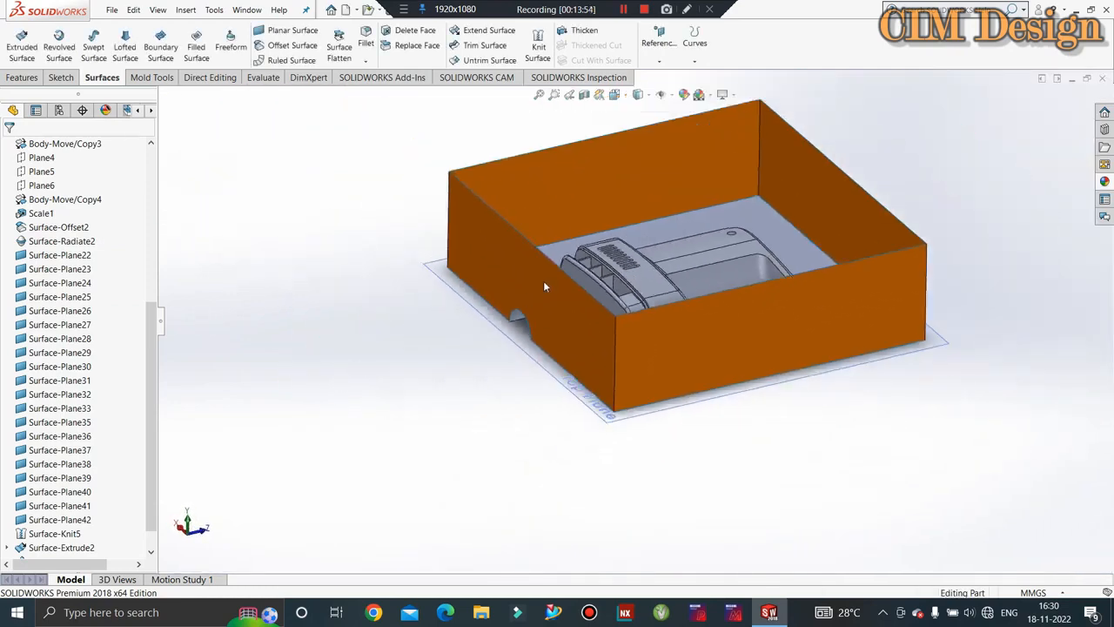
middle_drag(662, 262, 710, 260)
scroll(587, 298, up, 3)
middle_drag(902, 265, 854, 410)
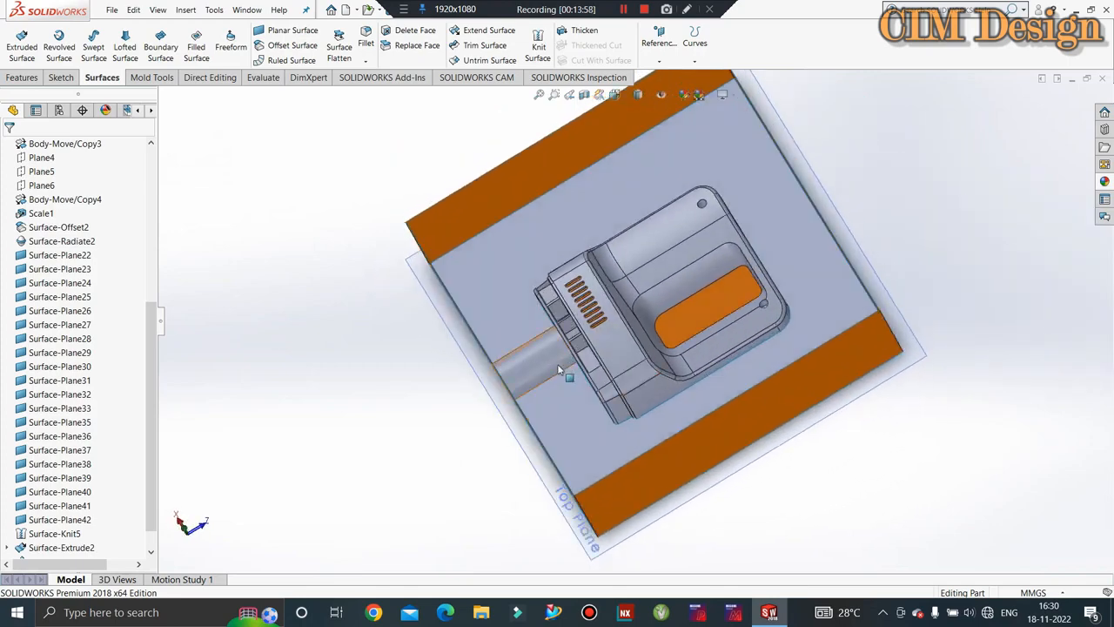
scroll(510, 342, down, 5)
middle_drag(517, 377, 520, 365)
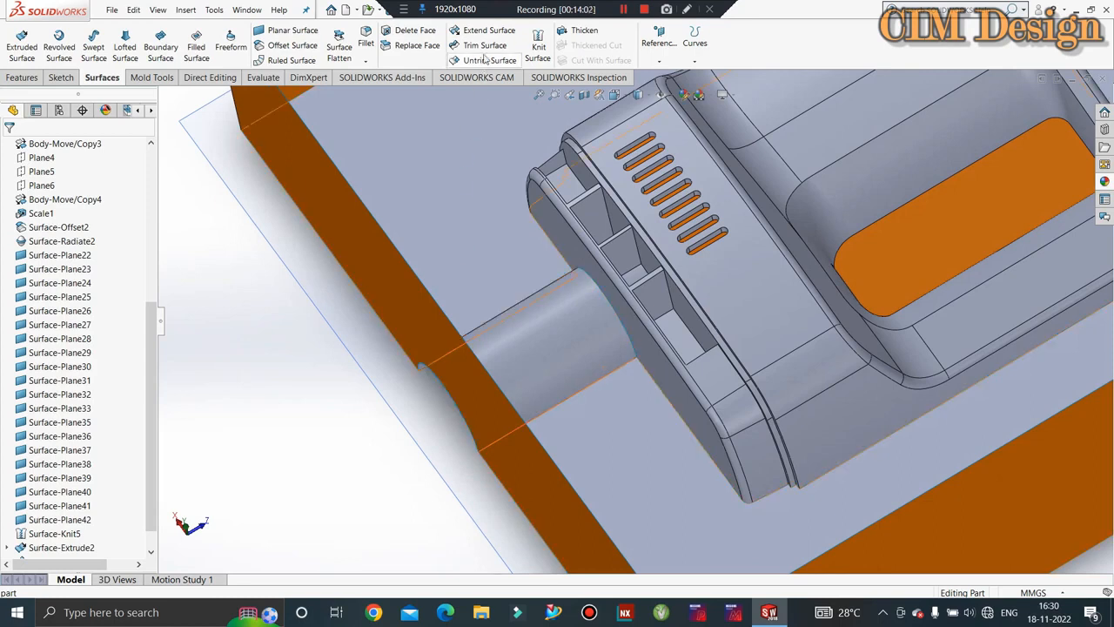
click(485, 60)
click(525, 380)
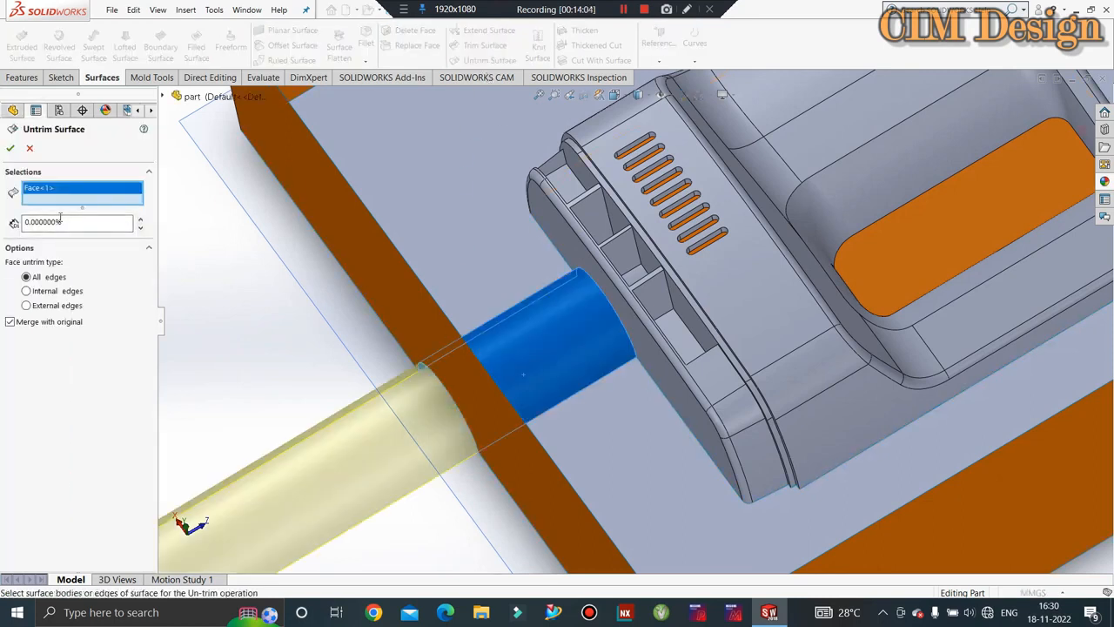
click(11, 150)
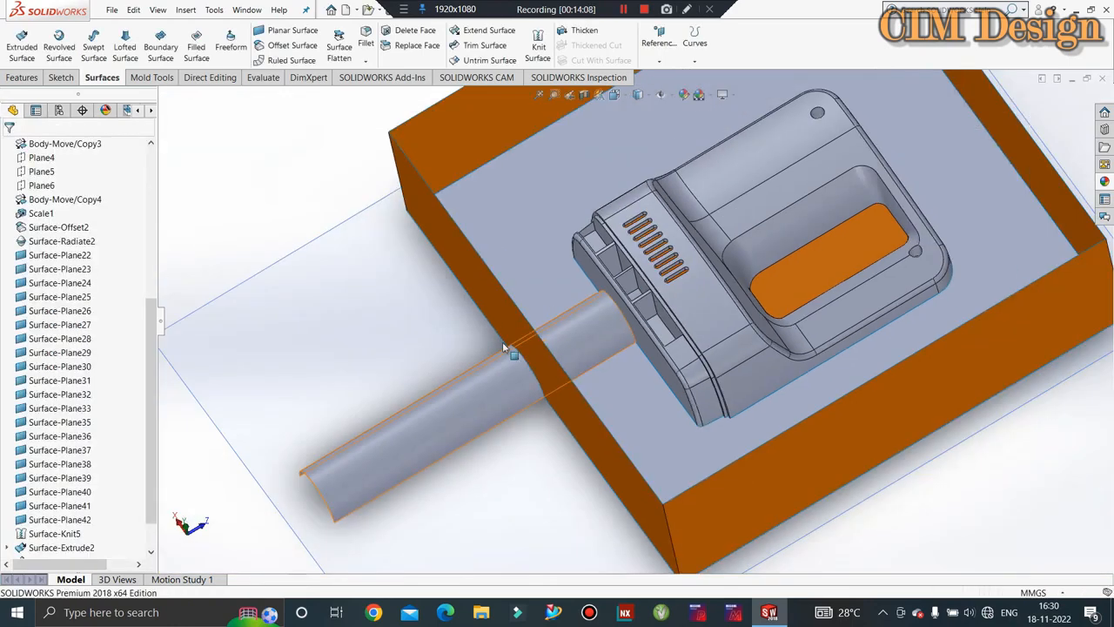
- Try to extend the outer end edge of the half-cylindrical surface by a distance of 20 mm, using the same-surface type
scroll(494, 367, down, 2)
click(596, 331)
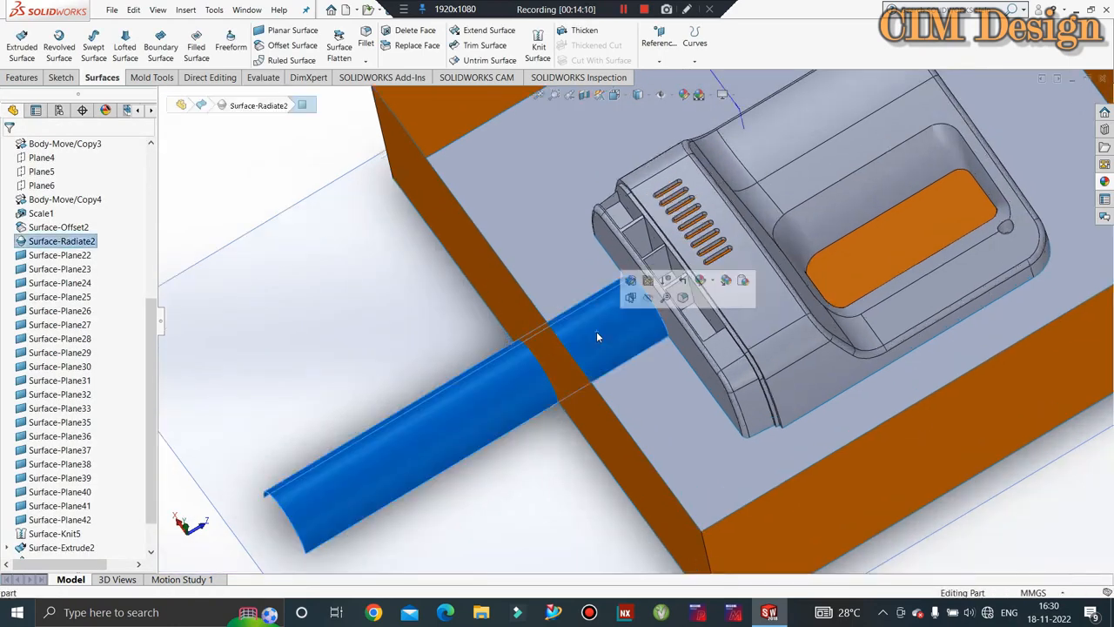
key(Escape)
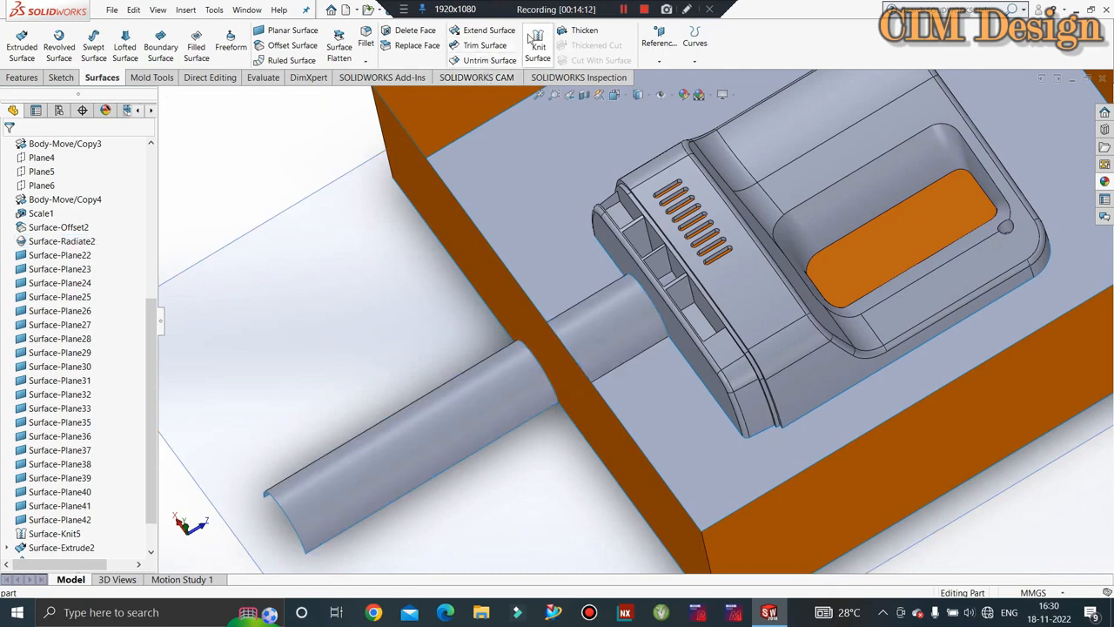
click(487, 30)
click(297, 520)
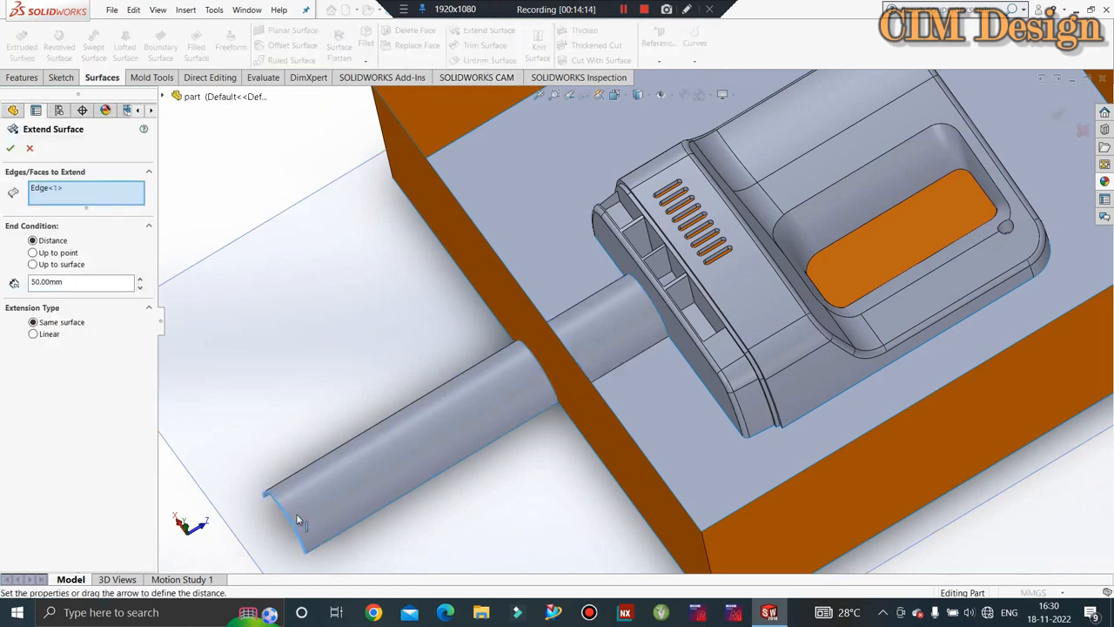
drag(182, 566, 395, 462)
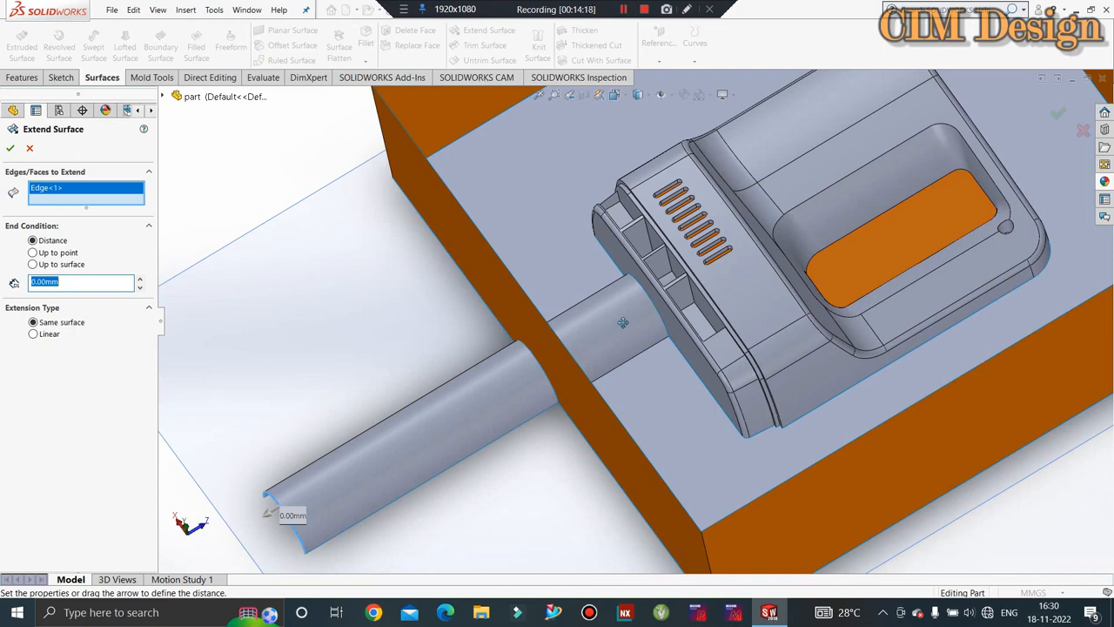
click(139, 280)
click(139, 280)
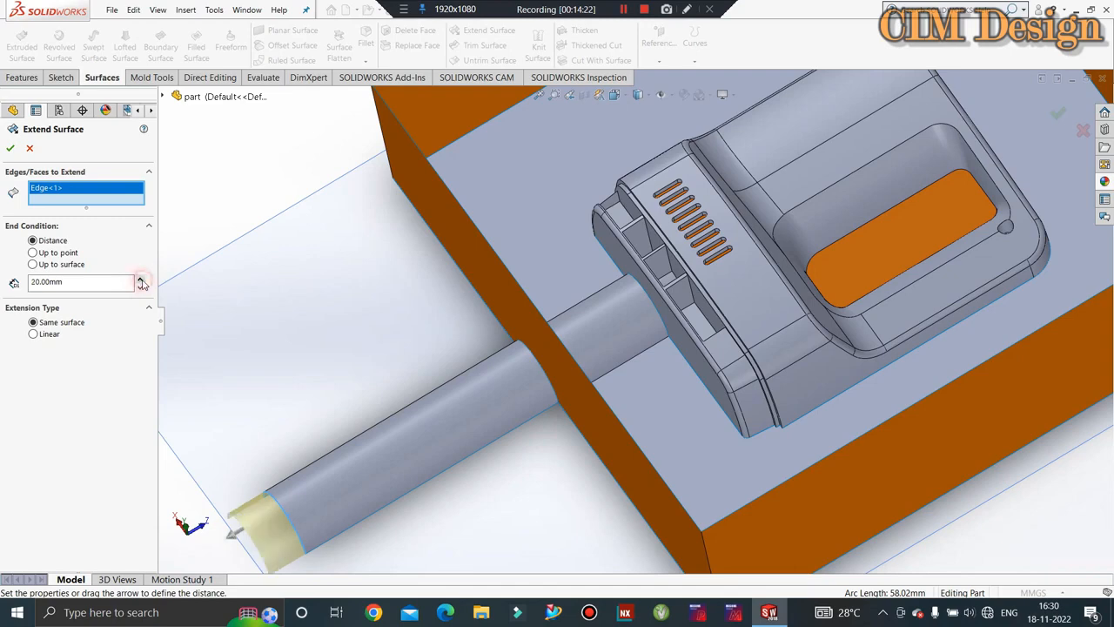
key(Return)
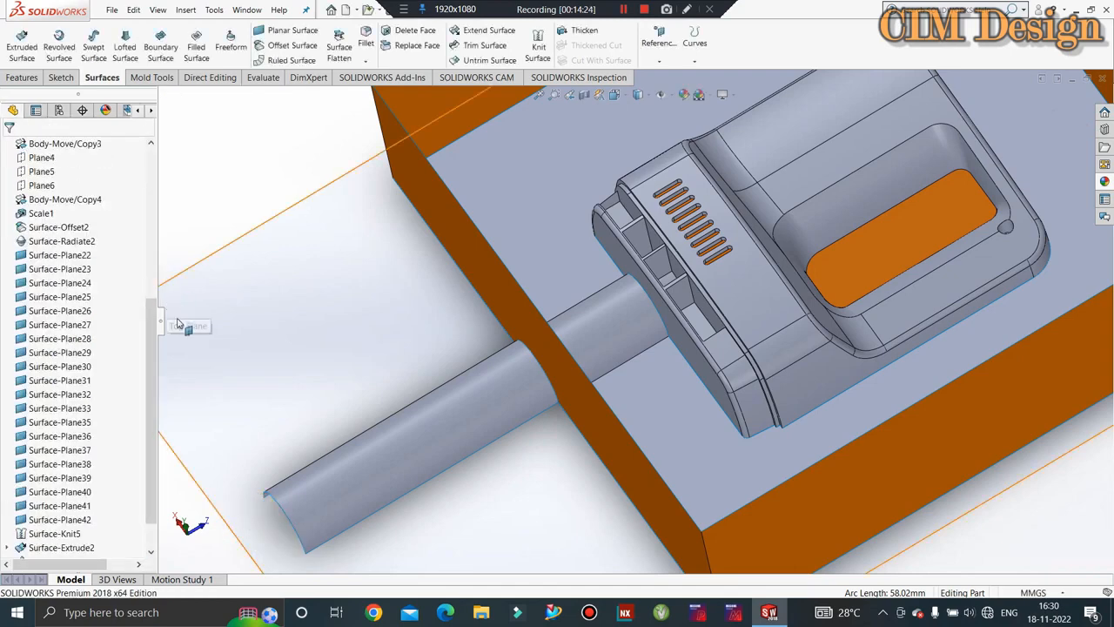
scroll(495, 388, down, 3)
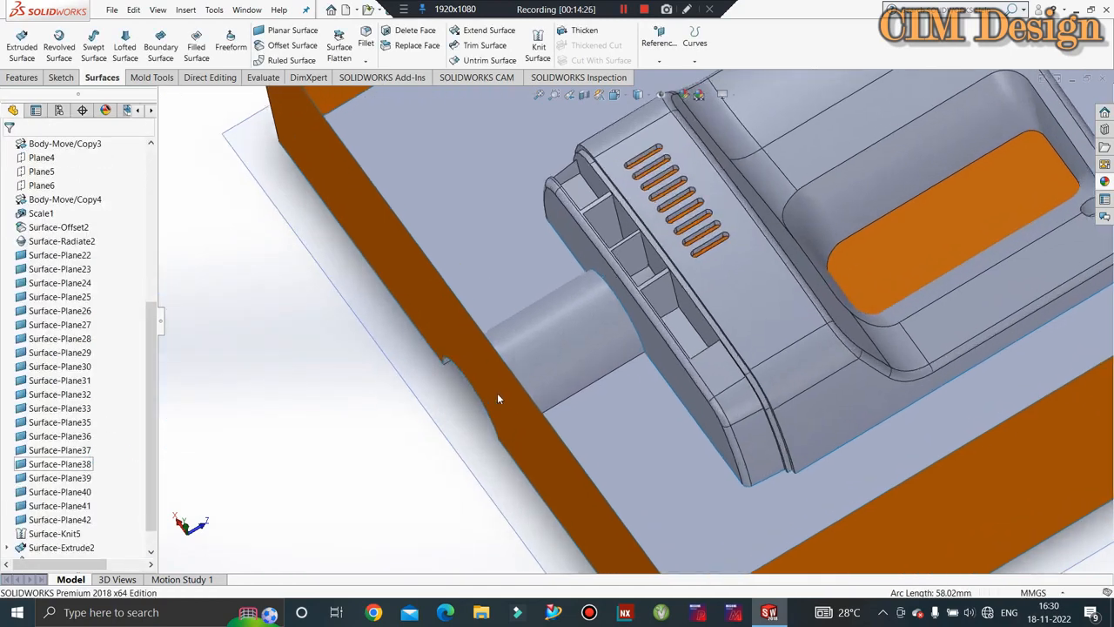
middle_drag(484, 398, 511, 293)
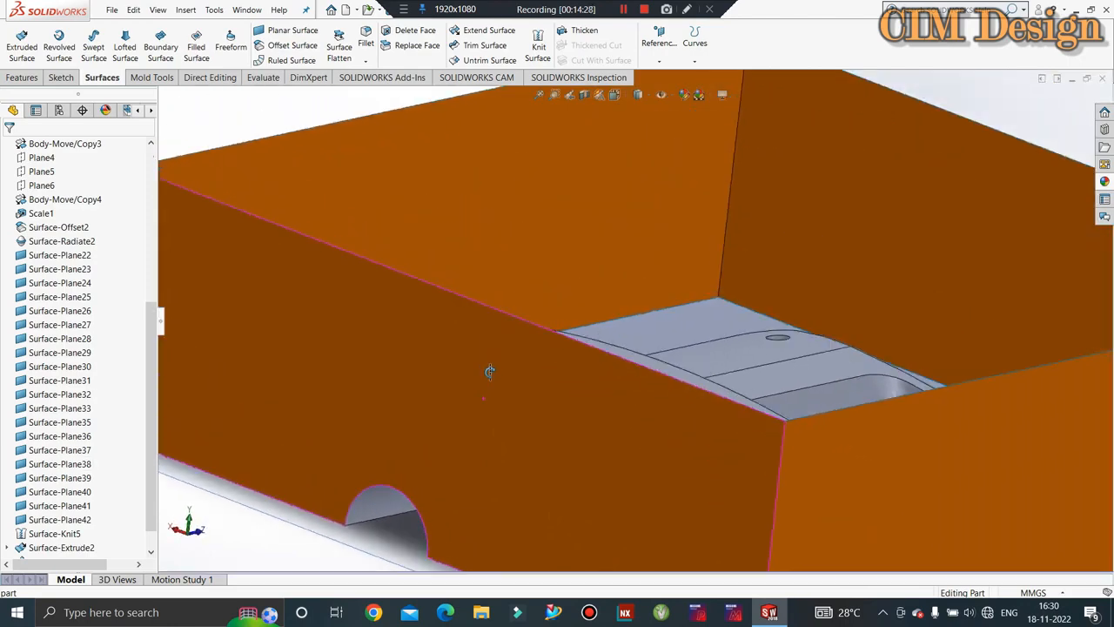
middle_drag(490, 372, 523, 346)
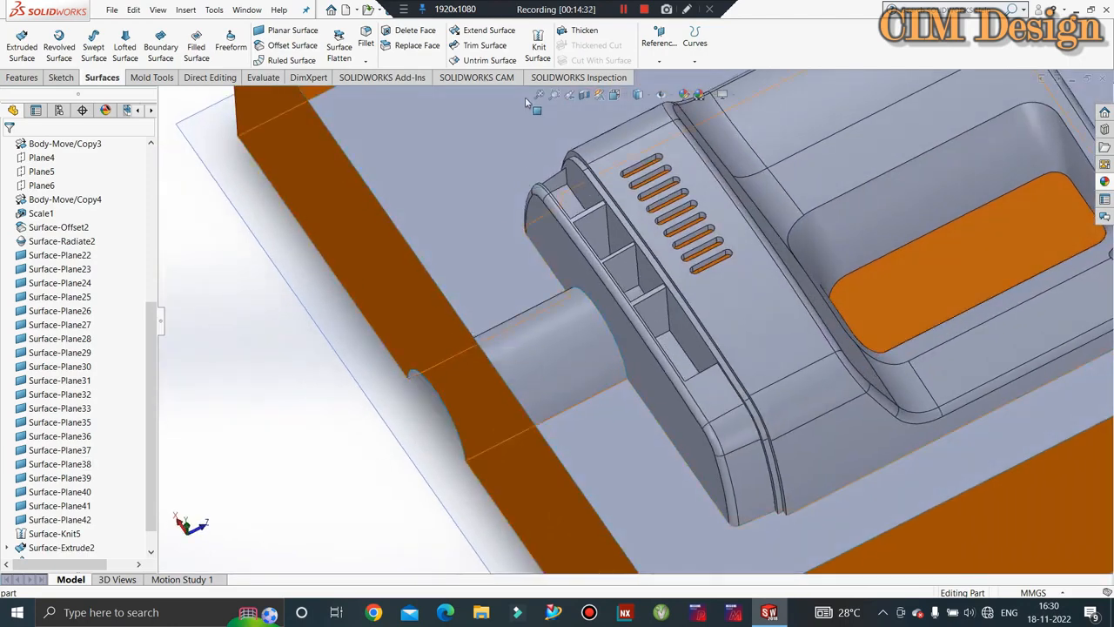
click(484, 30)
click(432, 389)
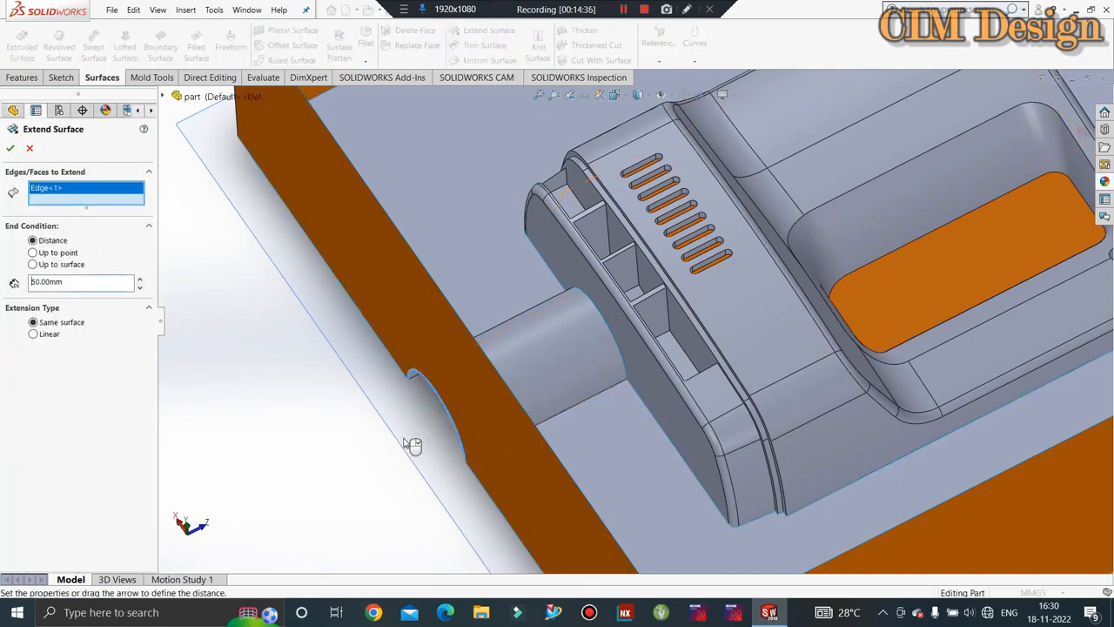
double_click(118, 283)
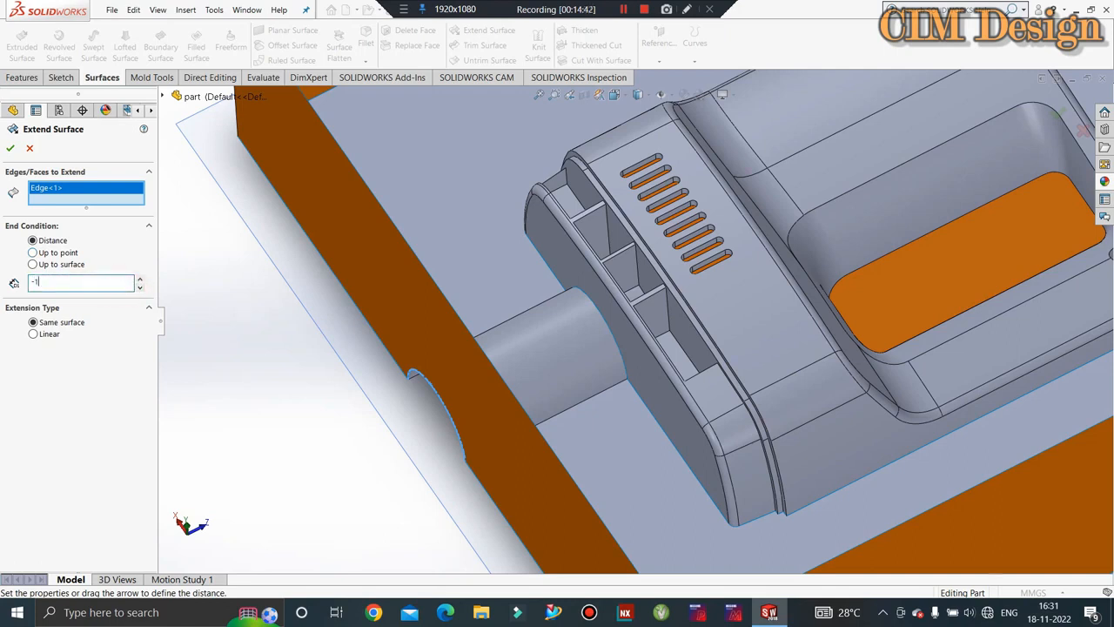
key(Return)
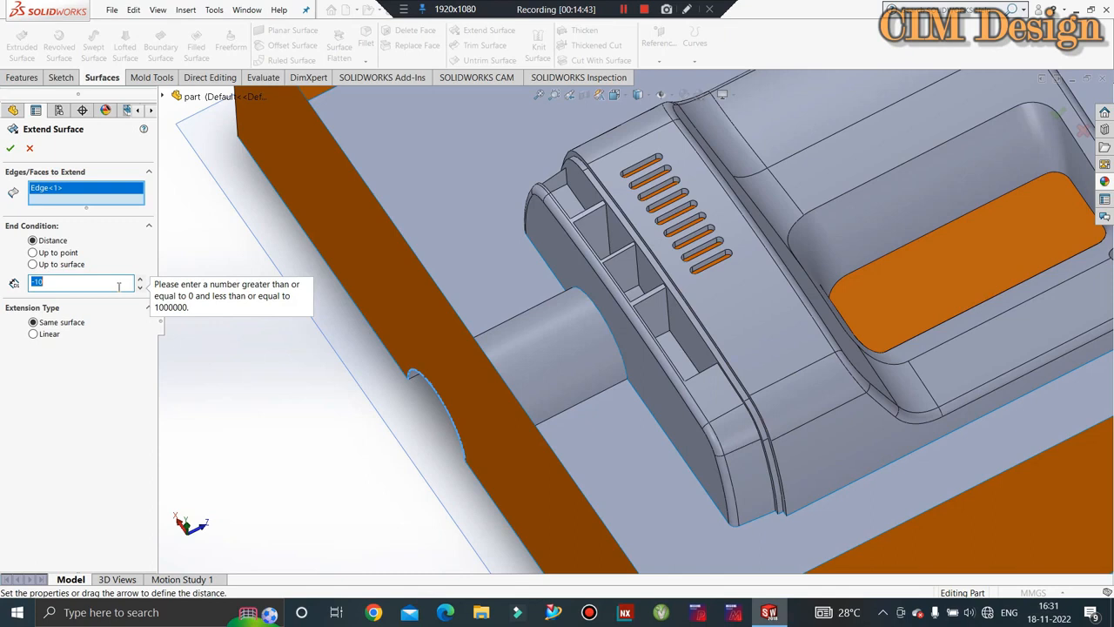
click(35, 254)
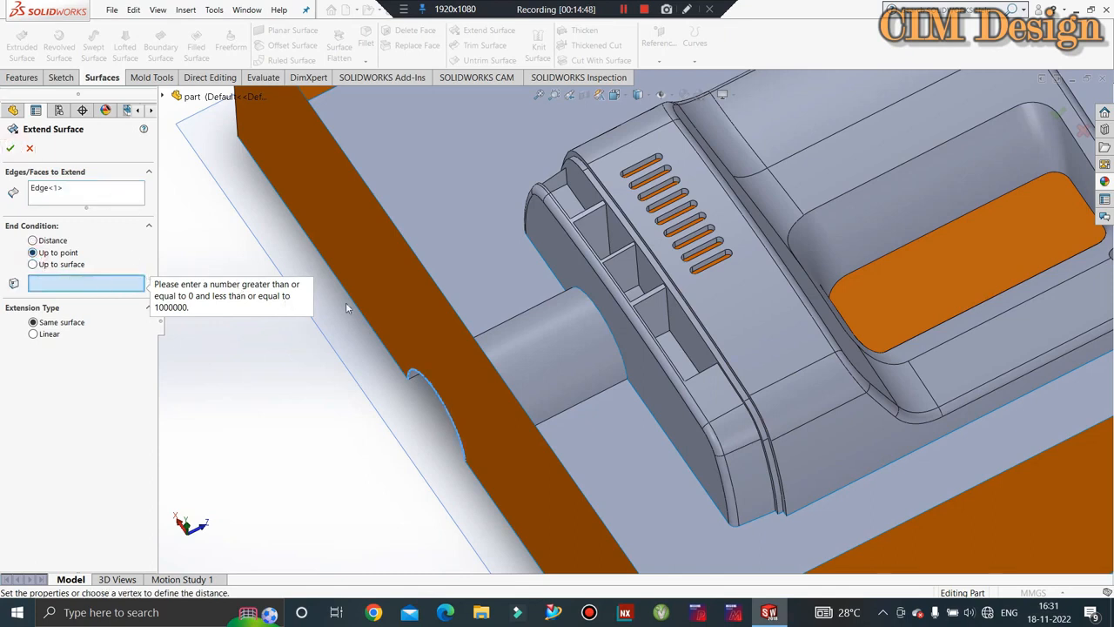
key(Escape)
- Examine the half-cylindrical parting section where it meets the extruded wall, from inside and outside the box
middle_drag(534, 385, 539, 409)
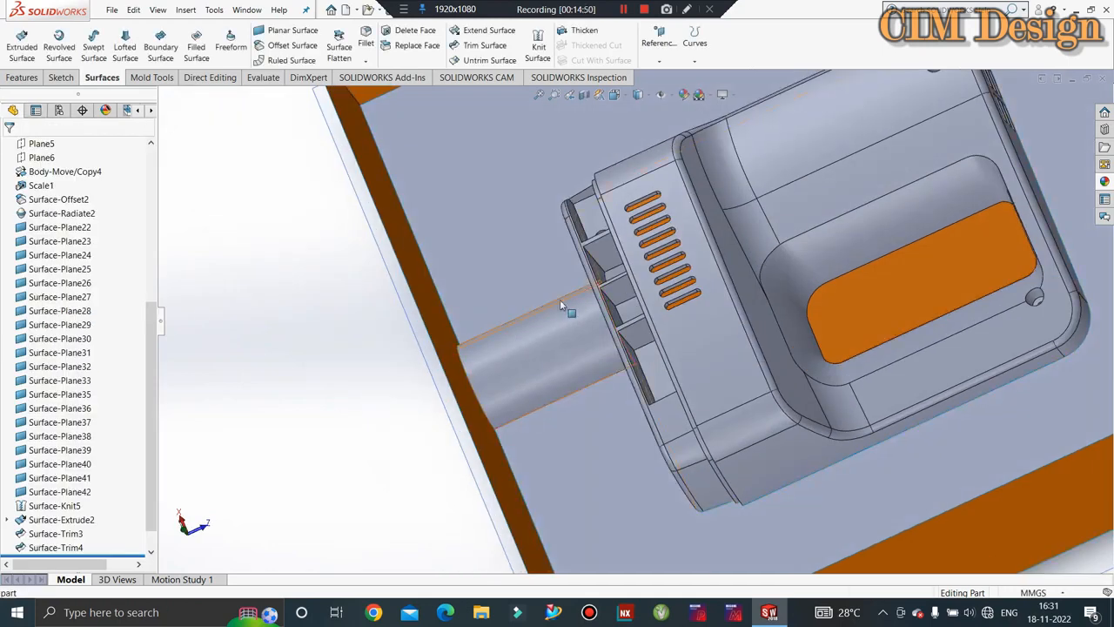
scroll(548, 381, down, 2)
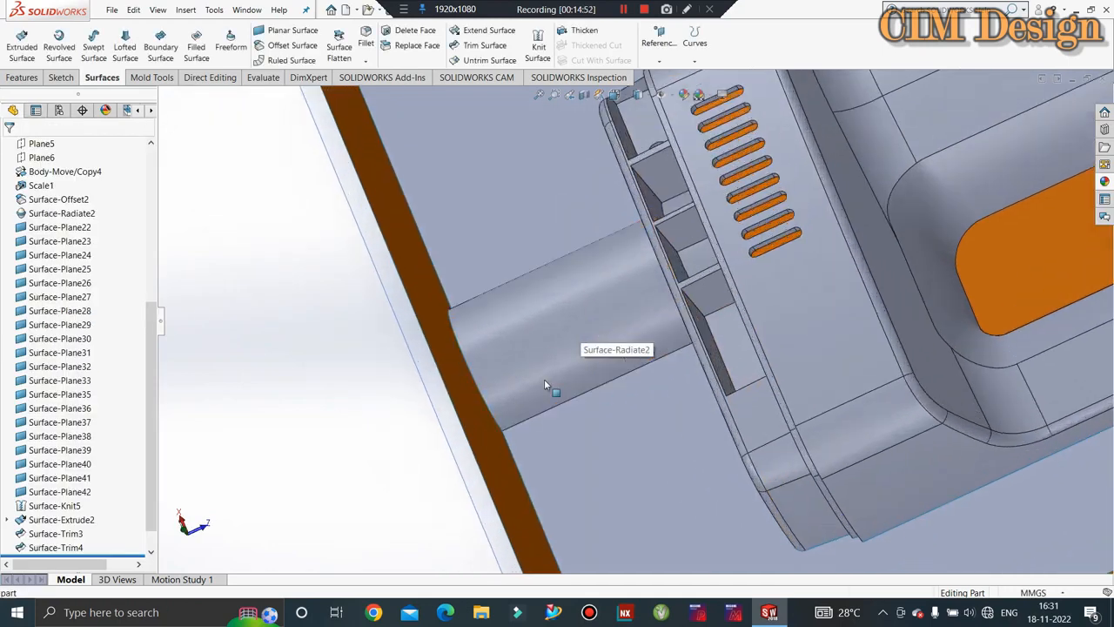
middle_drag(546, 381, 595, 213)
scroll(521, 360, up, 1)
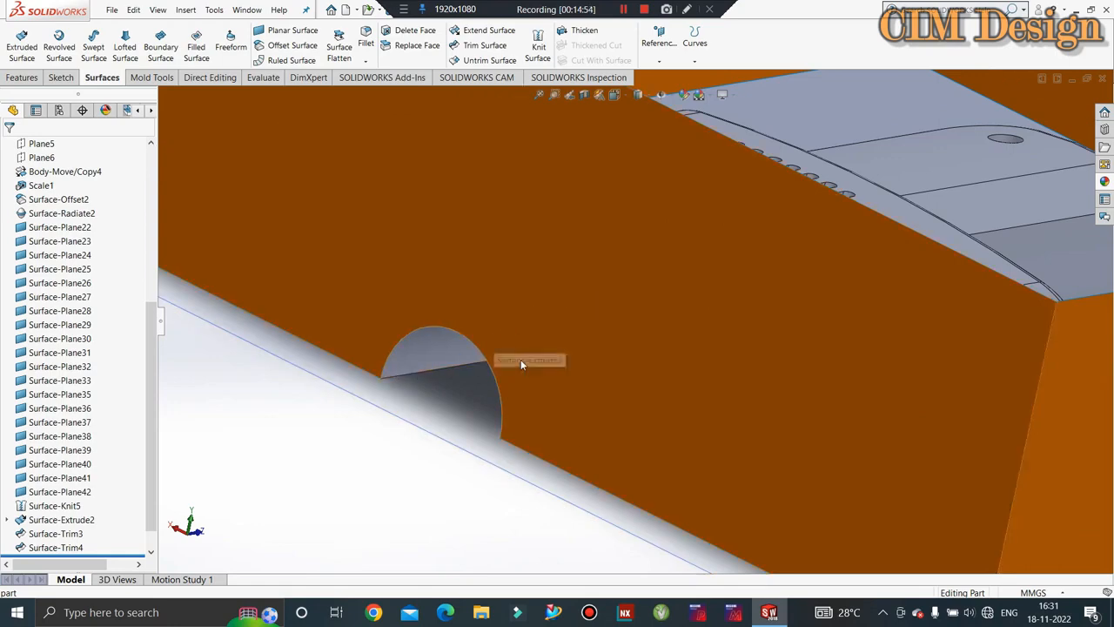
scroll(522, 364, down, 3)
scroll(522, 352, up, 5)
middle_drag(527, 348, 630, 326)
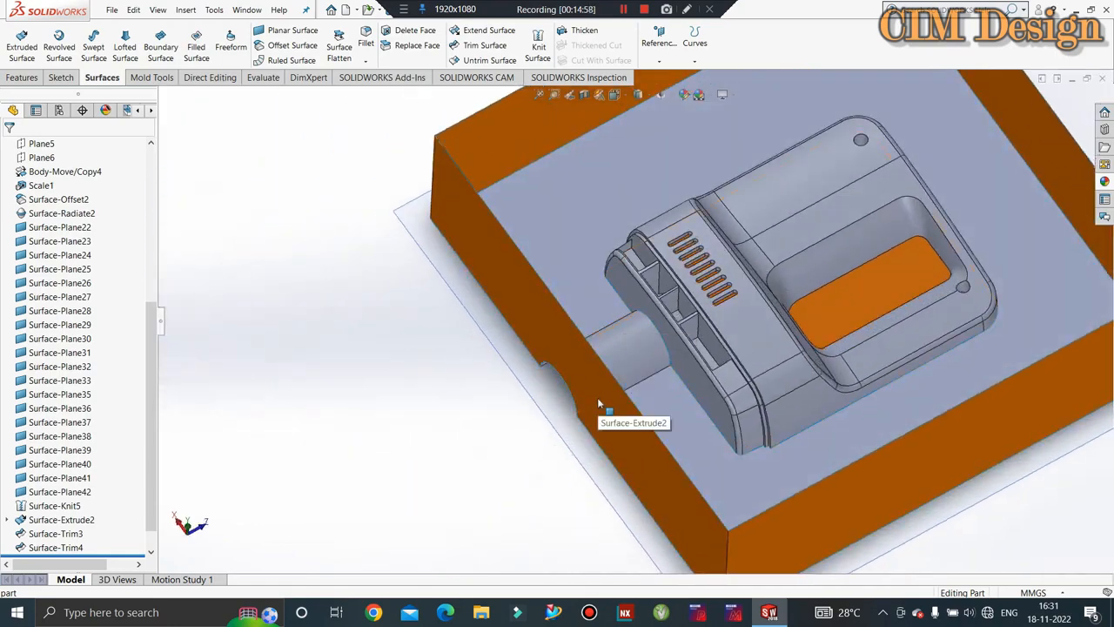
middle_drag(600, 405, 603, 349)
middle_drag(493, 290, 710, 153)
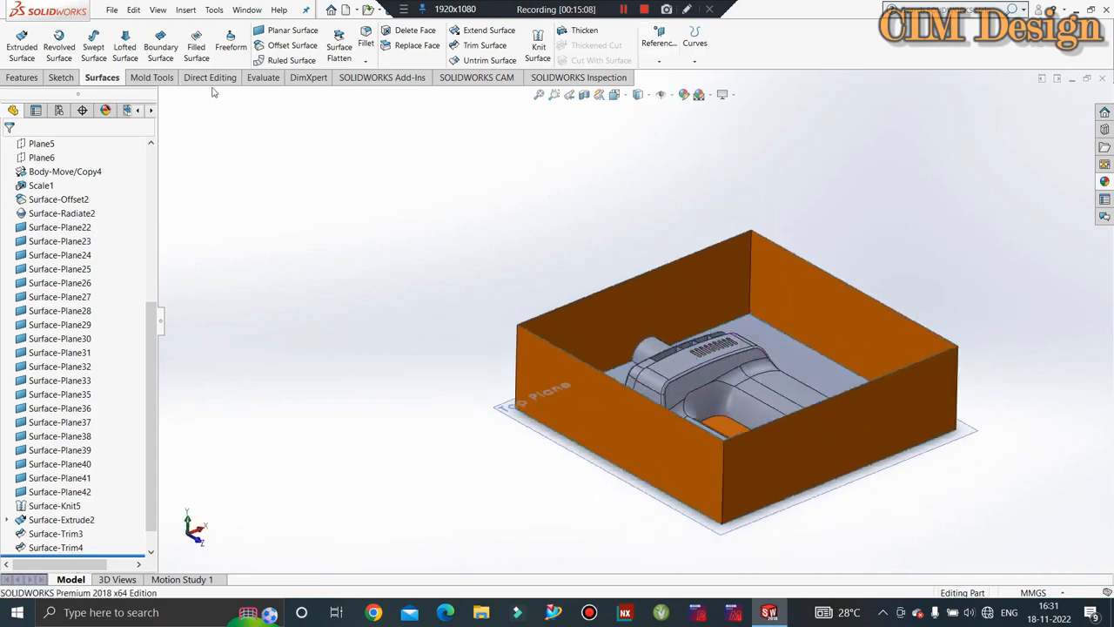
- Create a planar surface bounded by the four open rim edges of the extruded walls to cap the box
key(f)
scroll(96, 165, up, 1)
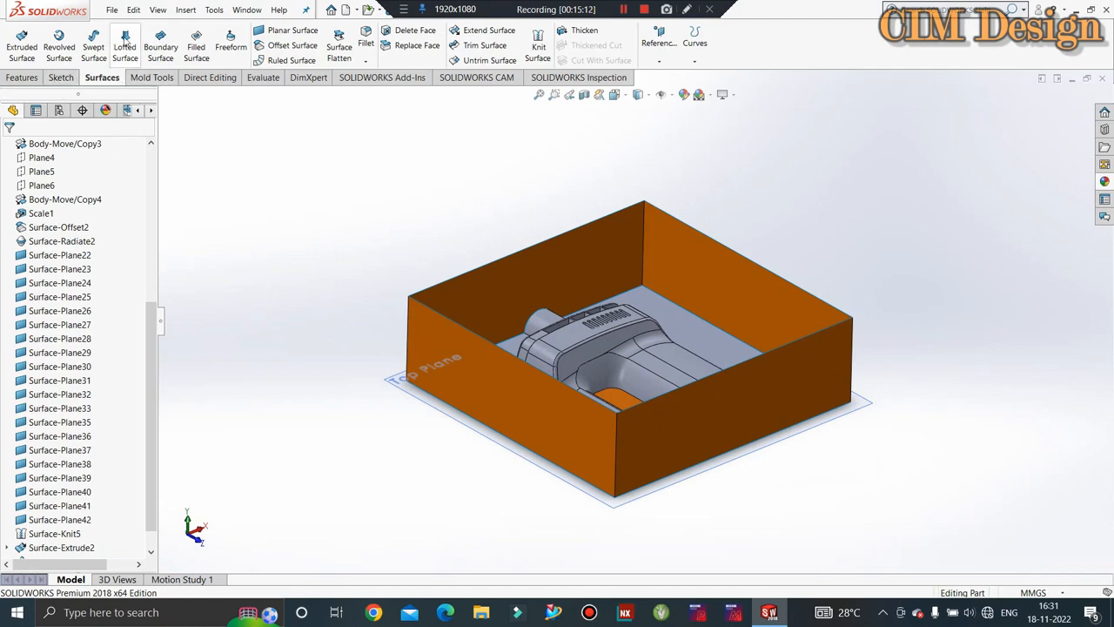
click(283, 35)
click(492, 262)
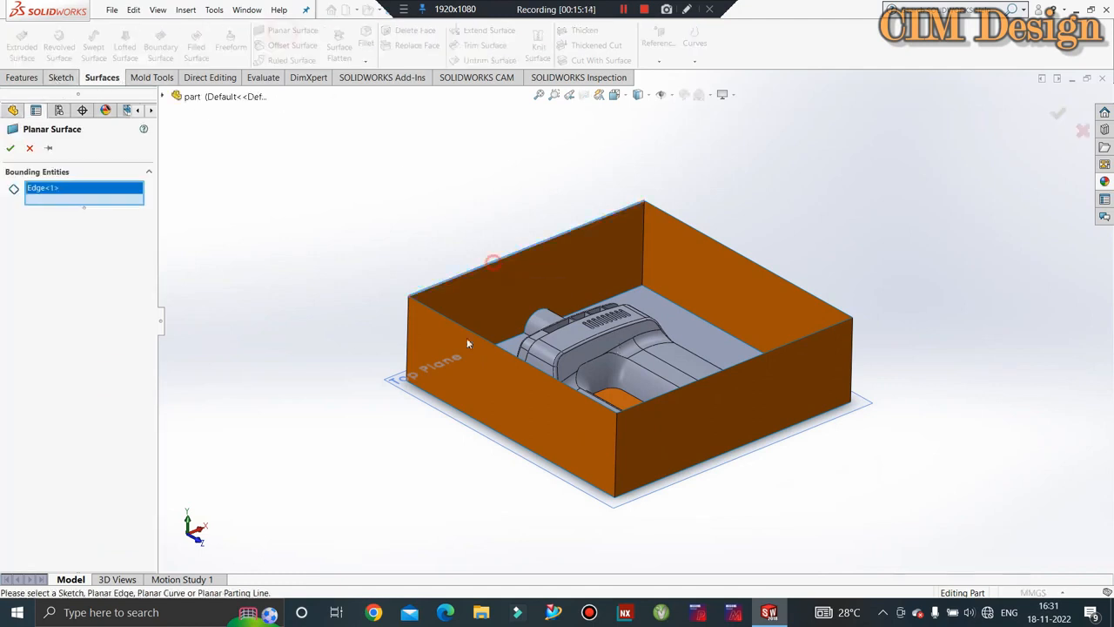
click(452, 322)
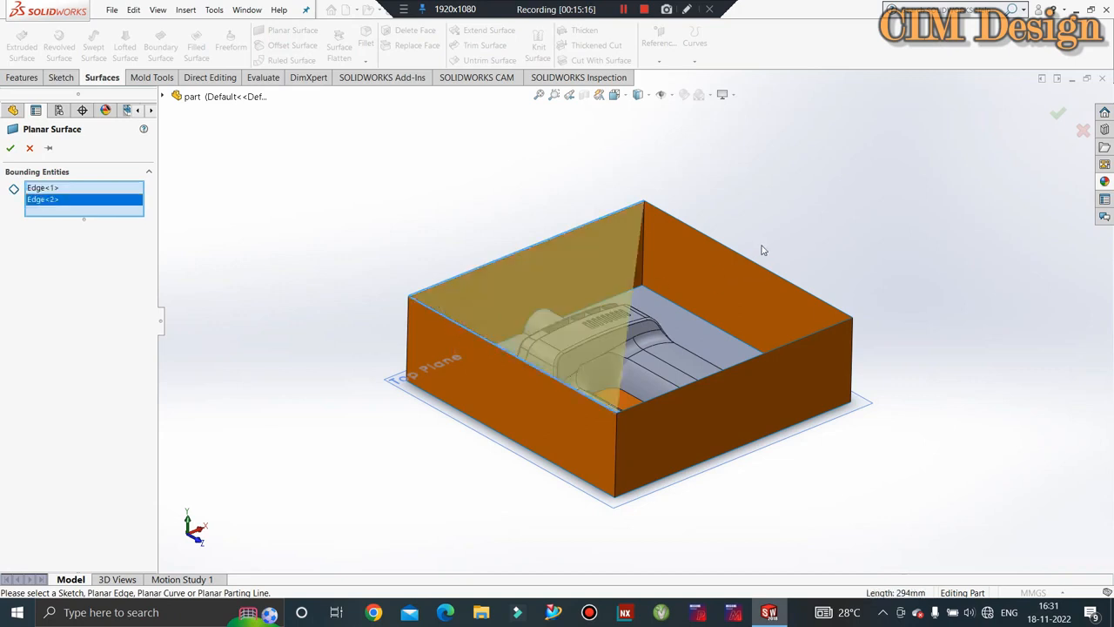
click(743, 257)
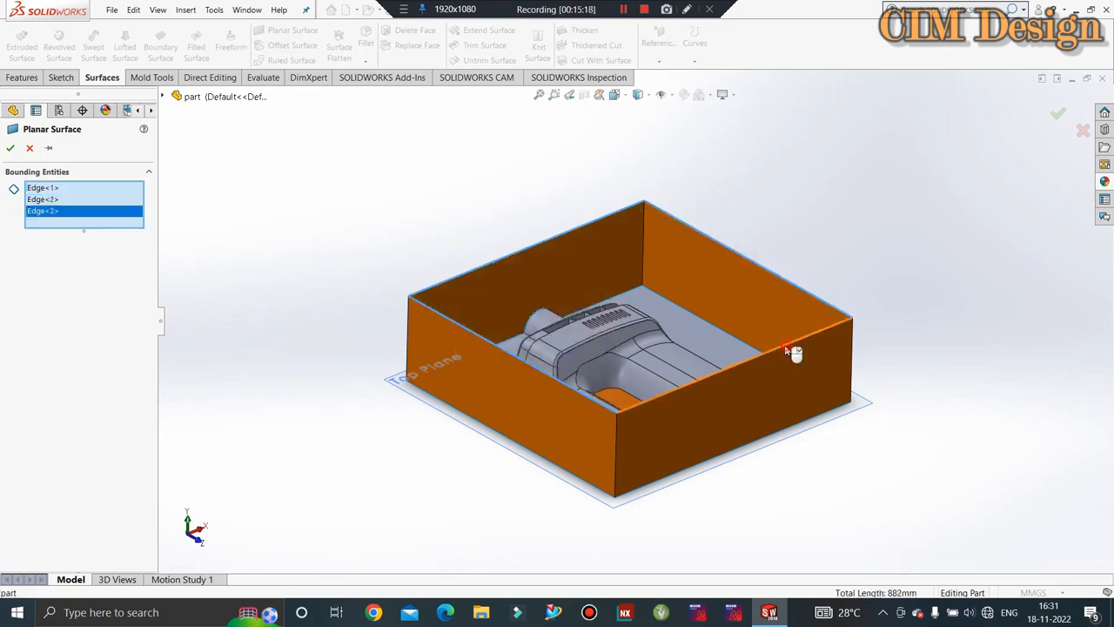
click(794, 351)
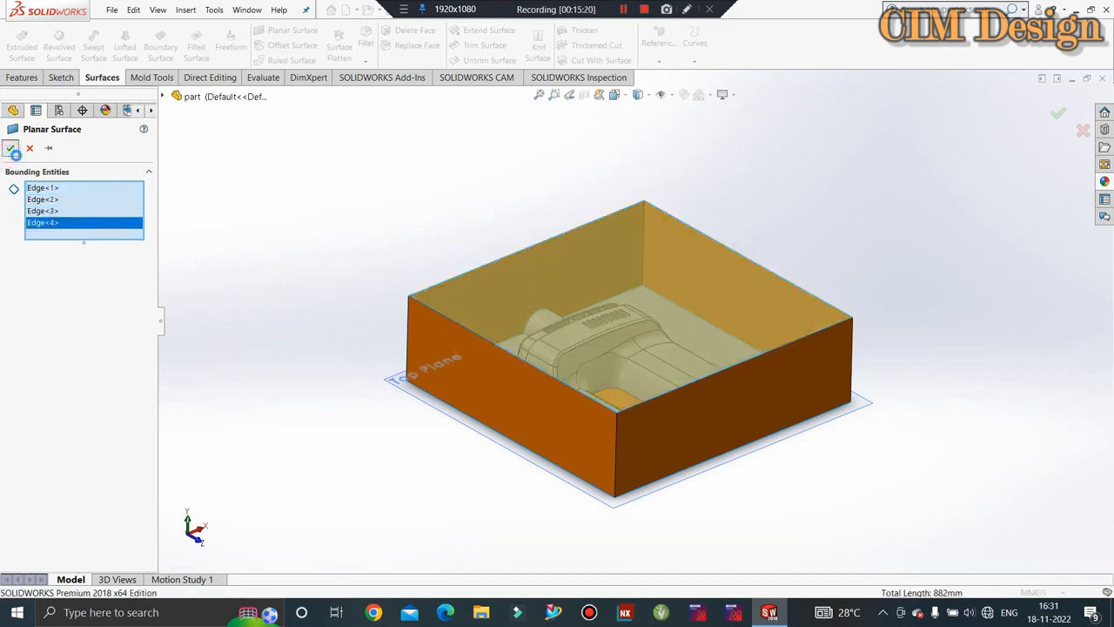
click(10, 149)
- Knit the parting surface, extruded walls and planar cap into one solid body, with gap control on
middle_drag(600, 276, 717, 176)
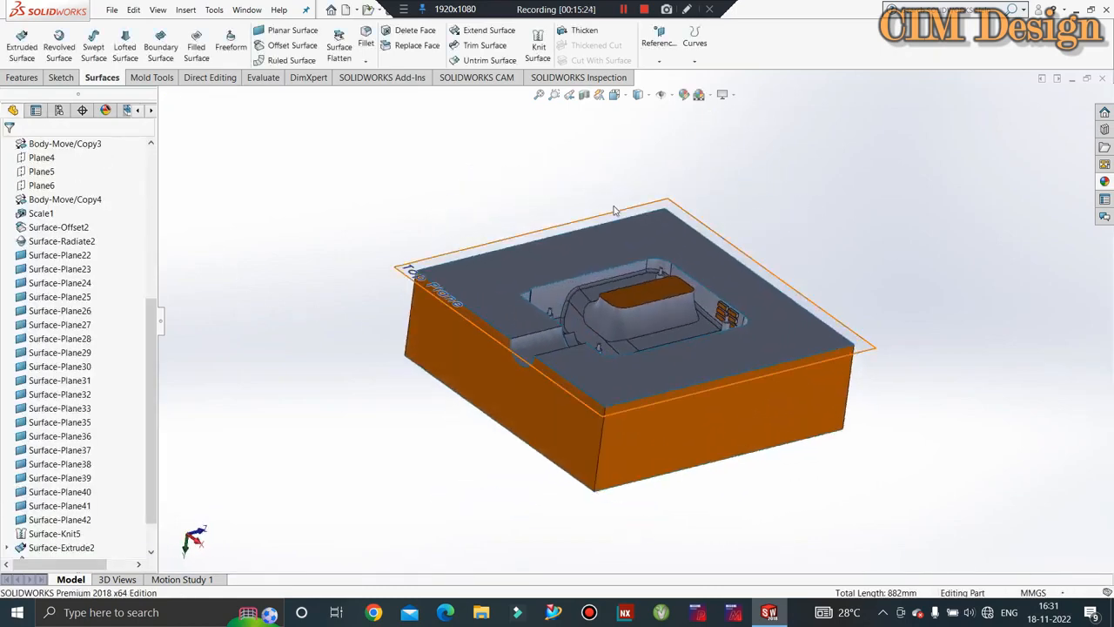
click(540, 51)
click(481, 296)
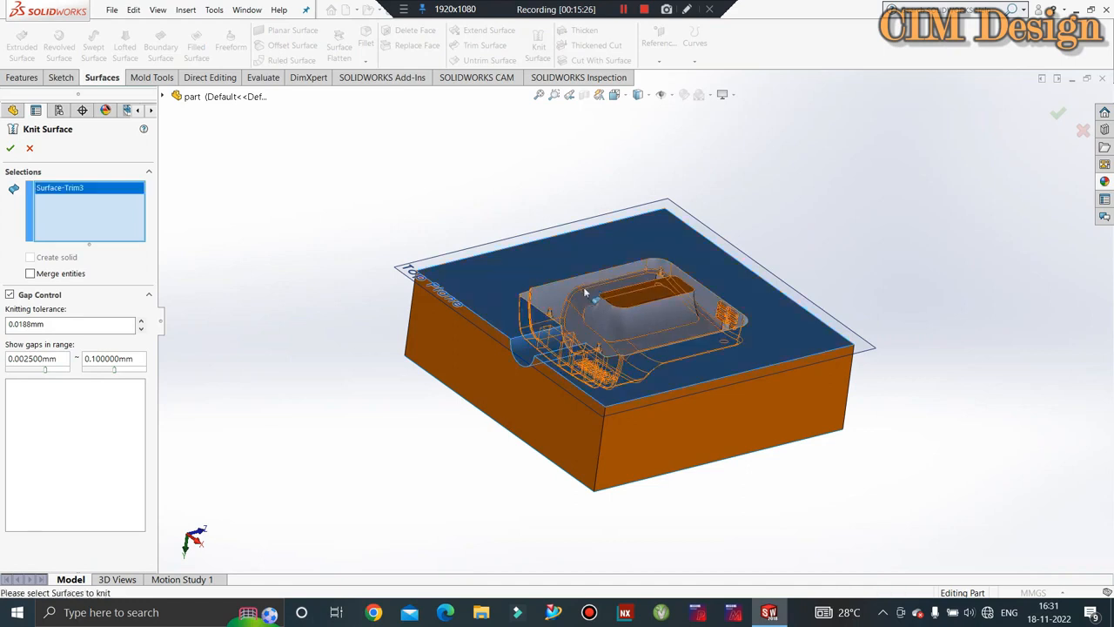
scroll(761, 215, up, 3)
drag(876, 189, 372, 510)
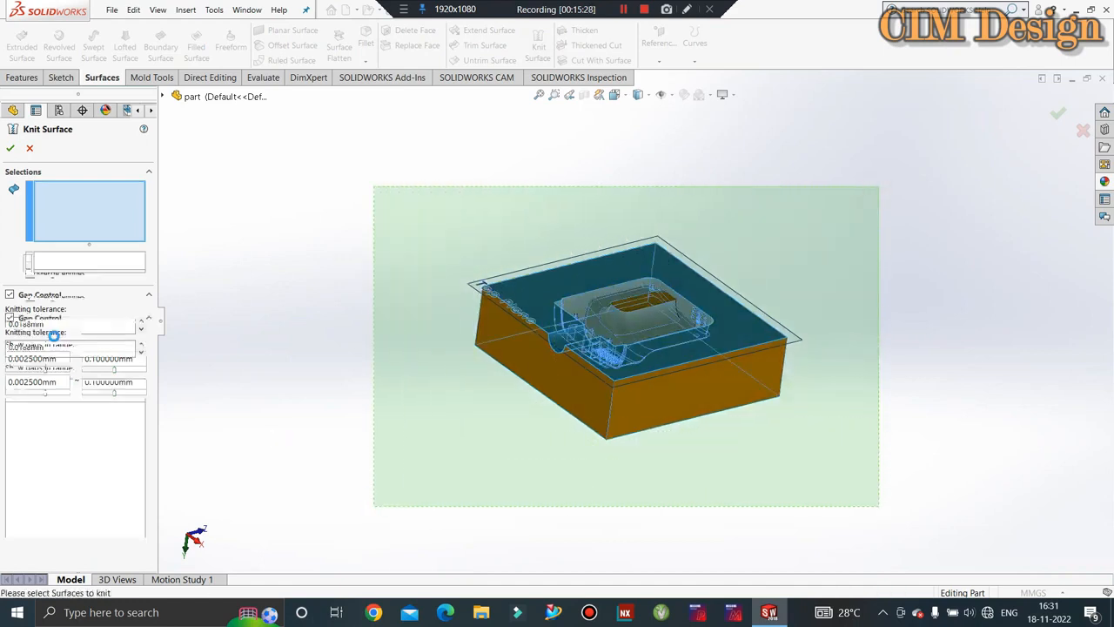
click(523, 277)
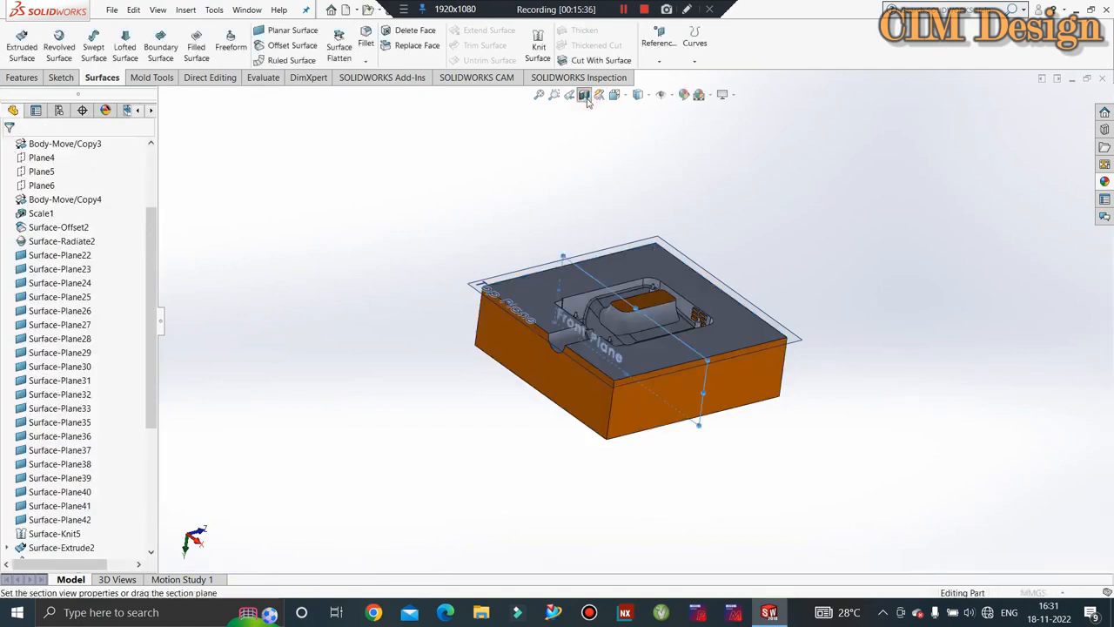
- Inspect the knitted block with a Front Plane section view, and examine the half-cylindrical channel on its parting side
click(584, 95)
key(Escape)
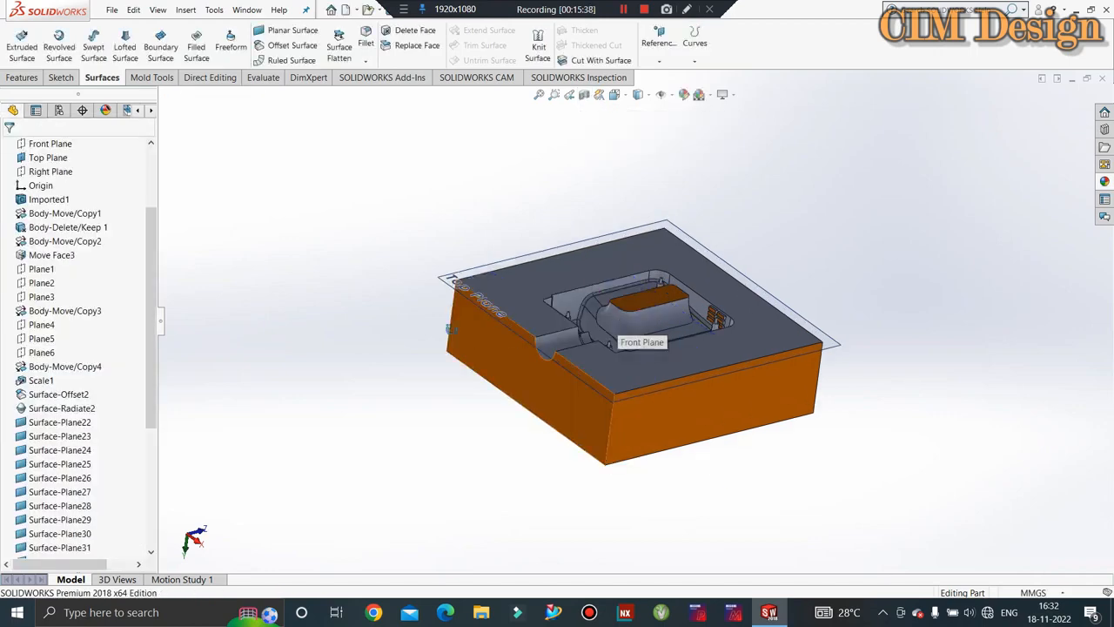
middle_drag(618, 322, 573, 376)
scroll(575, 366, down, 5)
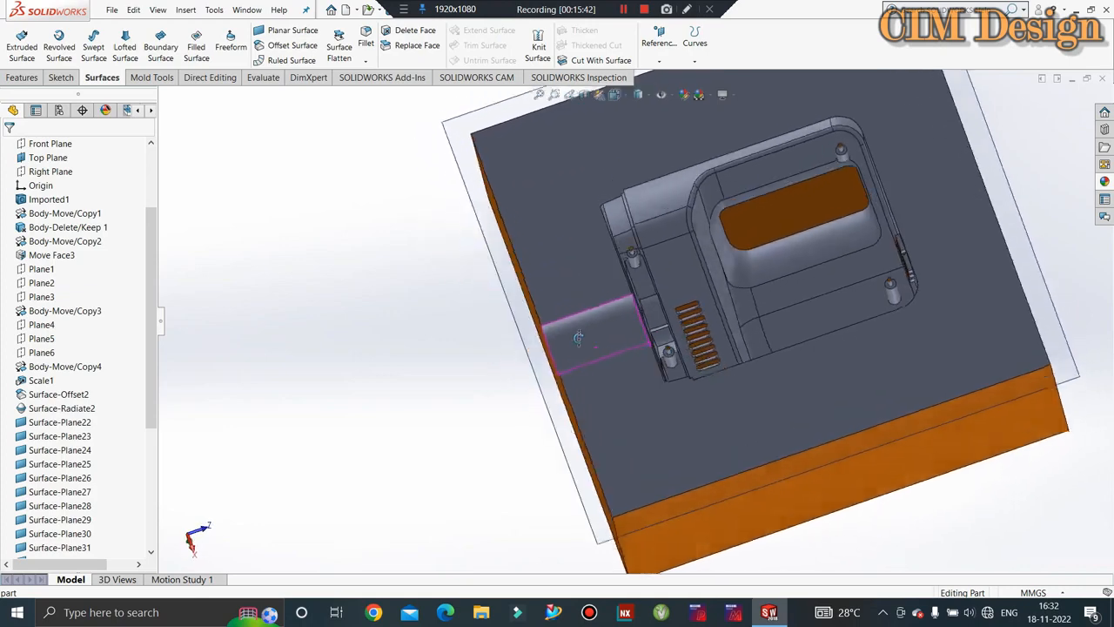
middle_drag(578, 338, 610, 352)
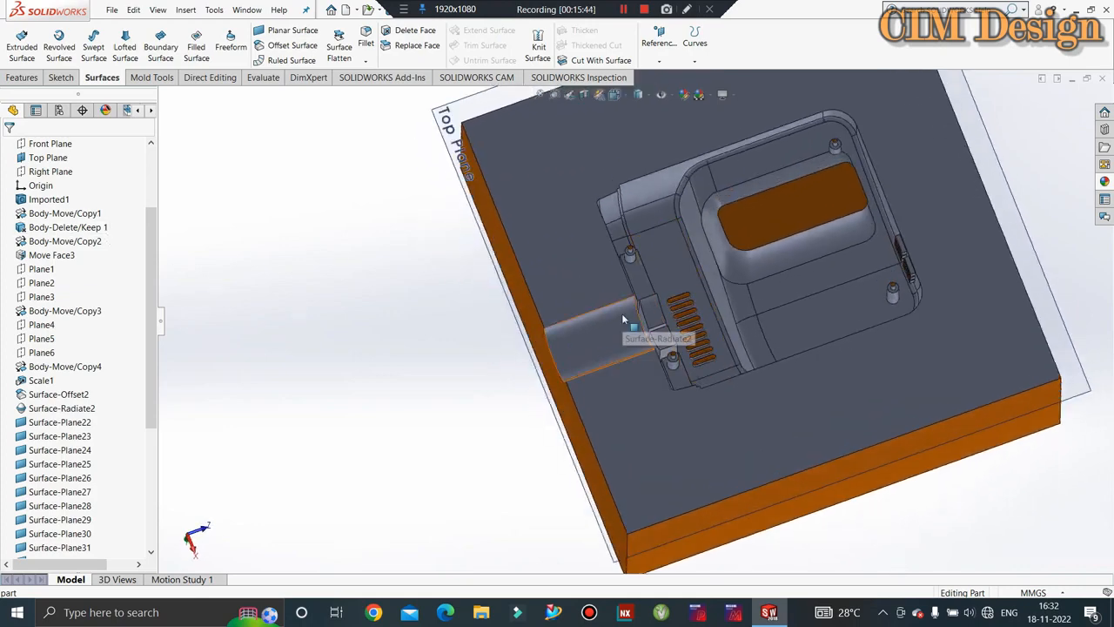
middle_drag(579, 347, 601, 242)
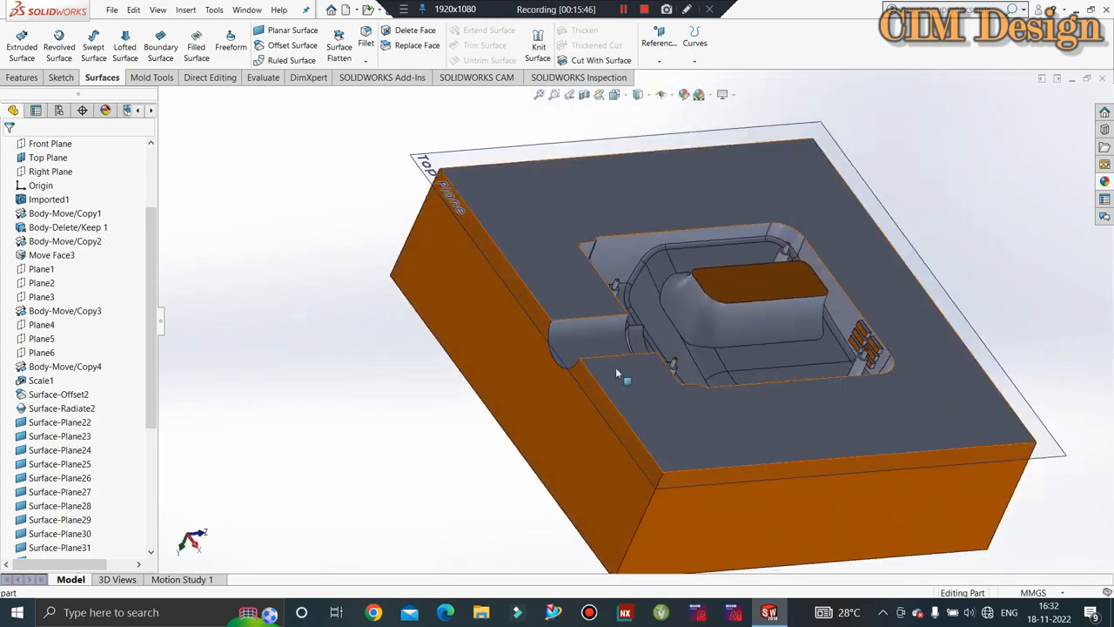
- Sketch a corner rectangle on the block's flat parting face, starting on the outer edge and spanning the half-cylindrical channel
scroll(615, 367, down, 2)
click(61, 78)
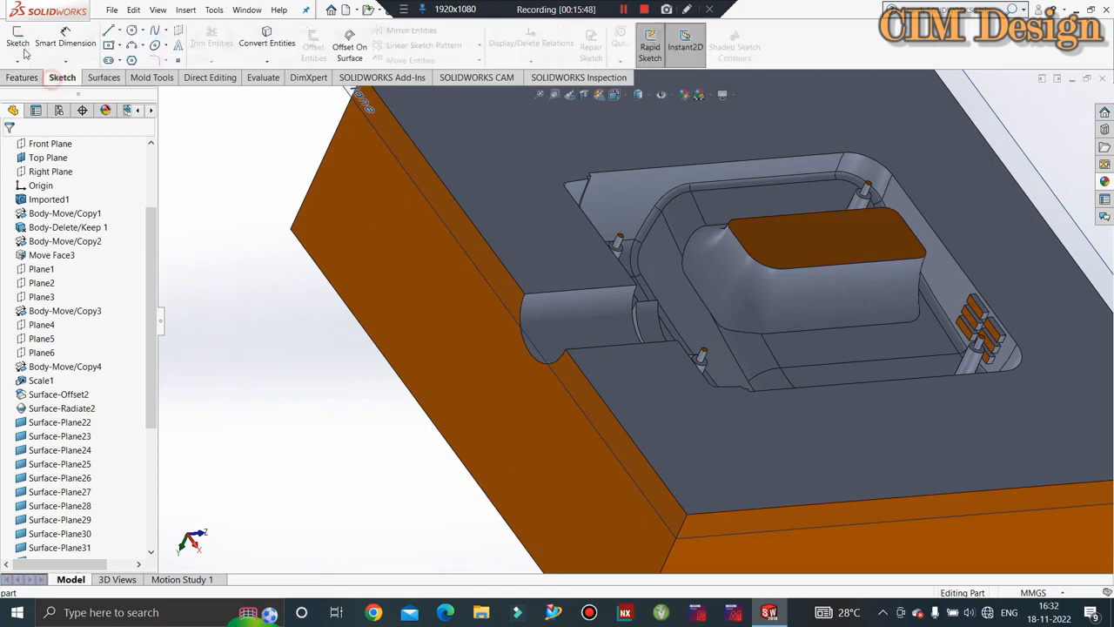
click(17, 39)
click(498, 207)
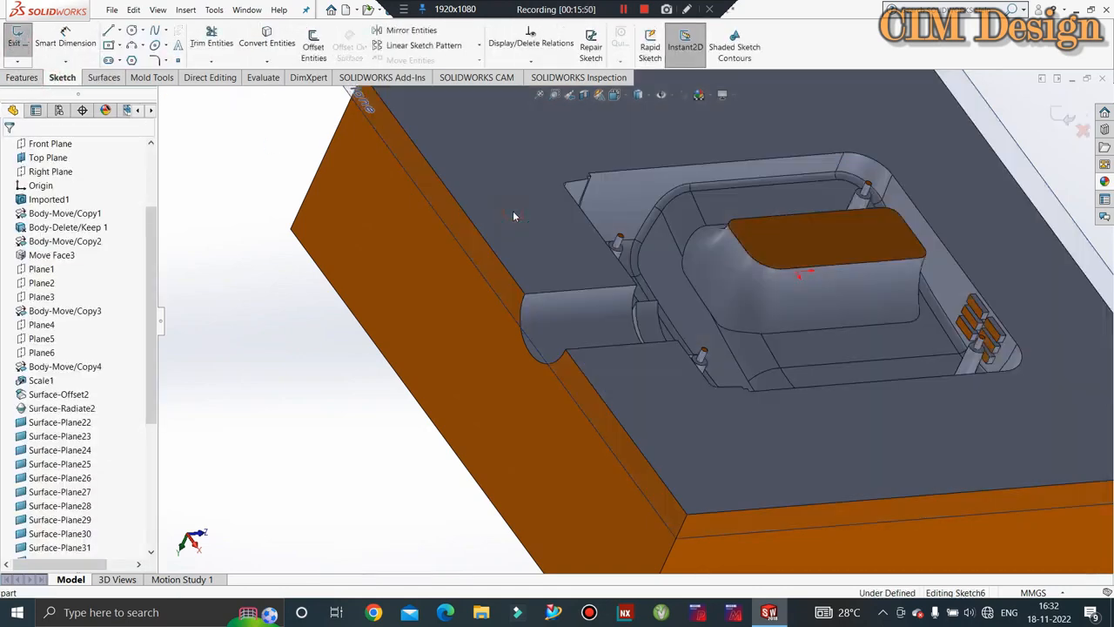
key(space)
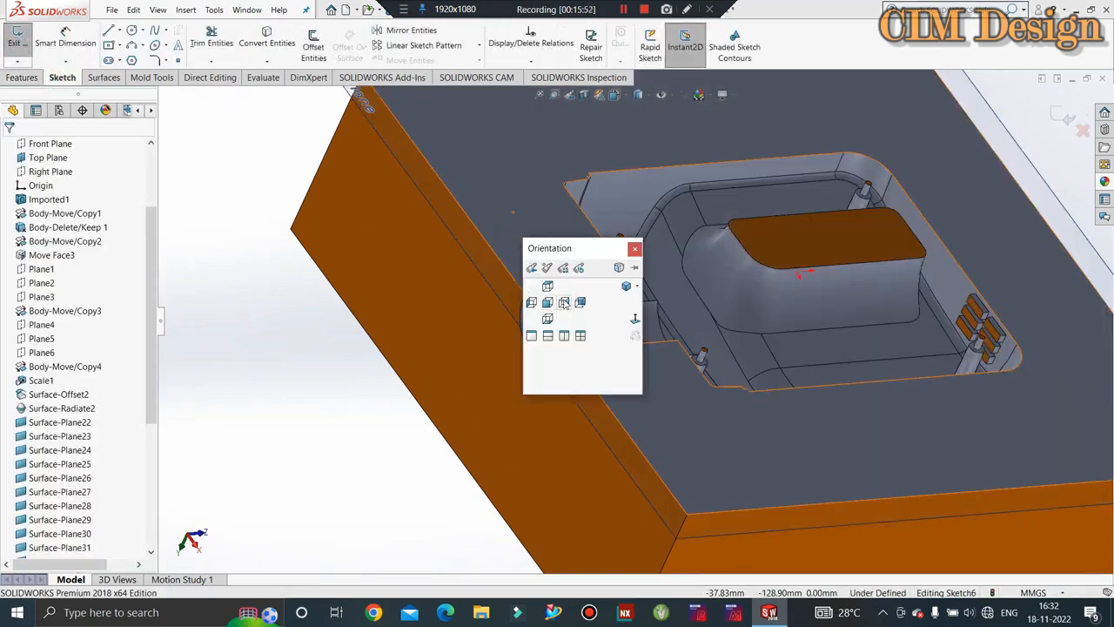
click(544, 291)
key(space)
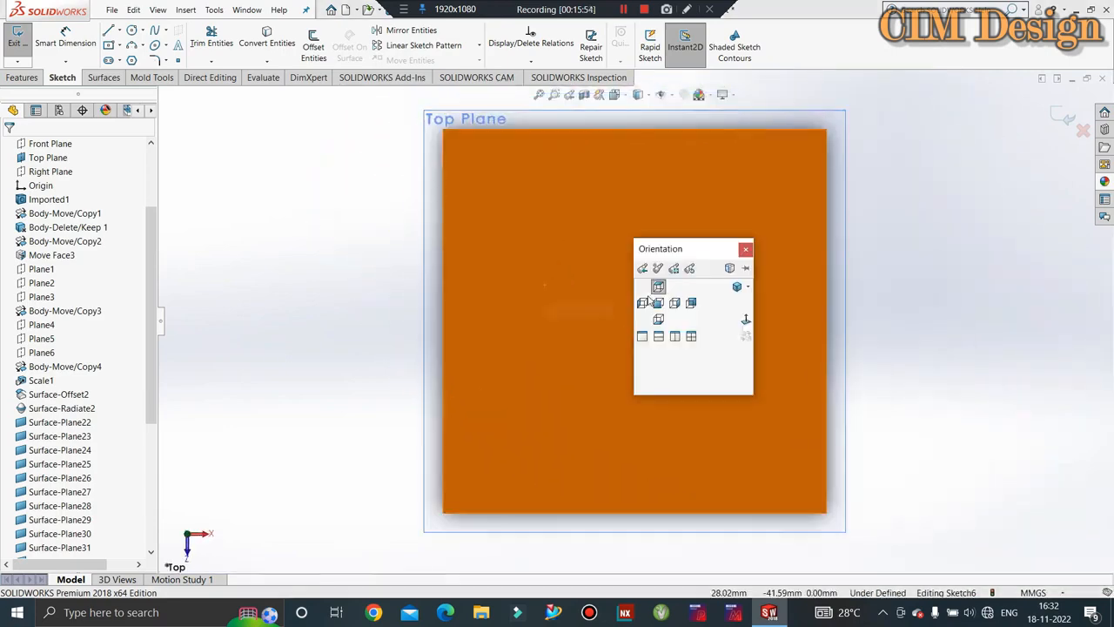
click(659, 320)
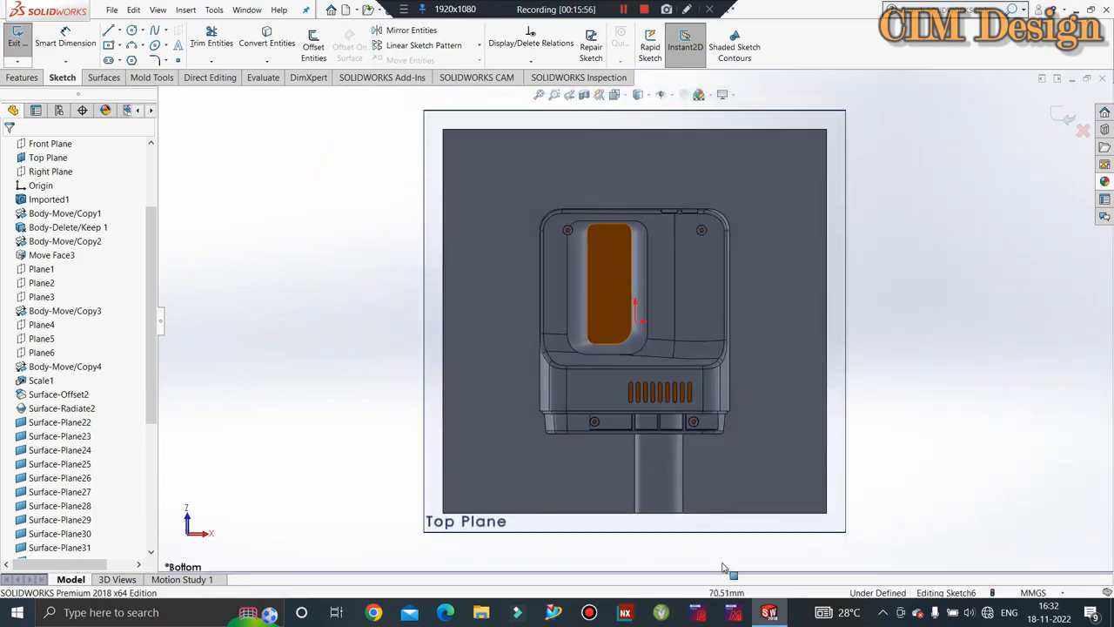
click(118, 46)
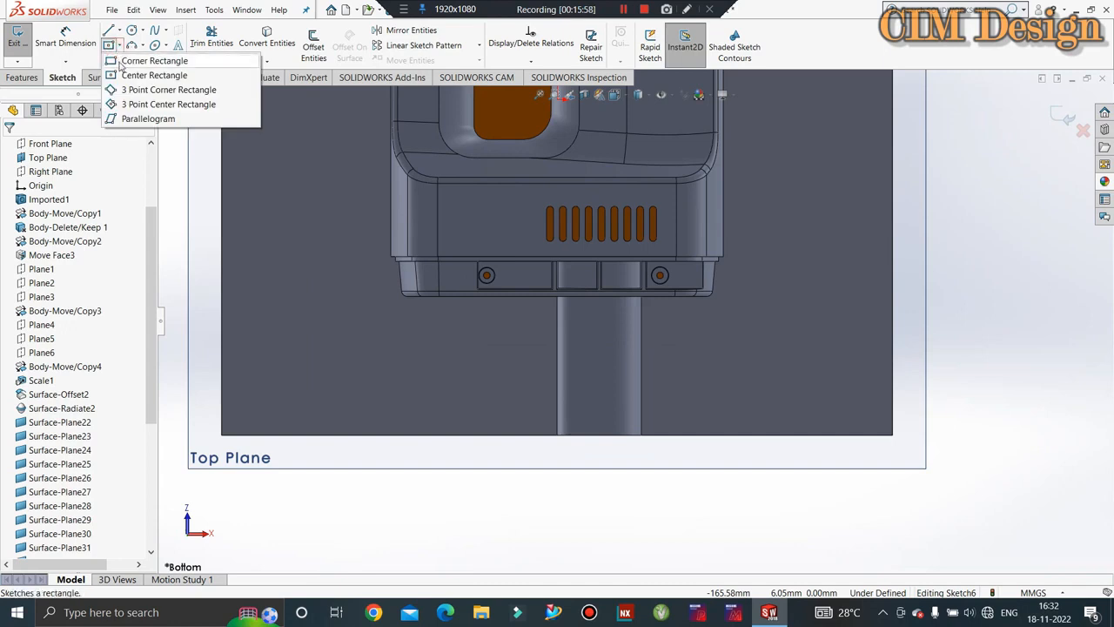
click(154, 60)
click(480, 435)
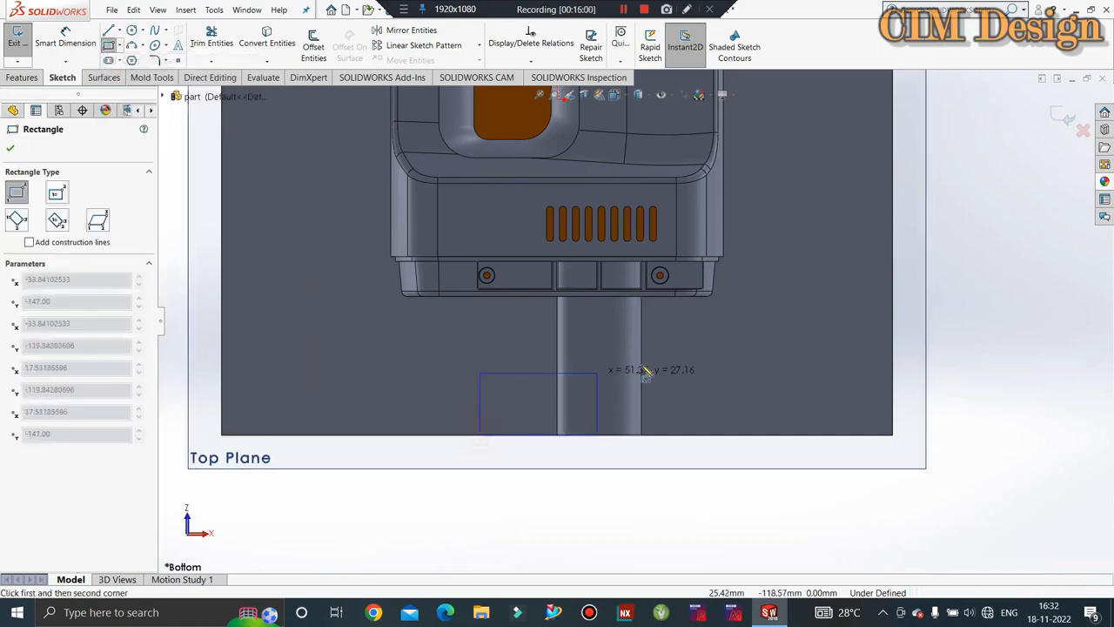
click(697, 355)
key(Escape)
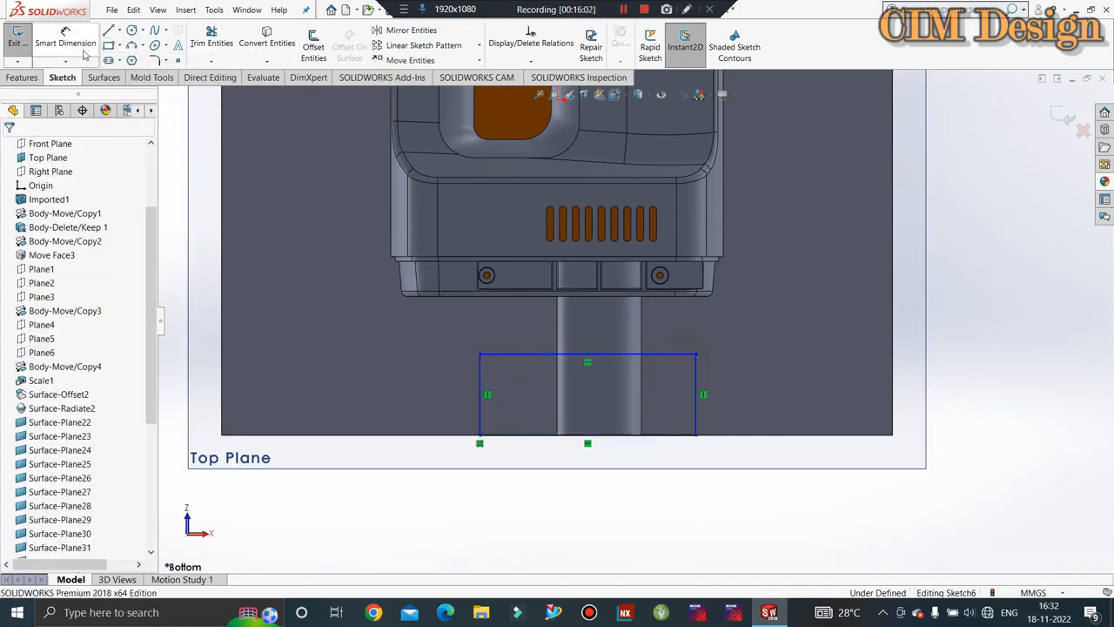
- Dimension the distance between the part's end edge at the channel and the rectangle's nearest edge
click(65, 42)
click(550, 297)
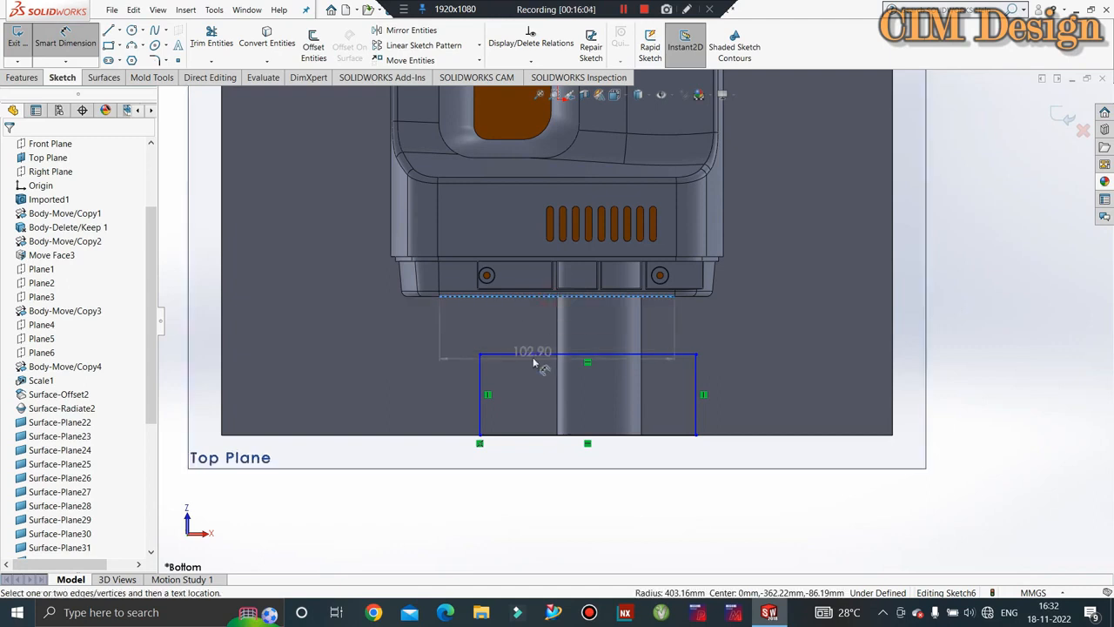
click(534, 355)
click(398, 334)
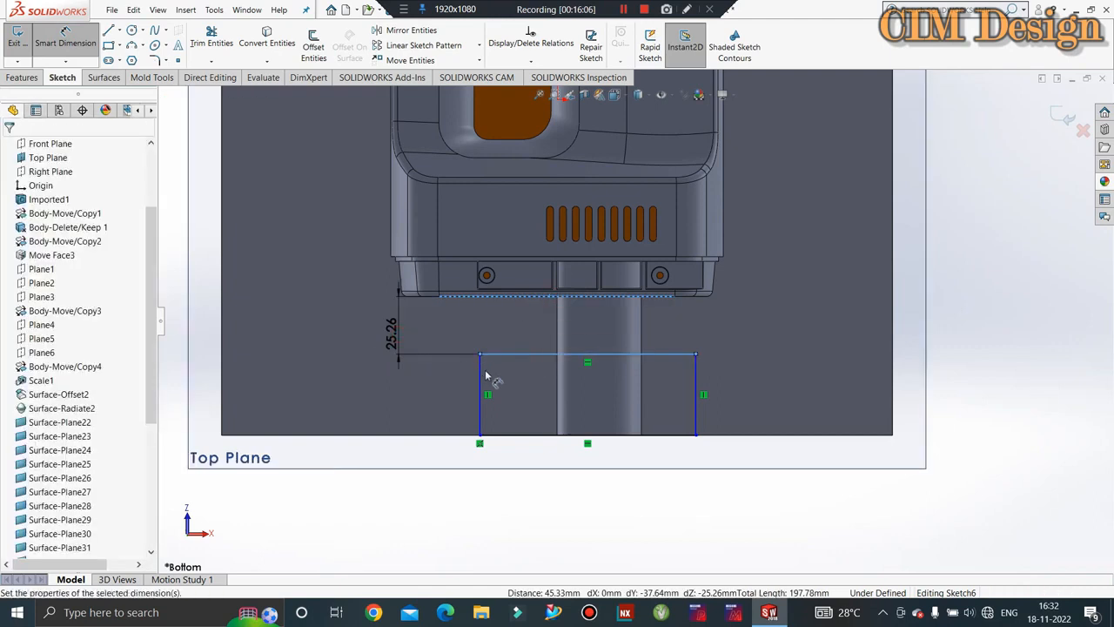
- Dimension the distance between the sketched rectangle's upper edge and the cavity's lower edge, and close the sketch
key(Return)
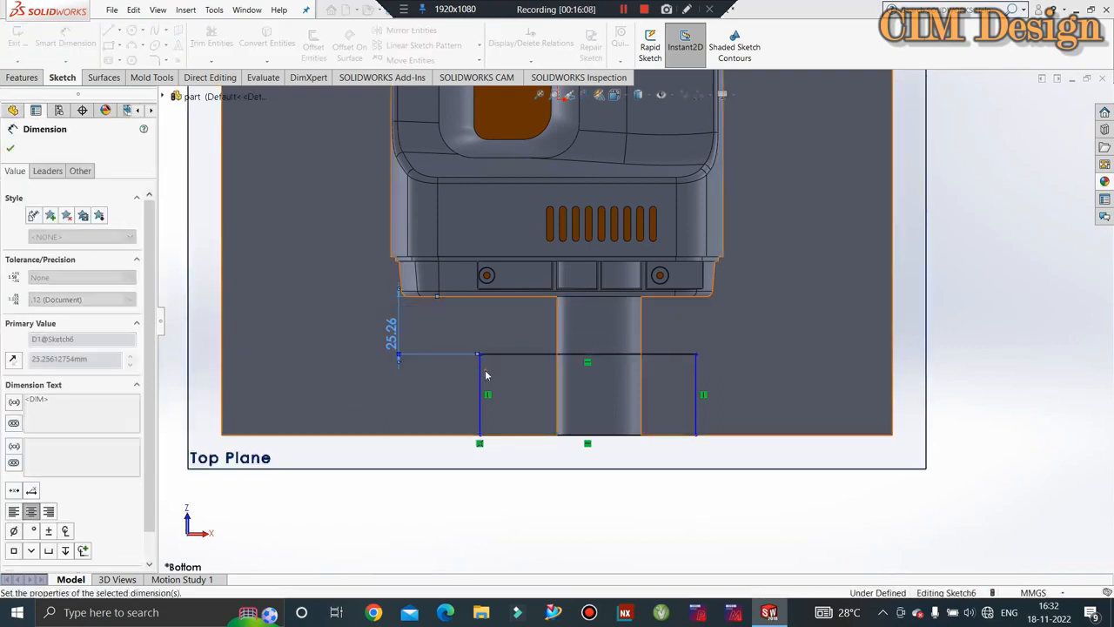
key(Escape)
click(13, 48)
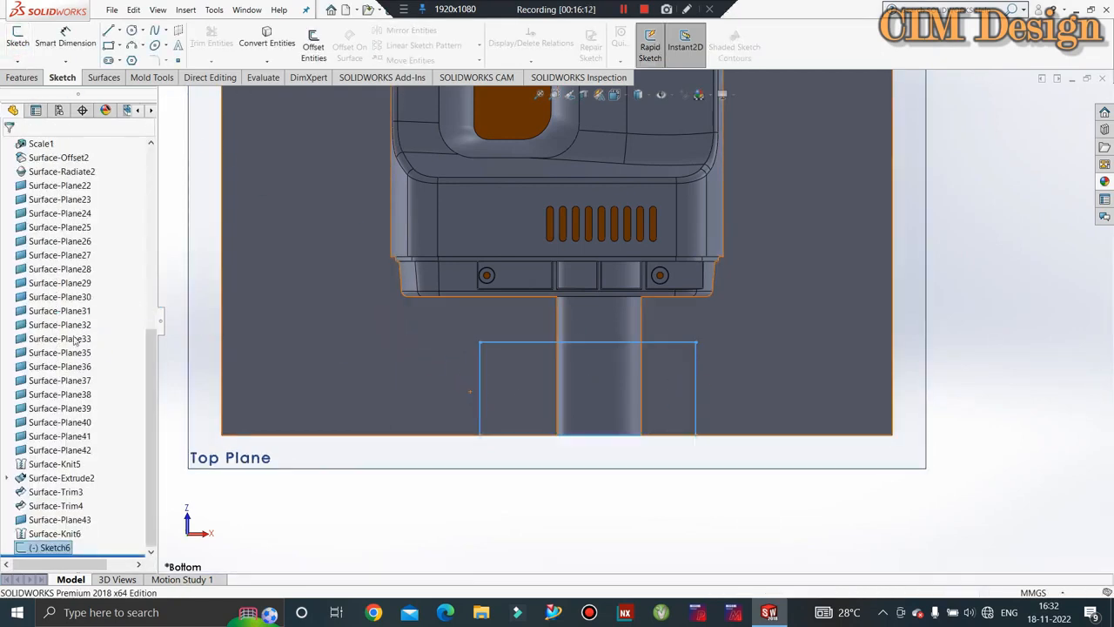
- Extrude the closed rectangle sketch as a blind boss in the reversed direction to fill the channel through the block's edge
middle_drag(428, 324, 74, 95)
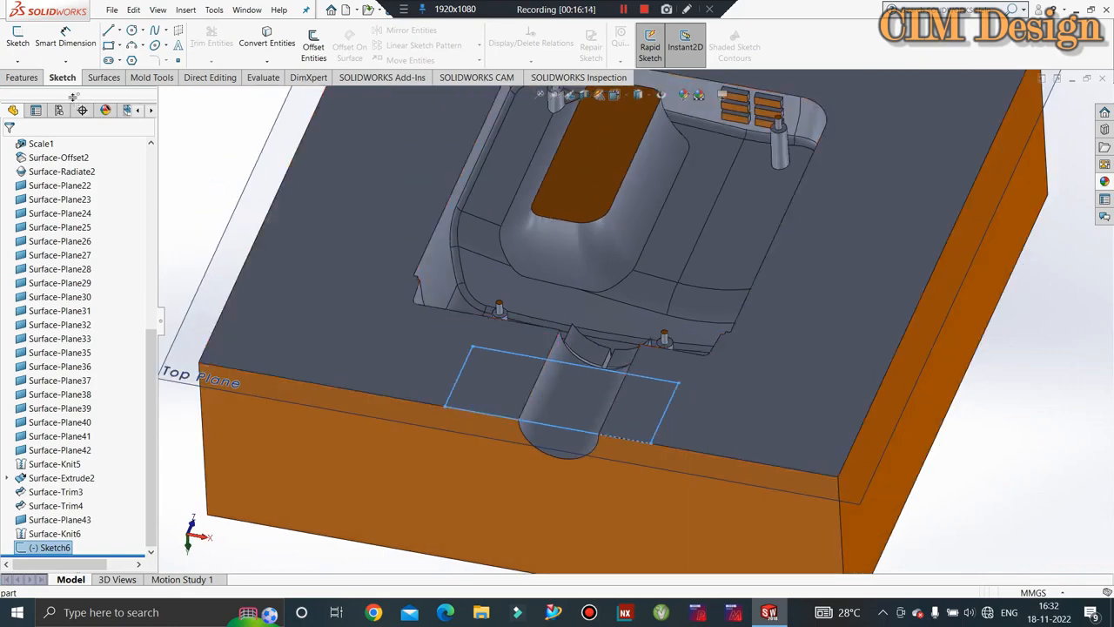
click(22, 76)
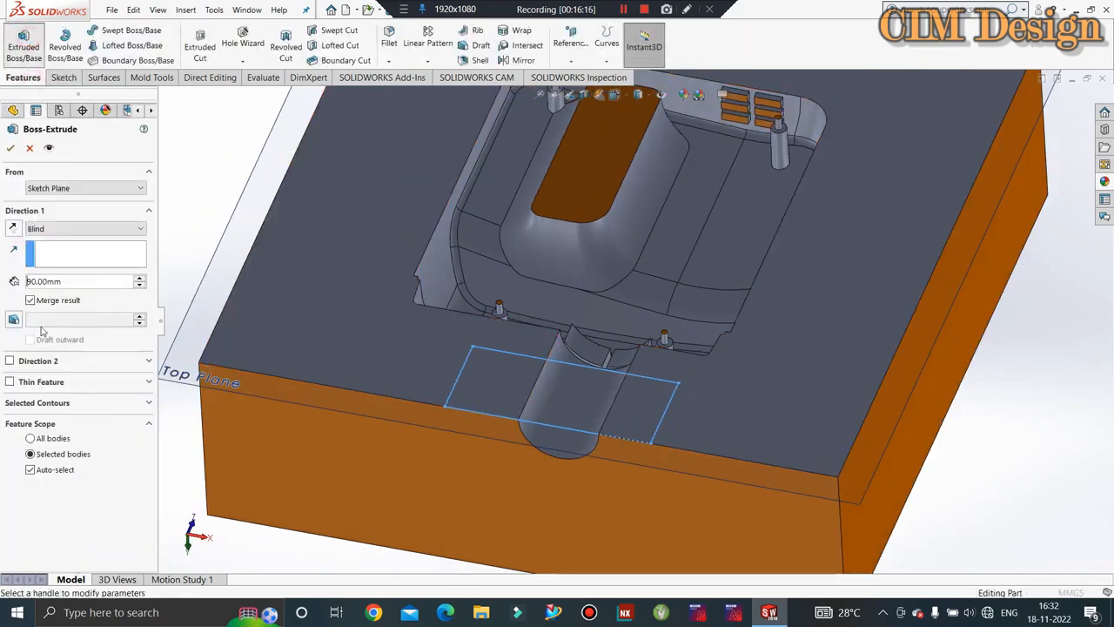
click(13, 228)
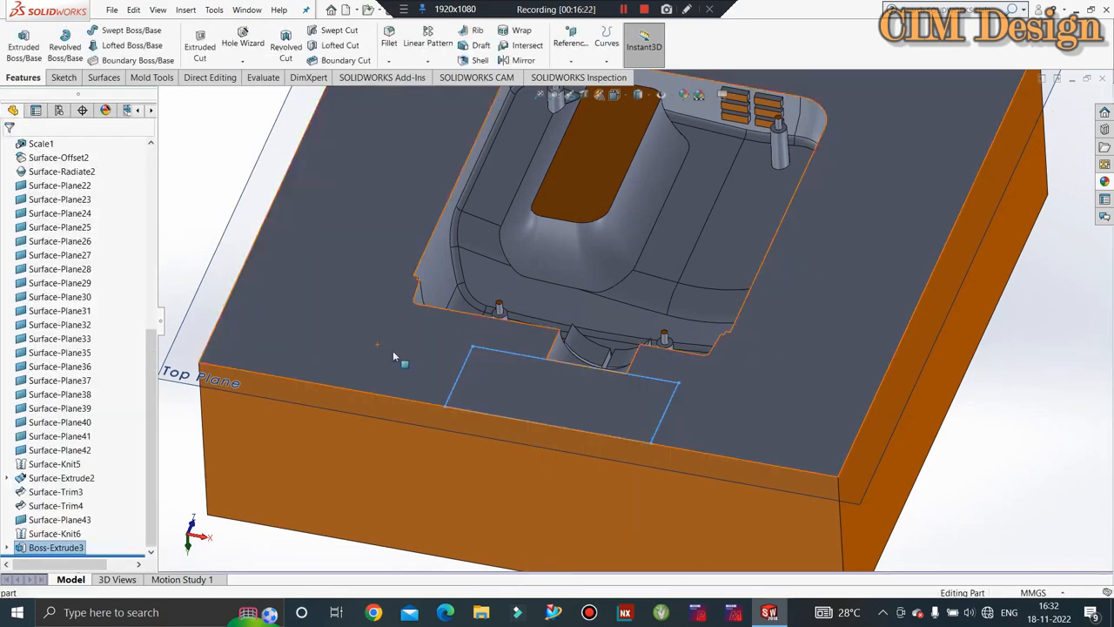
middle_drag(409, 356, 418, 480)
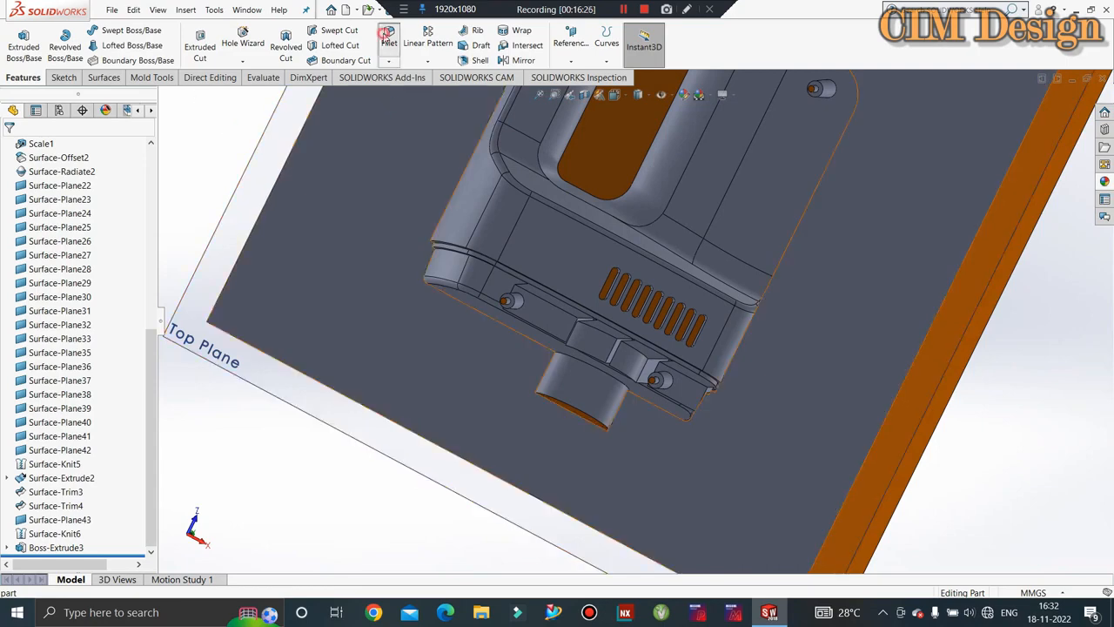
click(387, 37)
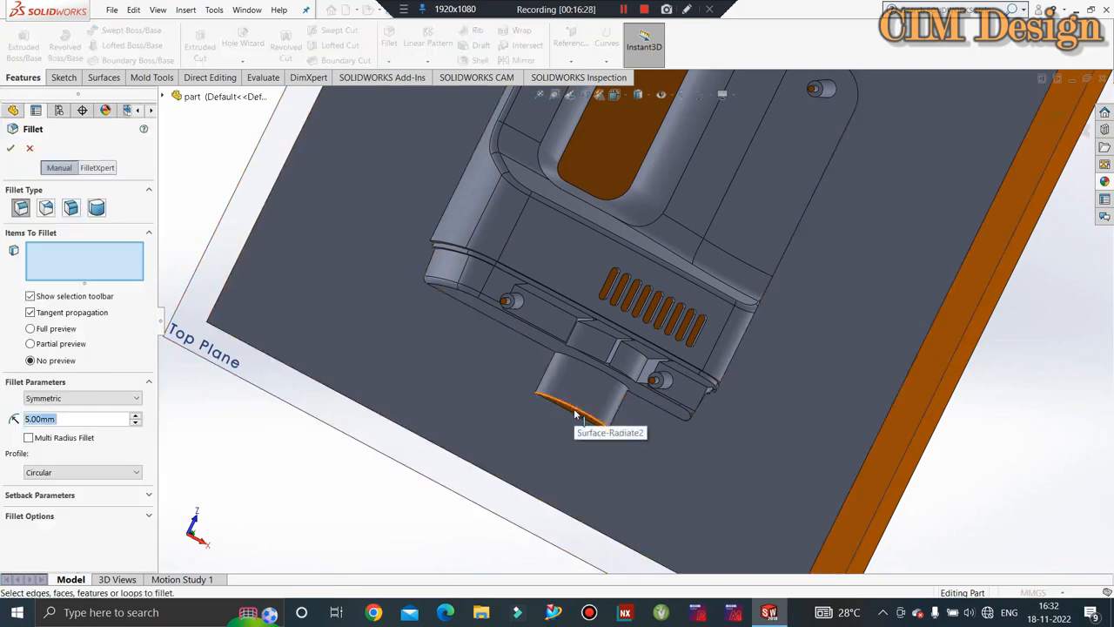
key(Escape)
- Start a boss extrude sketch on the block's flat parting face and look at it from the bottom
middle_drag(578, 418, 374, 299)
scroll(550, 303, down, 4)
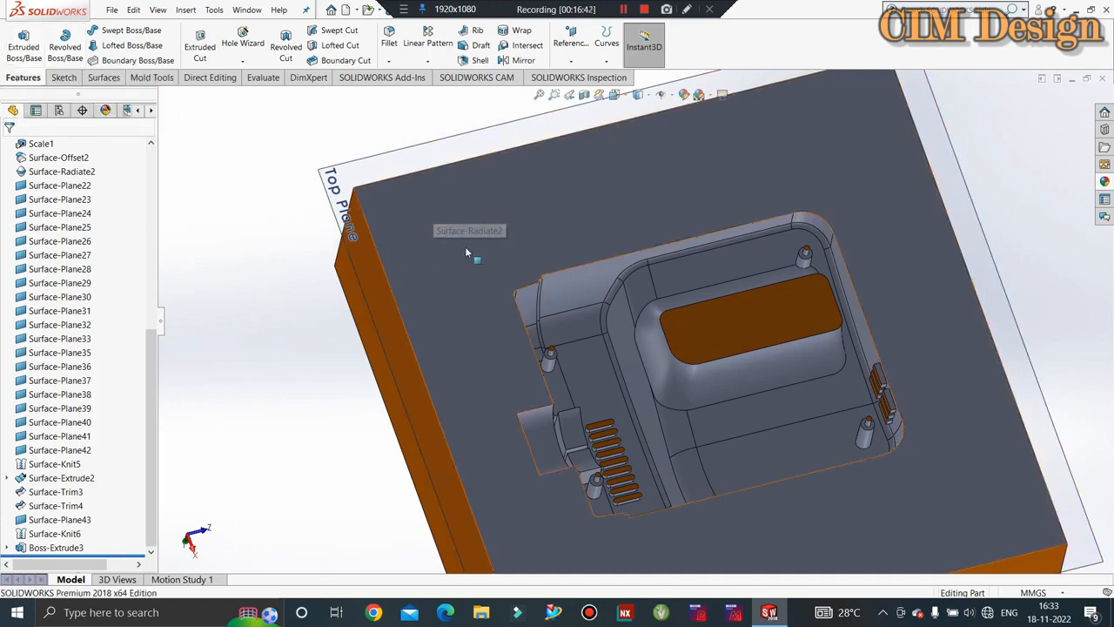
scroll(466, 252, up, 1)
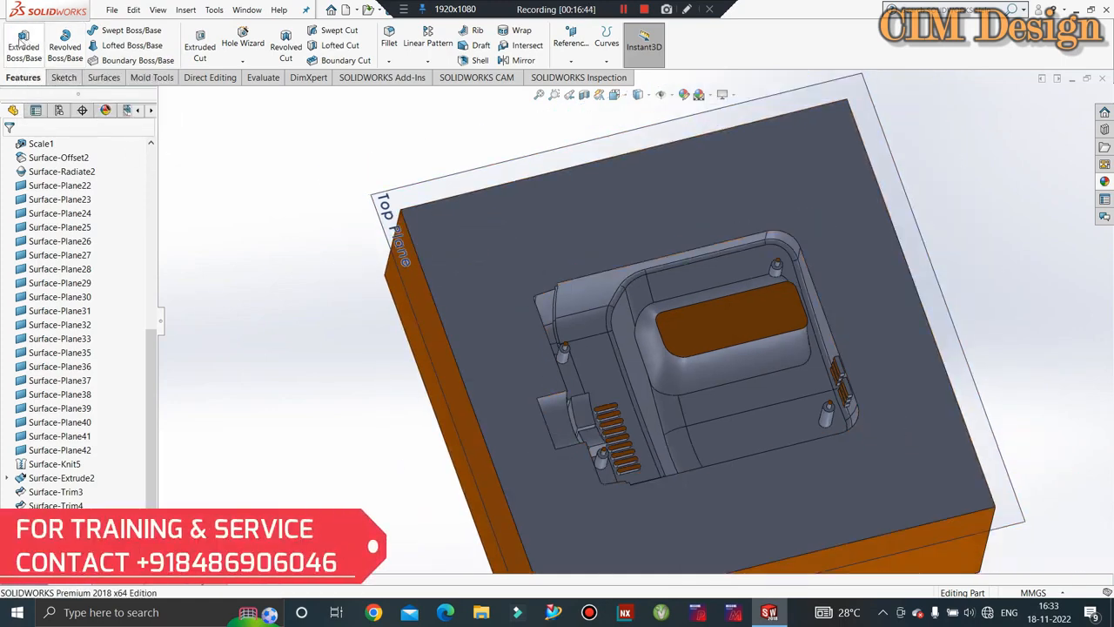
click(23, 45)
click(489, 231)
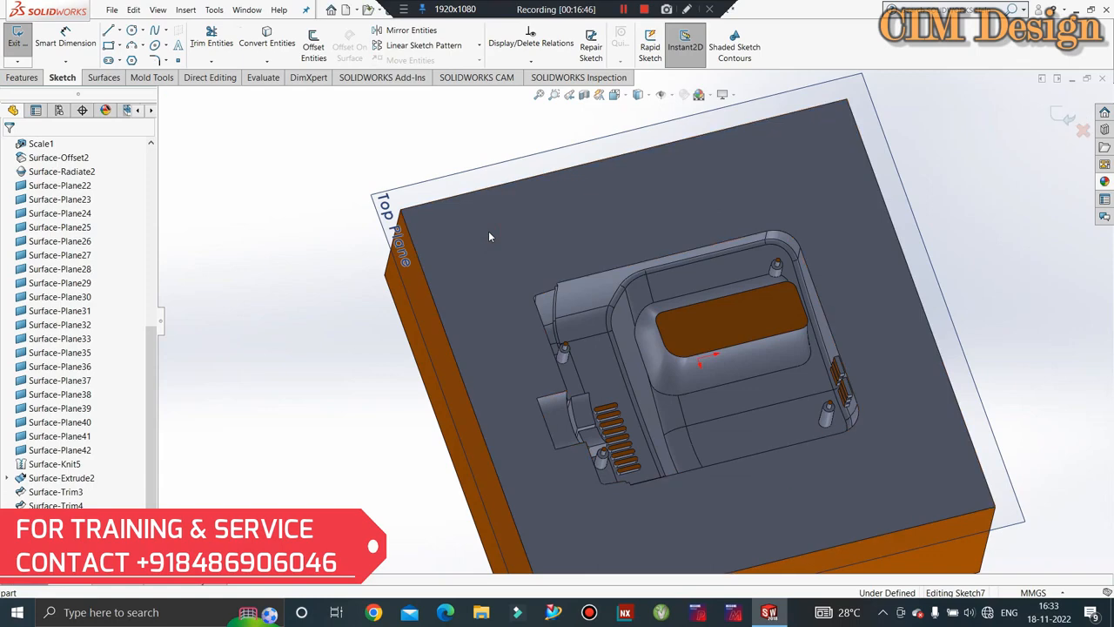
key(space)
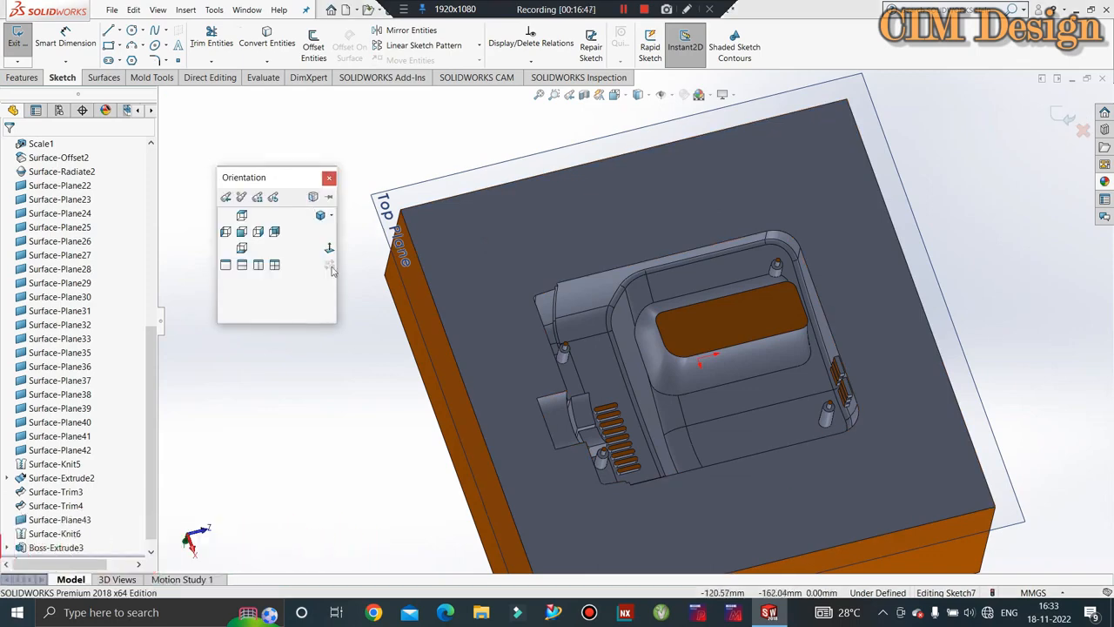
click(242, 249)
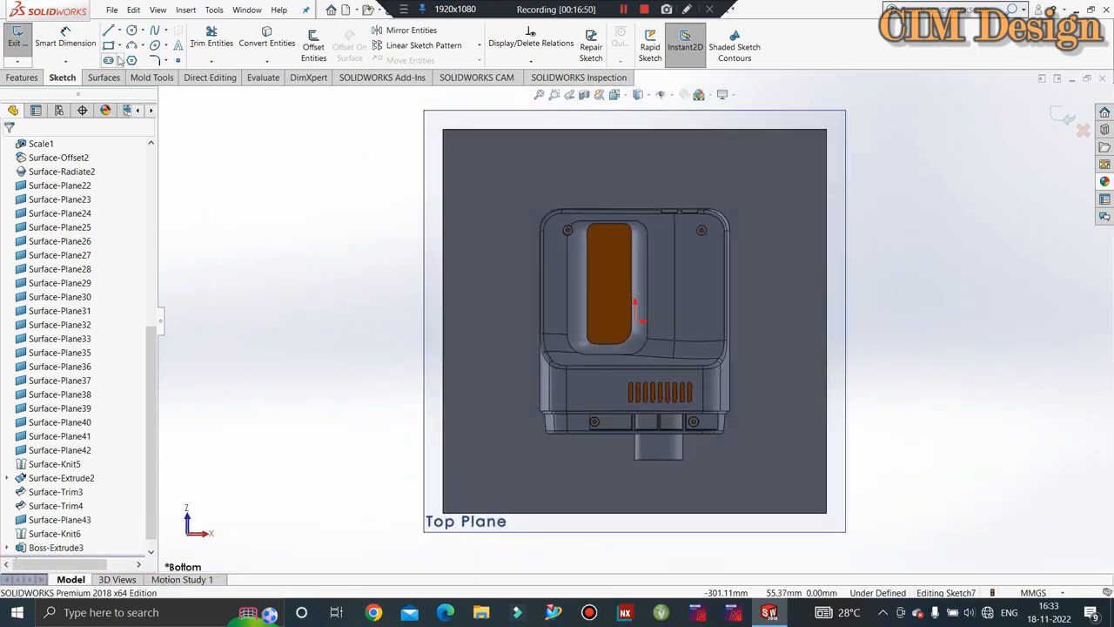
- Sketch a corner rectangle about 53 by 48 mm starting at the block's upper-left corner
click(120, 46)
click(148, 65)
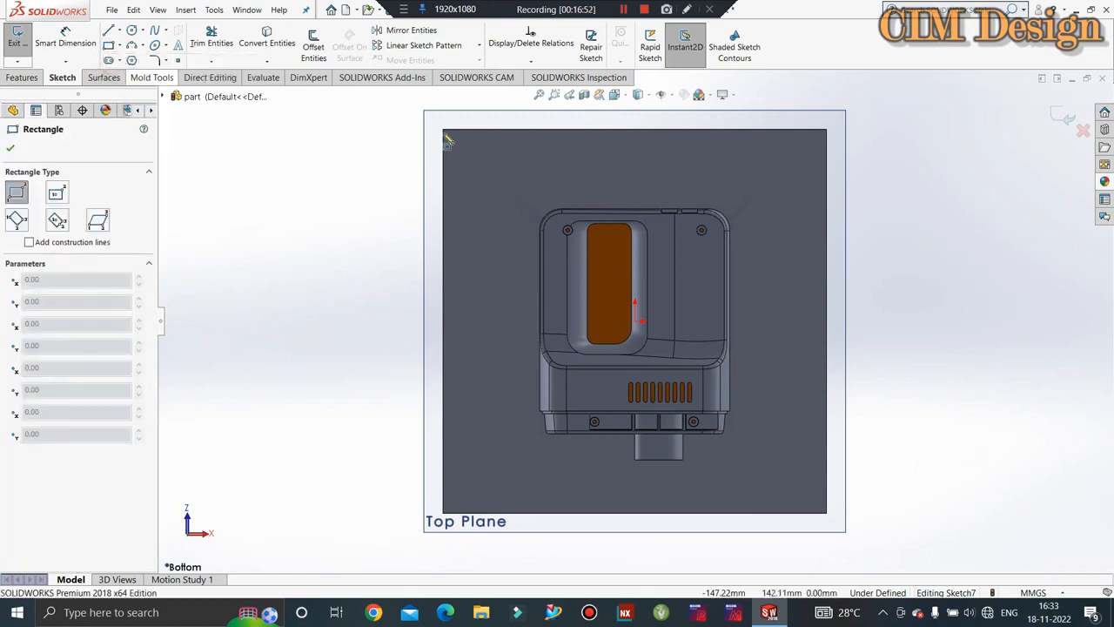
click(443, 130)
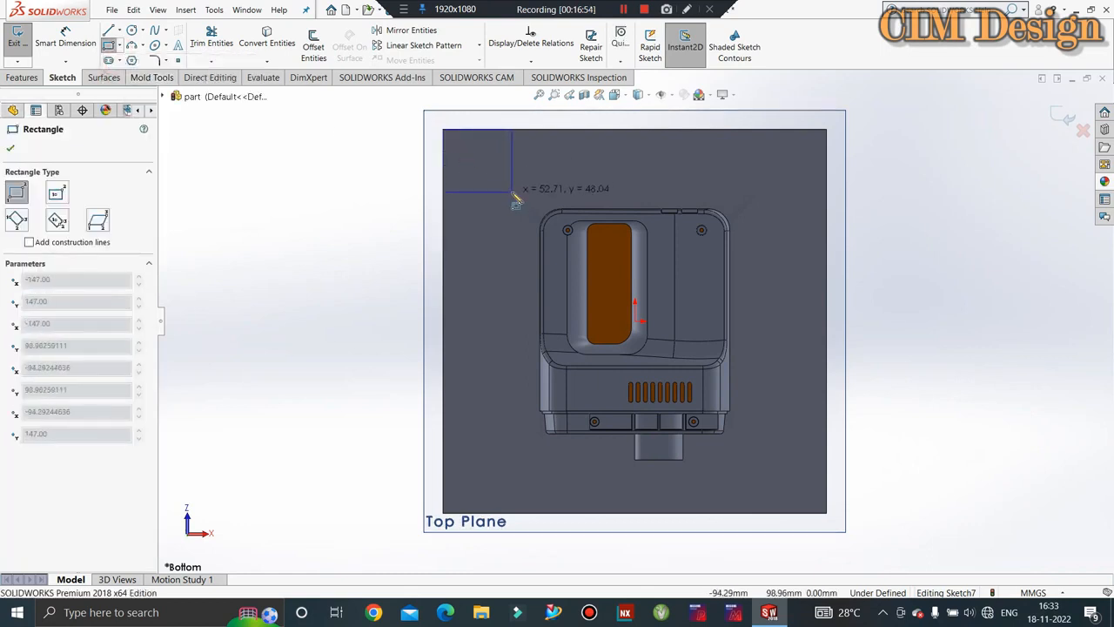
click(513, 192)
key(Escape)
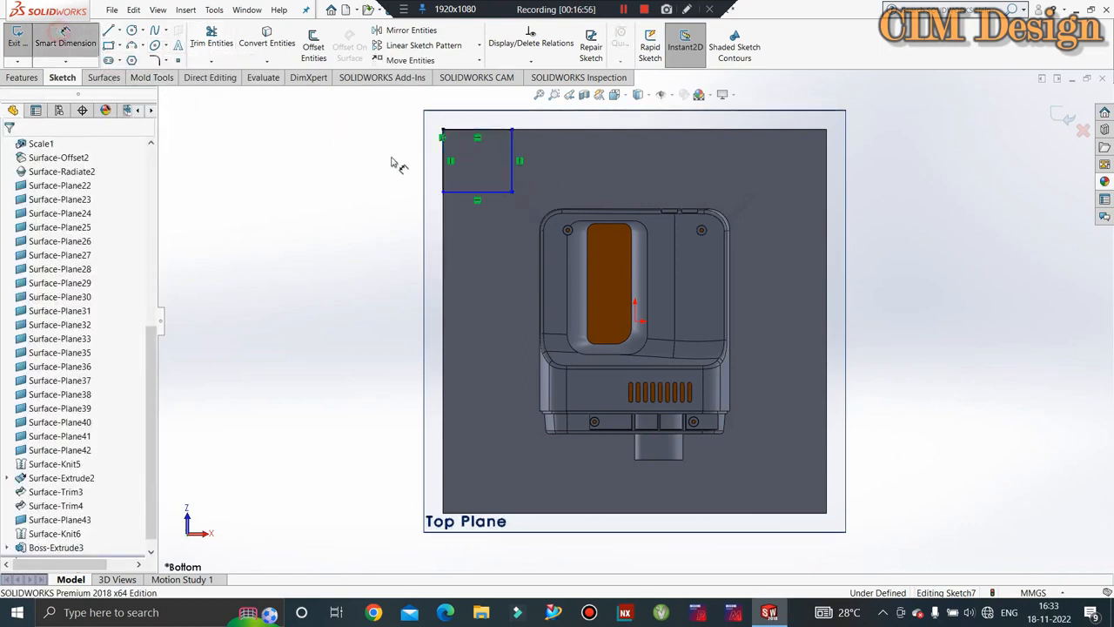
- Dimension the corner rectangle with a height of 50 mm and a width of 55 mm
click(525, 161)
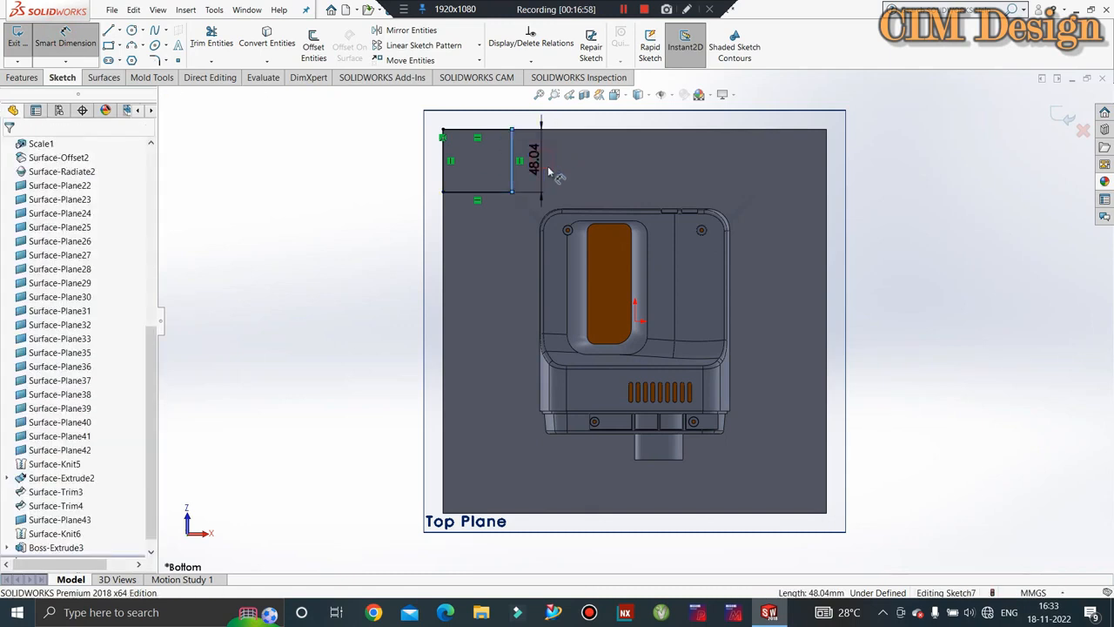
click(548, 172)
text(50)
key(Return)
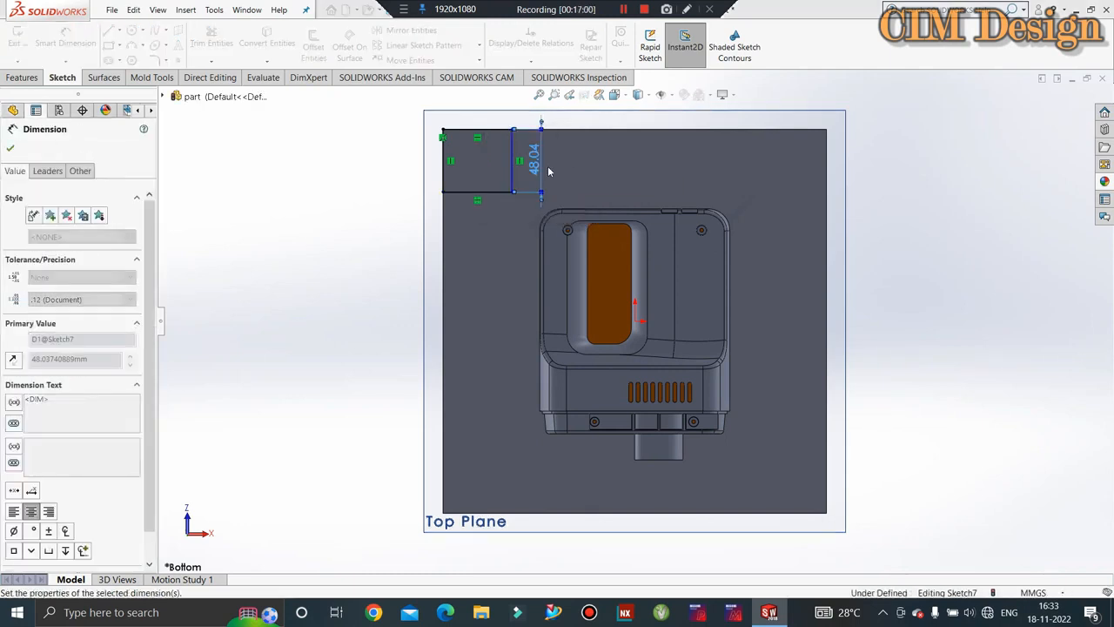
key(Escape)
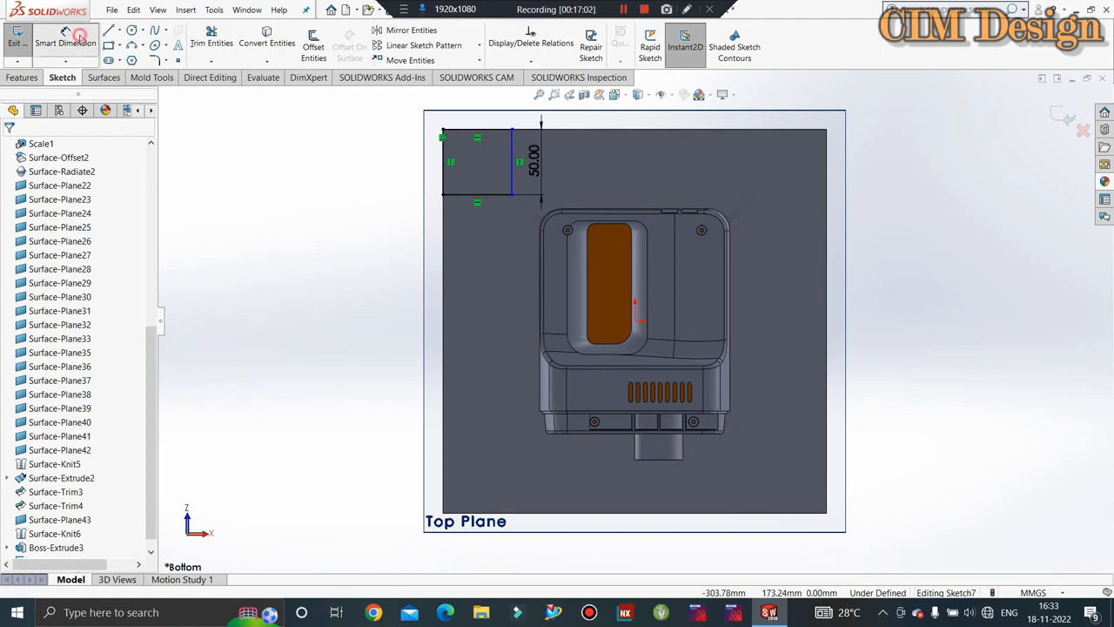
click(486, 196)
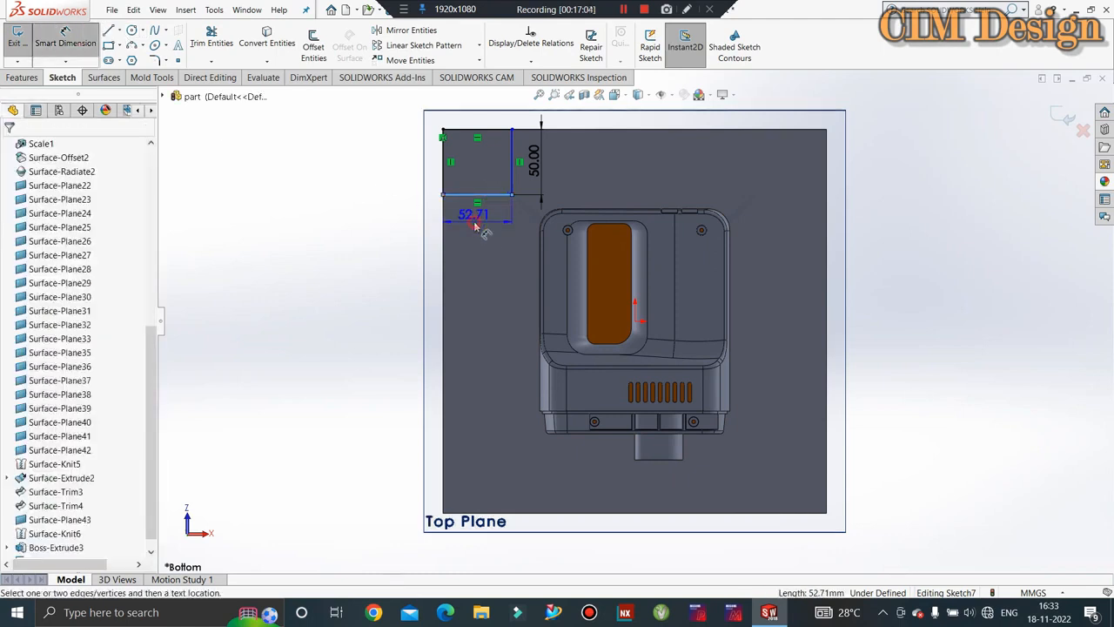
click(478, 227)
text(55)
key(Return)
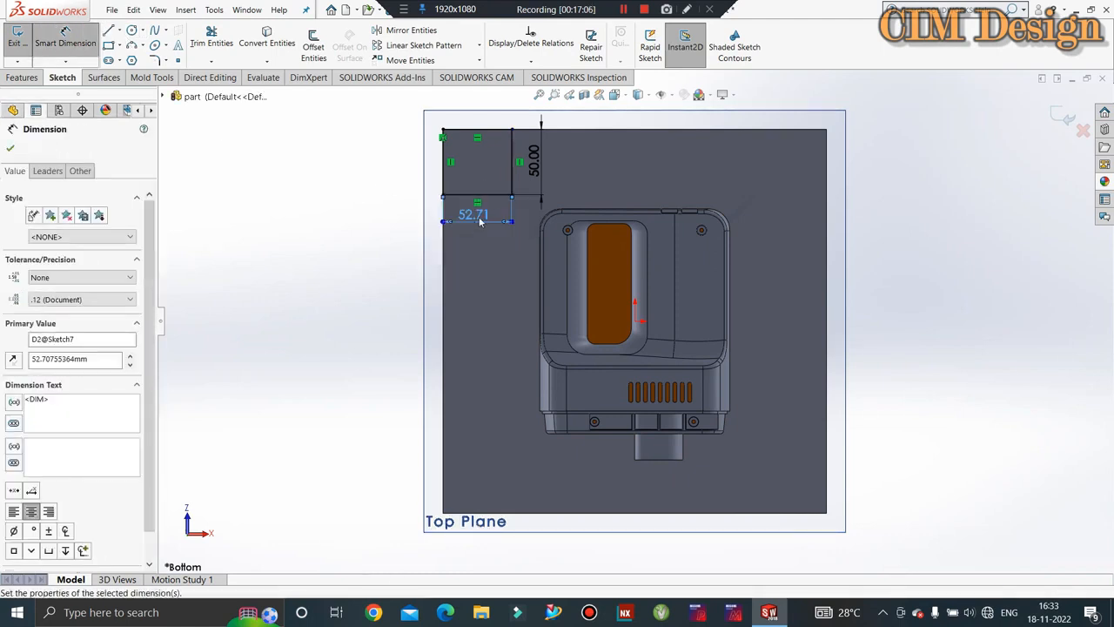
key(Escape)
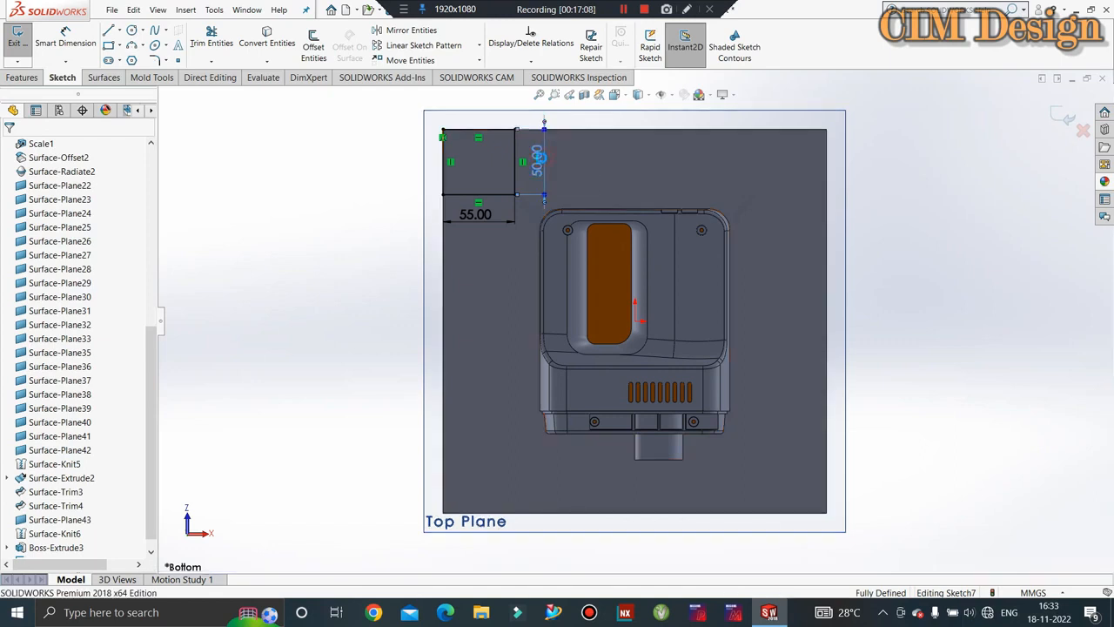
- Set the corner rectangle's height to 55 mm
click(538, 161)
double_click(537, 162)
text(55)
key(Return)
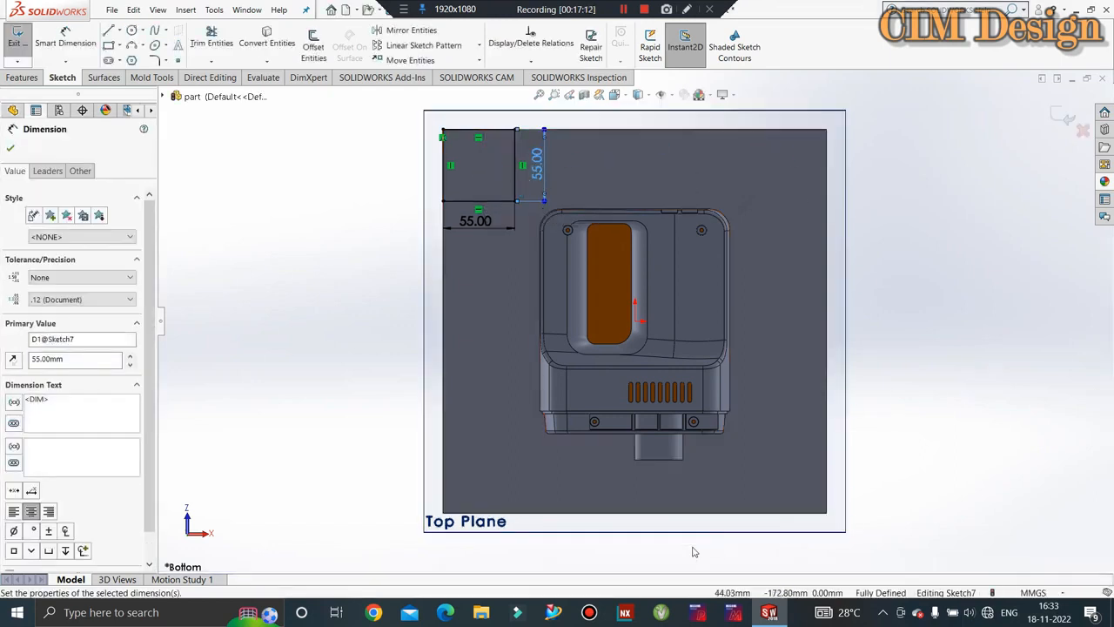
key(Escape)
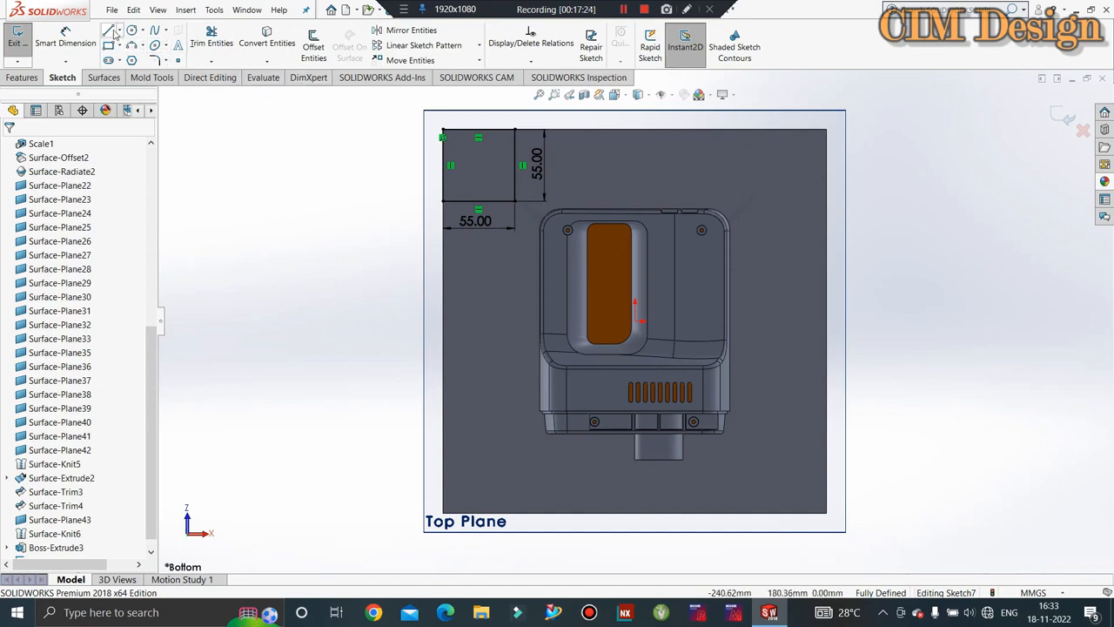
- Draw a short vertical centerline outward from the midpoint of the block's upper edge
click(120, 33)
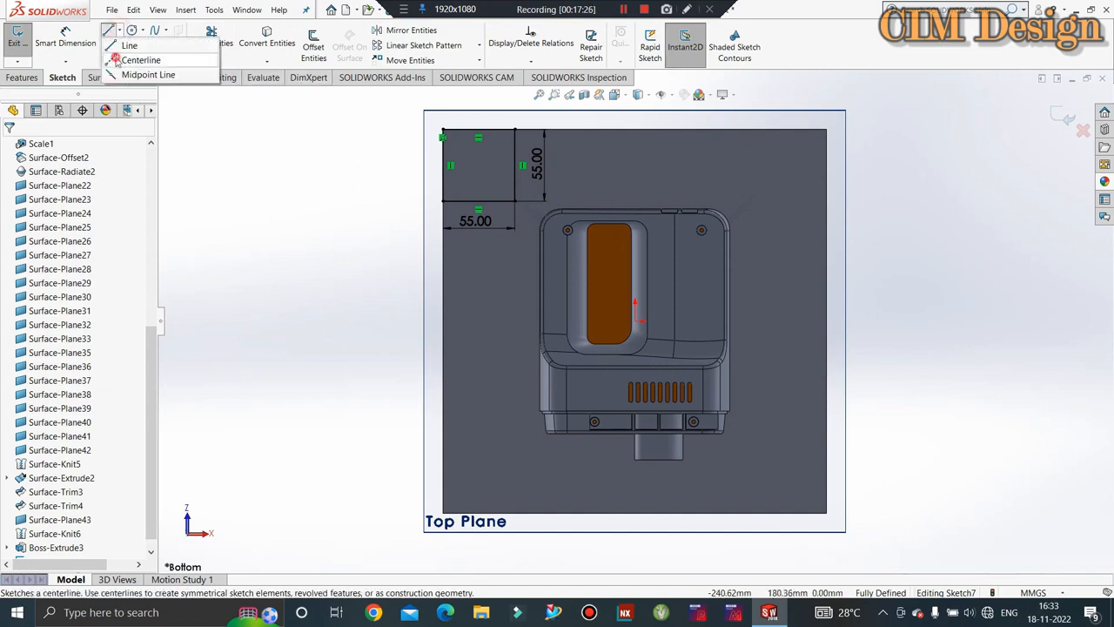
click(131, 54)
click(635, 129)
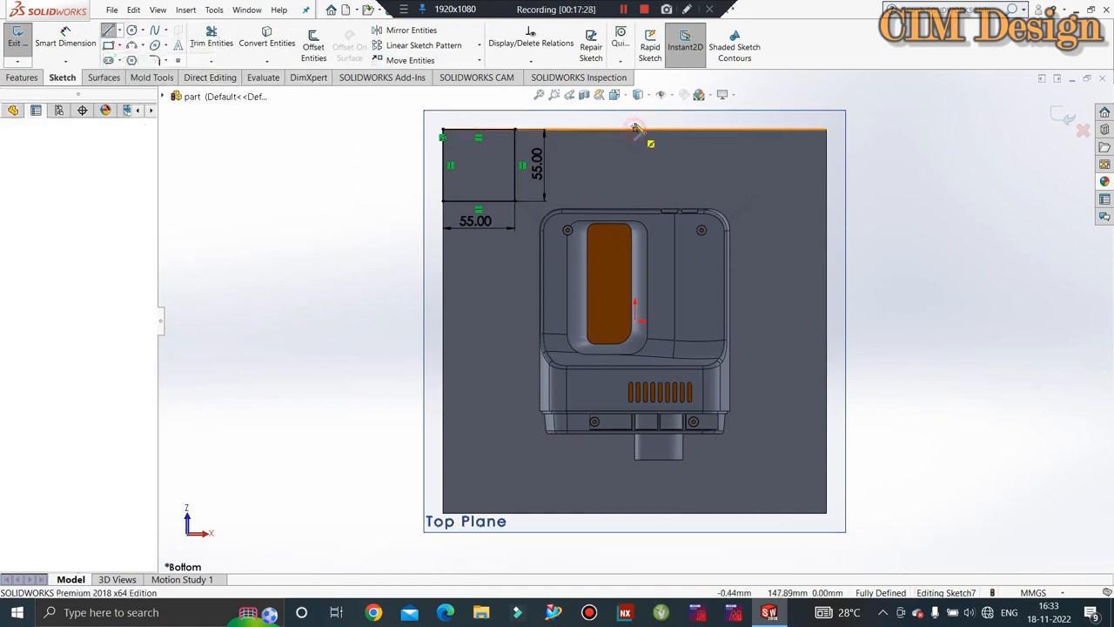
click(635, 114)
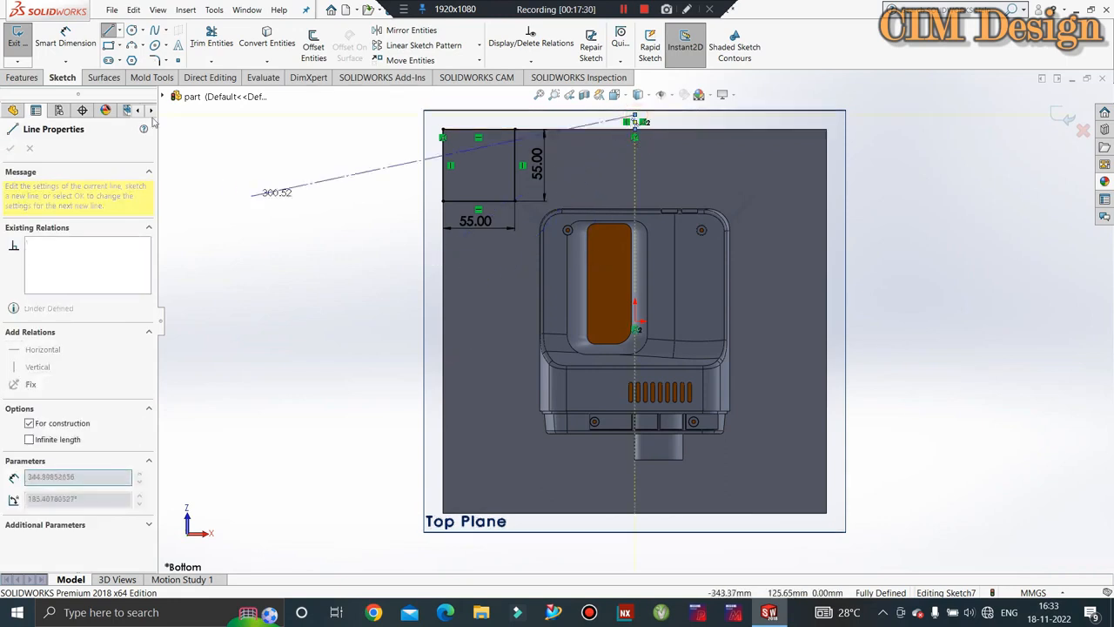
- Draw a short horizontal centerline outward from the midpoint of the block's left edge
click(126, 30)
click(120, 33)
click(130, 55)
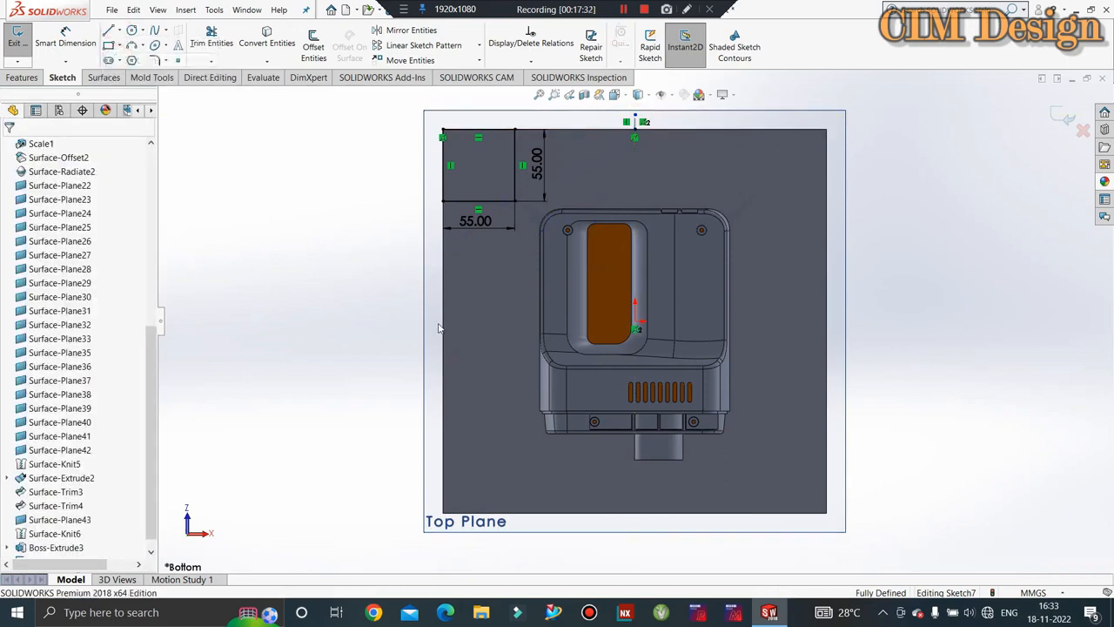
click(443, 324)
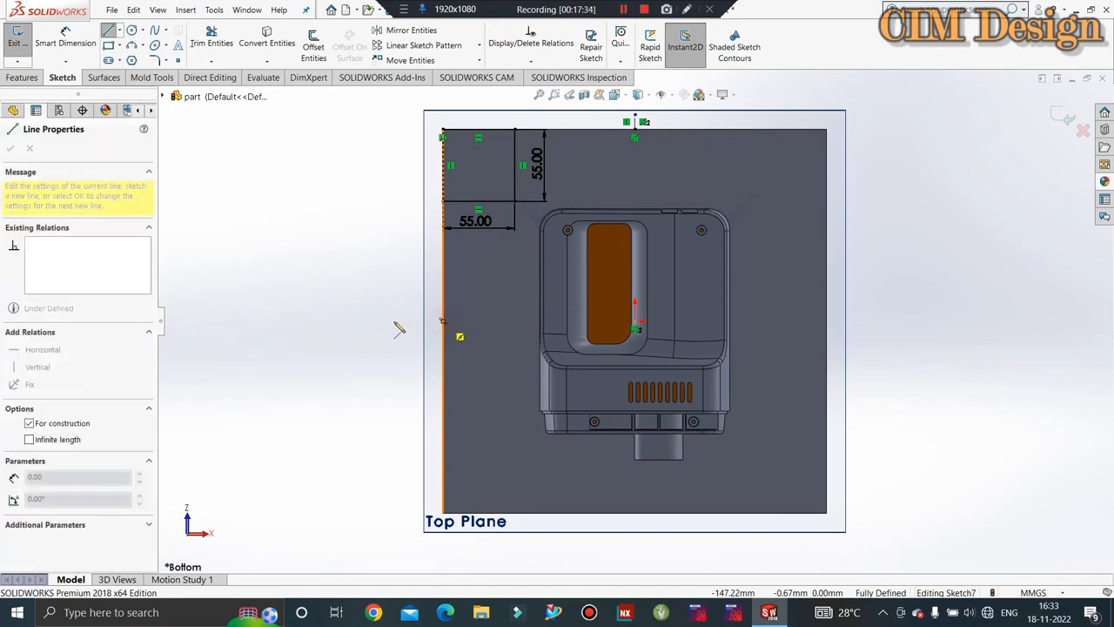
click(392, 321)
key(Escape)
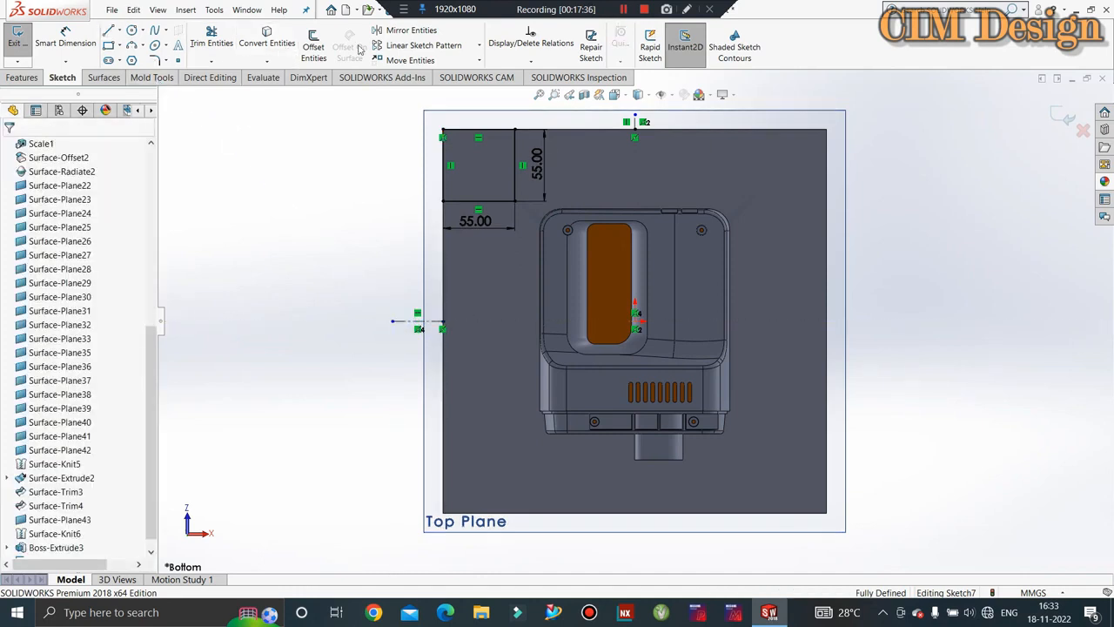
- Mirror the four lines of the corner square about the vertical centerline, keeping the original
click(446, 30)
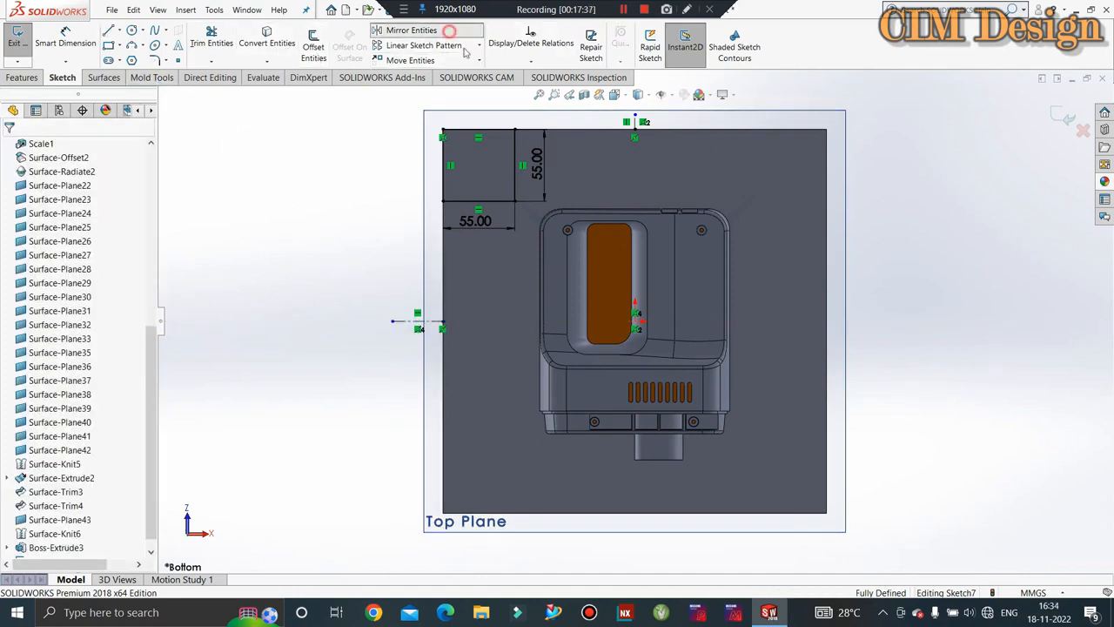
click(515, 170)
click(475, 200)
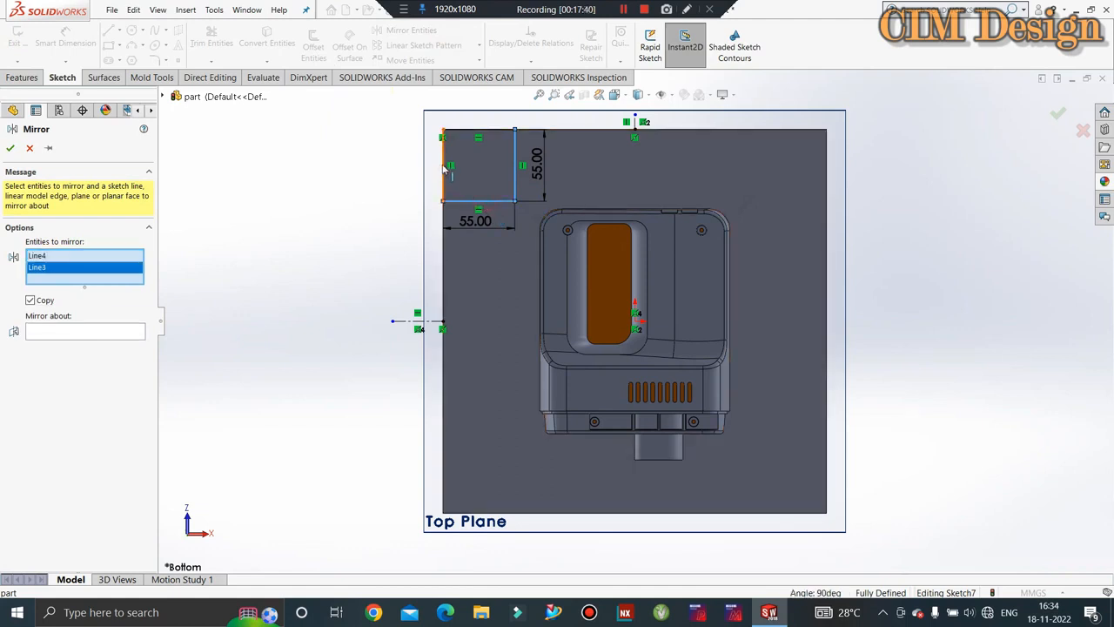
click(446, 169)
click(454, 130)
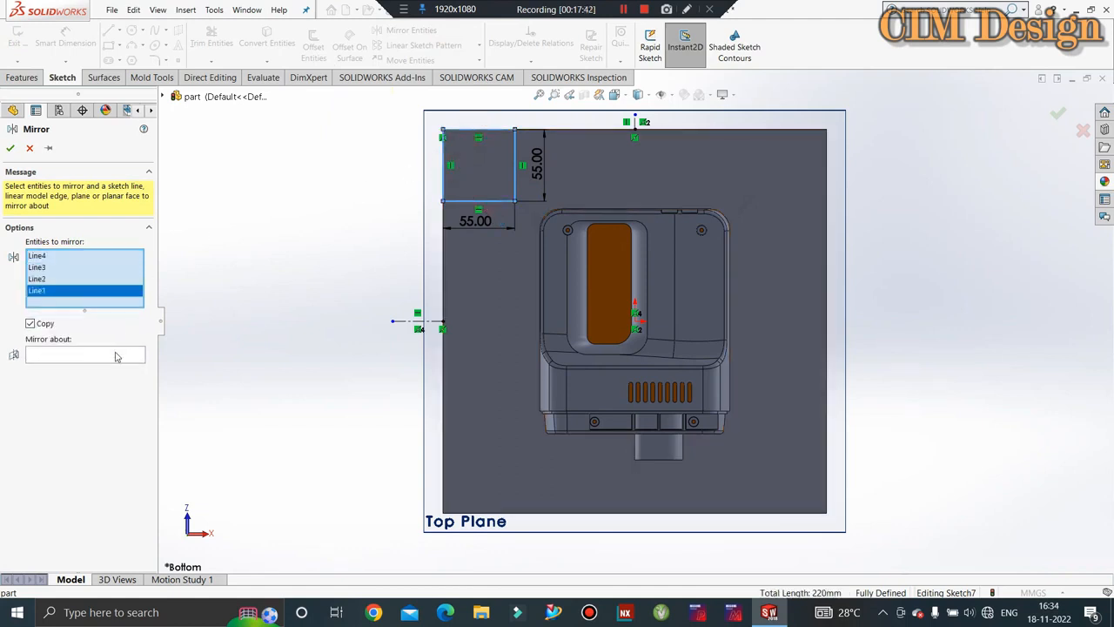
click(115, 356)
click(636, 140)
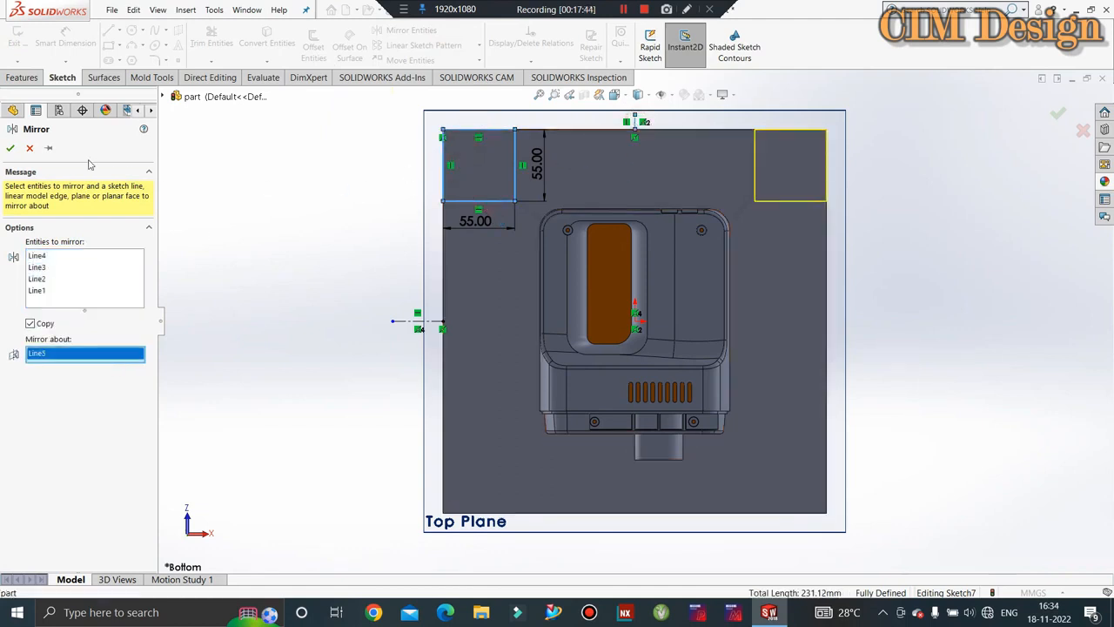
click(10, 148)
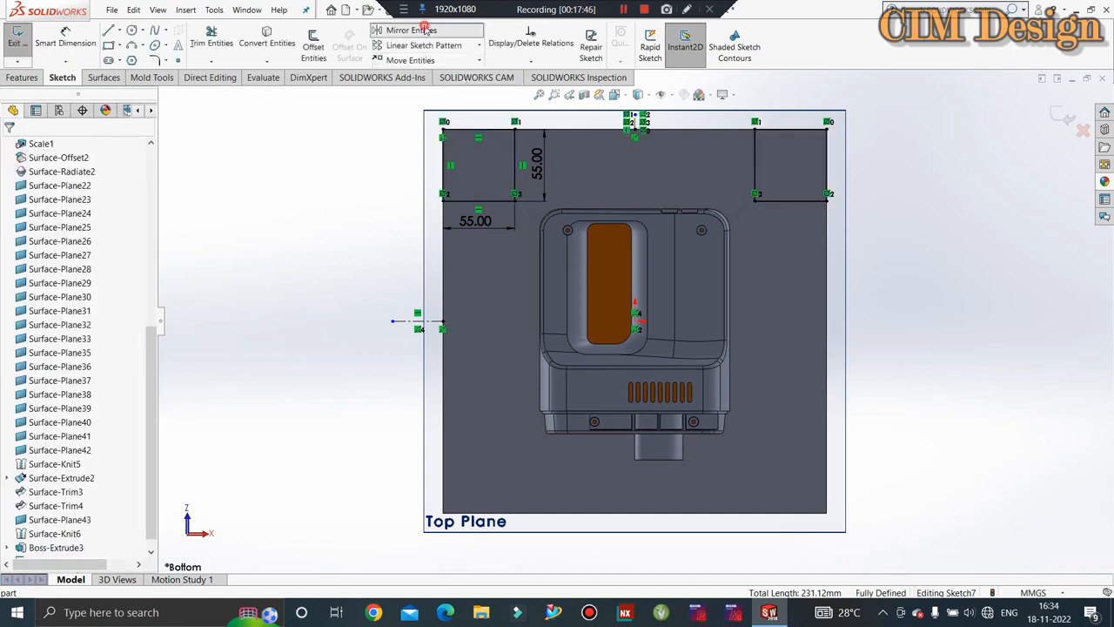
- Mirror the eight lines of the two upper corner squares about the horizontal centerline, keeping the originals
click(401, 30)
click(515, 154)
click(483, 130)
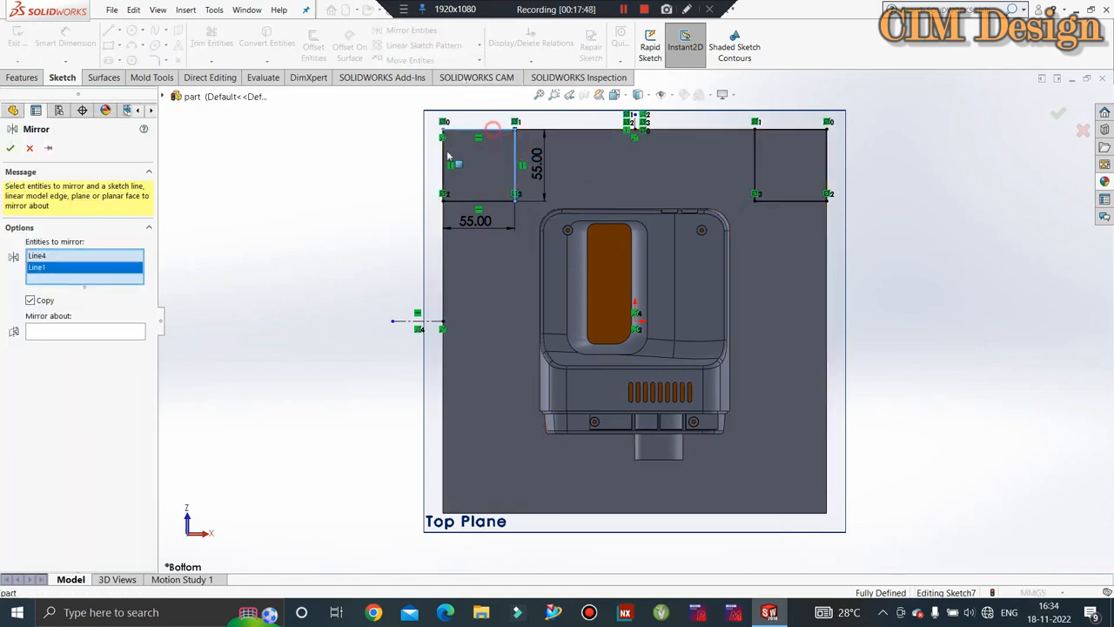
click(445, 175)
click(471, 201)
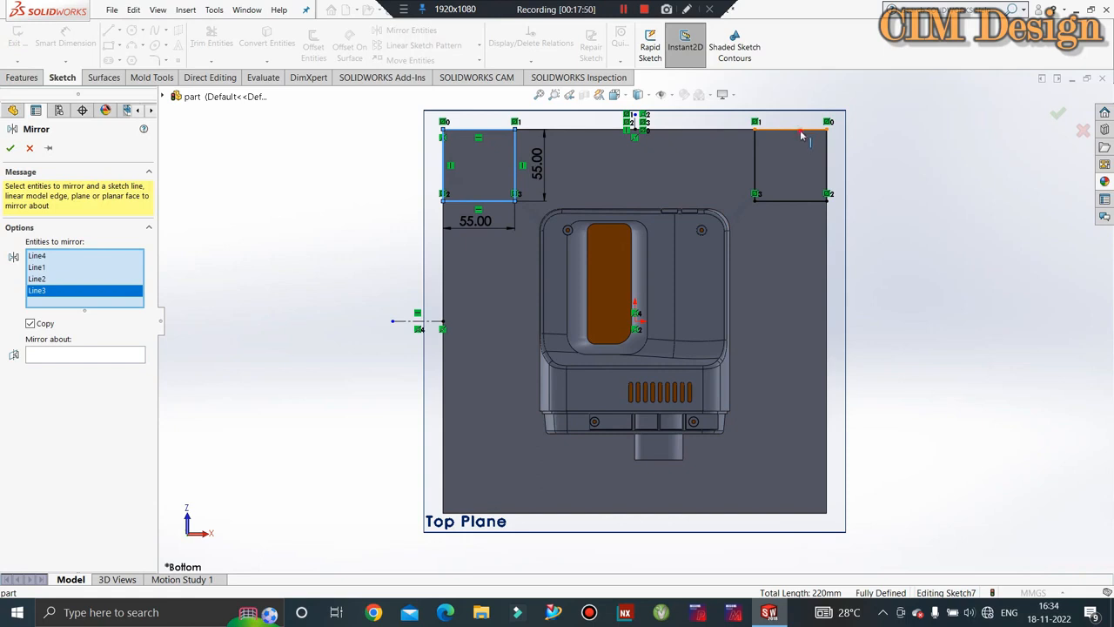
click(801, 134)
click(754, 161)
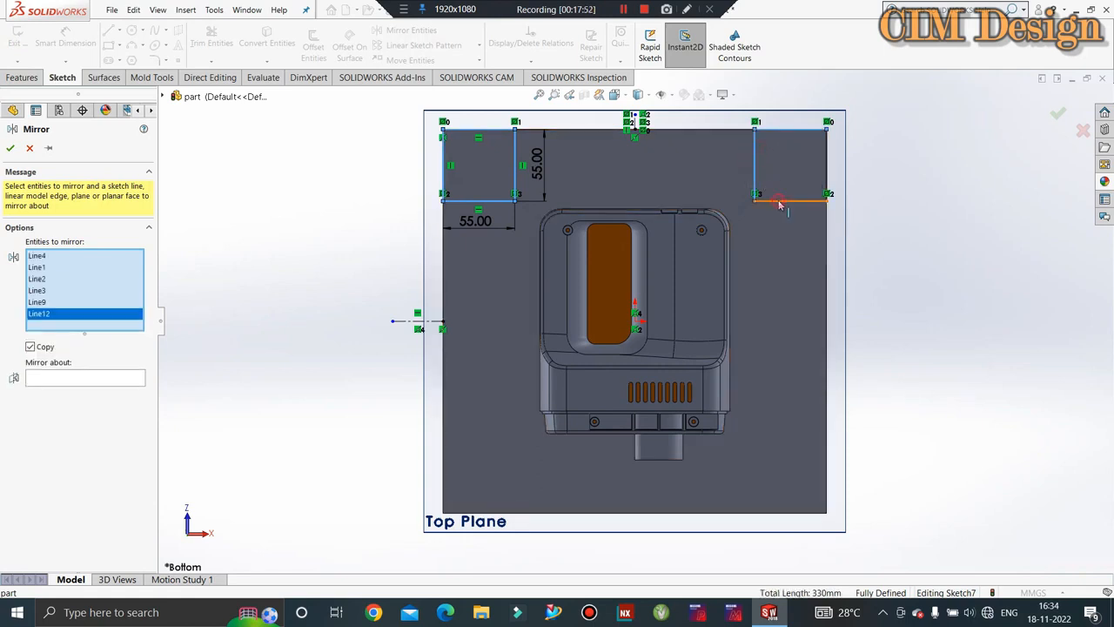
click(780, 201)
click(827, 174)
click(103, 401)
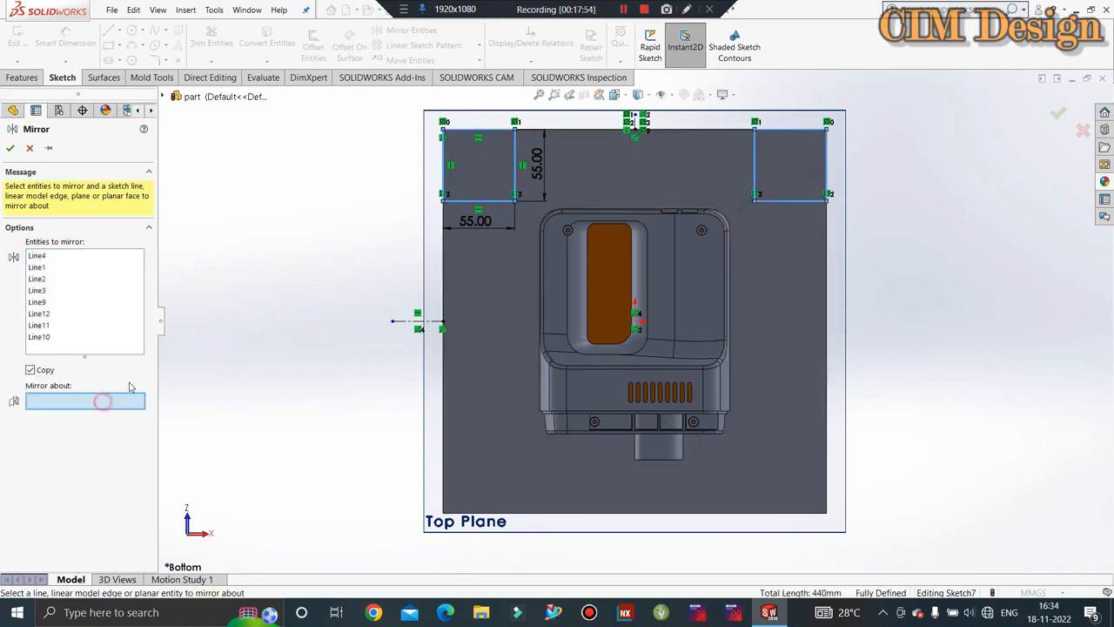
click(403, 324)
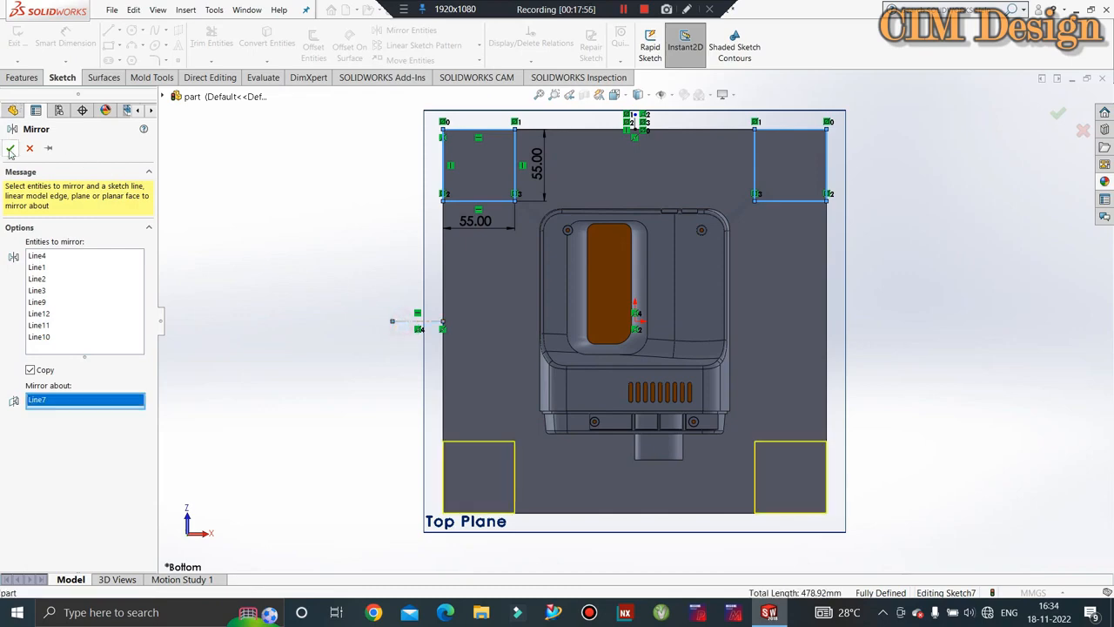
- Set up a blind boss extrude of the four corner squares, 10 mm deep and reversed into the block
middle_drag(316, 247, 309, 120)
click(340, 216)
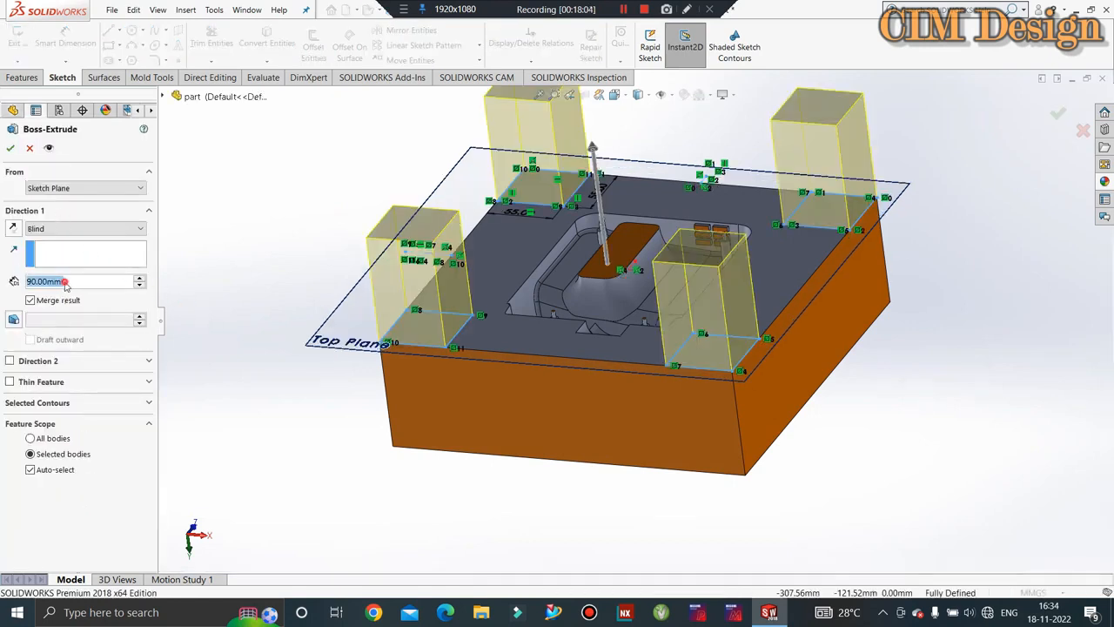
text(10)
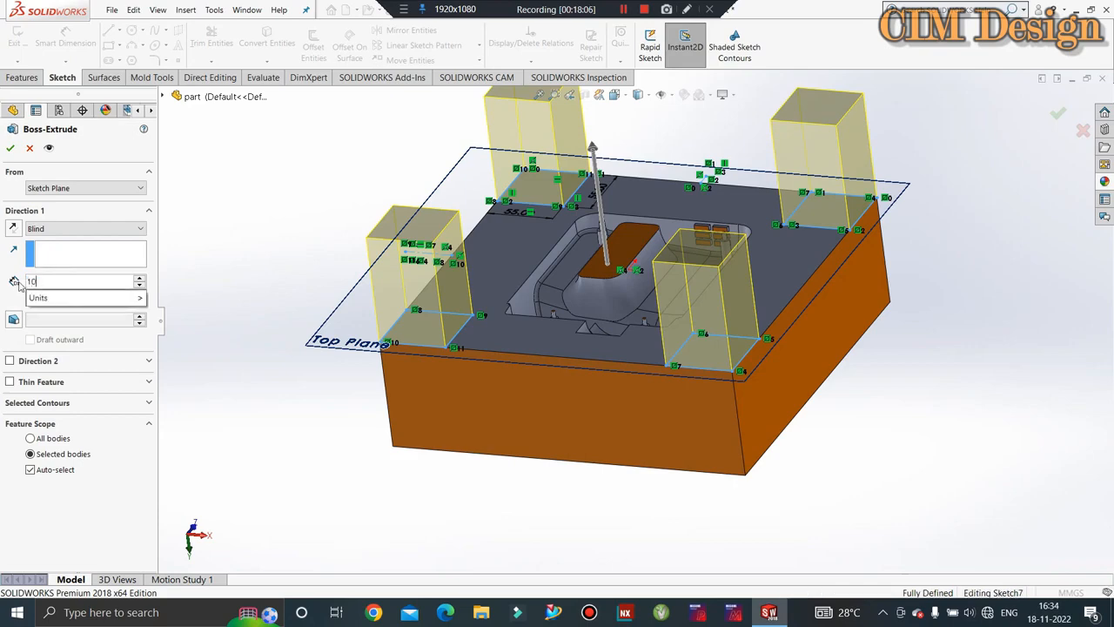
key(Return)
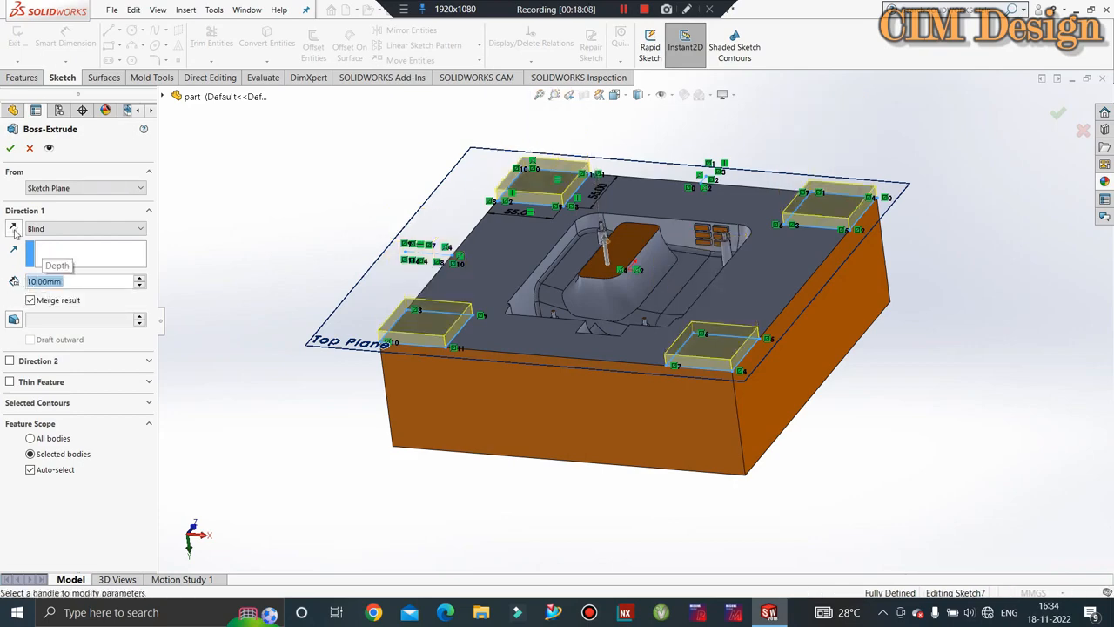
middle_drag(304, 287, 427, 290)
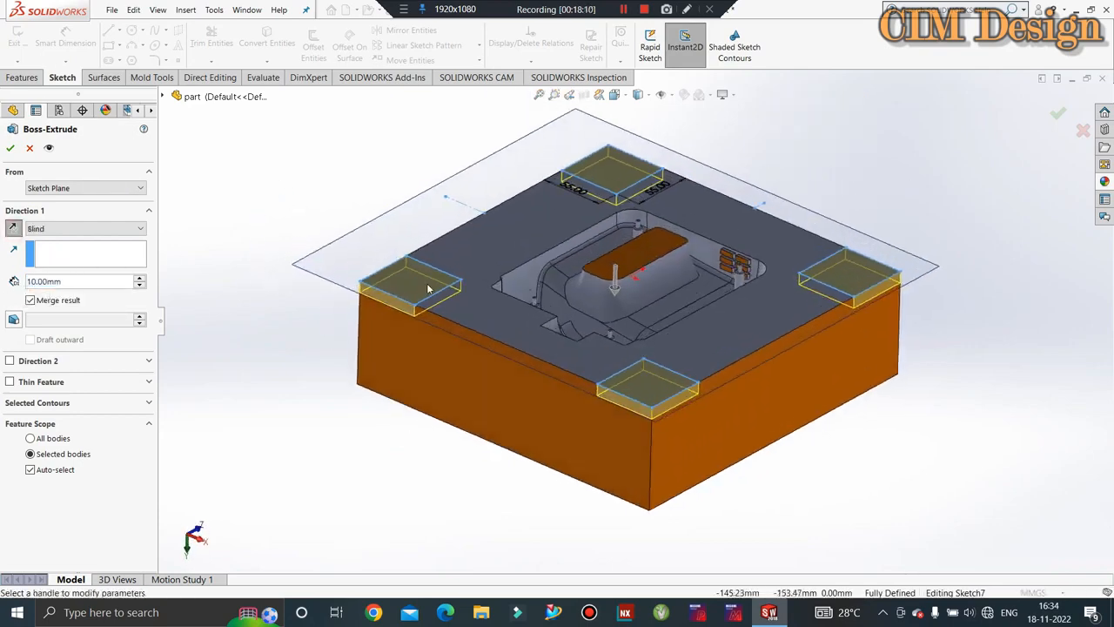
- Set the extrusion depth to 20 mm and create the four corner blocks without merging the result
scroll(567, 311, up, 2)
mouse_move(567, 311)
middle_down()
mouse_move(557, 315)
mouse_move(558, 381)
mouse_move(564, 364)
middle_up()
scroll(564, 363, down, 2)
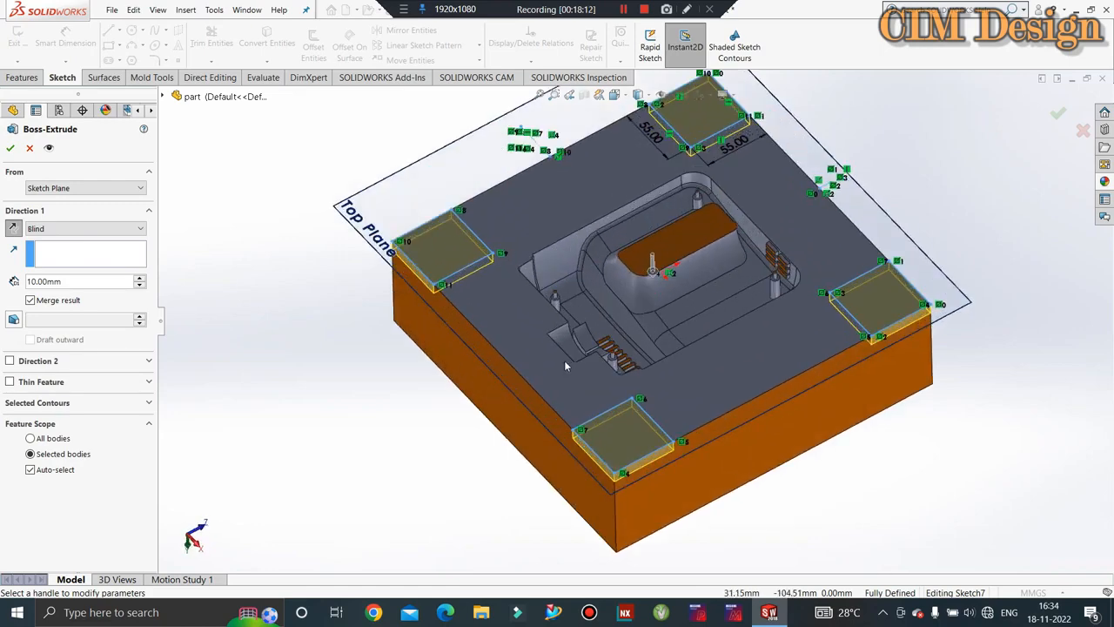
scroll(488, 282, up, 2)
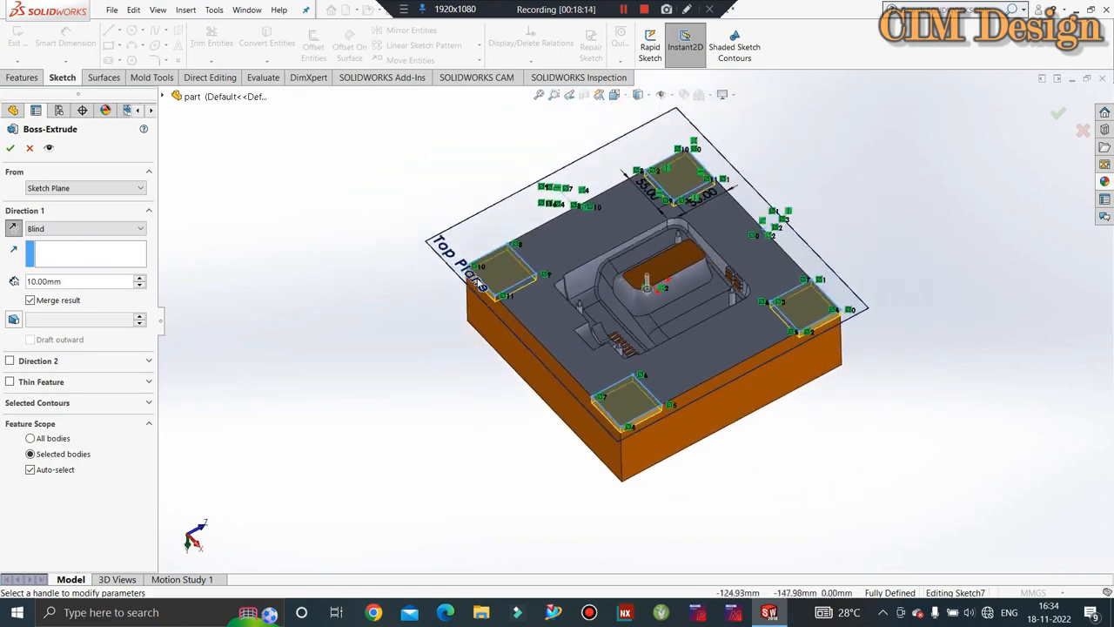
middle_drag(479, 287, 477, 248)
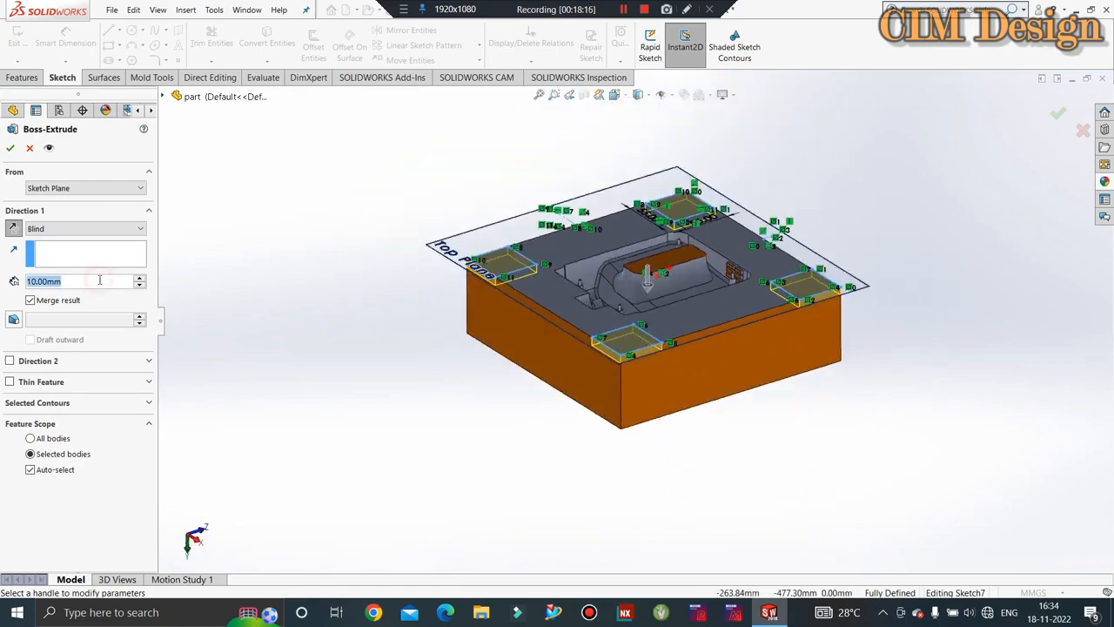
text(20)
key(Return)
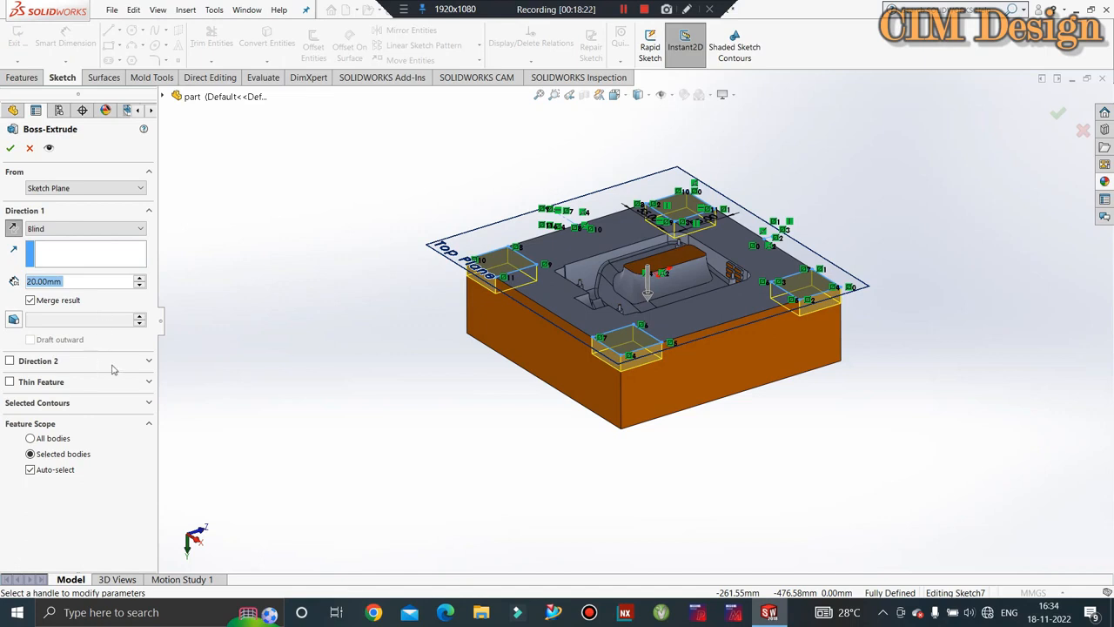
click(29, 300)
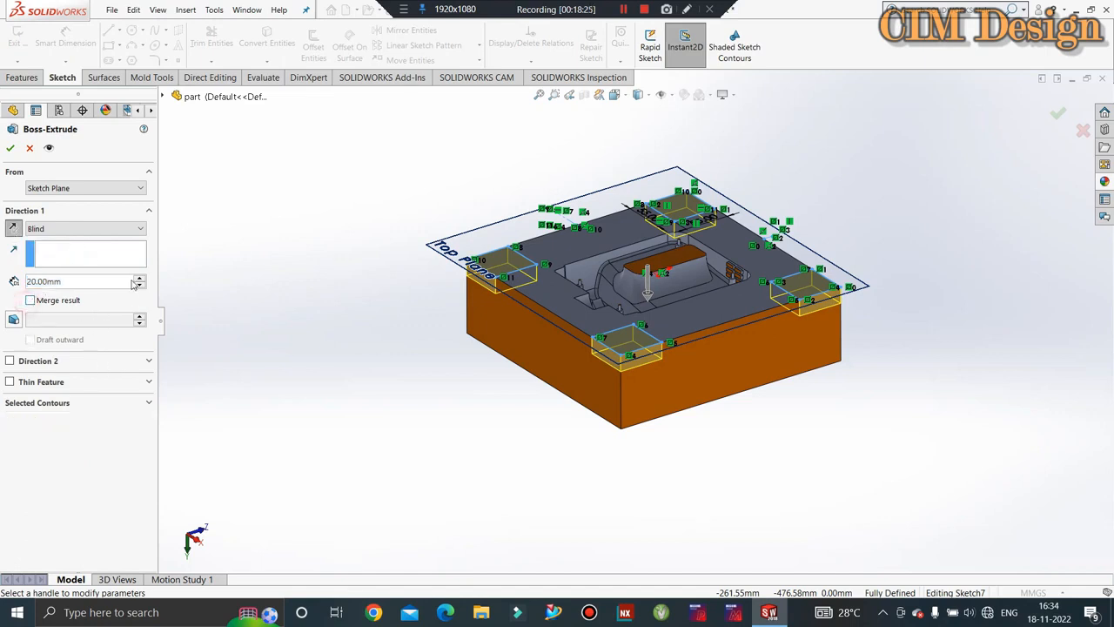
click(11, 149)
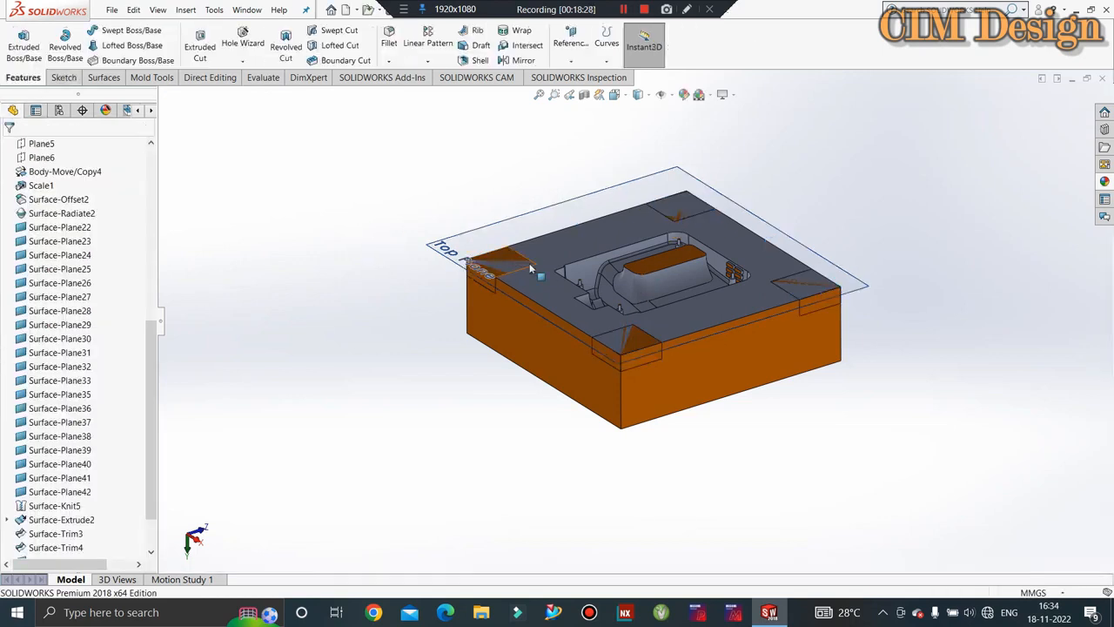
- Hide the parting surface body and the main block body
right_click(566, 257)
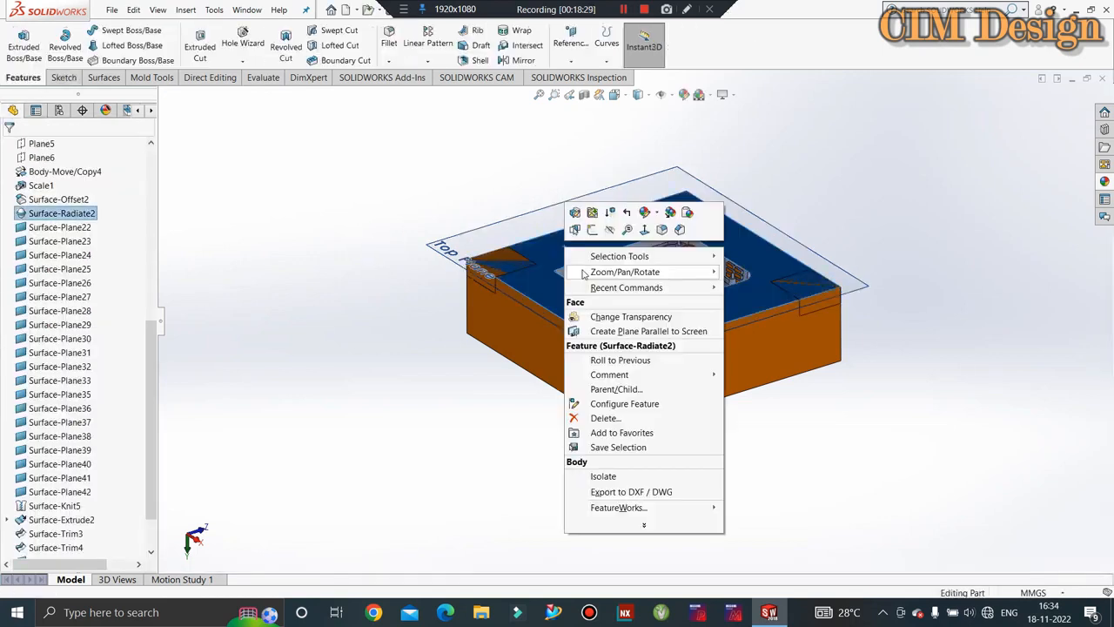
click(611, 229)
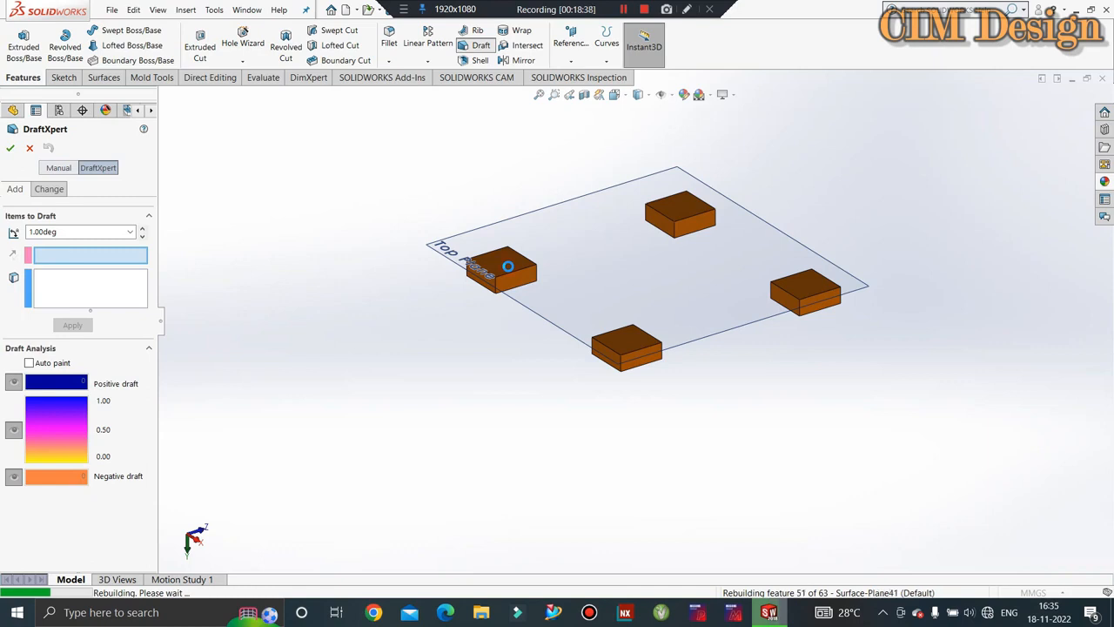
- Draft the two inner side faces of the corner block at the Top Plane label by 1°, pulling from its upper face
click(505, 262)
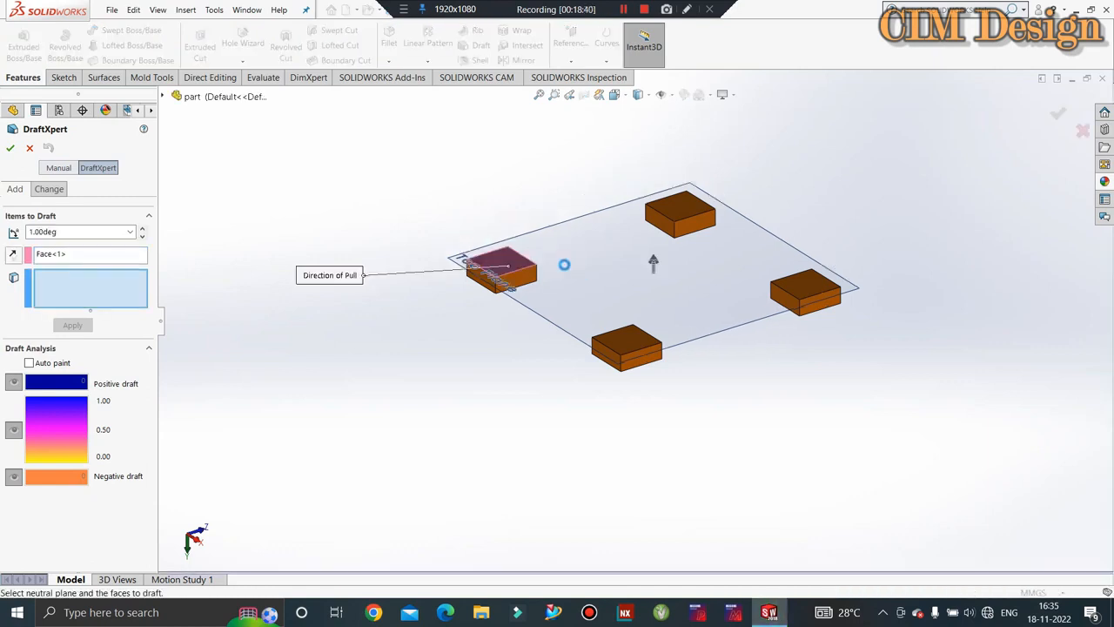
middle_drag(564, 263, 468, 326)
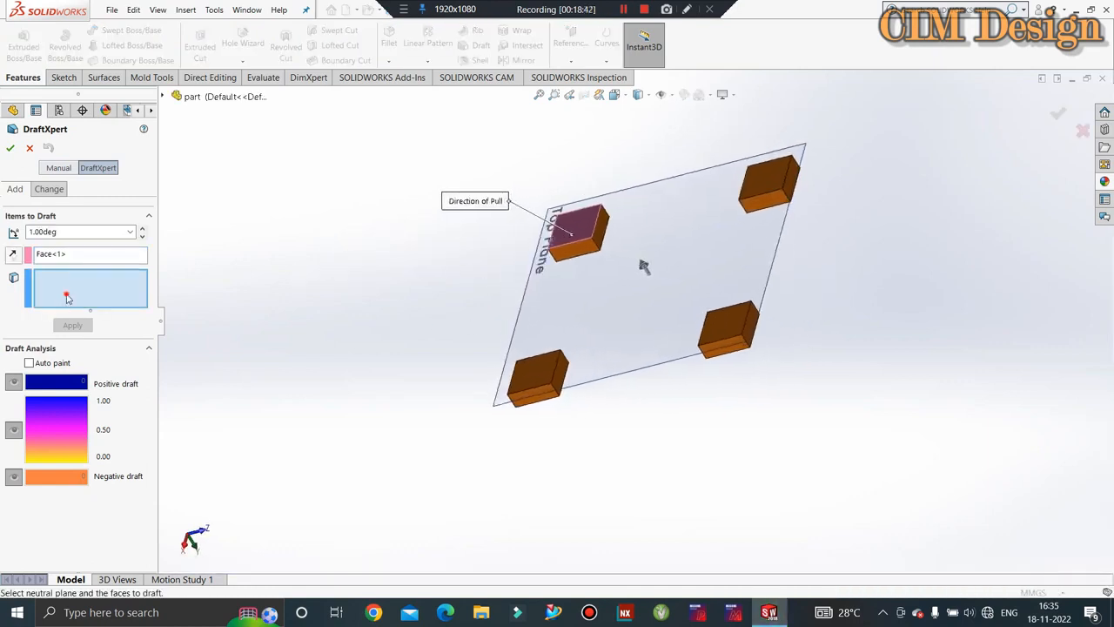
scroll(581, 262, down, 3)
click(577, 251)
click(576, 251)
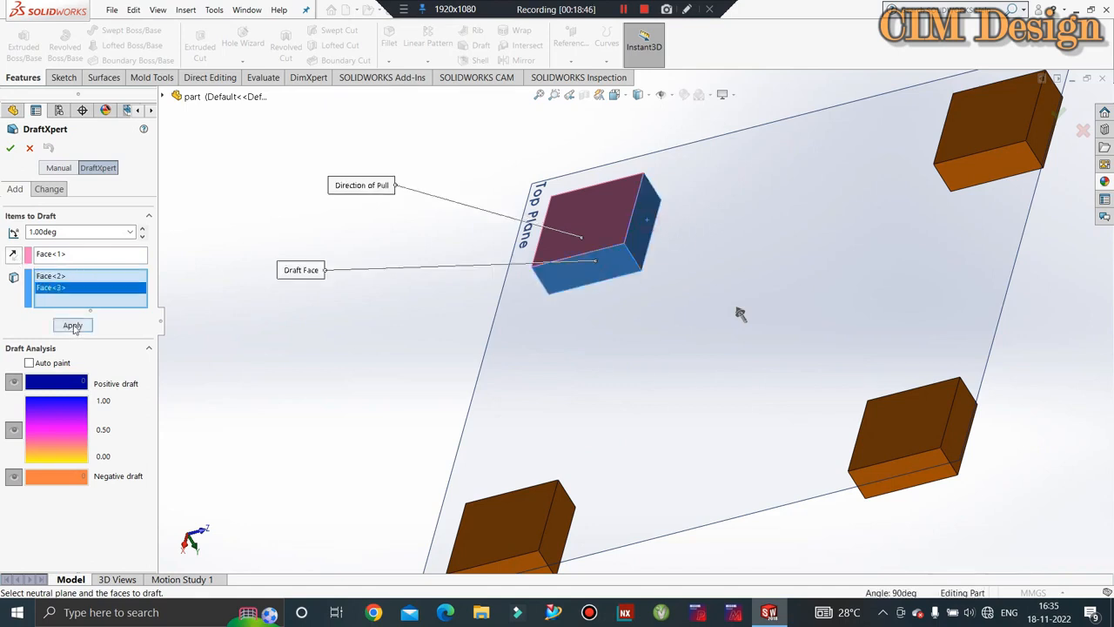
click(73, 327)
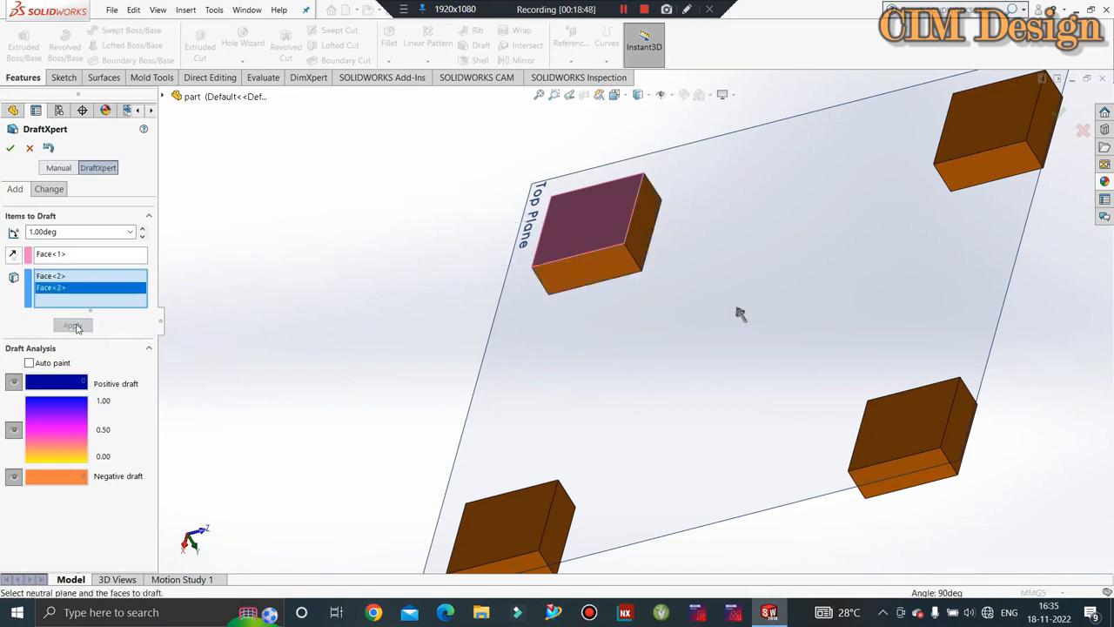
middle_drag(359, 293, 305, 320)
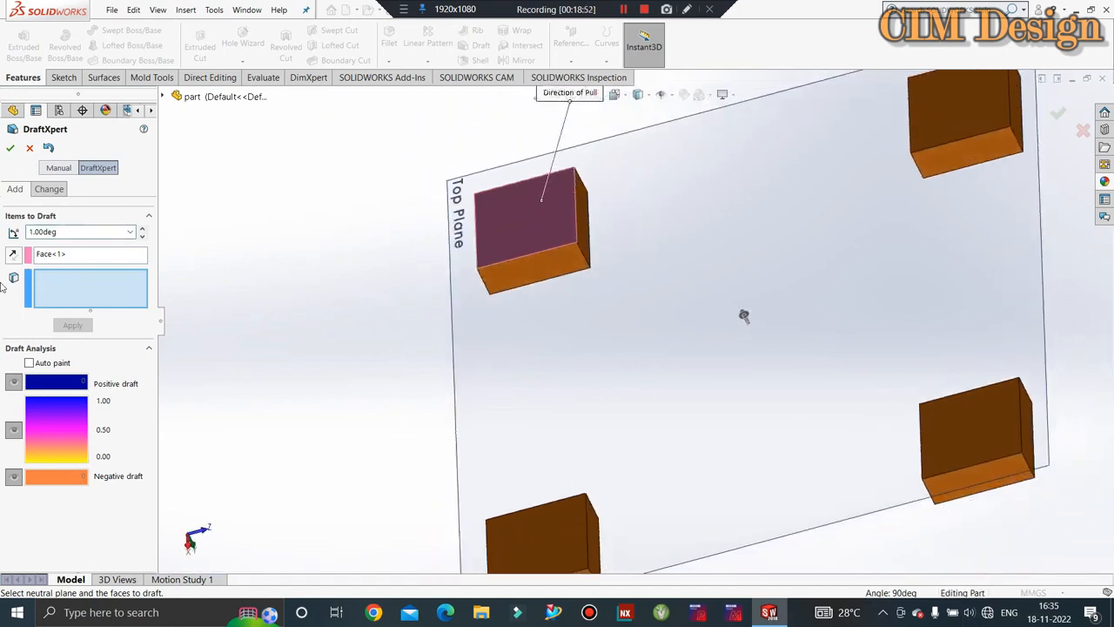
click(28, 148)
- Edit the first corner block's draft to a 10° angle with the pull direction reversed
scroll(79, 392, down, 2)
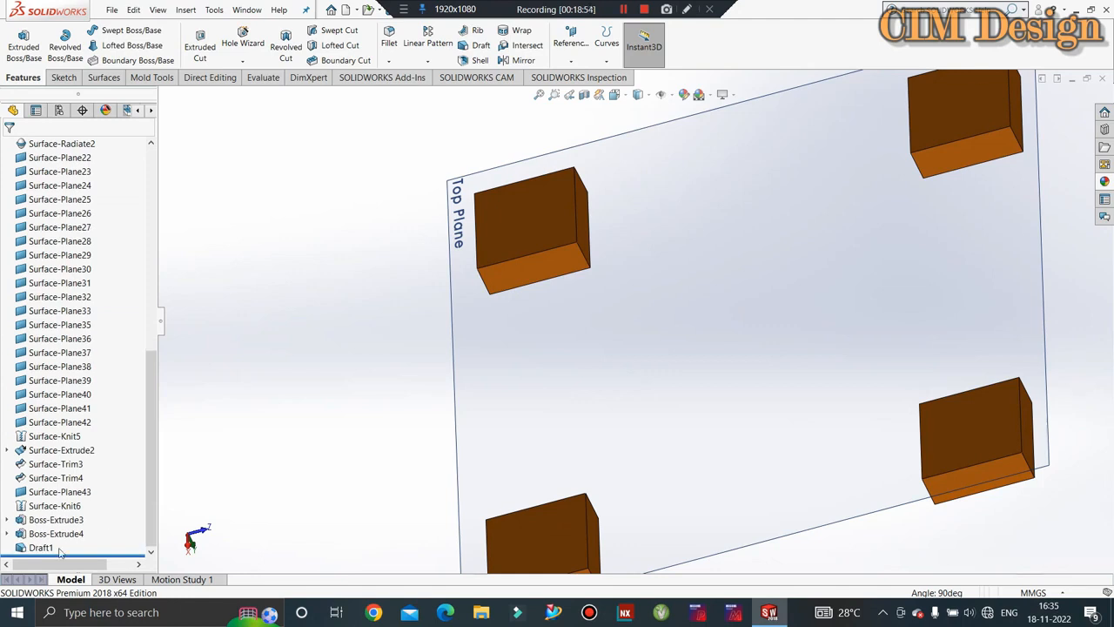
right_click(37, 547)
click(55, 338)
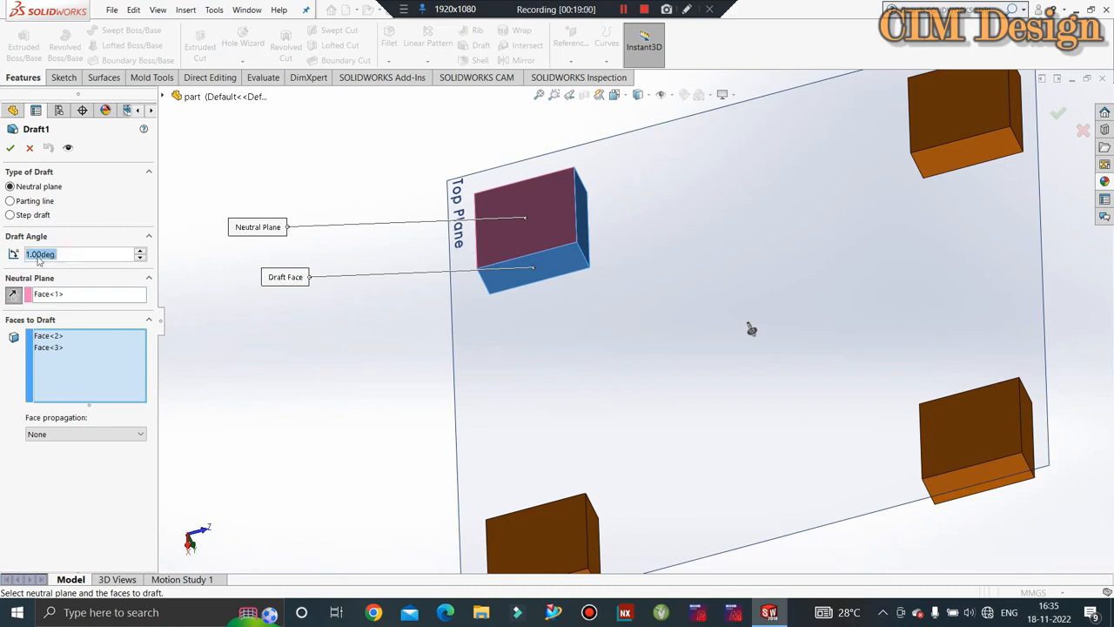
text(10)
key(Return)
middle_drag(947, 236, 840, 188)
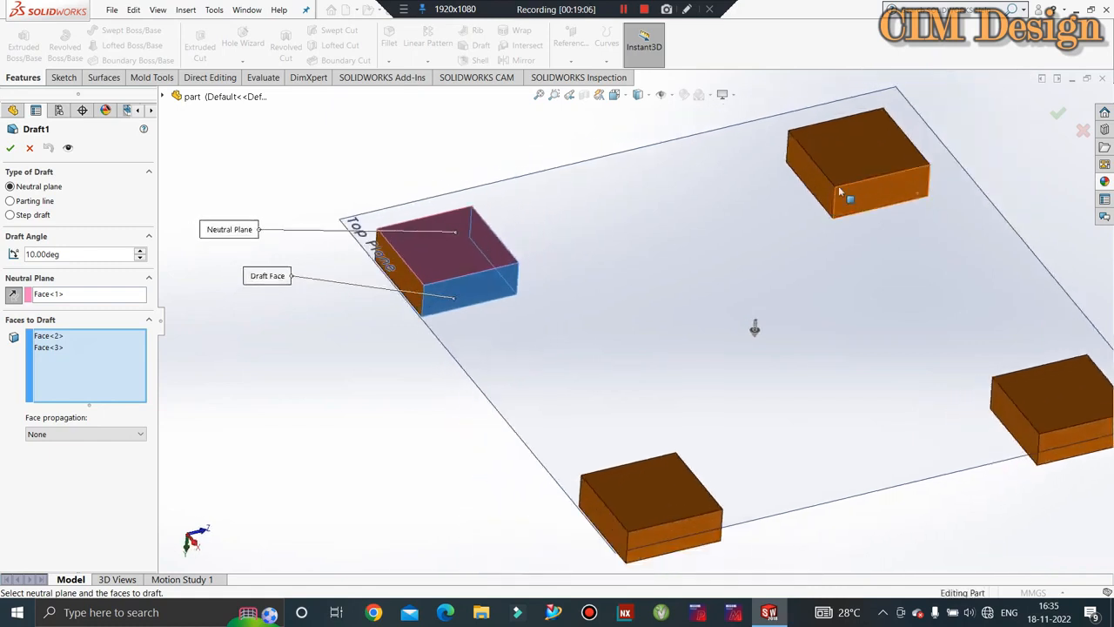
click(9, 148)
middle_drag(391, 258, 428, 249)
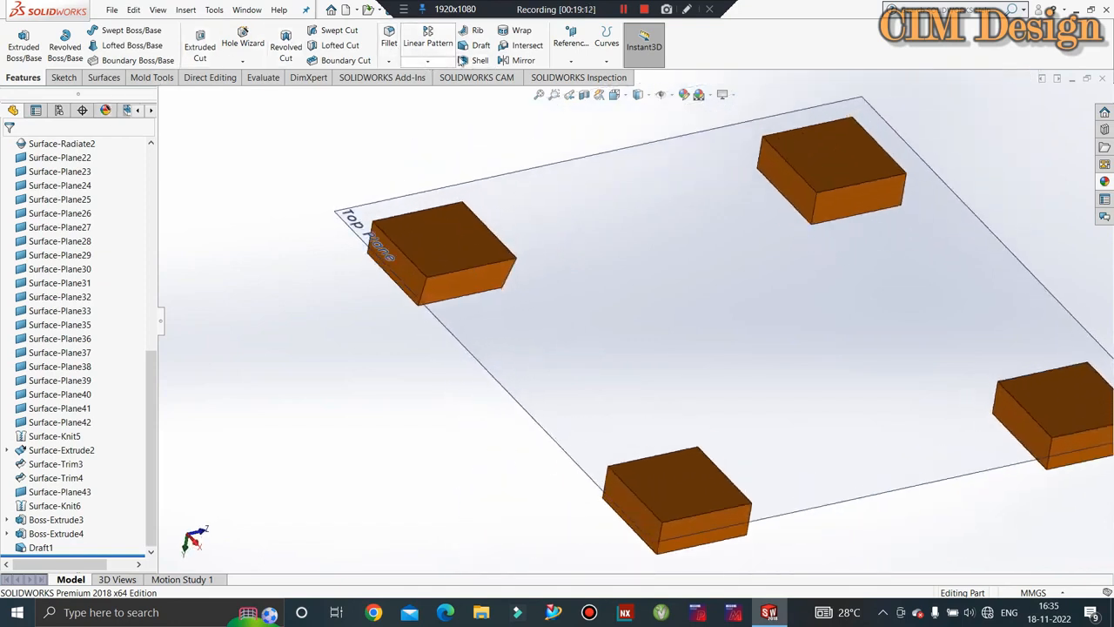
- Add a 1° draft to the two inner side faces of the upper-right corner block, using its upper face as direction of pull
click(480, 47)
click(817, 163)
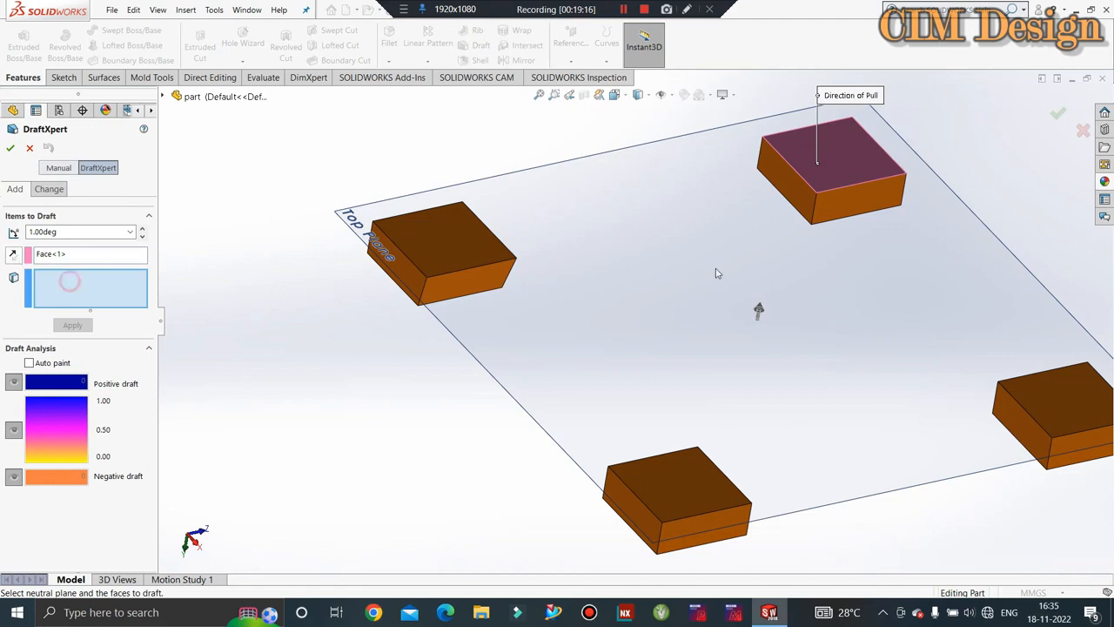
click(810, 202)
click(844, 209)
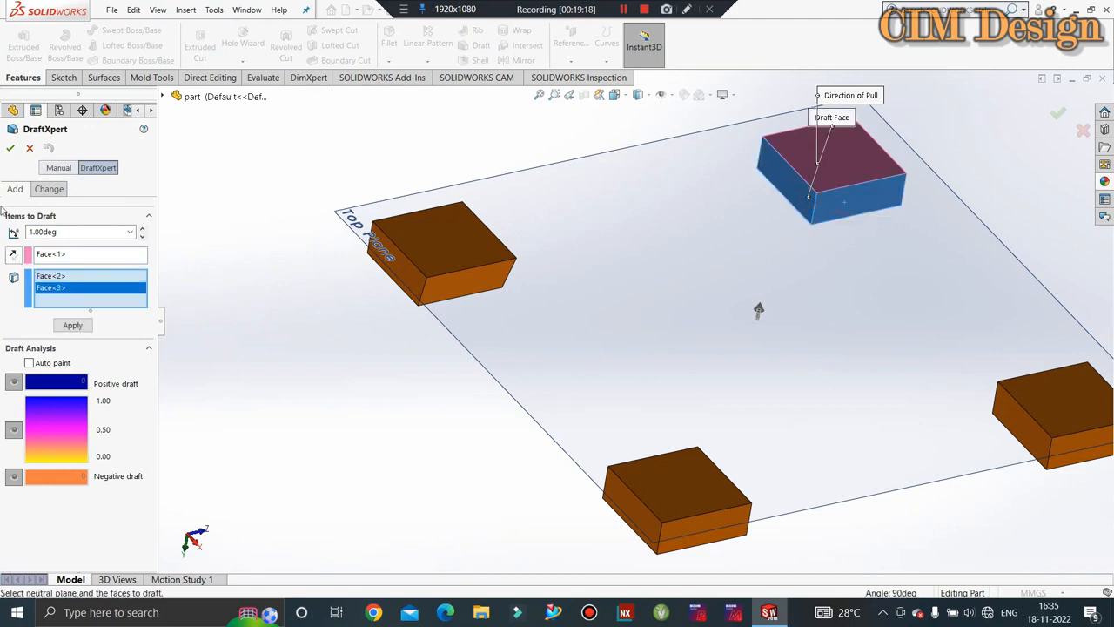
click(11, 148)
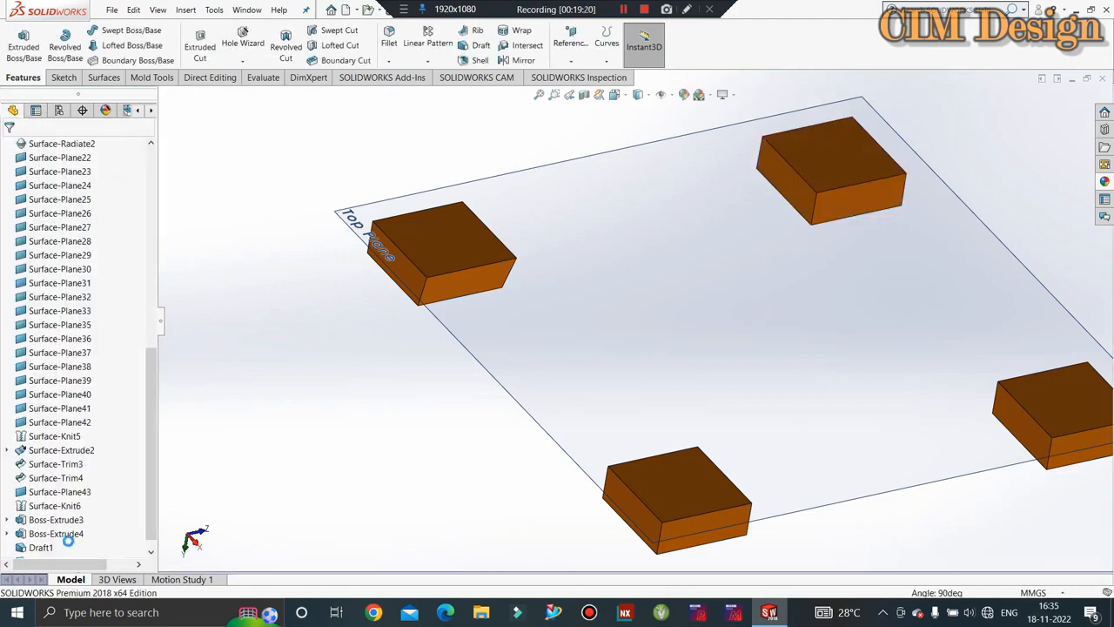
- Edit the second corner block's draft to a 10° angle with the pull direction reversed
right_click(41, 547)
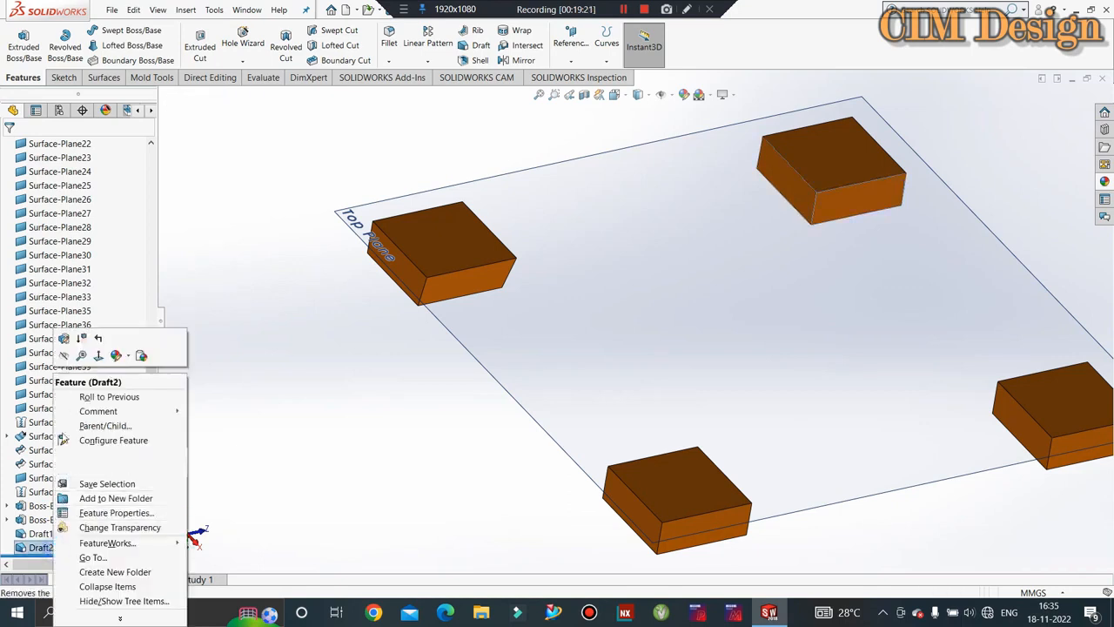
click(64, 339)
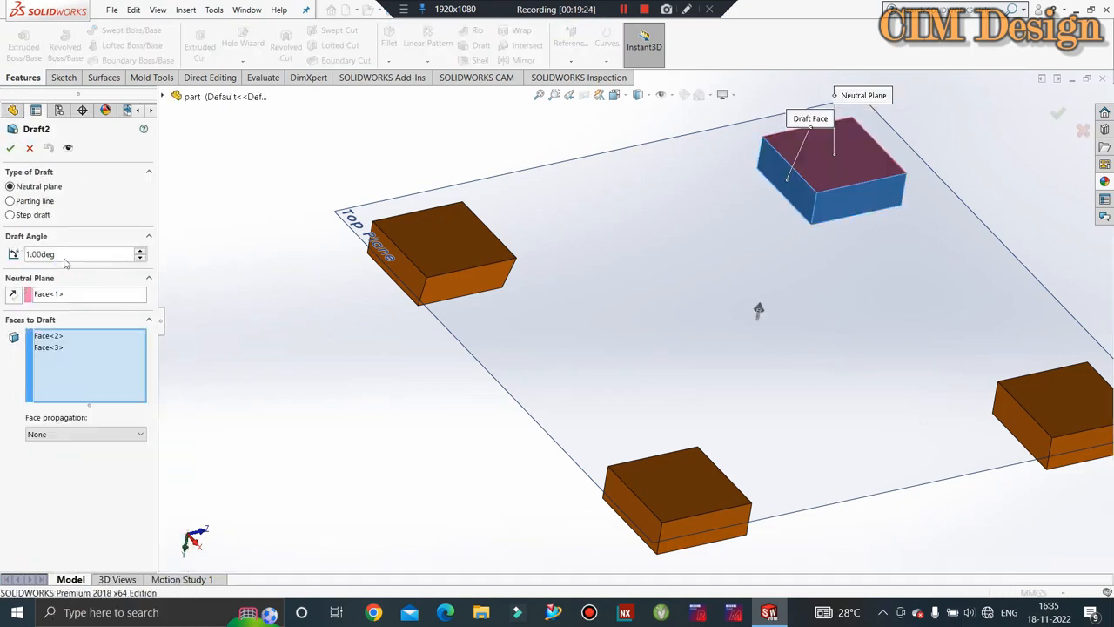
text(10)
key(Return)
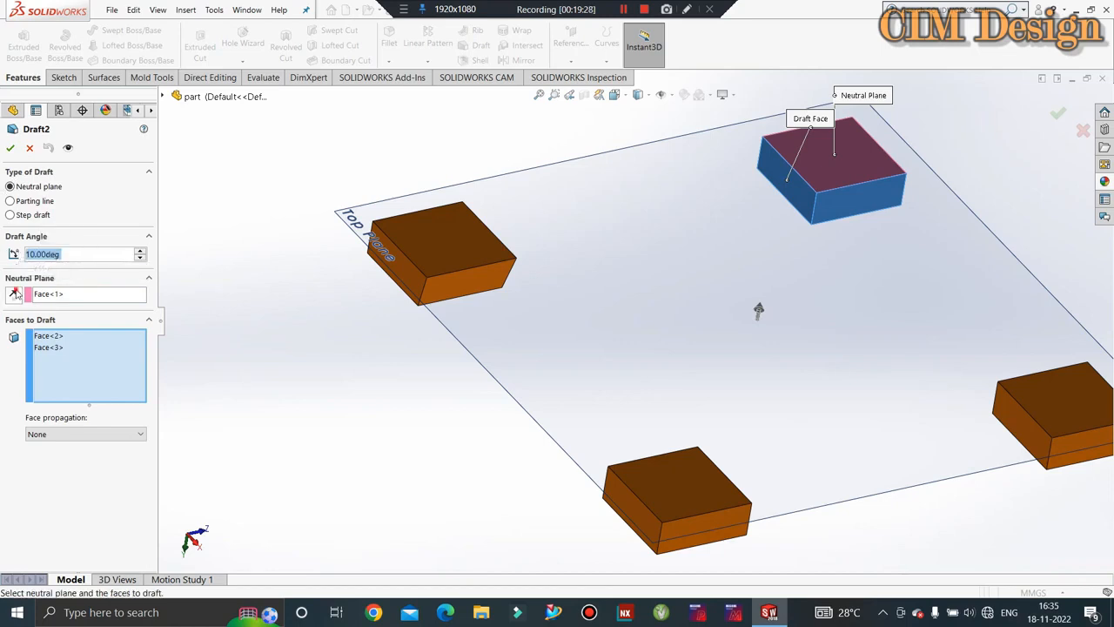
click(10, 147)
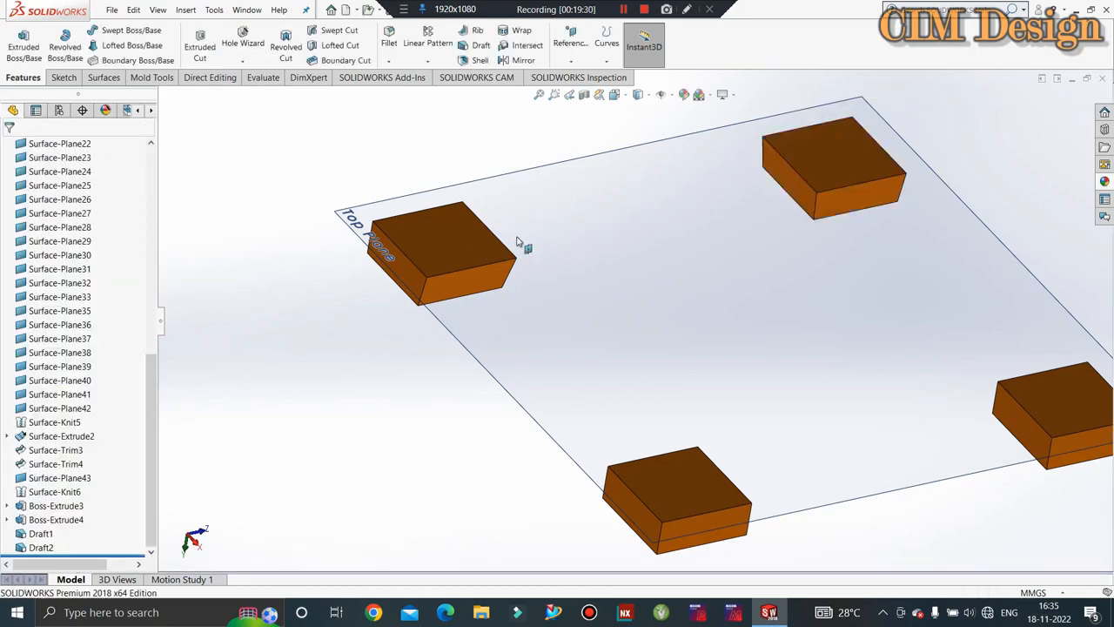
- Draft the two inner side faces of the third corner block by 10°, pulling from its upper face with the direction reversed
middle_drag(517, 242, 632, 369)
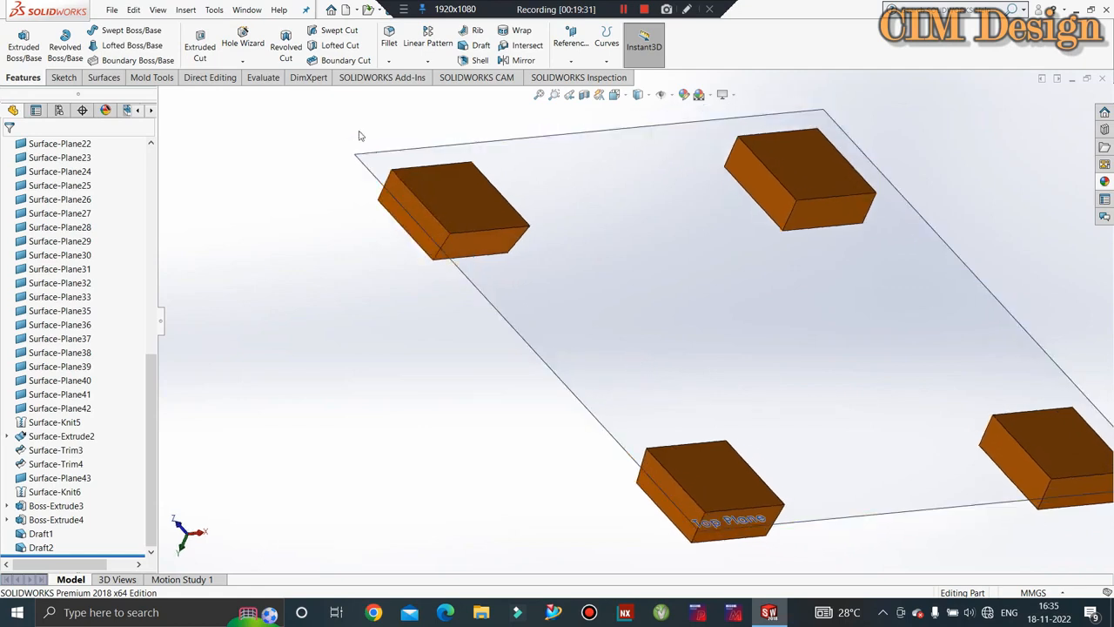
click(486, 46)
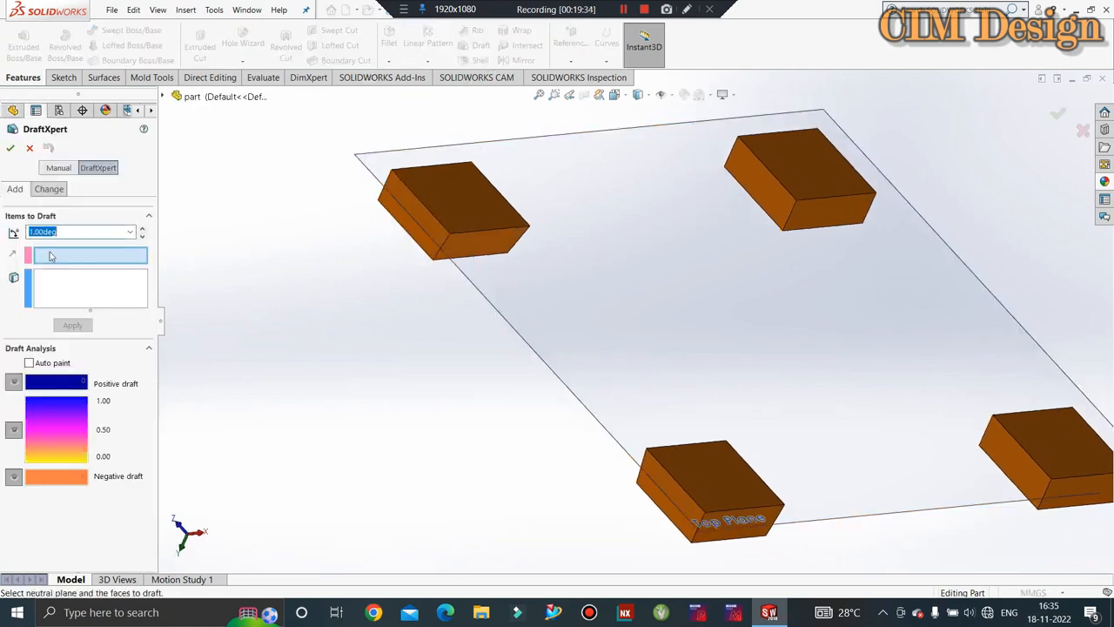
click(795, 167)
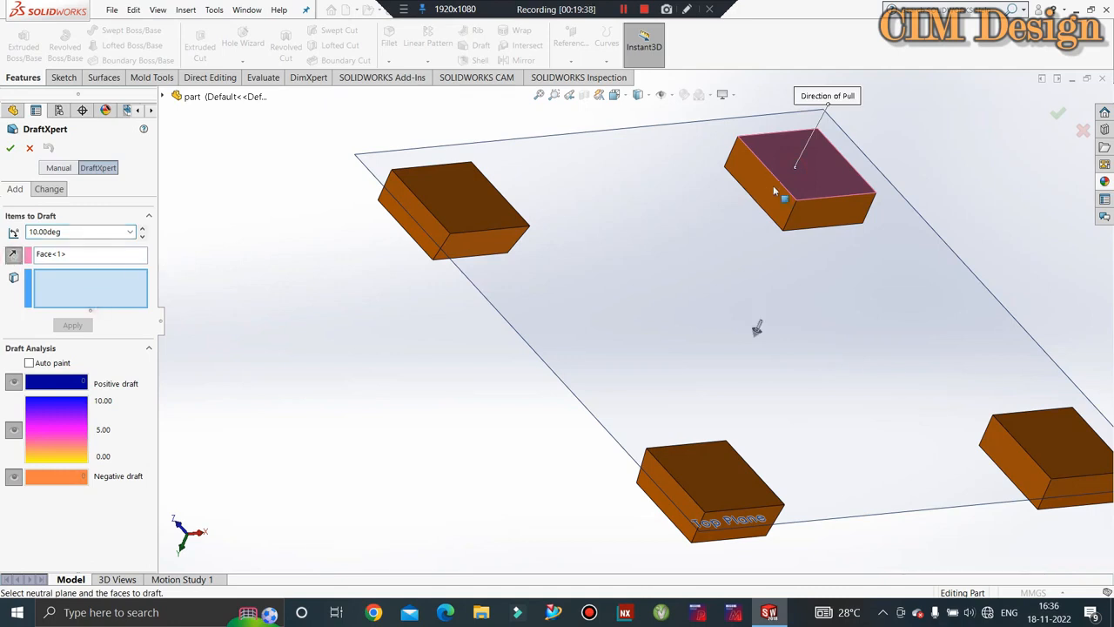
click(774, 192)
click(825, 214)
click(12, 149)
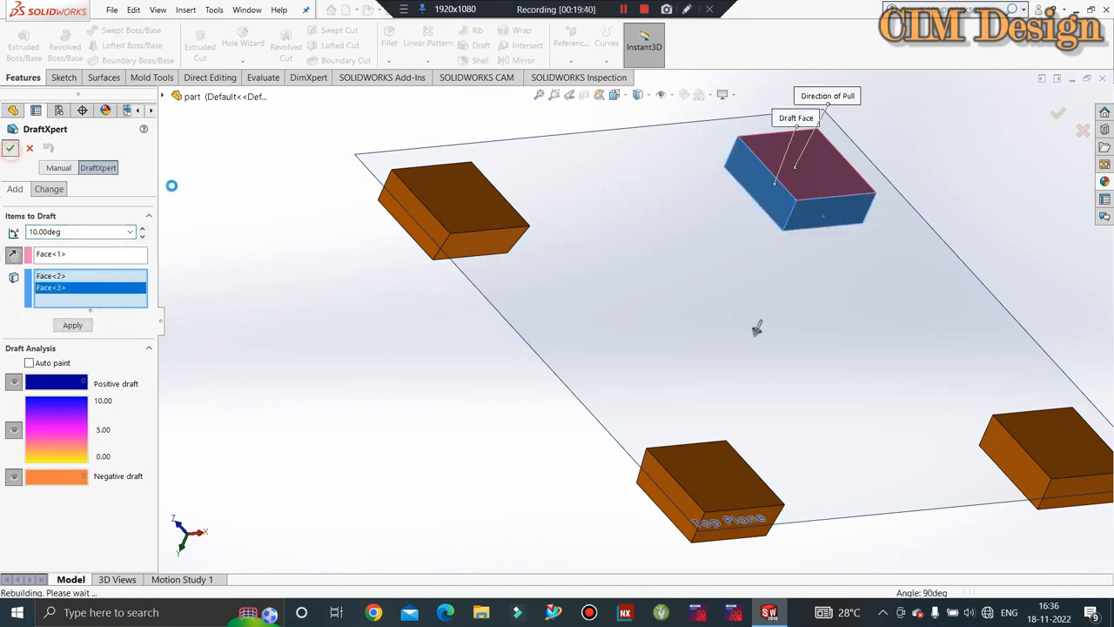
- Draft the fourth corner block's two inner side faces by 10°, using its upper face as reversed direction of pull
middle_drag(557, 320, 639, 368)
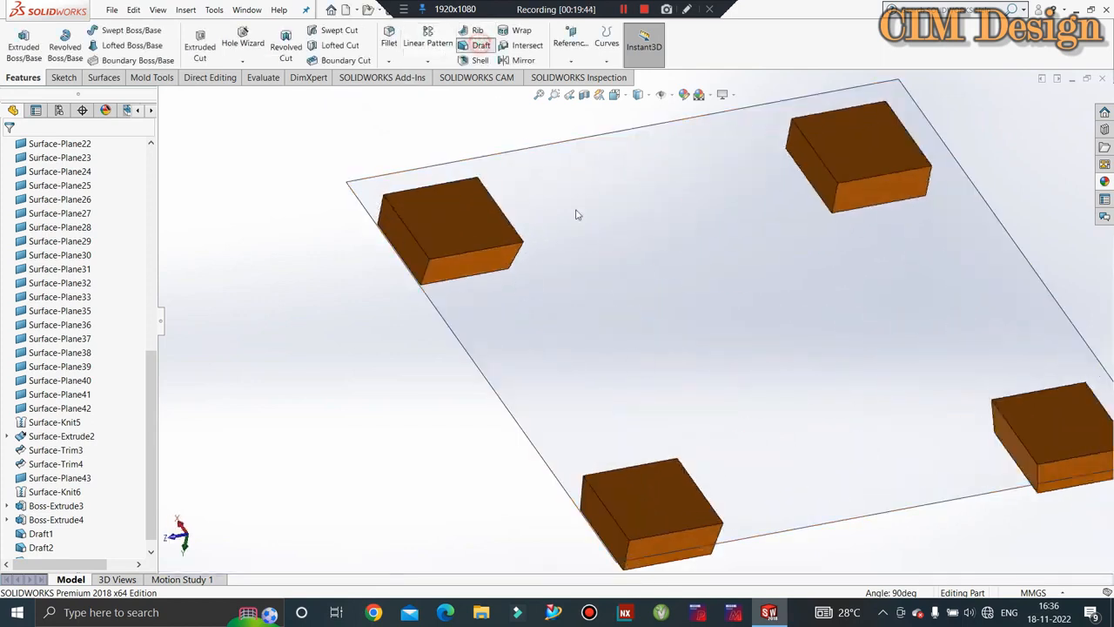
scroll(576, 215, up, 3)
middle_drag(621, 274, 711, 247)
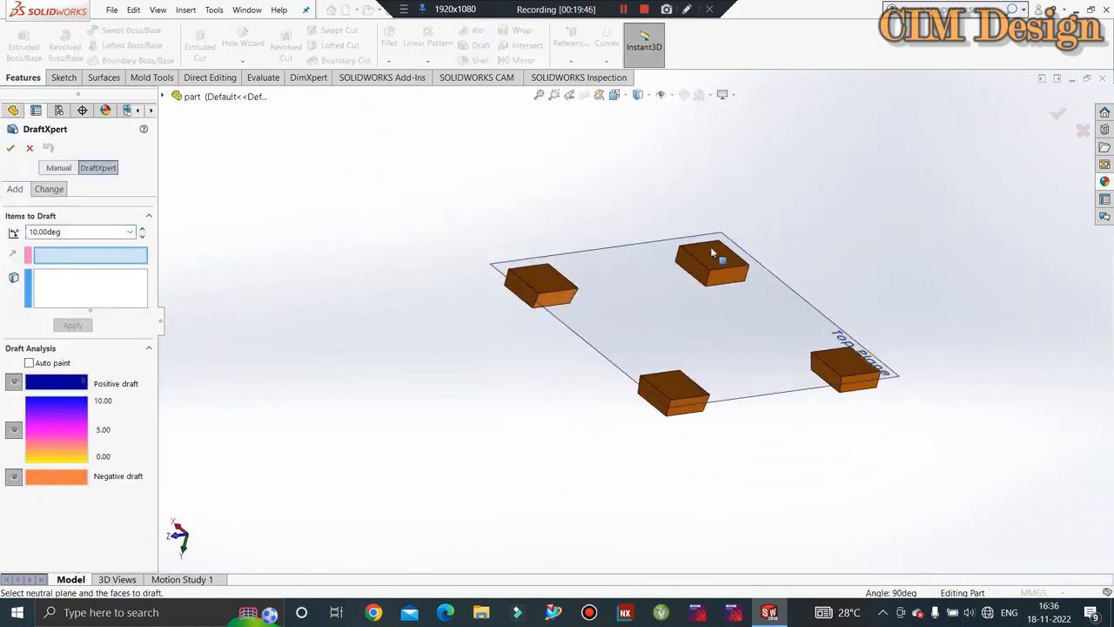
scroll(710, 252, down, 3)
click(698, 281)
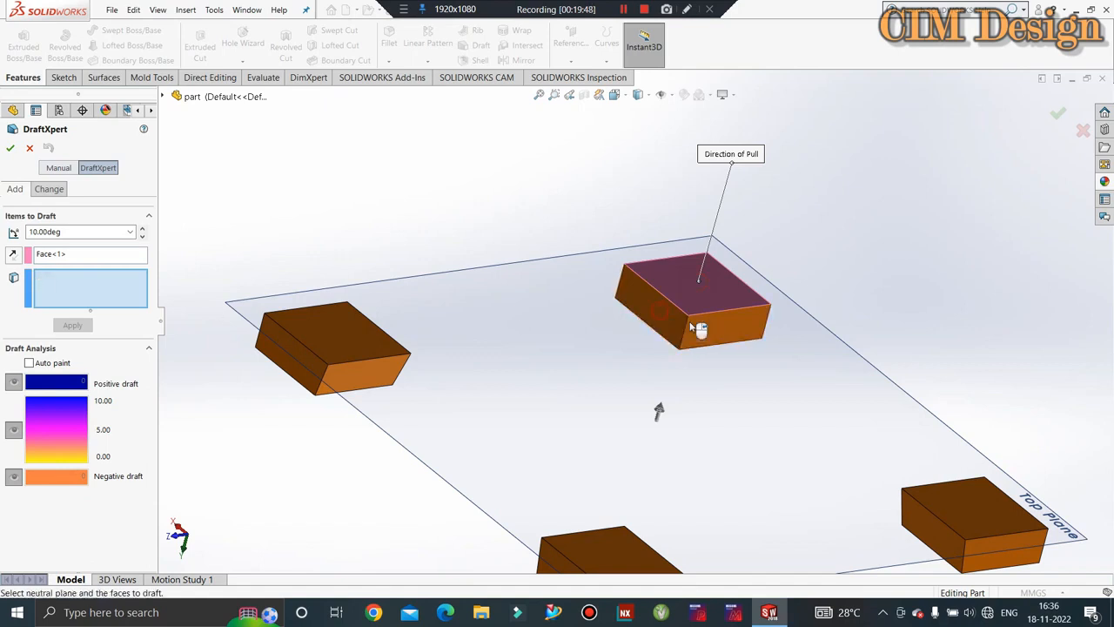
click(660, 309)
click(716, 325)
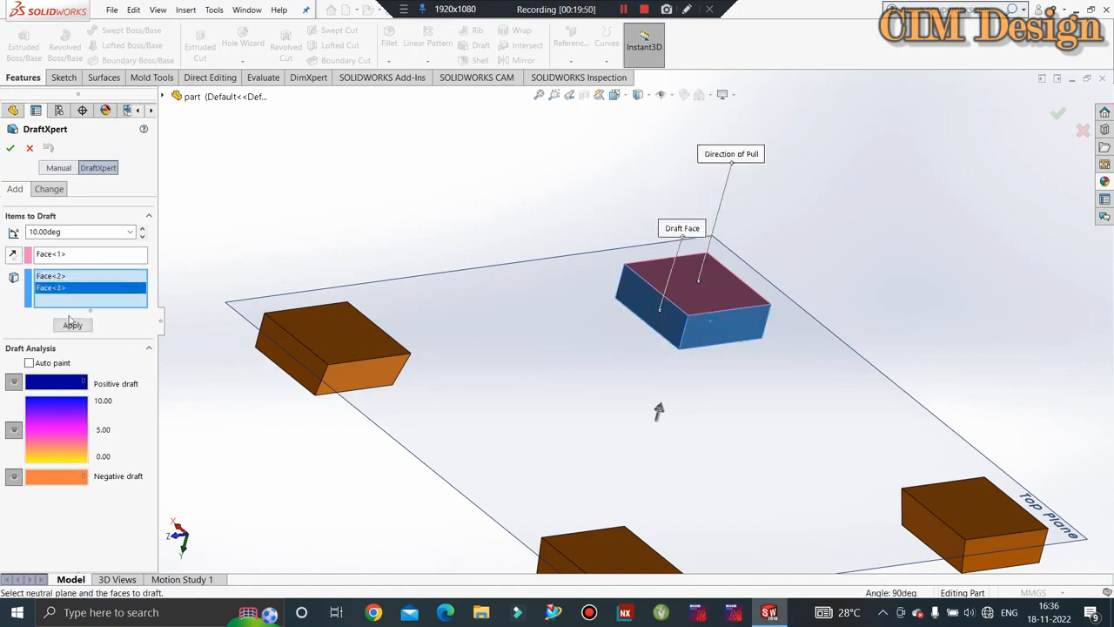
key(Return)
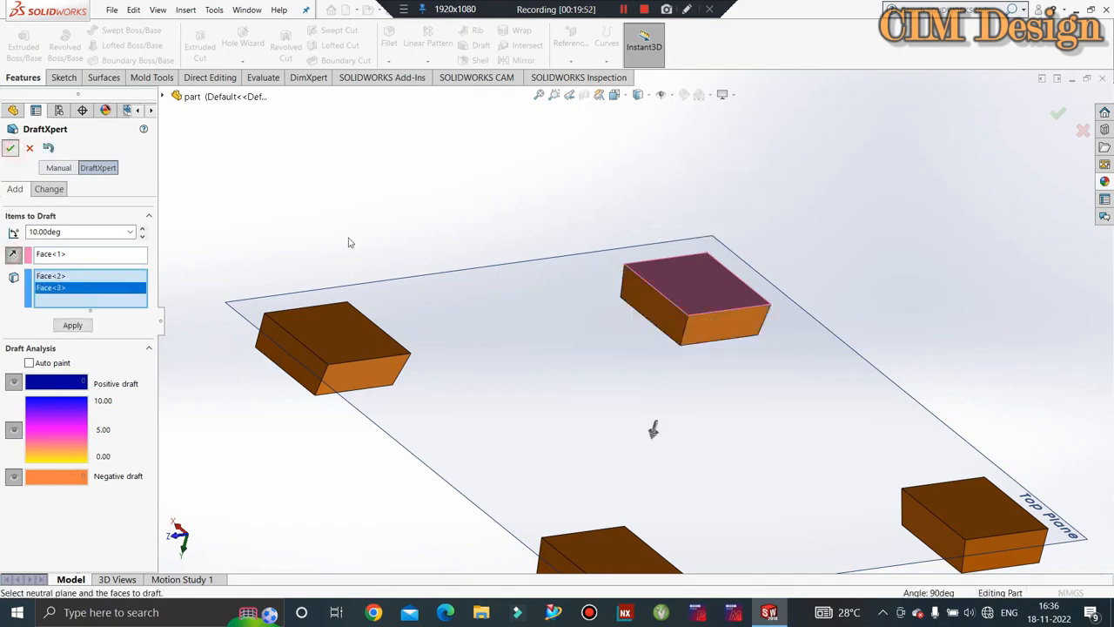
- Show the hidden Boss-Extrude3 solid body again
scroll(105, 225, up, 15)
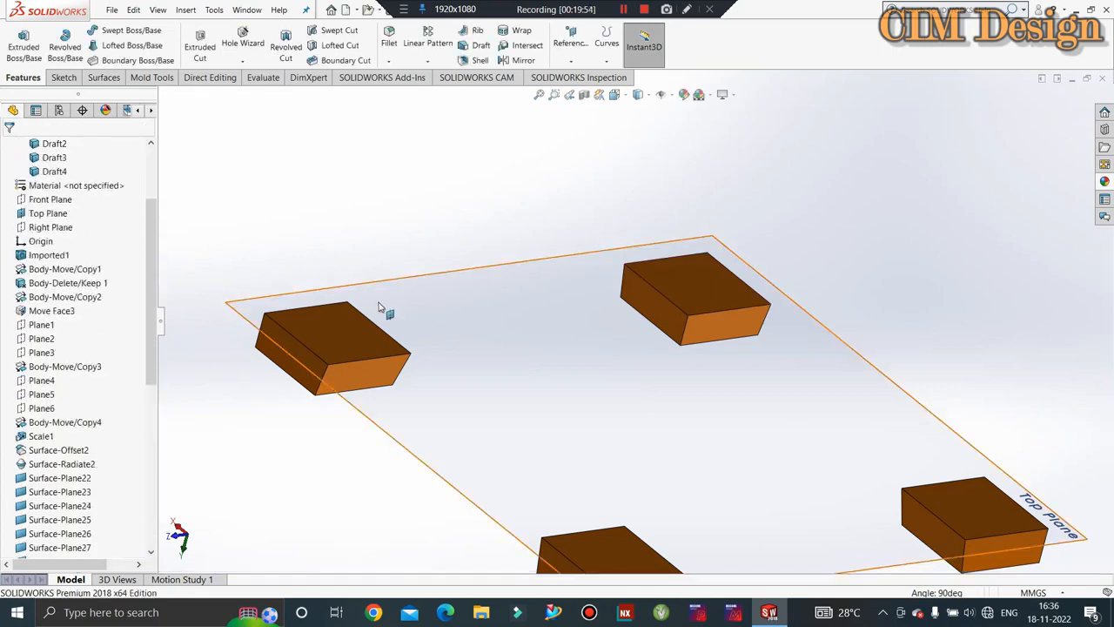
right_click(58, 228)
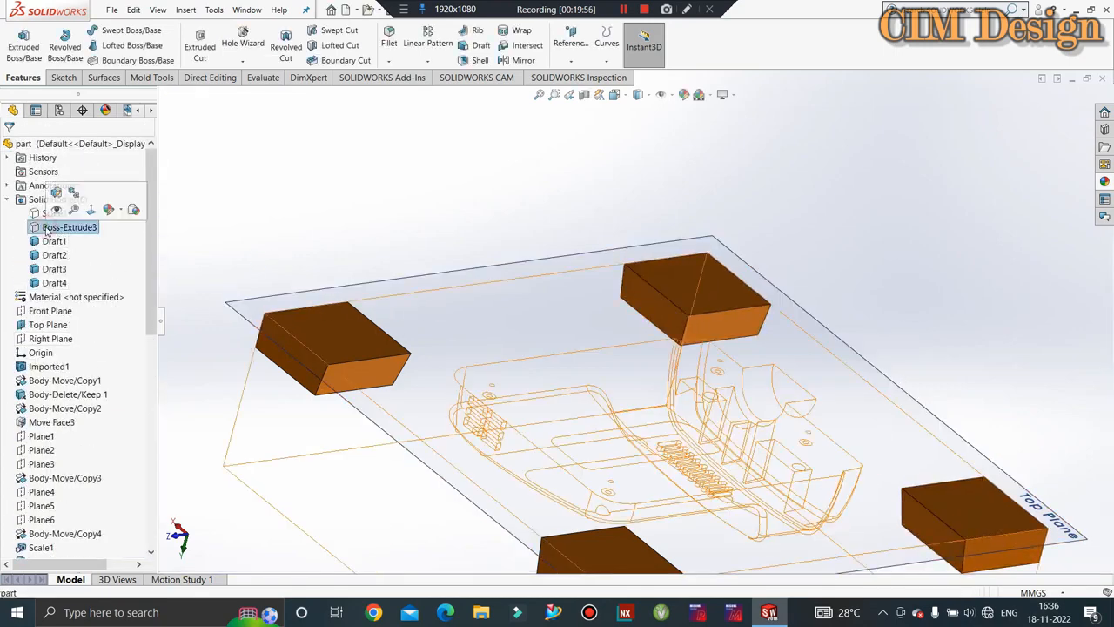
click(55, 209)
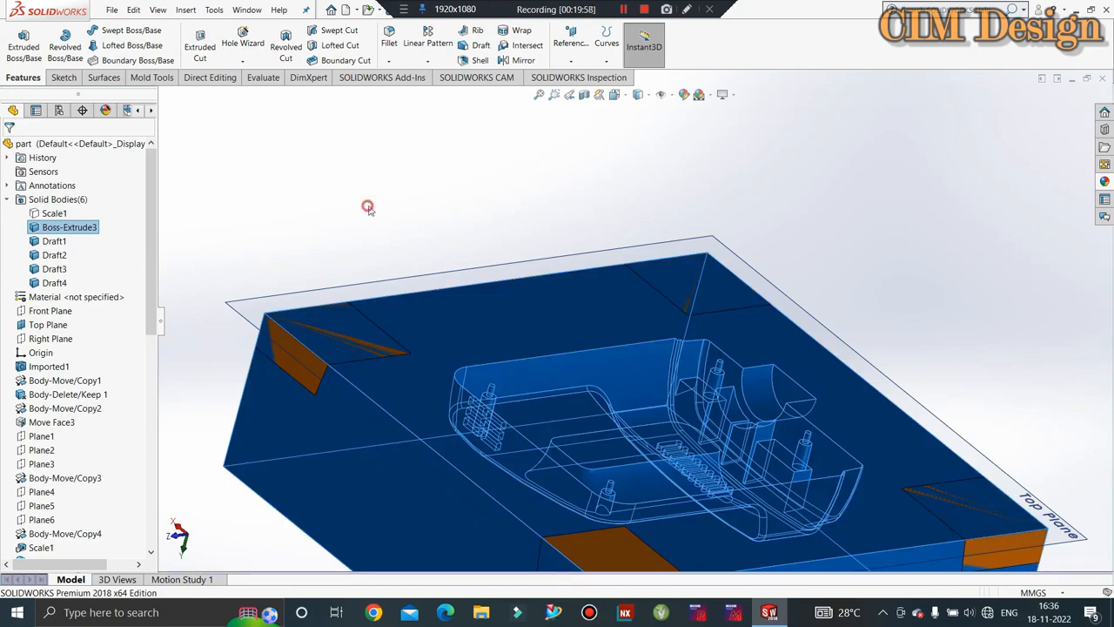
click(369, 206)
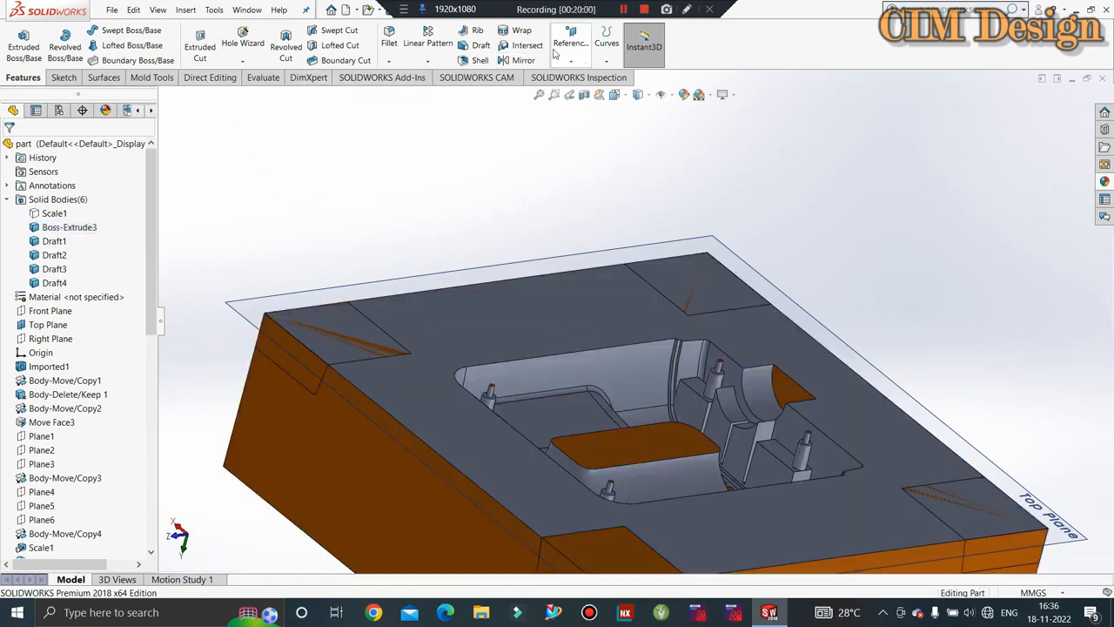
- Set up a Combine with the Subtract operation and the Draft1 corner block as the body to combine
scroll(454, 190, up, 3)
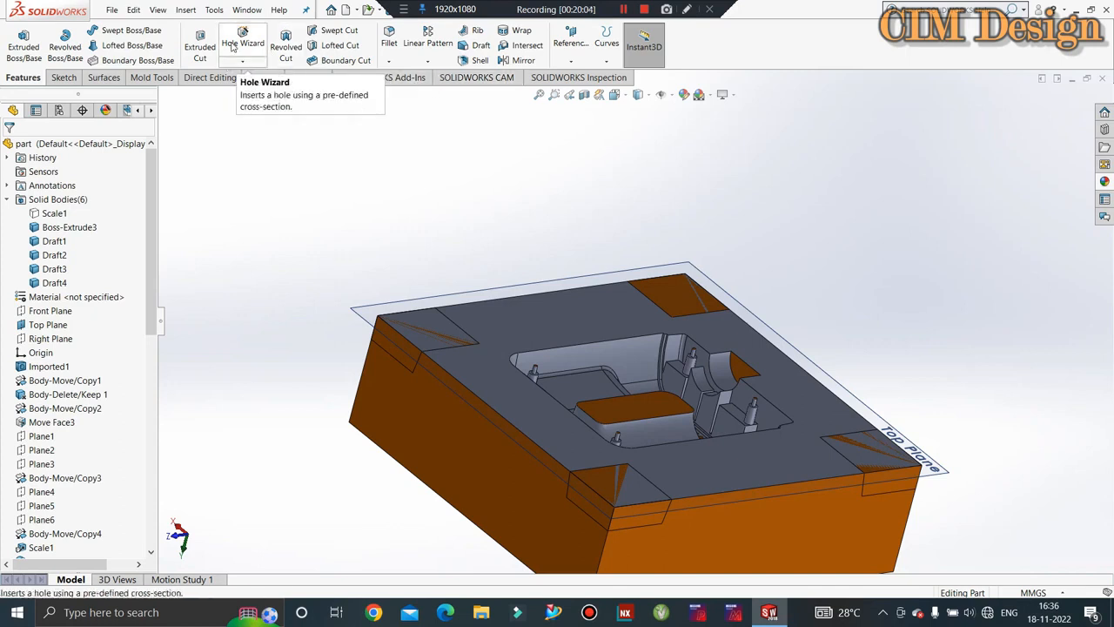
click(219, 78)
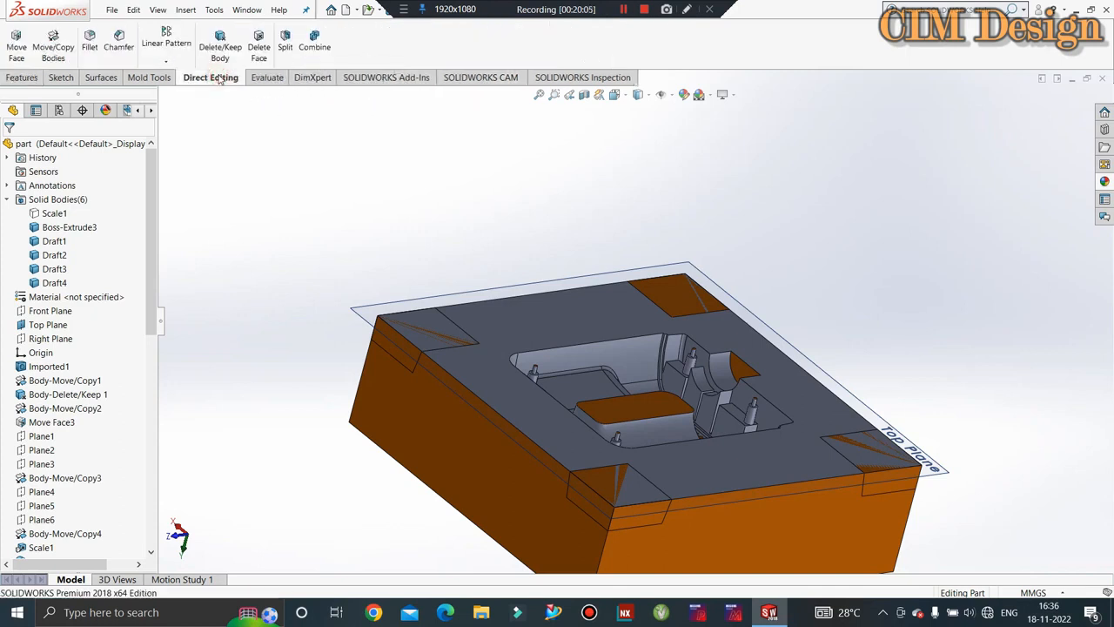
click(316, 44)
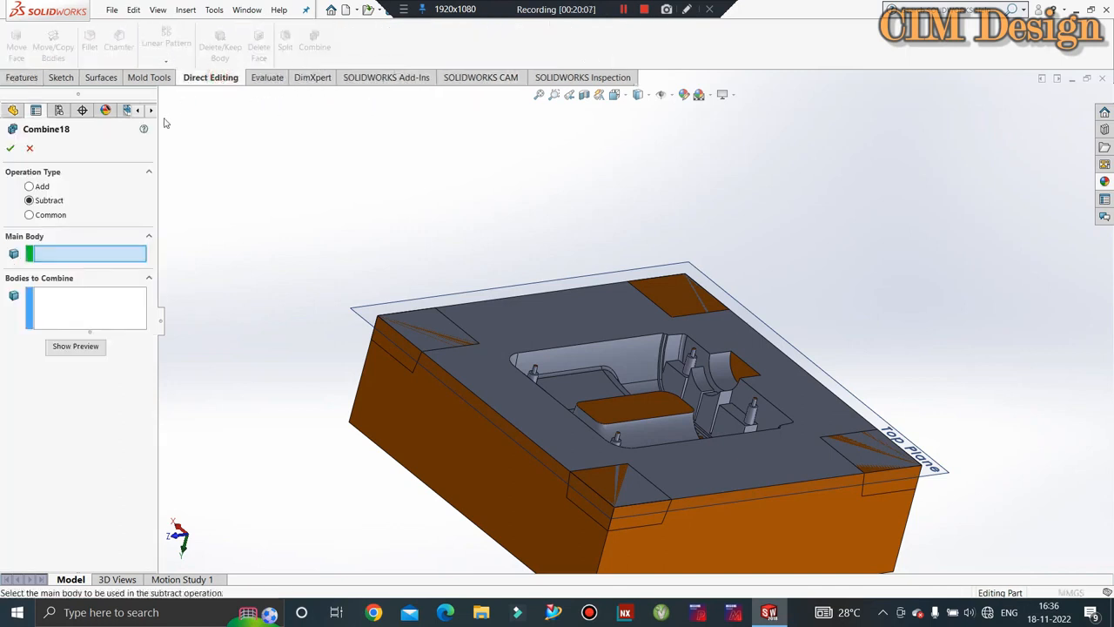
click(118, 323)
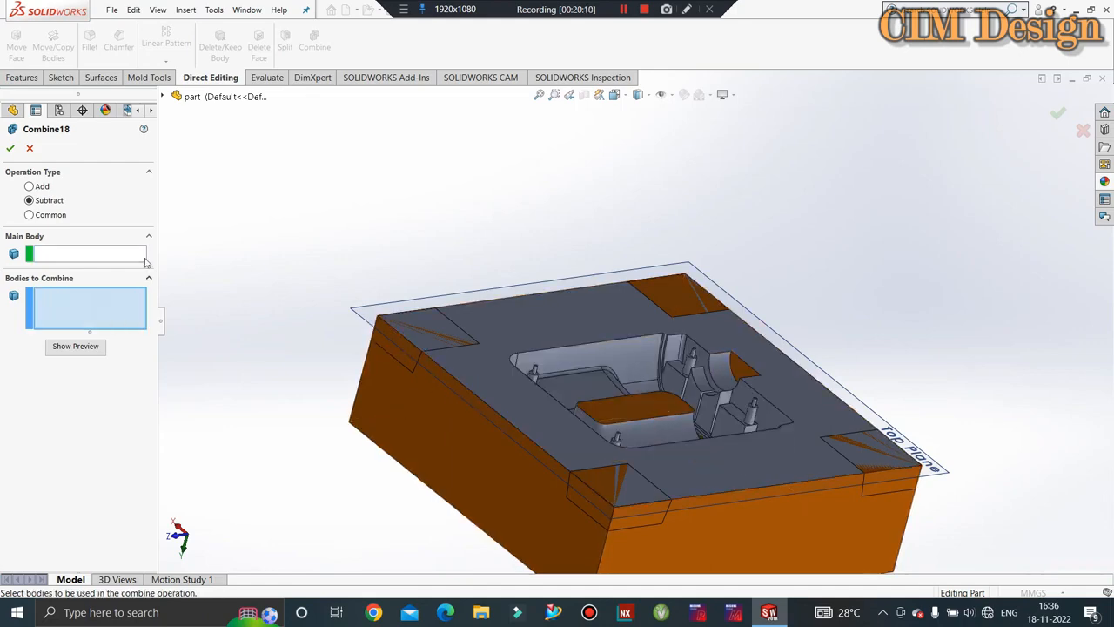
click(165, 97)
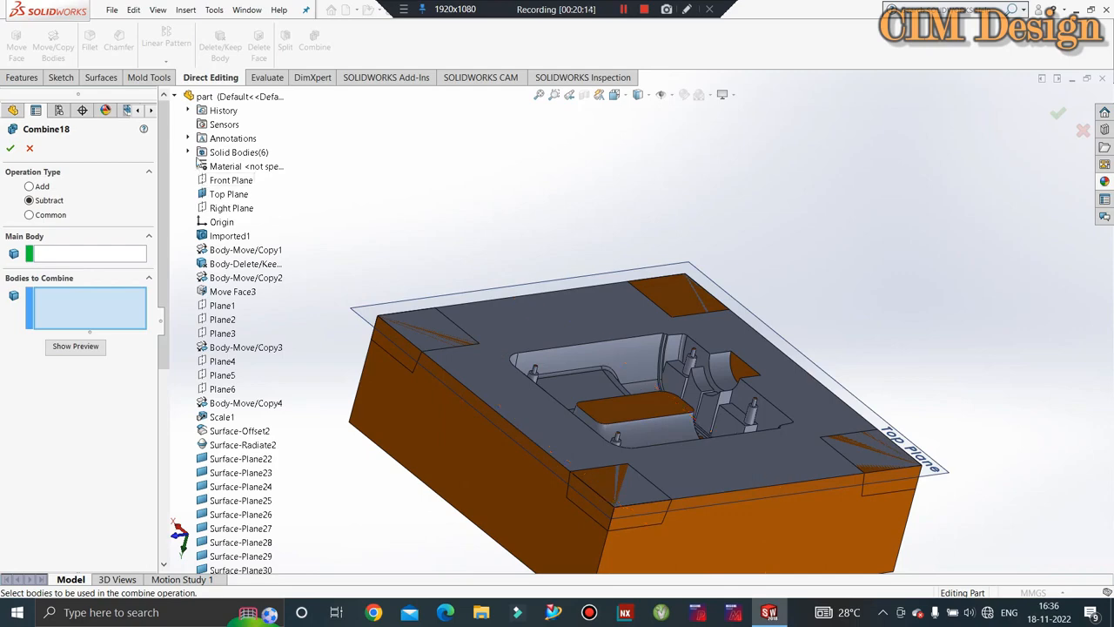
click(187, 152)
click(232, 194)
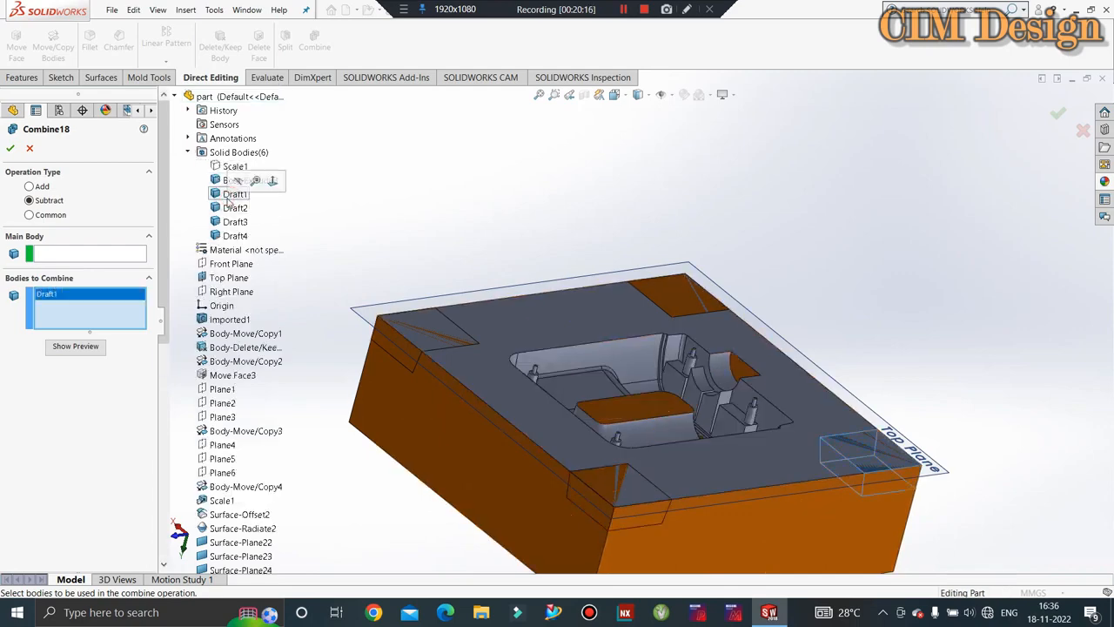
- Make Boss-Extrude3 the main body instead of a body to combine, and subtract the Draft1 block from it
click(76, 258)
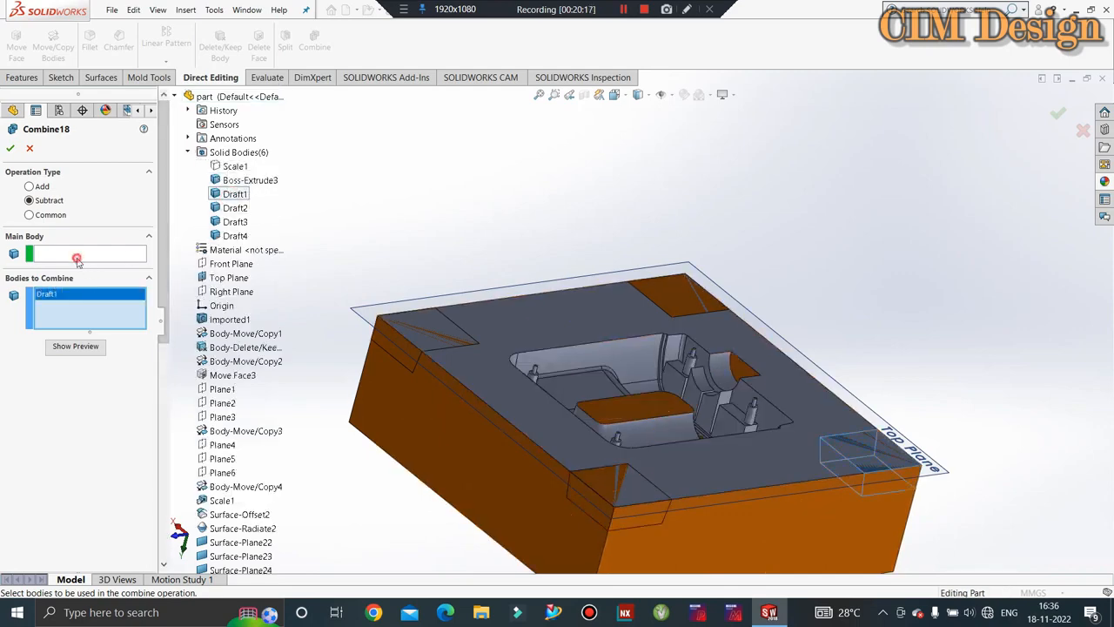
click(397, 422)
click(10, 149)
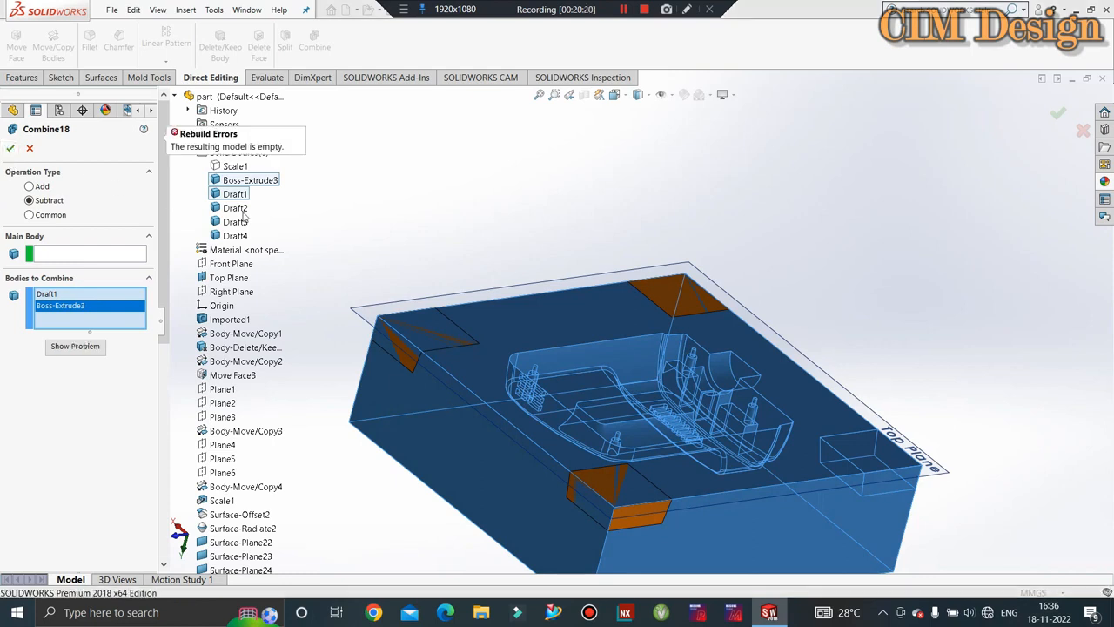
click(78, 256)
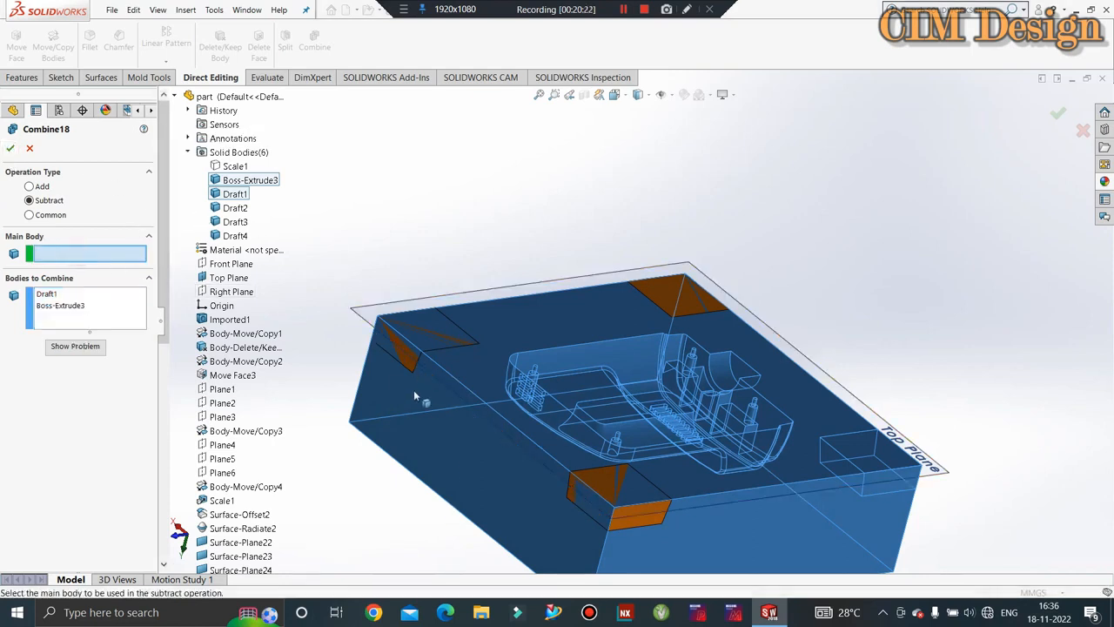
click(83, 310)
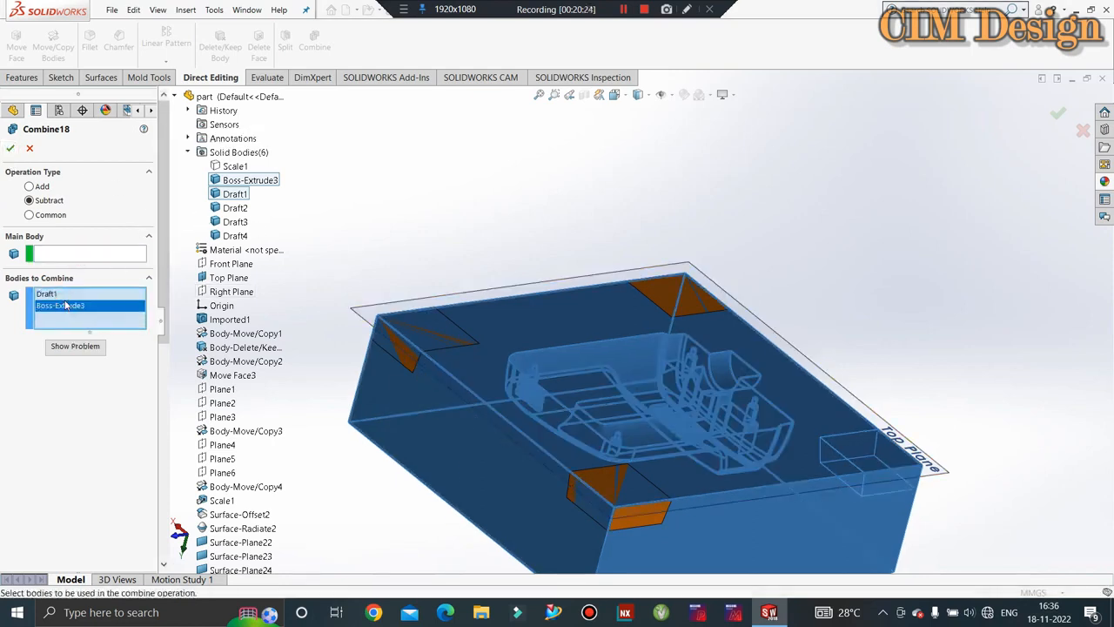
right_click(64, 304)
click(98, 323)
click(87, 253)
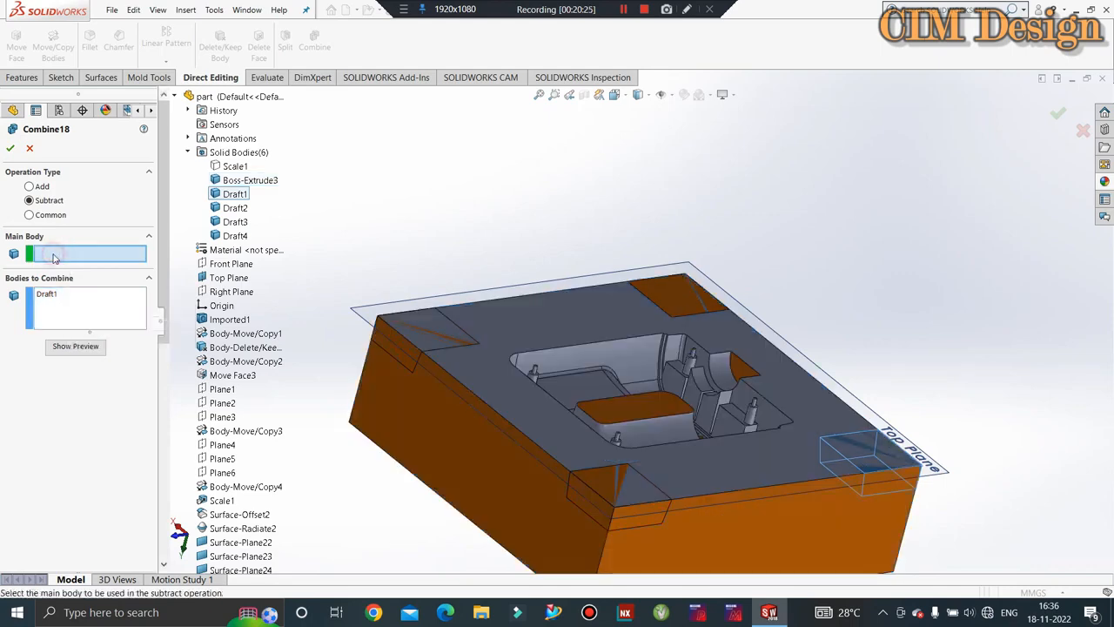
click(399, 425)
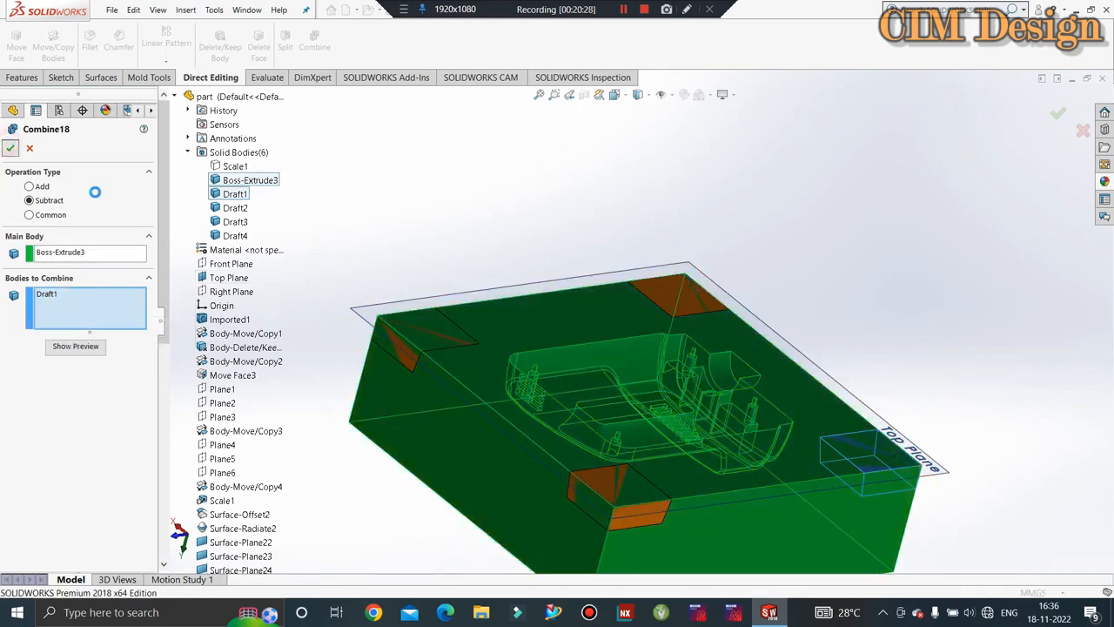
- Subtract the Draft2 corner block from the main mold block with another Combine
middle_drag(361, 244, 322, 105)
click(314, 42)
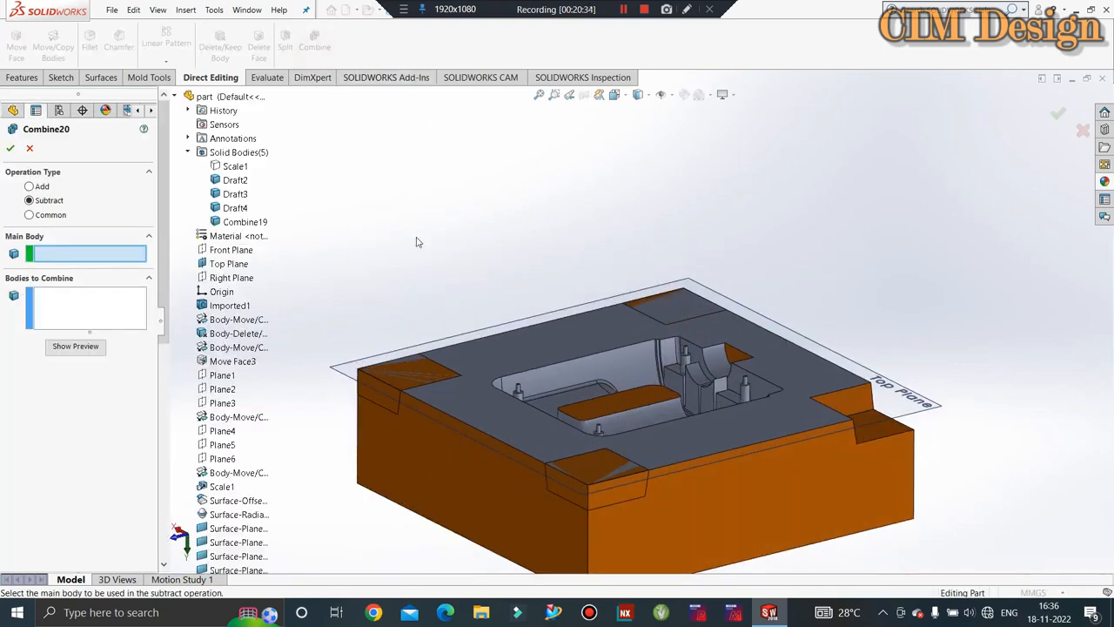
click(100, 314)
click(67, 251)
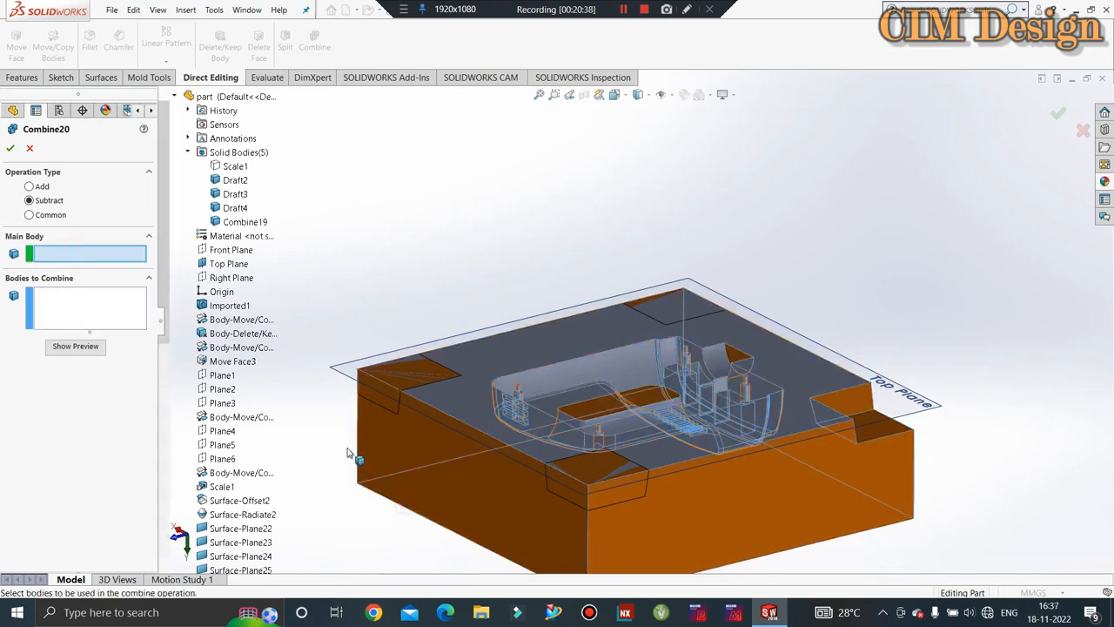
click(359, 455)
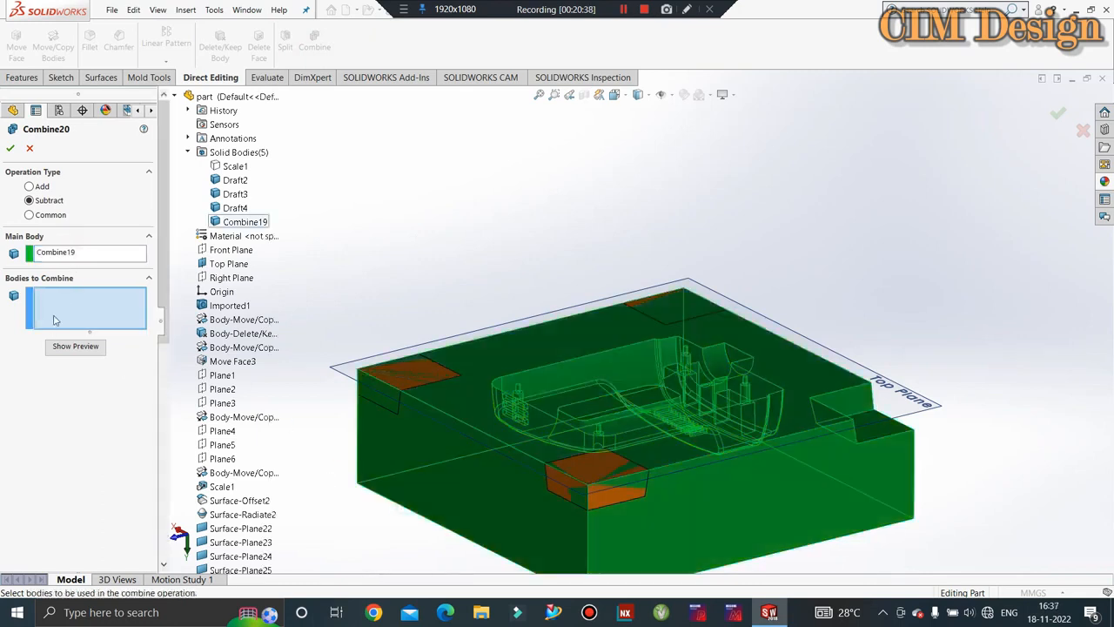
click(57, 254)
click(424, 389)
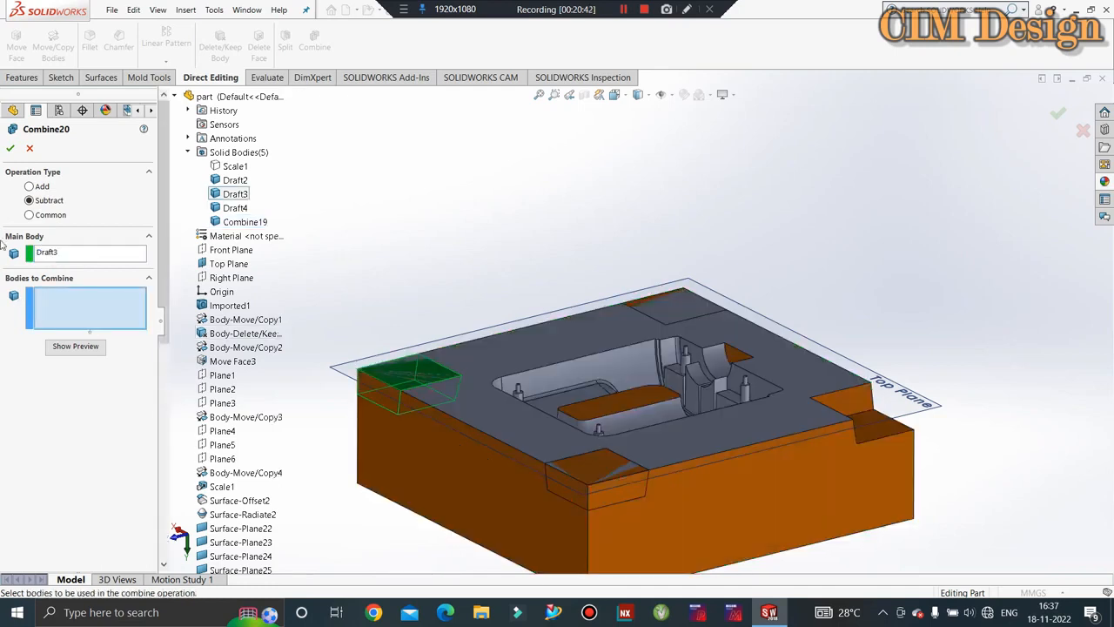
click(76, 257)
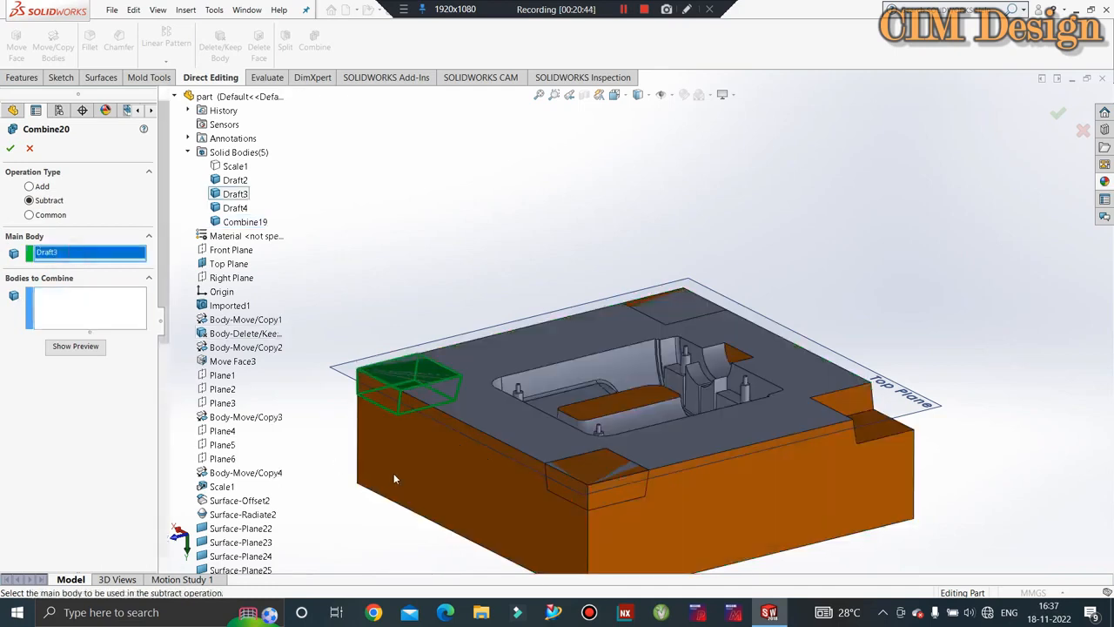
click(453, 503)
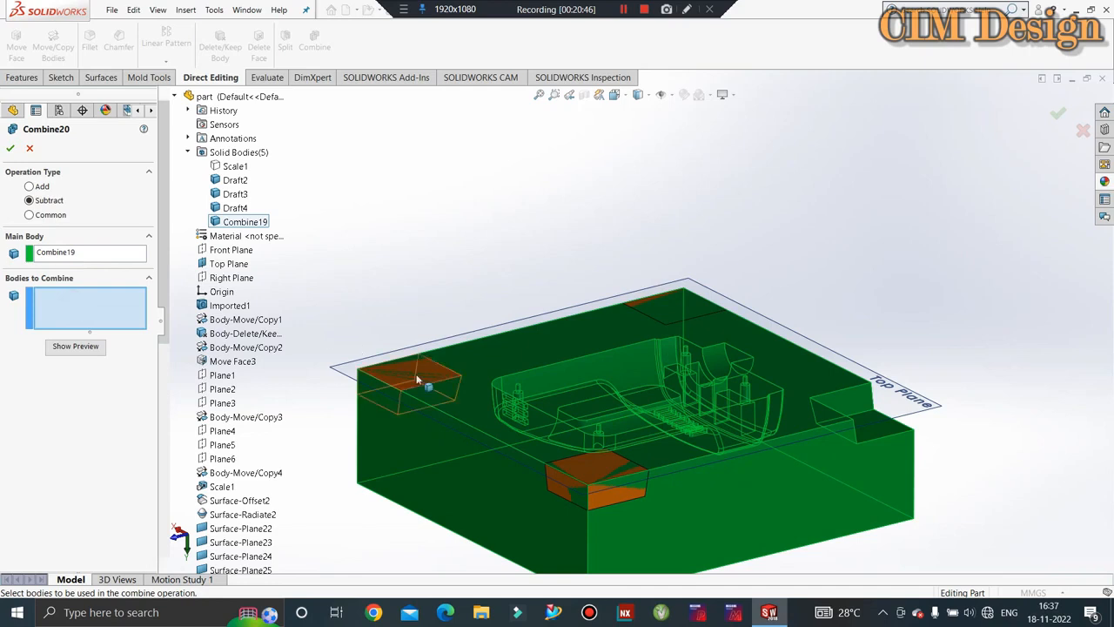
click(237, 181)
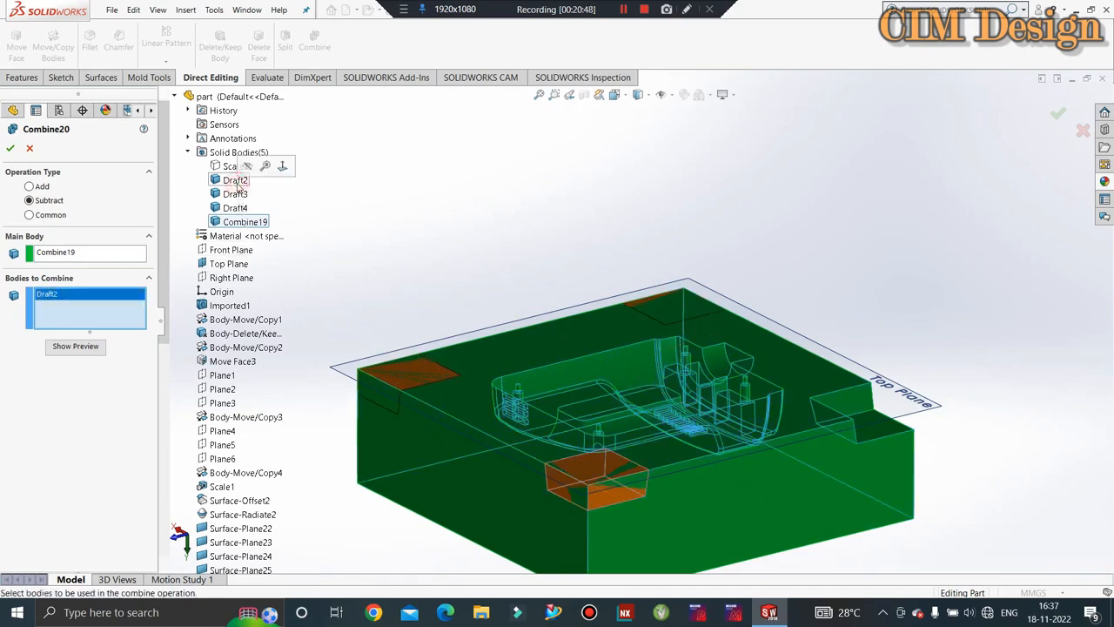
click(7, 148)
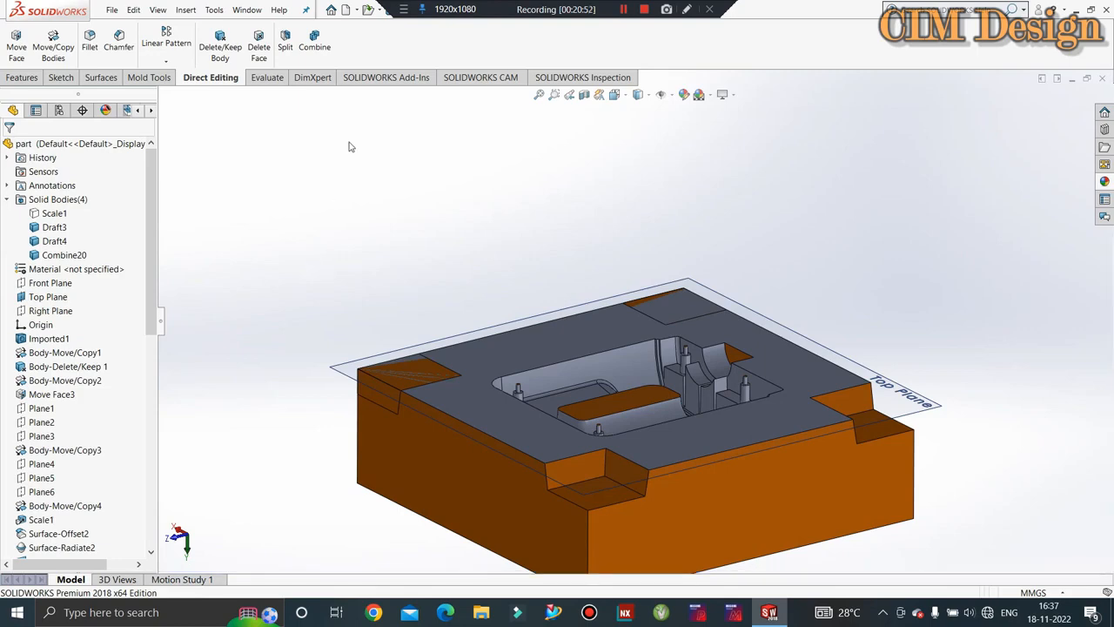
click(315, 41)
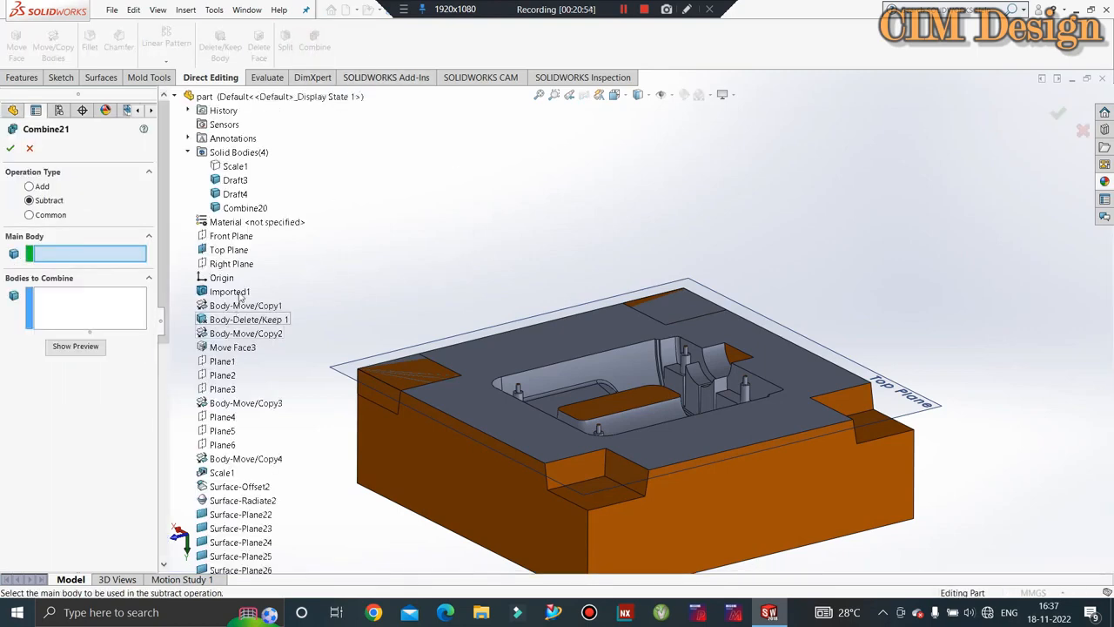
click(423, 409)
click(65, 318)
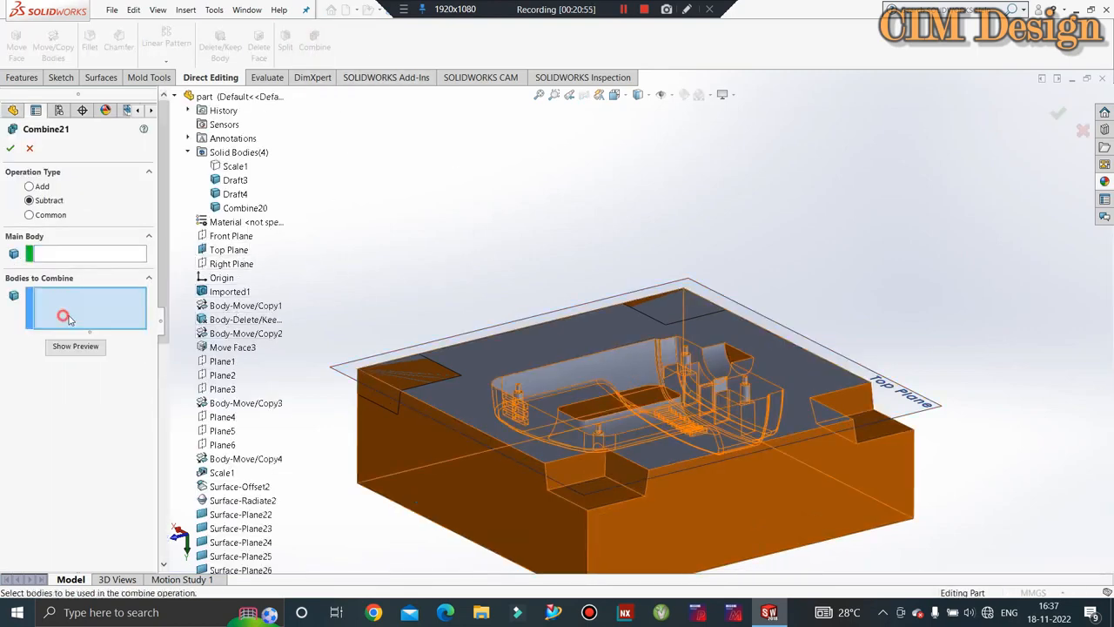
click(460, 497)
click(98, 253)
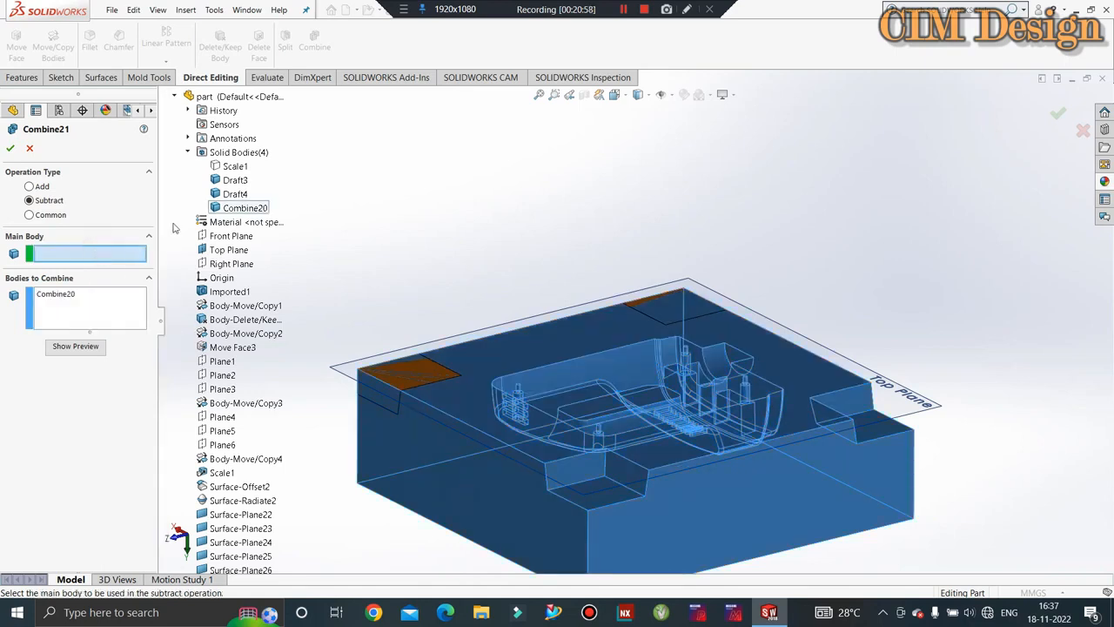
click(233, 180)
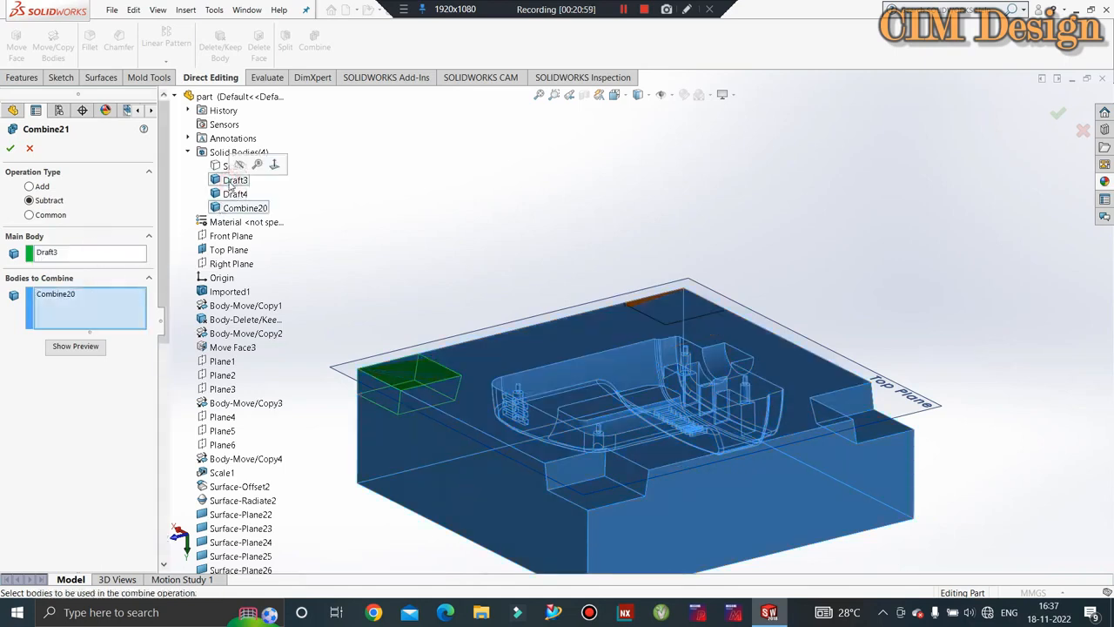
click(10, 148)
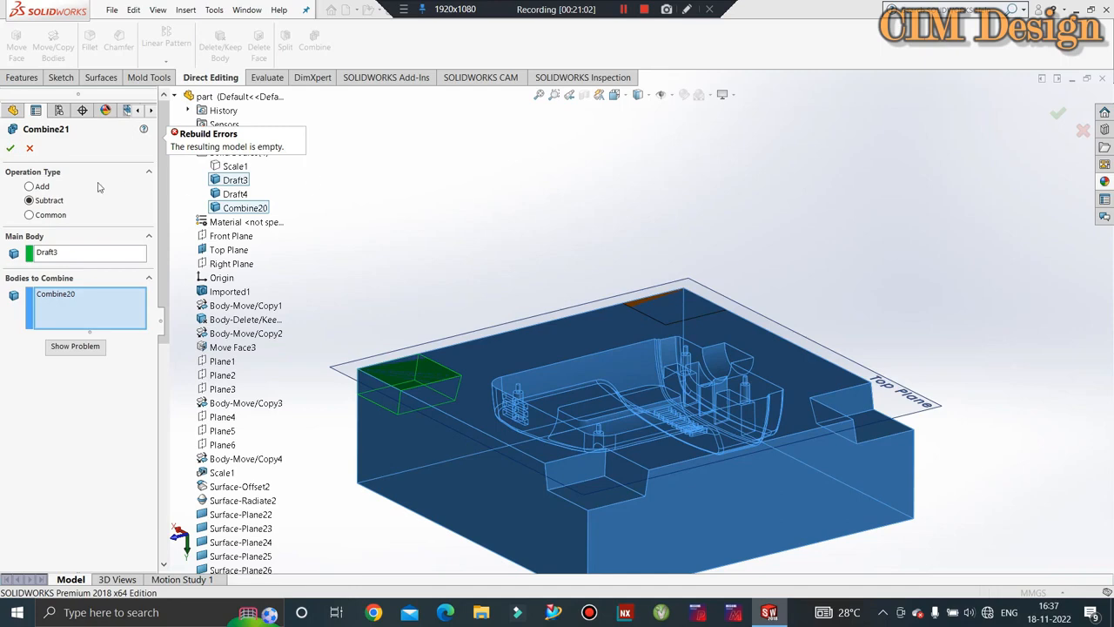
click(28, 150)
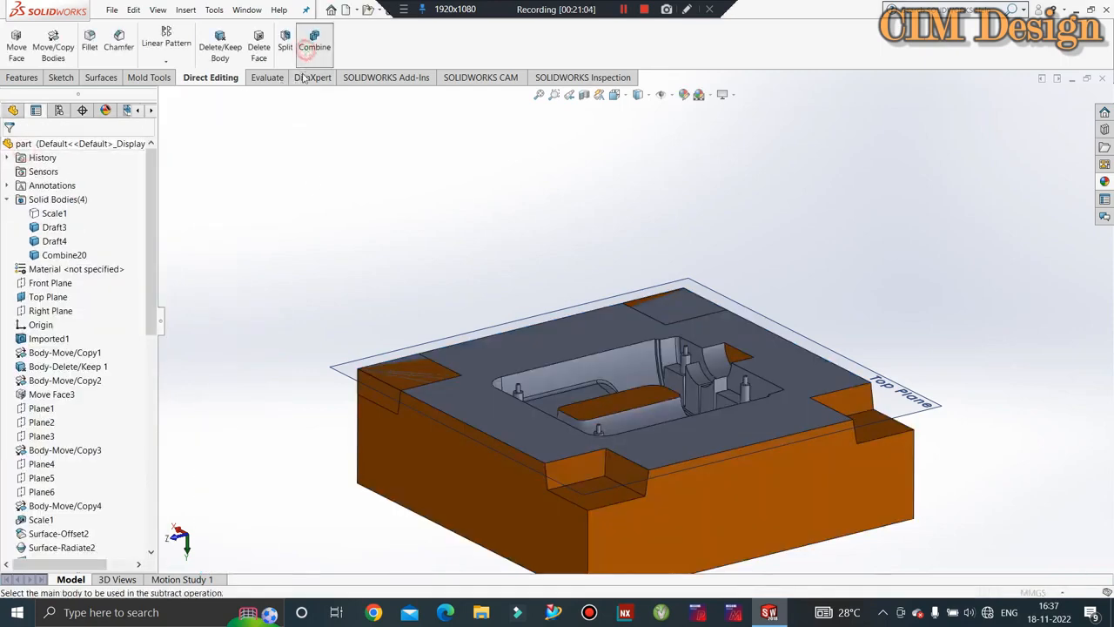
- Try to subtract the Combine20 mold block from the Draft3 corner block with a Combine
click(314, 44)
click(95, 316)
click(348, 446)
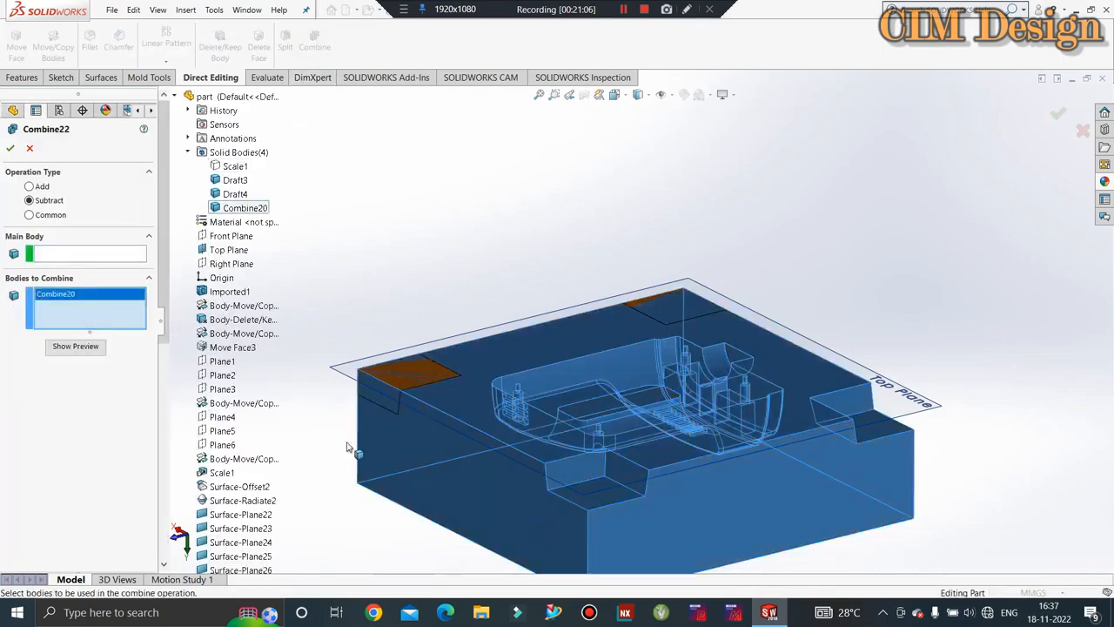
click(84, 256)
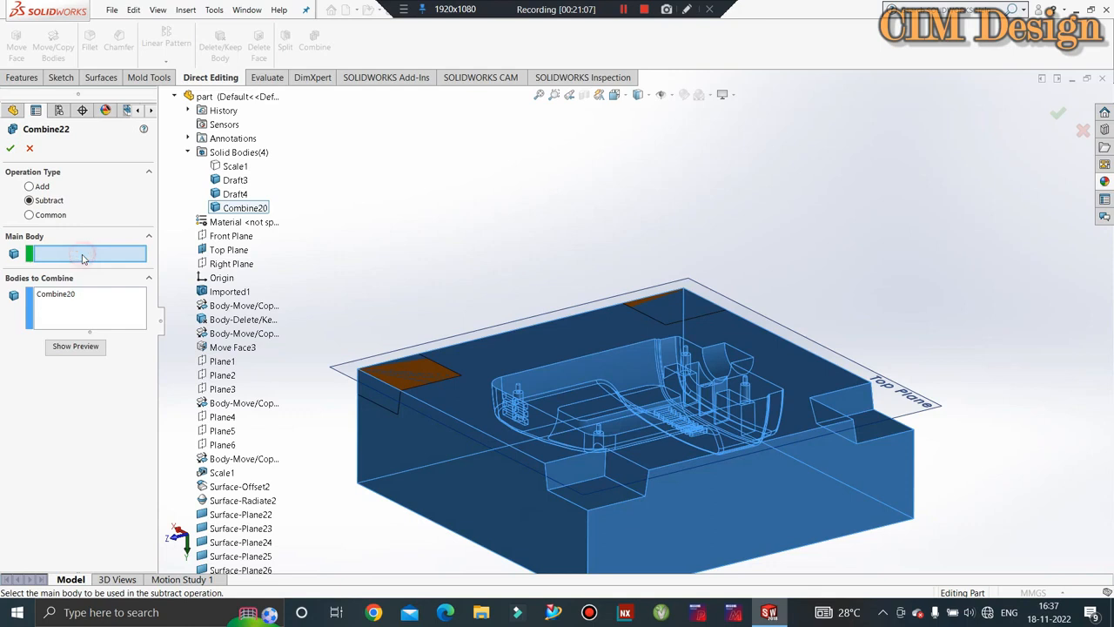
click(421, 379)
click(11, 150)
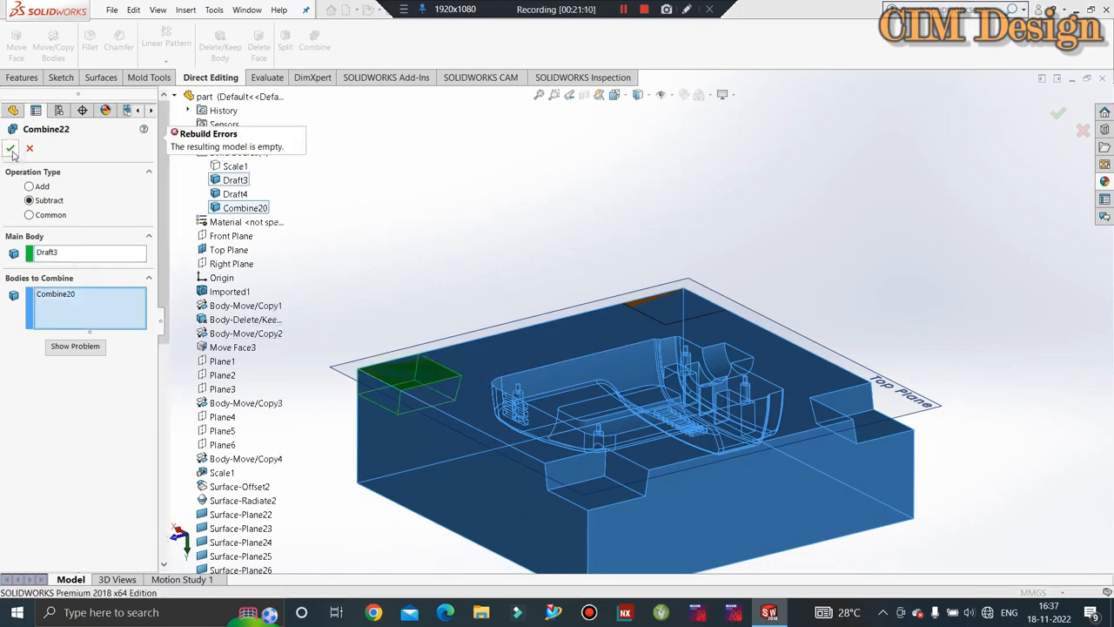
- Clear both Combine selections and subtract the Draft4 corner block from Combine20 as the main body
right_click(102, 315)
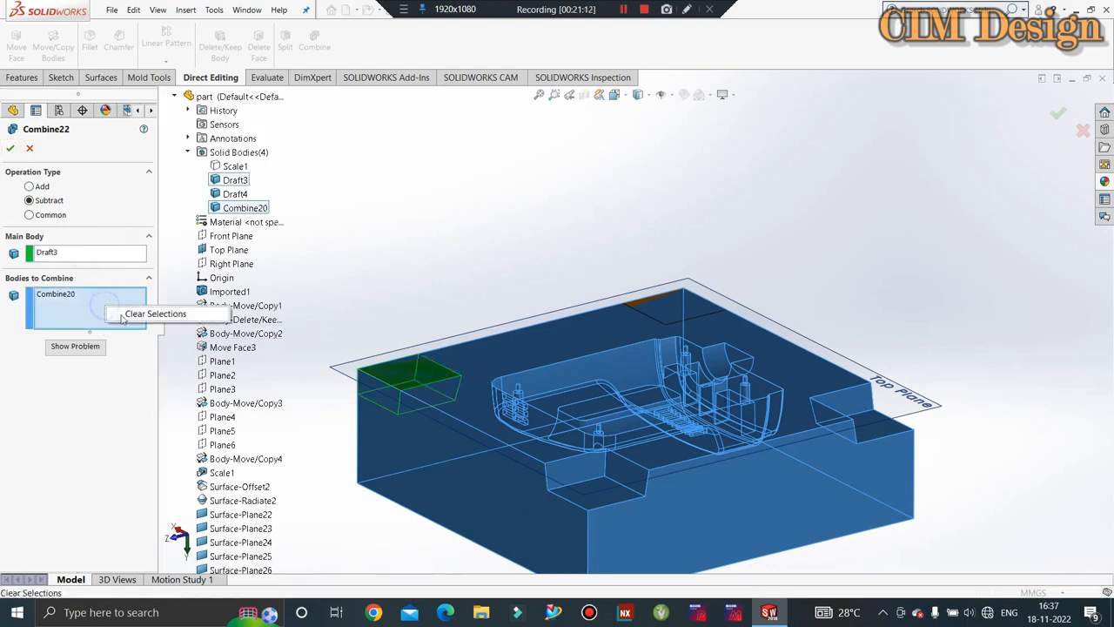
click(127, 318)
click(82, 252)
right_click(82, 253)
click(109, 256)
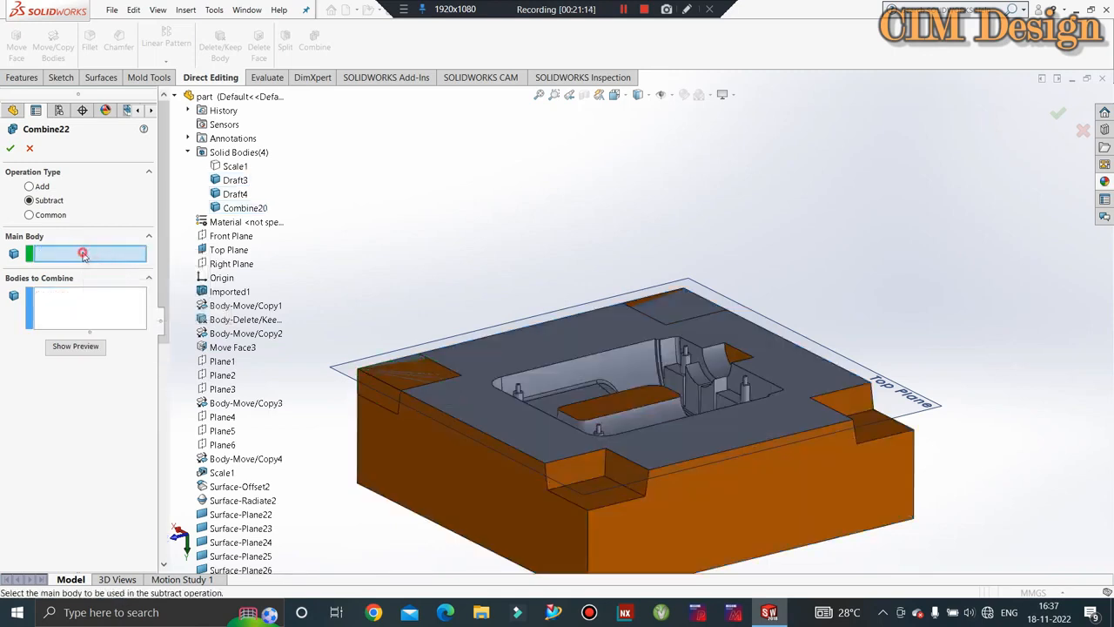
click(468, 500)
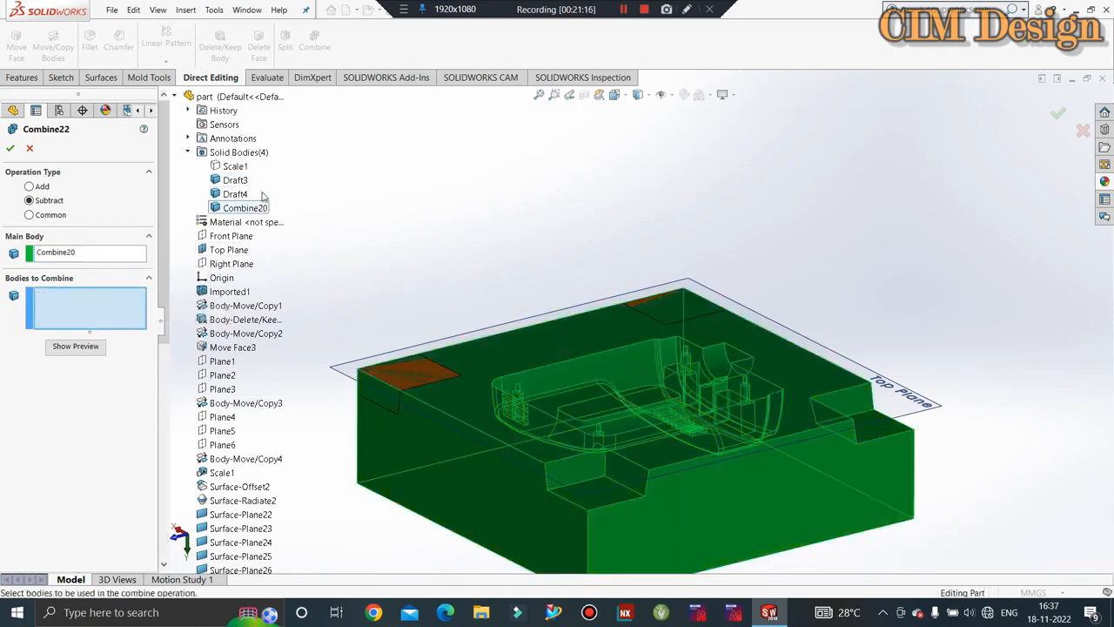
click(235, 193)
click(11, 149)
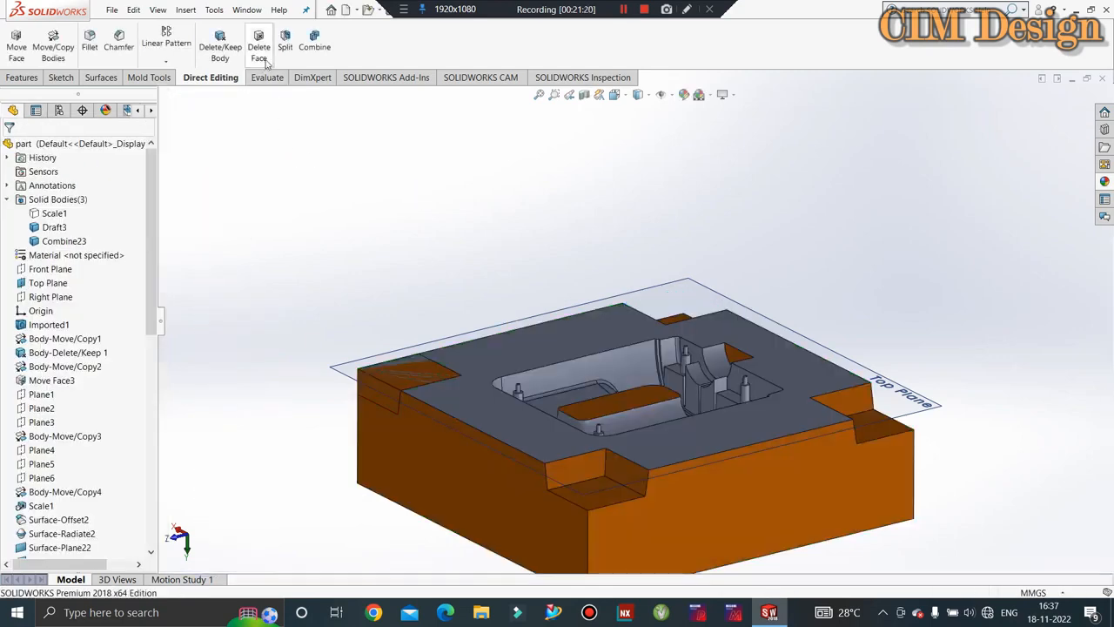
- Subtract the Draft3 corner block from the Combine23 mold block with another Combine
click(314, 43)
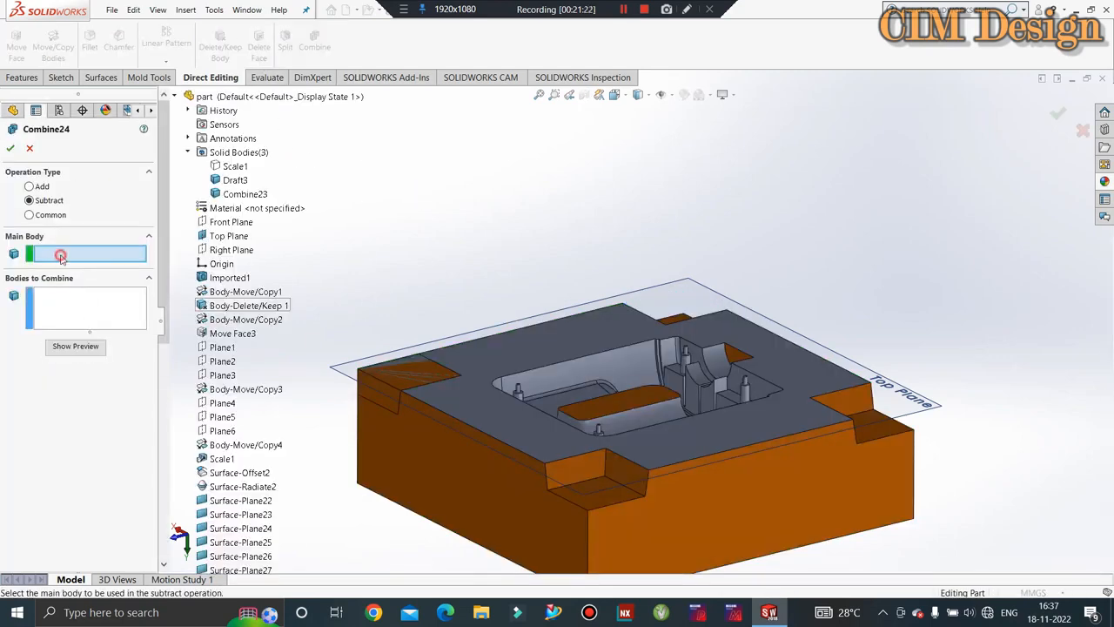
click(463, 467)
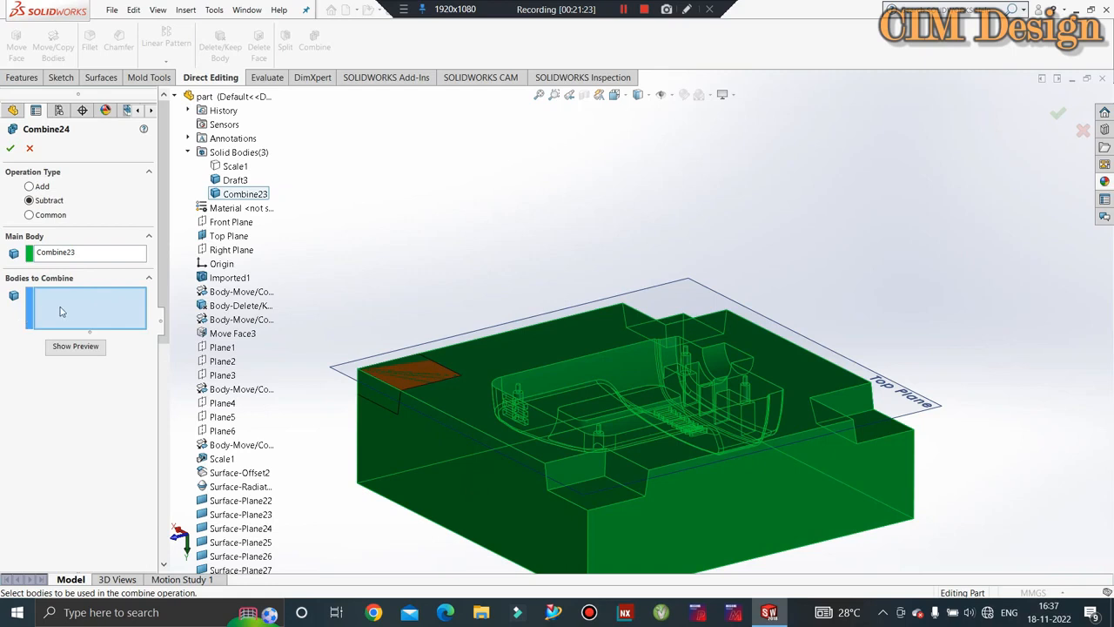
click(235, 179)
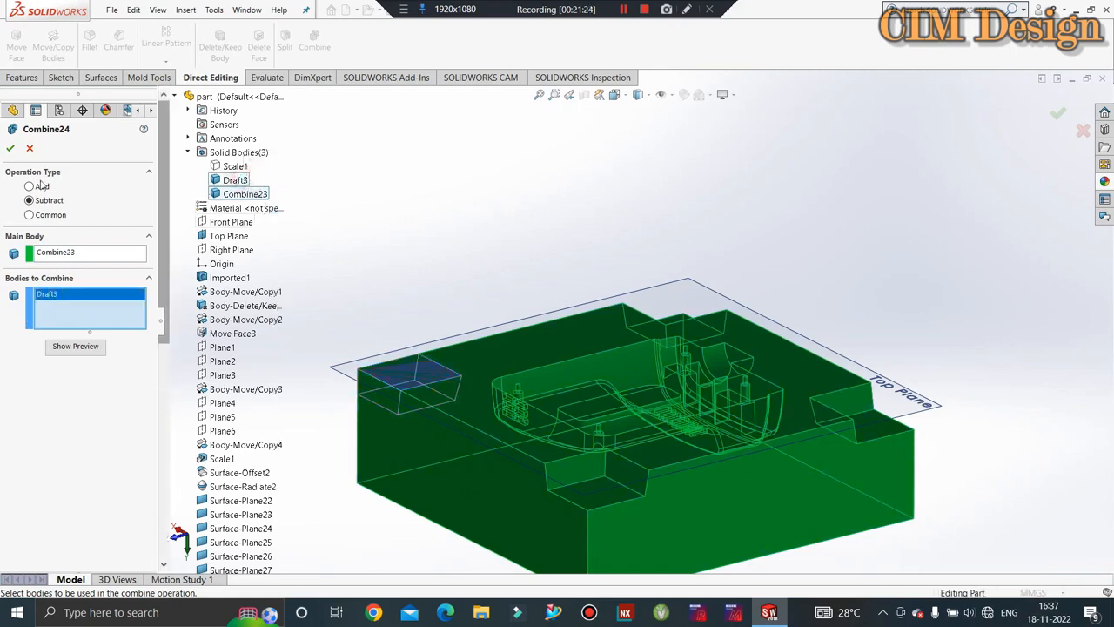
key(Return)
click(501, 247)
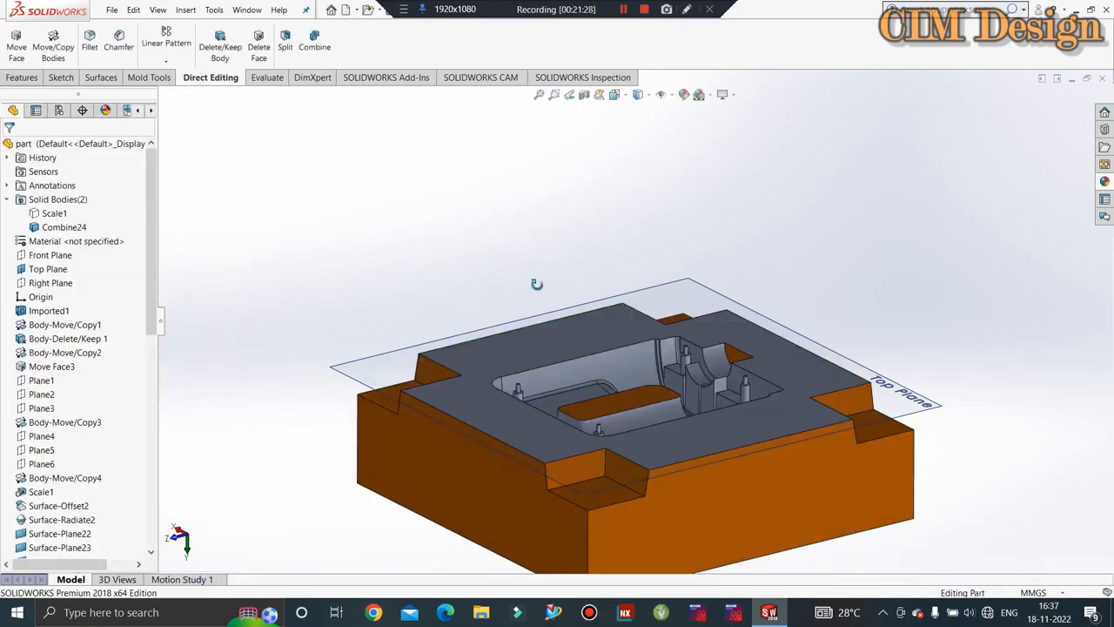
- Examine the four drafted corner pockets of the mold block from the Bottom view and from oblique angles
middle_drag(538, 284, 451, 211)
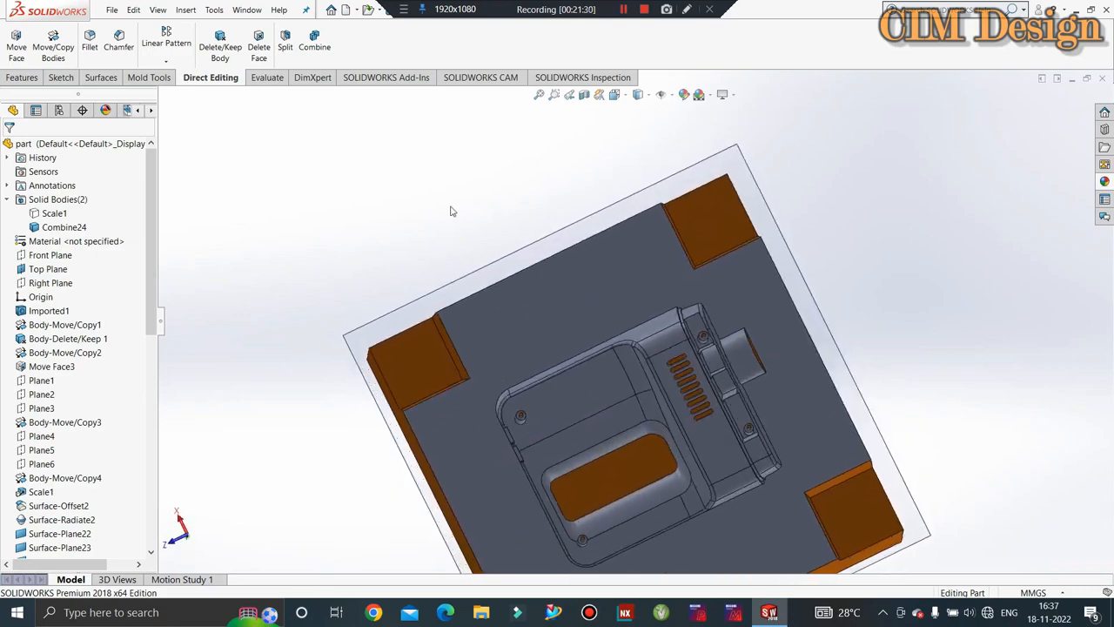
key(space)
click(485, 258)
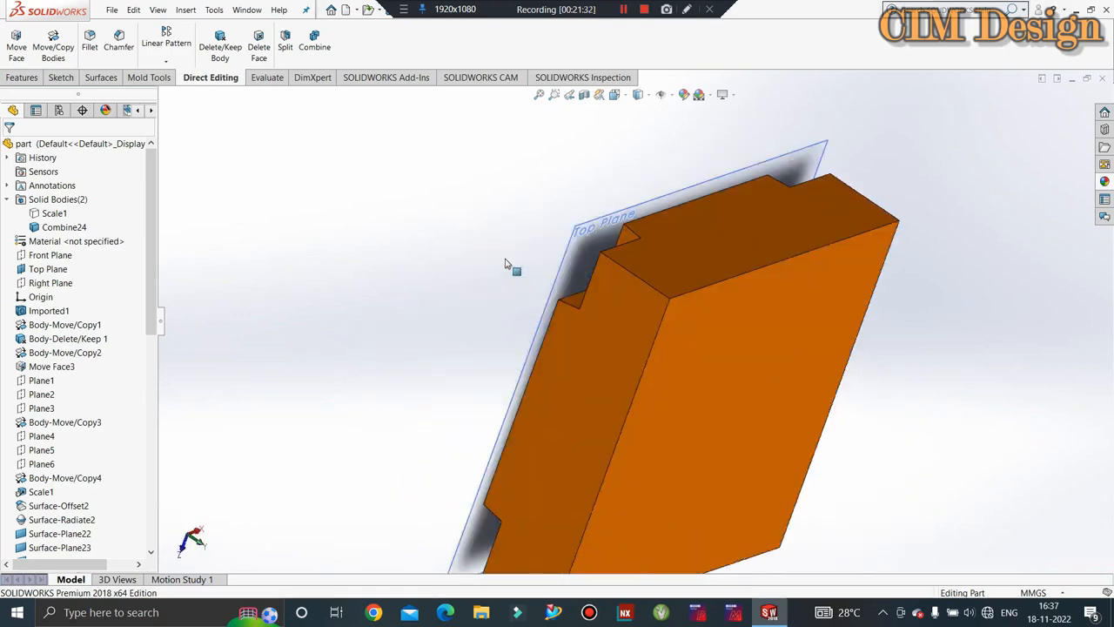
key(space)
click(538, 380)
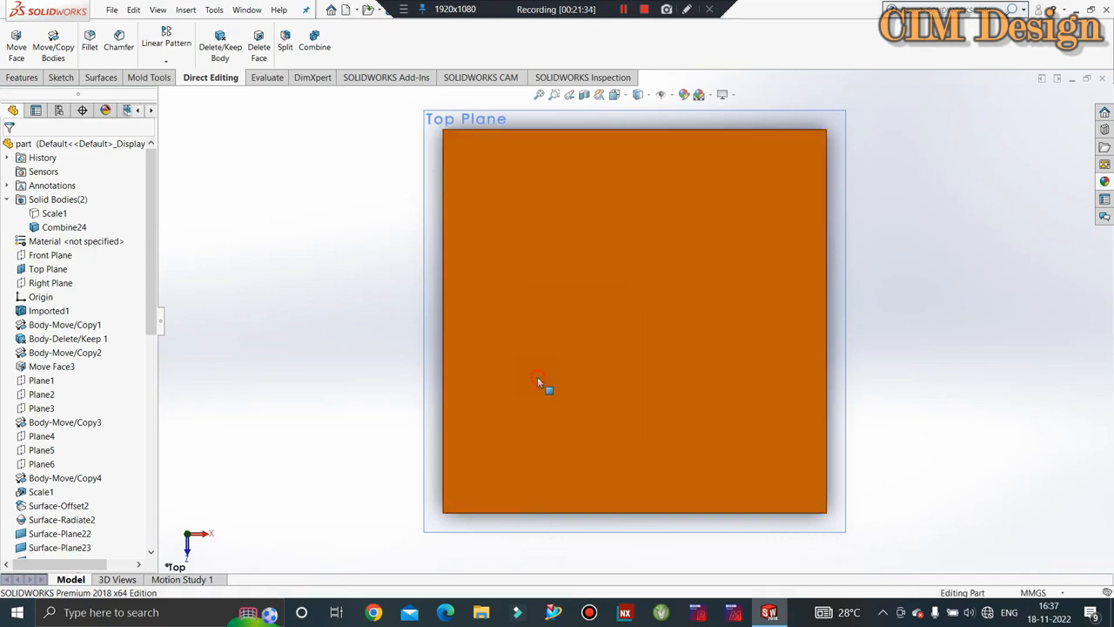
scroll(564, 239, down, 2)
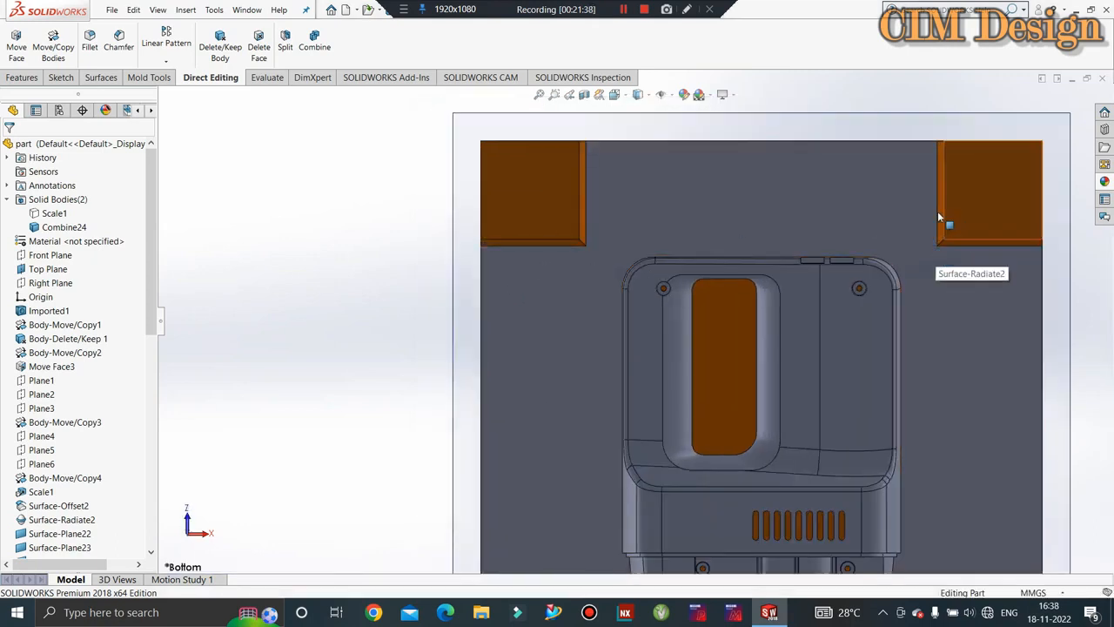
scroll(575, 208, up, 4)
middle_drag(577, 212, 681, 348)
scroll(720, 408, down, 2)
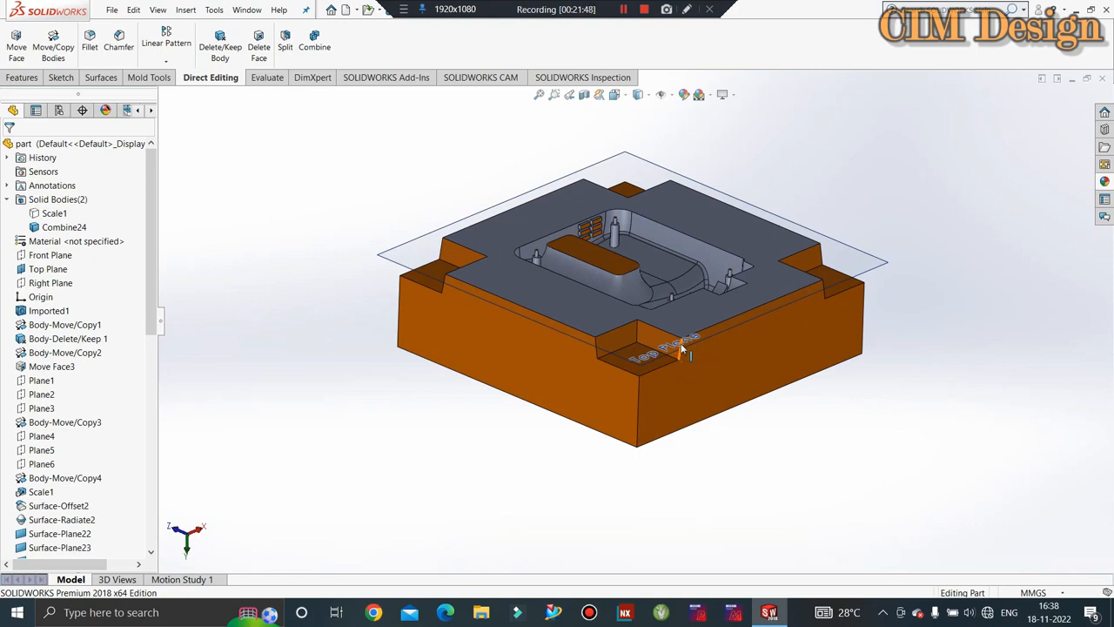
scroll(602, 244, down, 2)
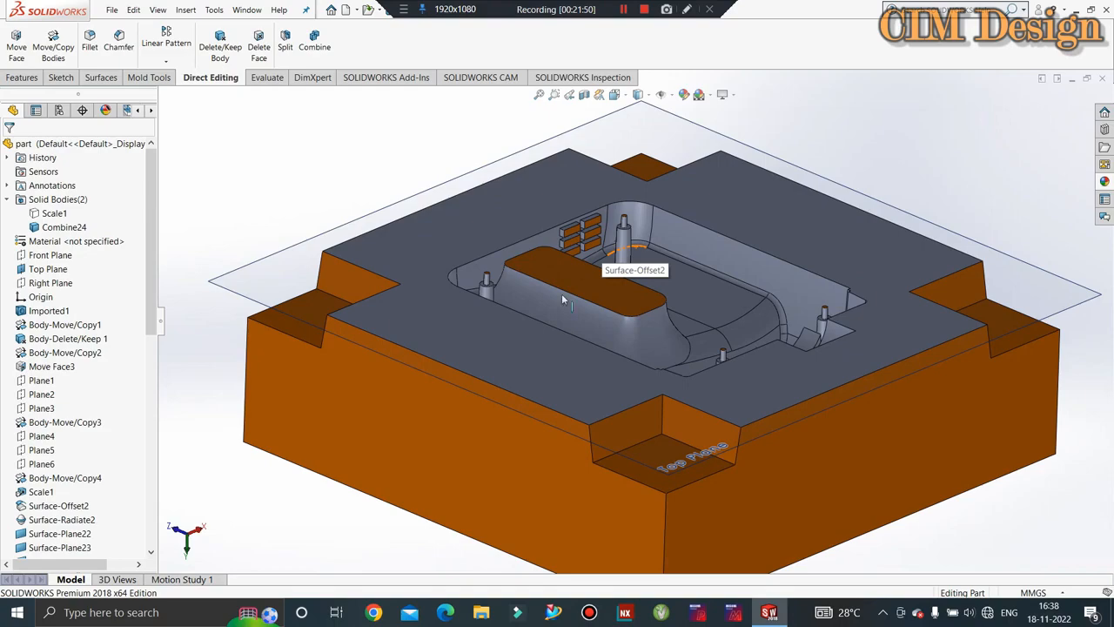
middle_drag(817, 289, 712, 259)
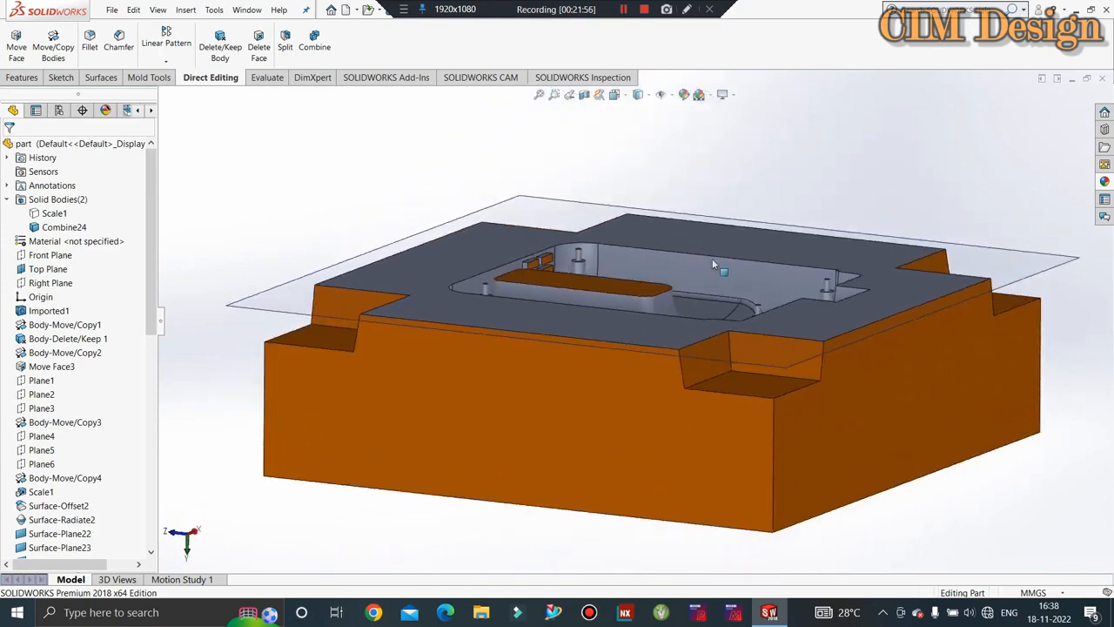
- Start an Extruded Boss sketch on the mold block's flat outer face opposite the cavity and convert that face's outline into it
click(61, 78)
click(22, 78)
click(24, 44)
click(327, 266)
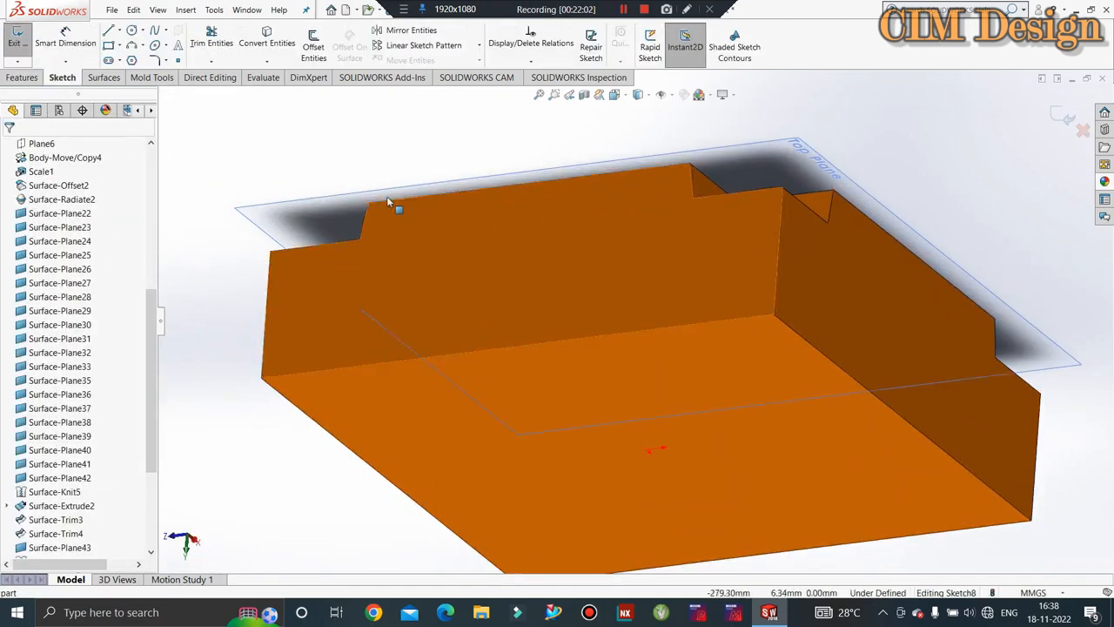
click(267, 43)
click(469, 425)
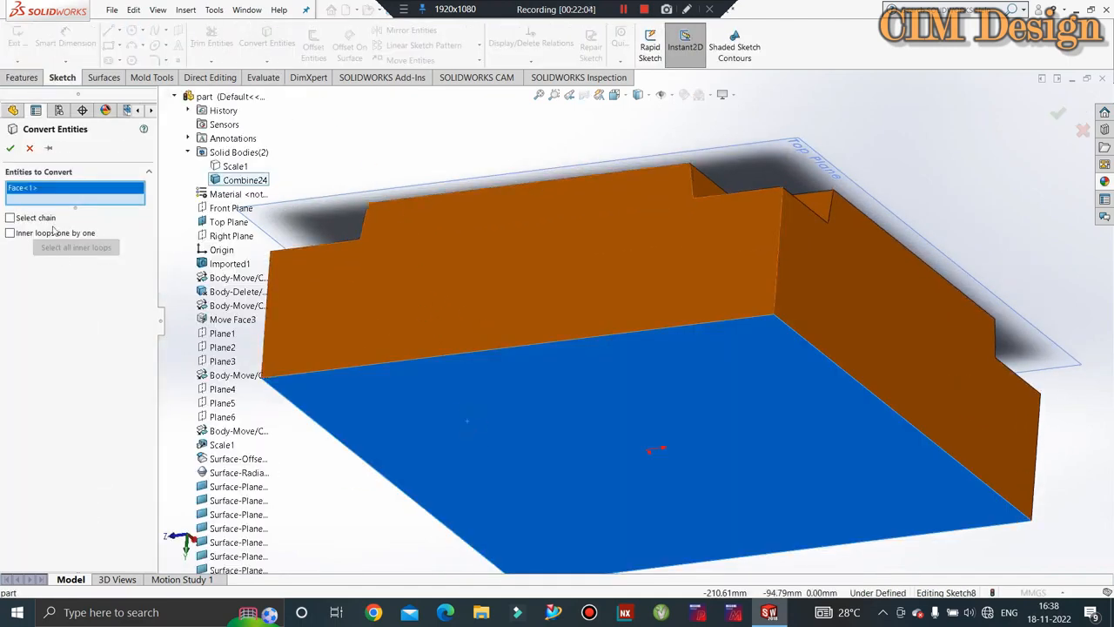
click(11, 147)
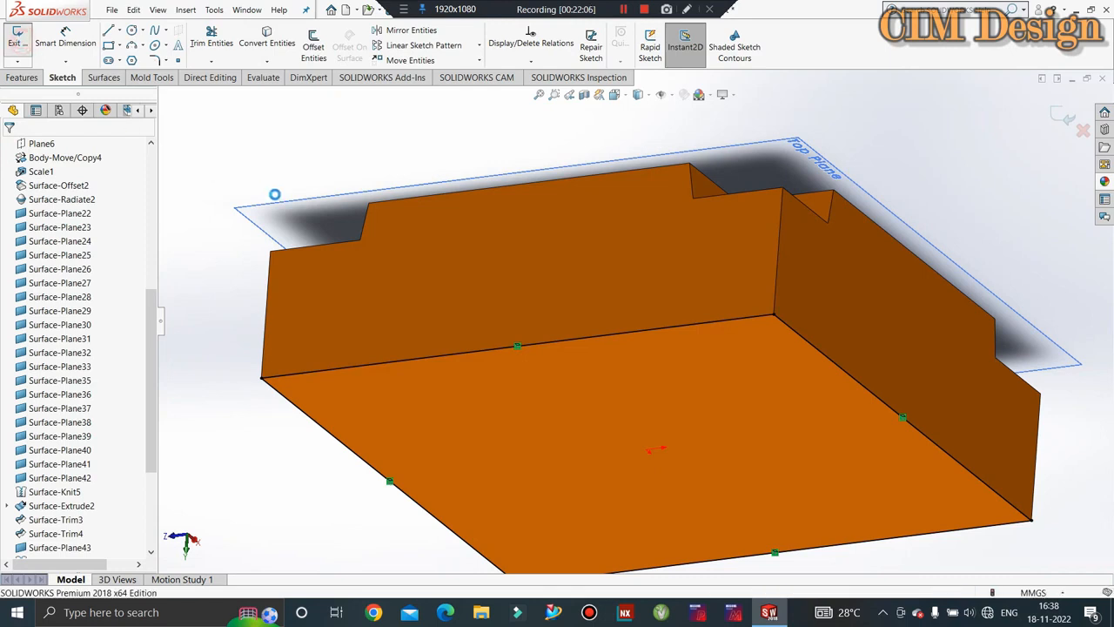
click(17, 42)
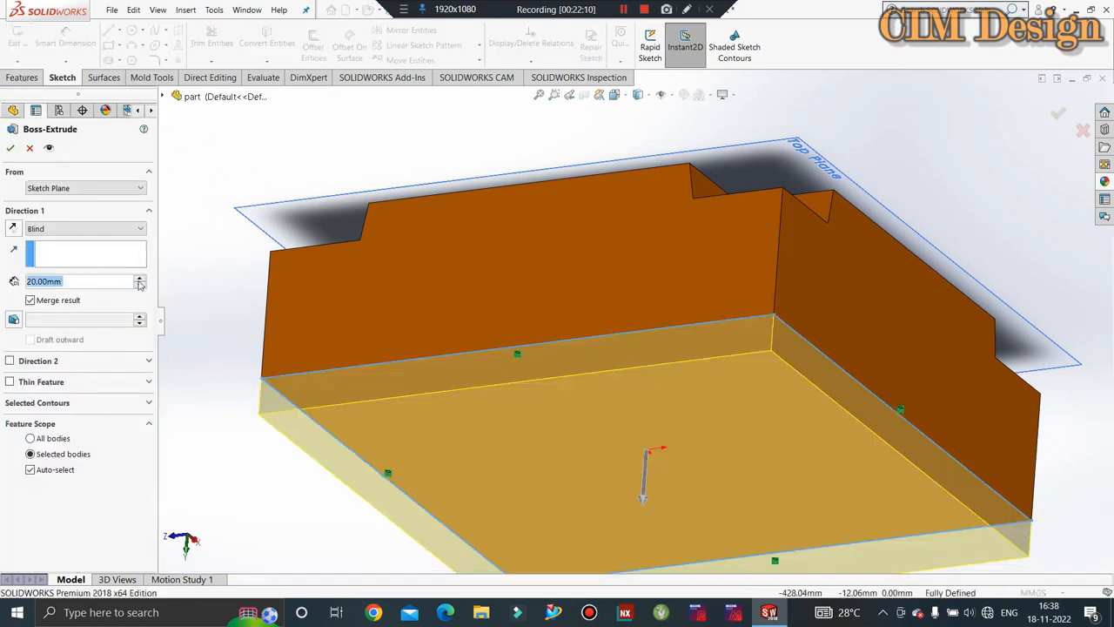
- Set the Boss-Extrude's blind depth to 70 mm and reverse its direction into the mold block
click(139, 277)
click(139, 278)
click(140, 278)
click(139, 278)
click(139, 278)
click(13, 228)
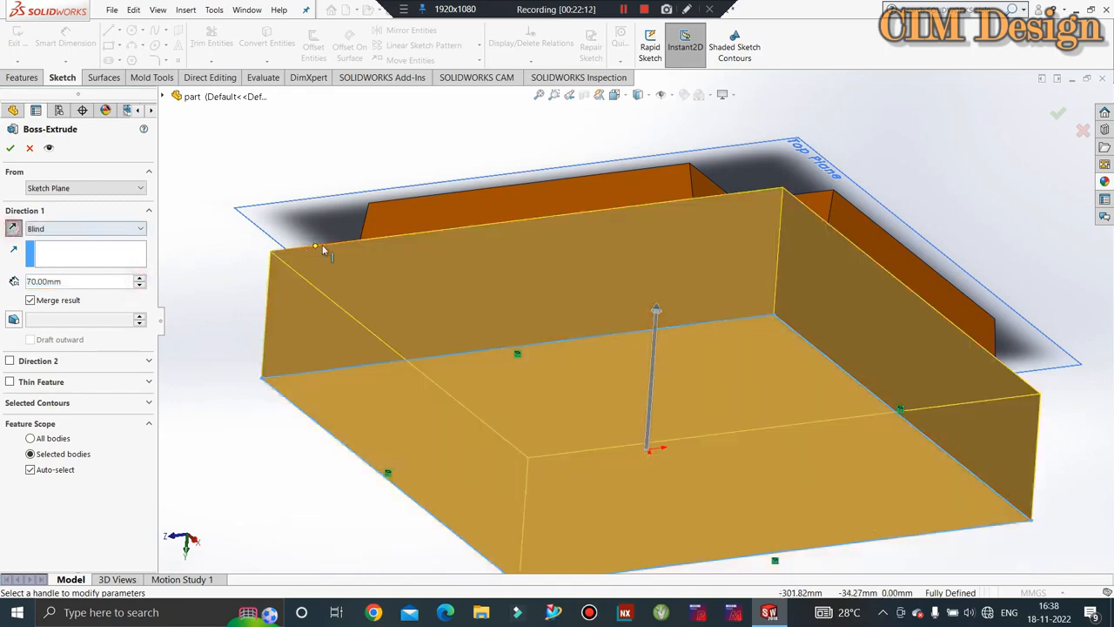
- Show the model with hidden edges visible and view the extrusion preview from the Front
click(646, 97)
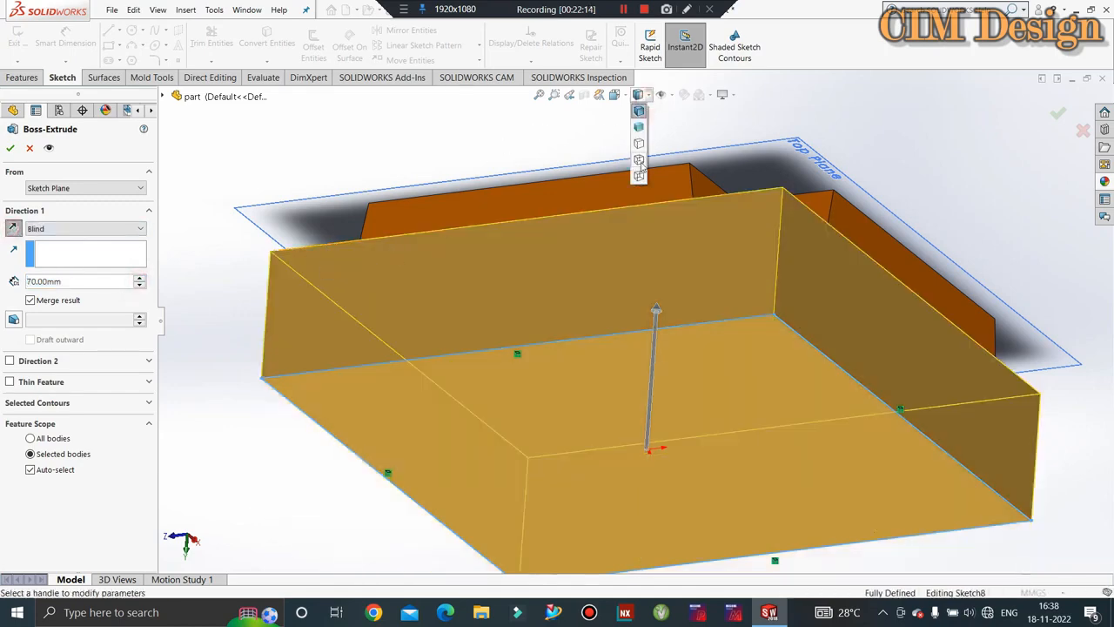
click(639, 164)
key(space)
click(672, 265)
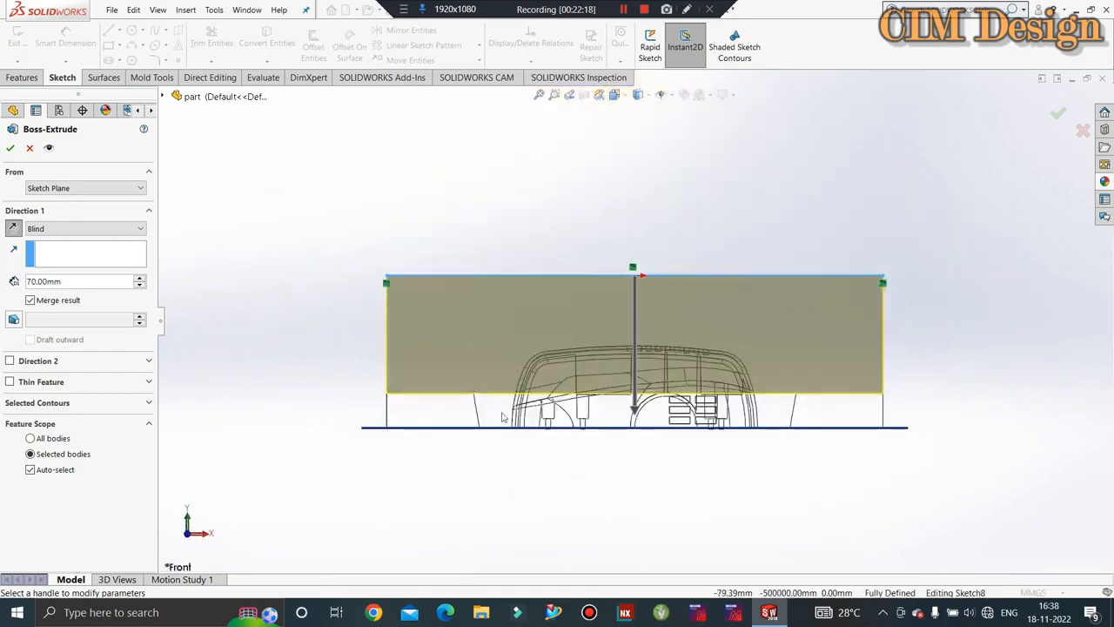
- Start the Boss-Extrude from an offset of 40 mm, reversed so the offset runs into the mold block
click(60, 197)
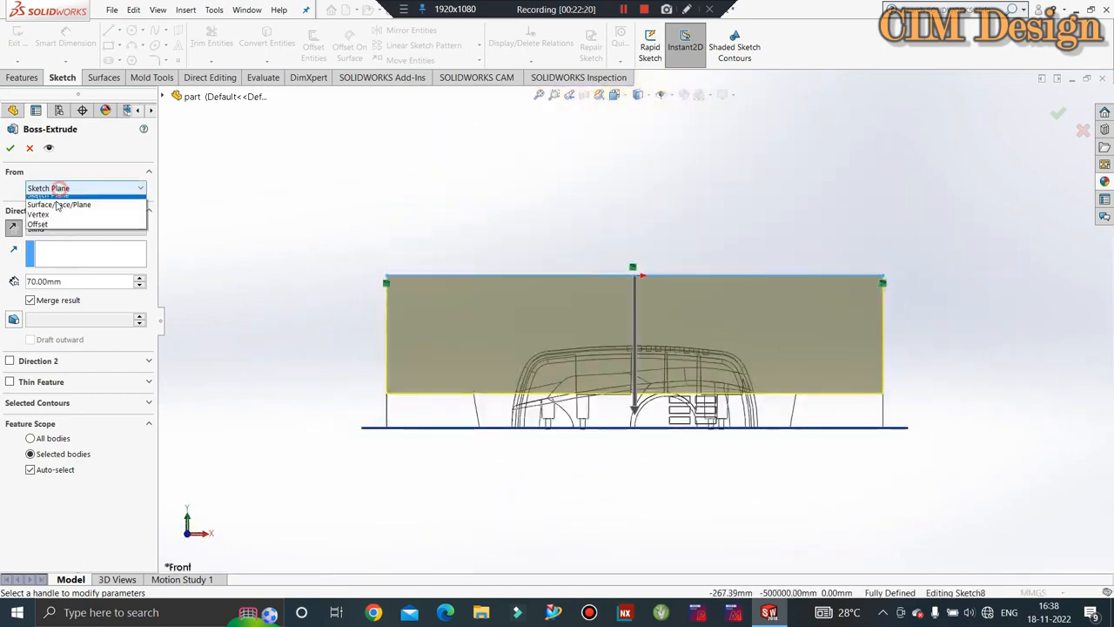
click(51, 229)
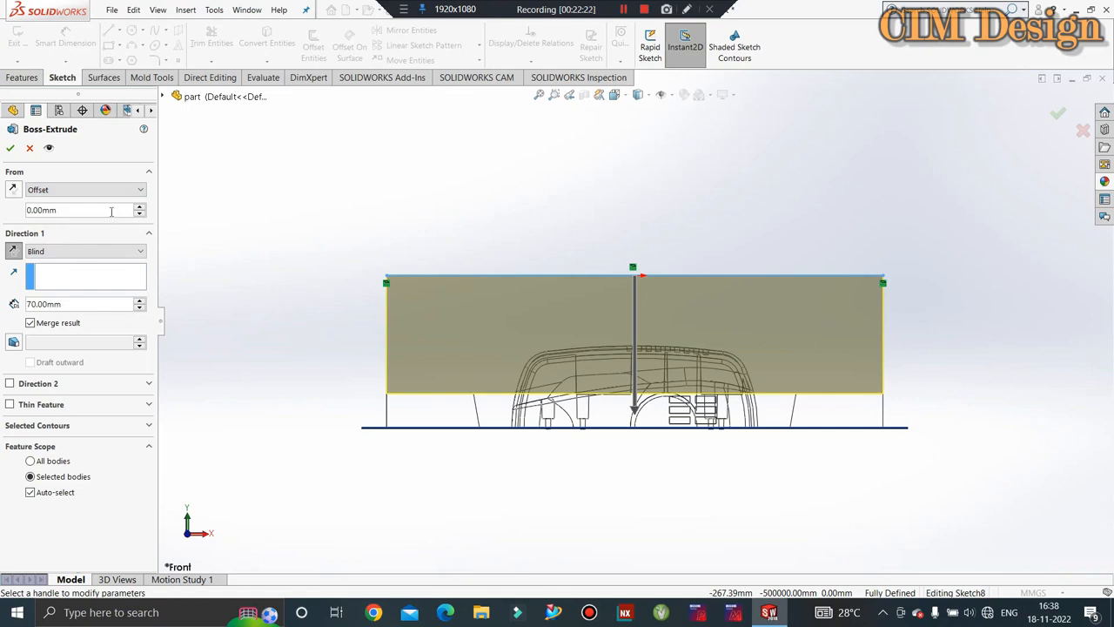
click(140, 208)
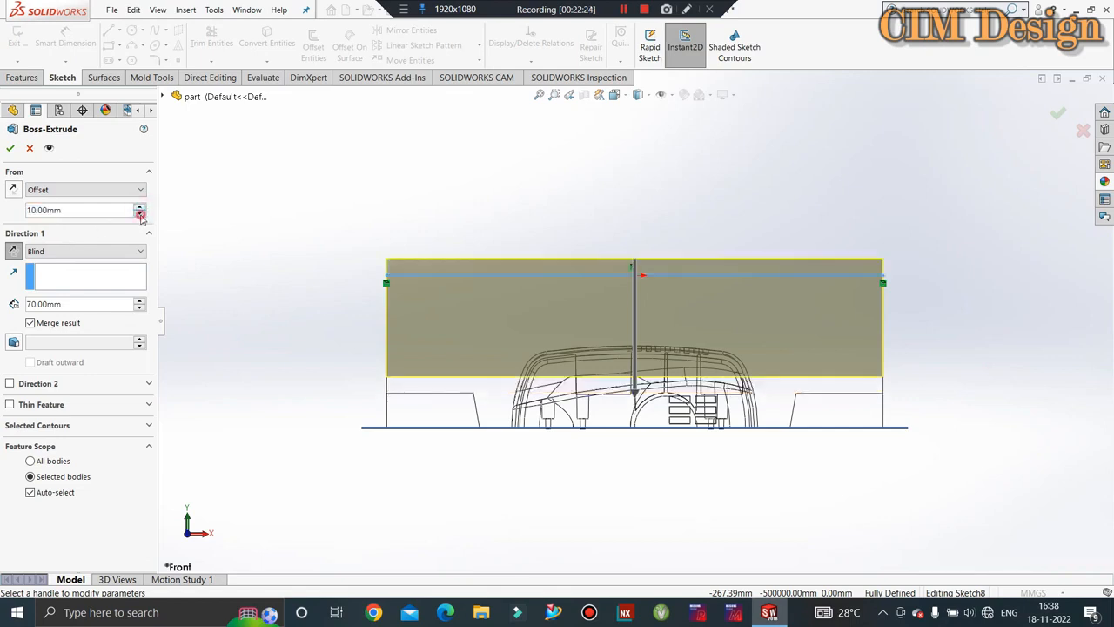
click(140, 215)
click(21, 196)
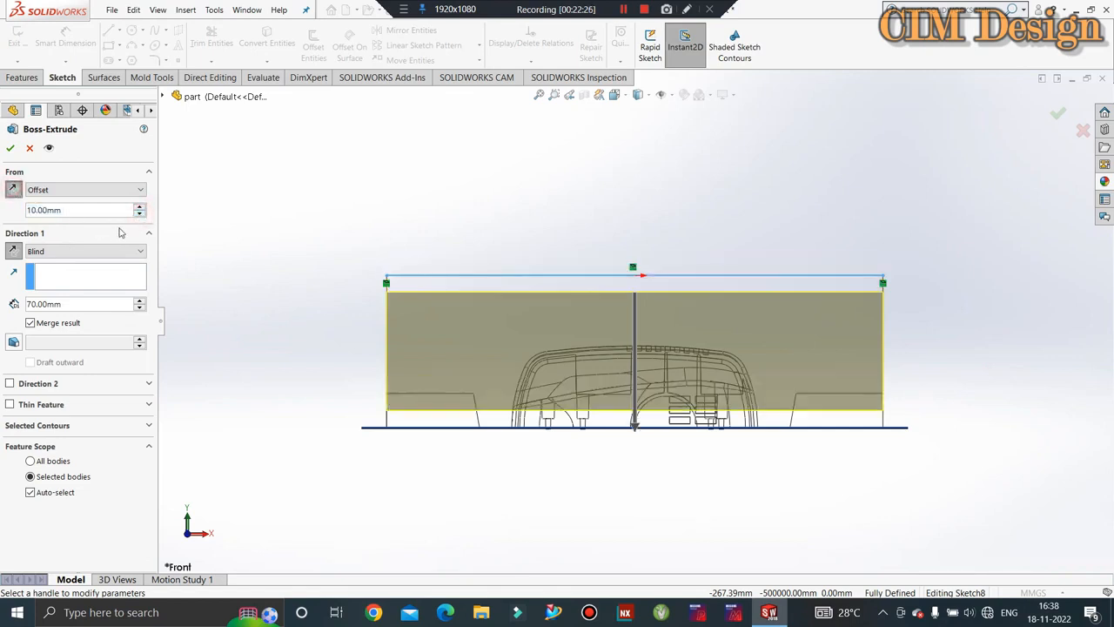
click(139, 208)
click(140, 208)
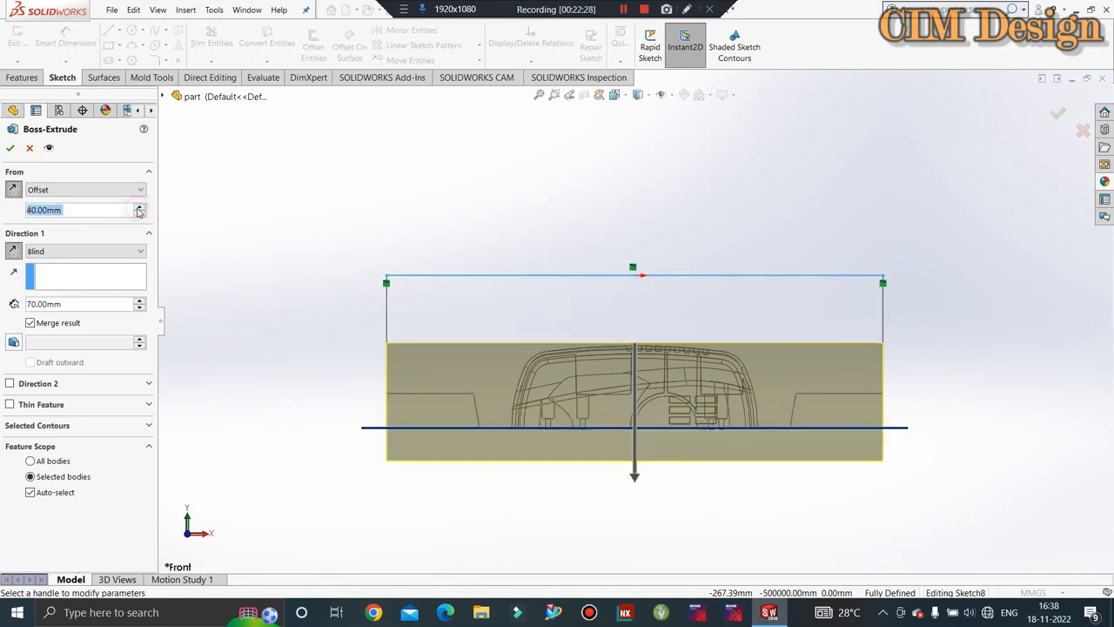
- Set the Boss-Extrude's blind depth to 85 mm and create the feature
scroll(640, 373, down, 2)
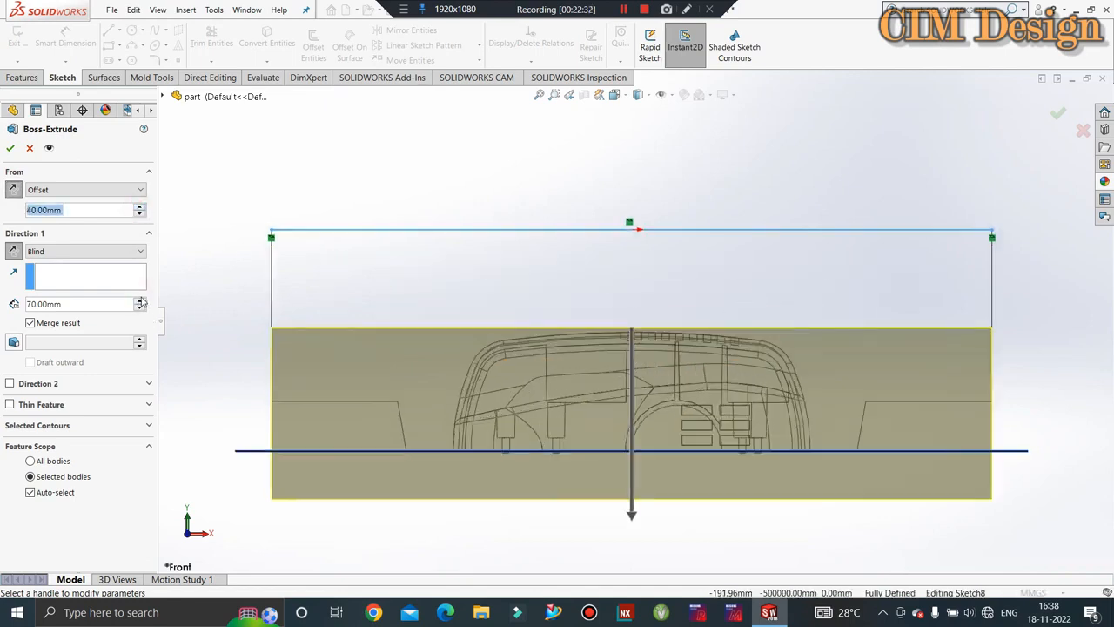
click(140, 300)
click(140, 300)
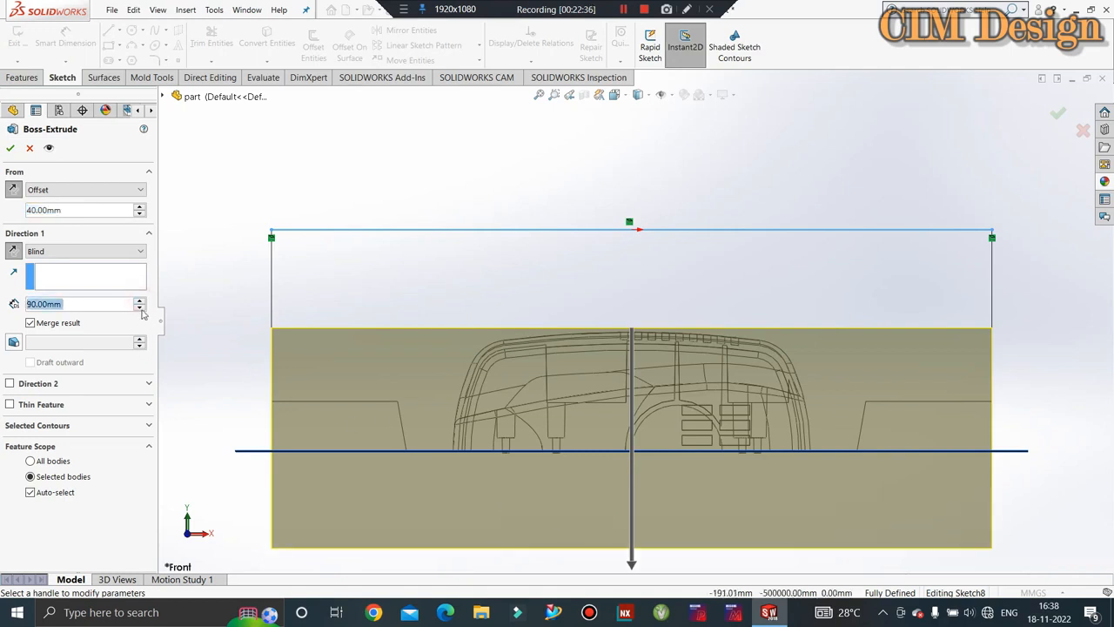
click(141, 309)
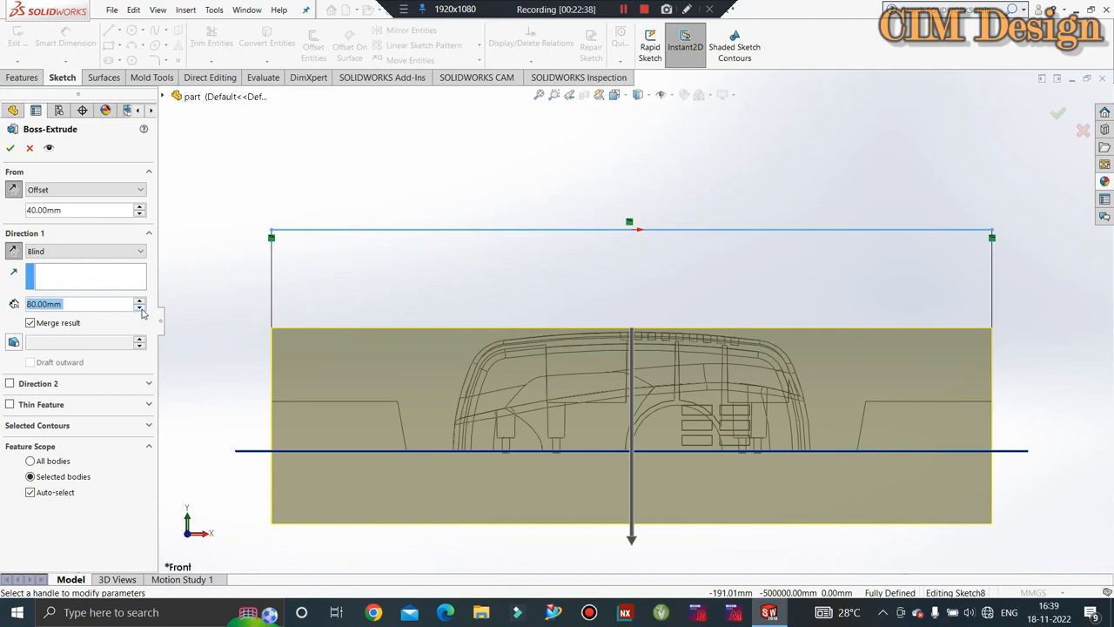
text(85)
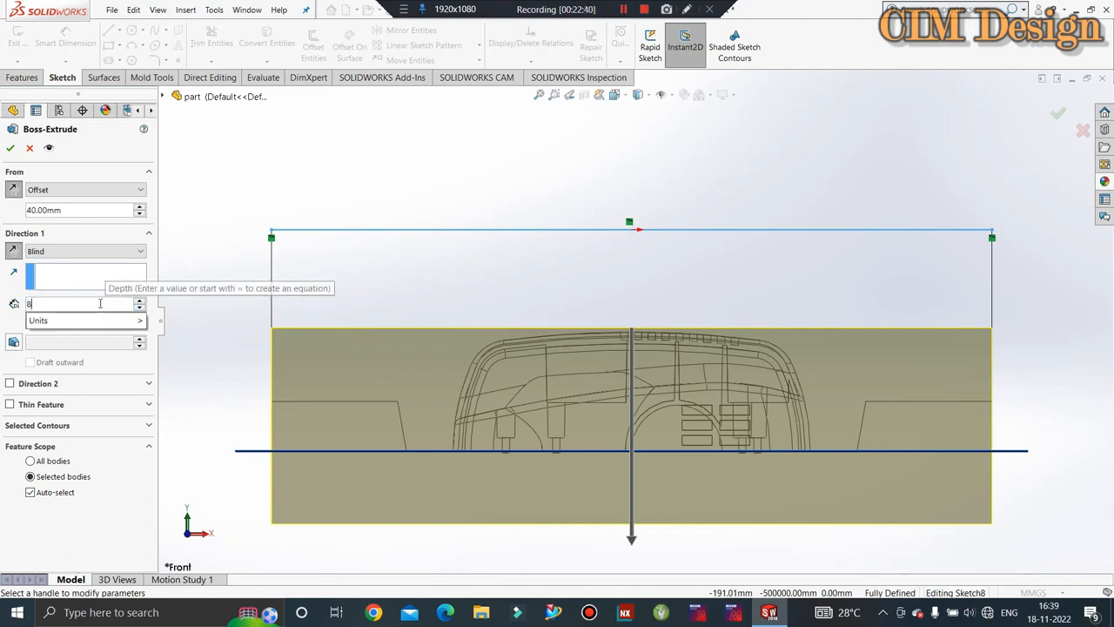
key(Return)
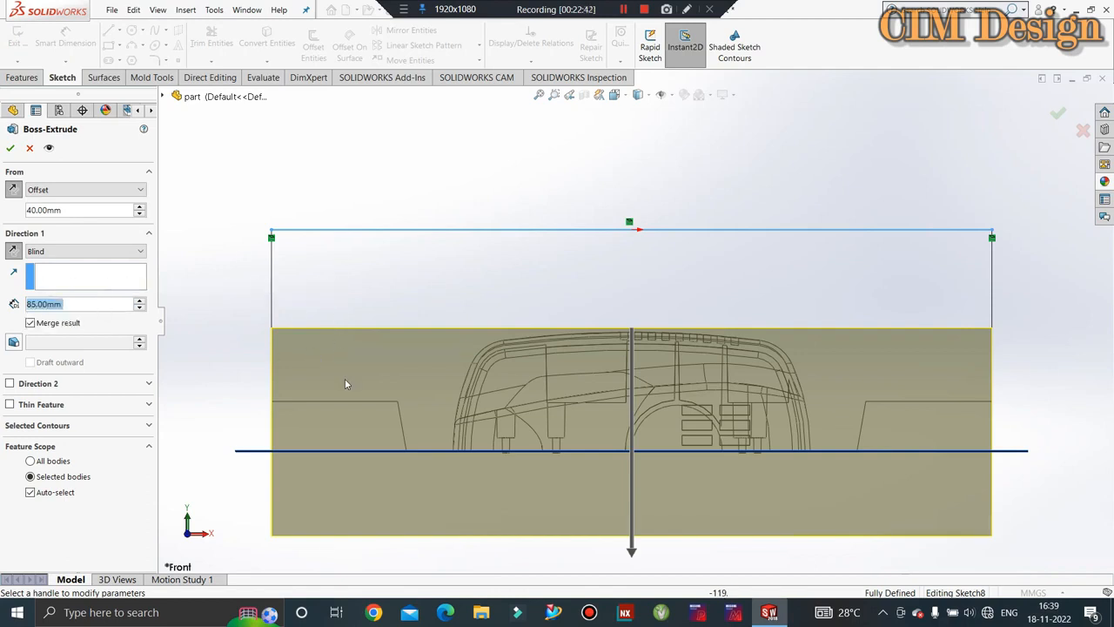
click(10, 148)
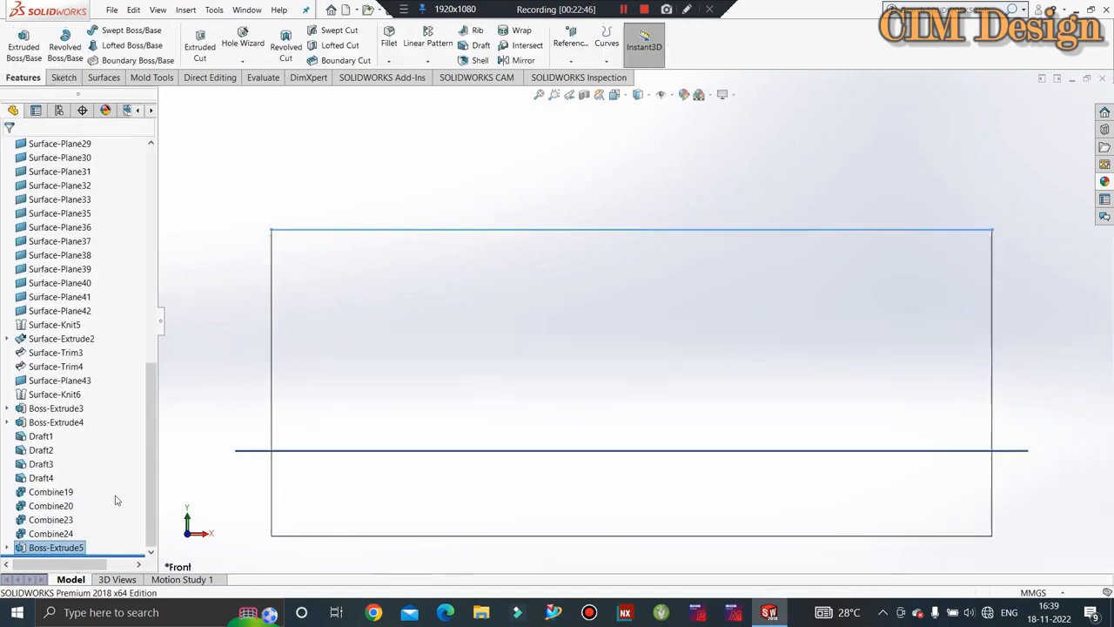
- Edit Boss-Extrude5 and turn off Merge result so the new block is a separate body
right_click(56, 547)
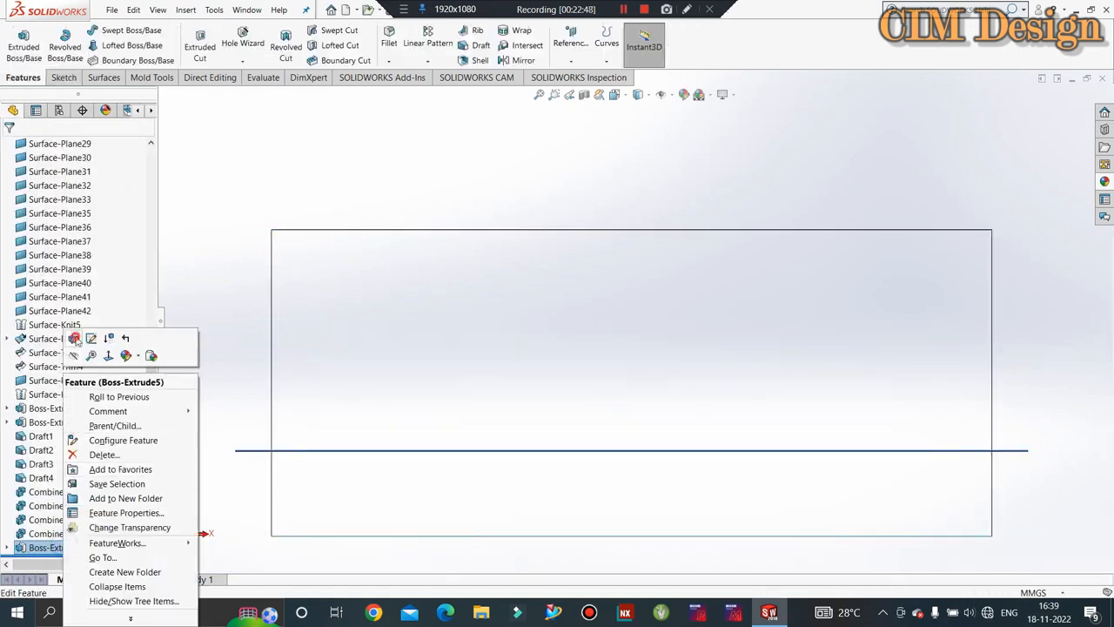
click(76, 339)
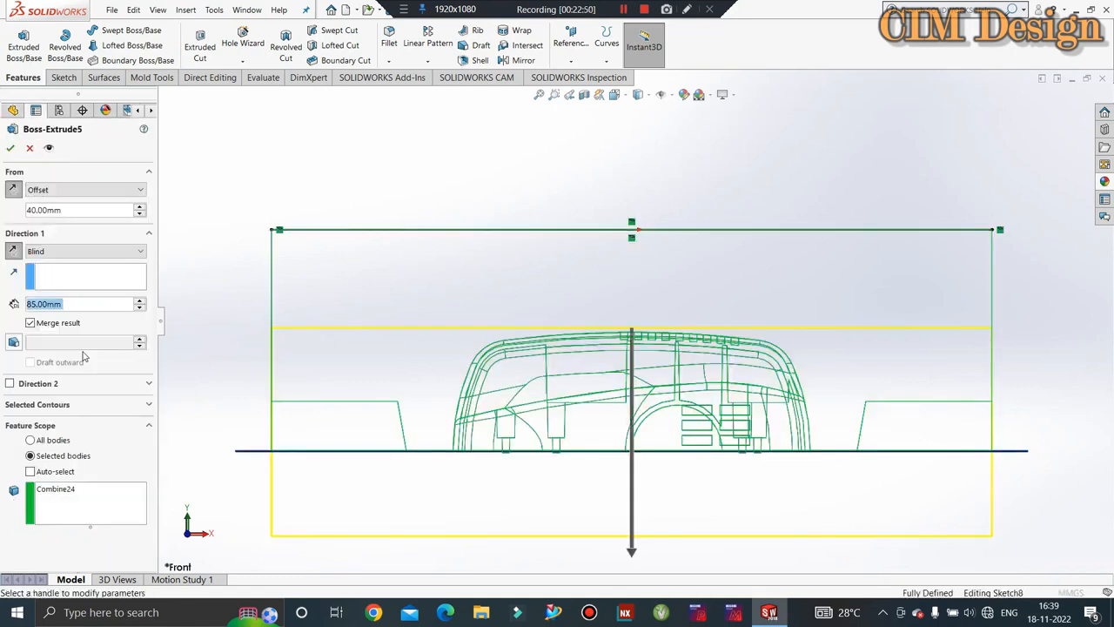
click(30, 323)
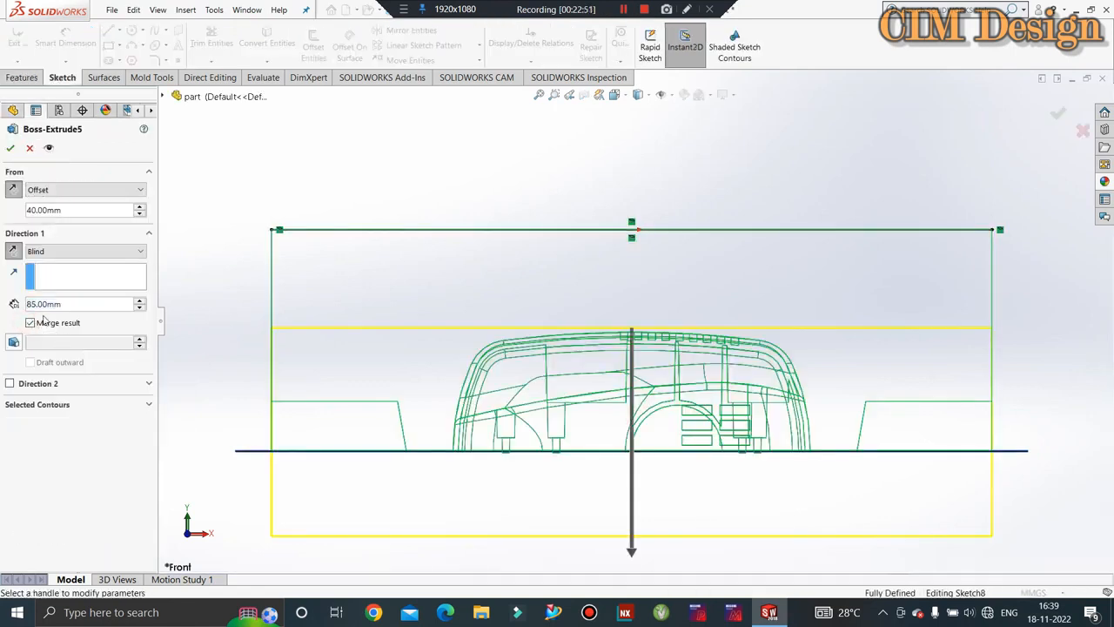
click(9, 149)
- Restore the shaded display with edges and try hiding the upper mold block
key(f)
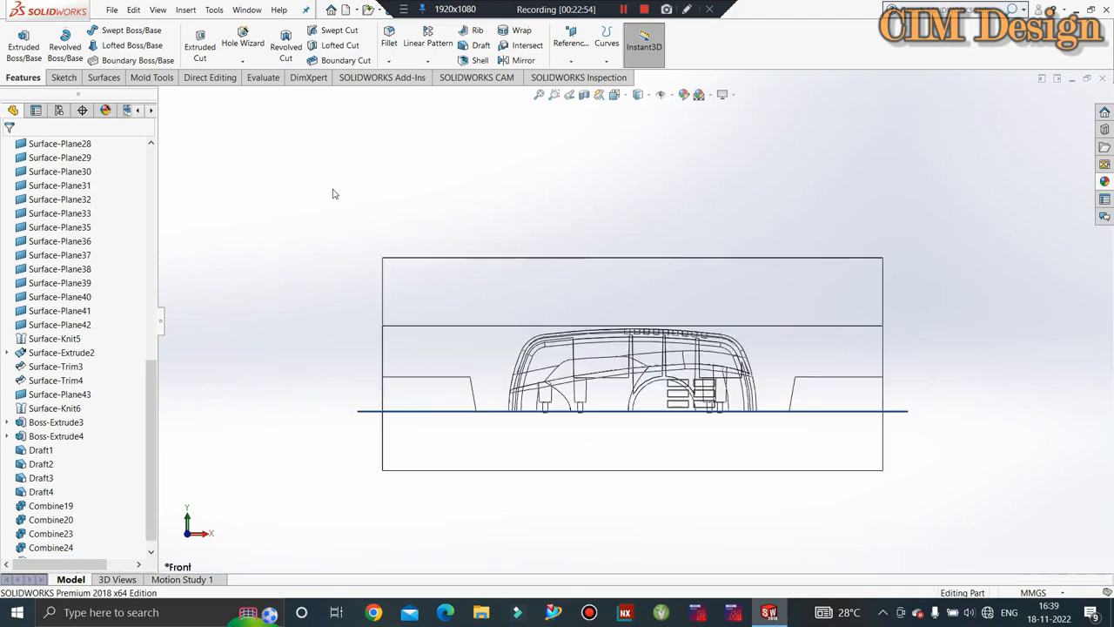
middle_drag(332, 193, 292, 255)
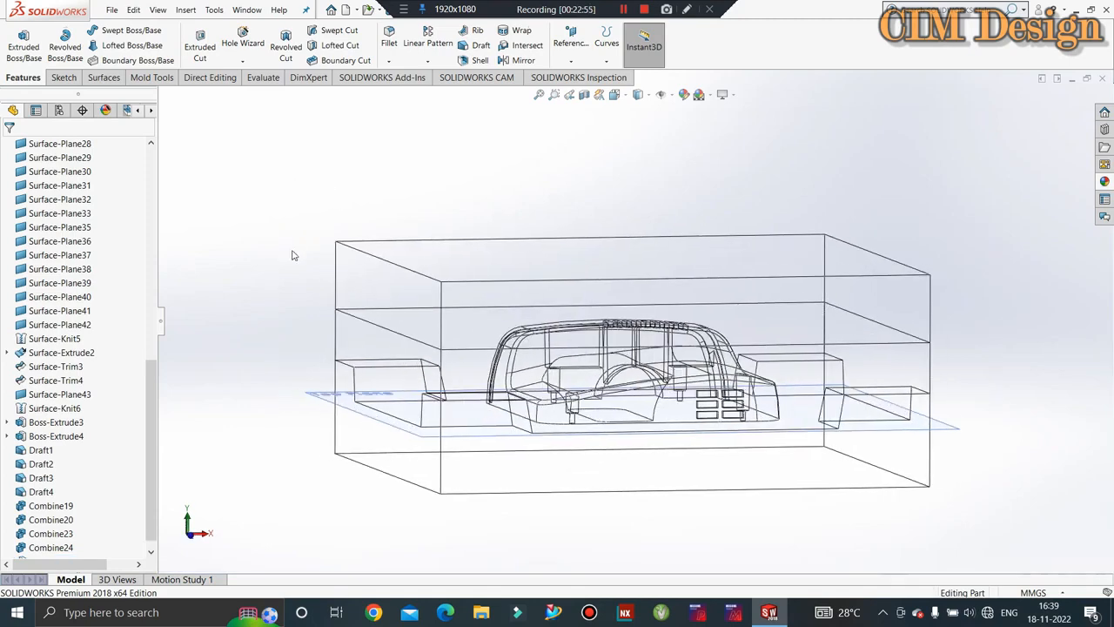
click(639, 94)
click(642, 111)
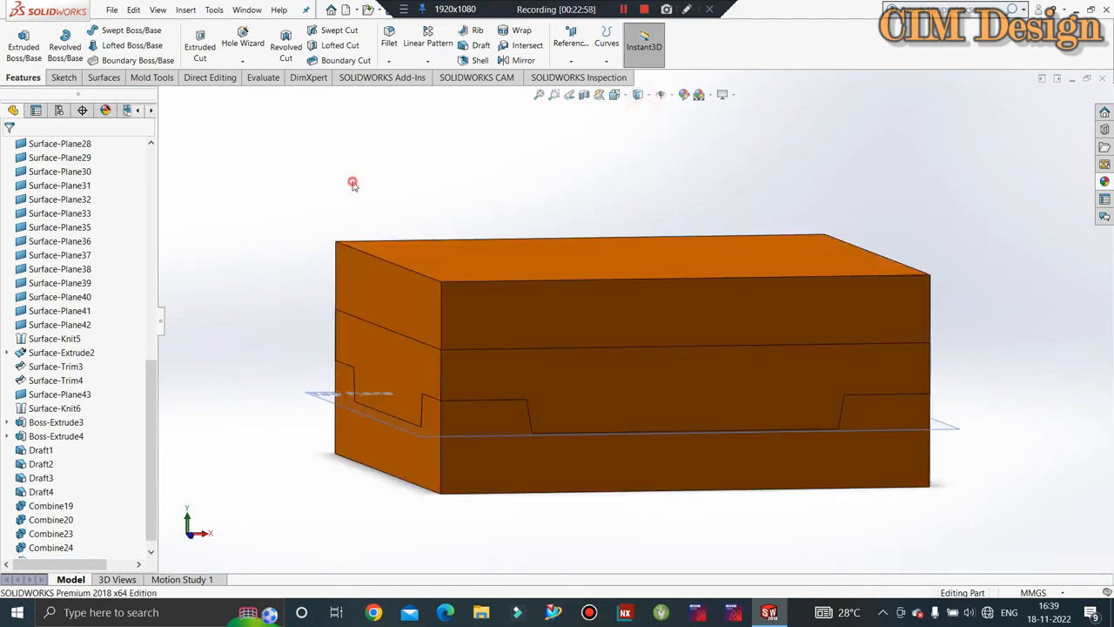
right_click(427, 252)
click(474, 230)
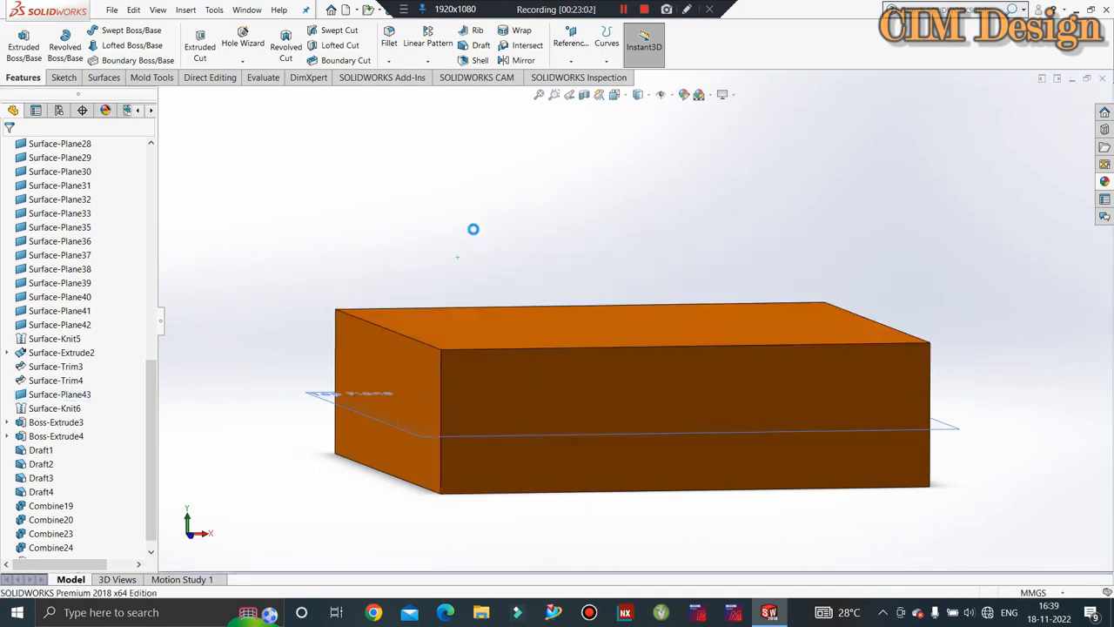
- Change the appearance of the upper mold block body to grey
right_click(461, 314)
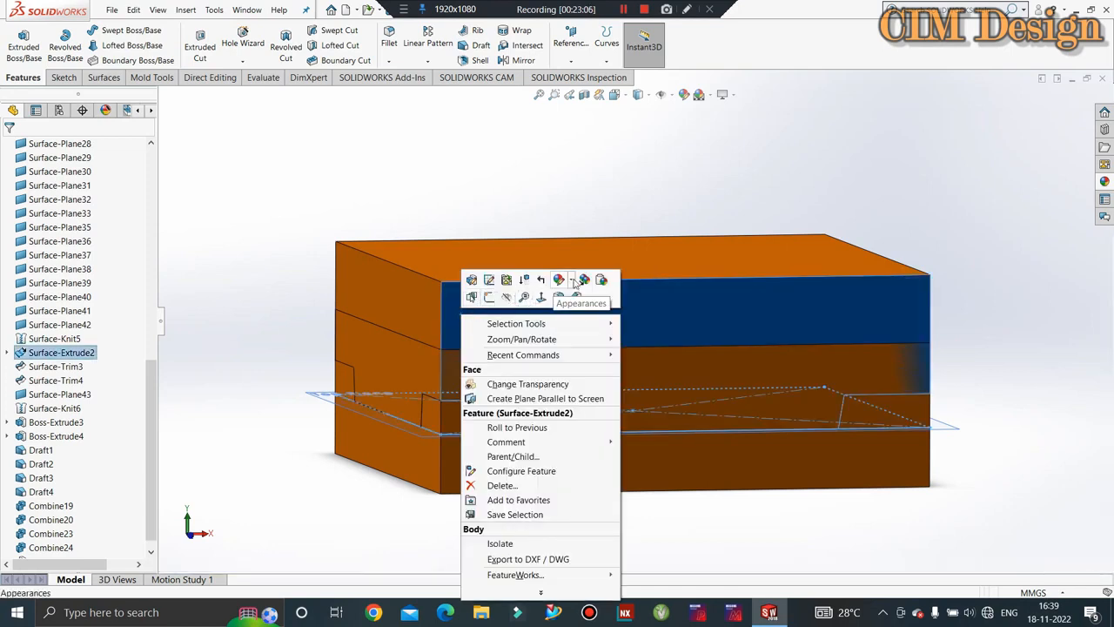
click(575, 280)
click(585, 337)
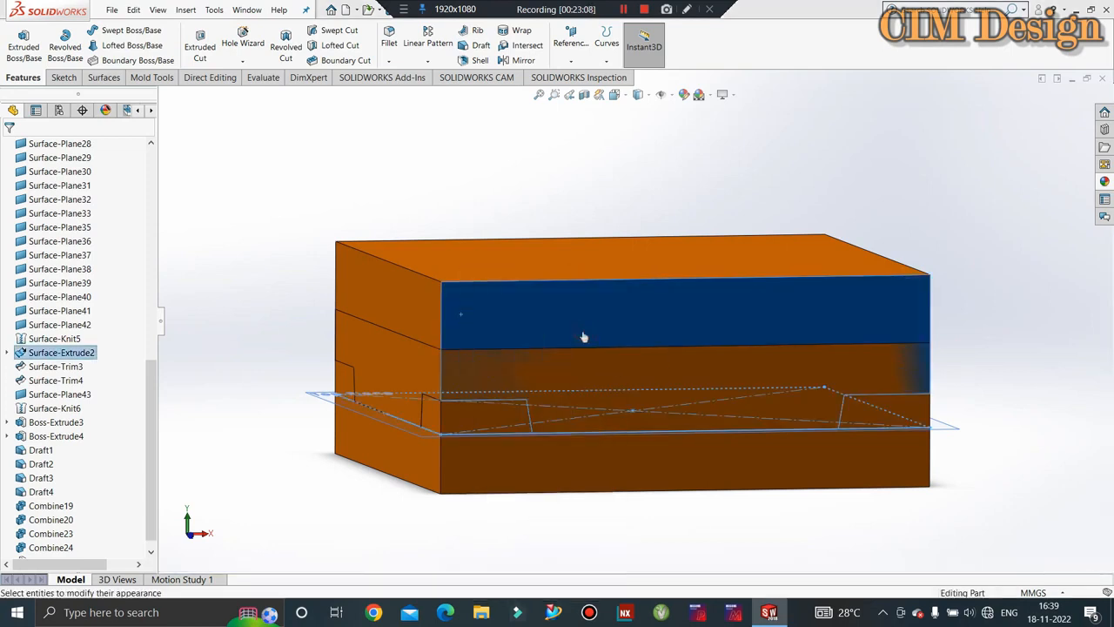
click(11, 149)
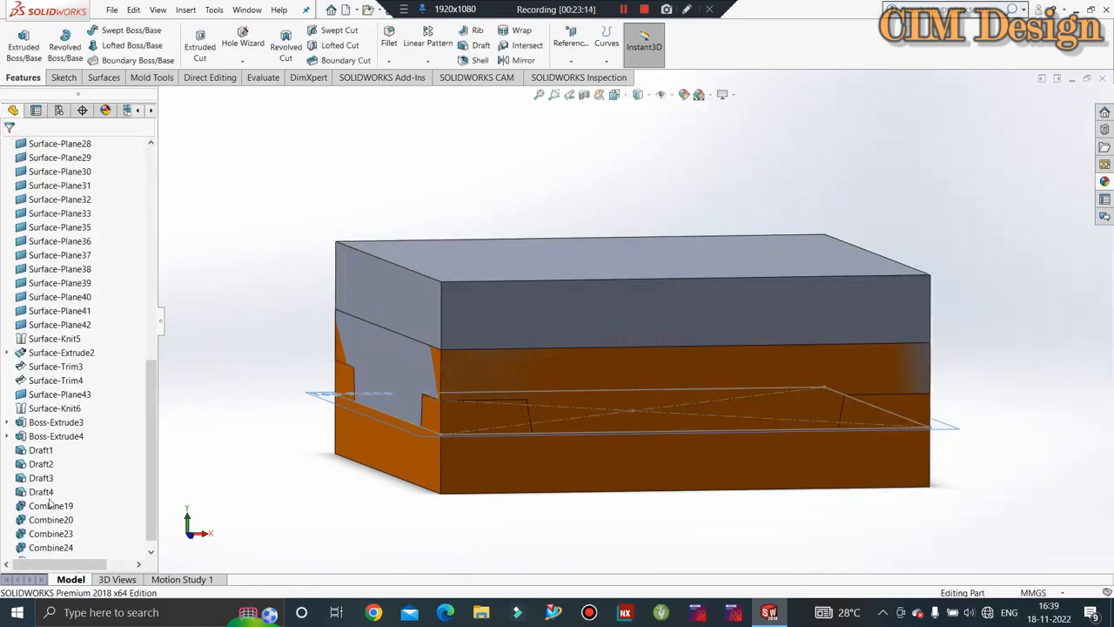
- Highlight Boss-Extrude5 to check its extent in the model, and clear the selection
scroll(50, 555, down, 1)
click(52, 549)
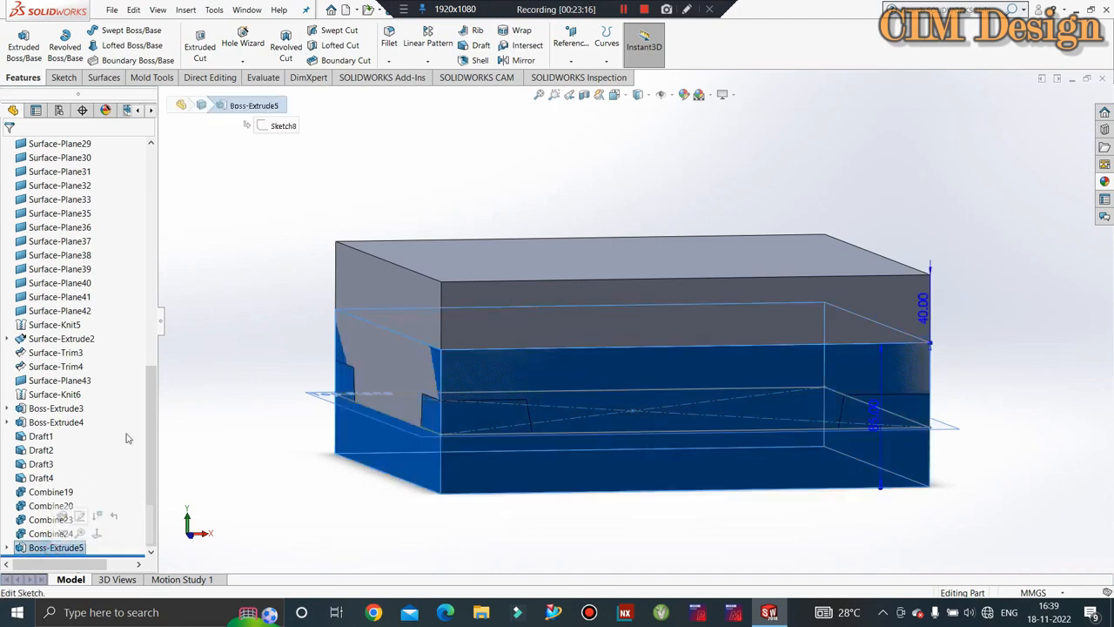
click(197, 289)
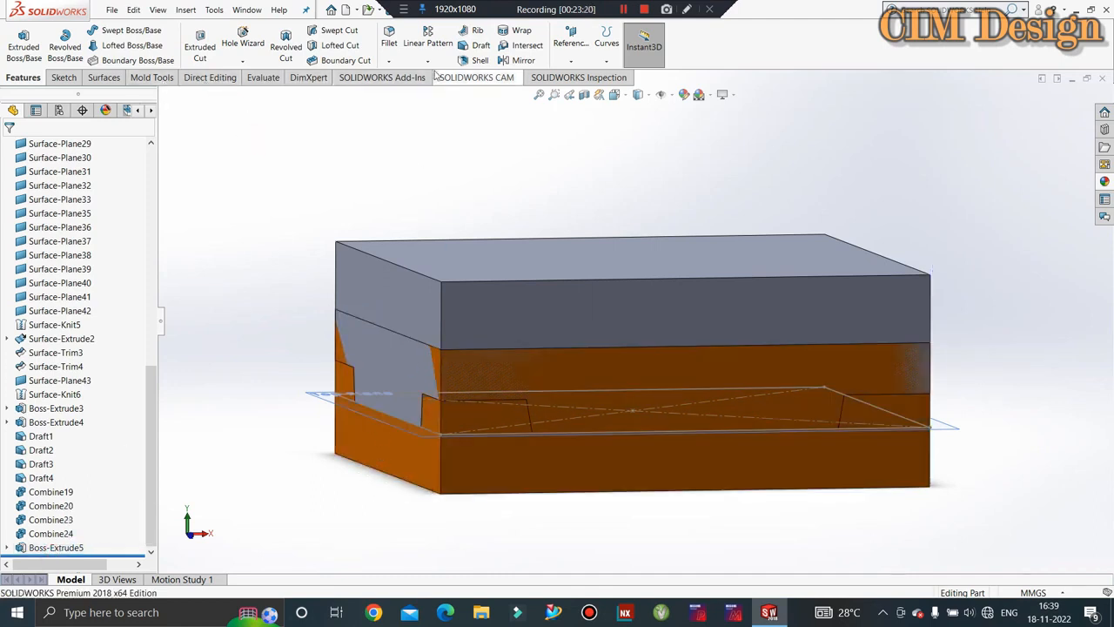
- Try subtracting the Combine24 mold block from the Boss-Extrude5 block with a Combine, inspect the core shape, and undo it
click(263, 78)
click(210, 78)
click(312, 44)
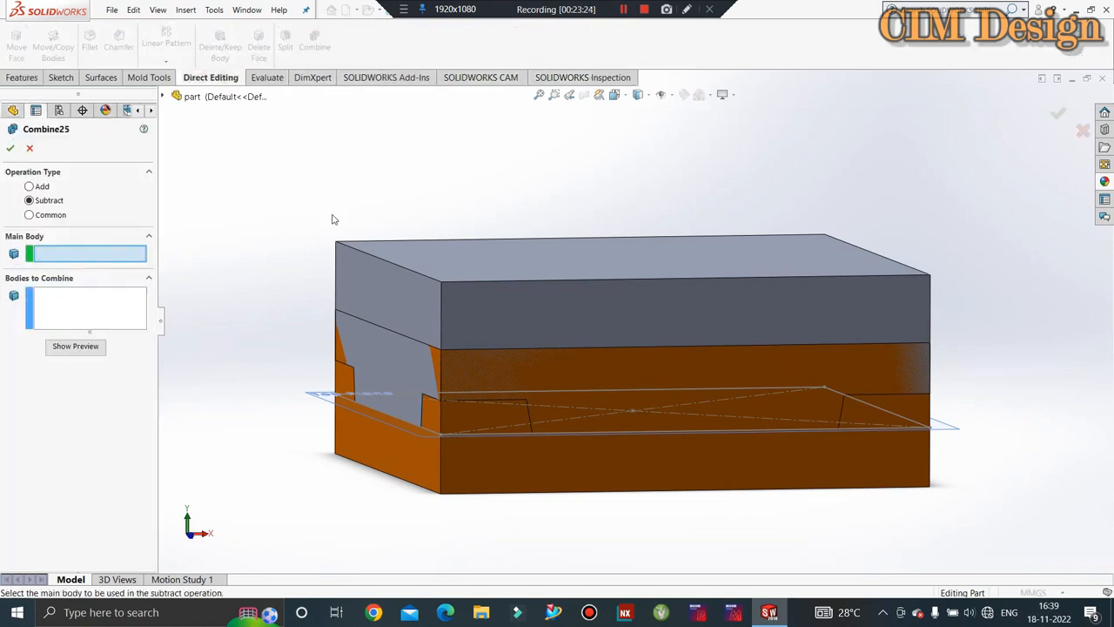
click(358, 432)
click(397, 280)
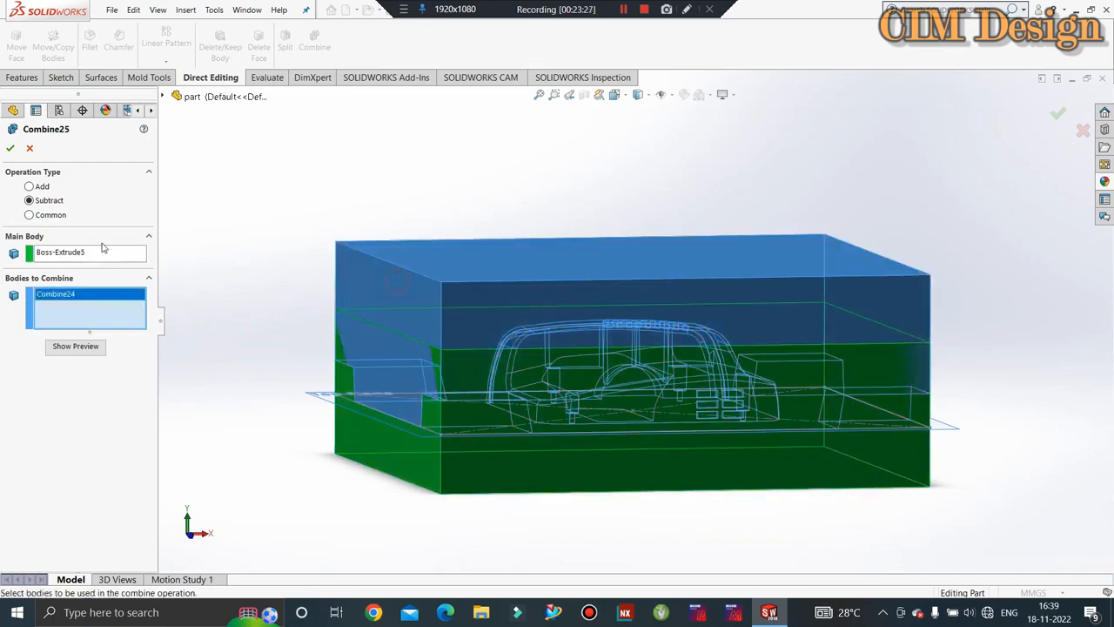
click(9, 150)
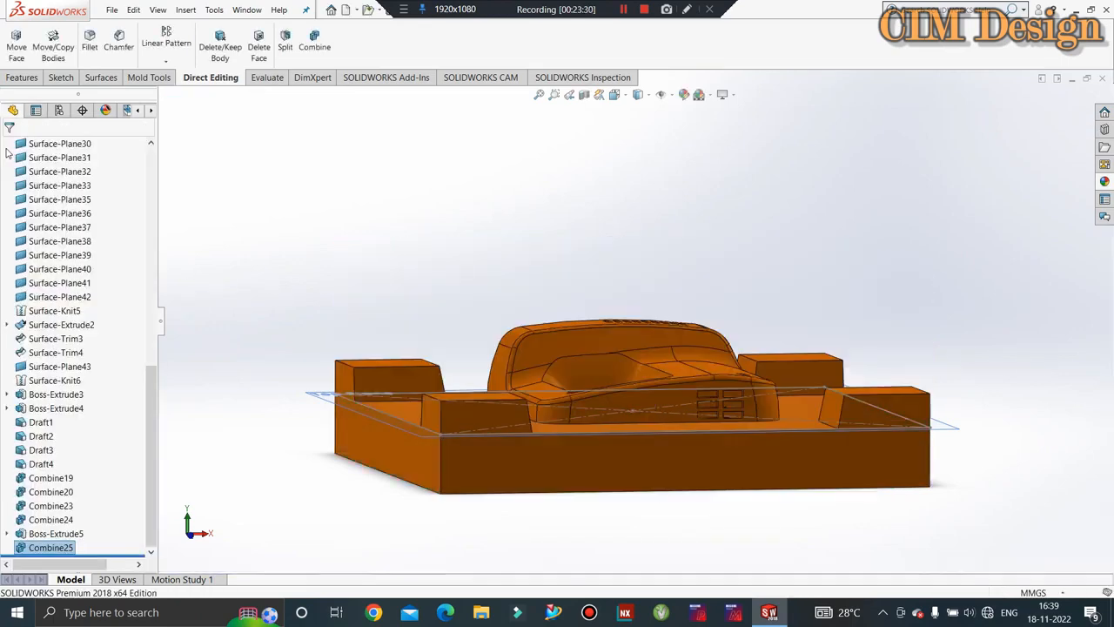
middle_drag(331, 259, 346, 307)
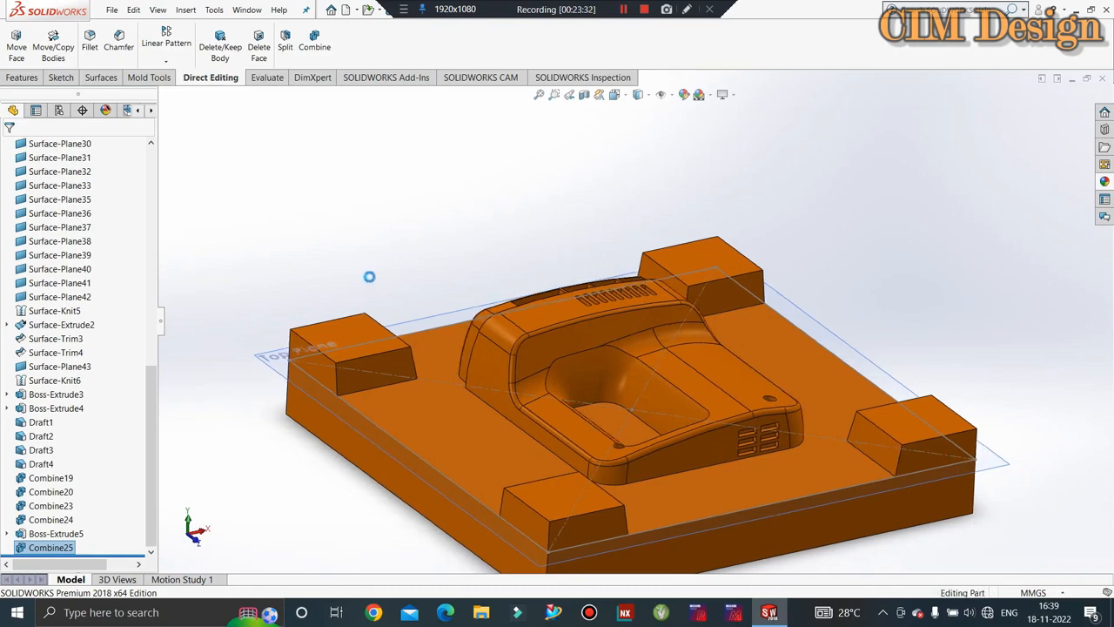
key(ctrl+z)
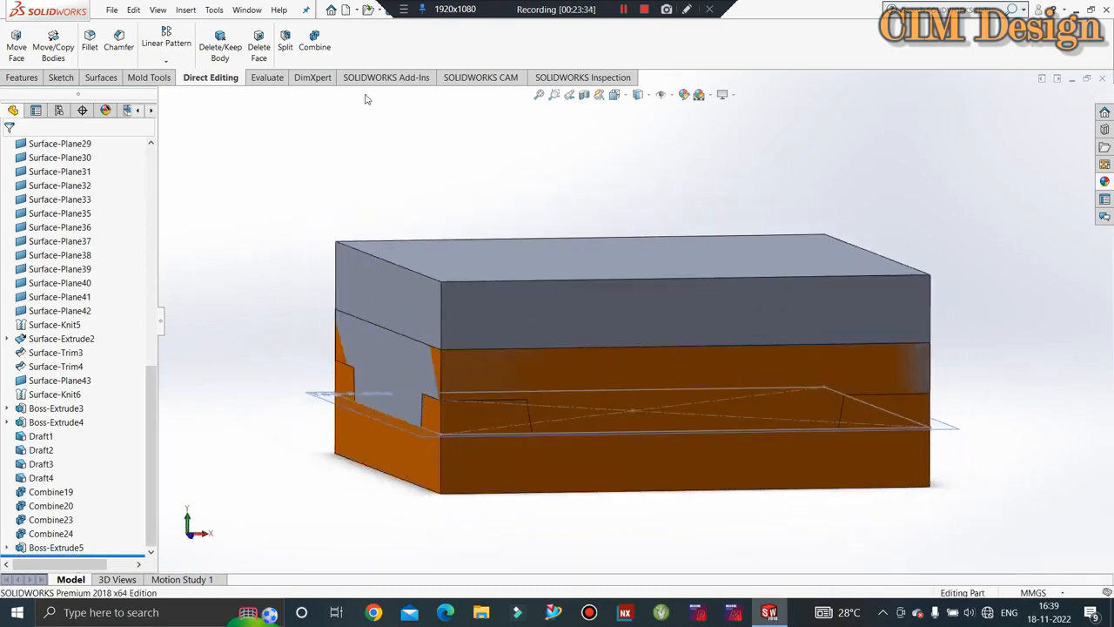
- Make one copy of the Combine24 mold block body in place, without translation or rotation
click(52, 42)
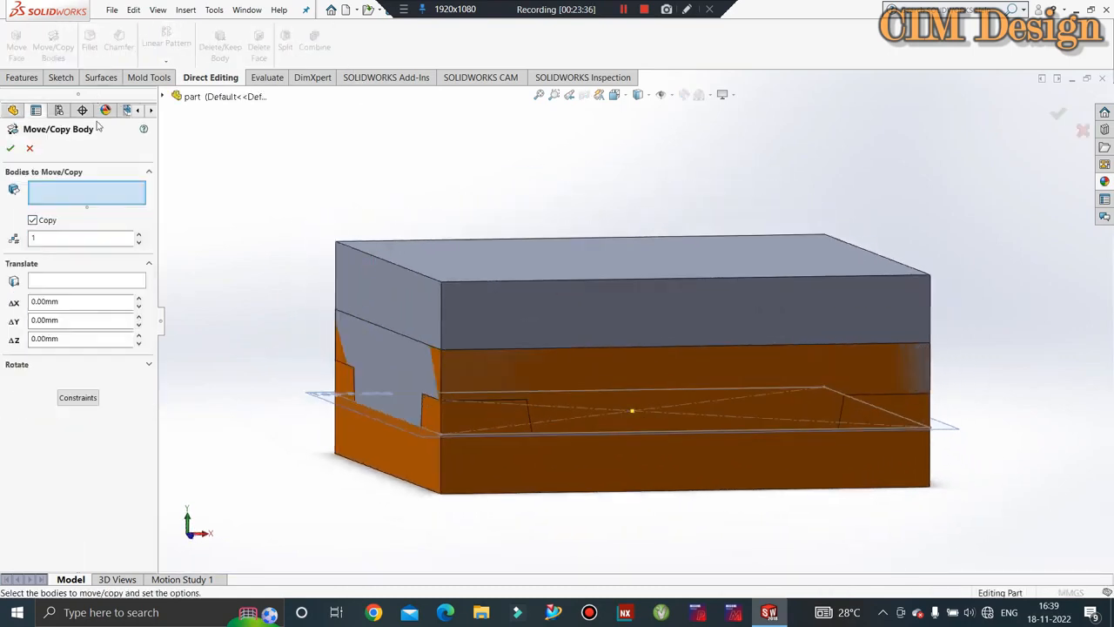
click(368, 281)
click(11, 150)
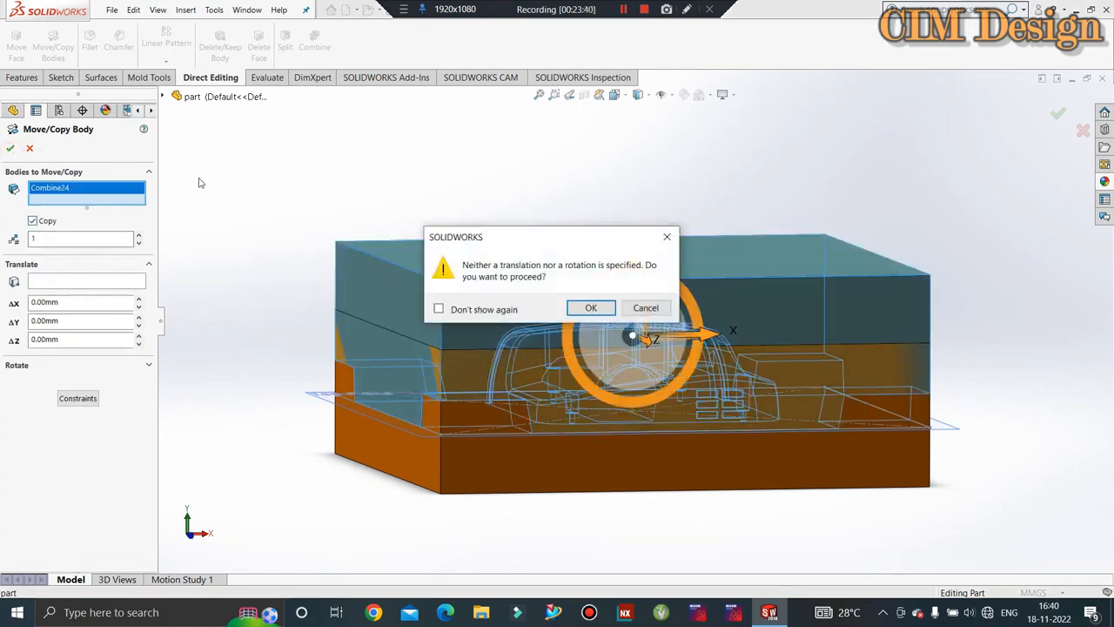
click(590, 308)
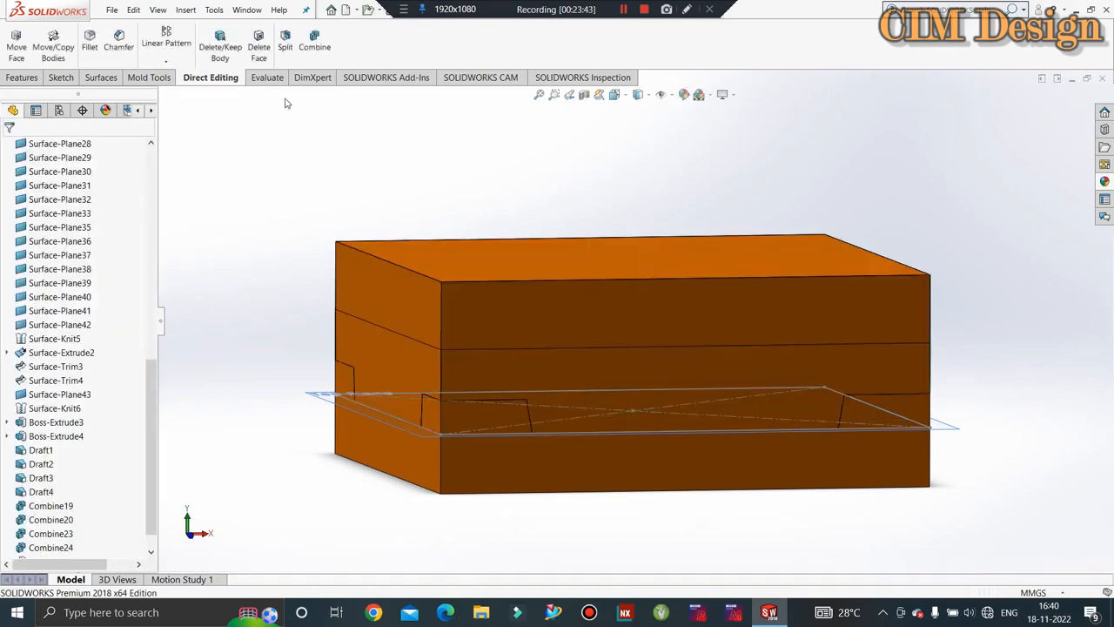
- Subtract the copied mold block Body-Move/Copy10 from the Boss-Extrude5 main body with a Combine
click(313, 44)
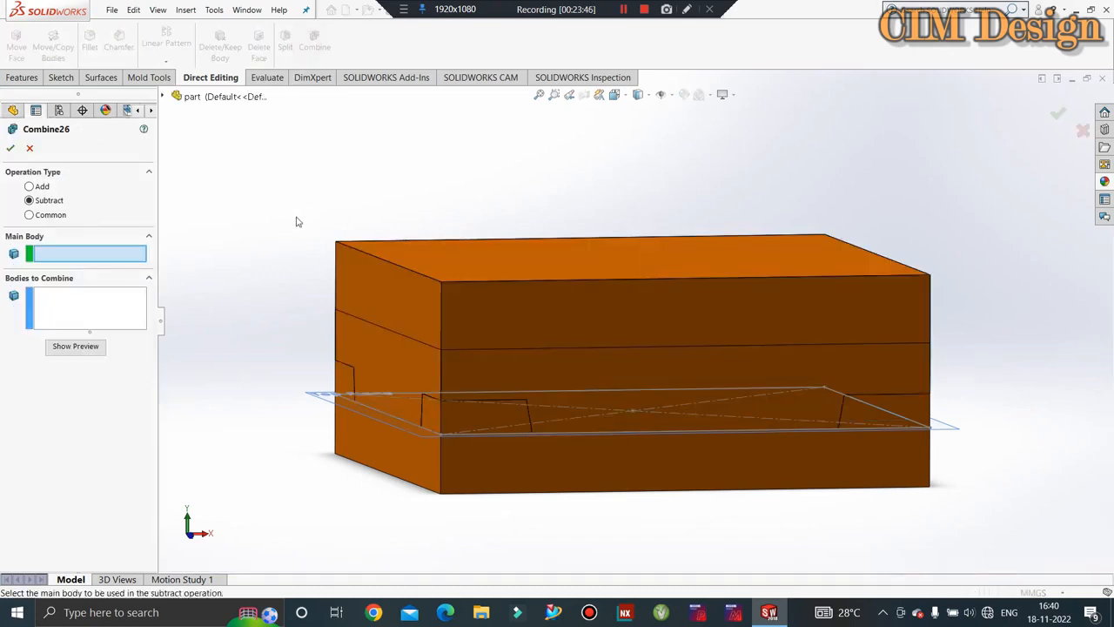
middle_drag(296, 222, 322, 244)
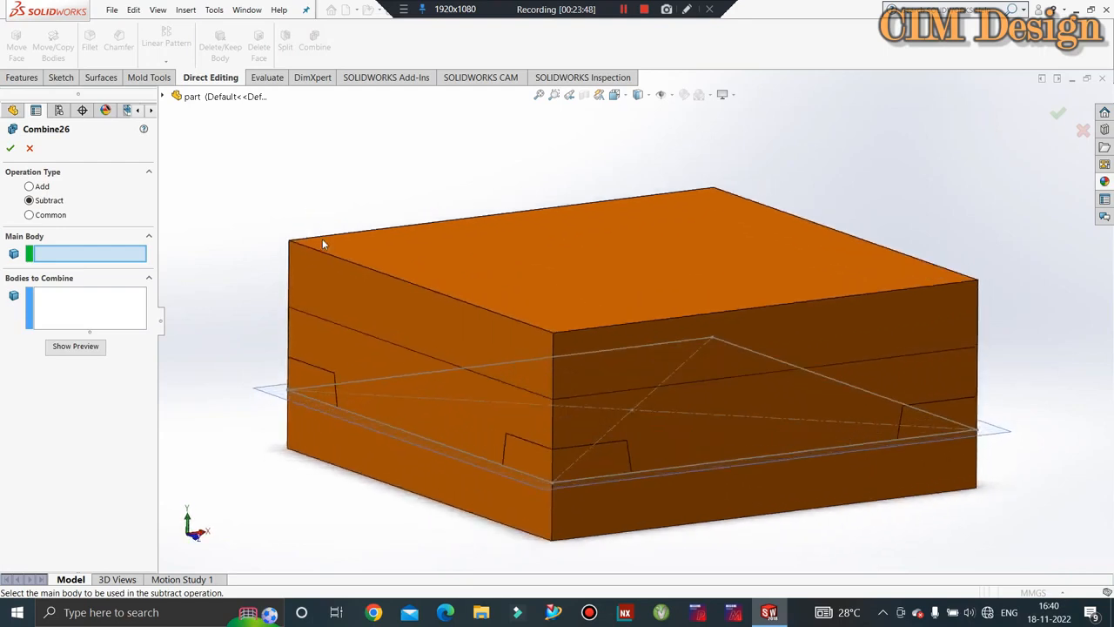
key(z)
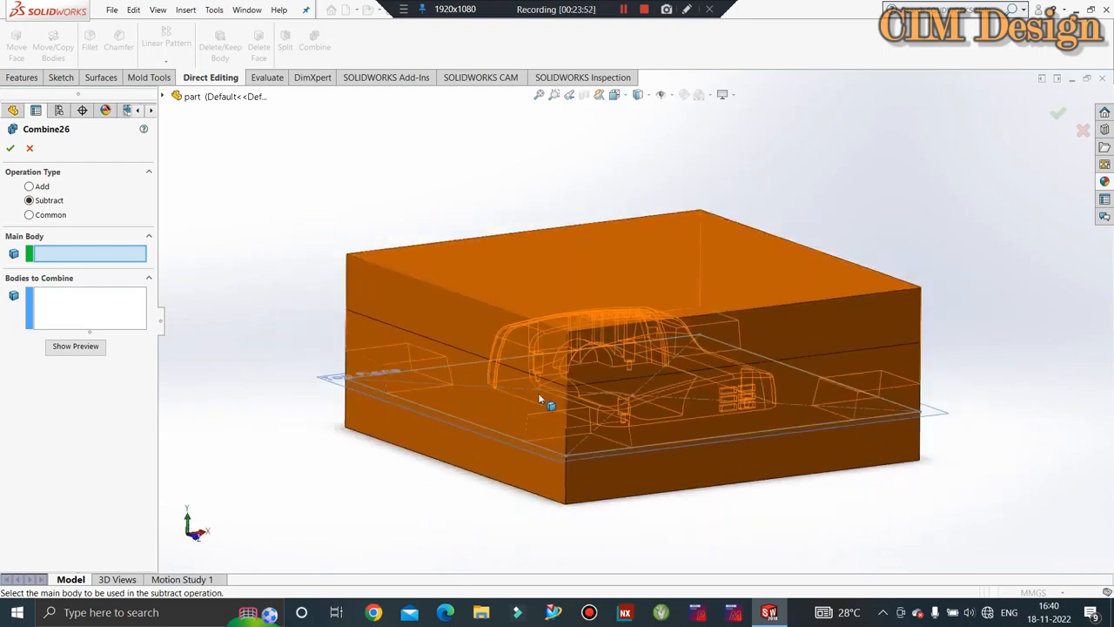
scroll(543, 396, down, 2)
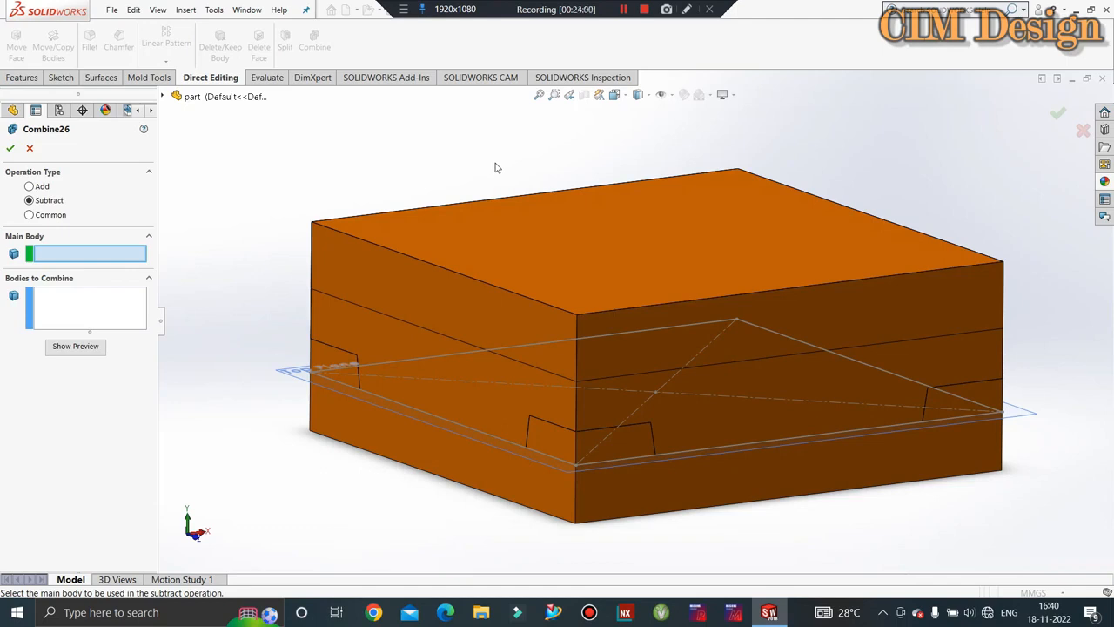
click(343, 435)
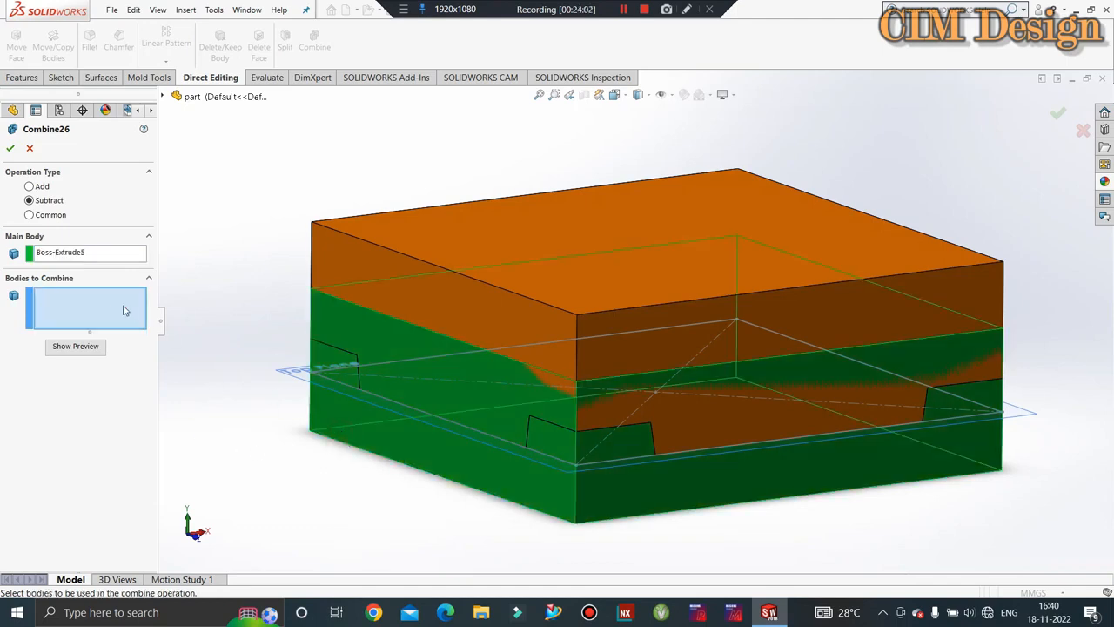
click(322, 252)
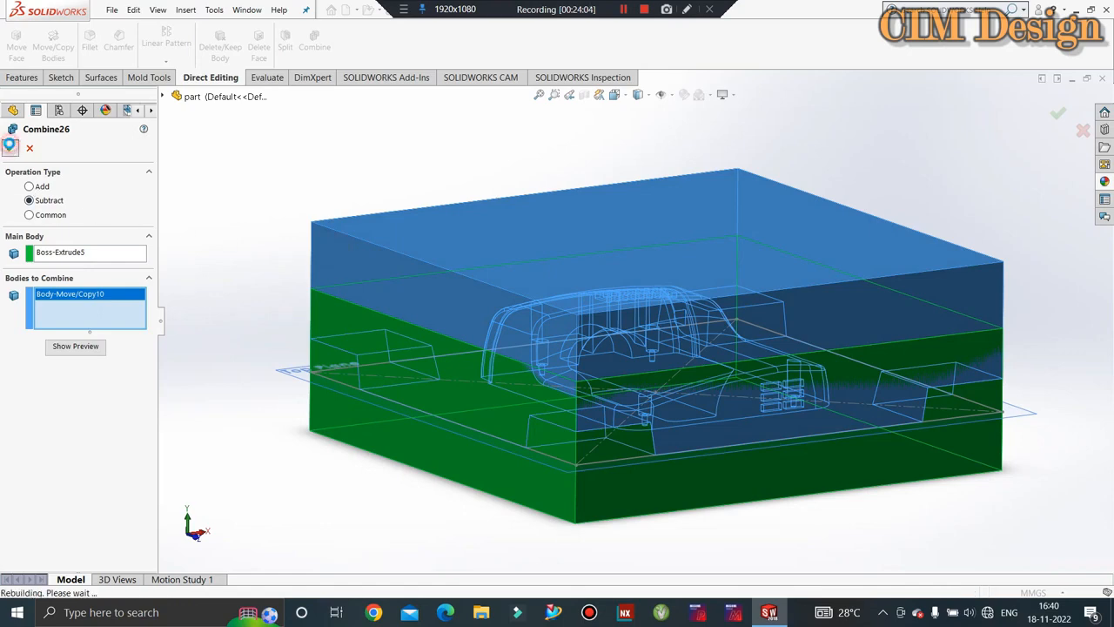
click(10, 148)
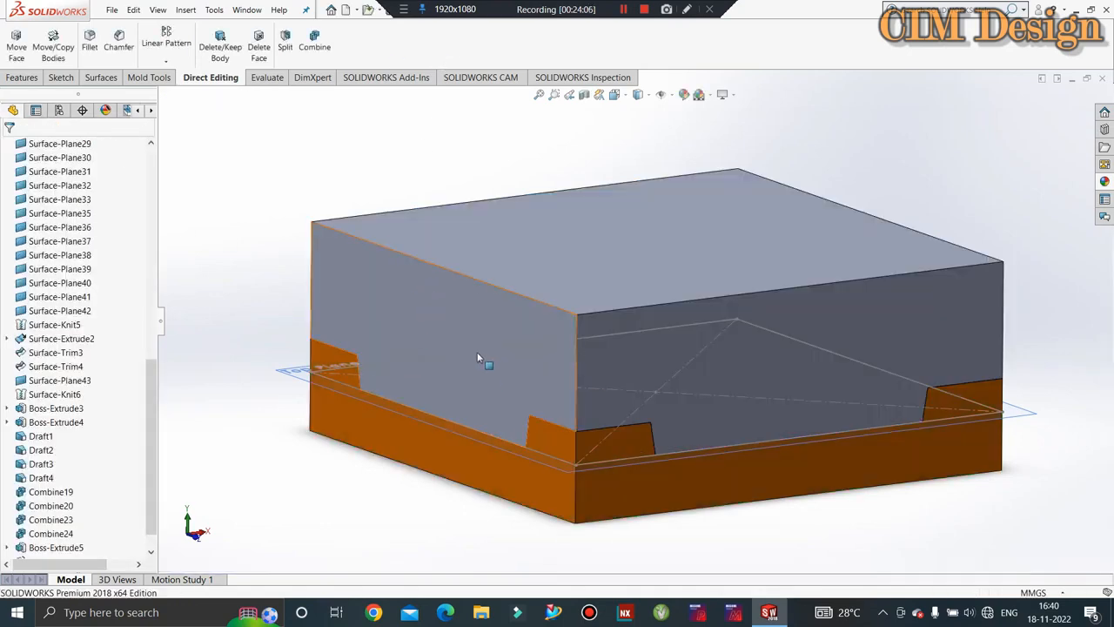
- Edit Boss-Extrude5 and set its blind extrusion depth to 90 mm
middle_drag(473, 344, 465, 281)
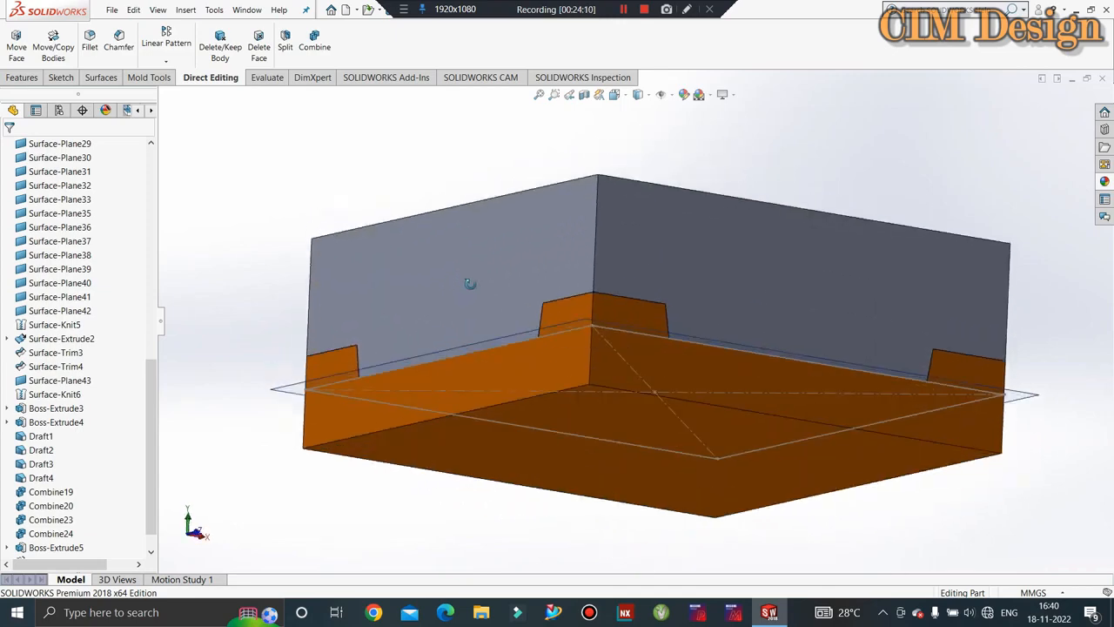
scroll(50, 409, down, 1)
click(50, 519)
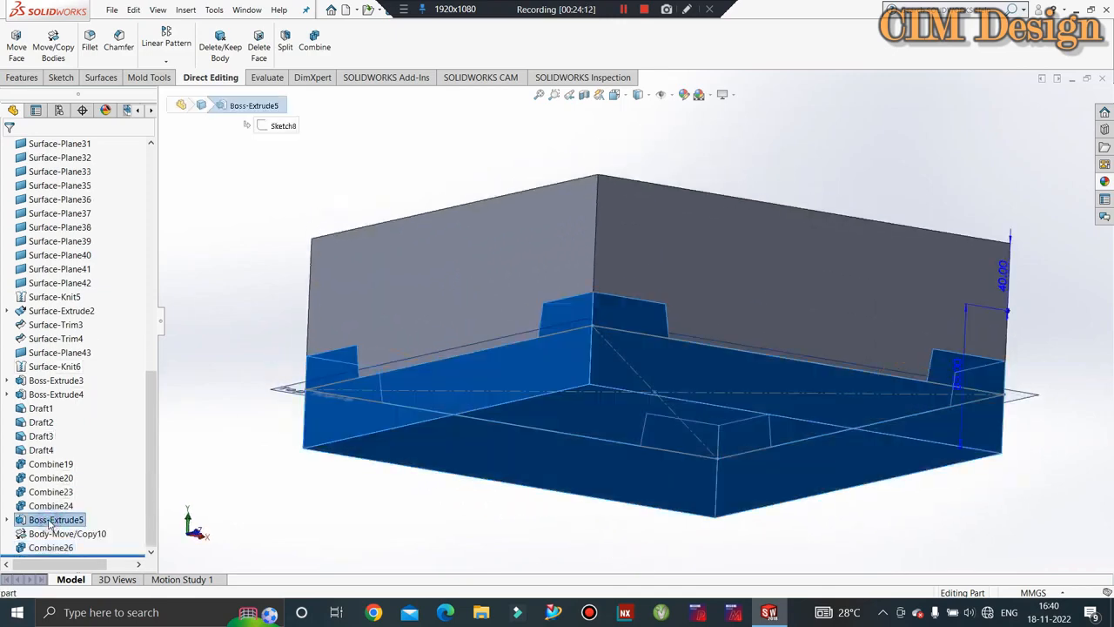
right_click(51, 519)
click(55, 338)
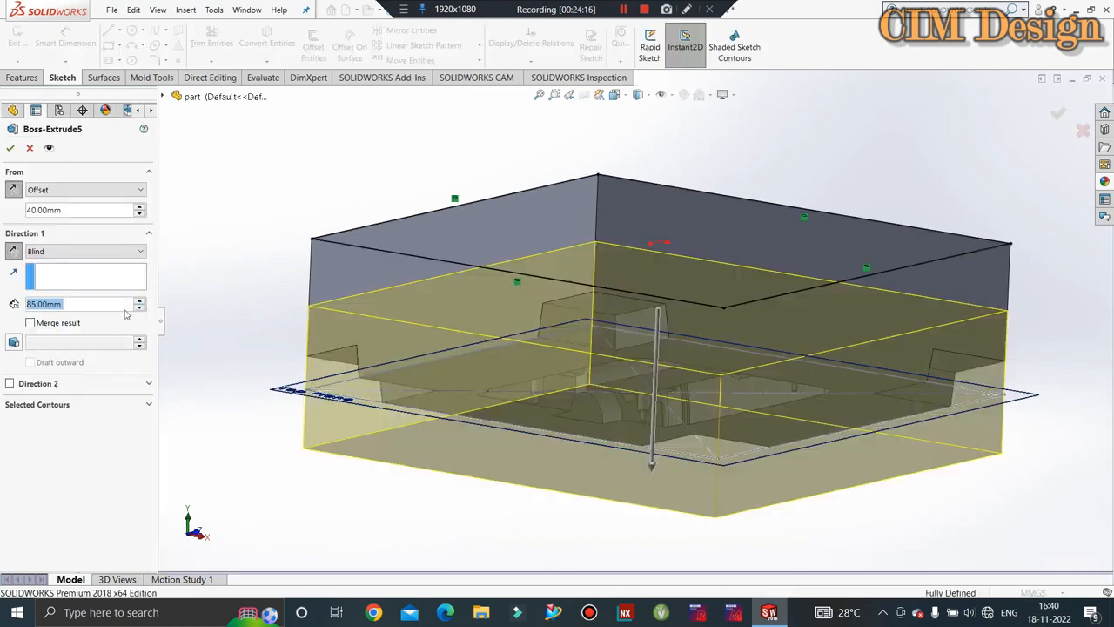
click(115, 310)
text(90)
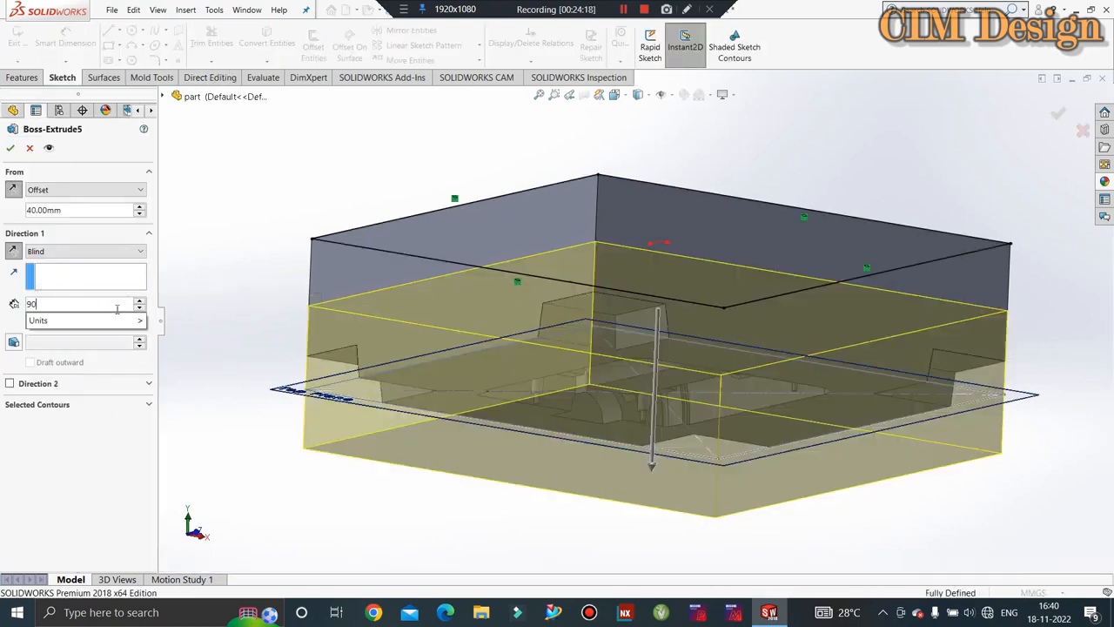
key(Return)
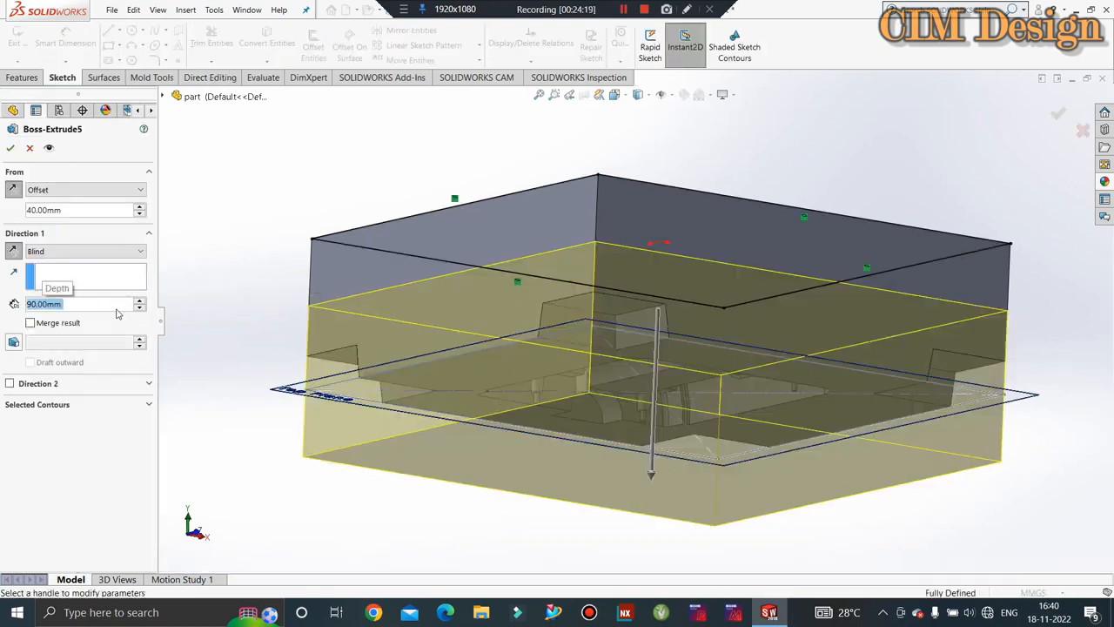
click(10, 147)
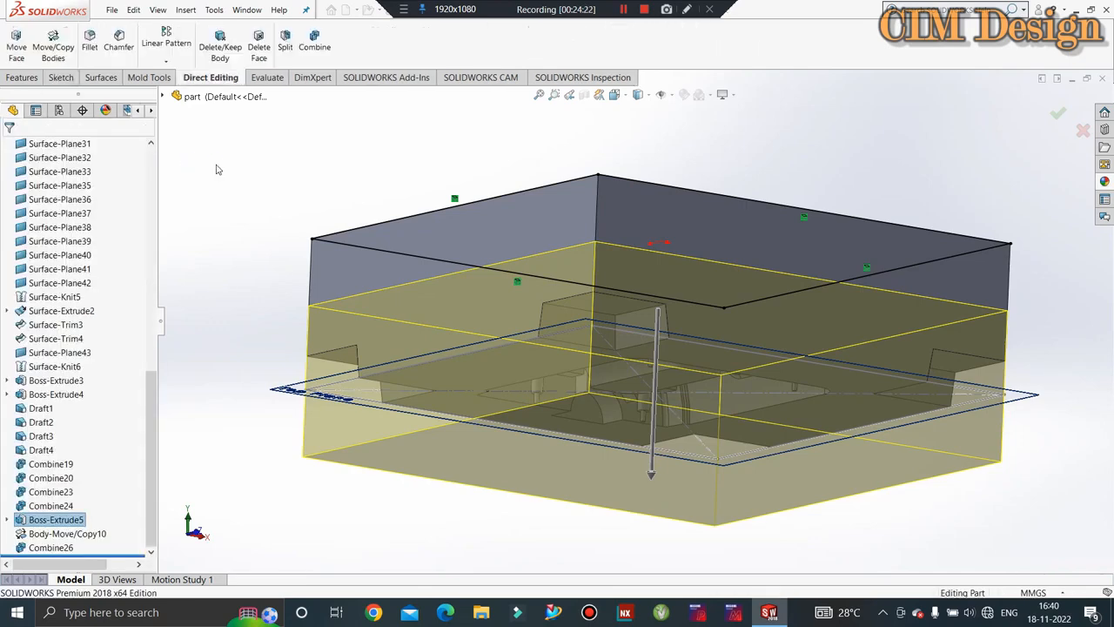
click(309, 156)
- Hide the grey upper mold block and inspect the core shape and corner locks on the lower block
middle_drag(413, 207, 442, 266)
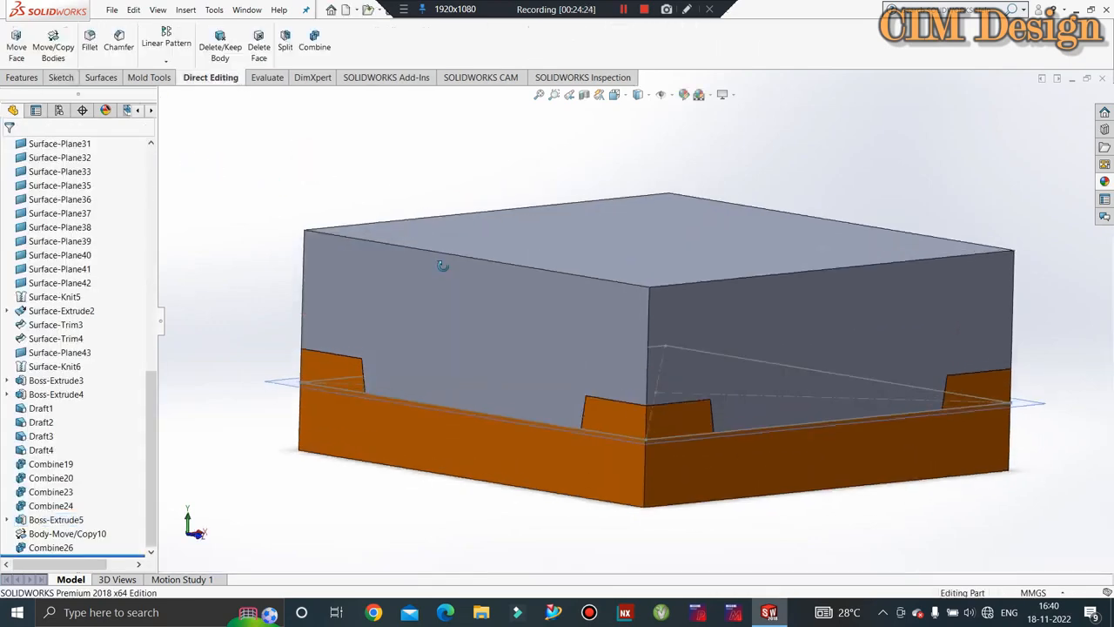
right_click(441, 267)
click(486, 249)
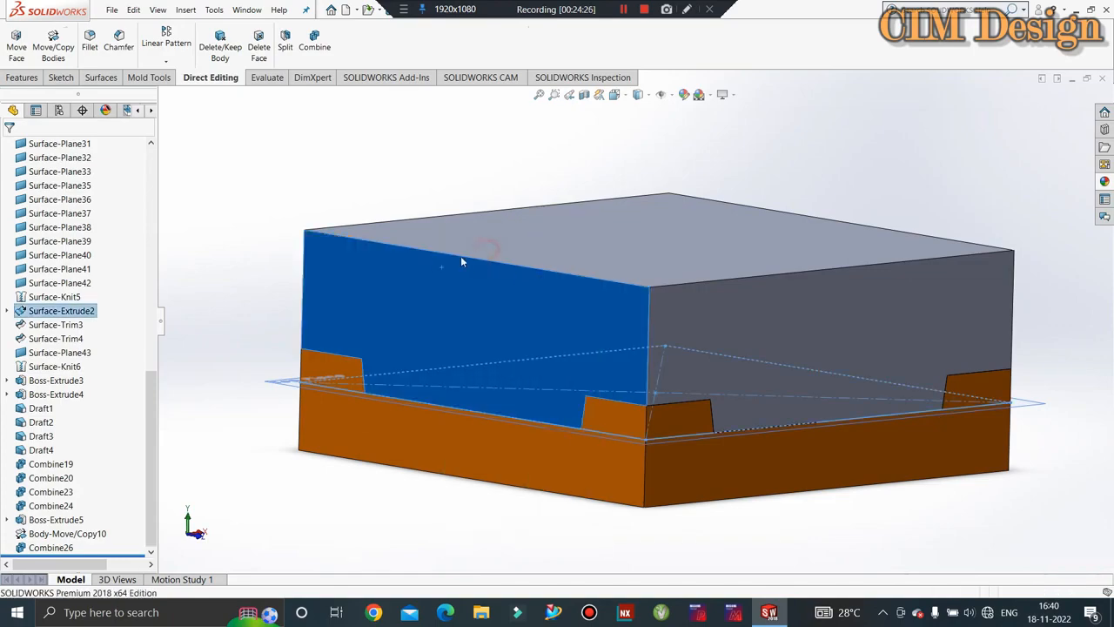
middle_drag(507, 252, 607, 343)
scroll(641, 451, down, 3)
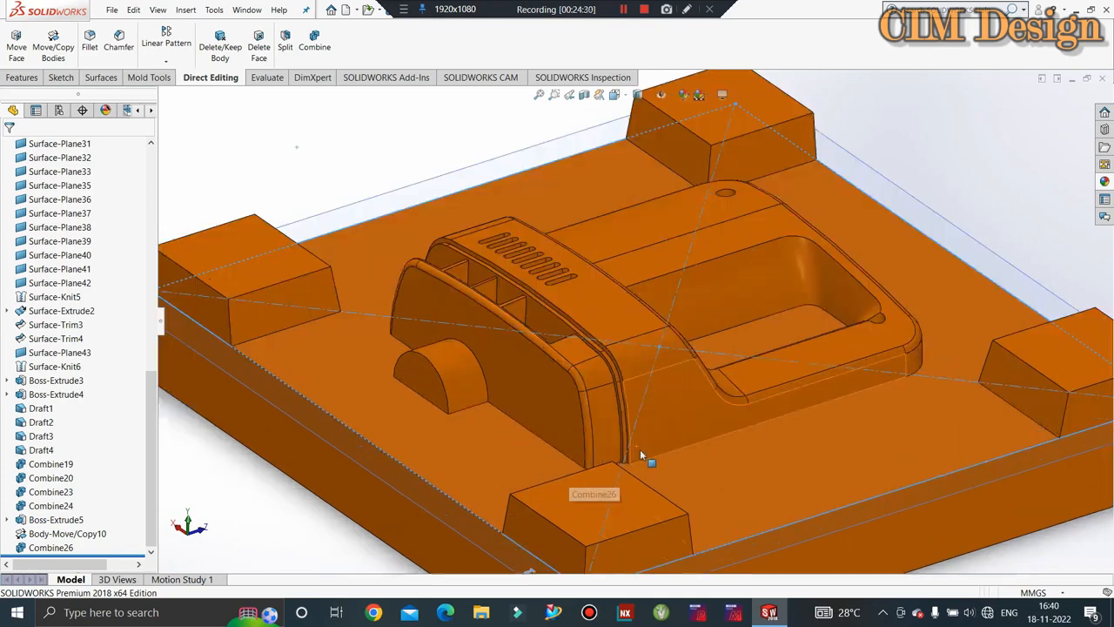
scroll(640, 451, up, 3)
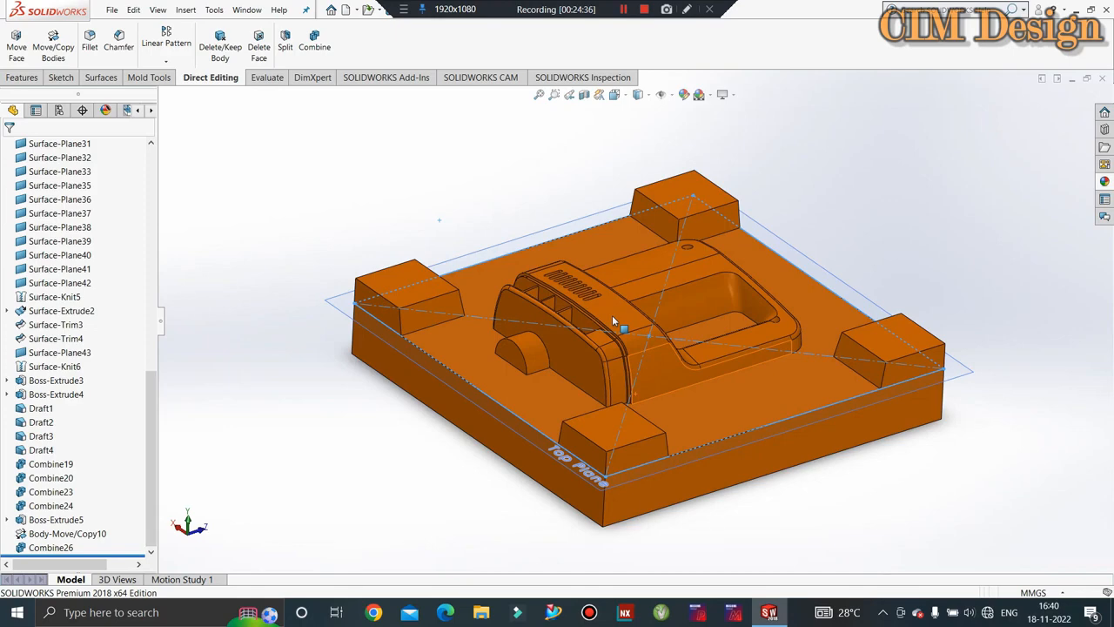
middle_drag(614, 322, 319, 298)
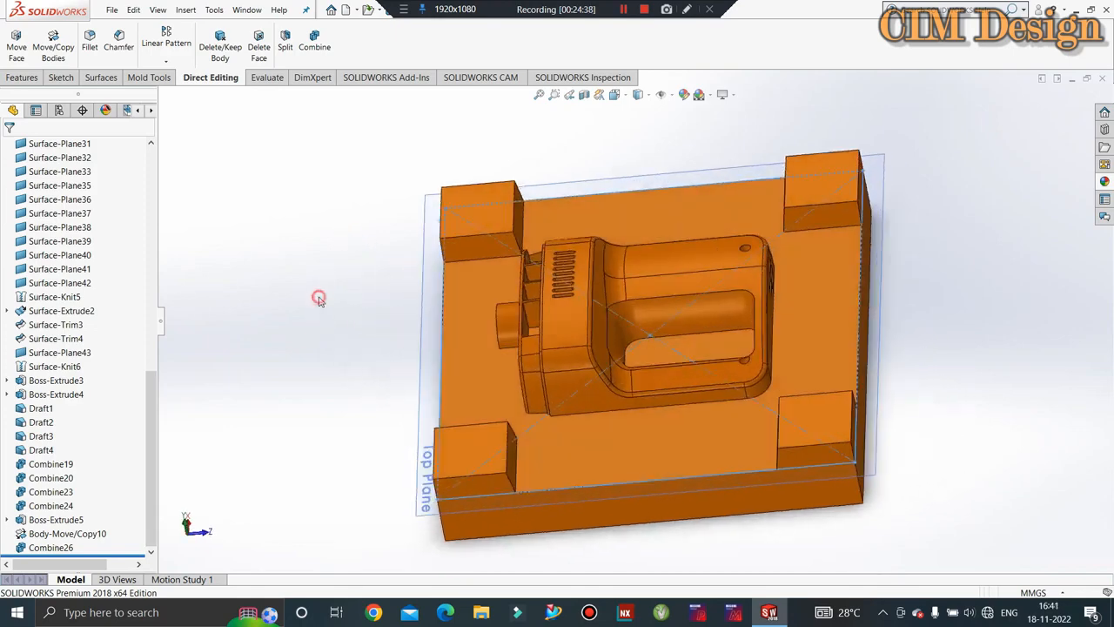
click(318, 298)
- Fillet the inner vertical edges of the four corner locks on the orange core block with a 15 mm radius
mouse_move(550, 235)
middle_down()
mouse_move(555, 199)
mouse_move(535, 245)
middle_up()
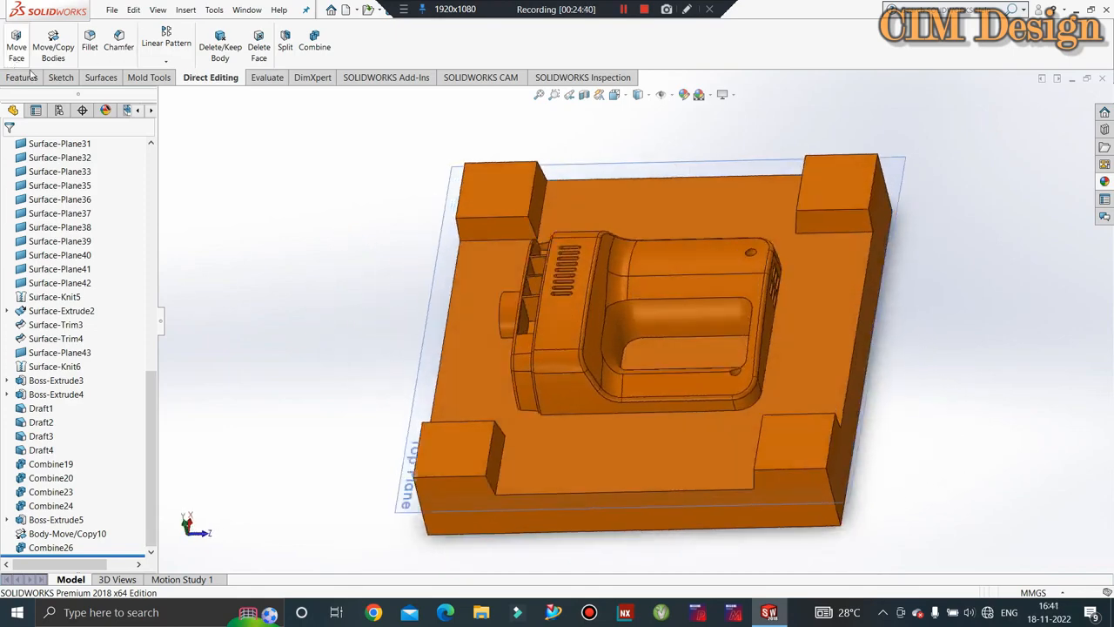
click(535, 226)
click(796, 219)
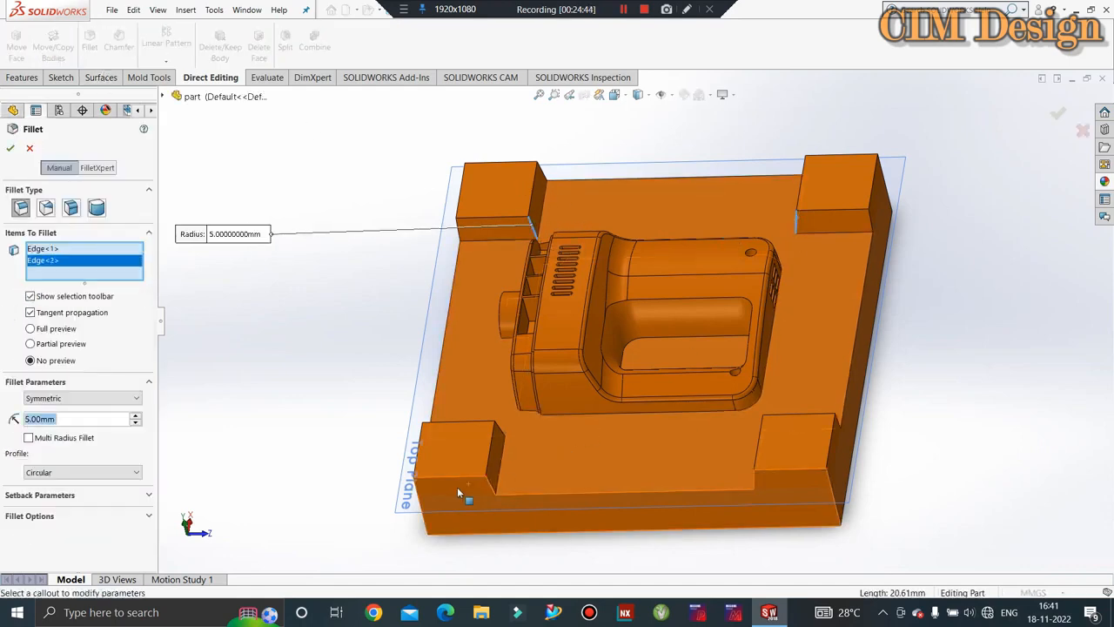
middle_drag(459, 492, 738, 513)
click(500, 421)
click(714, 503)
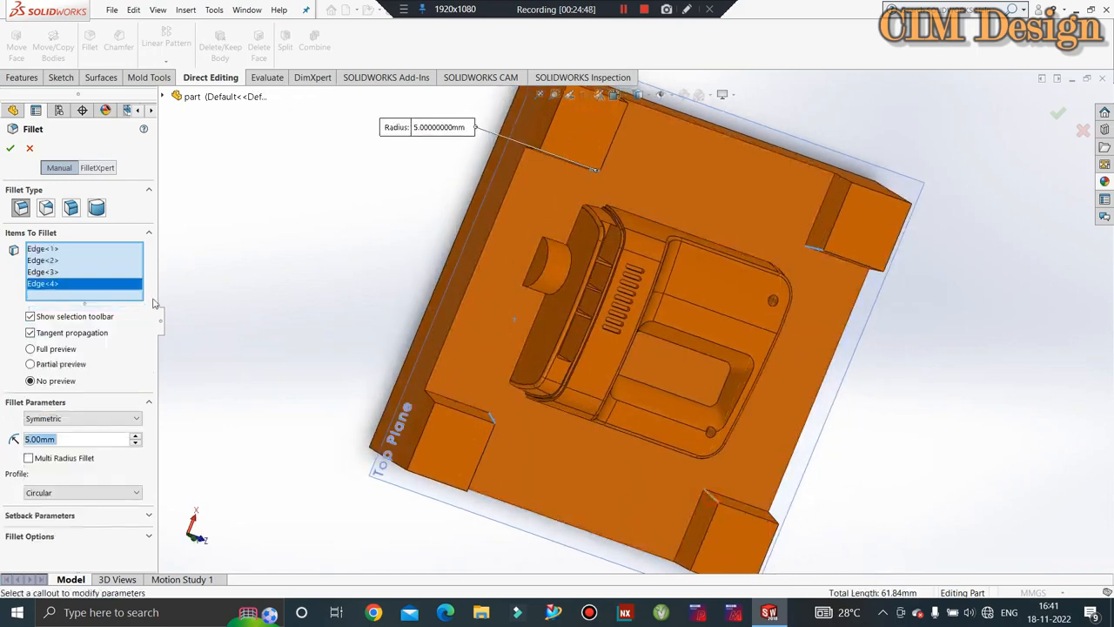
text(12)
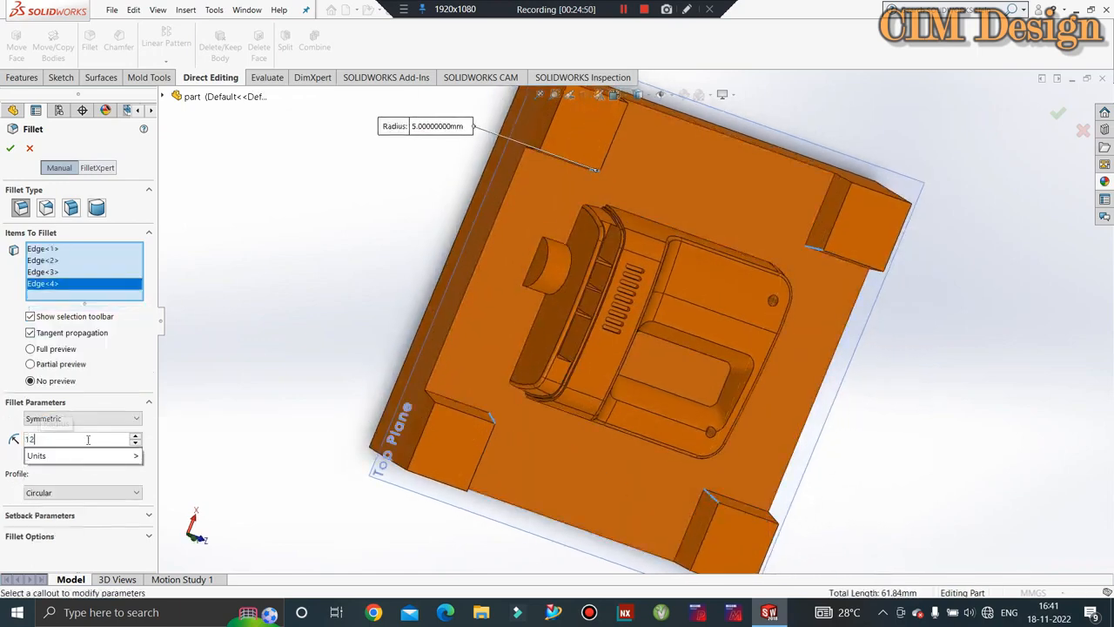
key(Return)
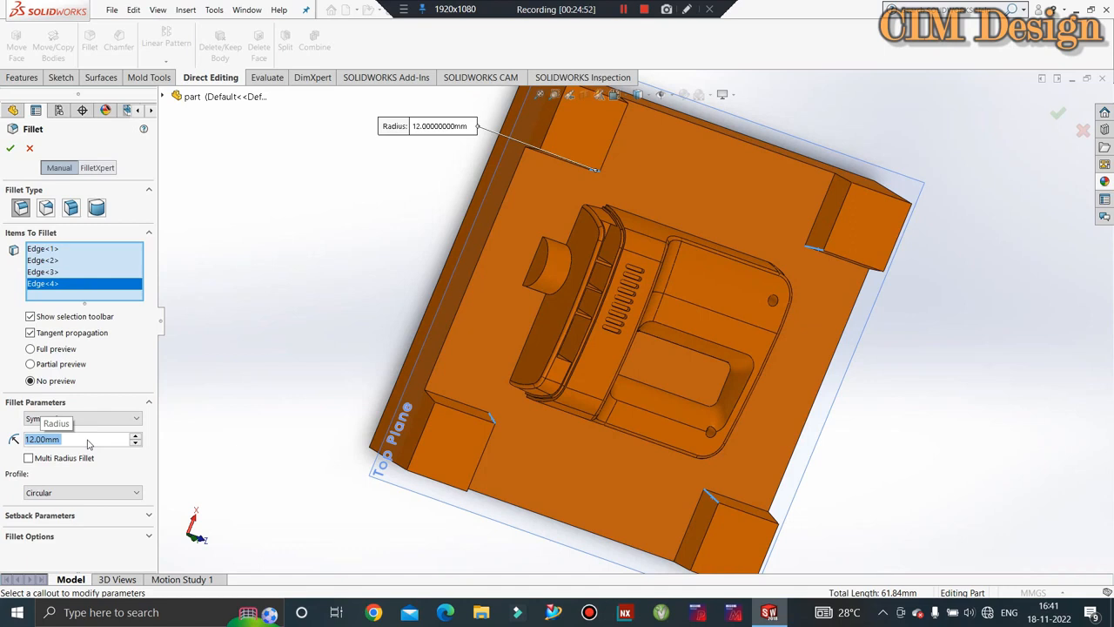
text(15)
key(Return)
click(10, 148)
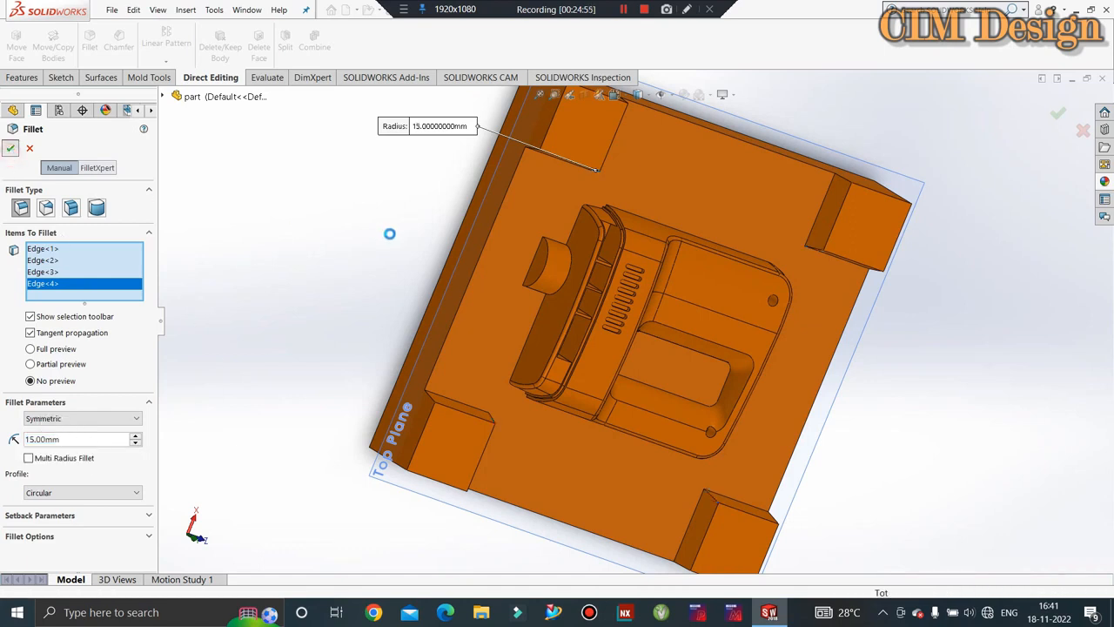
click(344, 244)
- Show the Combine24 cavity block and hide the orange core block
middle_drag(362, 292, 343, 131)
scroll(30, 248, up, 8)
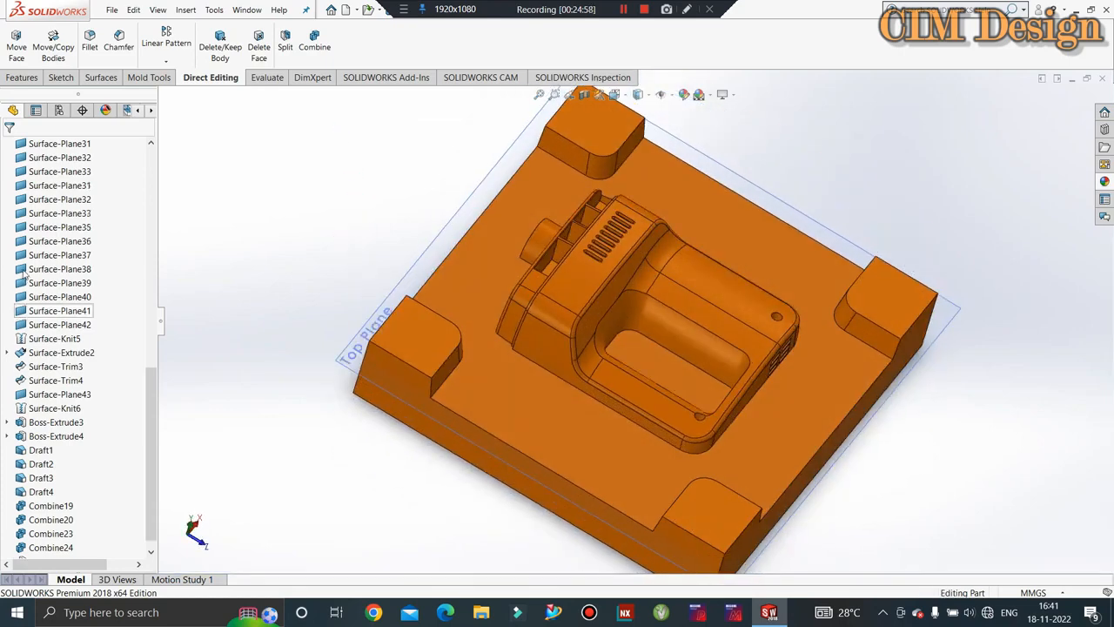
scroll(31, 249, up, 4)
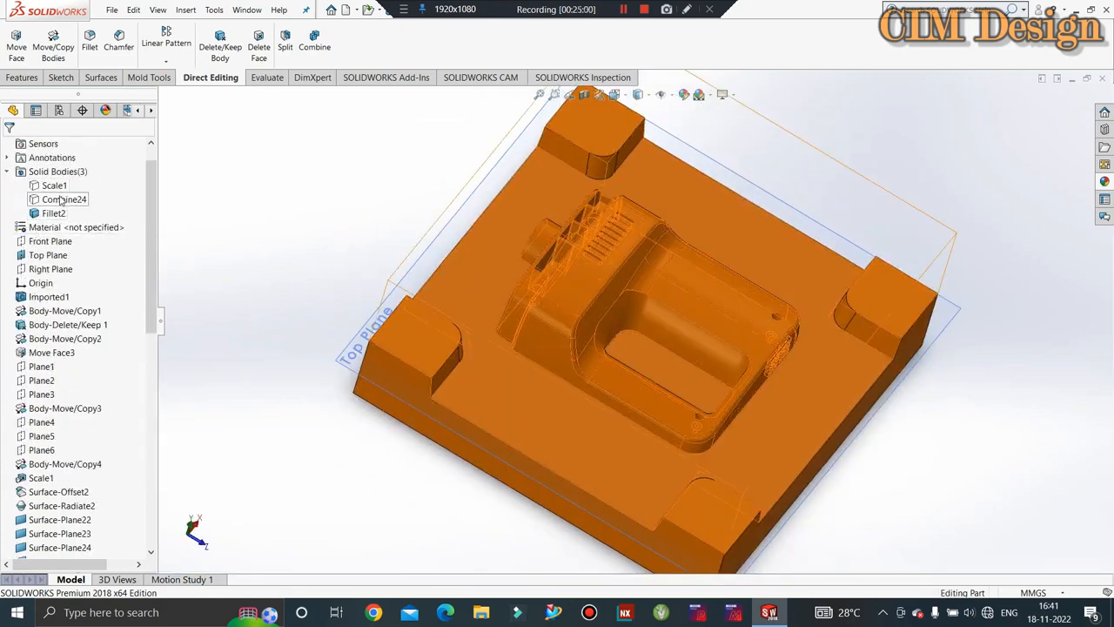
click(61, 200)
click(71, 179)
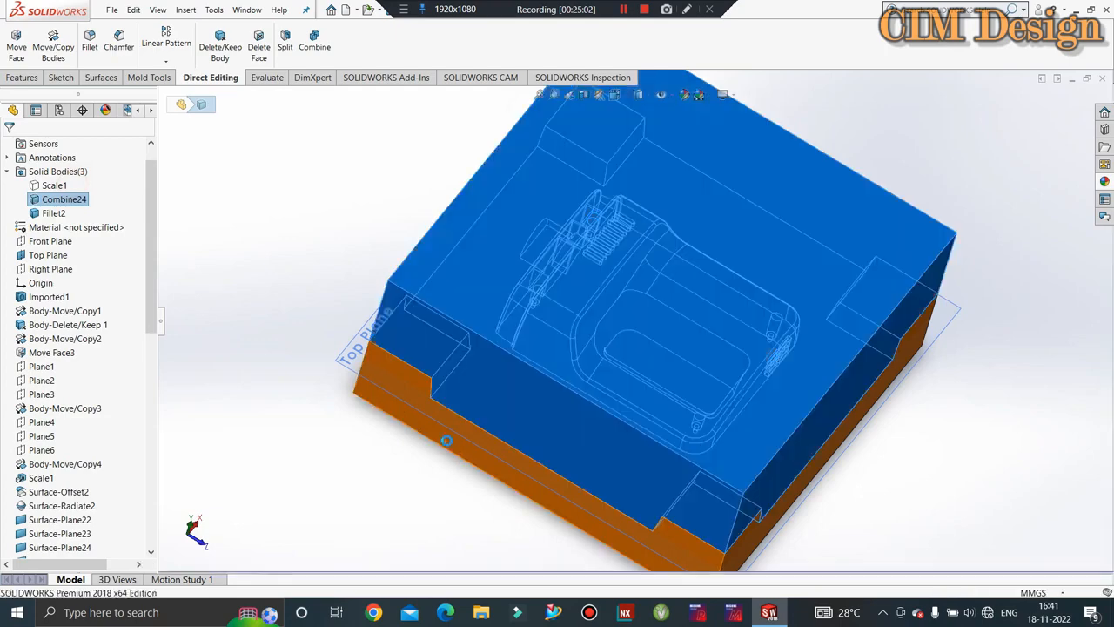
middle_drag(428, 340, 430, 273)
right_click(418, 378)
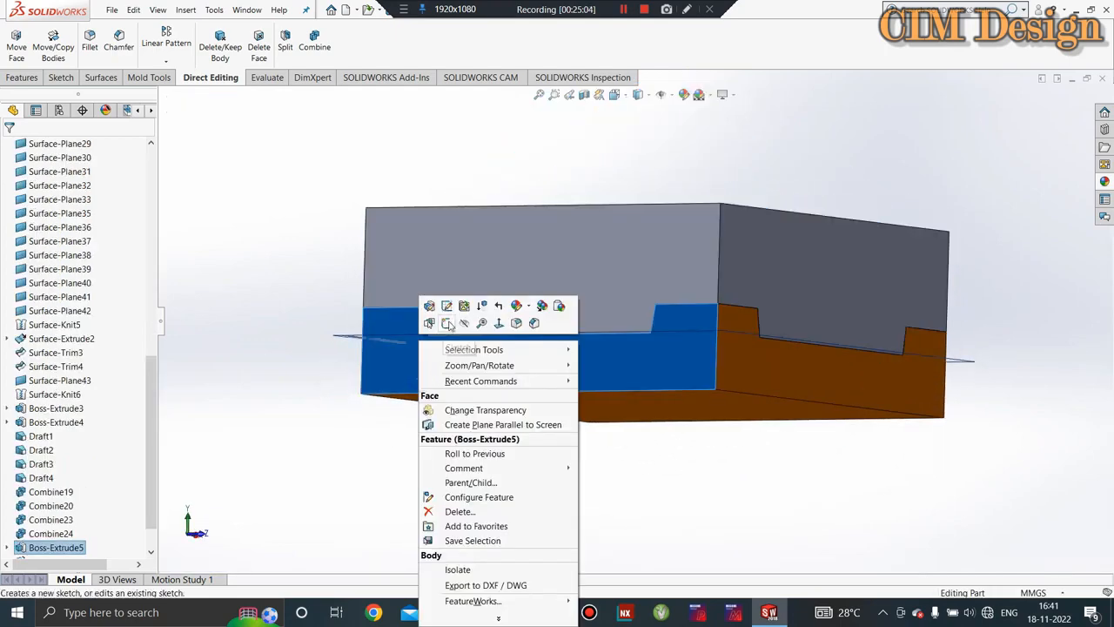
click(460, 326)
- Fillet the inner vertical edges of the cavity block's four corner pockets with a 13 mm radius
middle_drag(477, 351, 318, 105)
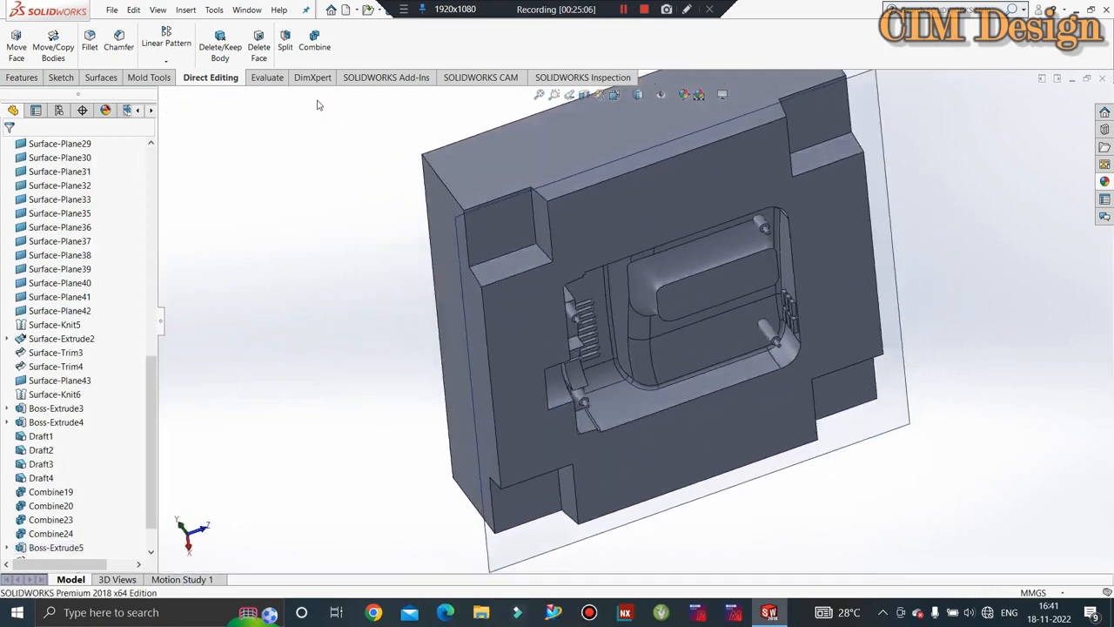
click(90, 41)
click(547, 254)
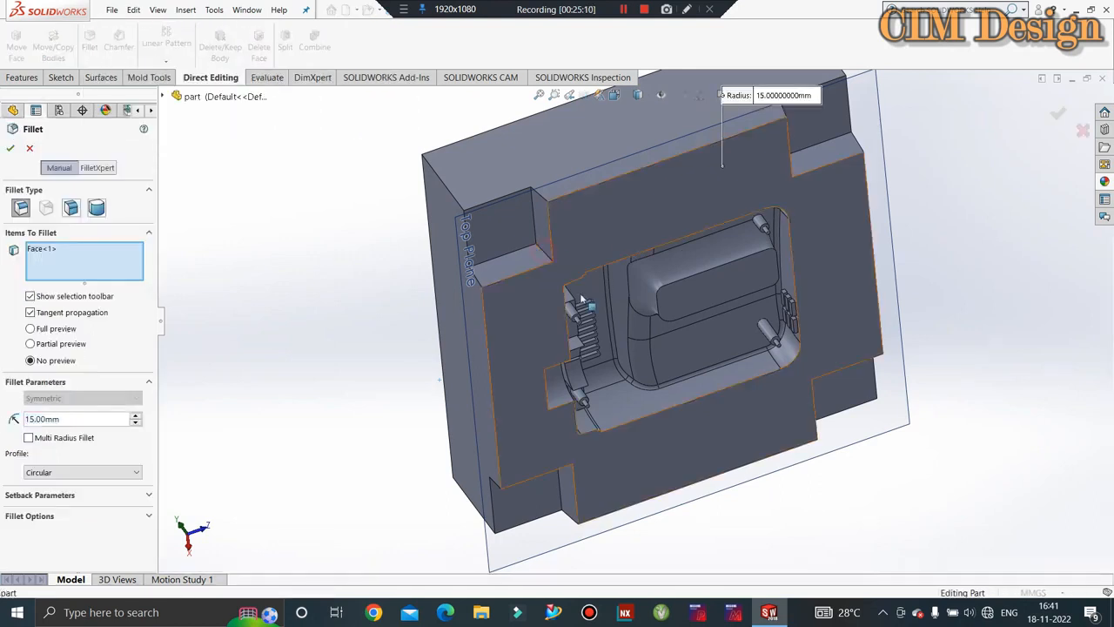
middle_drag(548, 256, 554, 271)
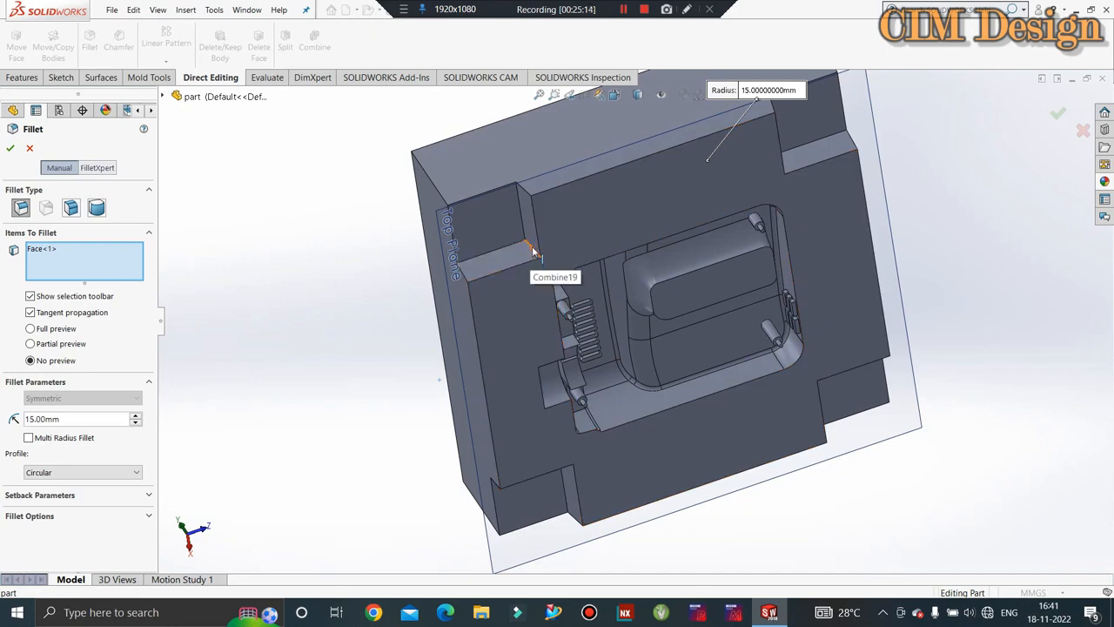
right_click(39, 249)
click(74, 258)
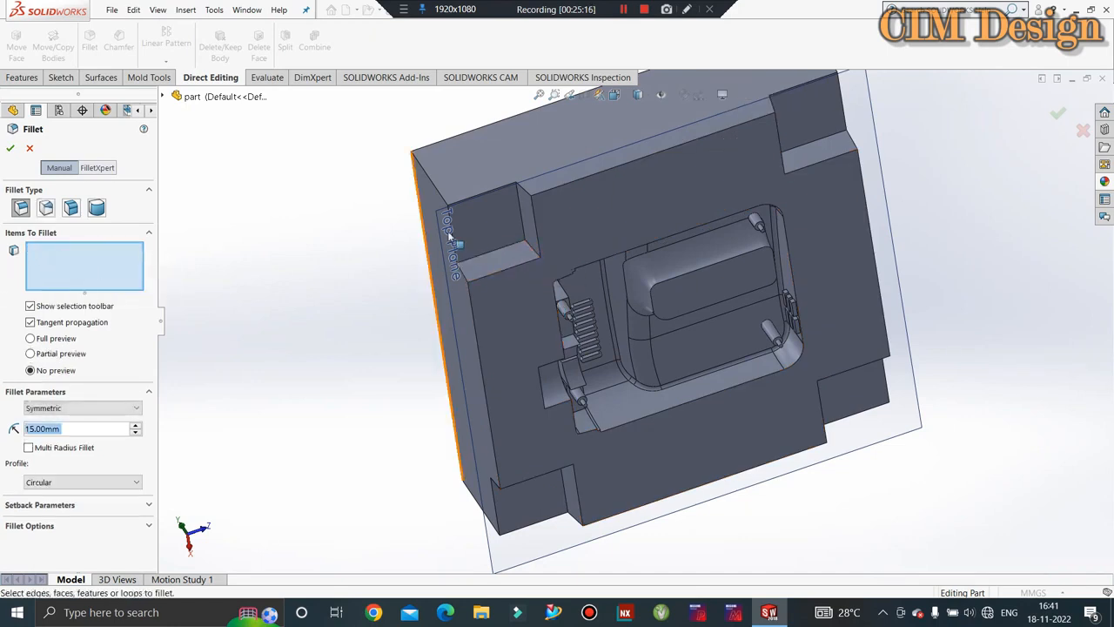
middle_drag(609, 241, 562, 514)
click(737, 180)
click(834, 315)
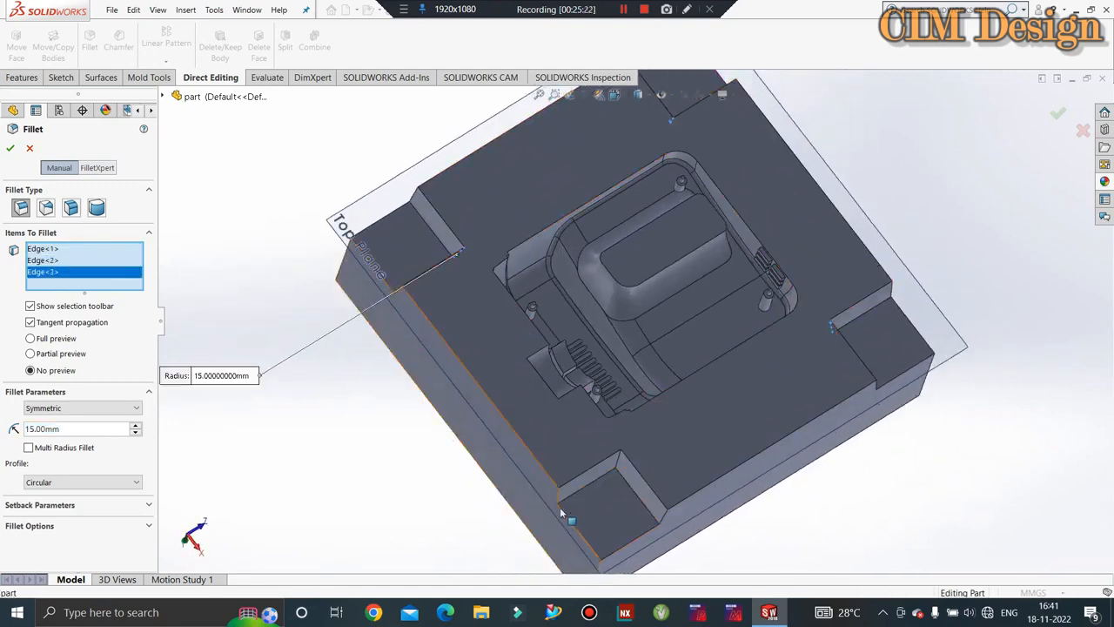
click(614, 458)
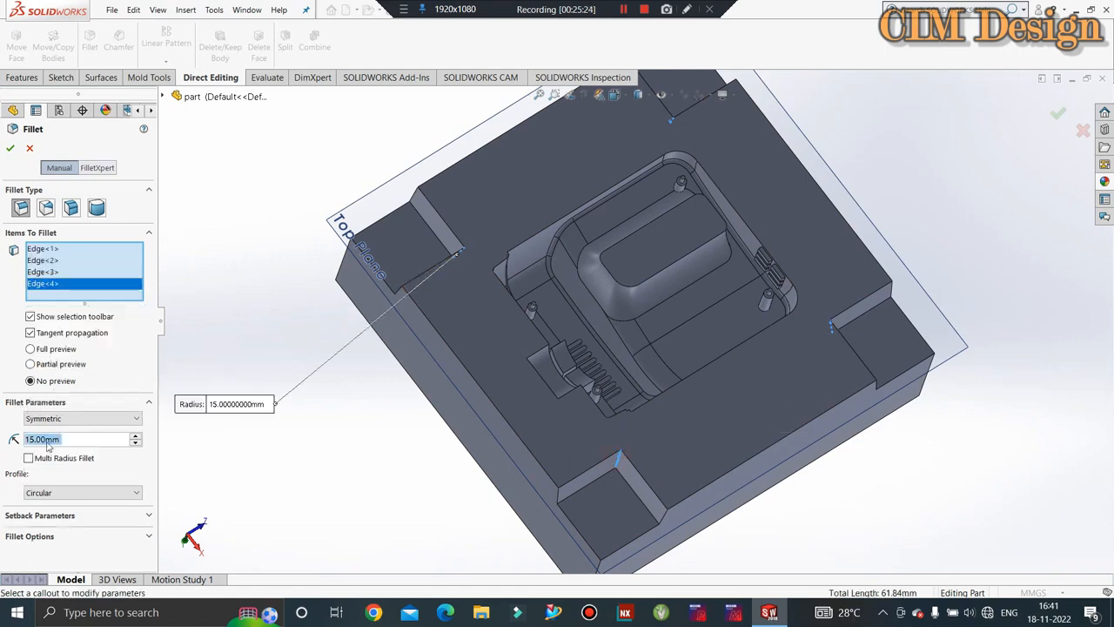
text(13)
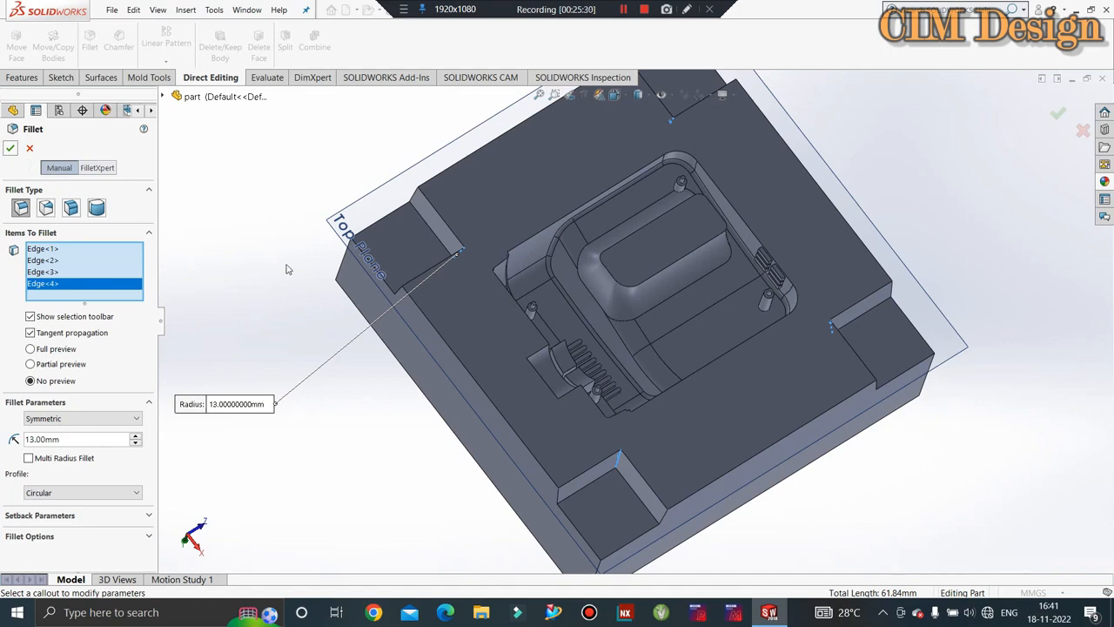
- Apply the 13 mm fillet to the cavity block's corner pockets and show the Fillet2 core body
click(9, 148)
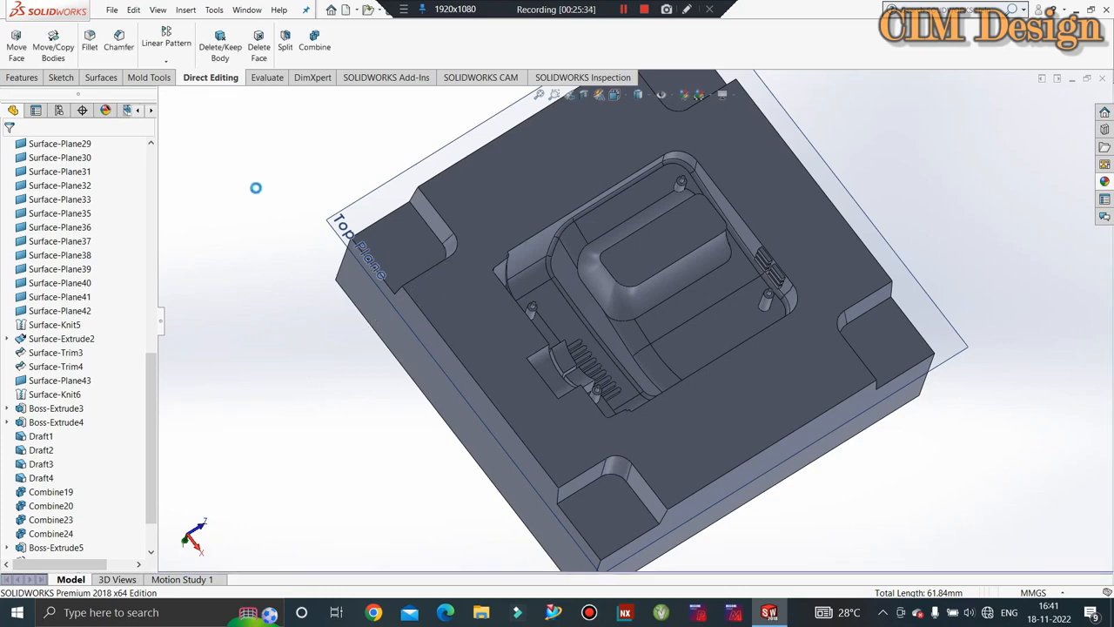
middle_drag(256, 188, 315, 549)
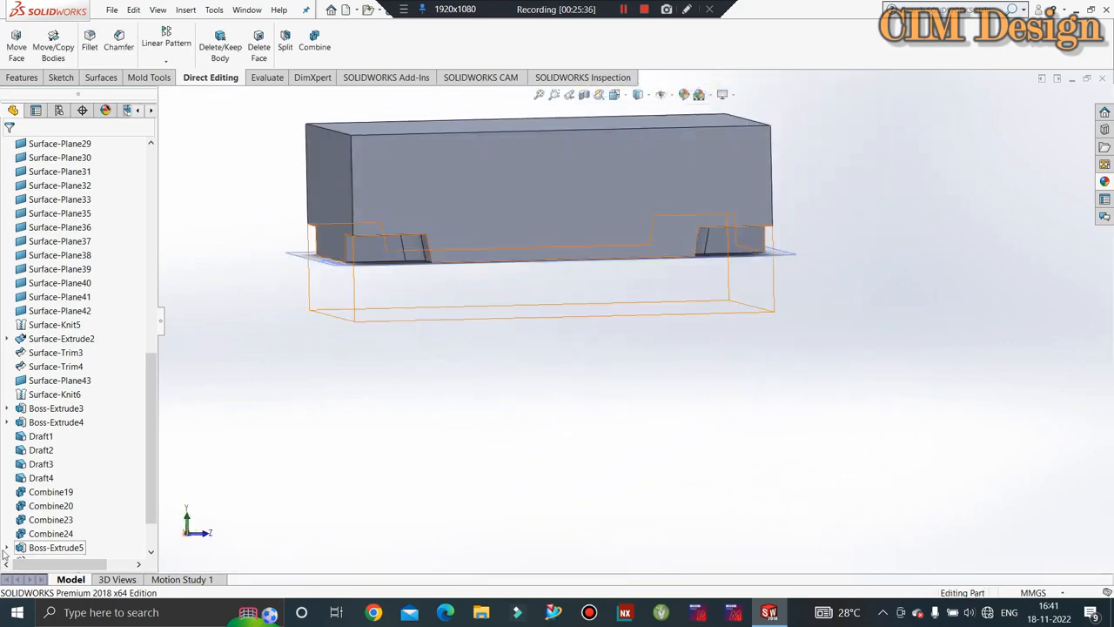
scroll(77, 299, up, 10)
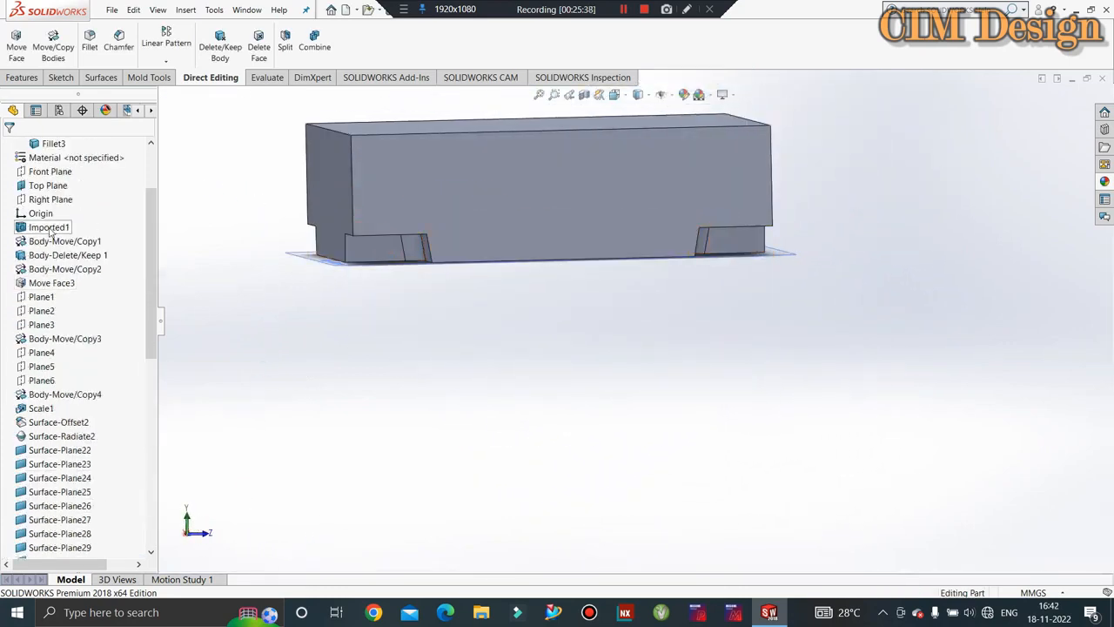
scroll(55, 279, up, 3)
right_click(62, 224)
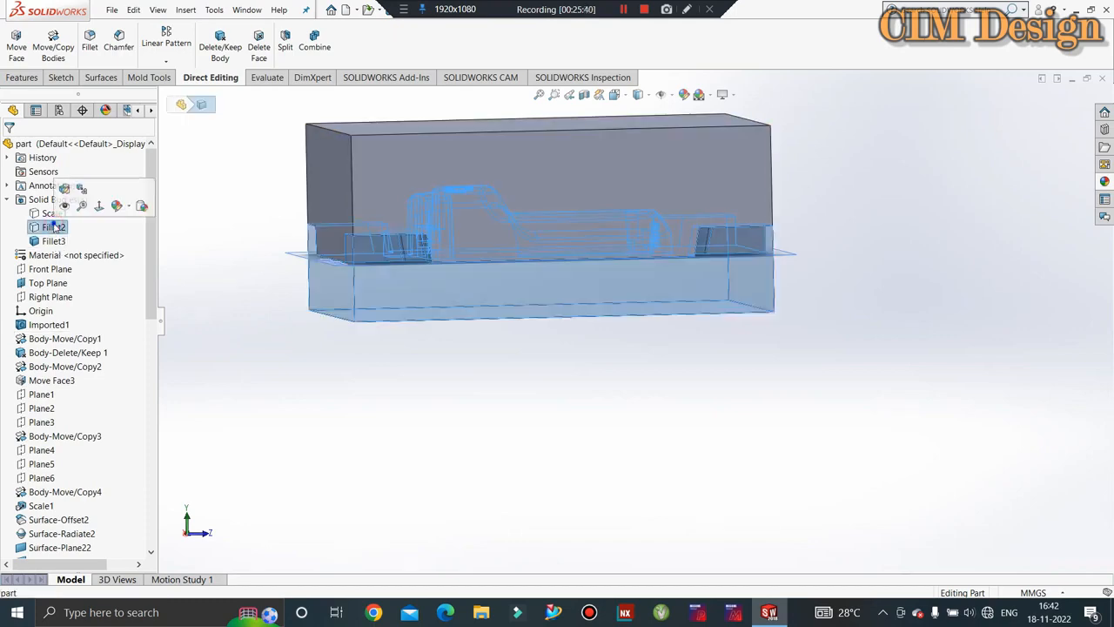
click(63, 205)
- Make the grey cavity block's top face transparent and inspect how the filleted corner locks fit between the two blocks
middle_drag(331, 105, 346, 147)
right_click(346, 146)
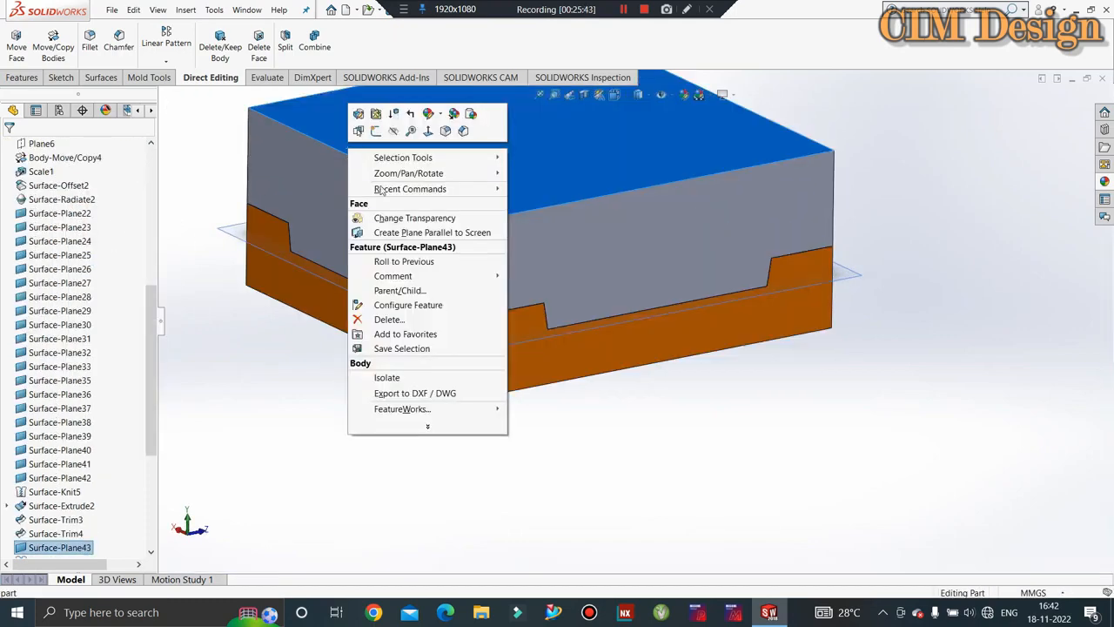
click(414, 219)
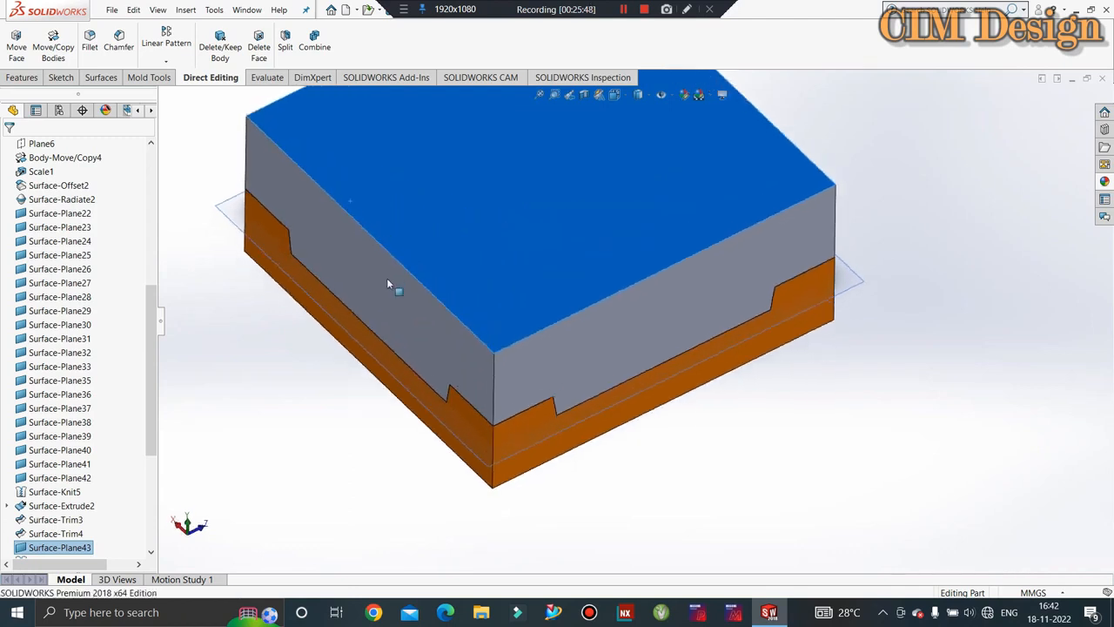
right_click(394, 214)
click(288, 266)
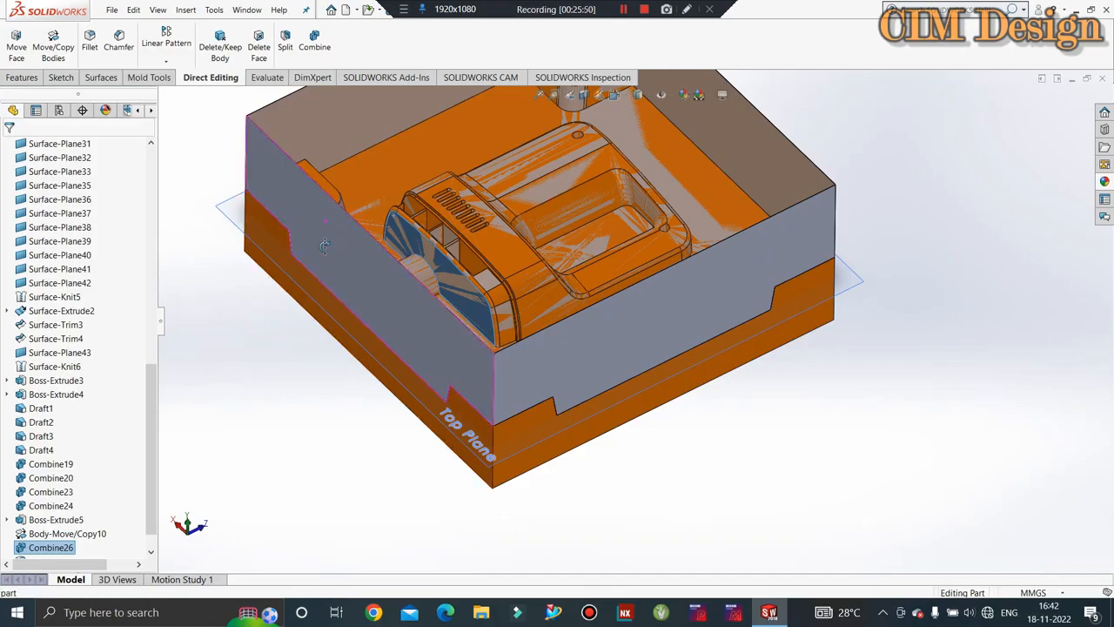
scroll(324, 246, down, 10)
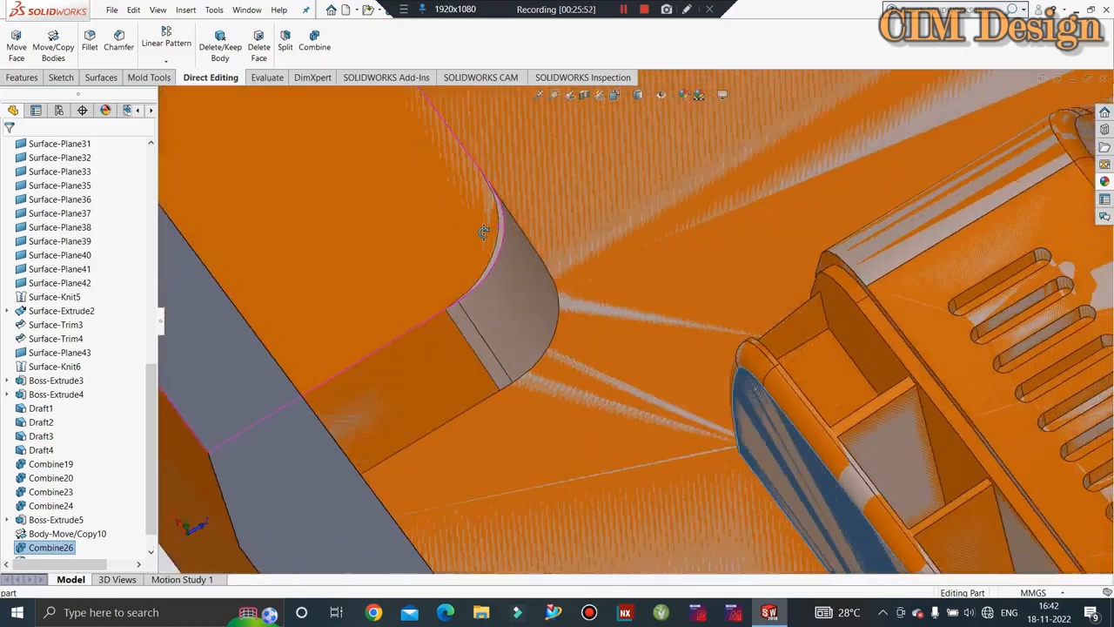
middle_drag(484, 231, 443, 264)
key(Escape)
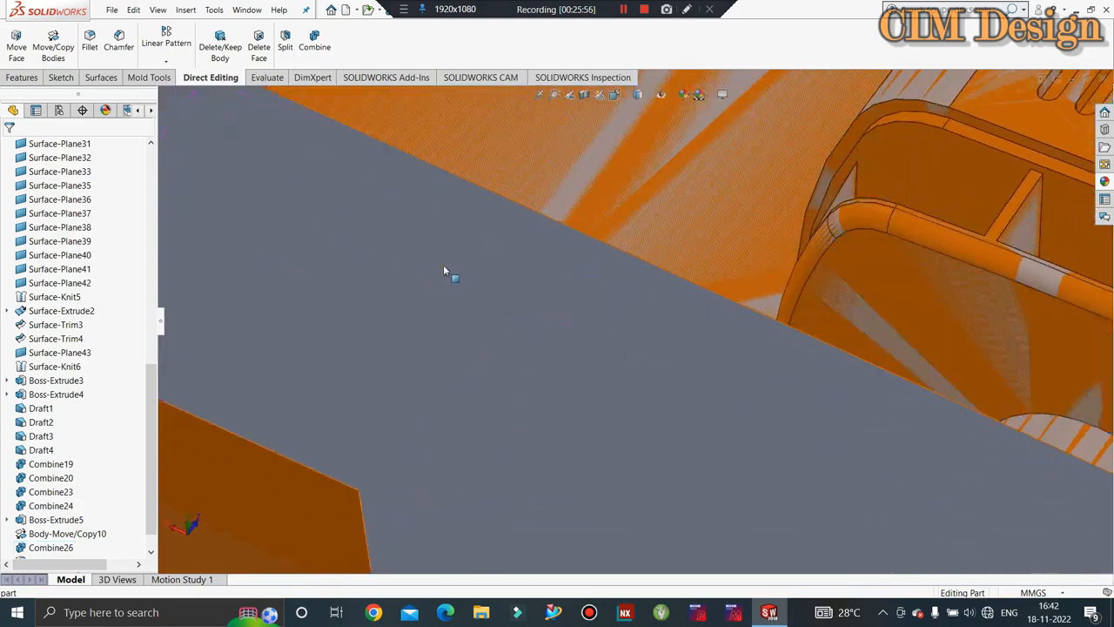
scroll(443, 271, up, 10)
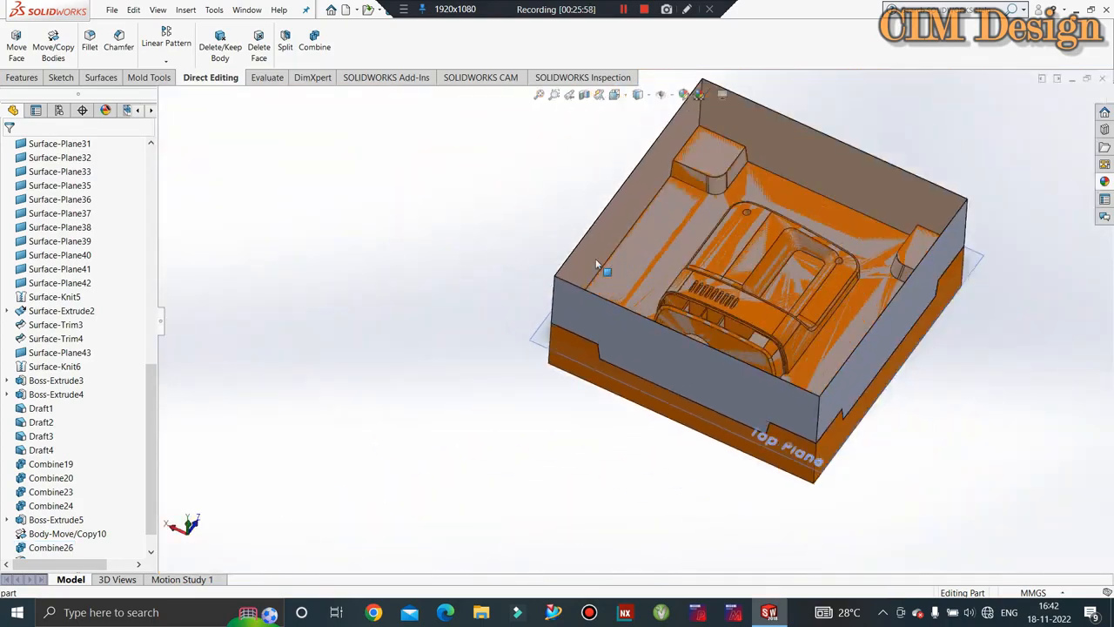
middle_drag(615, 229, 905, 280)
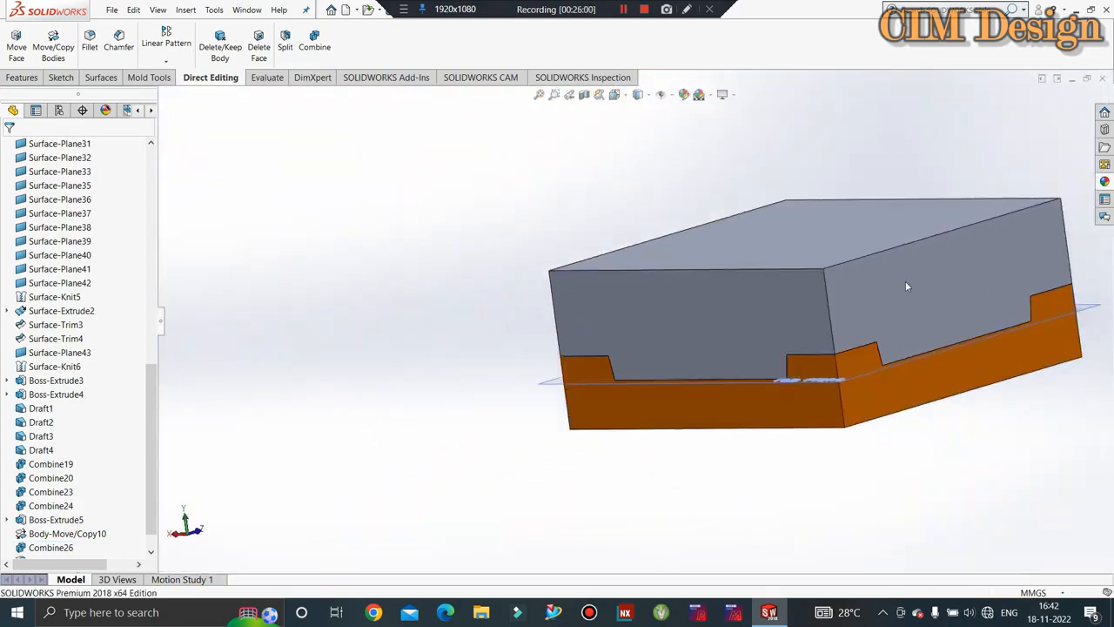
- Hide the grey cavity block and the Top Plane, with the core block in isometric view
click(888, 278)
right_click(887, 278)
click(936, 267)
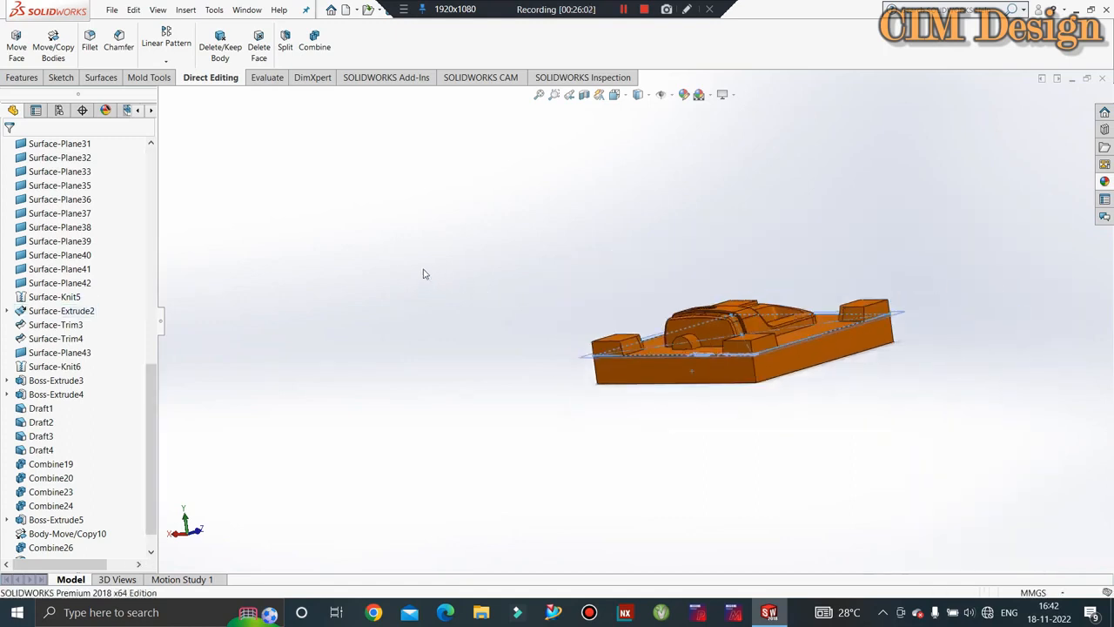
key(ctrl+7)
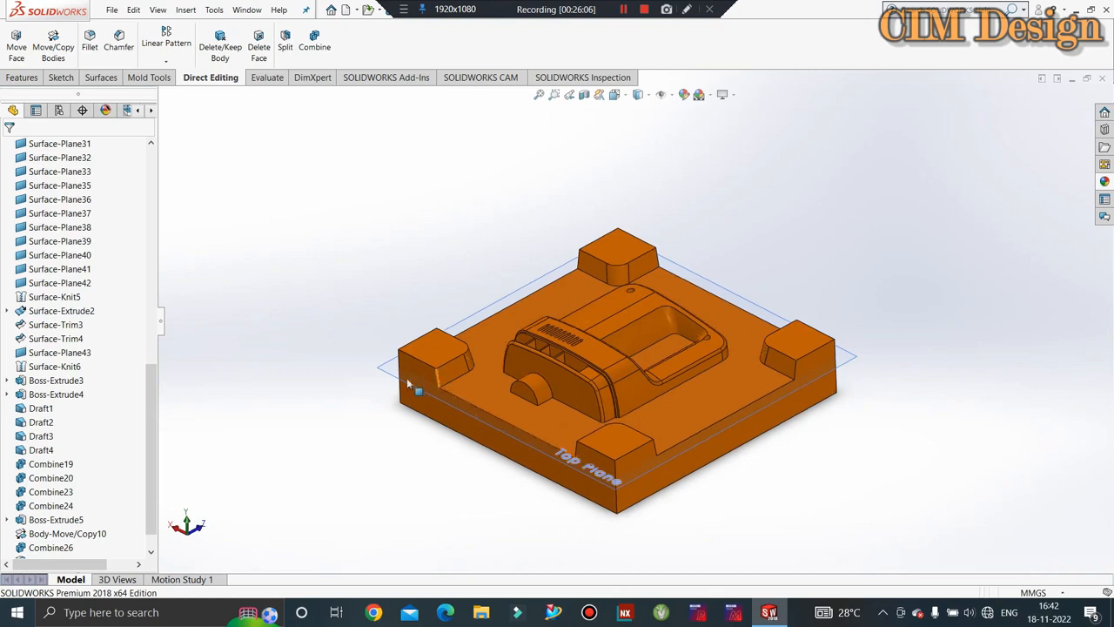
right_click(387, 364)
click(436, 345)
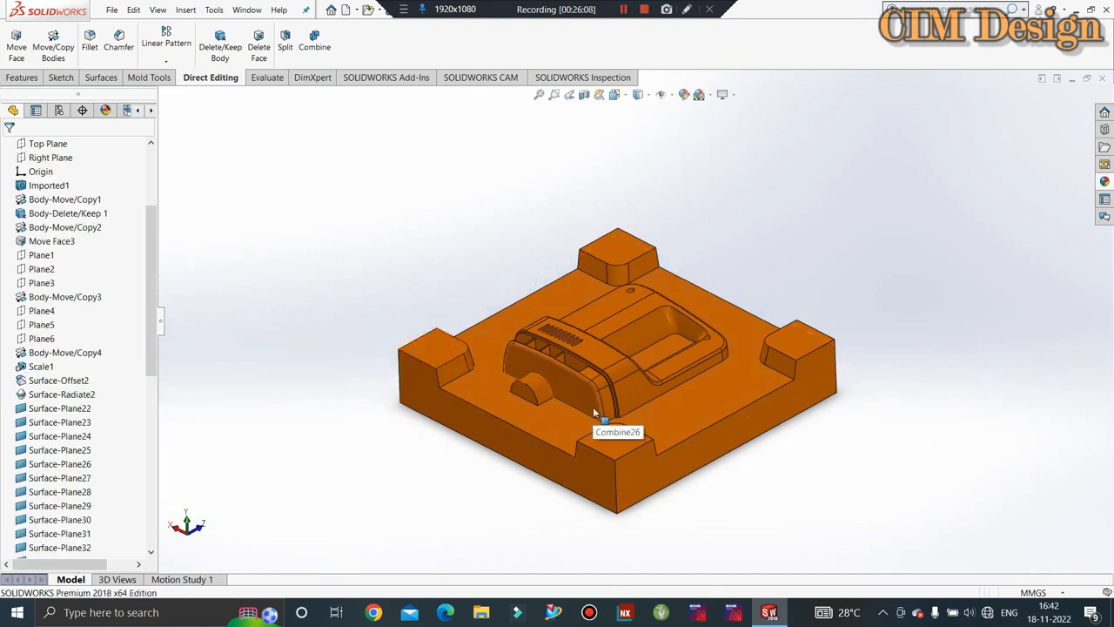
- Change the appearance of the whole core body to a pink-purple colour from the standard swatches
middle_drag(592, 407, 284, 324)
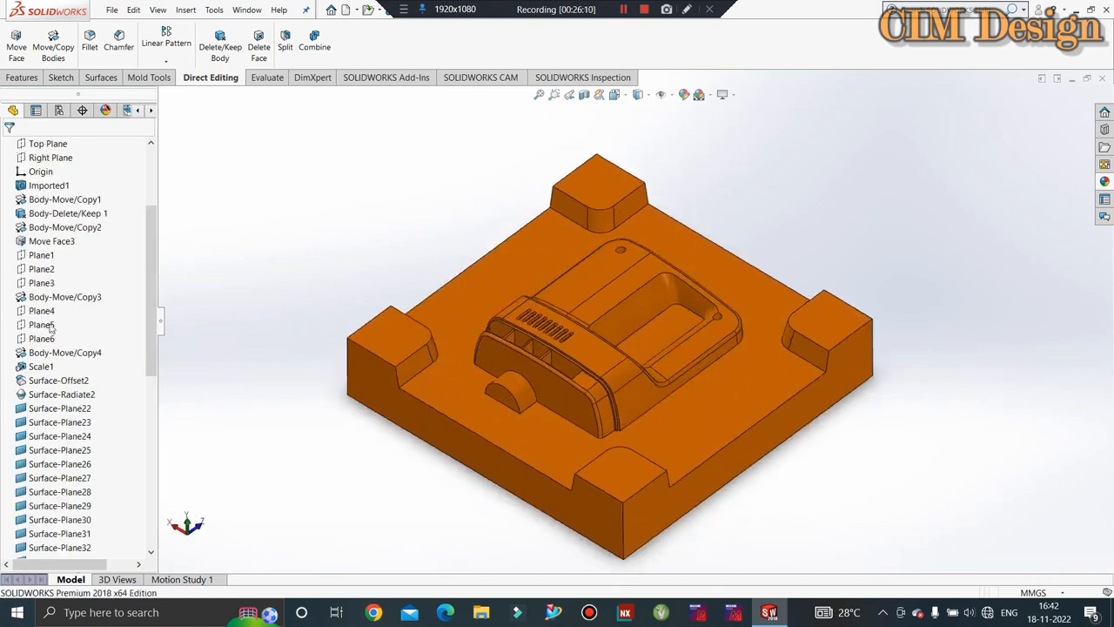
right_click(493, 296)
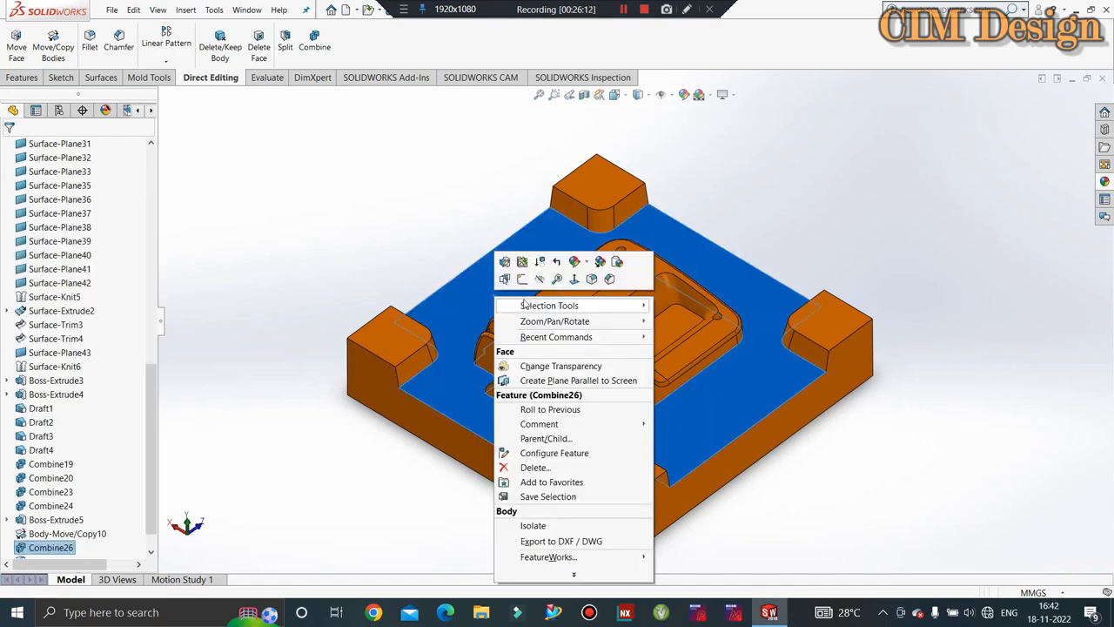
click(575, 261)
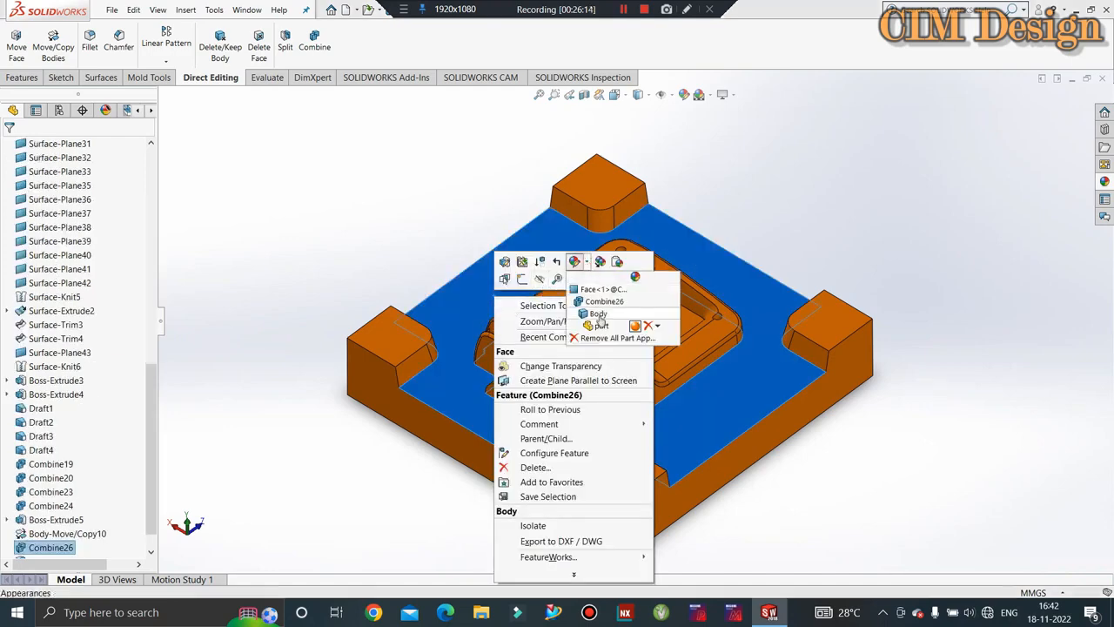
click(600, 323)
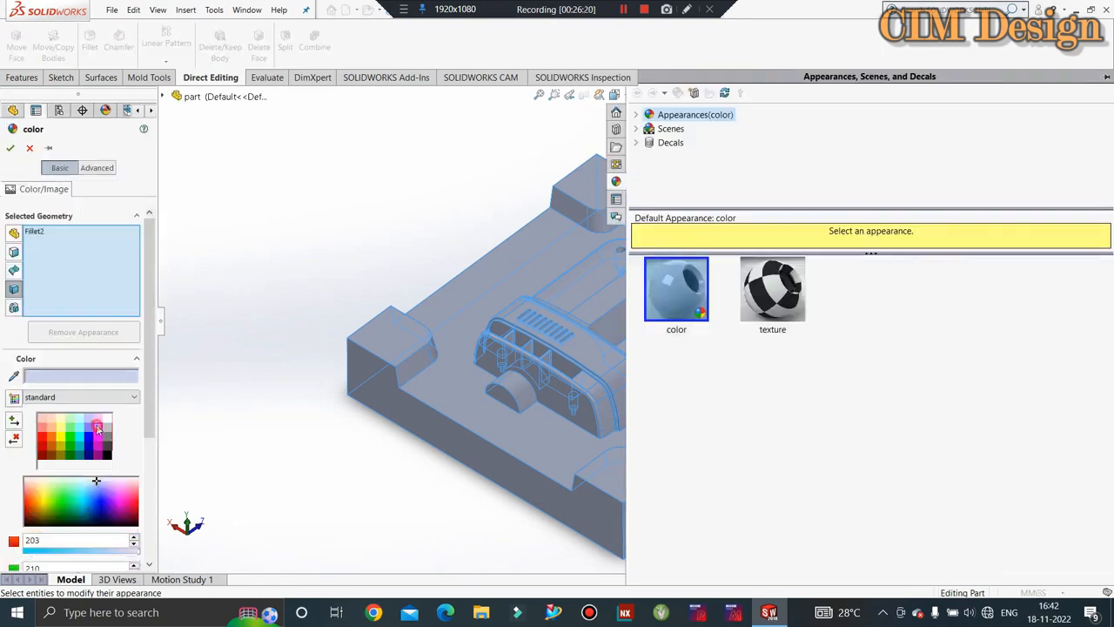
click(96, 427)
click(11, 148)
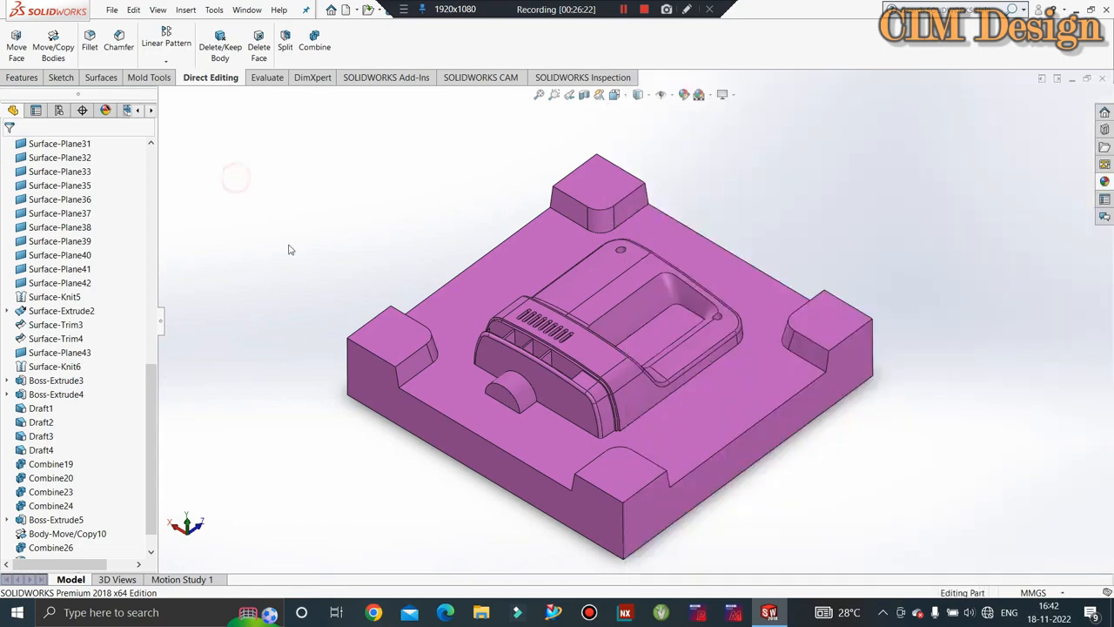
- Show the Scale1 part body together with the core block
scroll(7, 264, up, 10)
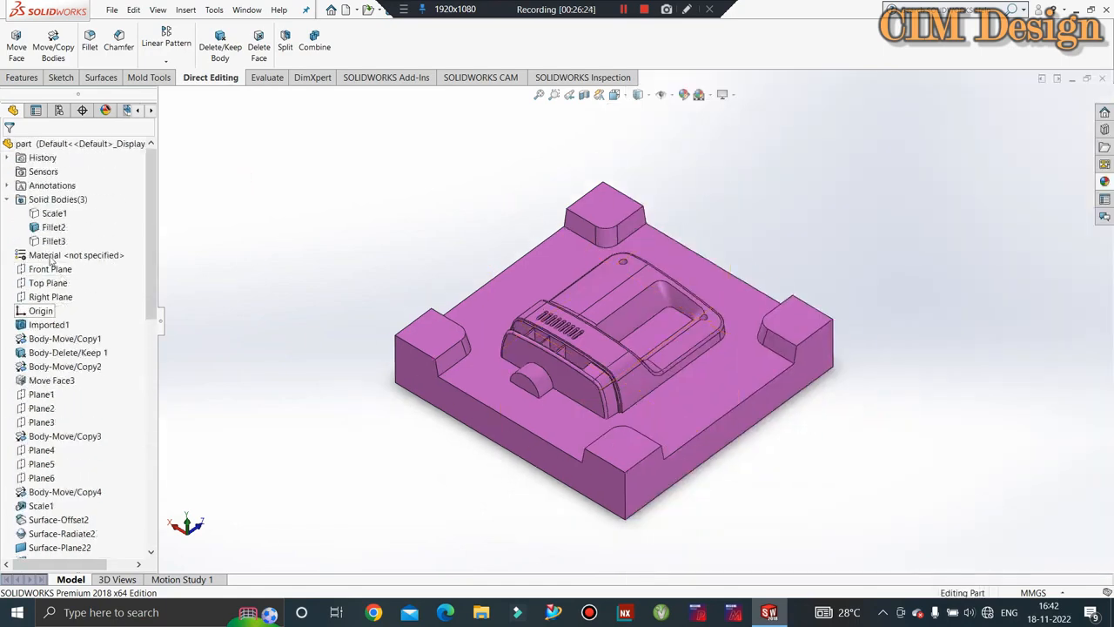
right_click(54, 213)
click(262, 235)
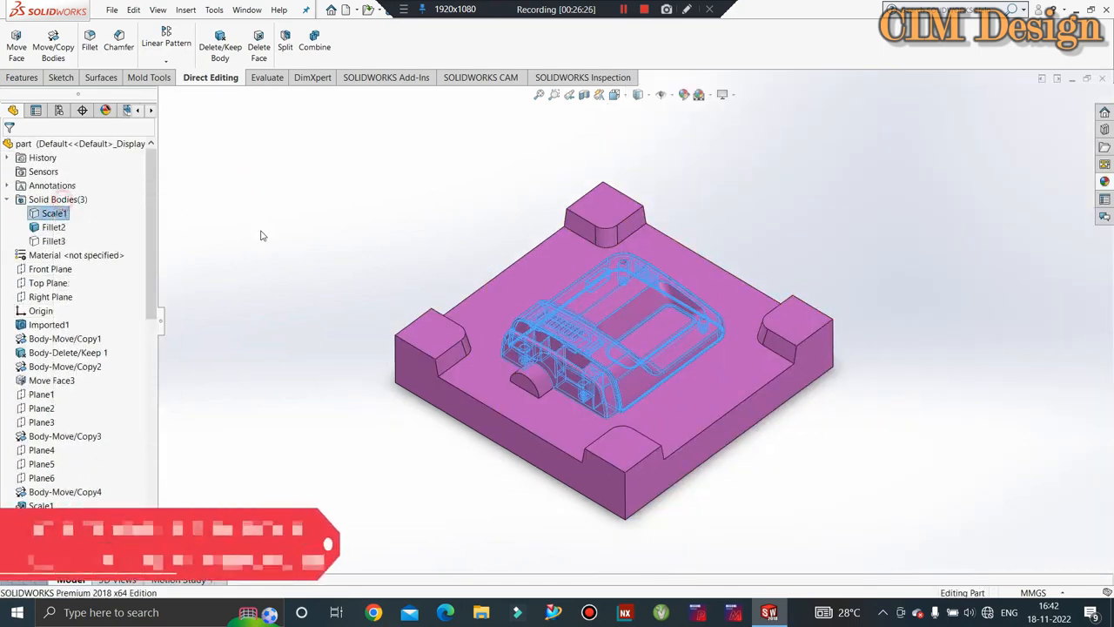
click(345, 219)
- Examine how the part sits on the core block, including its holes, side grille openings and outer edges
scroll(551, 372, down, 4)
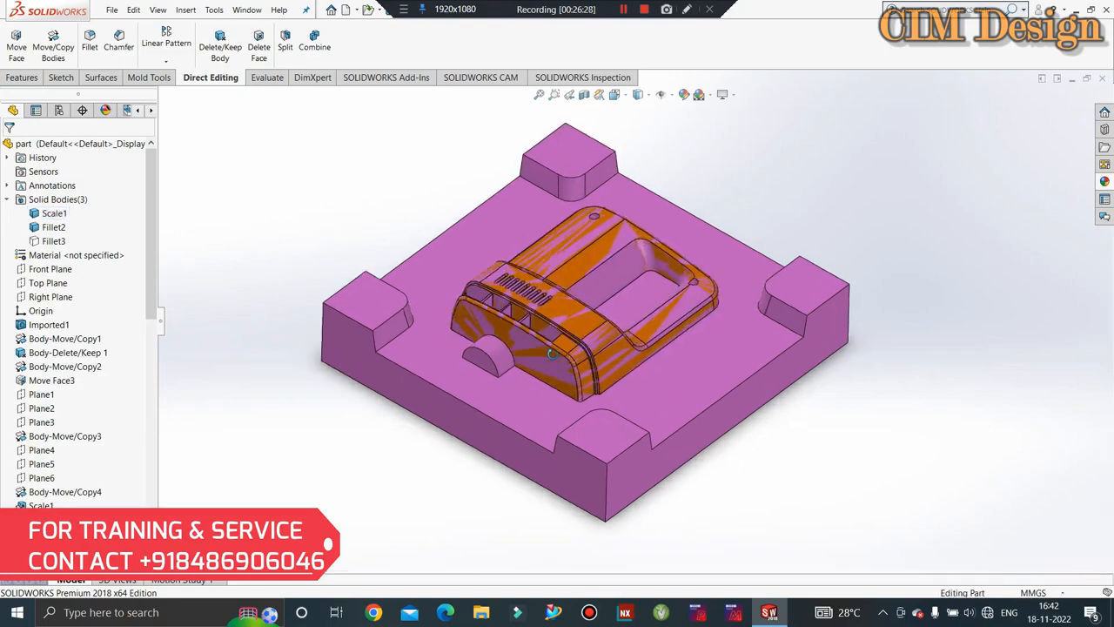
middle_drag(551, 353, 613, 340)
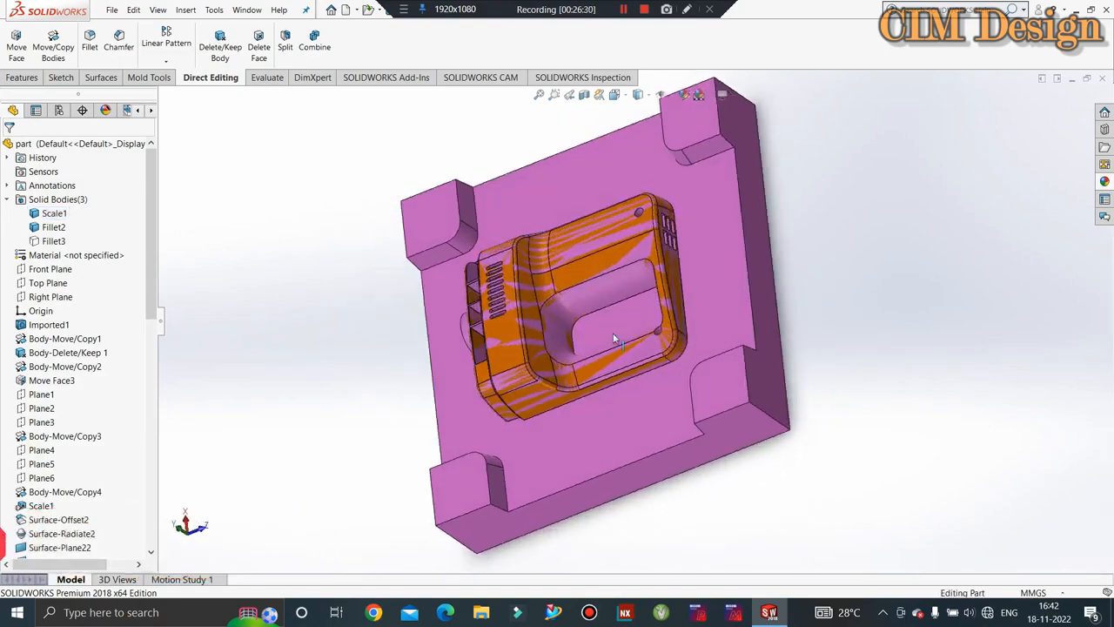
scroll(641, 234, down, 3)
middle_drag(641, 233, 700, 114)
scroll(674, 260, up, 2)
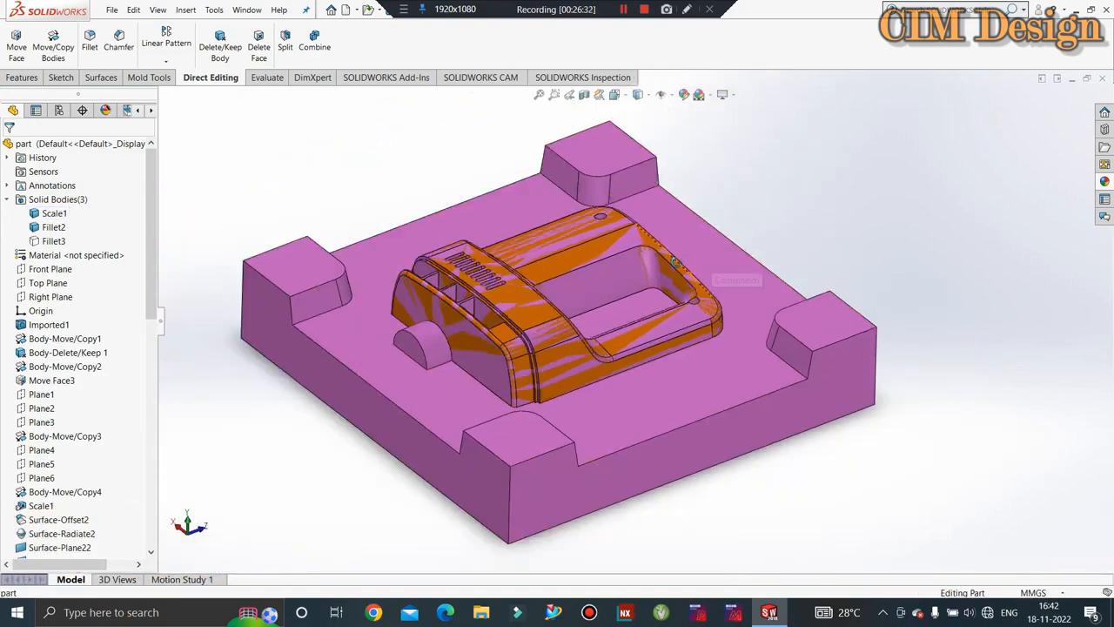
middle_drag(675, 261, 691, 261)
scroll(690, 261, down, 6)
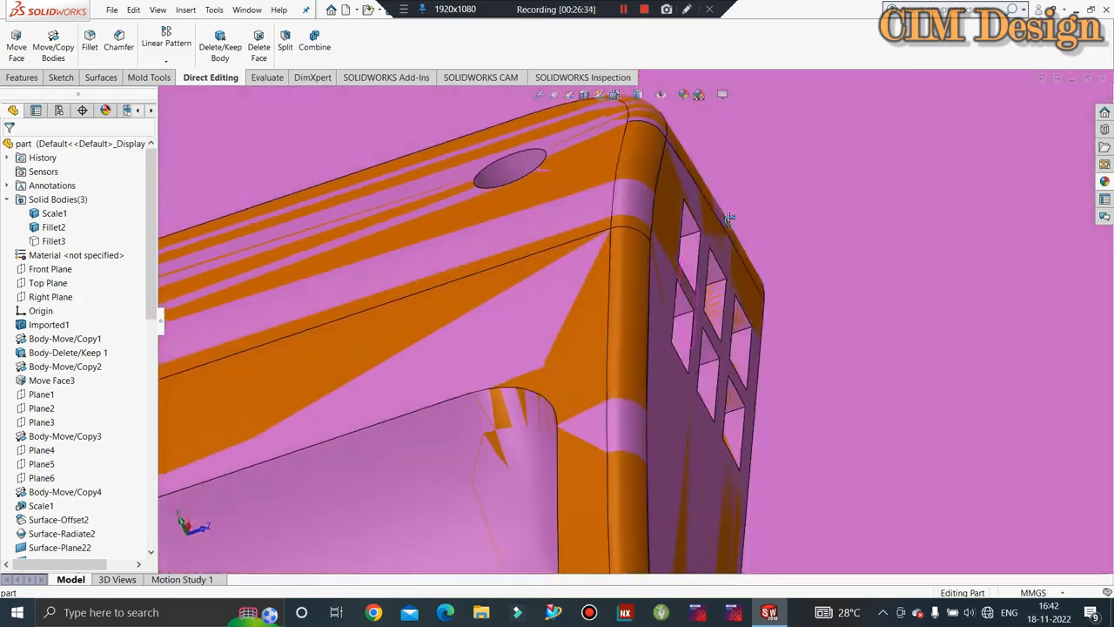
middle_drag(730, 217, 701, 278)
scroll(701, 278, up, 2)
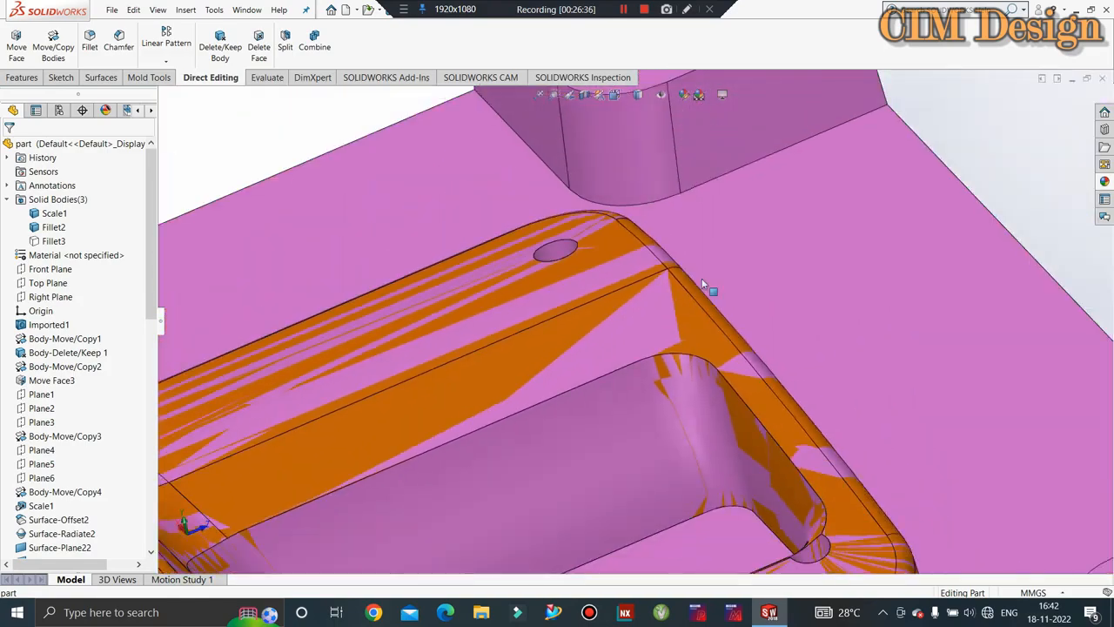
scroll(703, 284, up, 5)
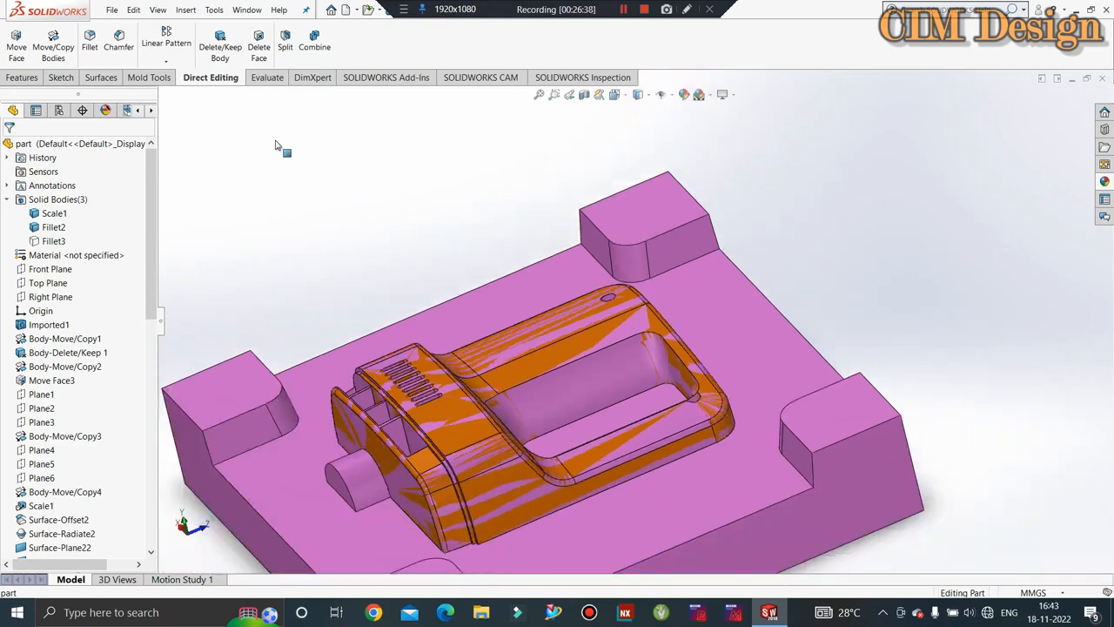
scroll(490, 288, up, 3)
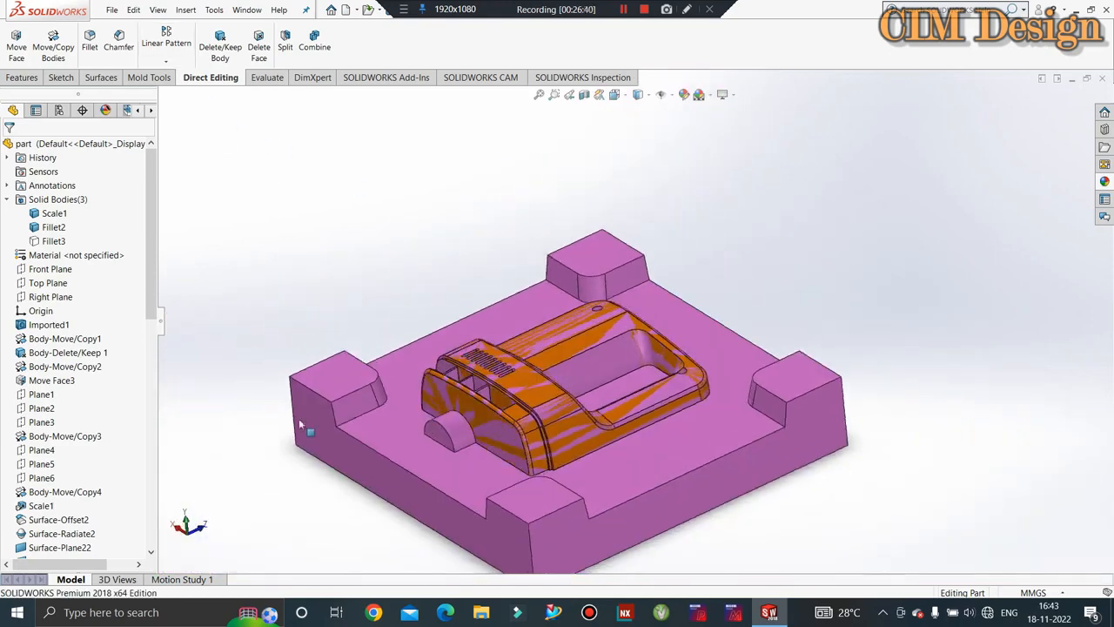
- Hide the pink-purple core block so that only the part body is shown
click(301, 425)
right_click(374, 326)
key(Escape)
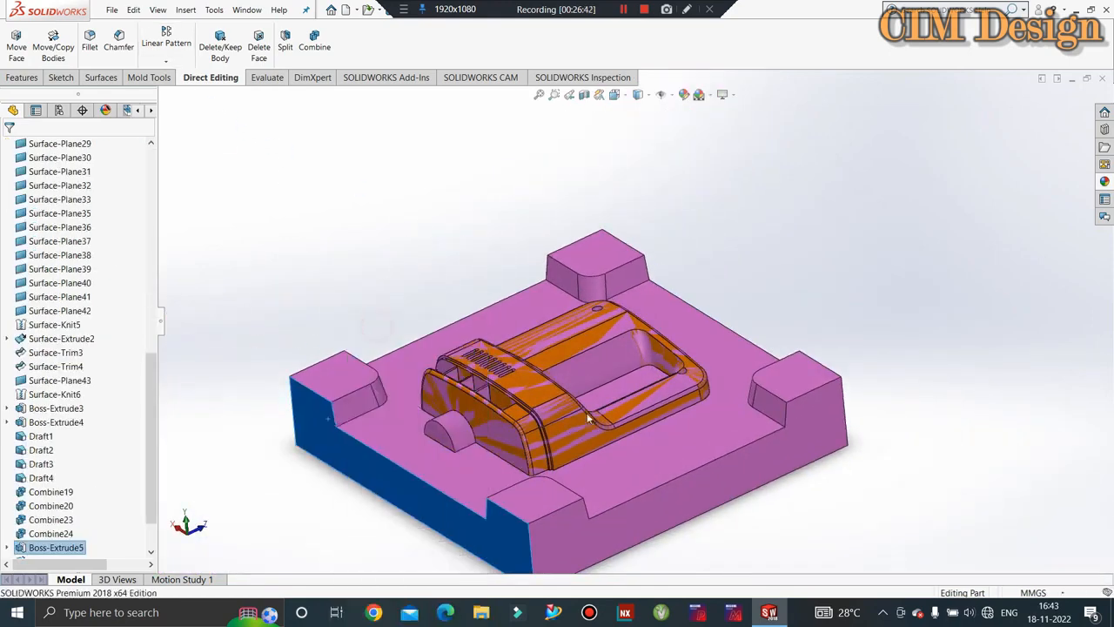
click(367, 266)
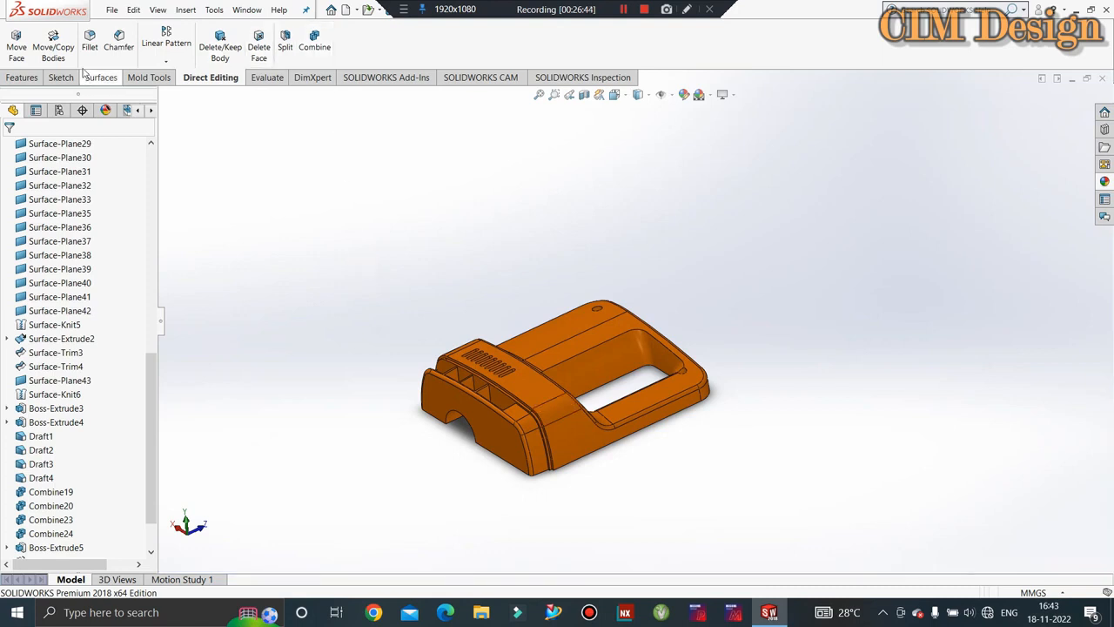
- Make one in-place copy of the Scale1 part body with Move/Copy Body, without any translation or rotation
click(53, 46)
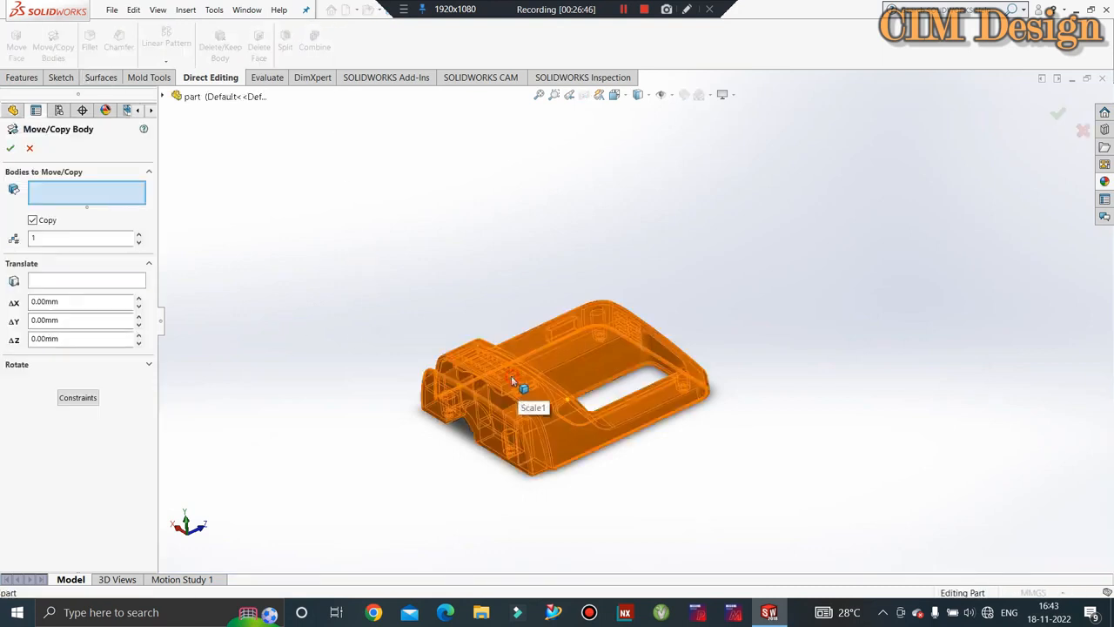
click(511, 376)
key(Return)
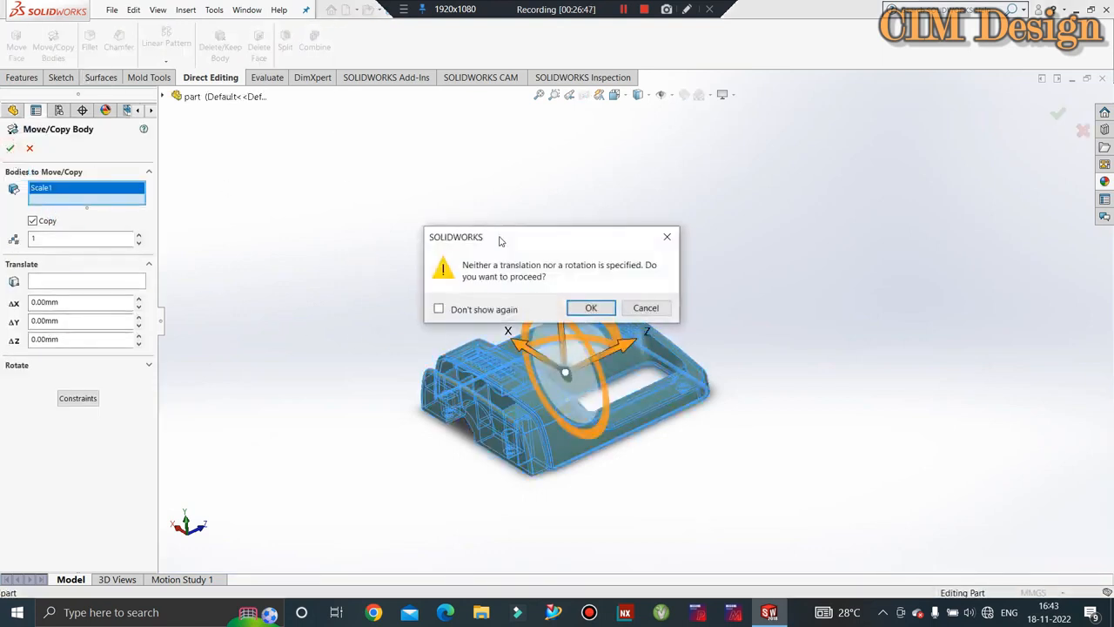
click(614, 308)
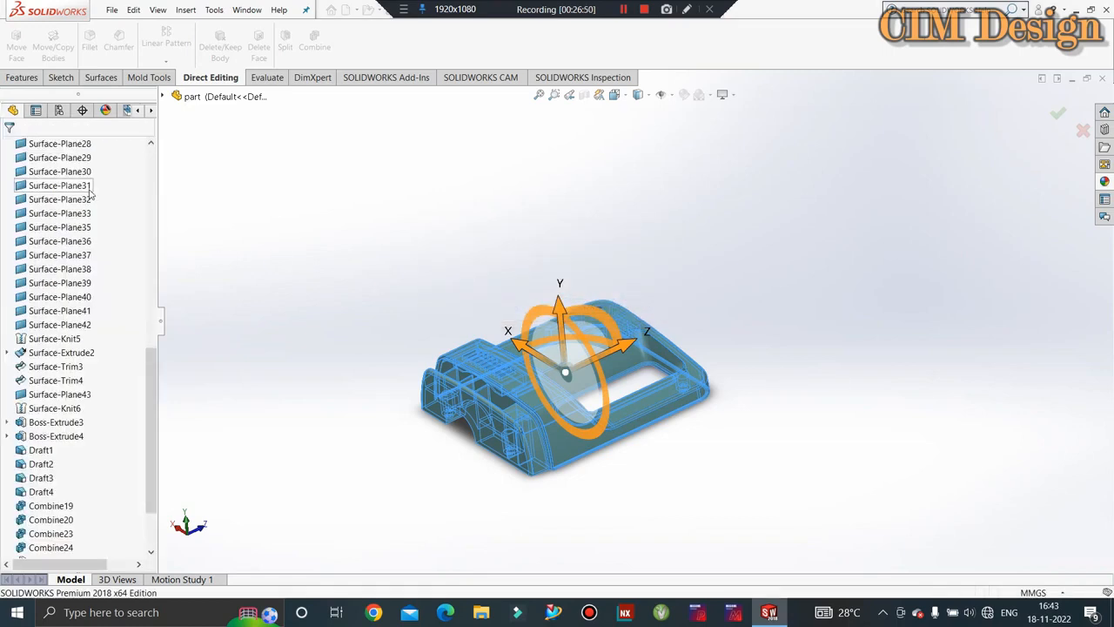
- Show the Fillet2 core block together with the part body and its copy
scroll(64, 186, up, 8)
scroll(105, 261, up, 4)
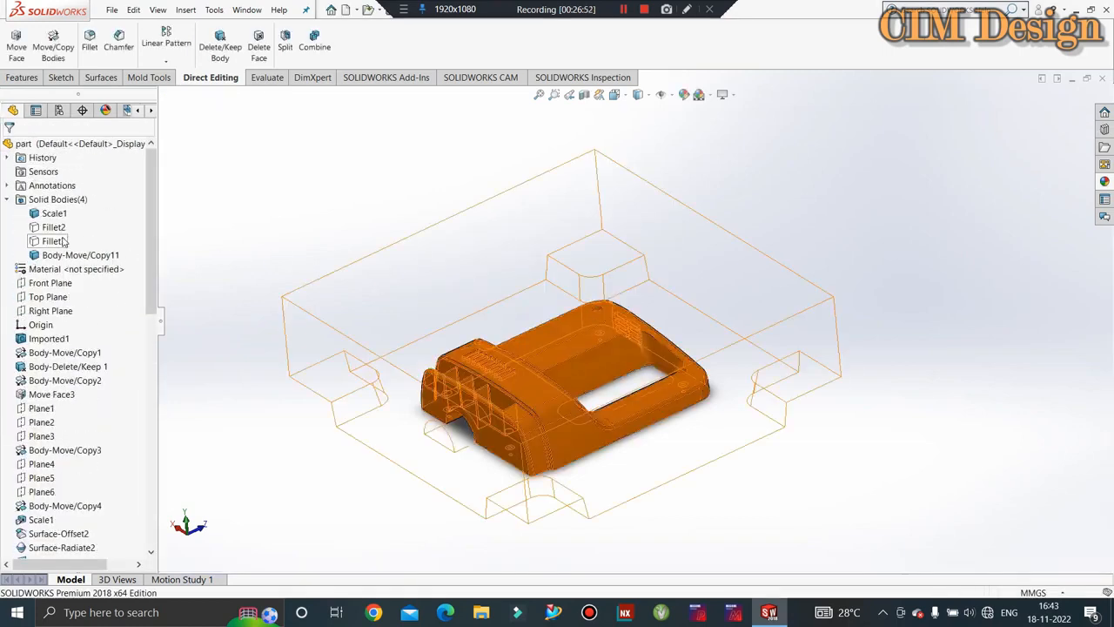
click(54, 241)
right_click(64, 240)
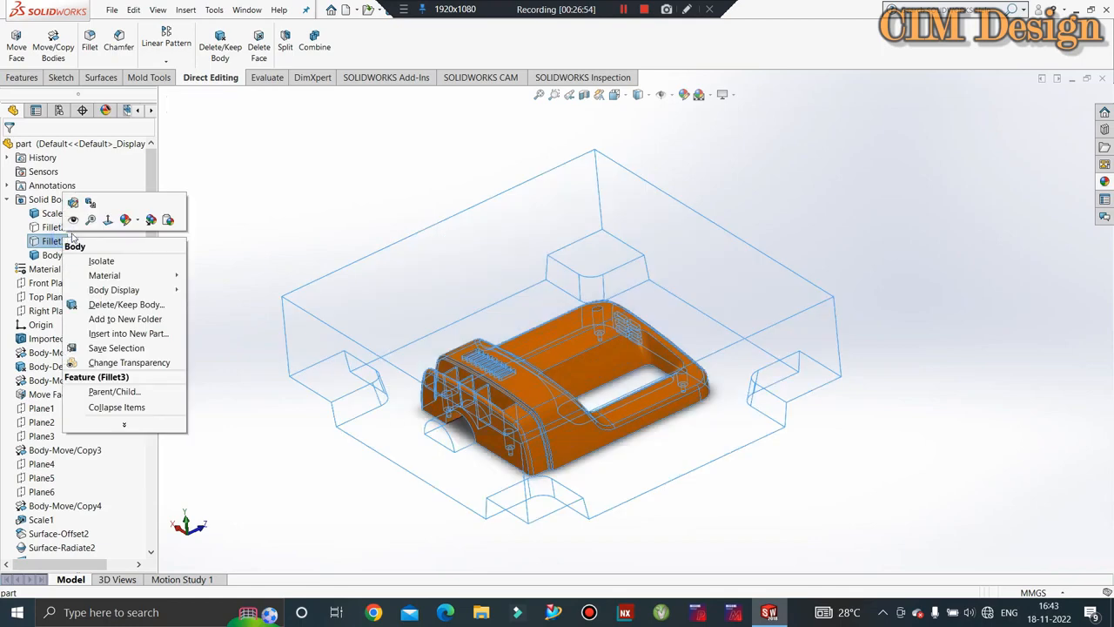
click(287, 150)
click(54, 227)
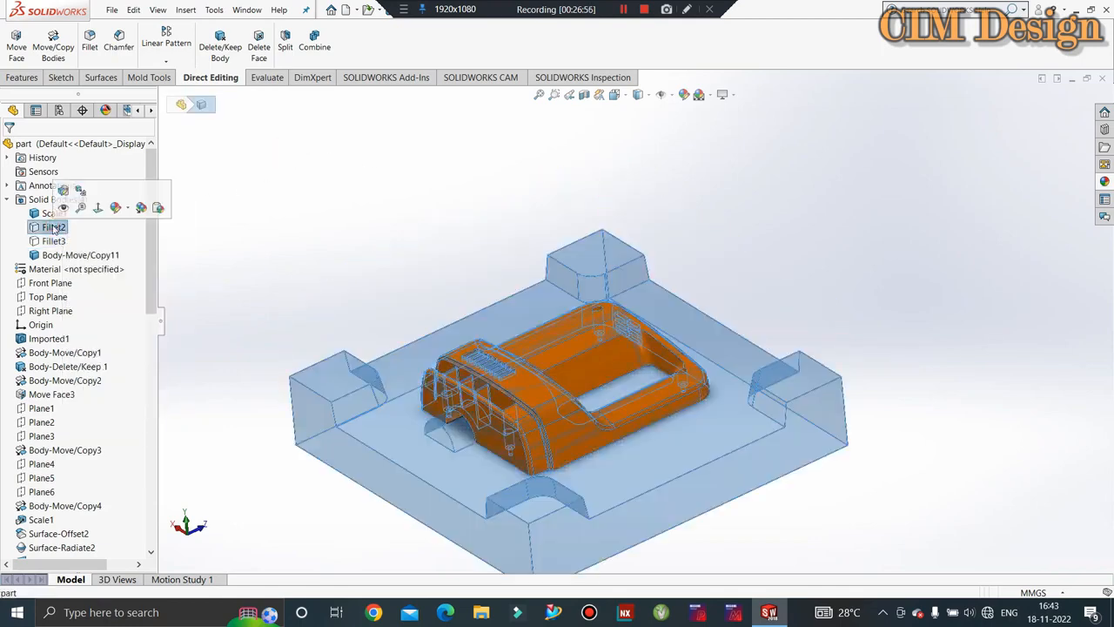
right_click(61, 227)
click(64, 209)
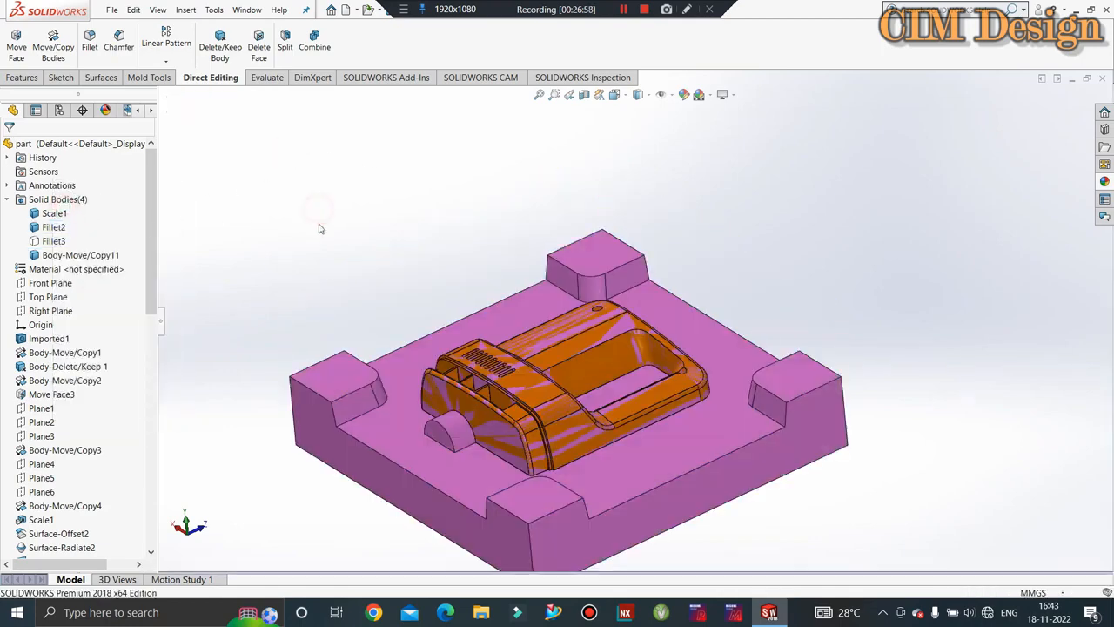
- Subtract the copied part body Body-Move/Copy11 from the Fillet2 core block with Combine
click(313, 49)
click(52, 303)
click(405, 472)
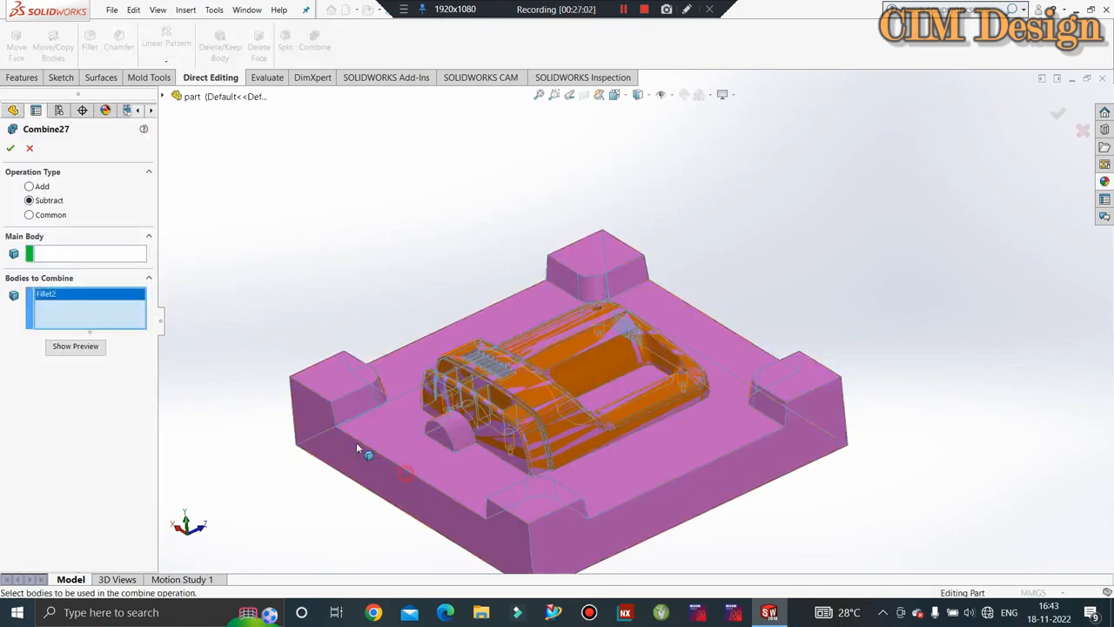
right_click(74, 275)
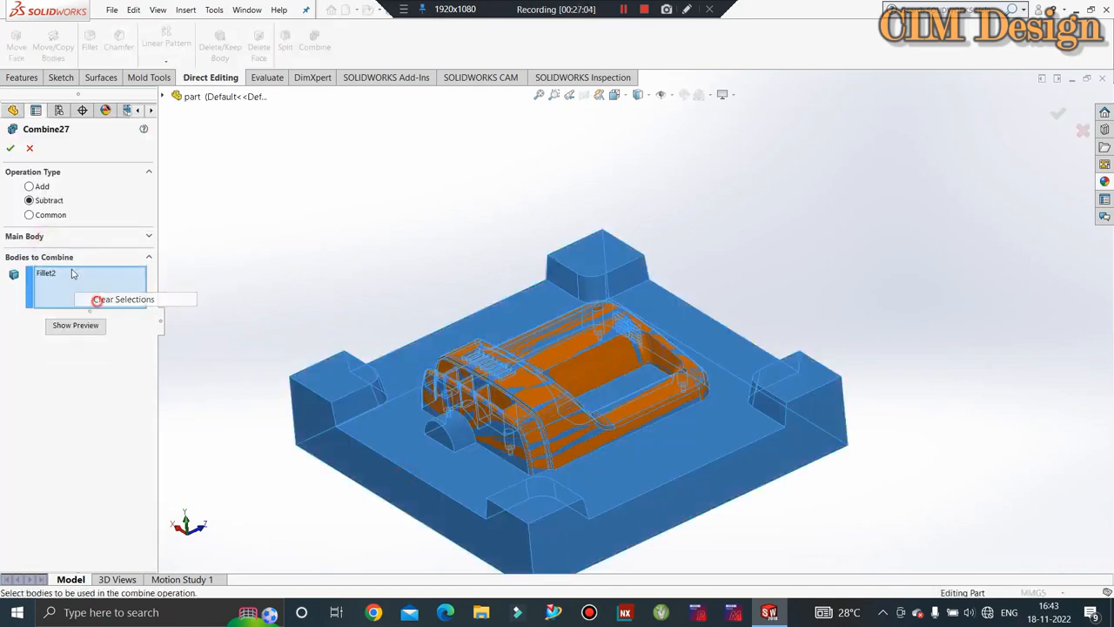
click(96, 299)
click(56, 236)
click(44, 277)
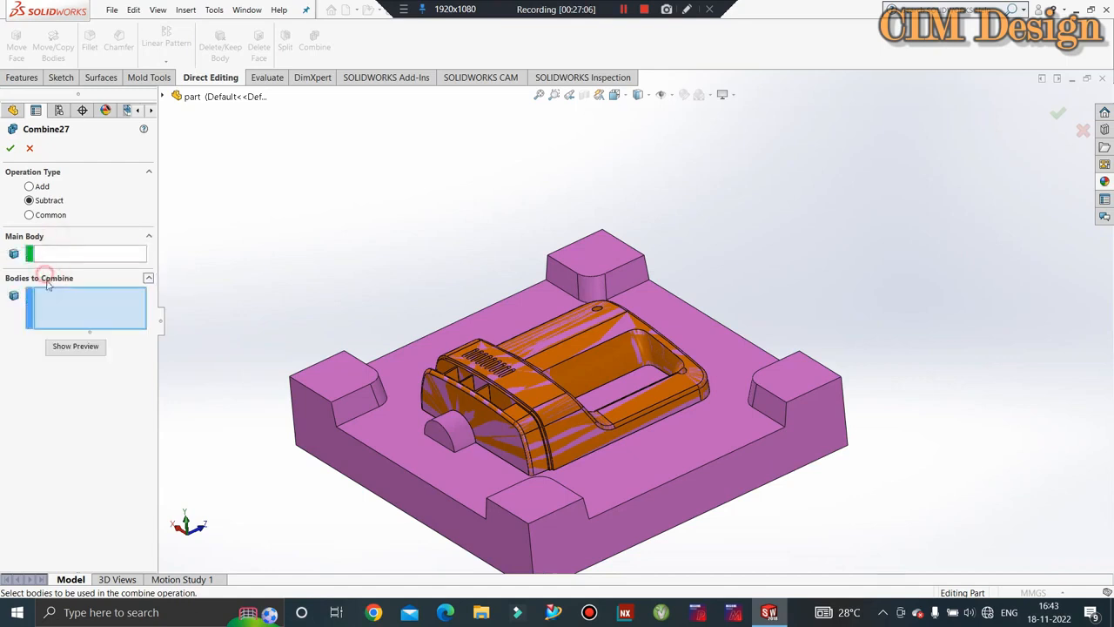
click(56, 255)
click(68, 326)
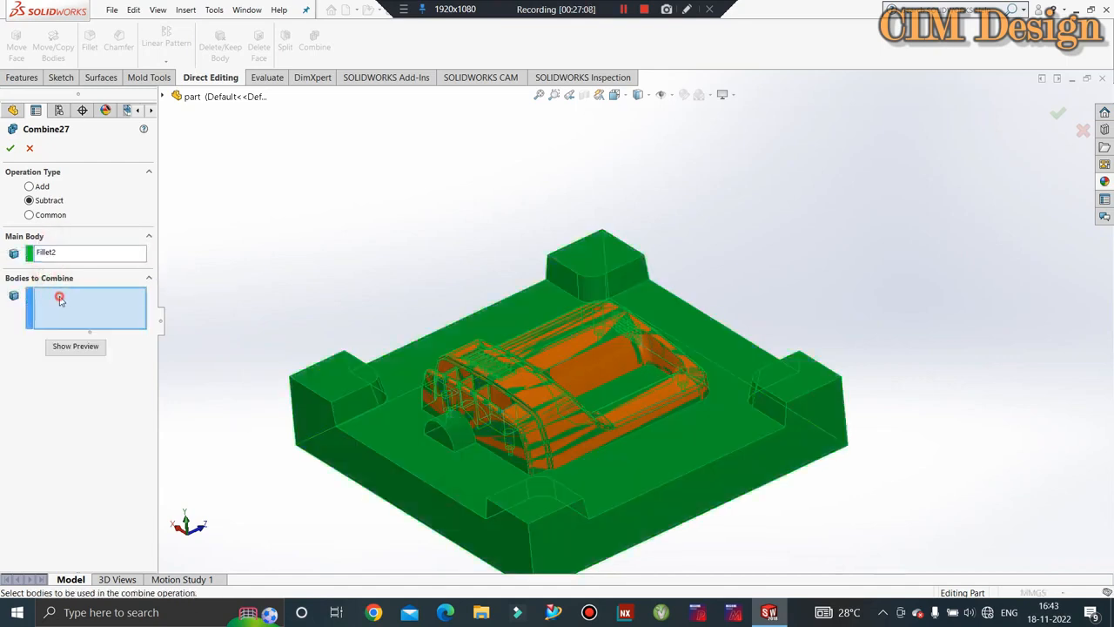
click(498, 425)
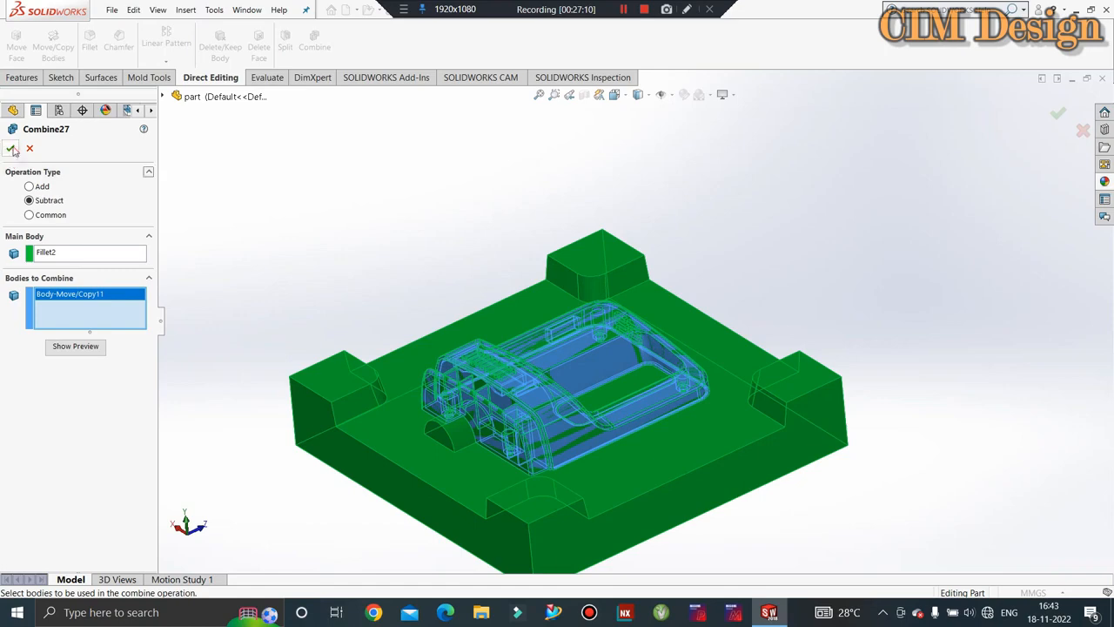
key(Return)
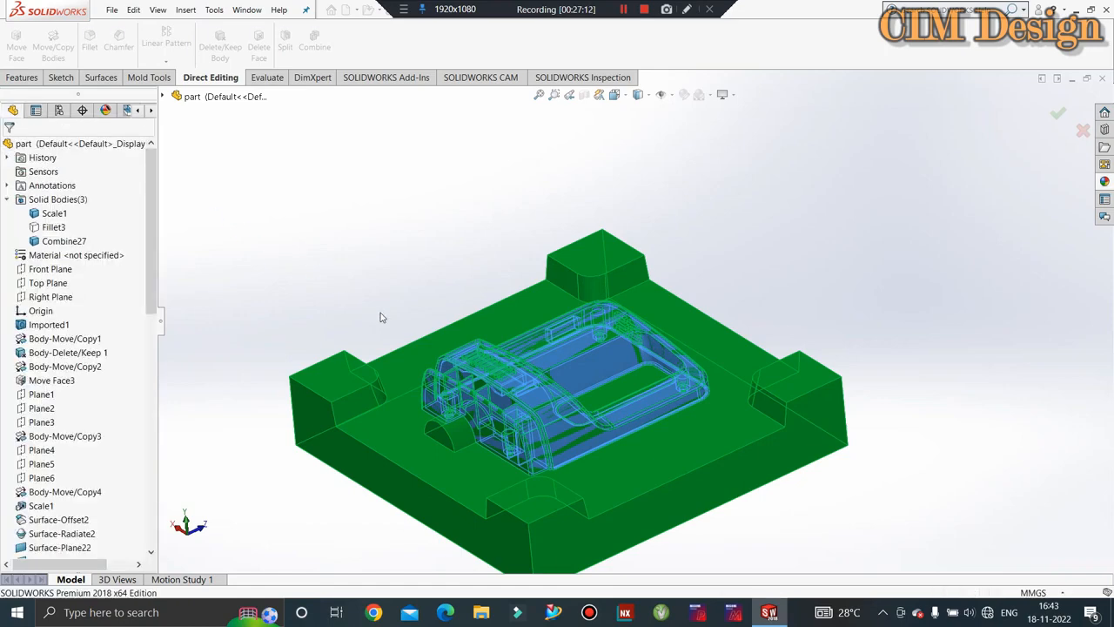
- Hide the Scale1 part body so that only the core block remains shown
mouse_move(512, 427)
middle_down()
mouse_move(515, 442)
mouse_move(517, 424)
middle_up()
click(522, 399)
click(566, 372)
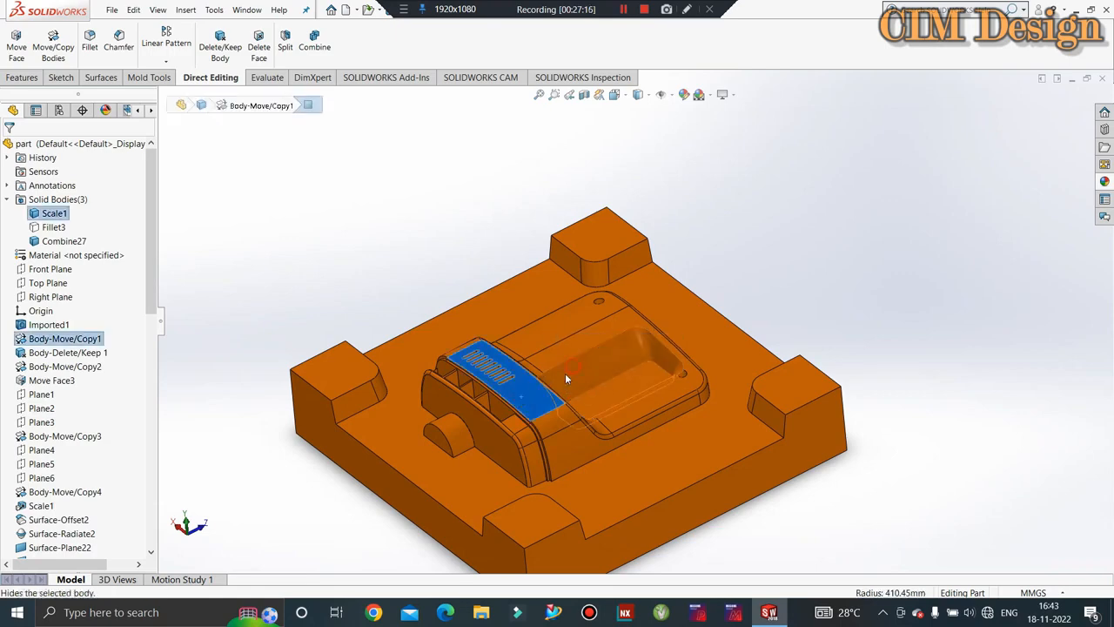
- Colour the whole Combine27 core body with the pink-purple swatch from the standard palette
middle_drag(547, 432, 570, 514)
scroll(550, 333, down, 4)
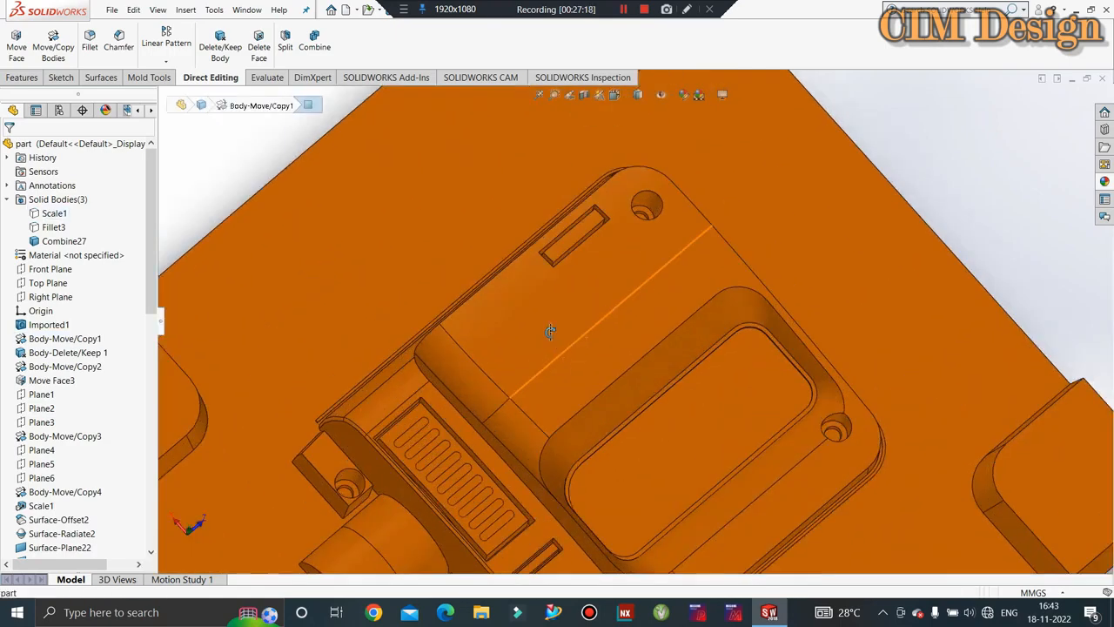
middle_drag(549, 334, 552, 195)
scroll(550, 224, up, 3)
scroll(549, 225, up, 3)
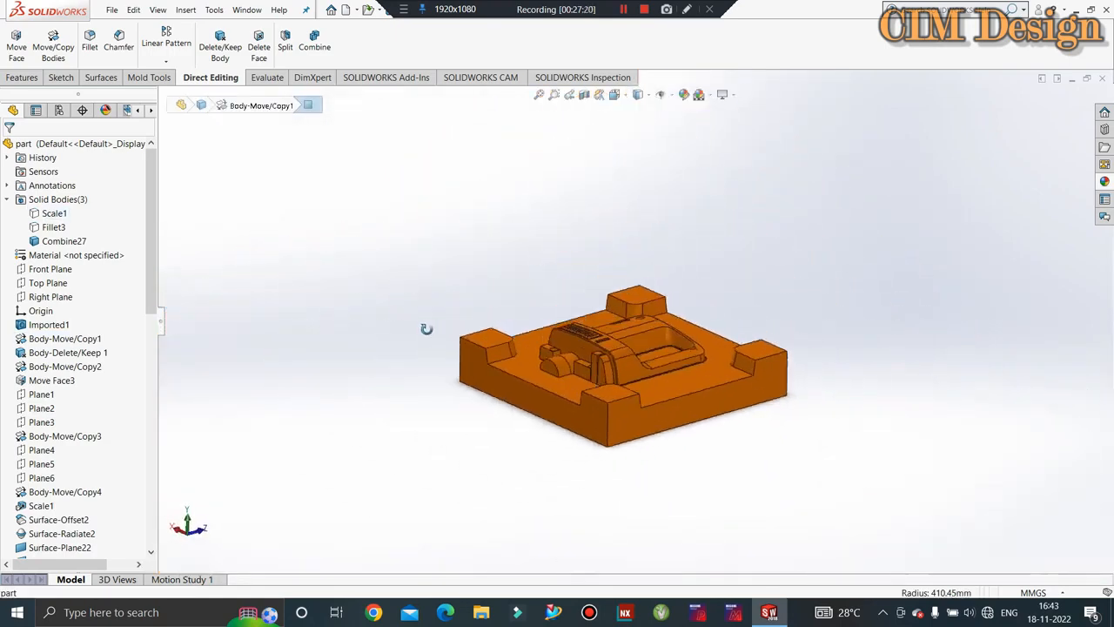
right_click(527, 382)
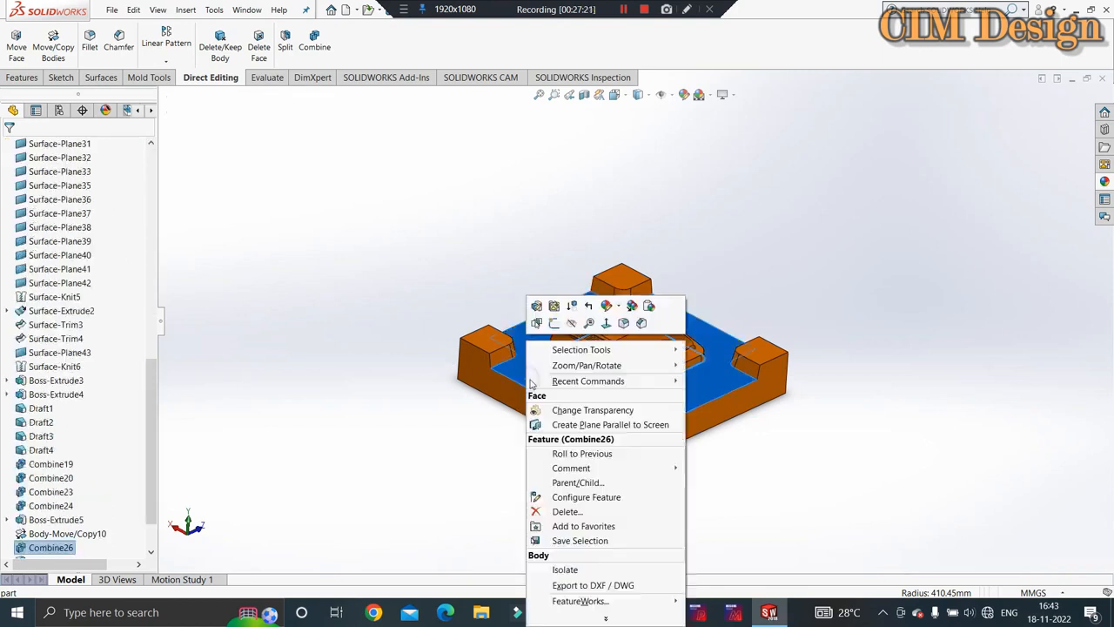
click(619, 306)
click(642, 368)
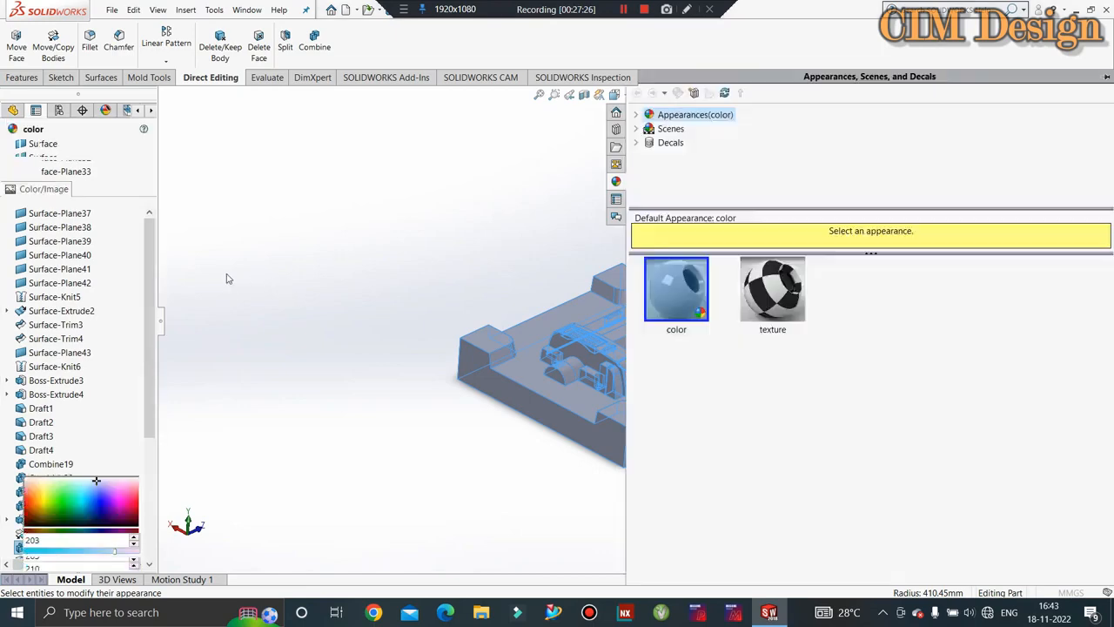
click(97, 428)
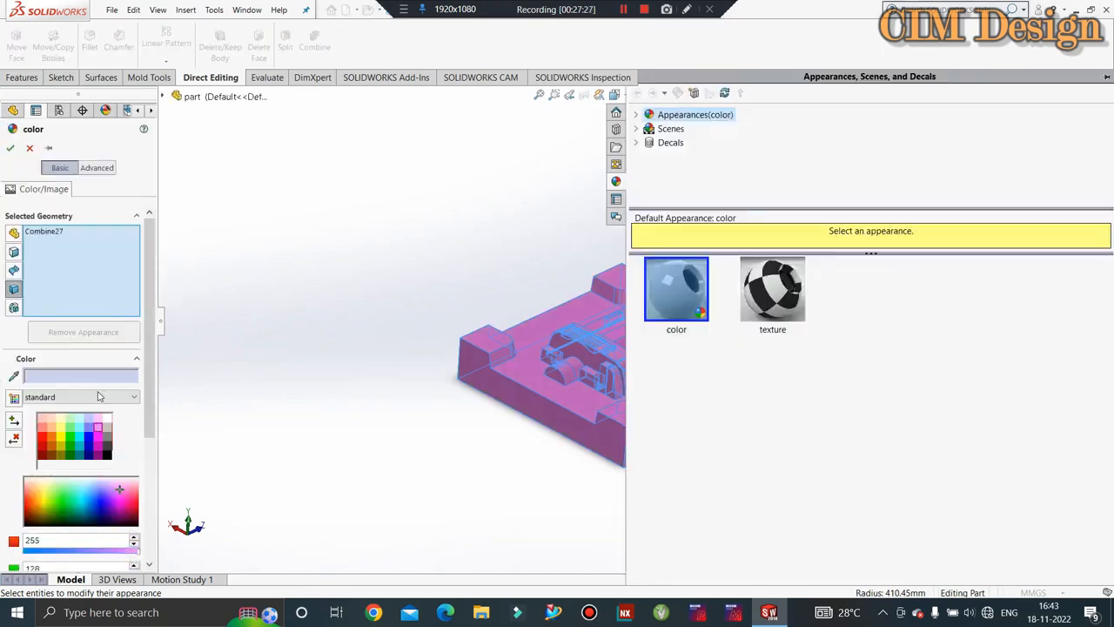
click(10, 149)
- Show the Fillet3 cavity block together with the pink-purple core block
middle_drag(343, 273, 685, 331)
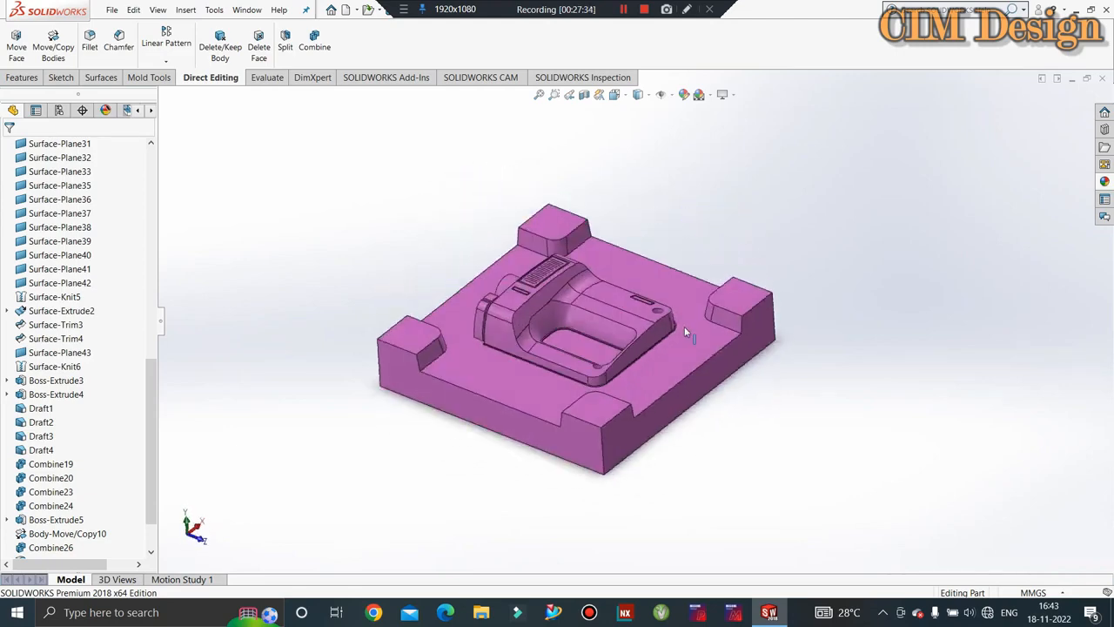
scroll(685, 331, down, 5)
scroll(60, 289, up, 5)
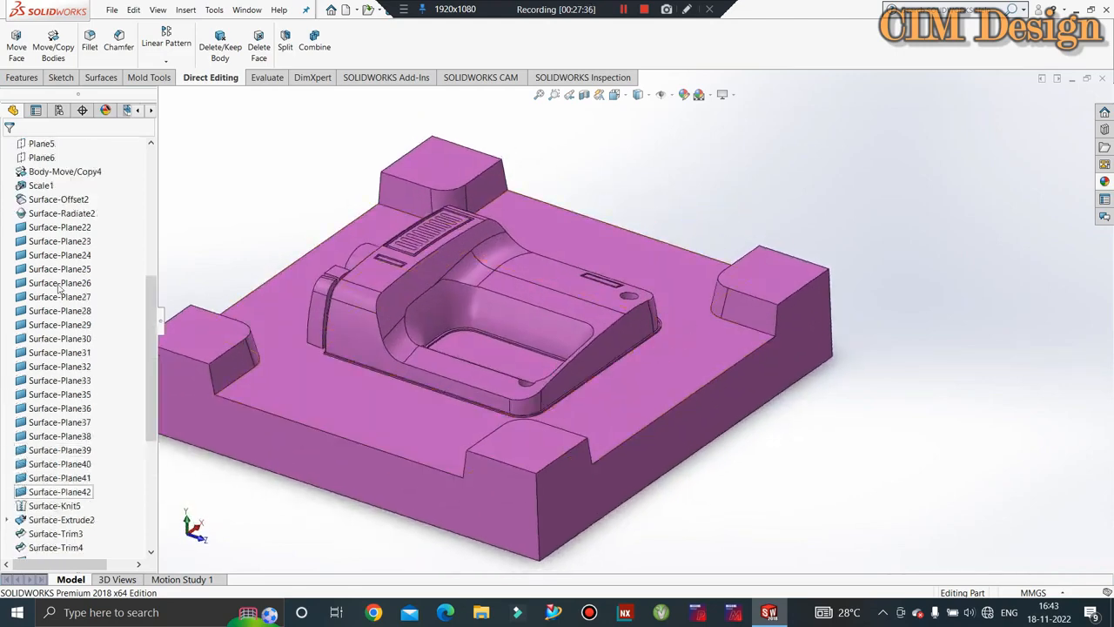
scroll(60, 289, up, 8)
click(52, 228)
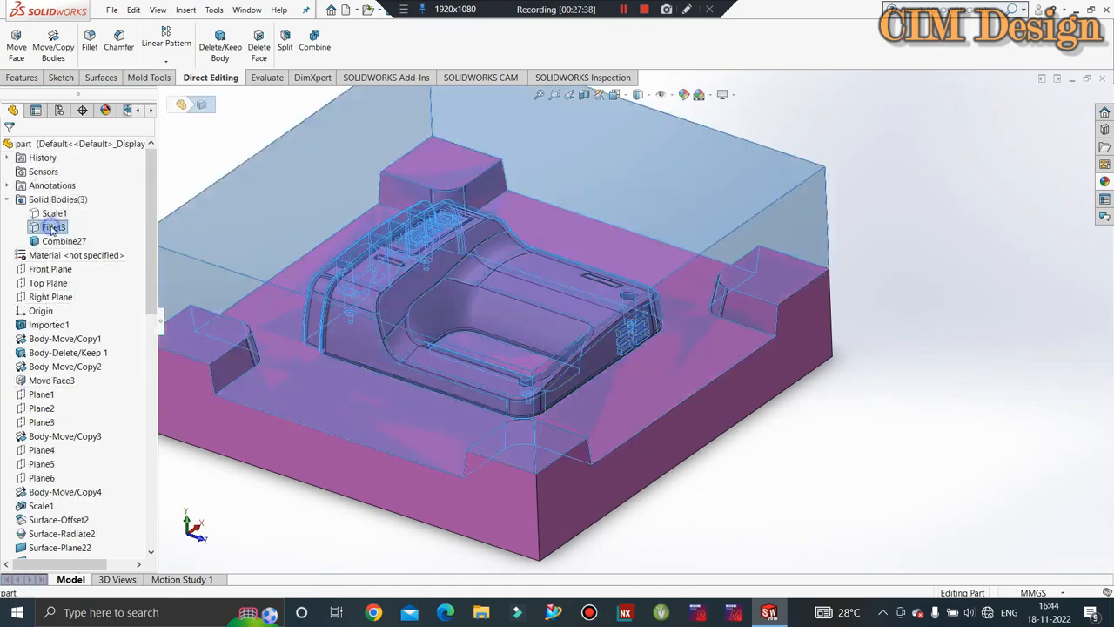
right_click(52, 229)
click(70, 210)
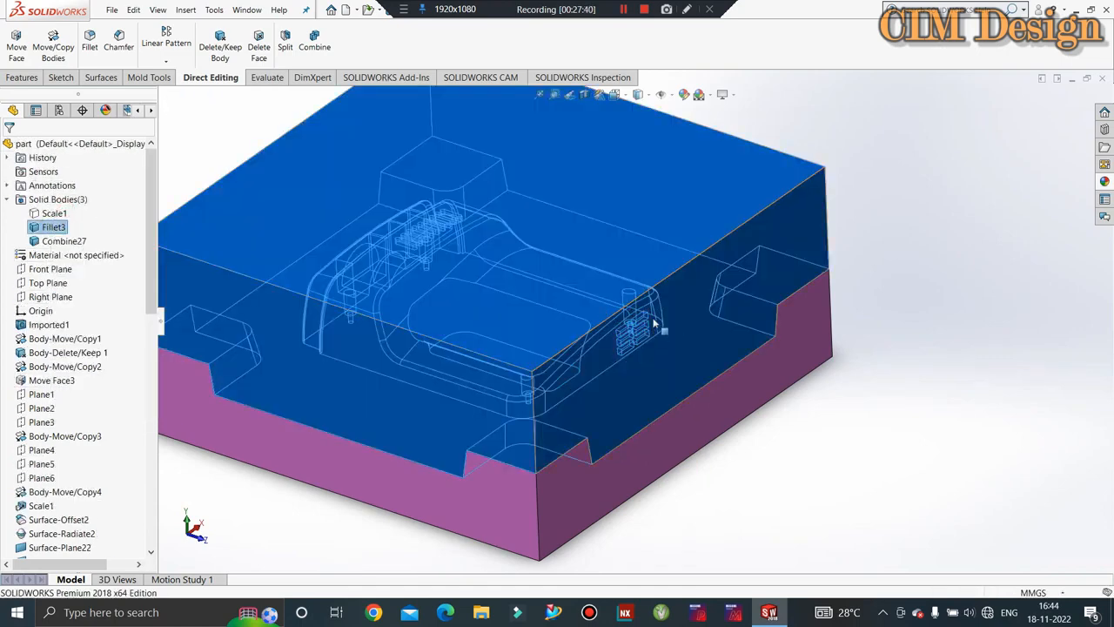
- Hide the pink-purple core block and inspect the half-round pocket on the underside of the cavity block
right_click(653, 473)
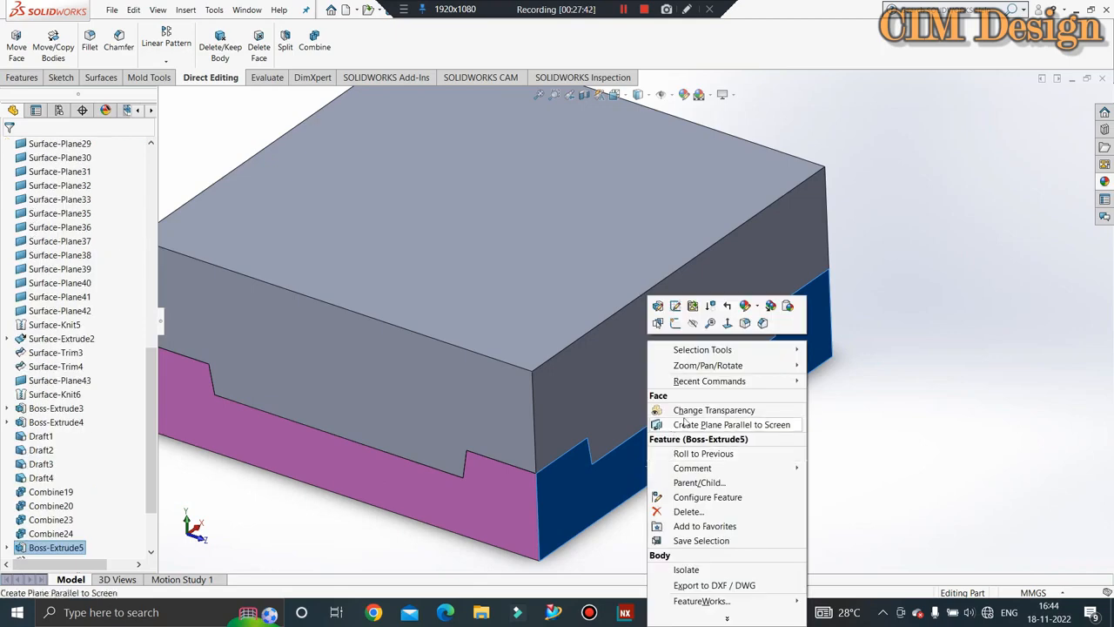
click(698, 328)
middle_drag(612, 348, 699, 266)
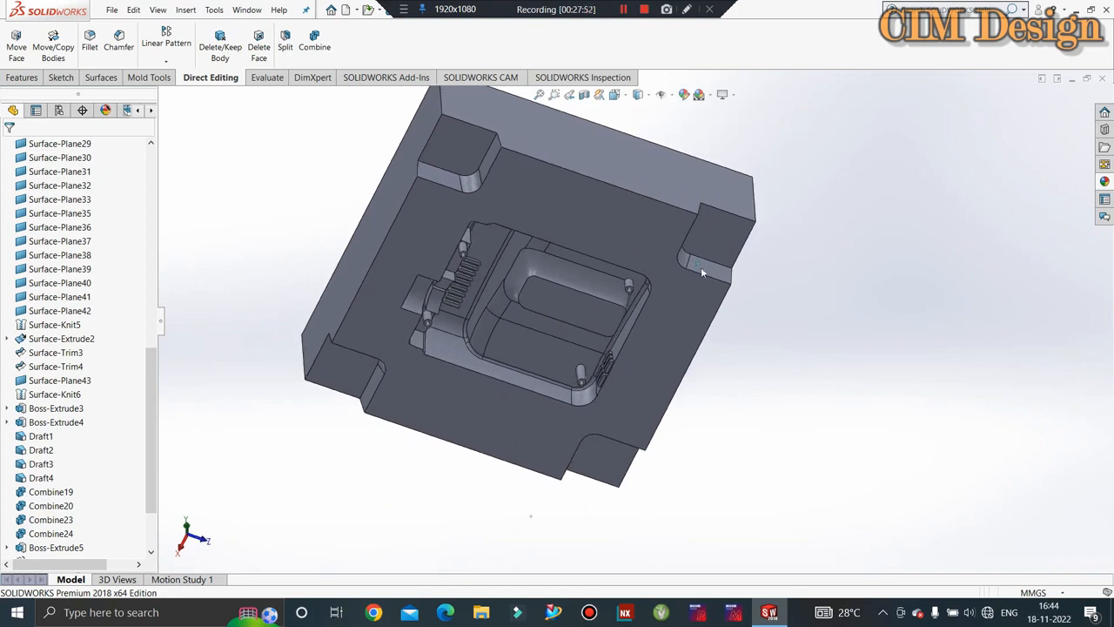
middle_drag(678, 443, 666, 167)
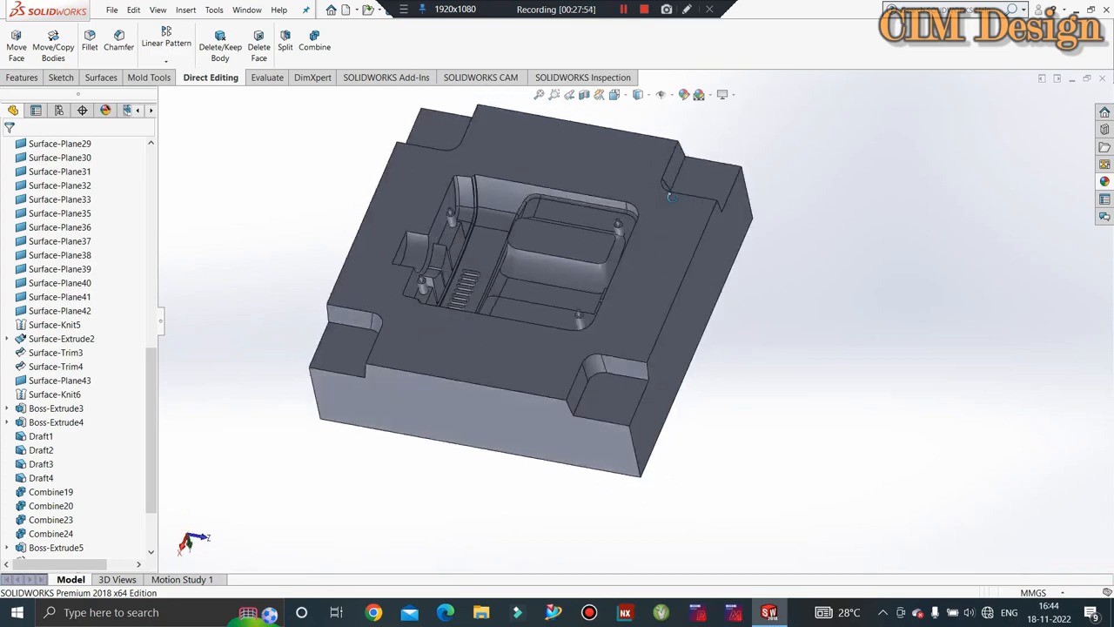
scroll(419, 241, down, 4)
middle_drag(401, 252, 485, 347)
scroll(485, 347, down, 3)
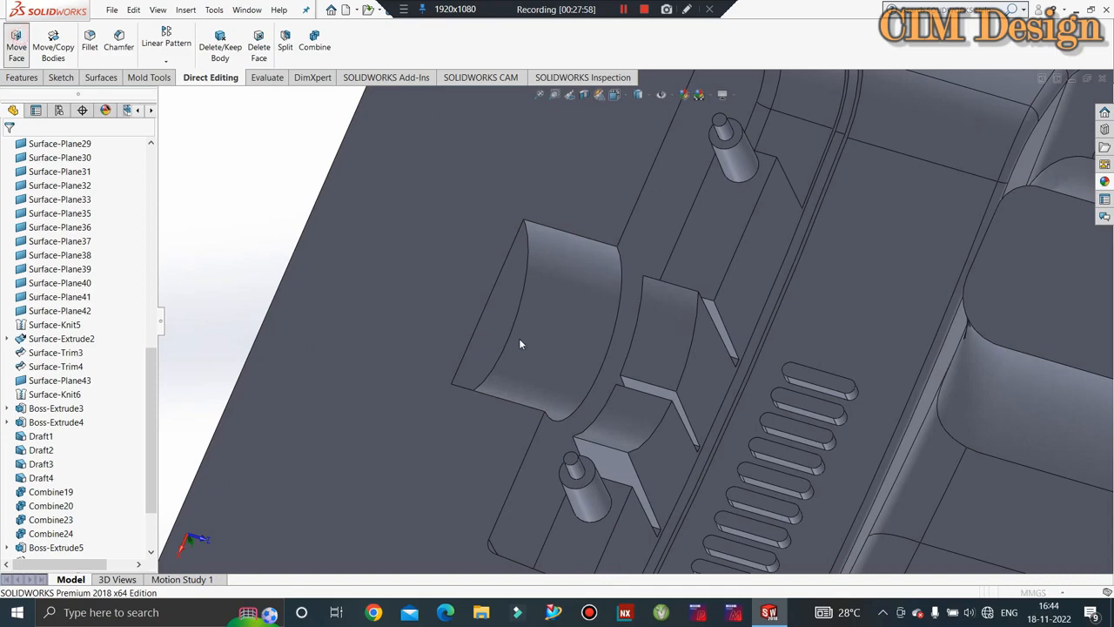
click(518, 340)
click(505, 311)
scroll(399, 307, up, 1)
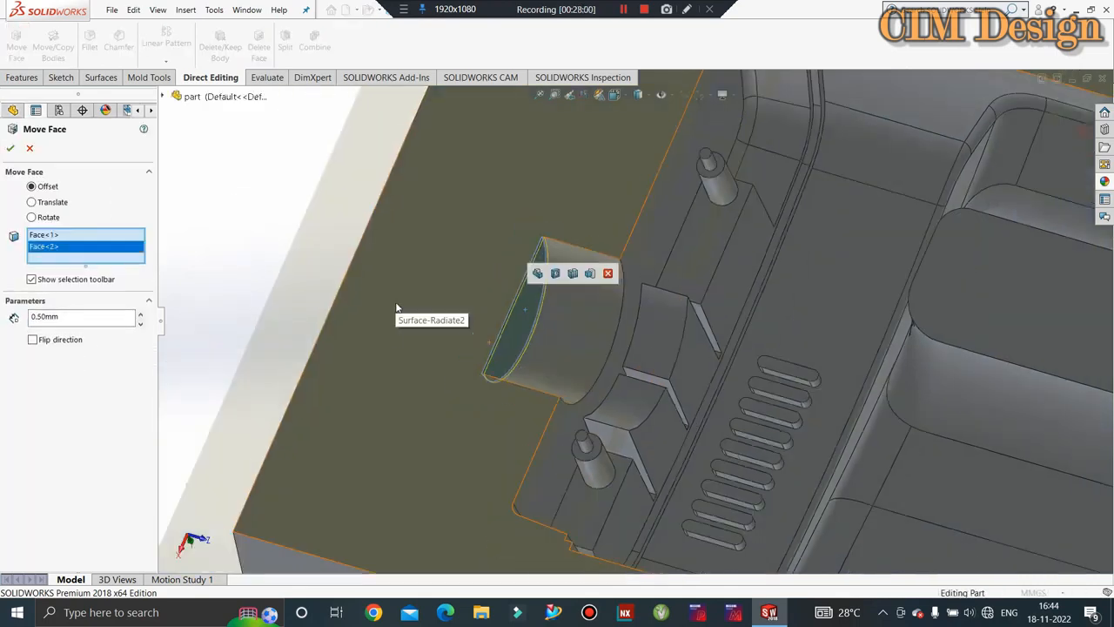
scroll(396, 307, up, 1)
right_click(39, 235)
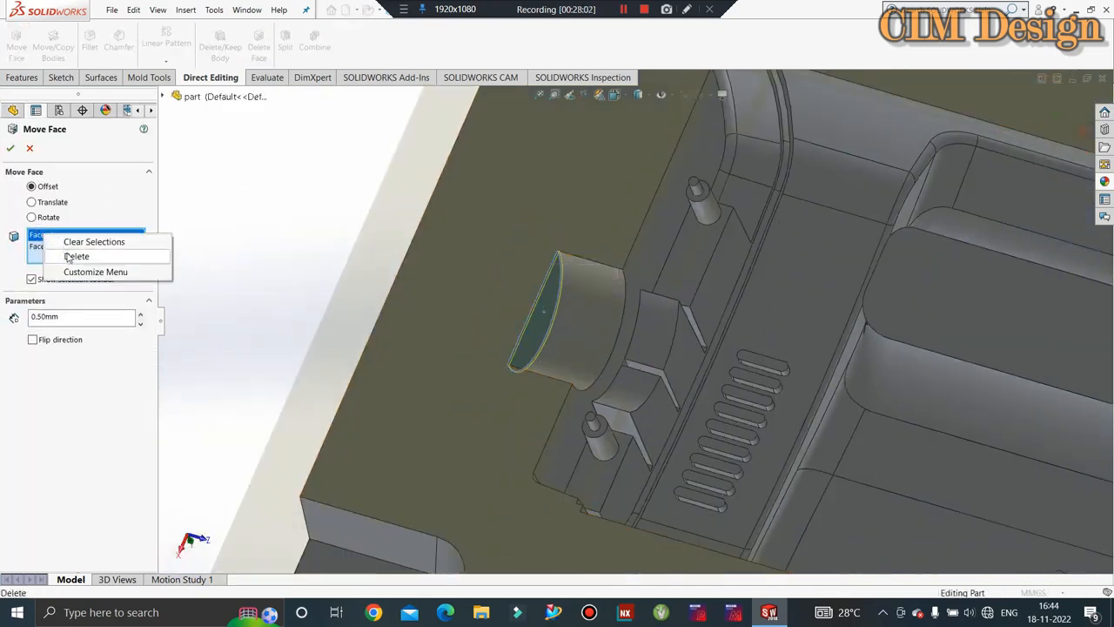
click(76, 256)
scroll(573, 323, down, 2)
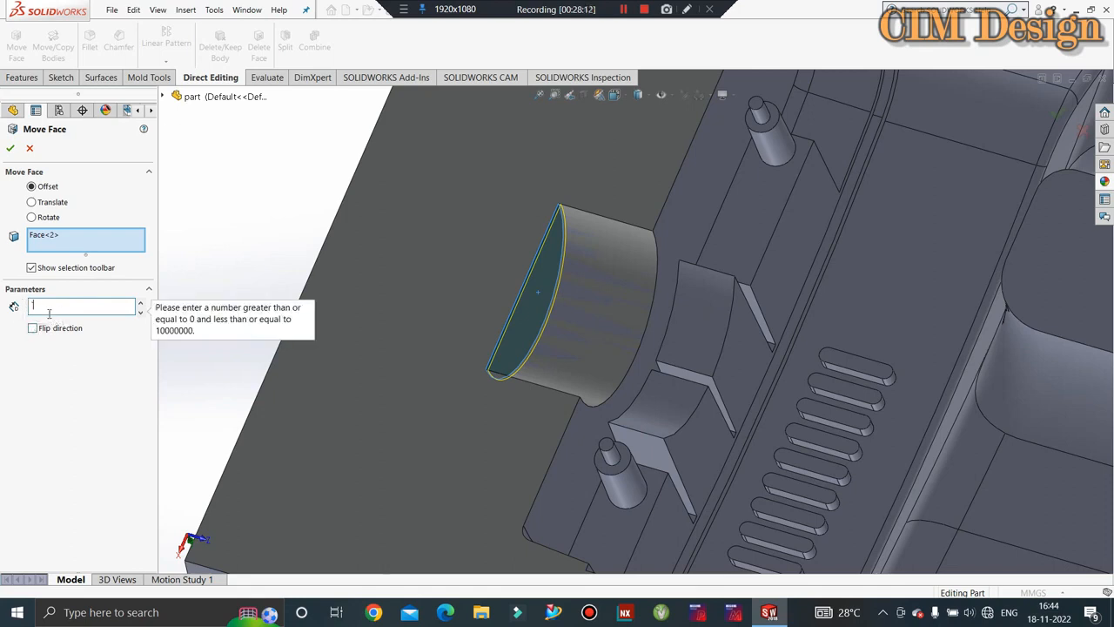
key(Escape)
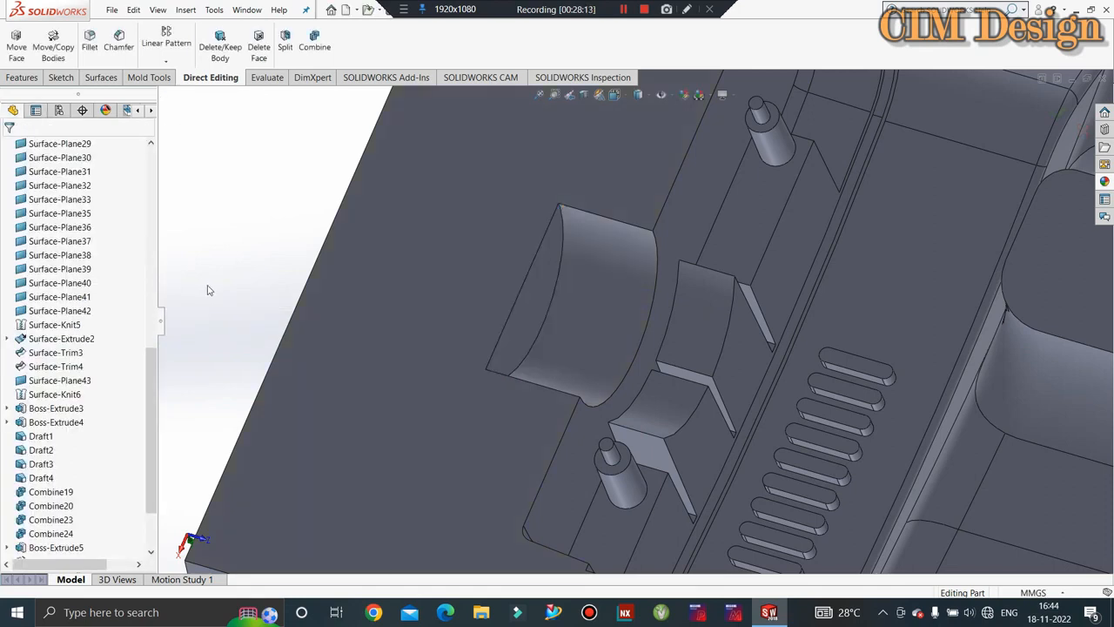
- Offset the flat semicircular end face of the cavity's half-round pocket by 2 mm with Move Face, direction flipped
click(17, 42)
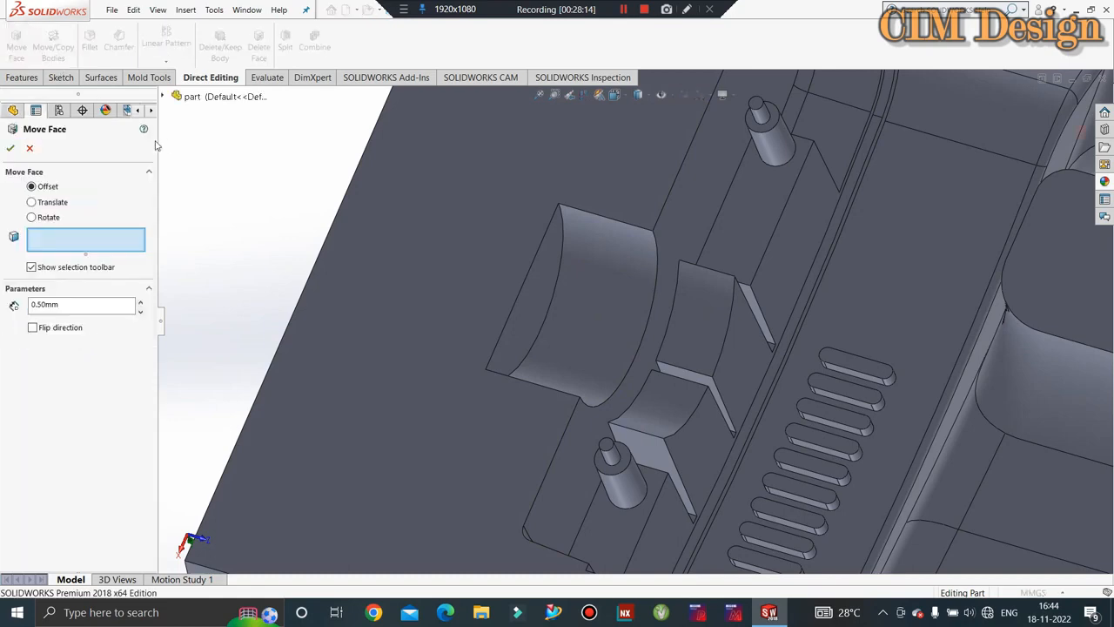
click(548, 318)
middle_drag(316, 346, 415, 244)
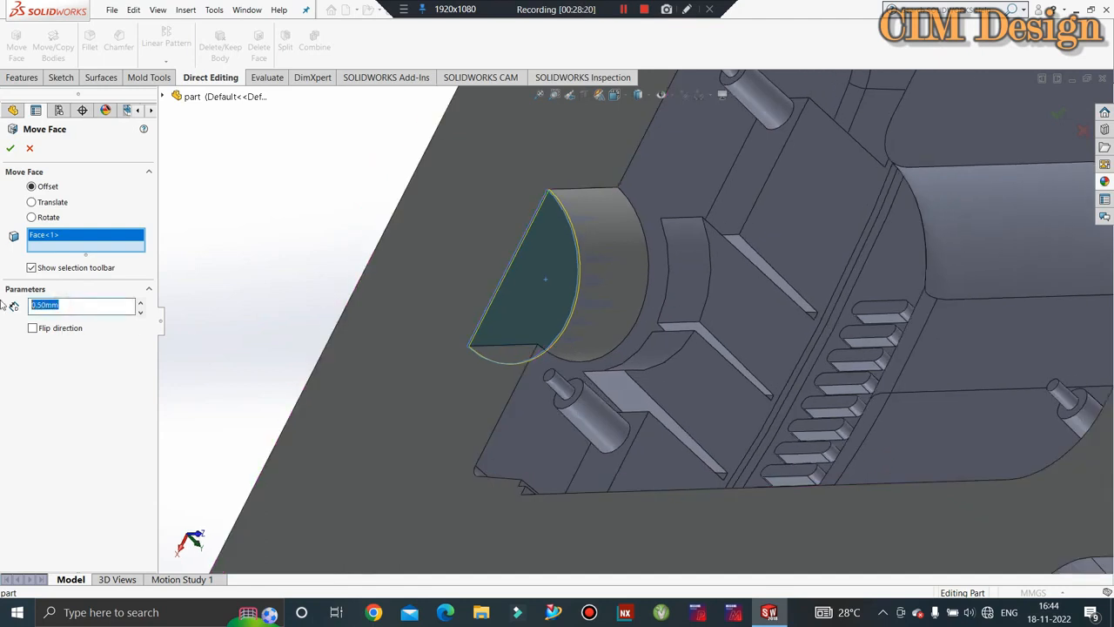
text(2)
key(Return)
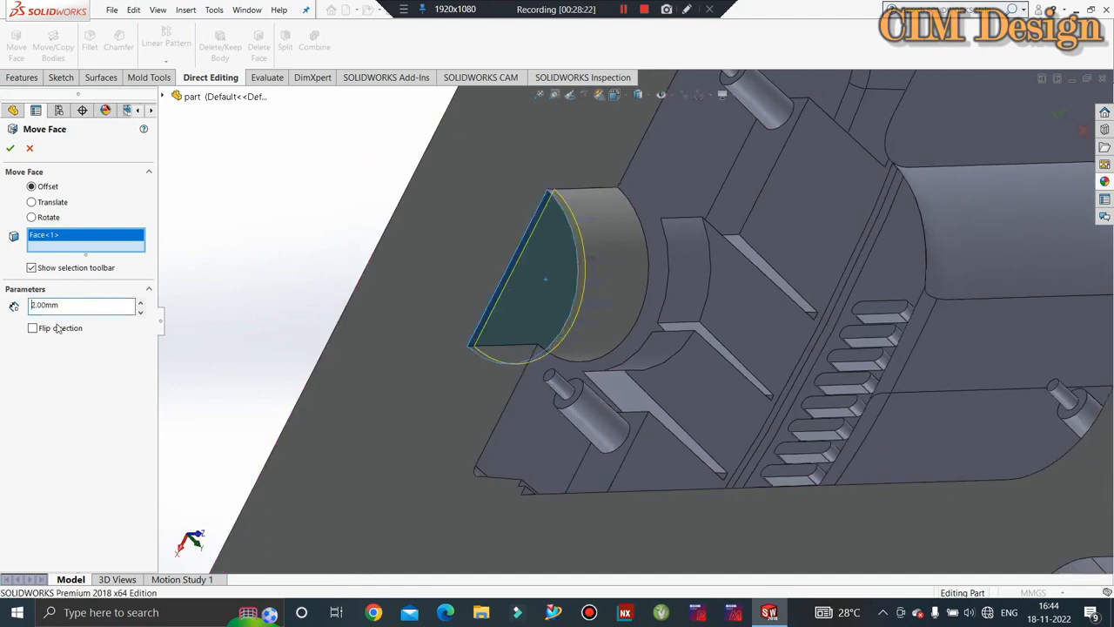
click(31, 328)
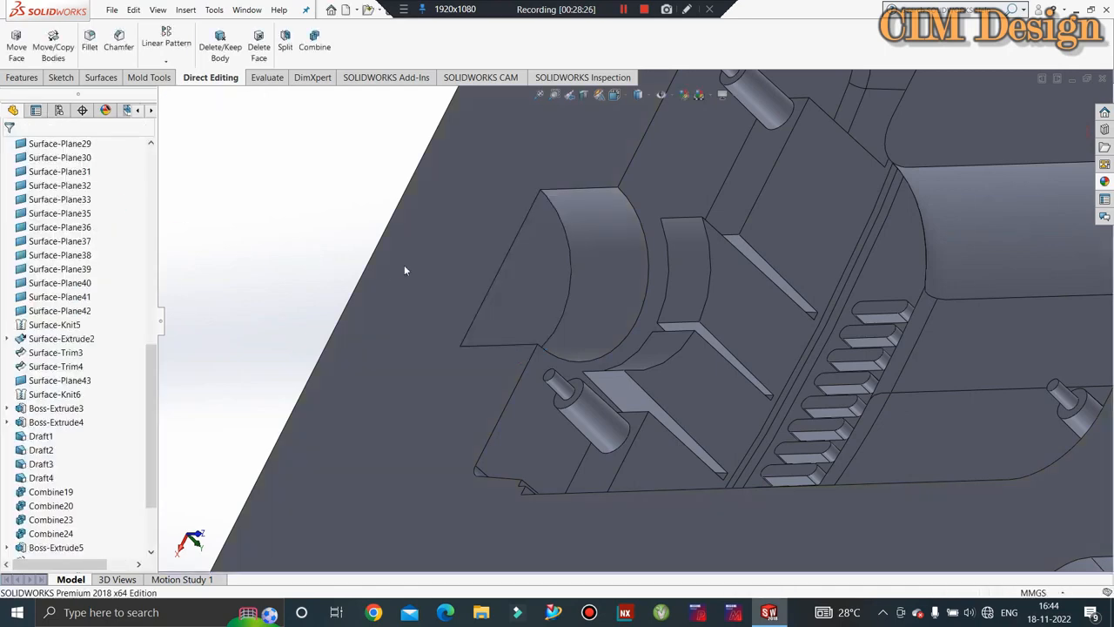
- Examine the cavity block's half-round pocket, pins, slot ribs and corner lock recesses
middle_drag(404, 264, 453, 315)
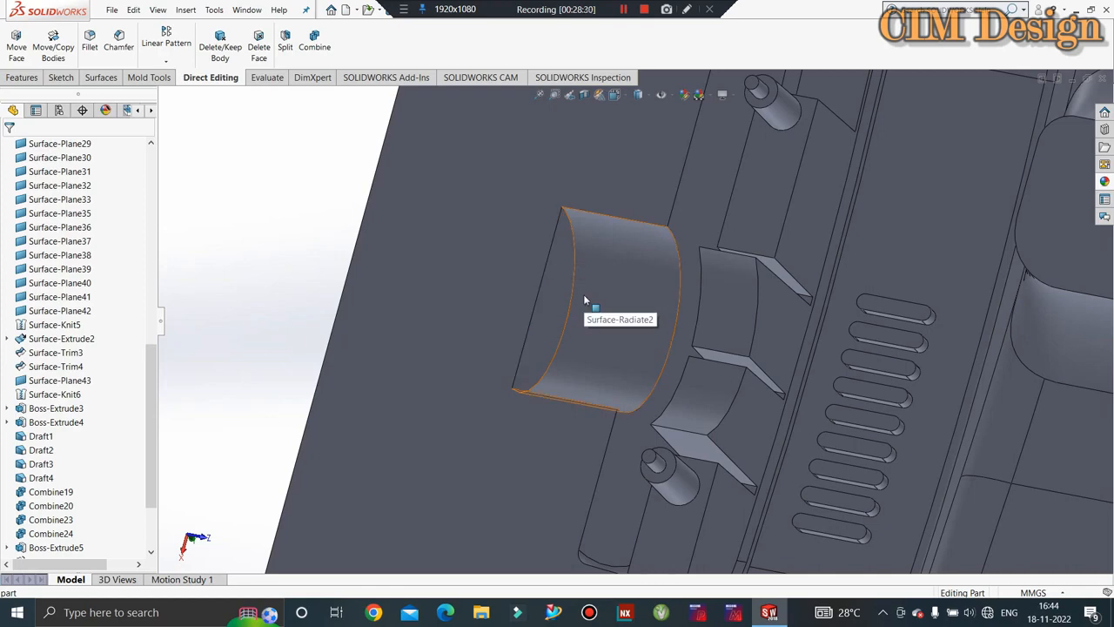
scroll(491, 283, up, 6)
scroll(628, 306, down, 4)
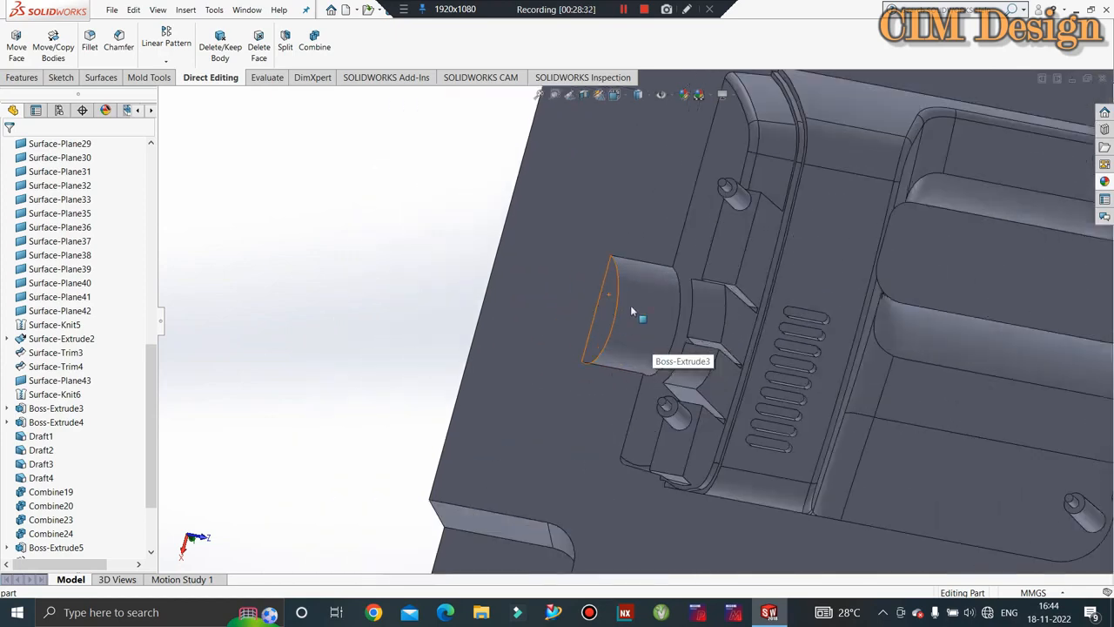
scroll(438, 277, up, 3)
scroll(736, 291, up, 2)
scroll(646, 261, down, 6)
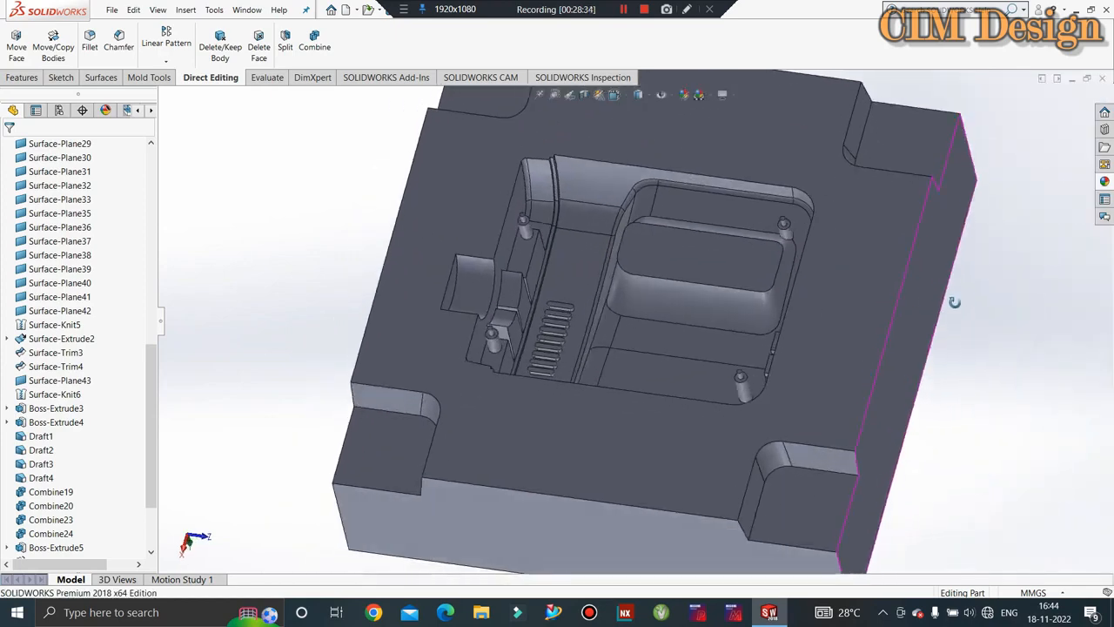
- Start a new sketch on the long side face of the cavity block
scroll(438, 268, up, 5)
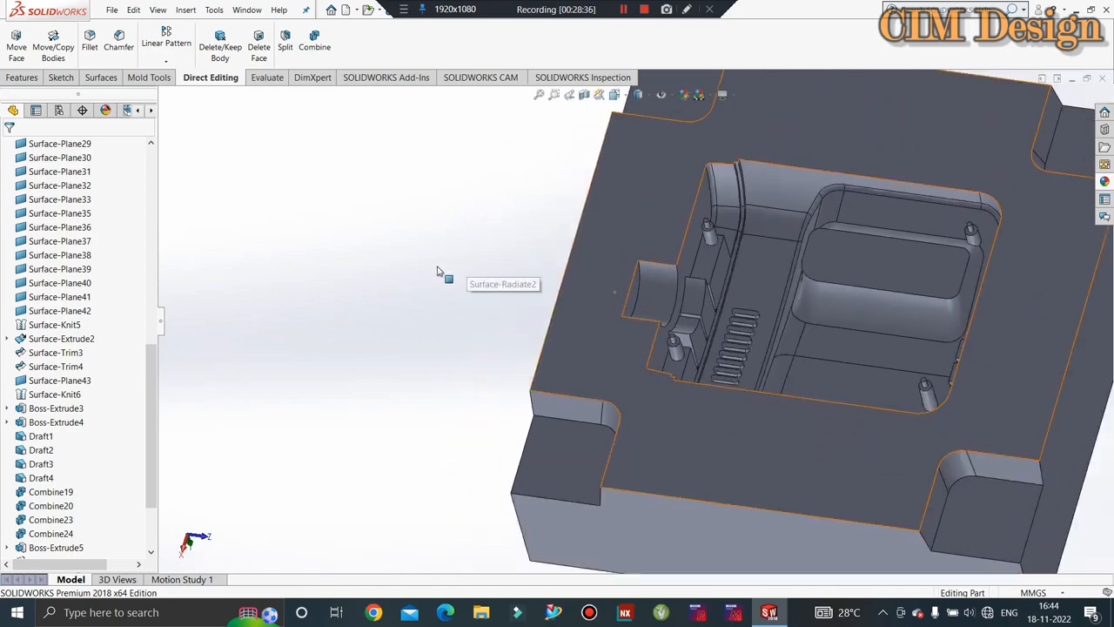
middle_drag(640, 286, 658, 289)
scroll(610, 310, down, 2)
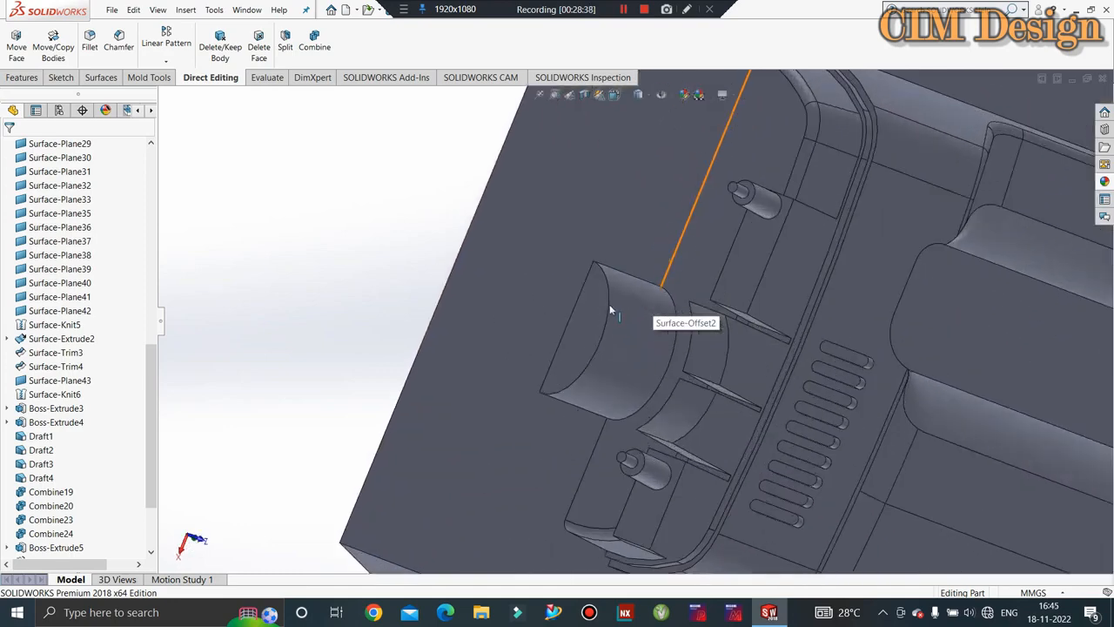
scroll(599, 313, up, 6)
middle_drag(601, 316, 761, 389)
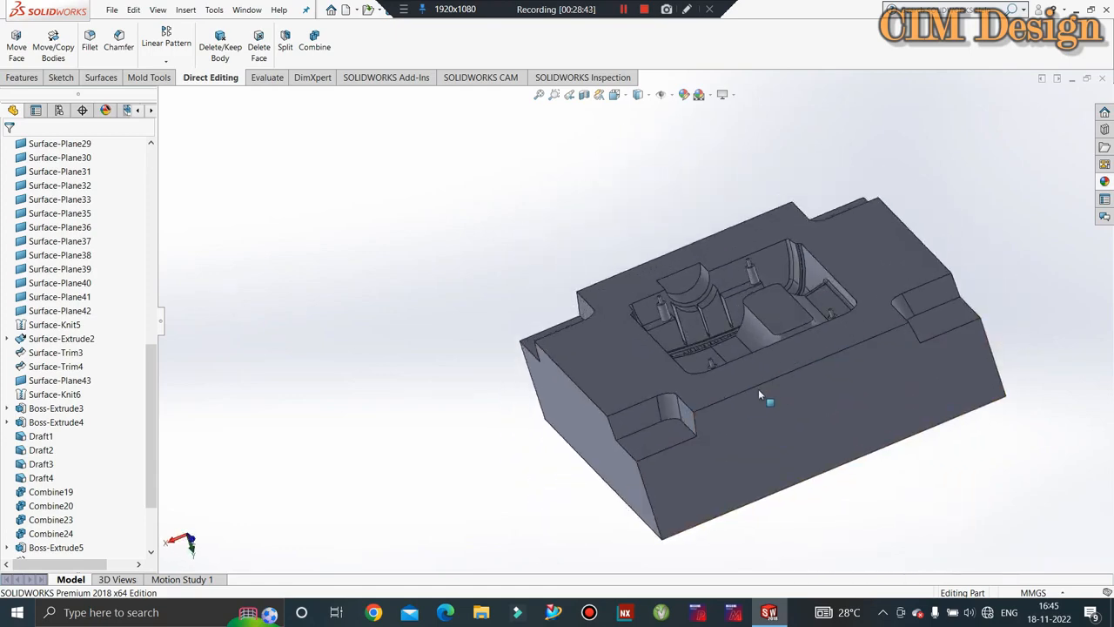
click(60, 77)
click(17, 37)
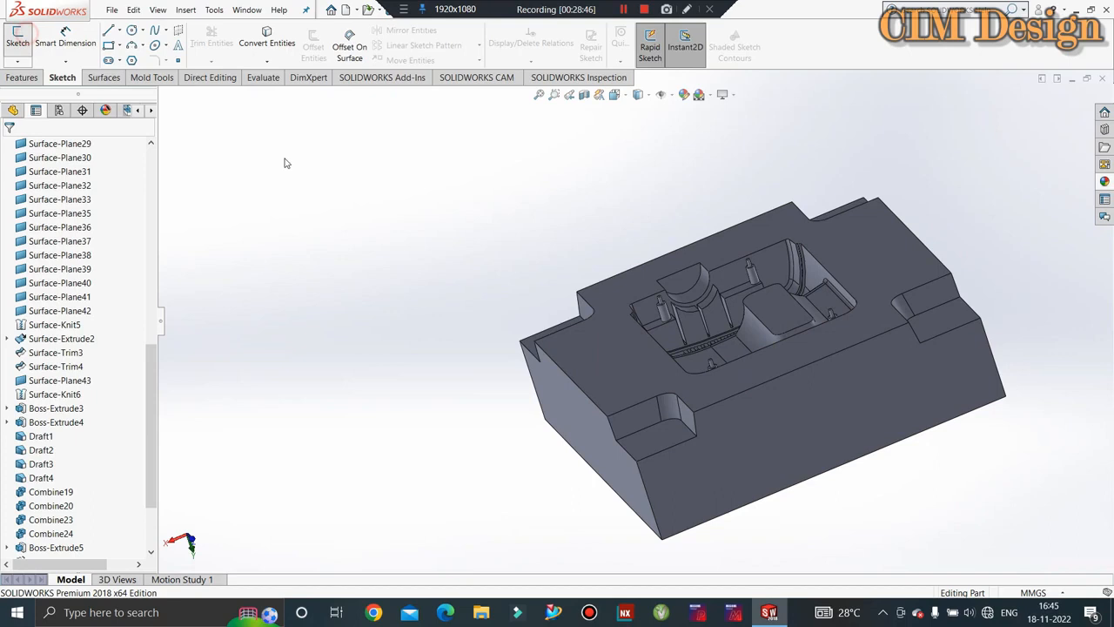
click(763, 420)
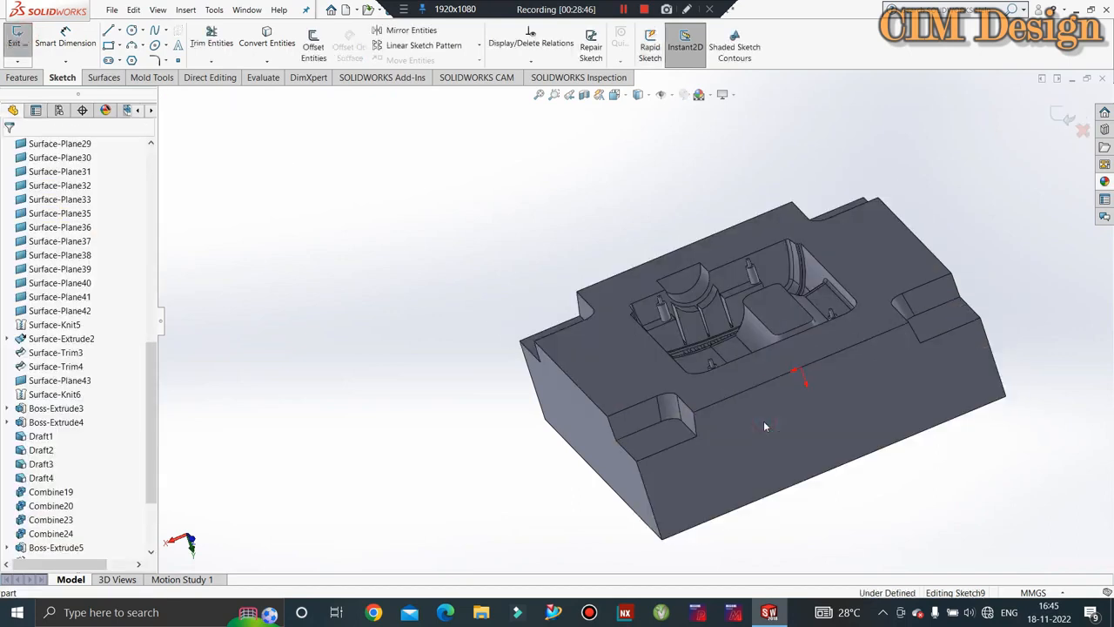
- Section the cavity block at the Front Plane with 0 mm offset and display it as wireframe
click(582, 96)
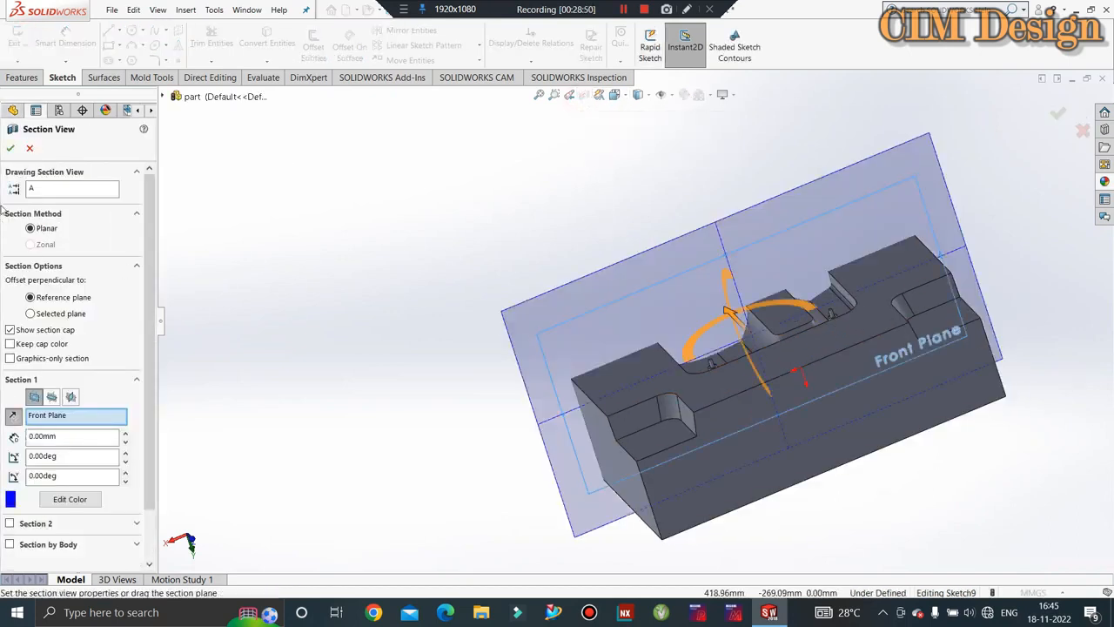
click(11, 149)
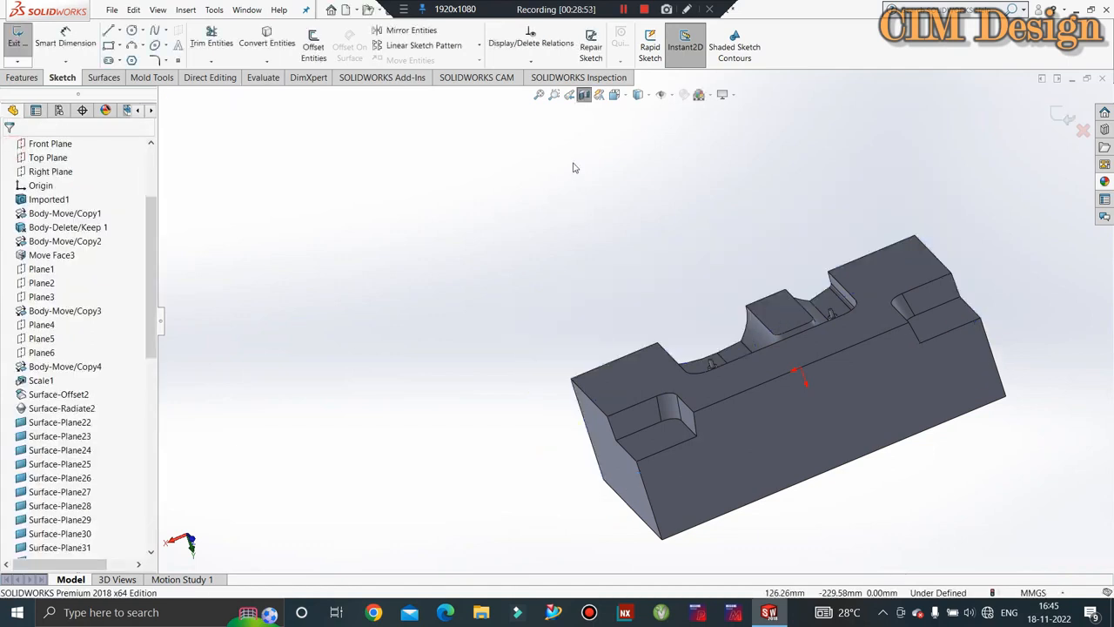
click(638, 94)
click(639, 176)
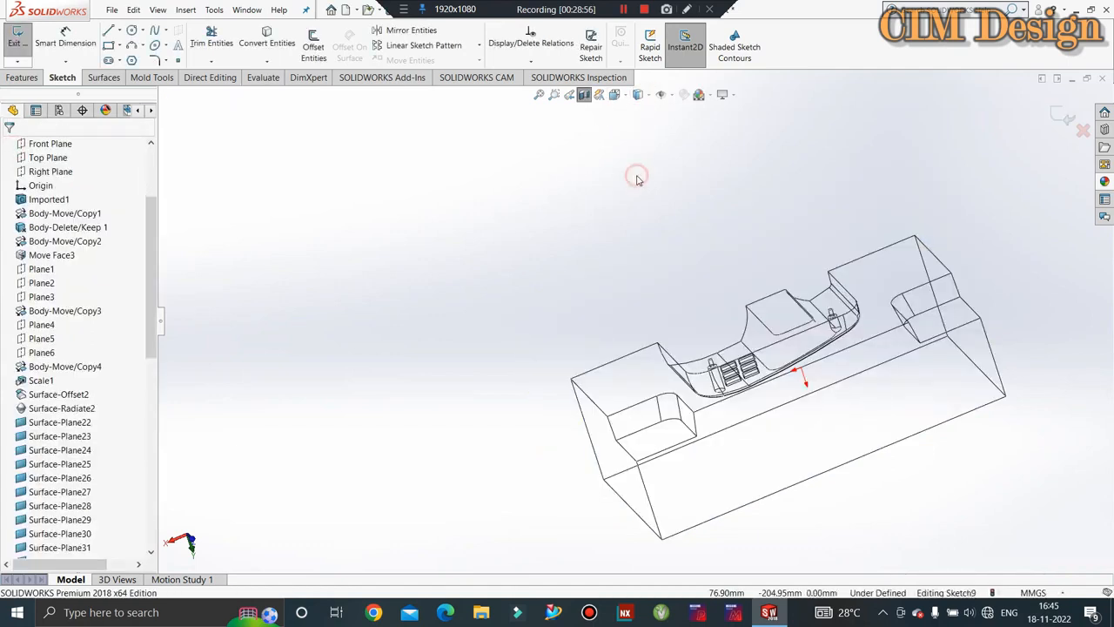
- In the front view, sketch a corner rectangle about 36 by 21 mm around the six slots, its base on the block's bottom edge
key(space)
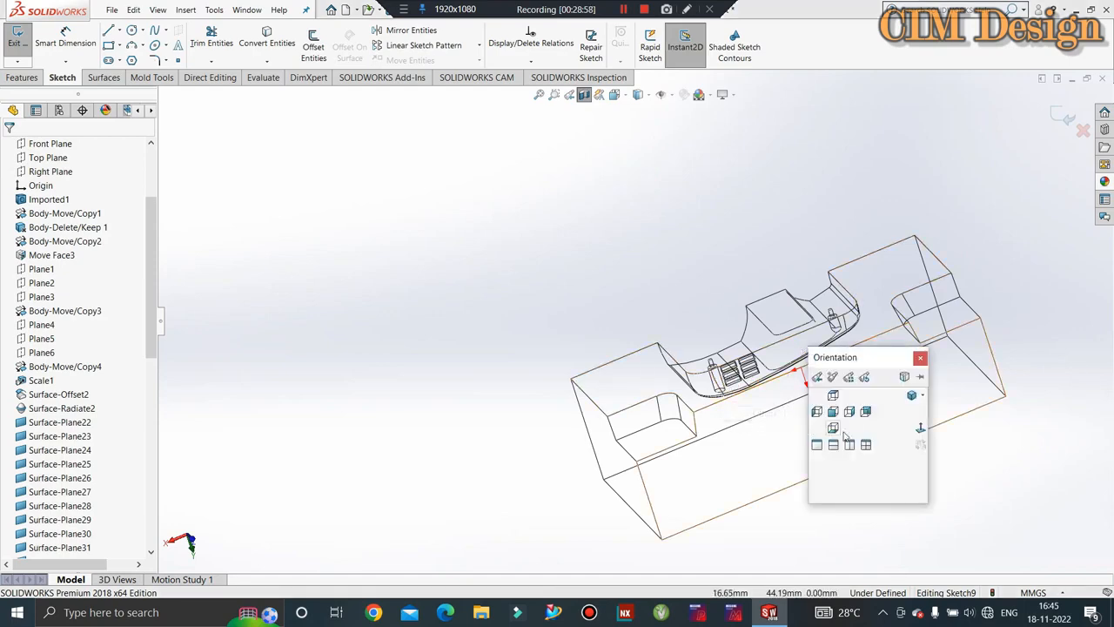
click(865, 411)
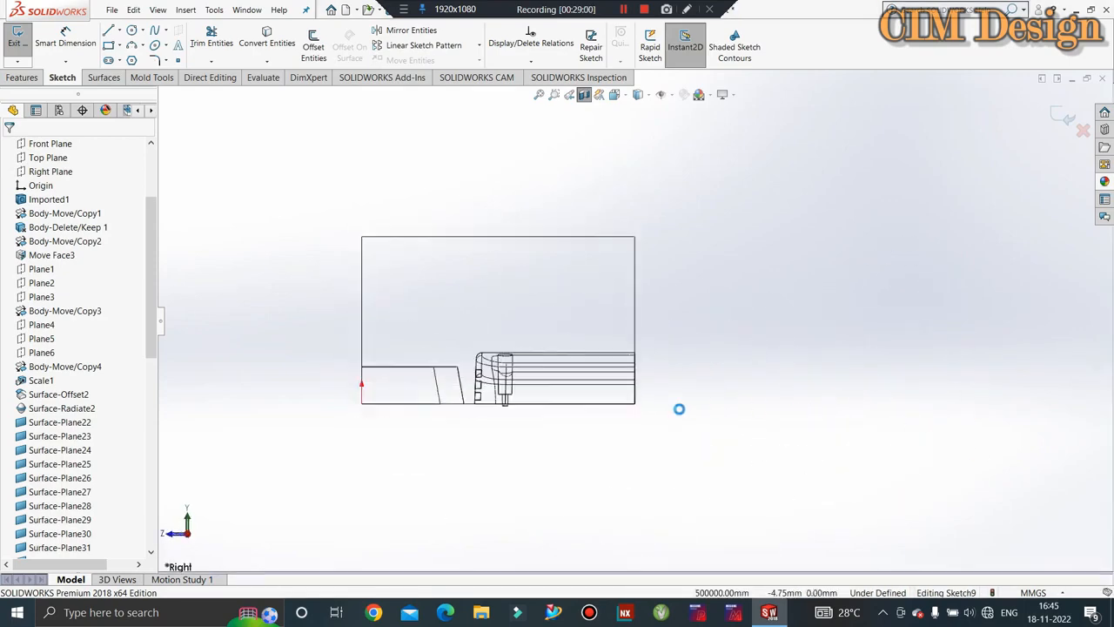
key(space)
click(638, 410)
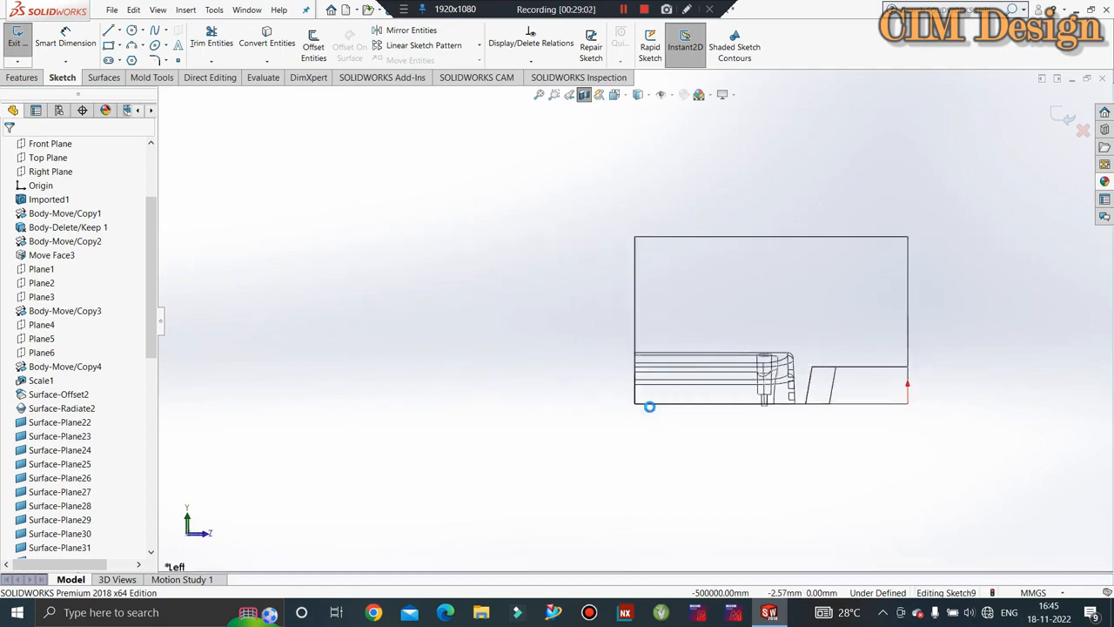
key(space)
click(837, 409)
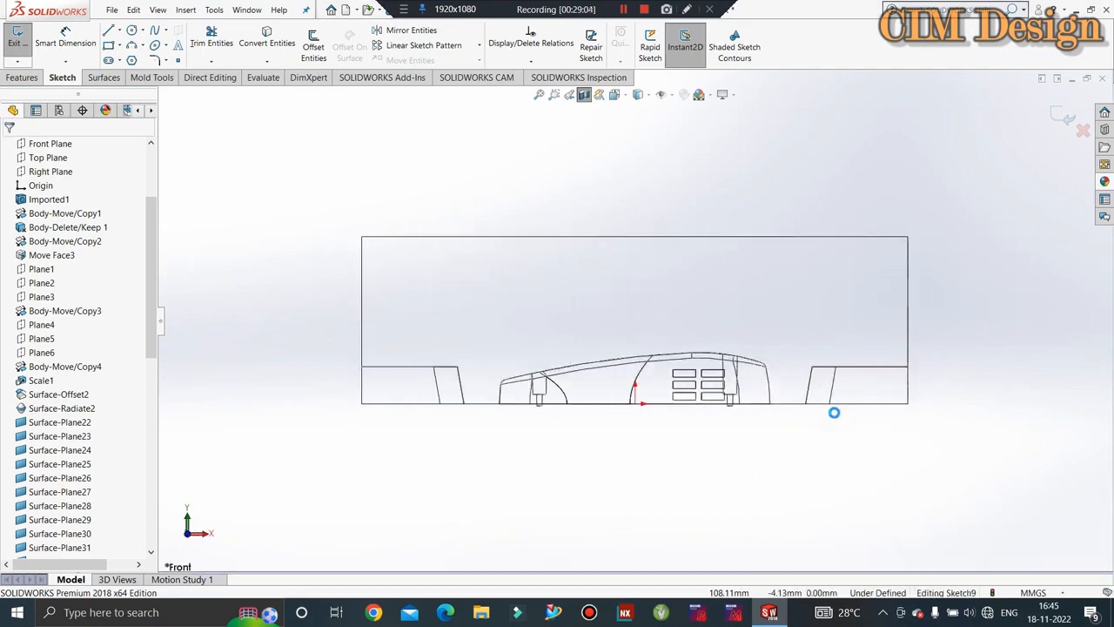
scroll(676, 374, down, 5)
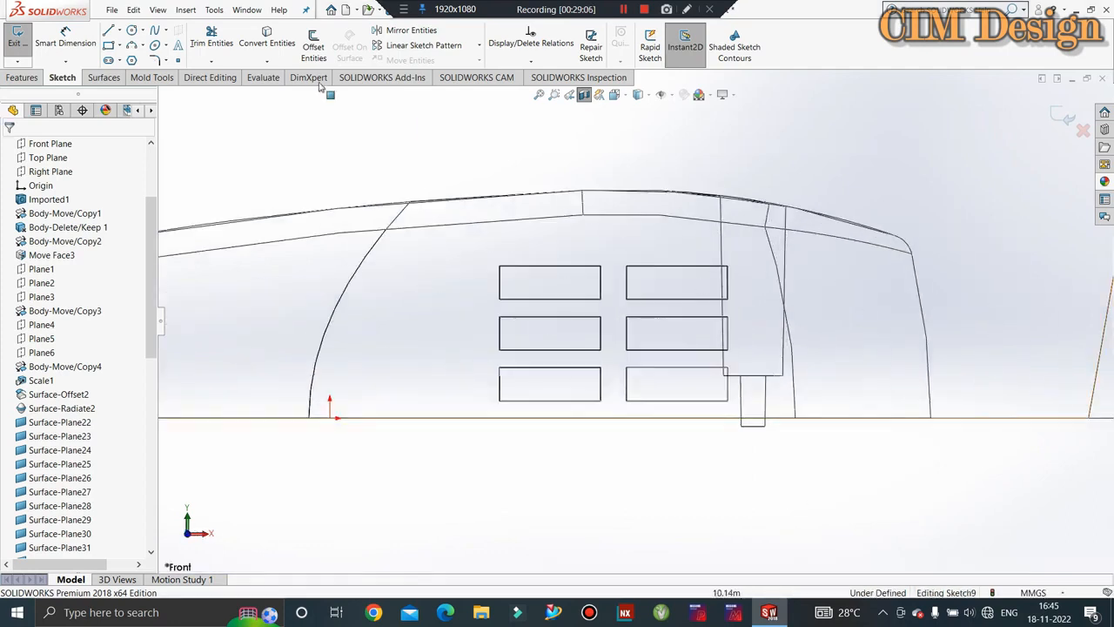
click(119, 45)
click(179, 52)
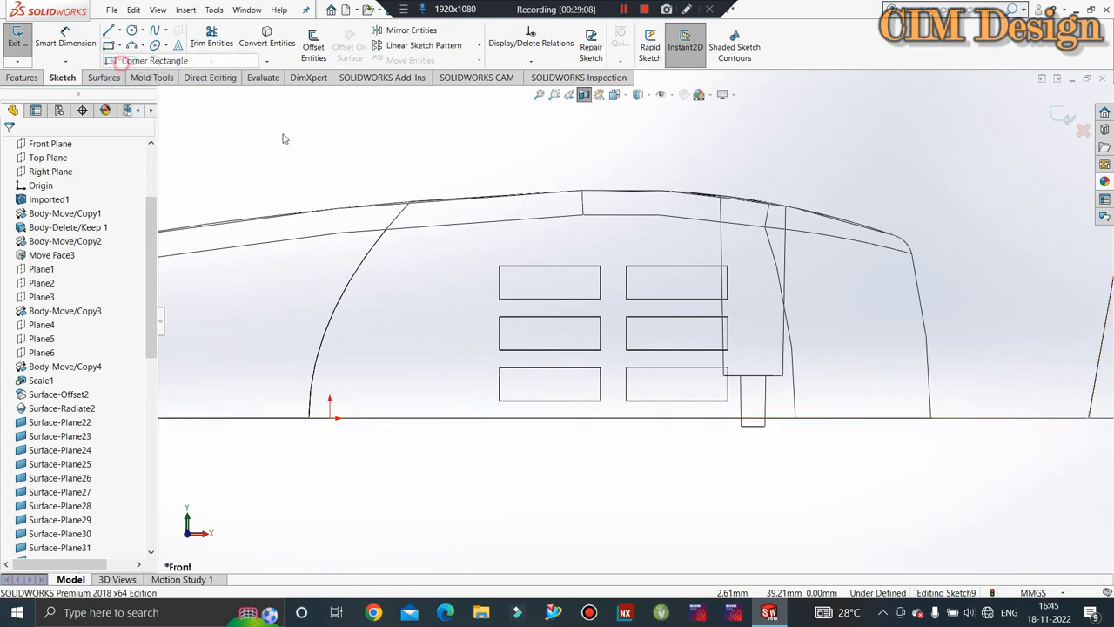
click(473, 245)
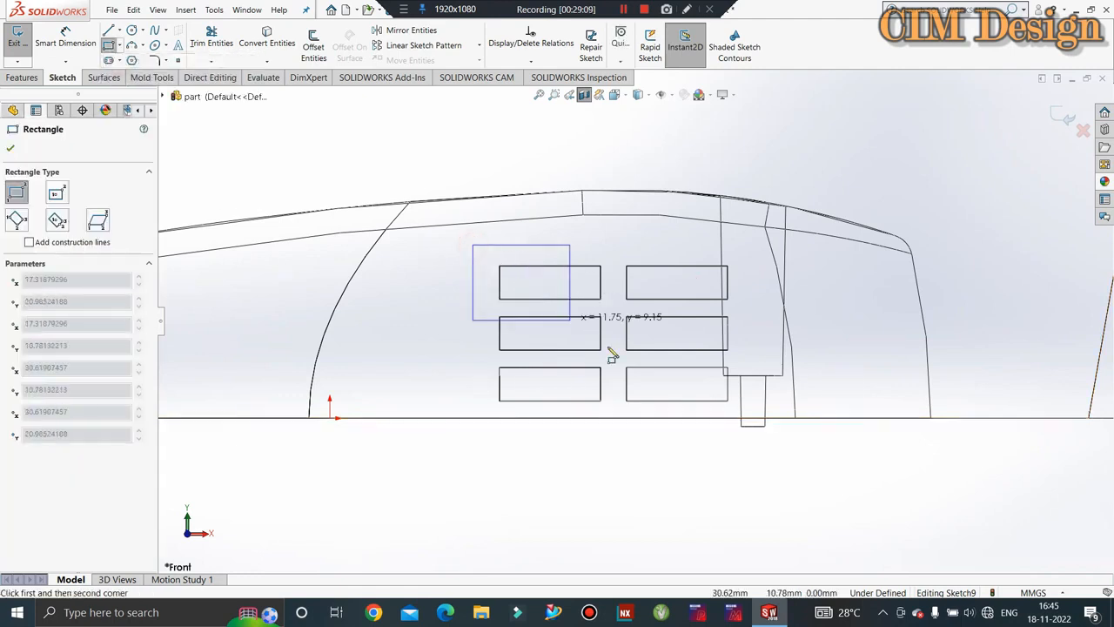
click(773, 418)
key(Escape)
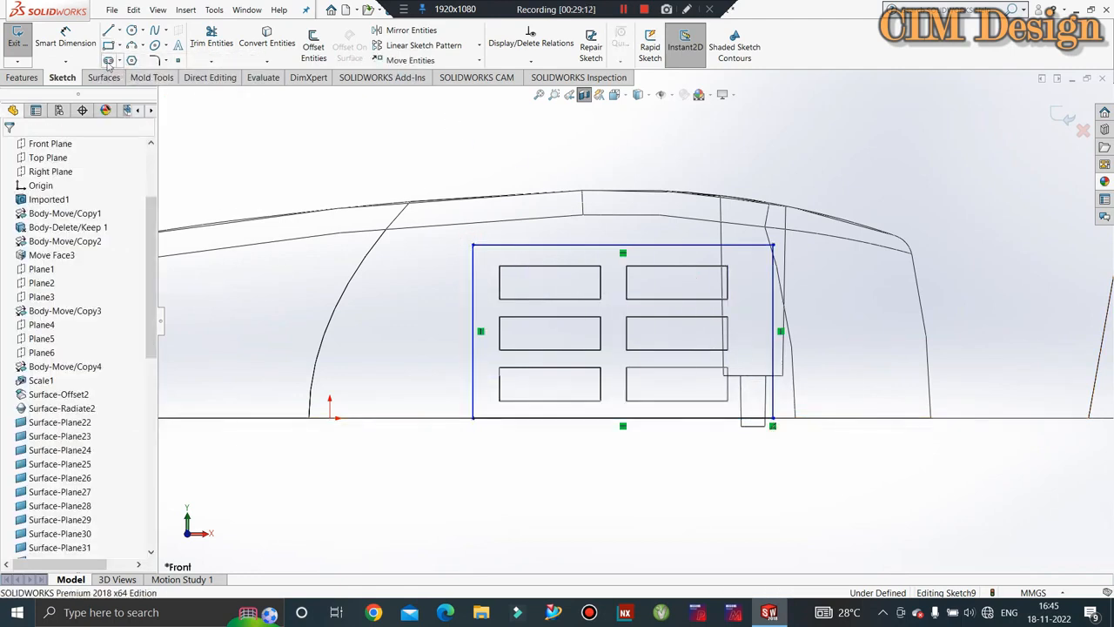
- Dimension the rectangle's left edge 5 mm from the left end of the slots
click(65, 39)
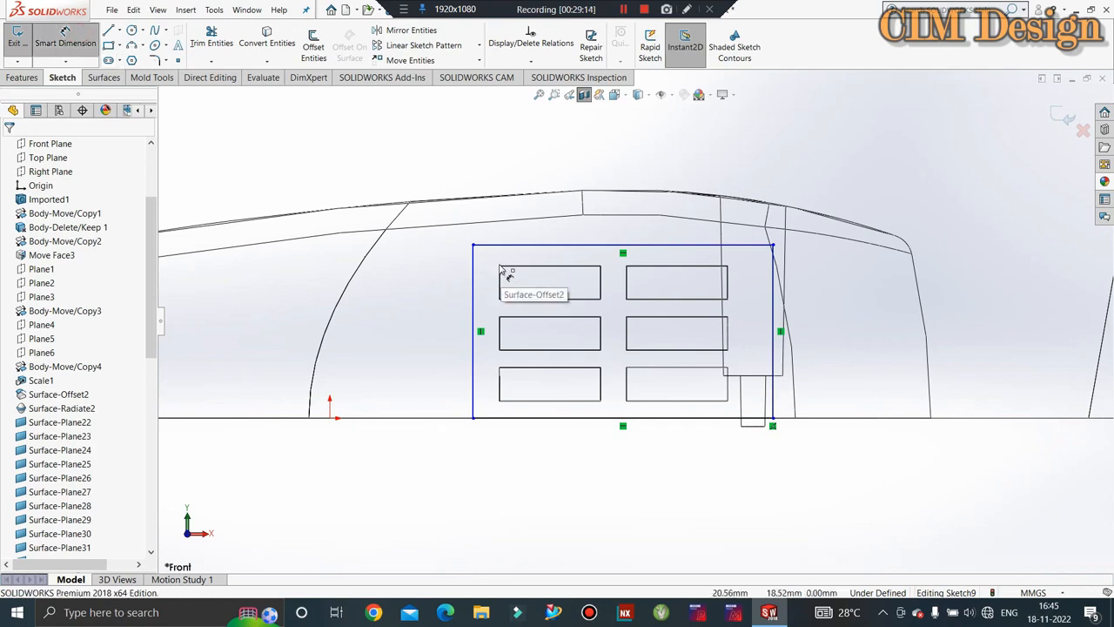
click(474, 270)
click(500, 383)
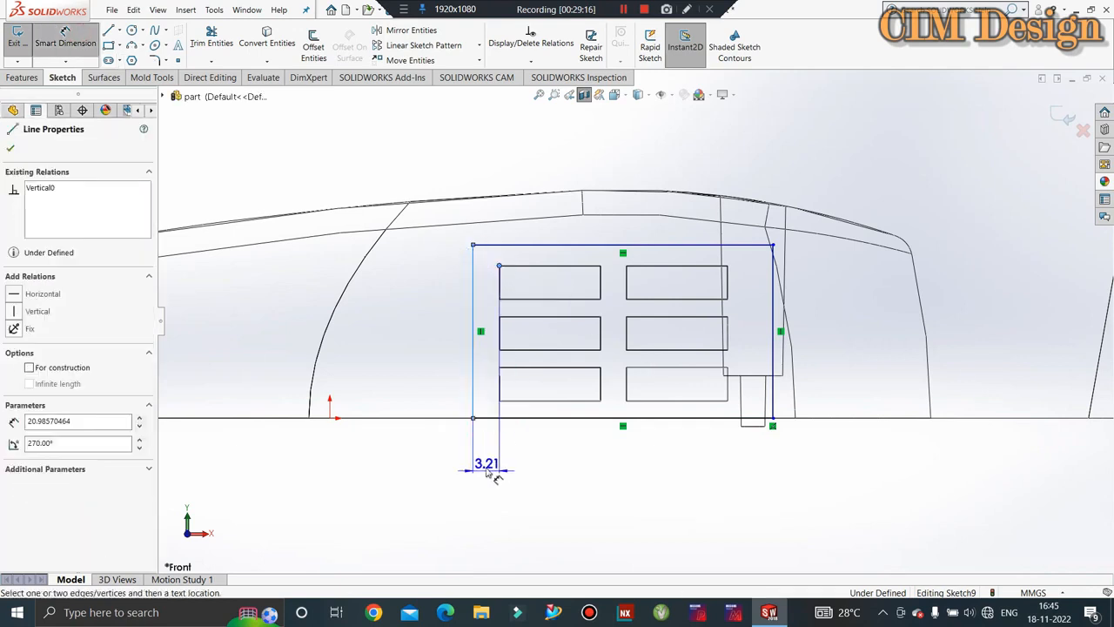
click(491, 470)
text(5)
key(Return)
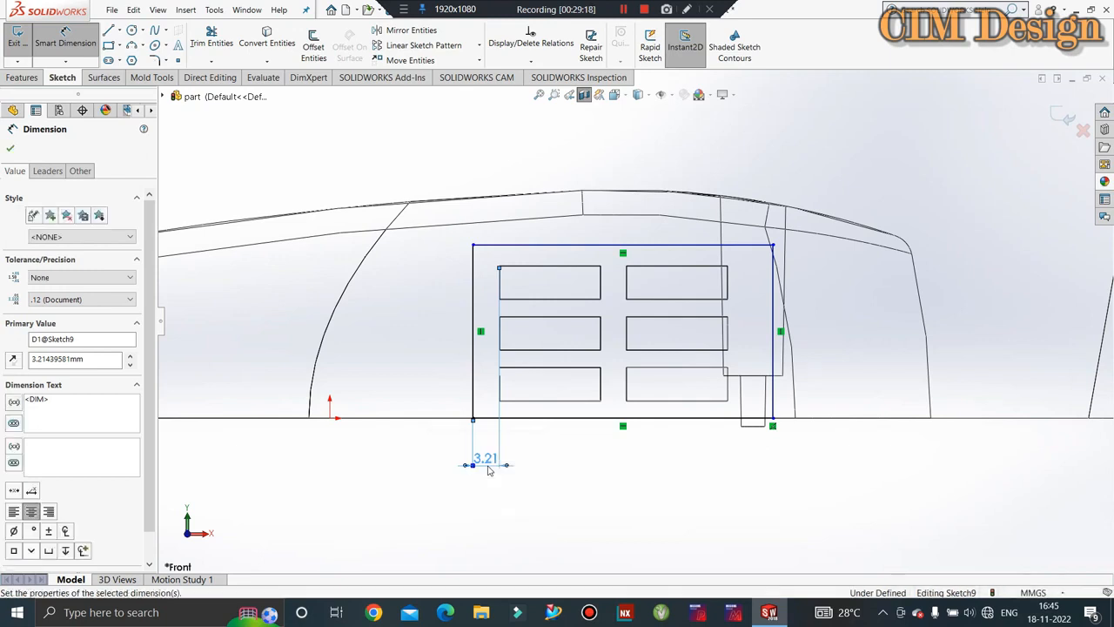
- Dimension the rectangle's top edge 5 mm above the upper row of slots
click(501, 247)
click(500, 266)
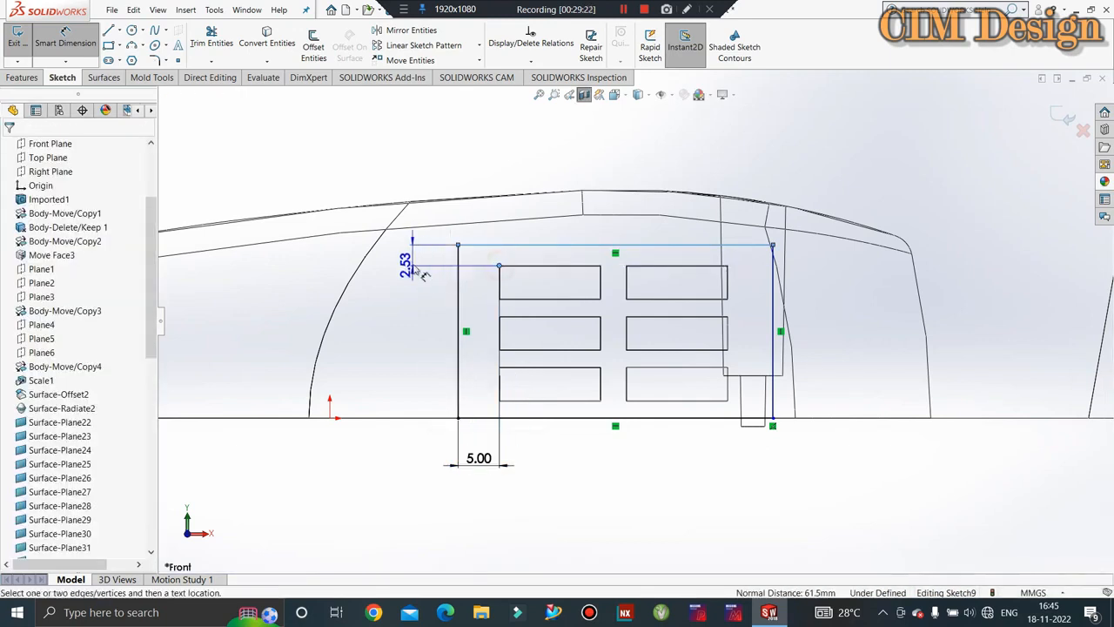
click(417, 264)
text(5)
key(Return)
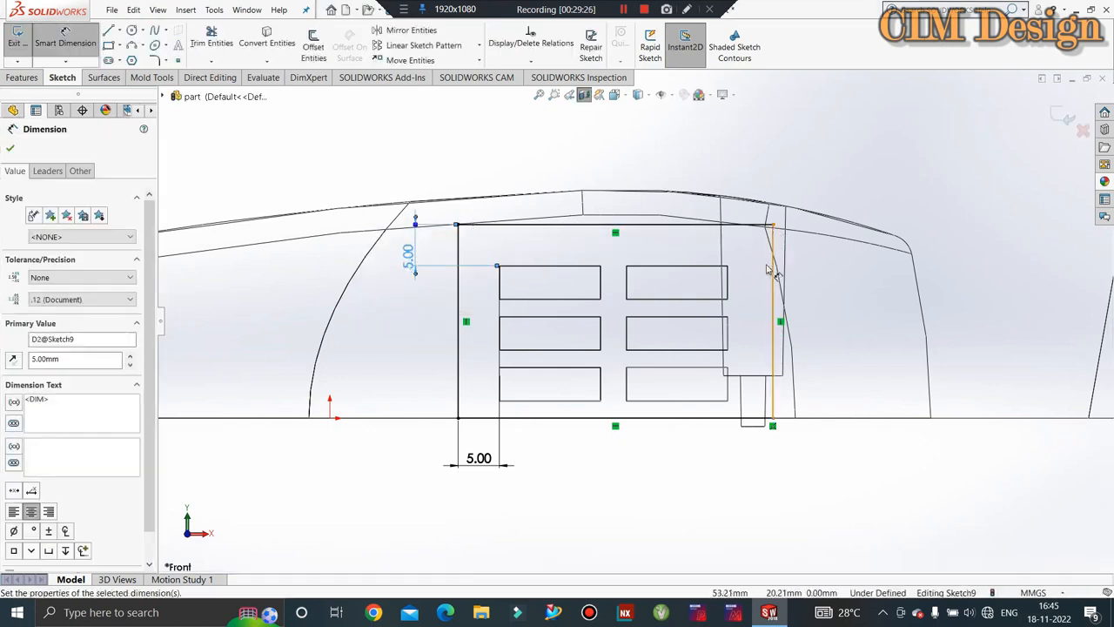
- Set the rectangle's width to 38 mm
click(636, 224)
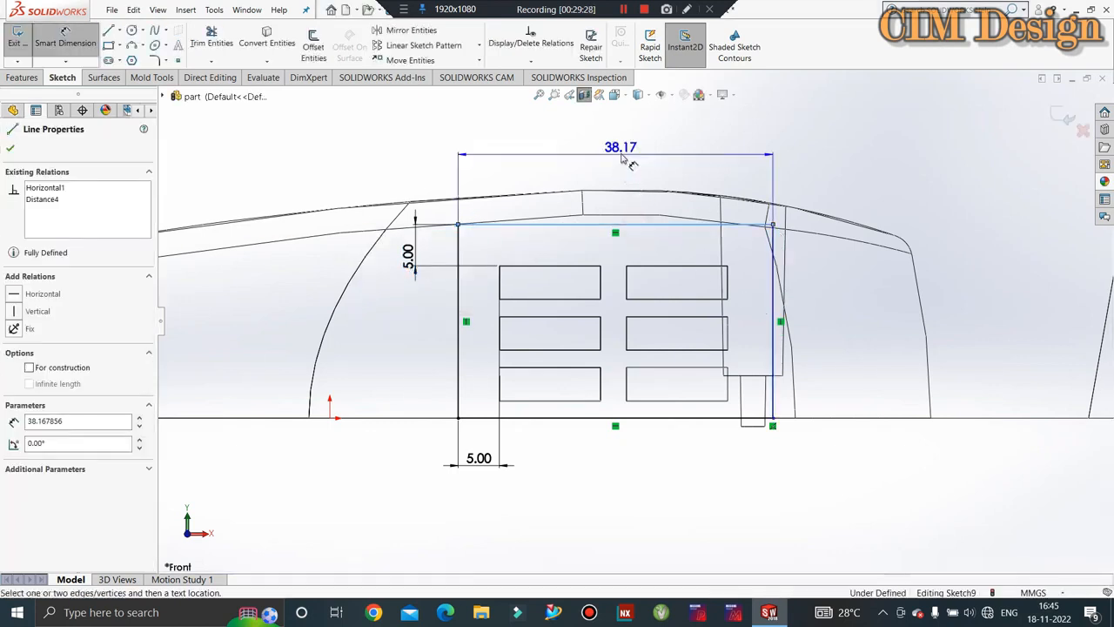
click(643, 235)
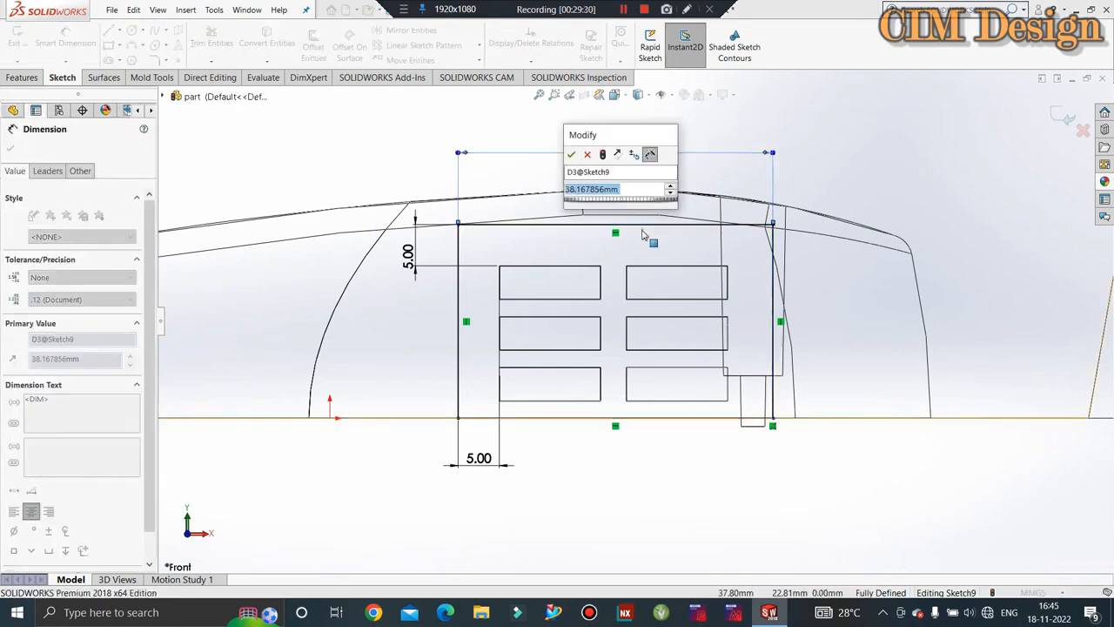
text(38)
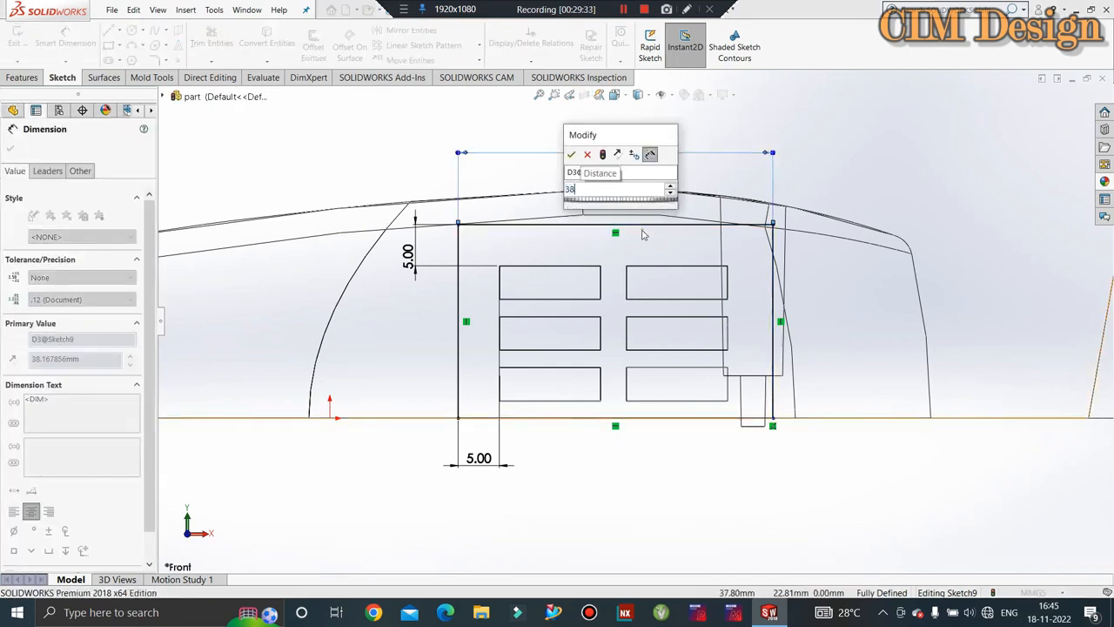
key(Return)
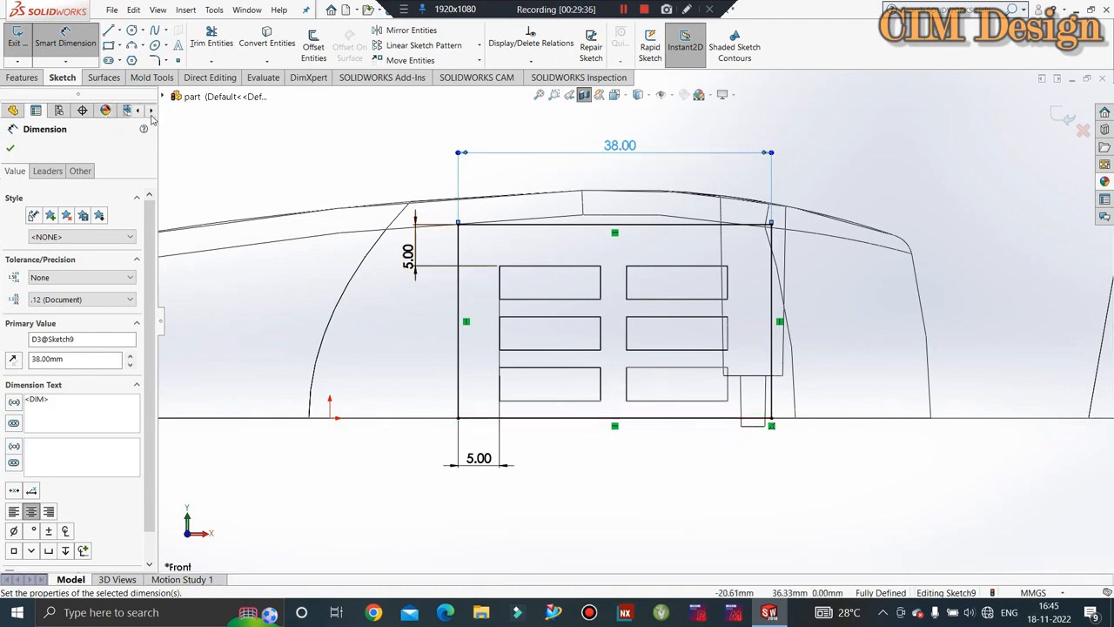
key(Escape)
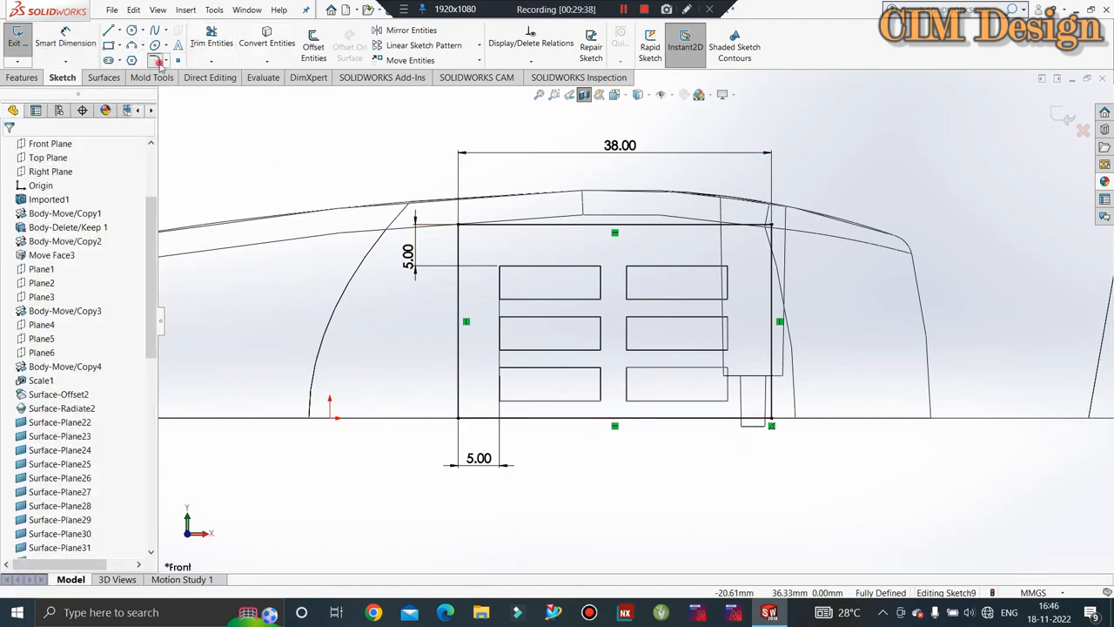
- Round the rectangle's two upper corners with 5 mm sketch fillets and exit the sketch
click(156, 61)
click(493, 225)
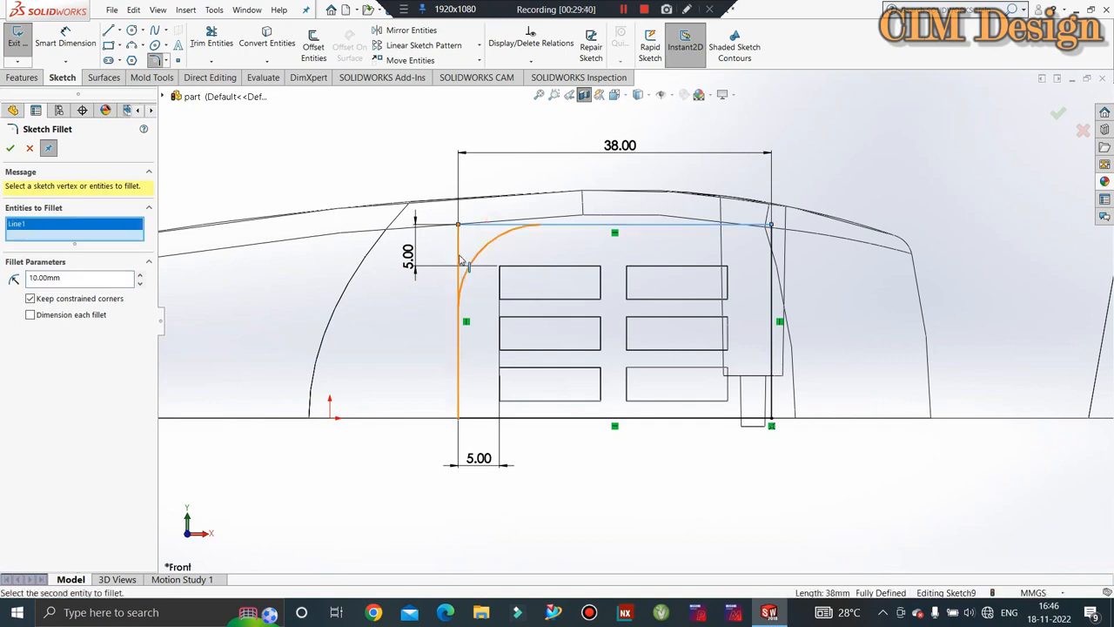
click(459, 259)
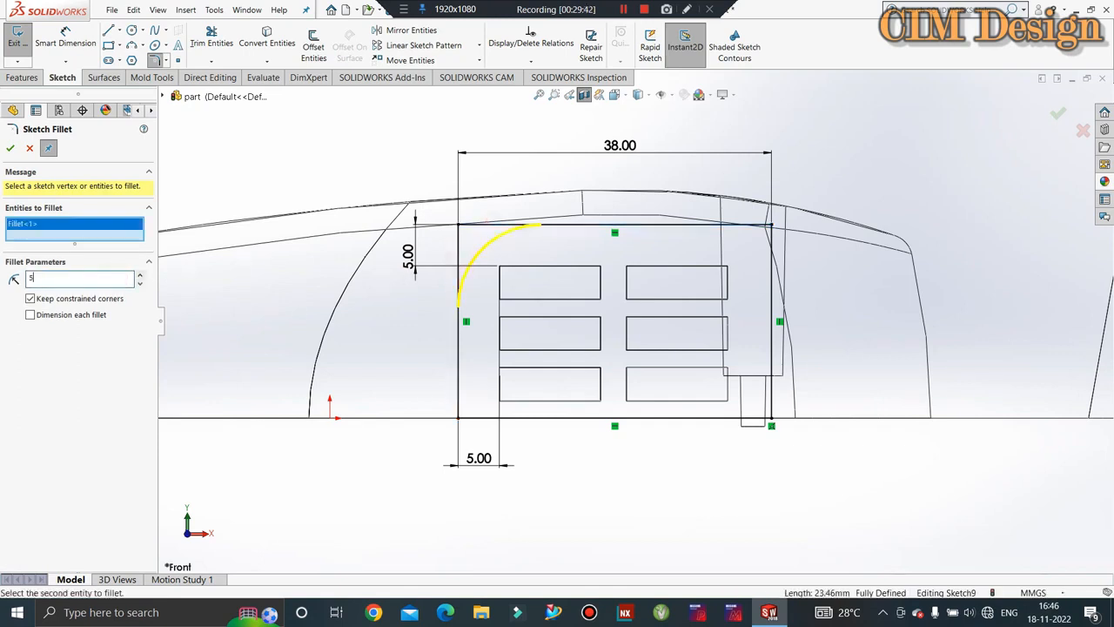
click(10, 149)
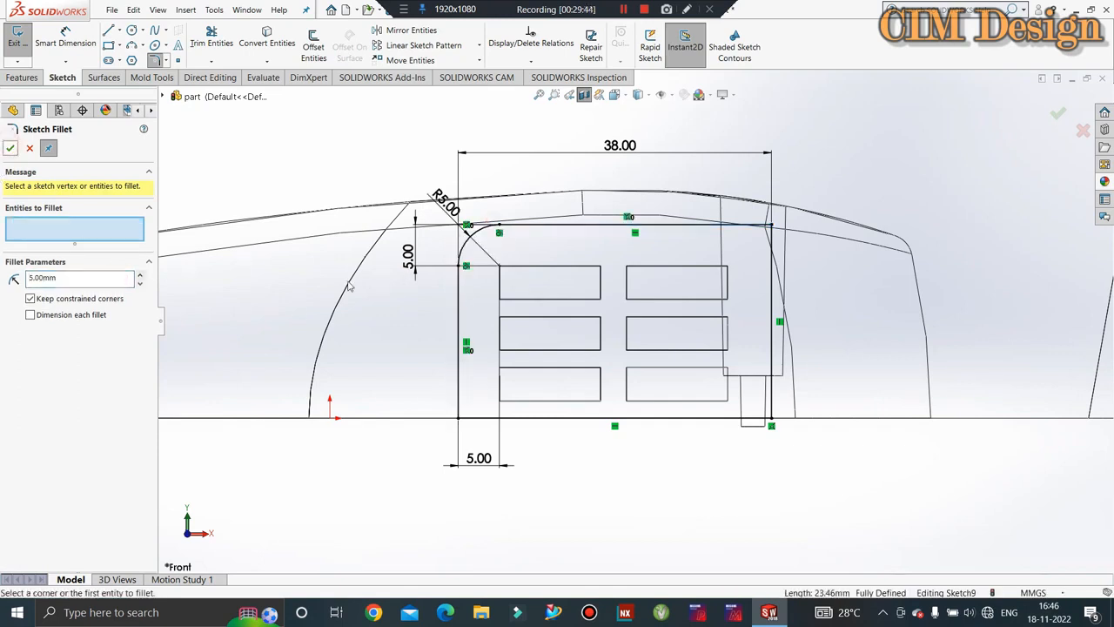
click(749, 227)
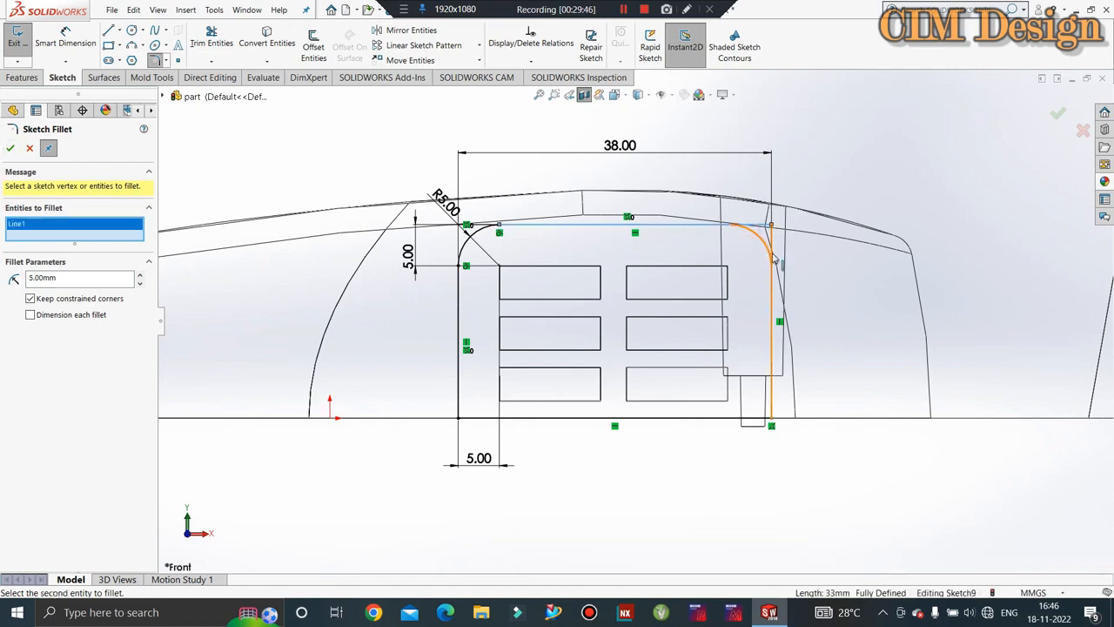
click(771, 260)
click(11, 149)
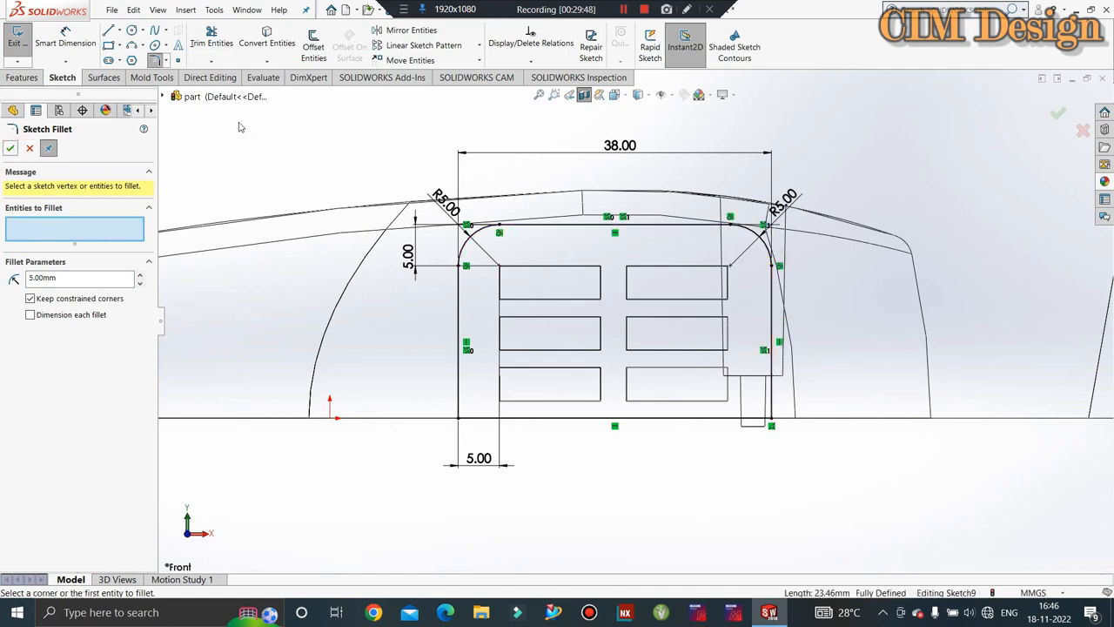
click(12, 43)
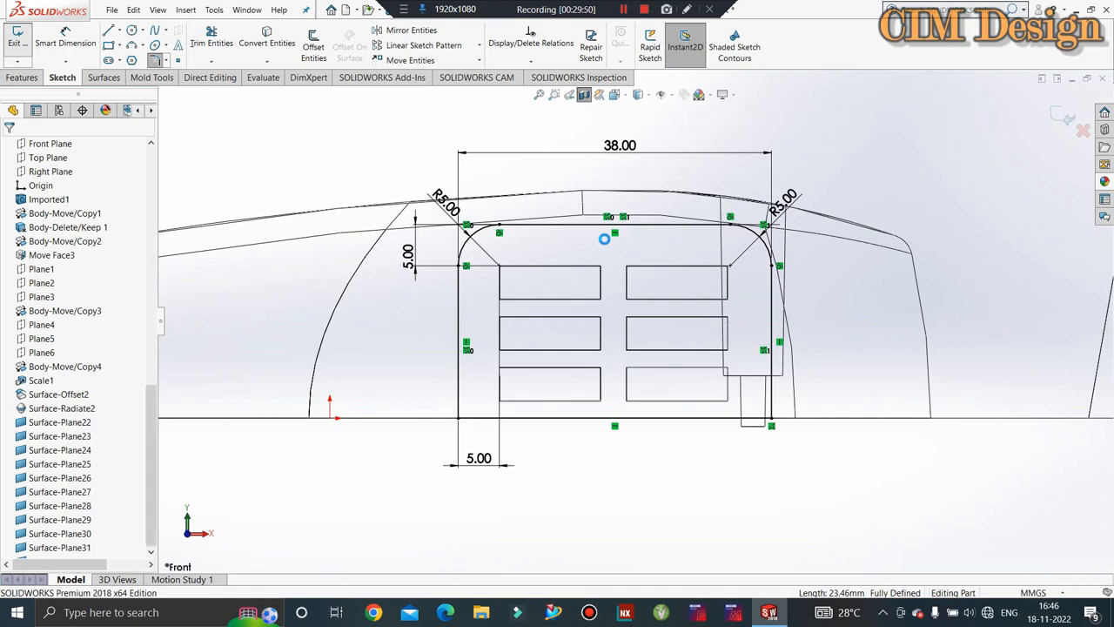
- Deselect the finished sketch and switch the cavity block back to shaded display
scroll(616, 240, up, 5)
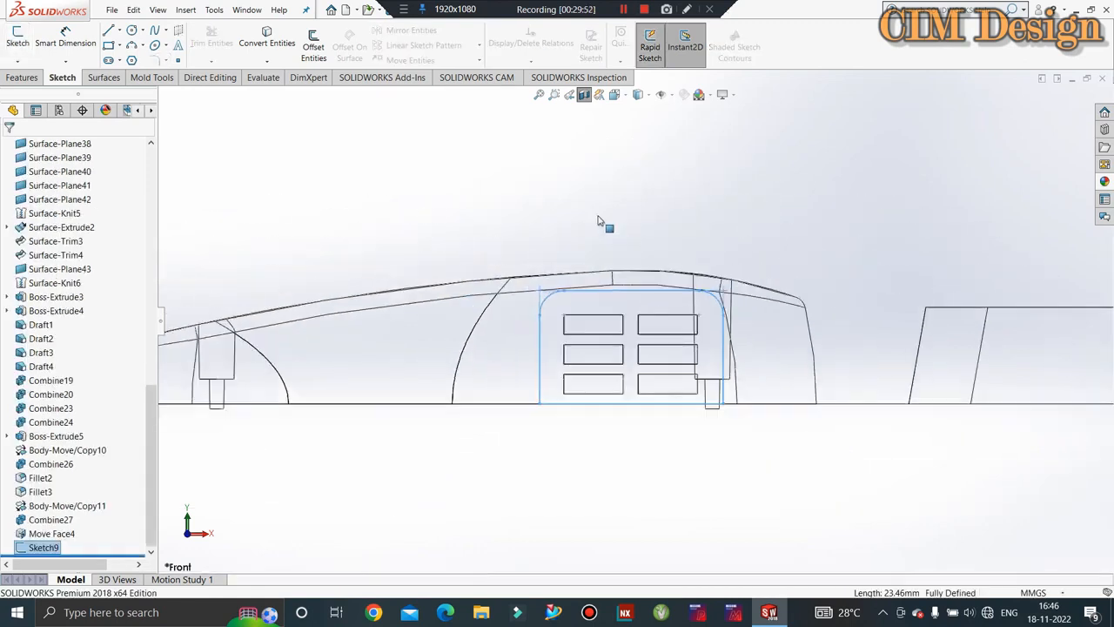
click(627, 232)
key(Escape)
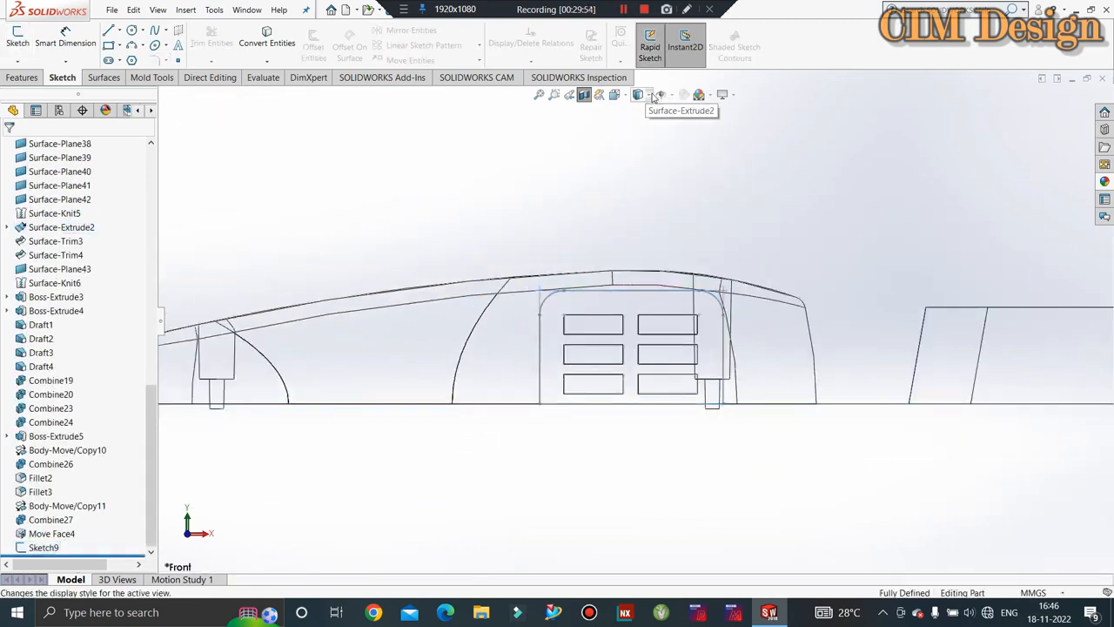
click(652, 95)
click(640, 126)
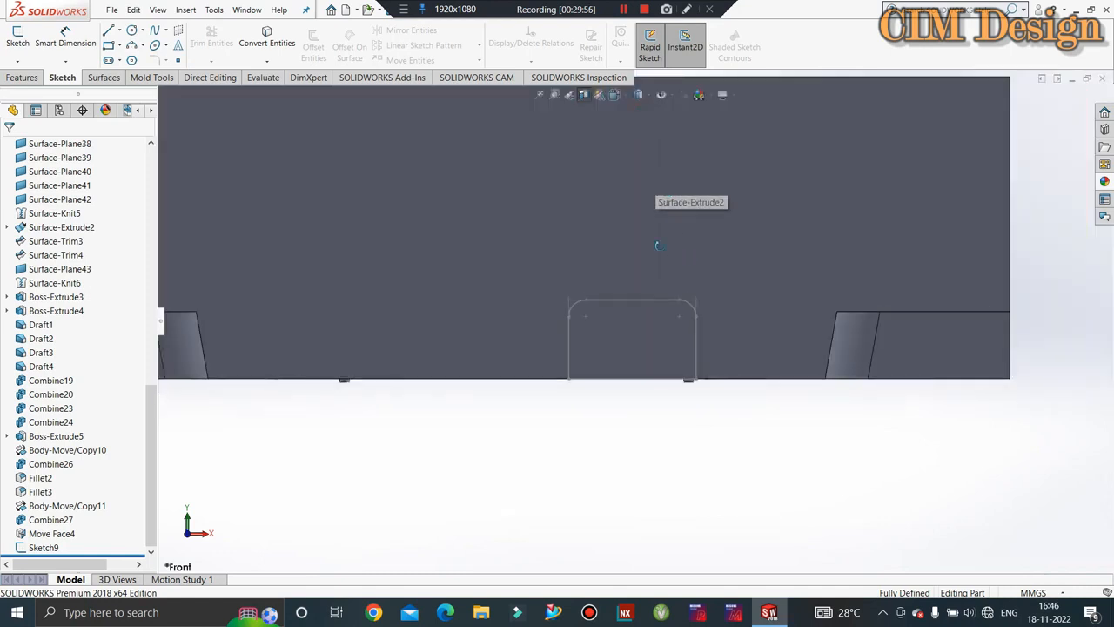
- Extrude the rounded rectangle sketch 70 mm in the reversed direction, through the cavity block's wall over the slots
middle_drag(657, 244, 453, 165)
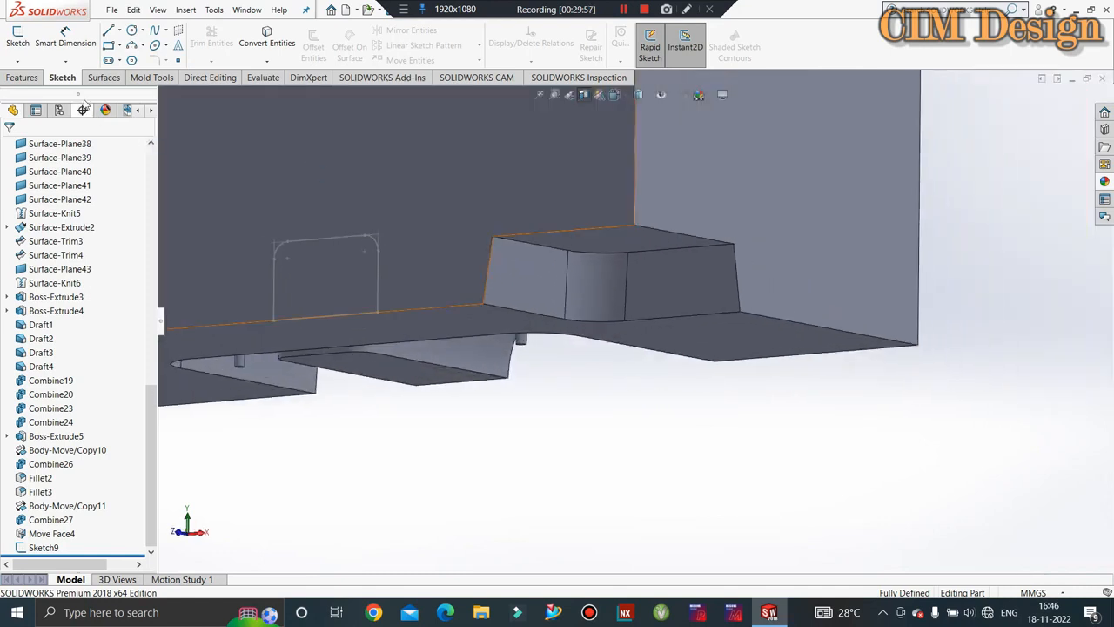
click(21, 78)
click(23, 43)
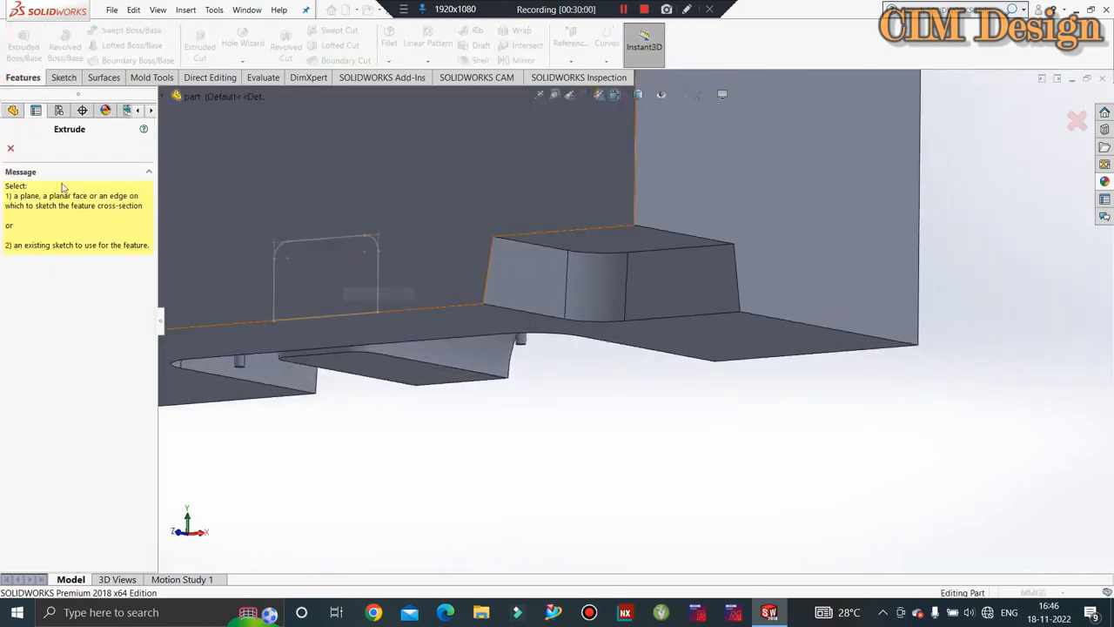
click(282, 251)
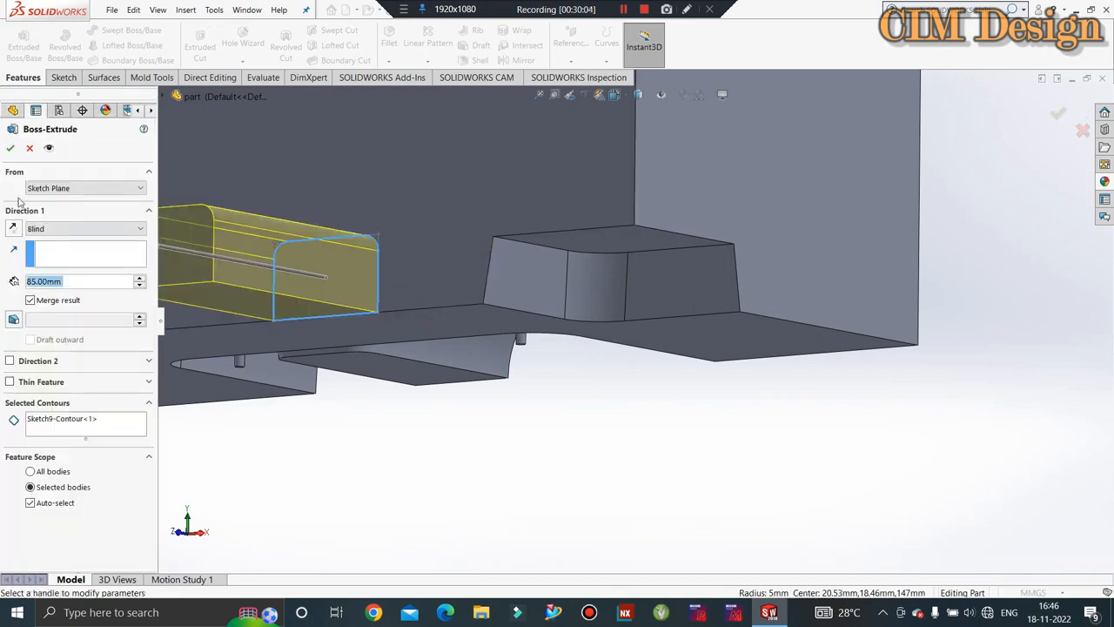
click(13, 228)
middle_drag(458, 423, 430, 134)
scroll(351, 103, up, 4)
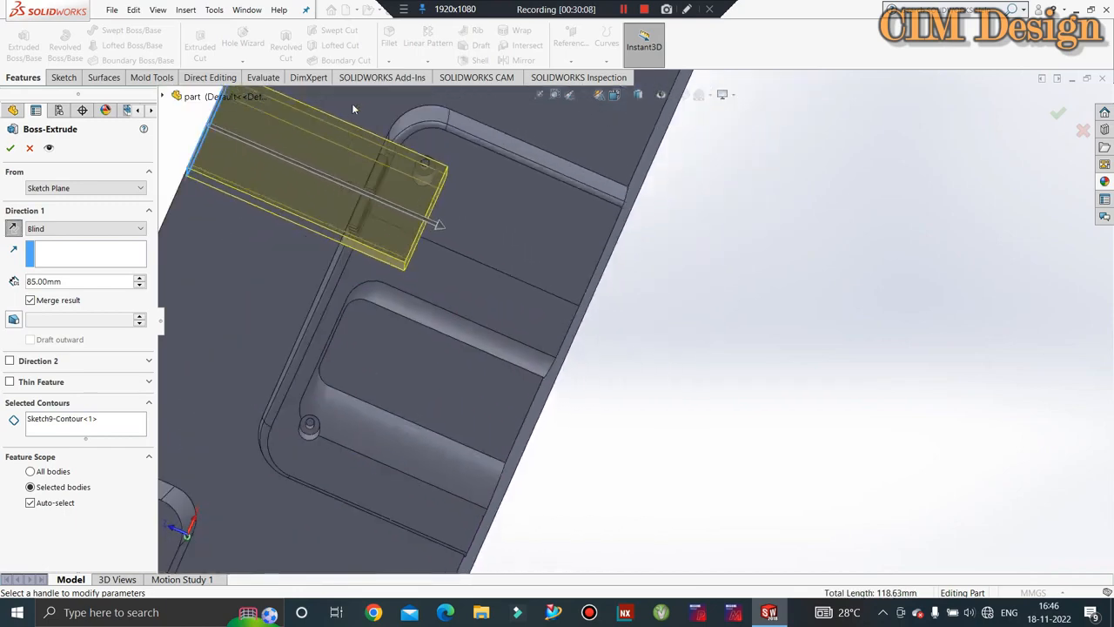
scroll(466, 202, down, 3)
mouse_move(595, 343)
mouse_down()
mouse_move(585, 313)
mouse_move(543, 320)
mouse_up()
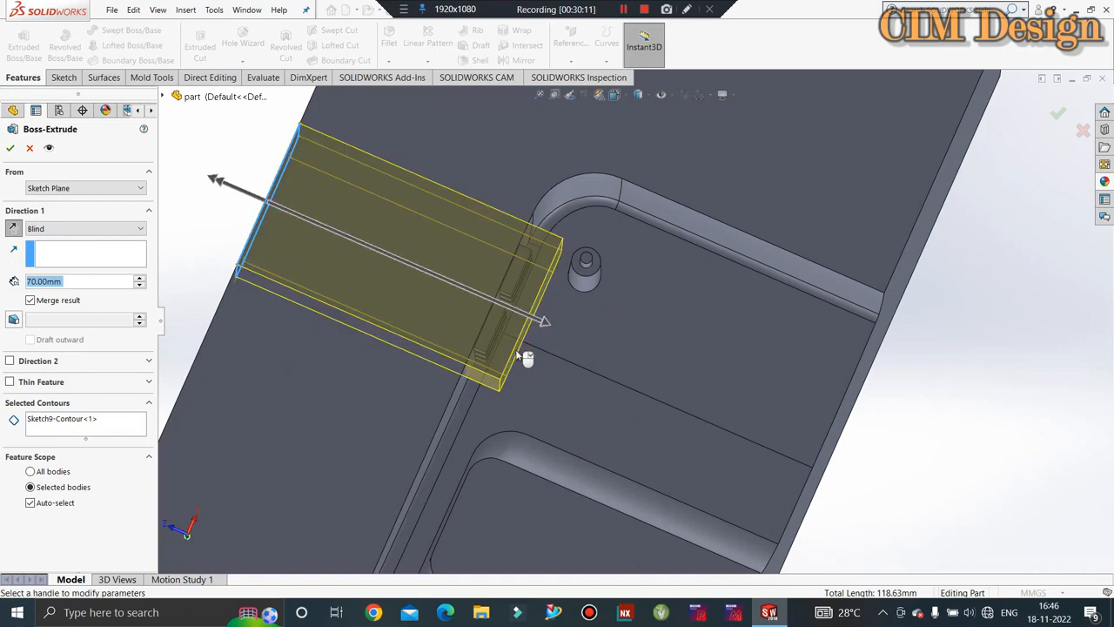
click(11, 149)
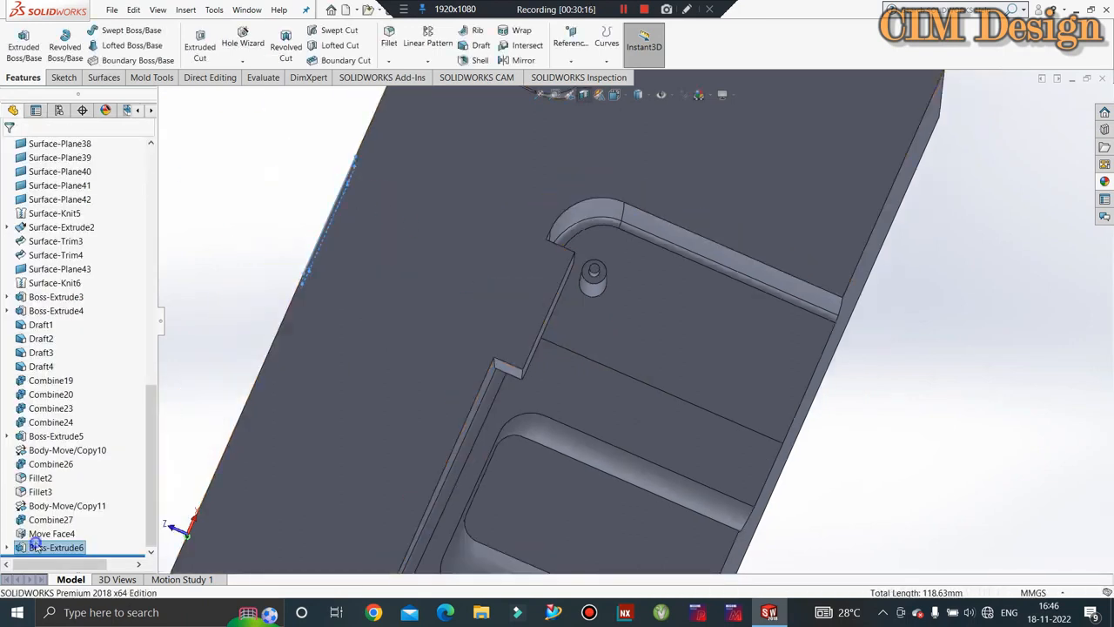
- Edit the new extrusion to turn off Merge result so that it becomes a separate body
right_click(35, 545)
click(46, 354)
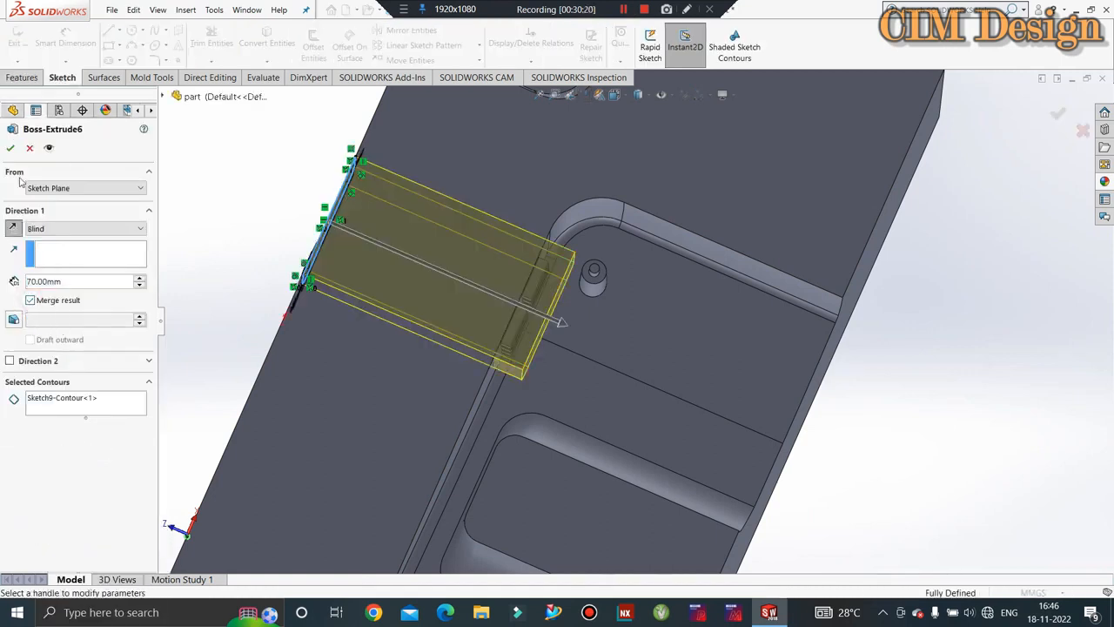
click(12, 149)
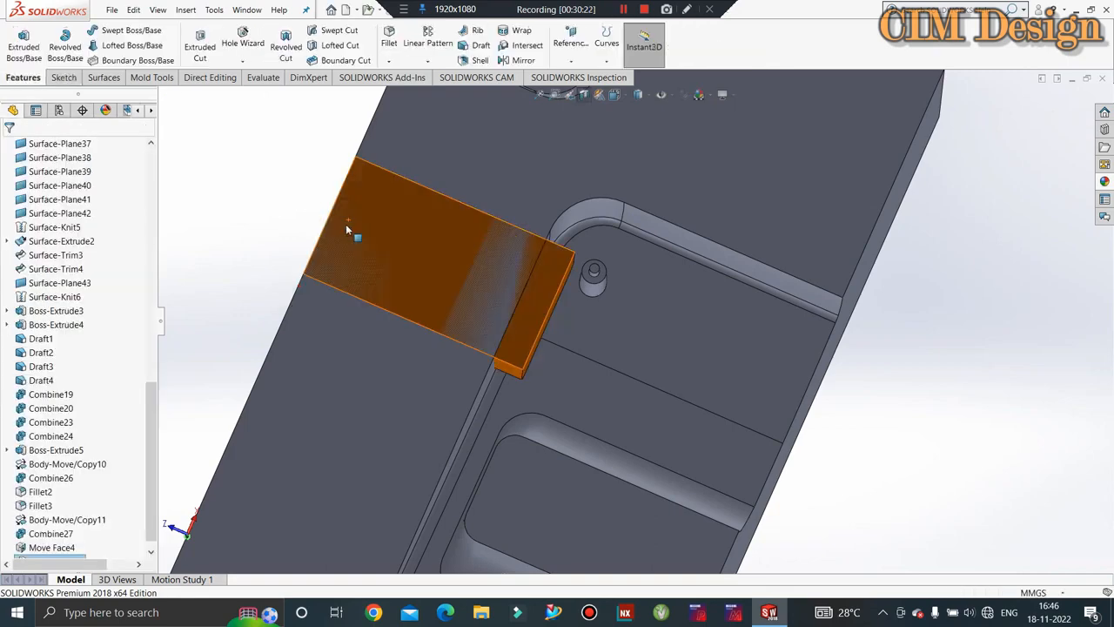
- Make one copy of the cavity block in place, with no translation or rotation
middle_drag(400, 209, 398, 100)
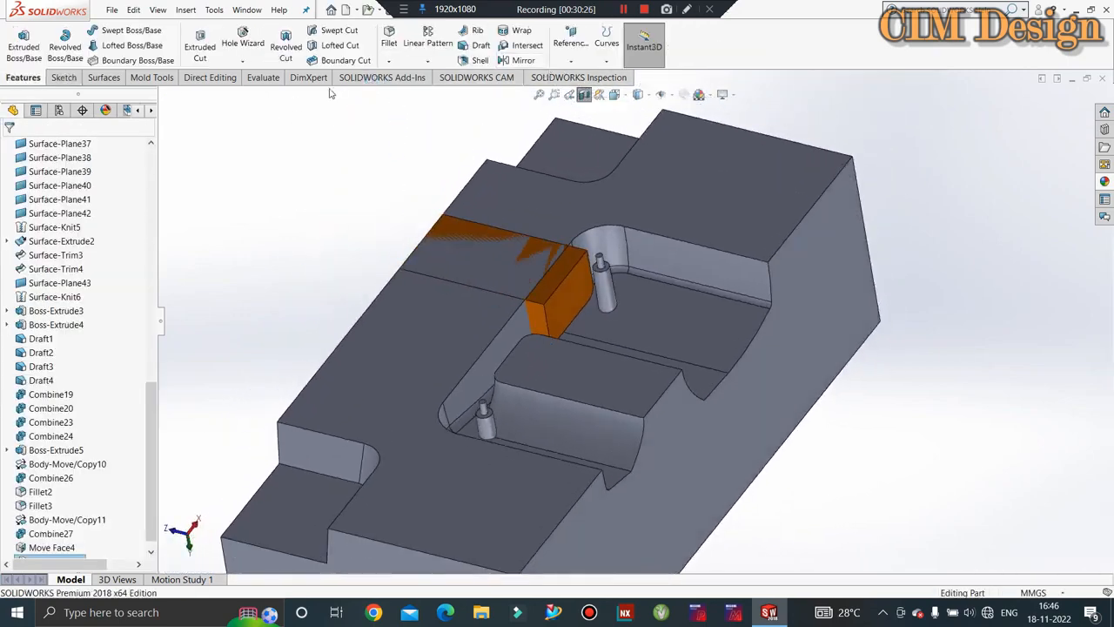
click(210, 77)
click(53, 46)
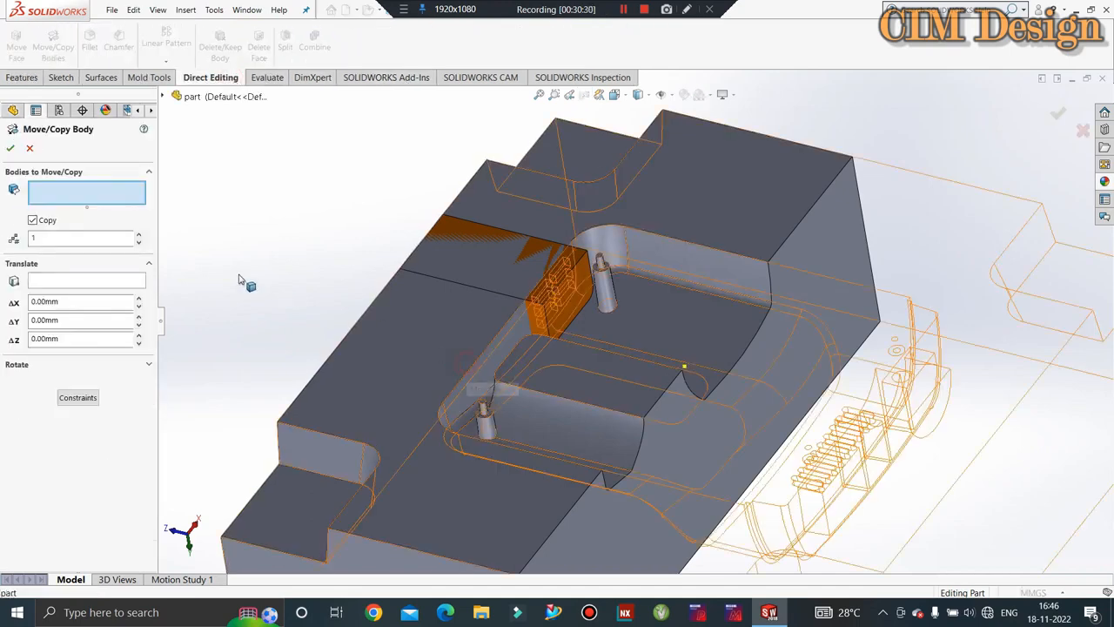
click(9, 148)
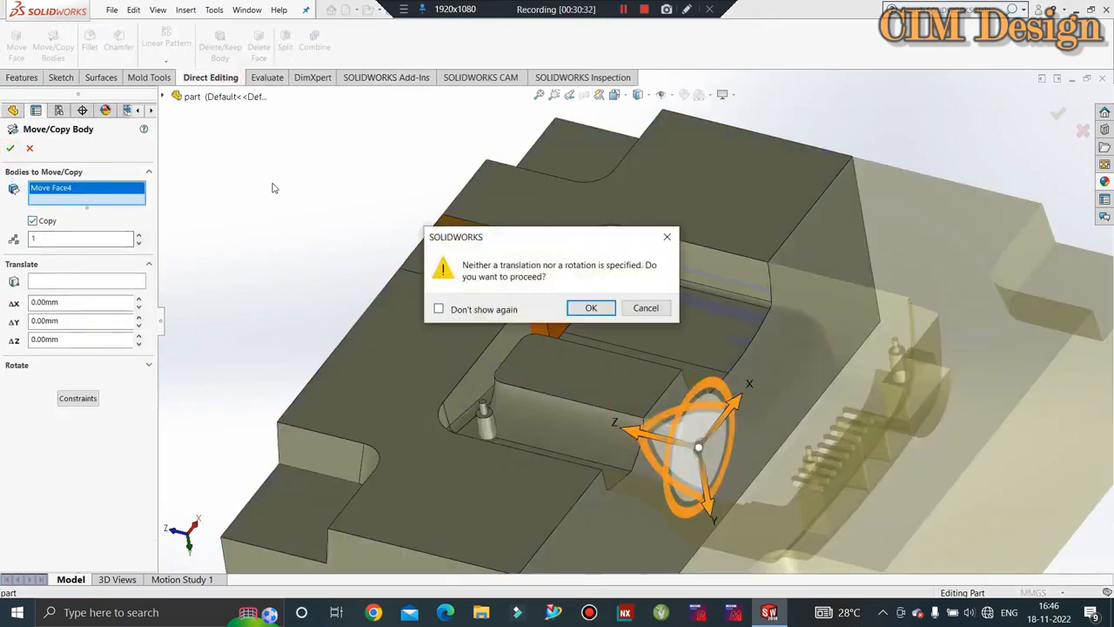
click(591, 307)
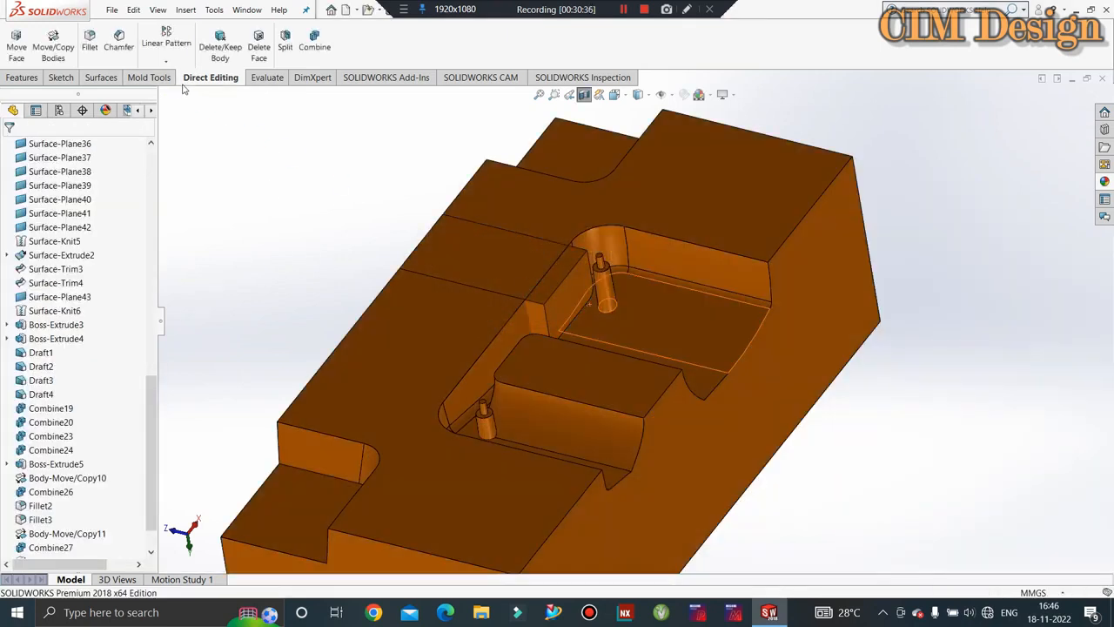
- Combine the copied cavity block and the extruded body with the Common operation to form the slotted insert
click(314, 41)
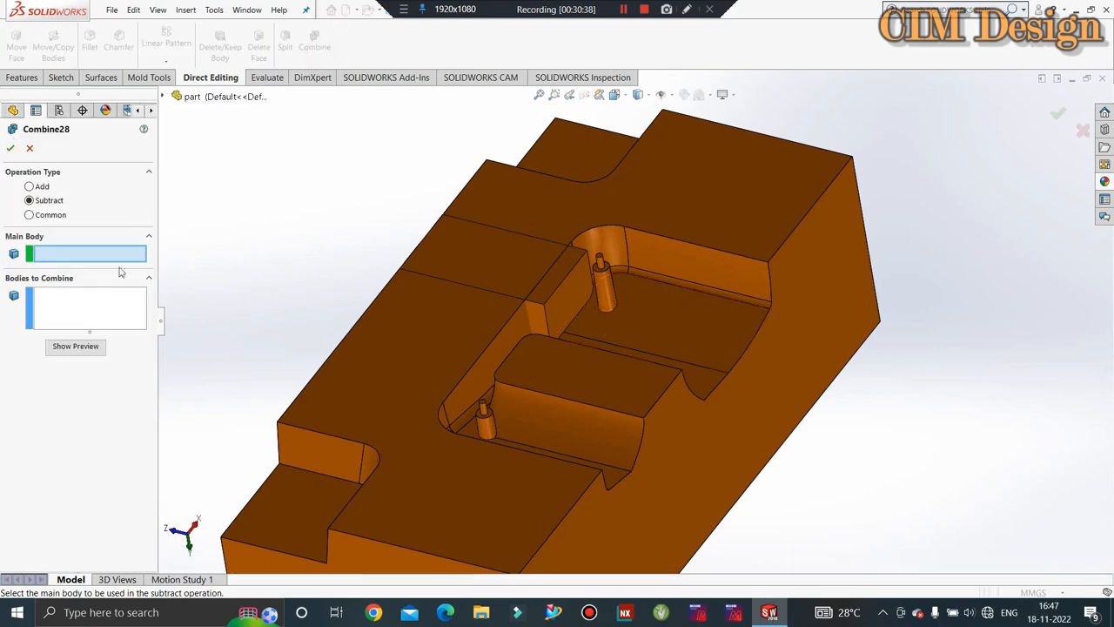
click(380, 451)
click(567, 286)
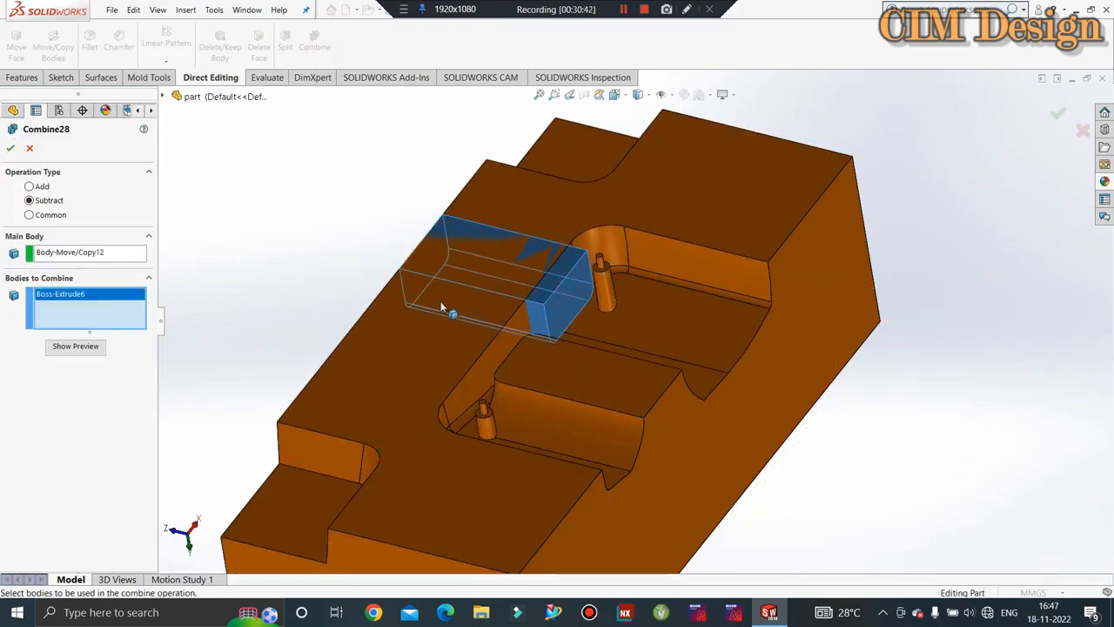
click(30, 215)
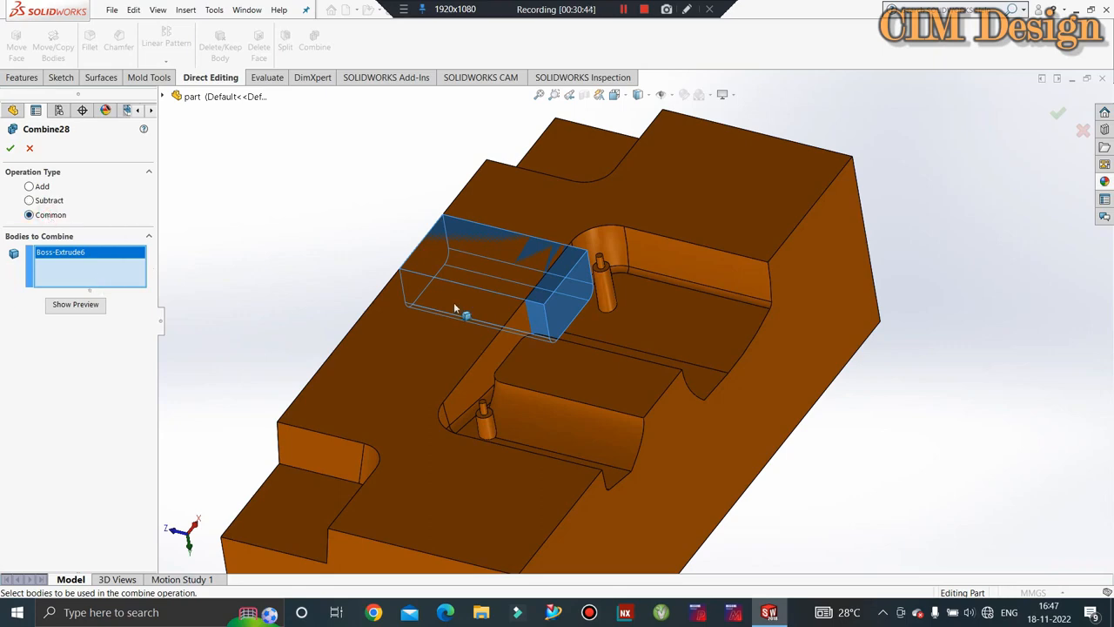
click(469, 385)
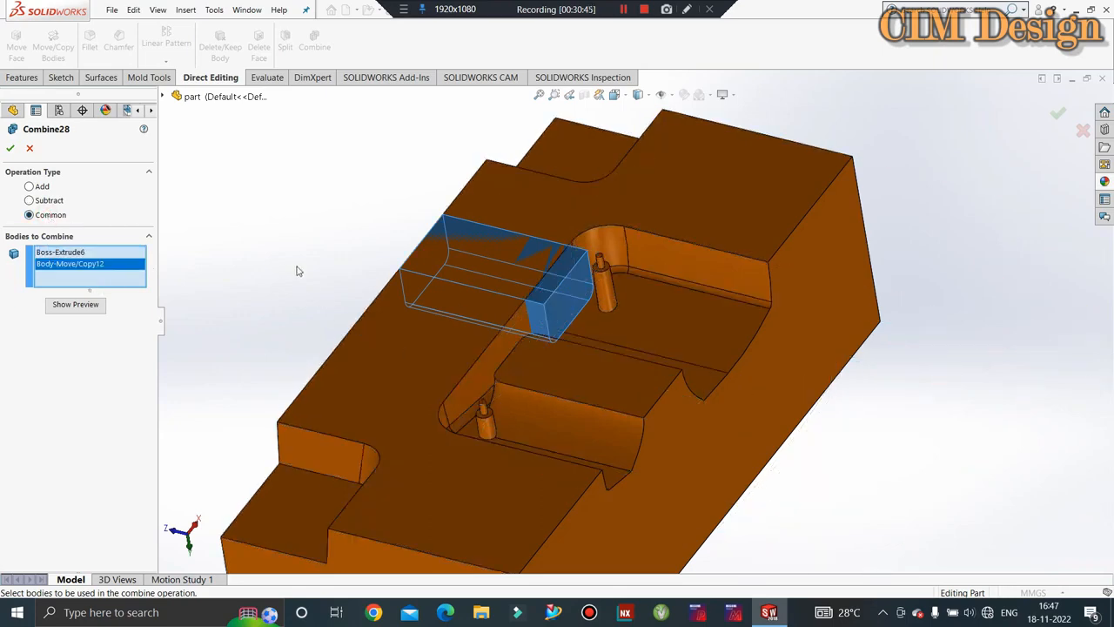
click(61, 251)
right_click(82, 254)
click(99, 281)
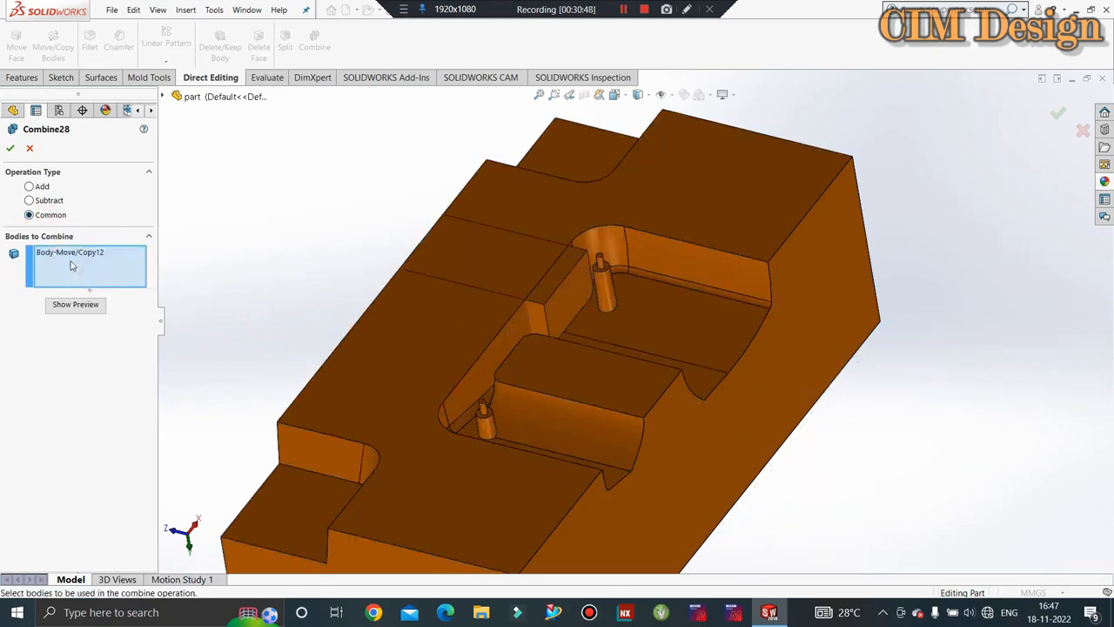
right_click(71, 261)
click(112, 269)
click(440, 361)
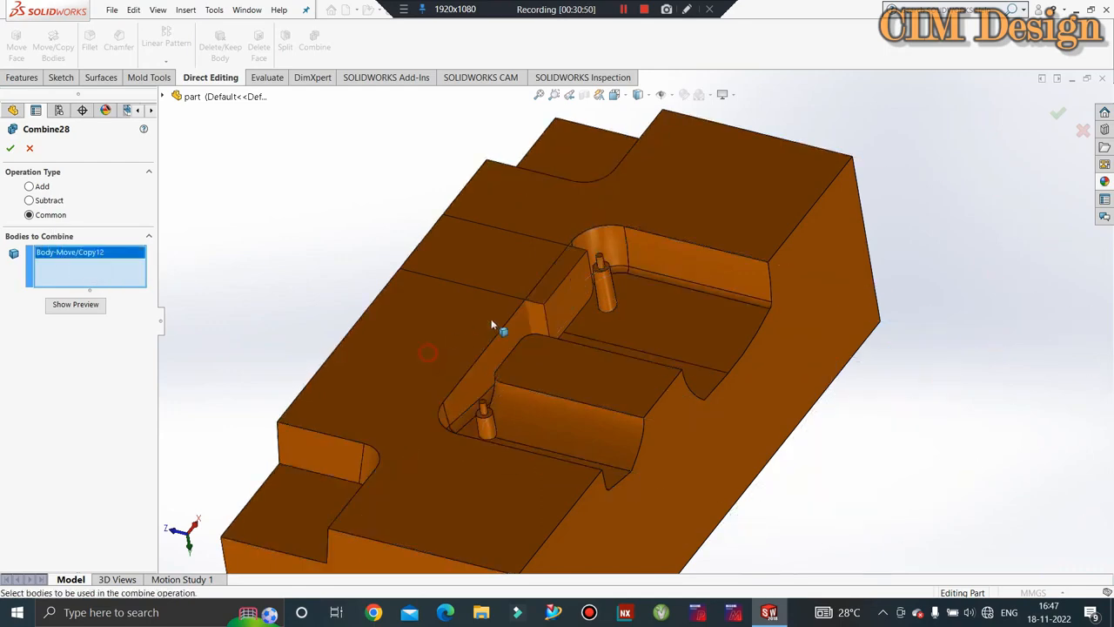
click(550, 301)
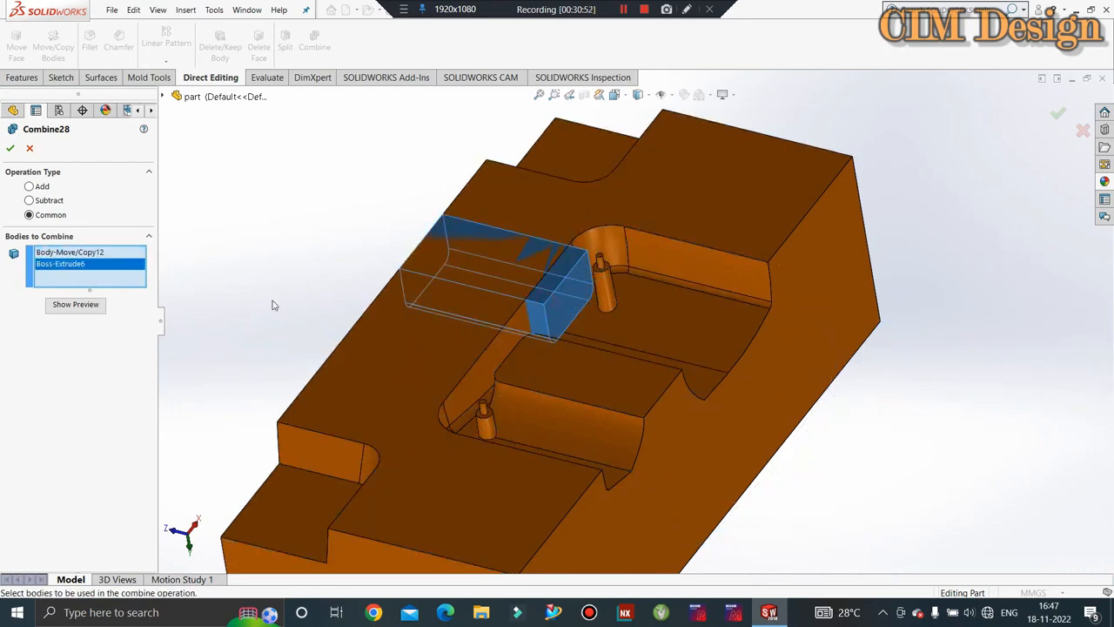
click(12, 150)
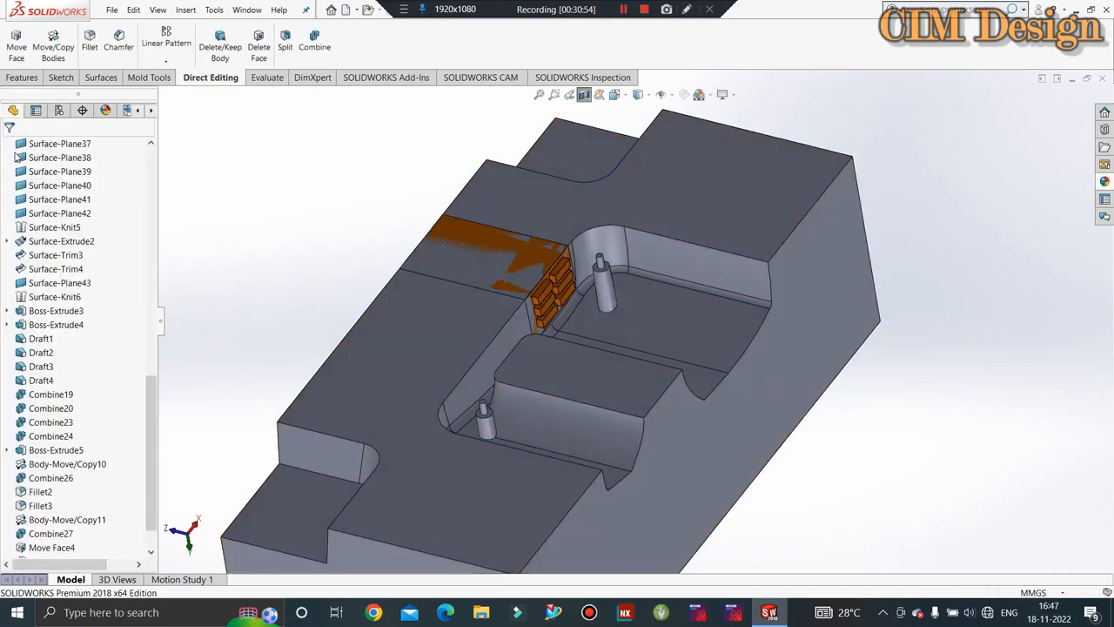
- Try to subtract the slotted insert from the cavity block with Combine
scroll(540, 323, down, 2)
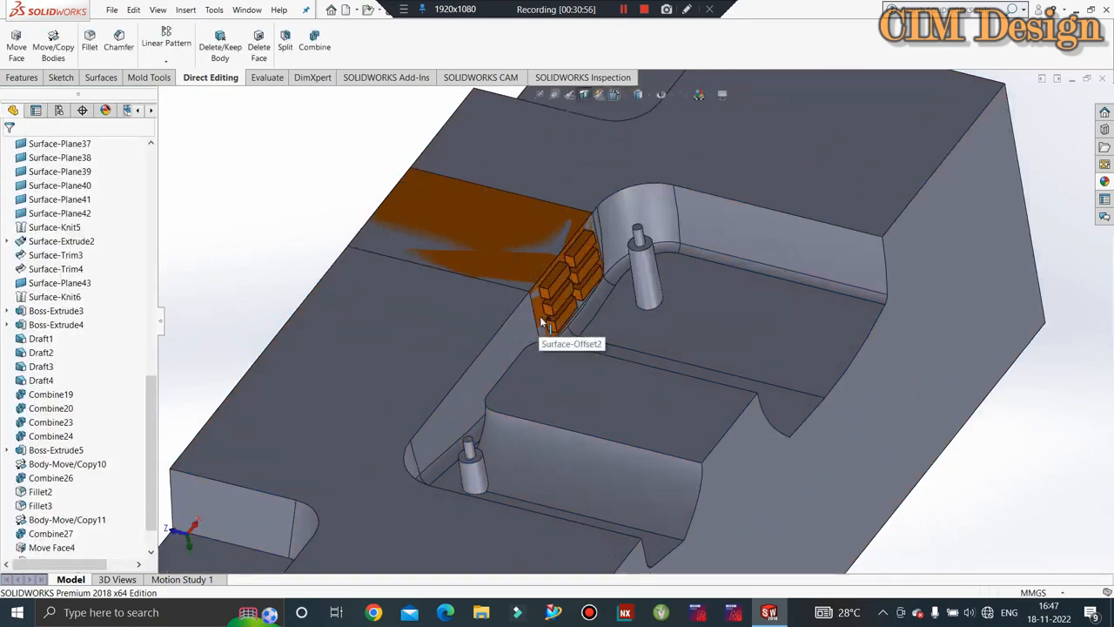
scroll(542, 322, down, 3)
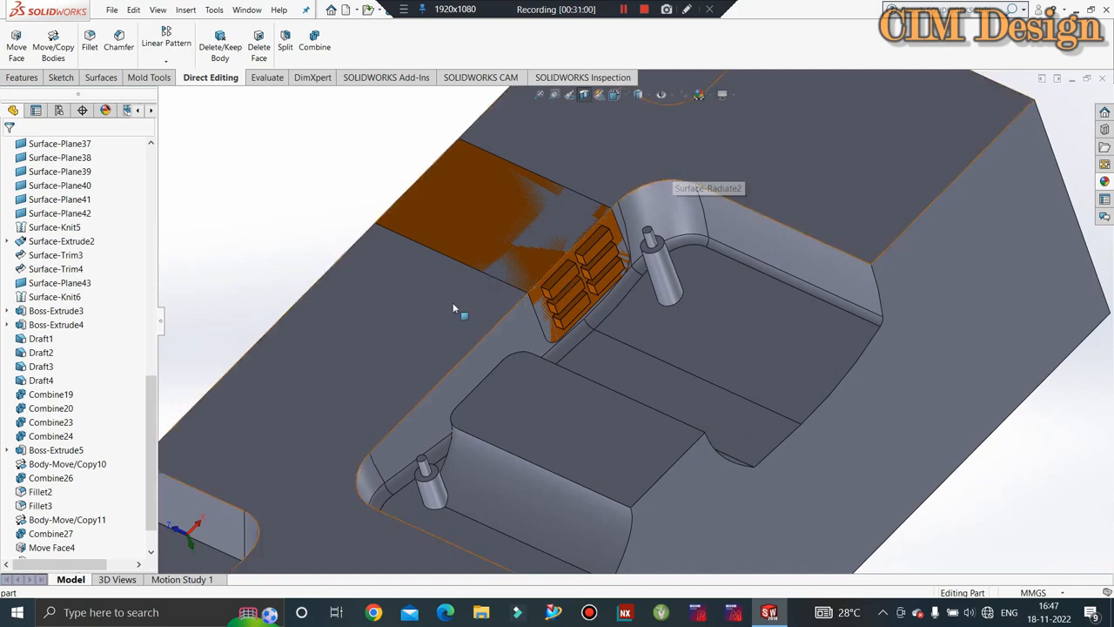
click(314, 40)
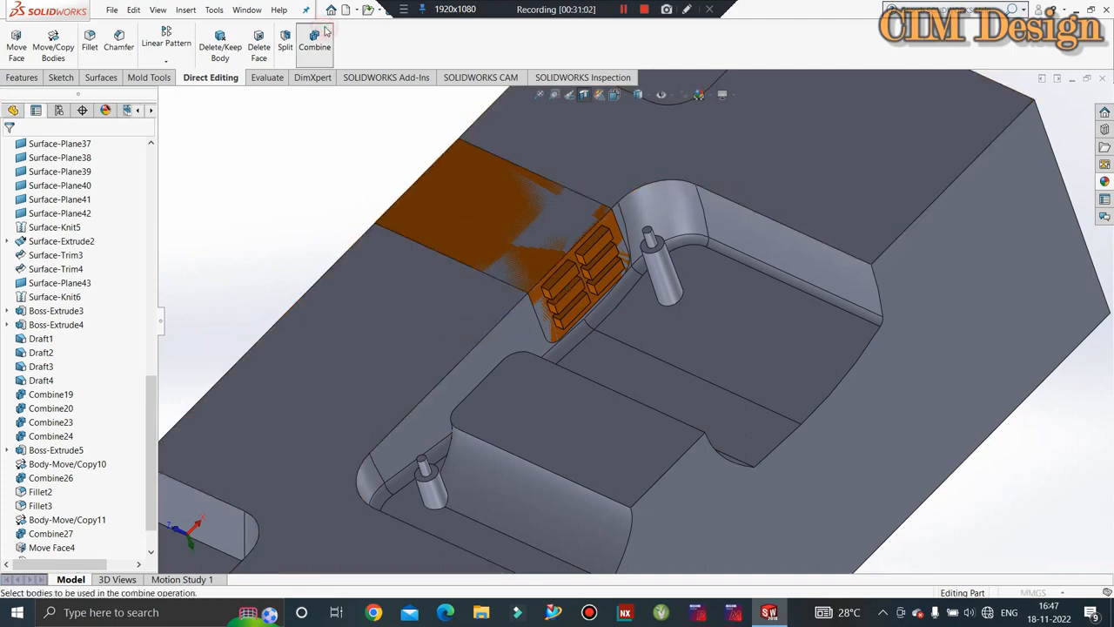
click(29, 200)
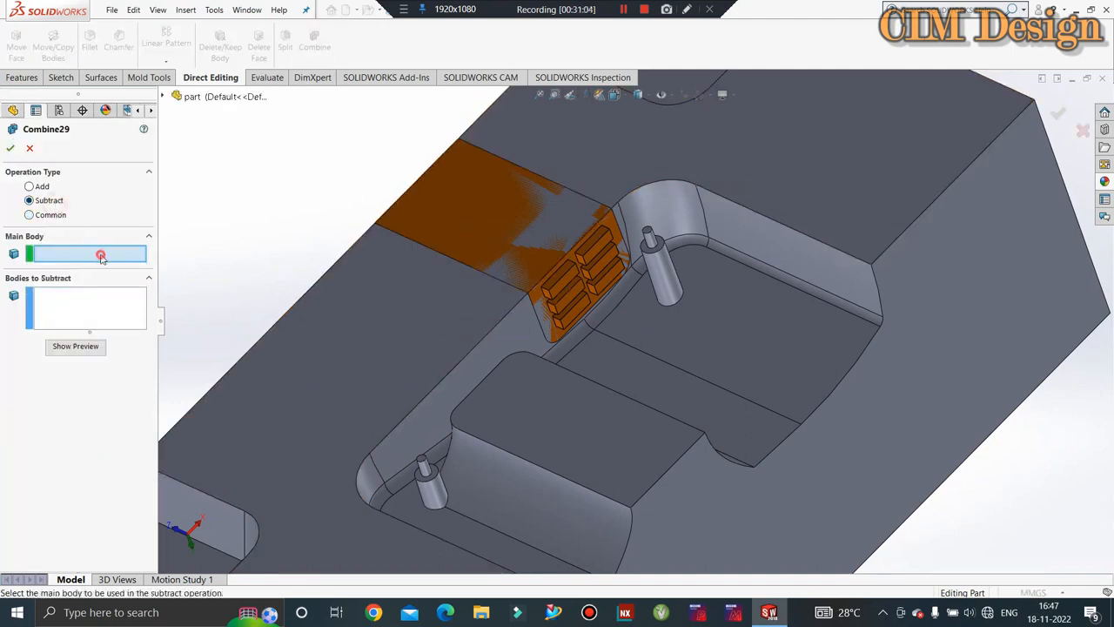
click(245, 383)
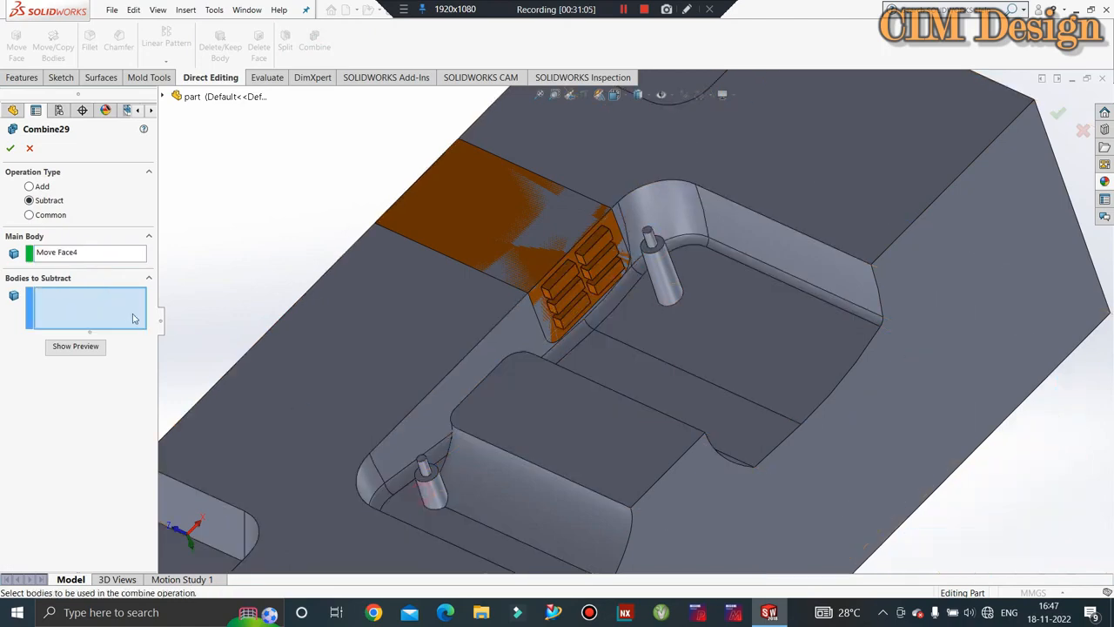
click(579, 275)
click(9, 148)
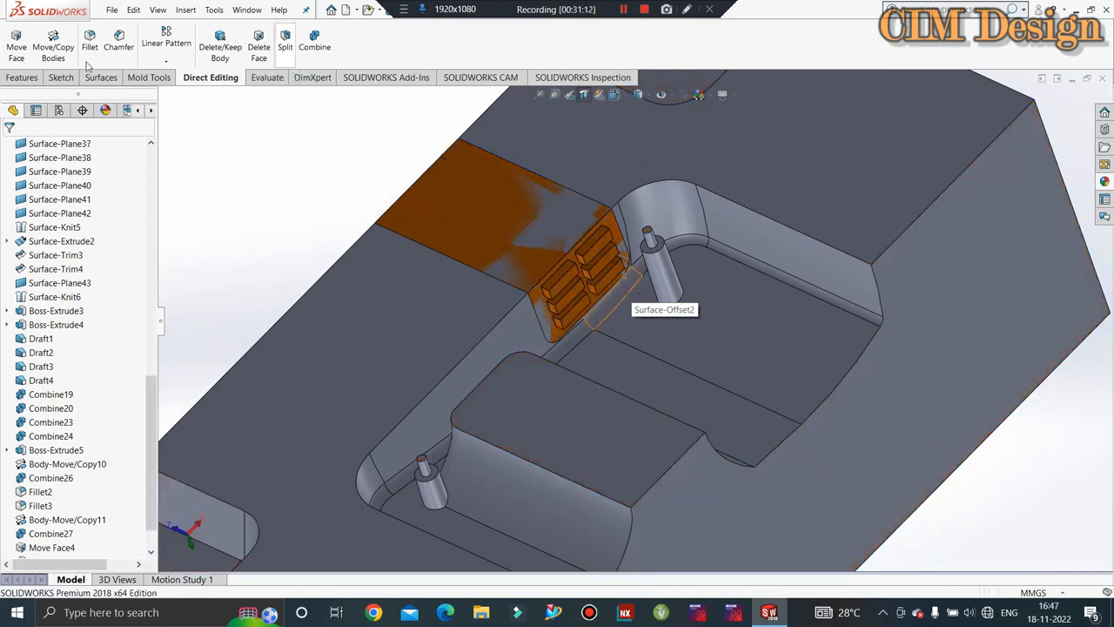
- Make one copy of the slotted insert body in place, with no translation or rotation
click(54, 43)
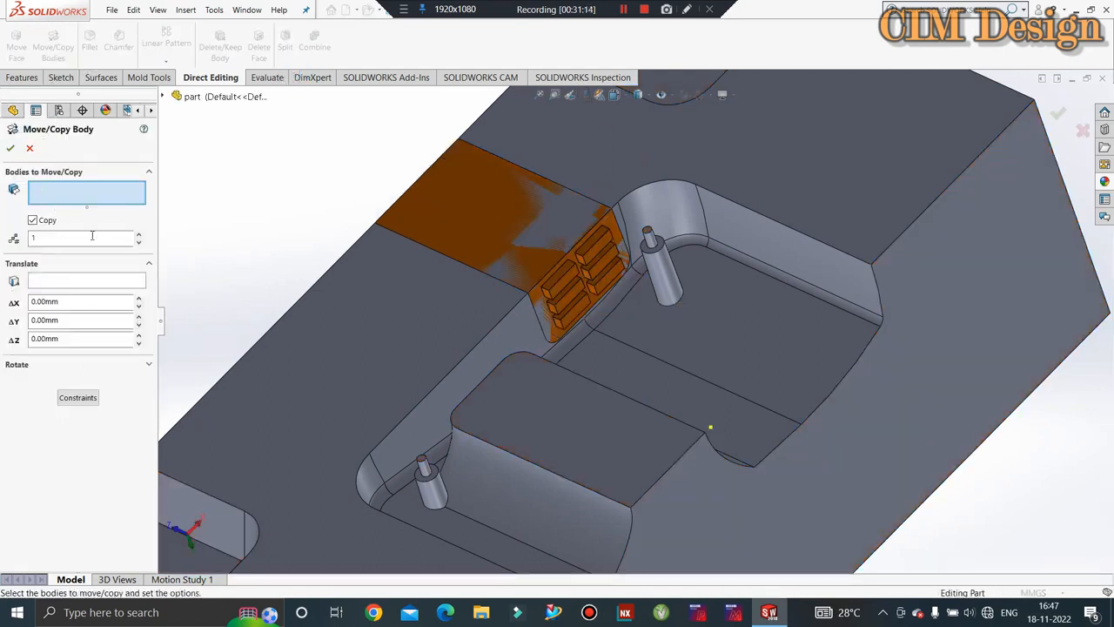
click(579, 292)
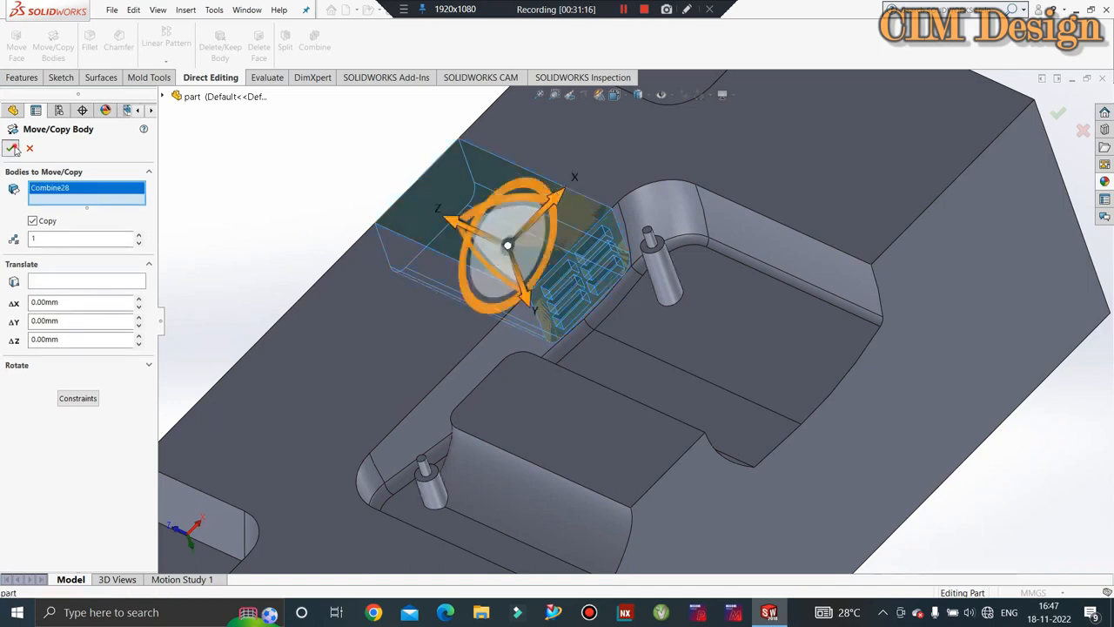
click(12, 148)
click(592, 309)
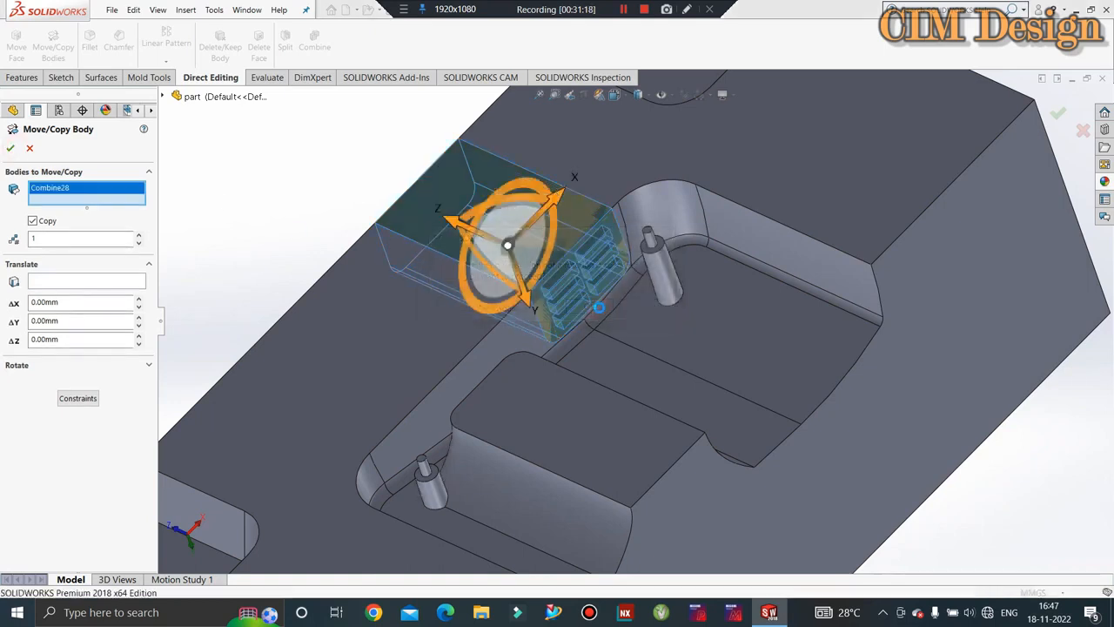
key(Escape)
- Subtract one slotted insert body from the cavity block with Combine
click(314, 43)
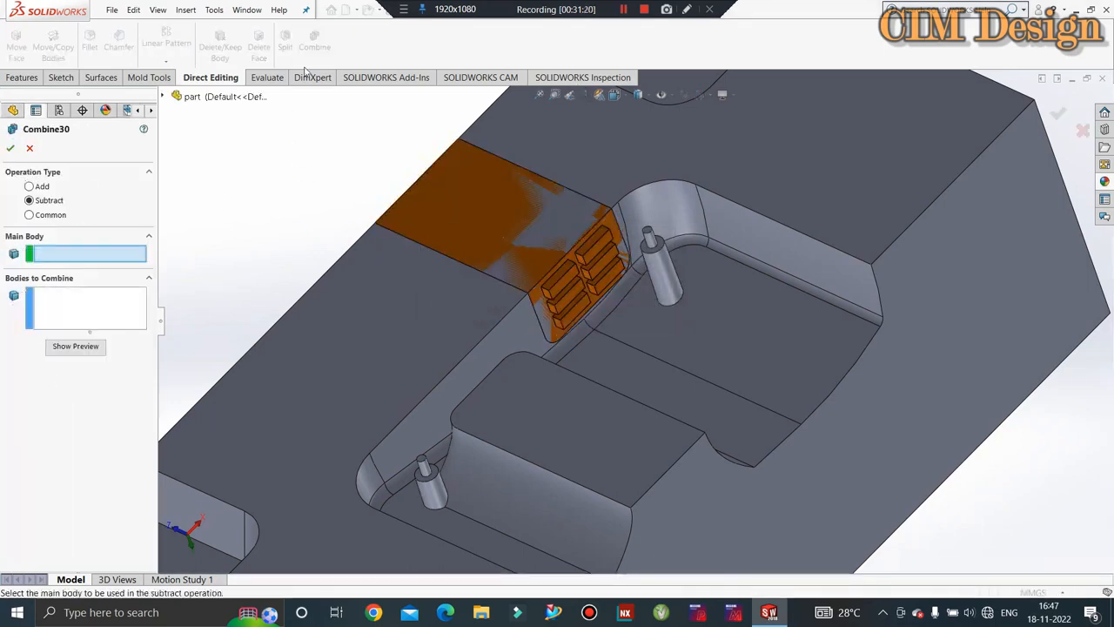
click(246, 411)
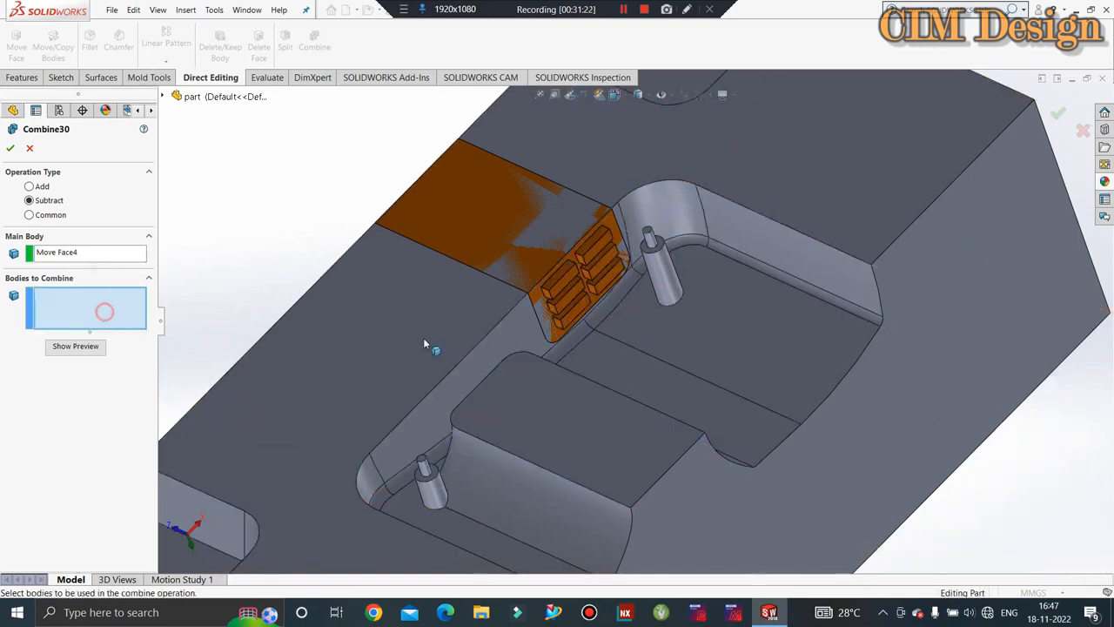
click(559, 317)
click(9, 148)
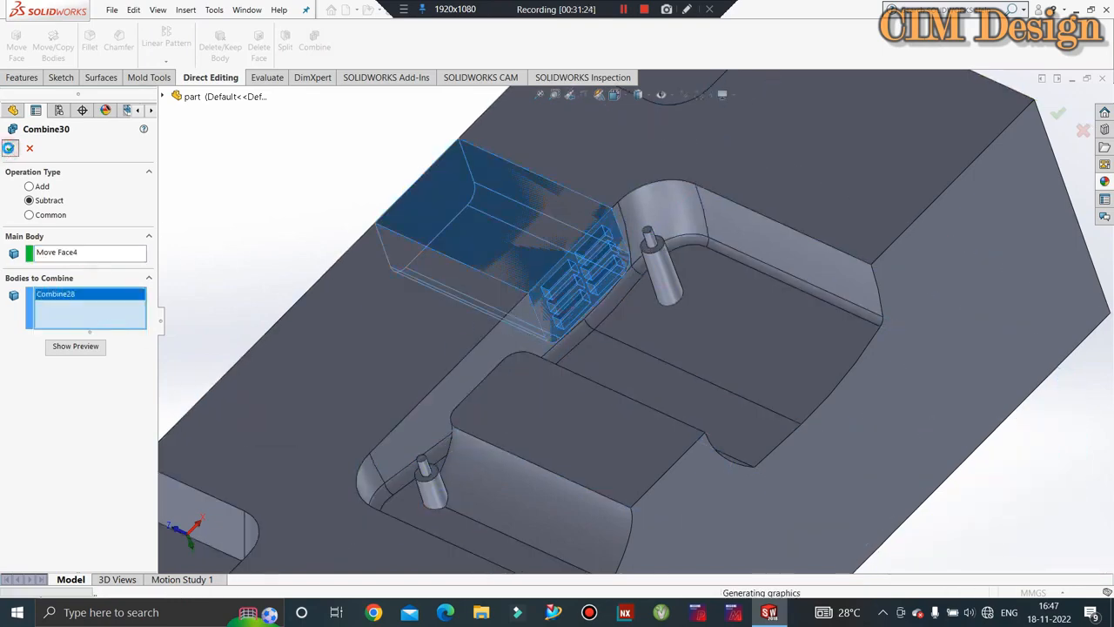
- Turn off the section view to display the complete cavity block
middle_drag(549, 282, 646, 208)
scroll(576, 255, up, 4)
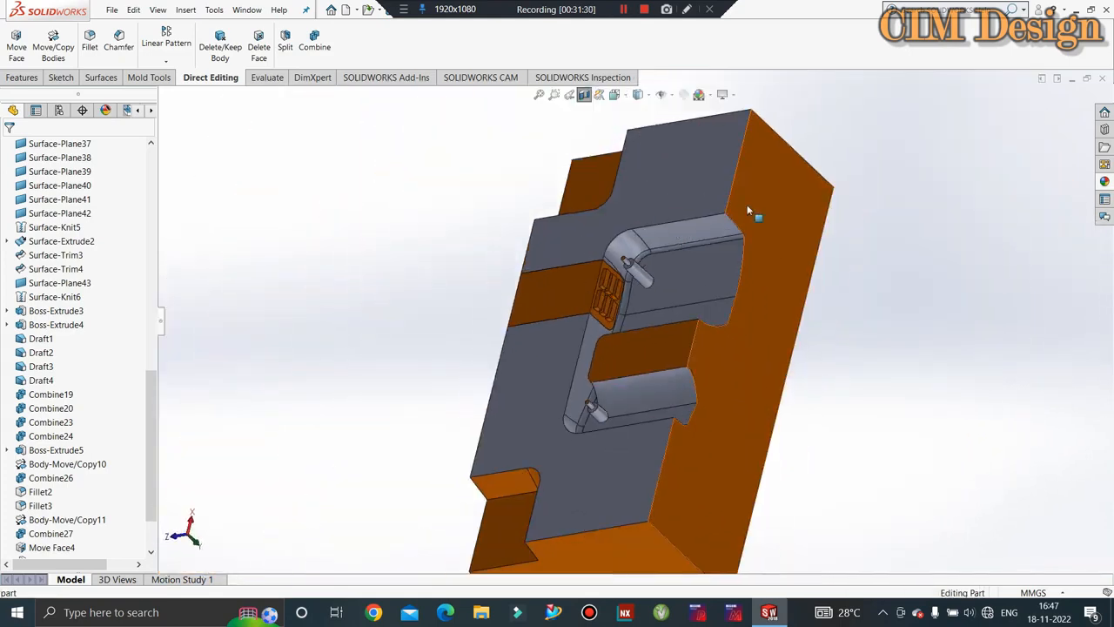
right_click(758, 207)
click(406, 139)
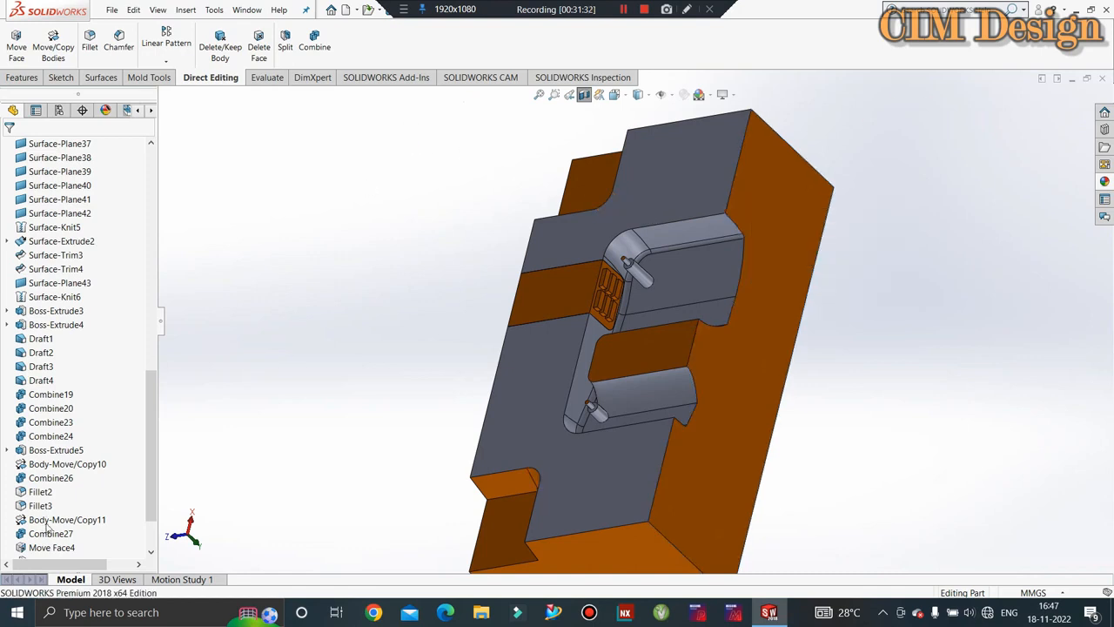
scroll(87, 231, up, 10)
right_click(763, 183)
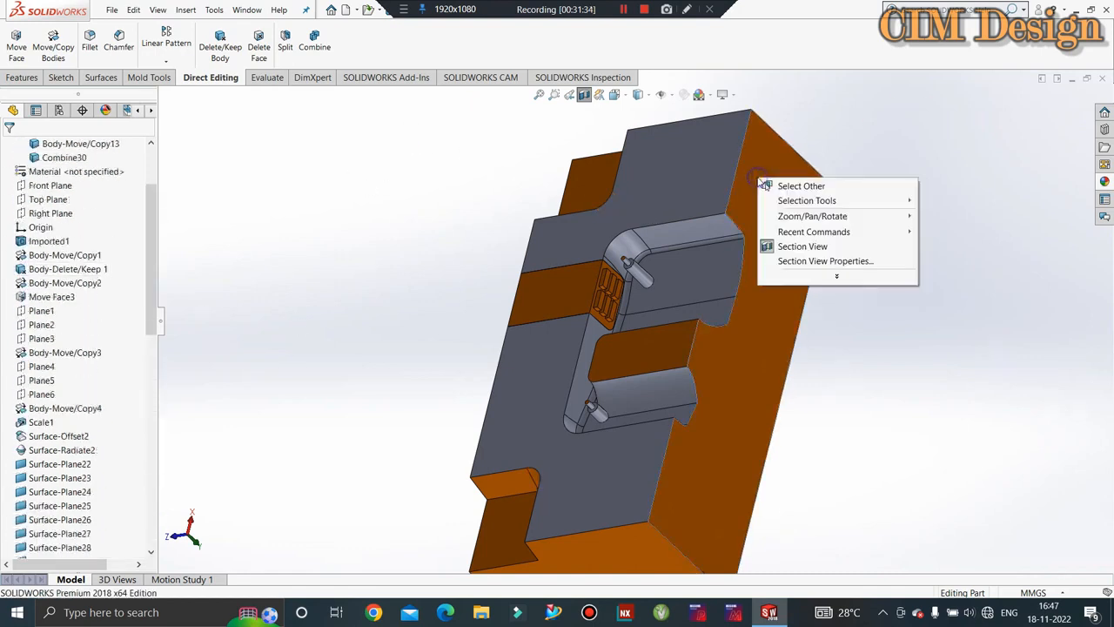
click(696, 169)
right_click(696, 169)
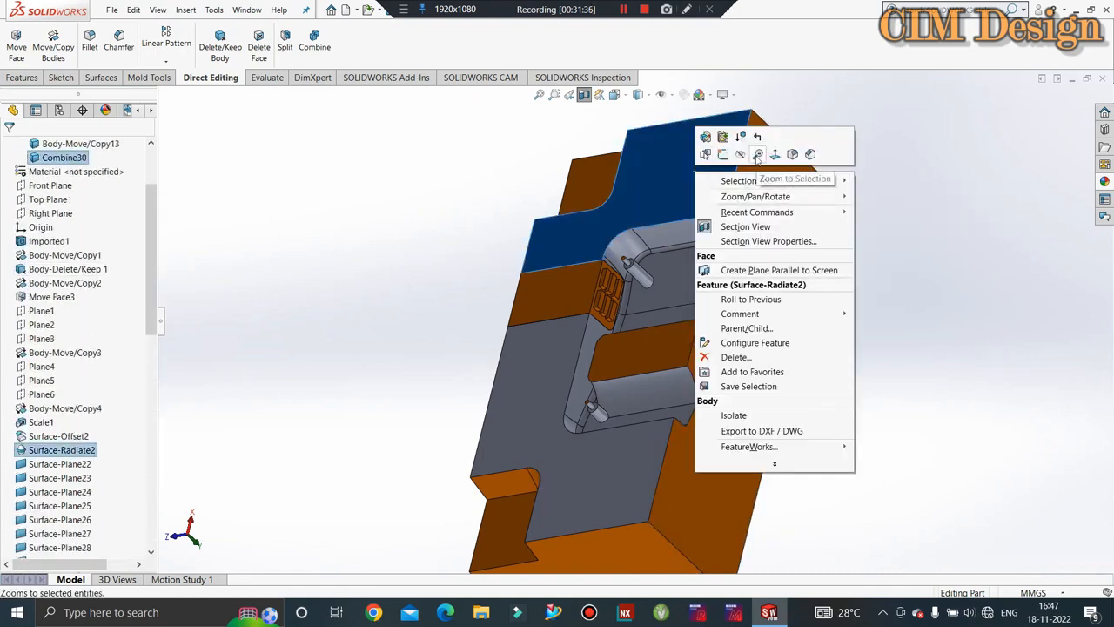
click(329, 154)
click(581, 95)
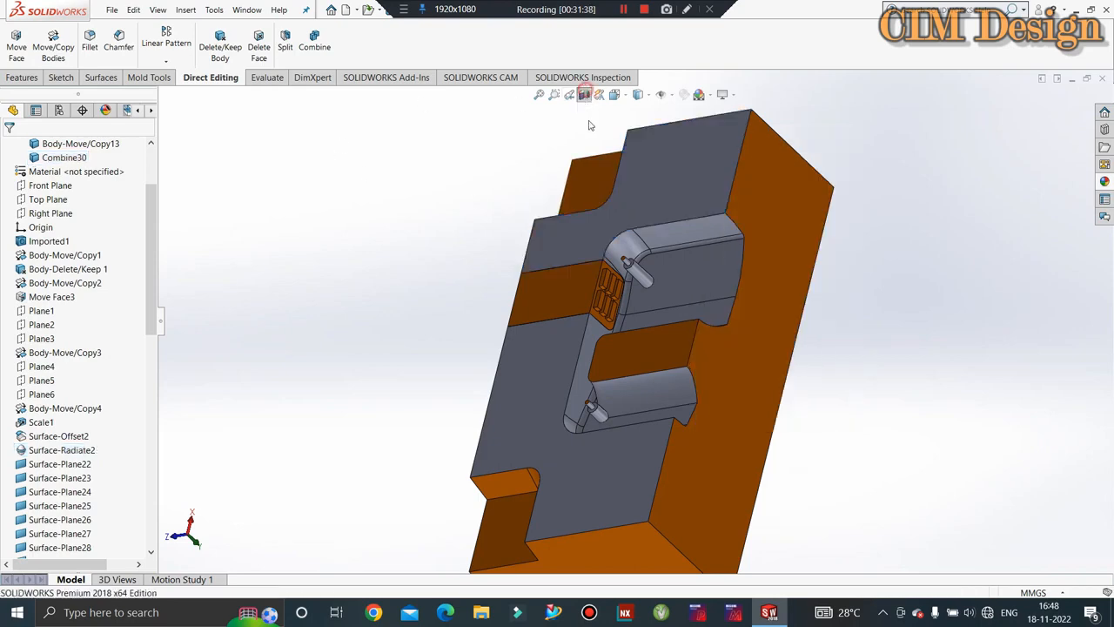
- Apply a light blue-grey colour (red 203, green 210) to the cavity block body and hide the block's outline sketch
right_click(492, 351)
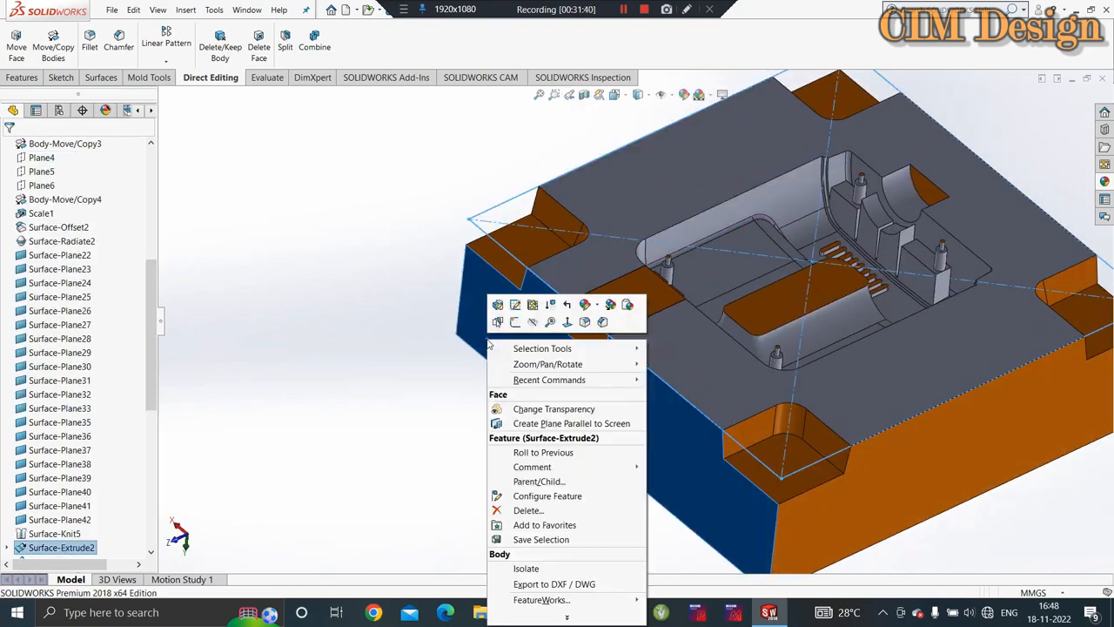
click(585, 304)
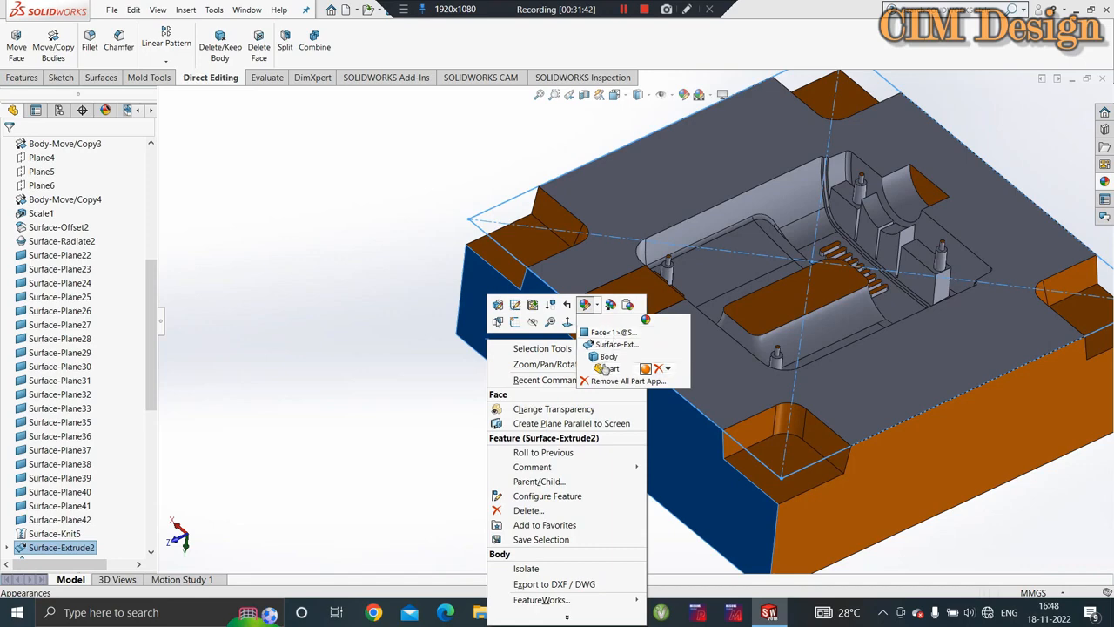
click(605, 357)
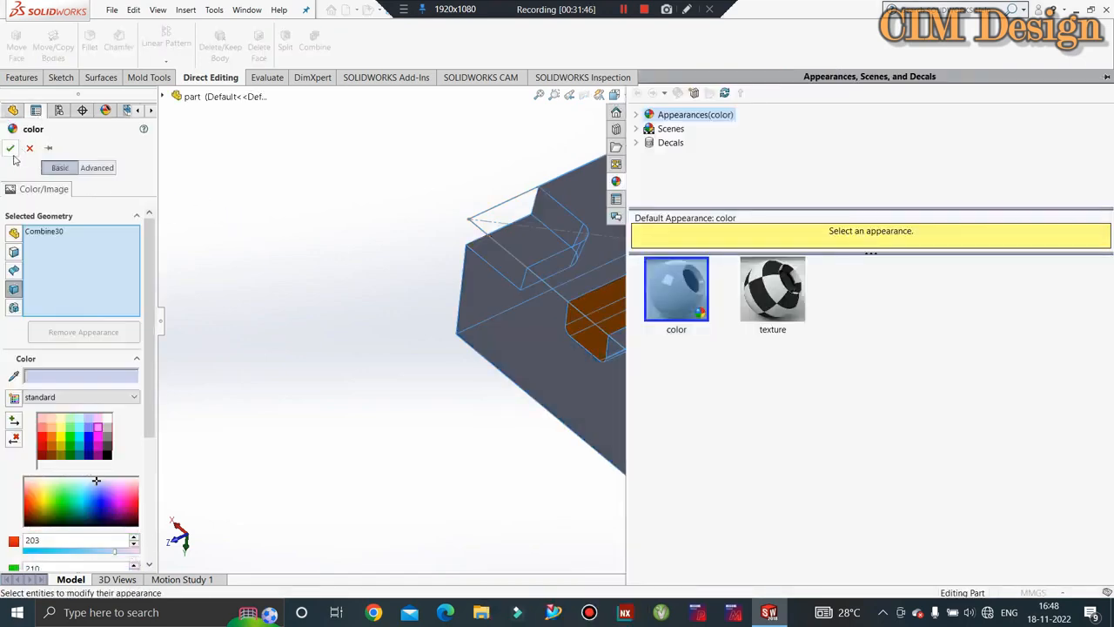
click(10, 149)
key(f)
scroll(523, 244, down, 2)
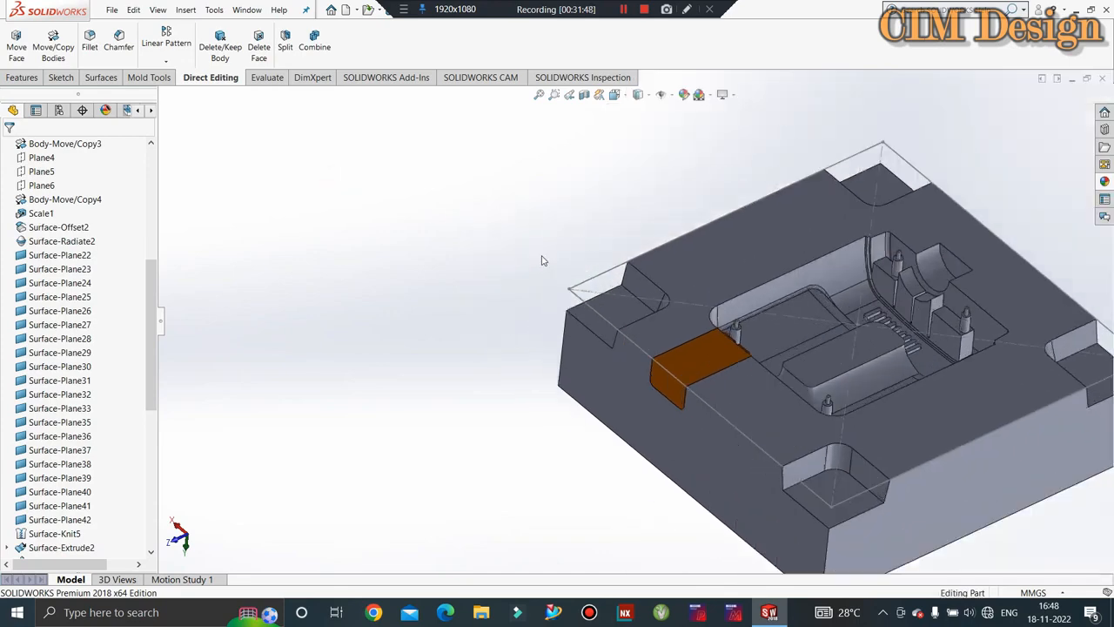
right_click(611, 275)
click(636, 253)
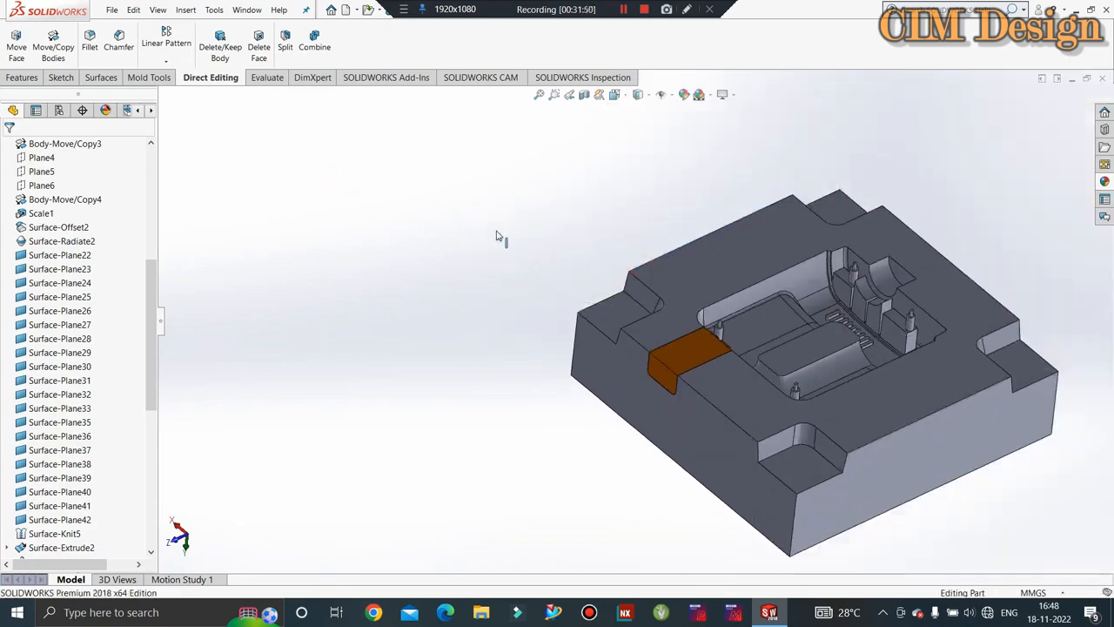
- Examine the cavity block and its slotted insert from several angles
mouse_move(497, 236)
middle_down()
mouse_move(742, 232)
mouse_move(694, 313)
middle_up()
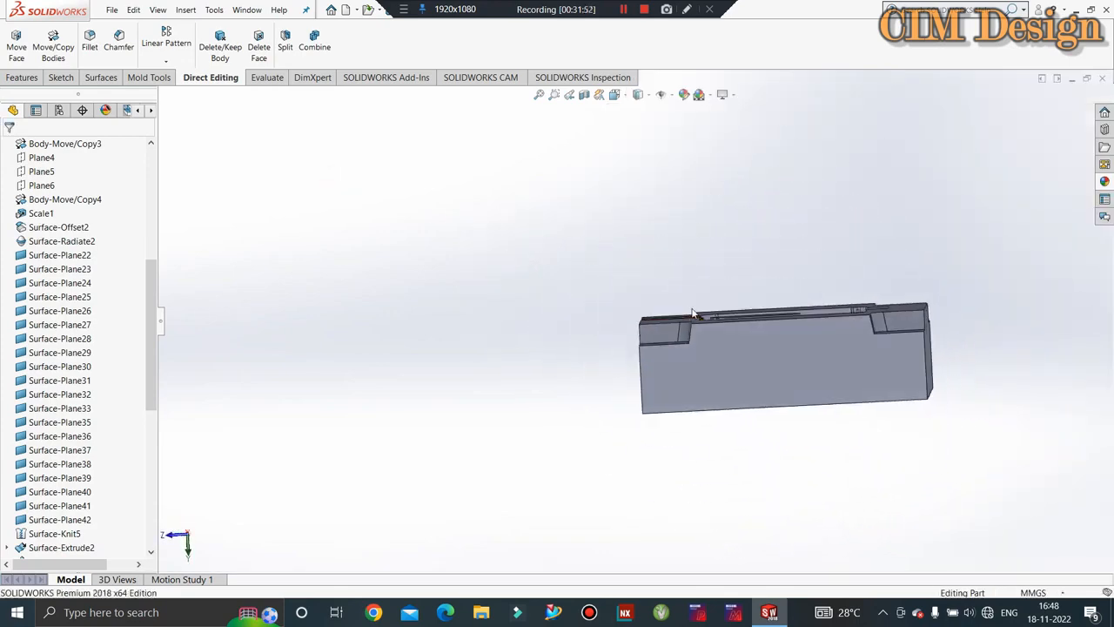
middle_drag(955, 348, 778, 174)
scroll(706, 283, down, 3)
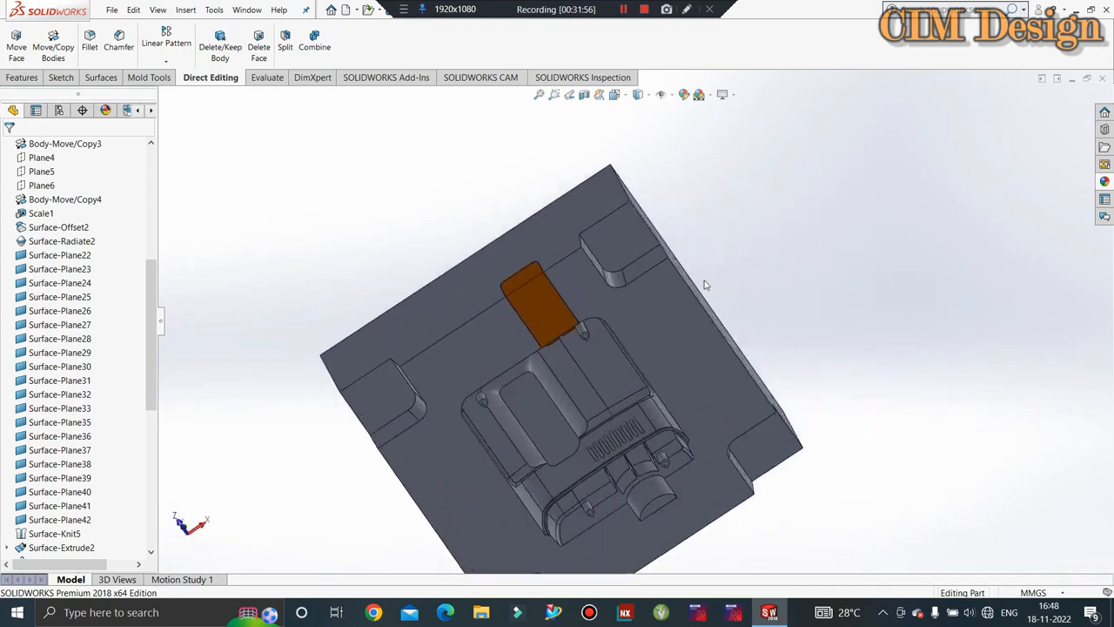
middle_drag(706, 284, 686, 159)
scroll(557, 271, down, 5)
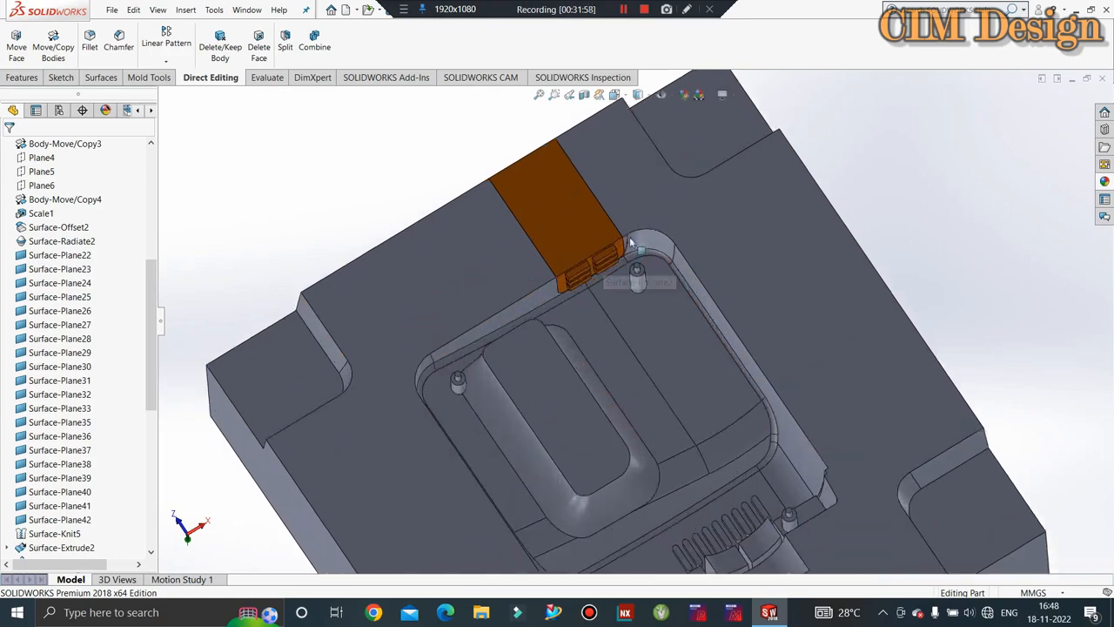
middle_drag(575, 294, 522, 242)
scroll(774, 218, down, 2)
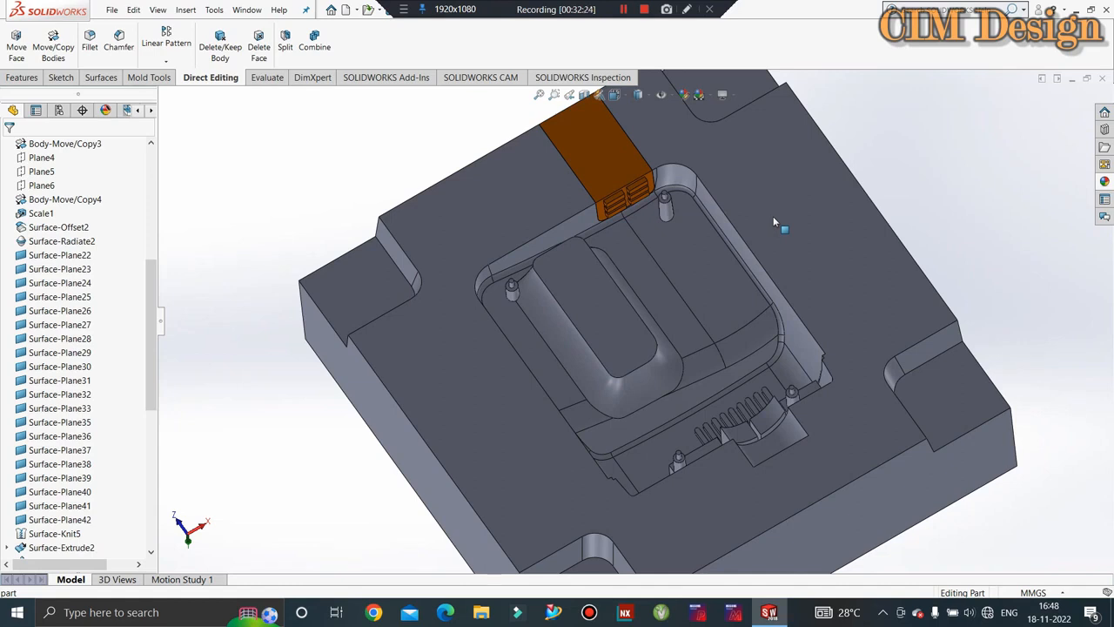
middle_drag(572, 291, 812, 179)
scroll(622, 307, up, 1)
scroll(657, 230, up, 2)
- Show the hidden scaled part body and the core block body together with the cavity and insert
scroll(37, 232, up, 8)
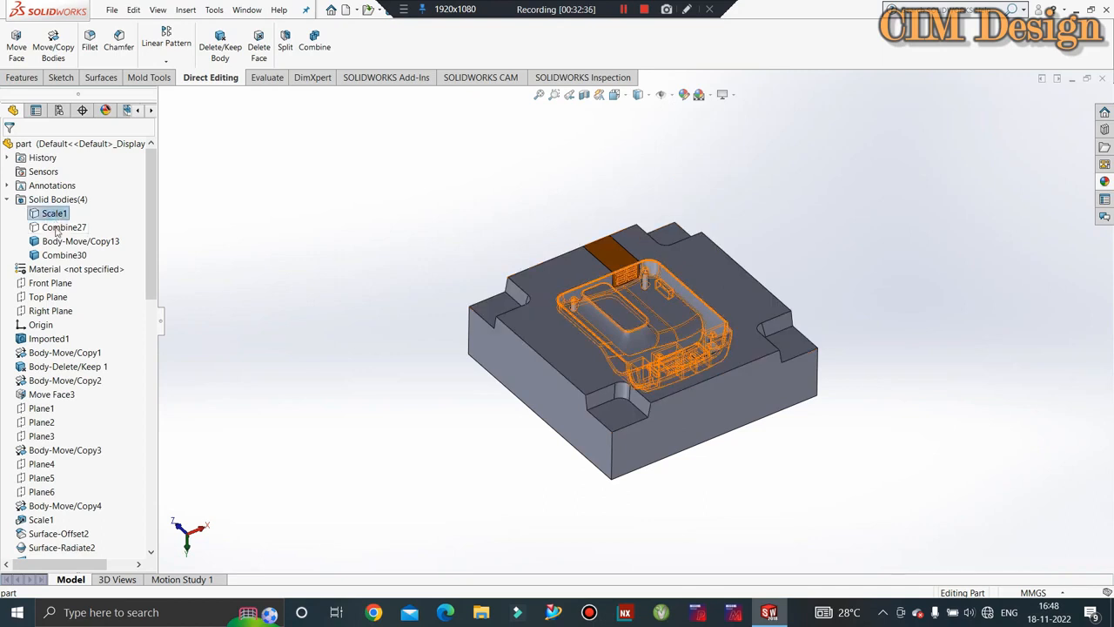
click(55, 227)
right_click(55, 228)
click(67, 212)
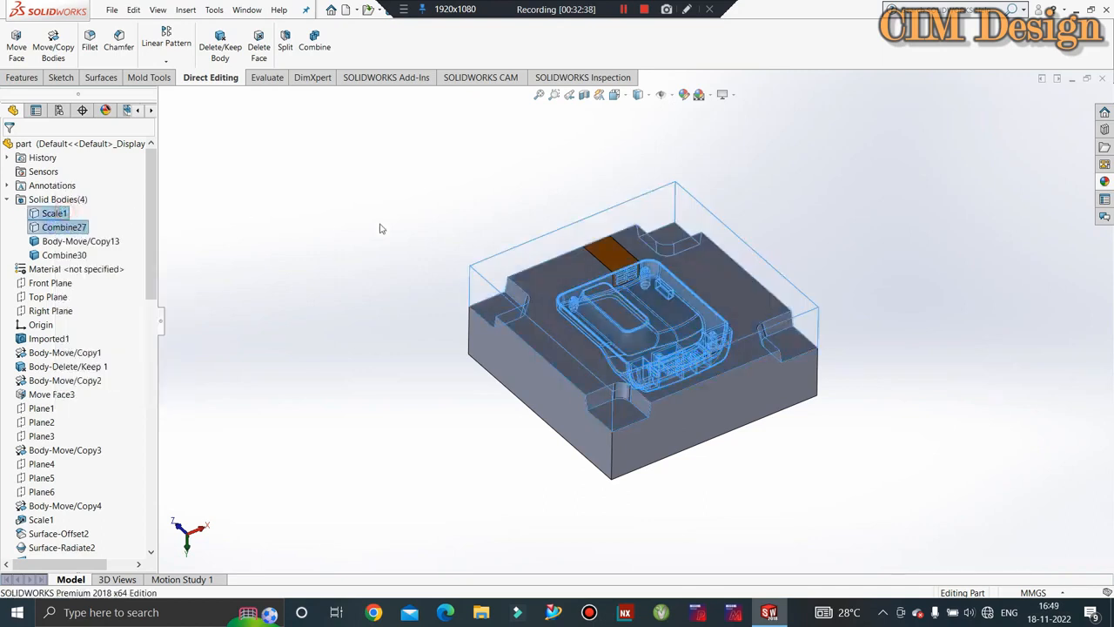
click(425, 178)
middle_drag(426, 179, 465, 224)
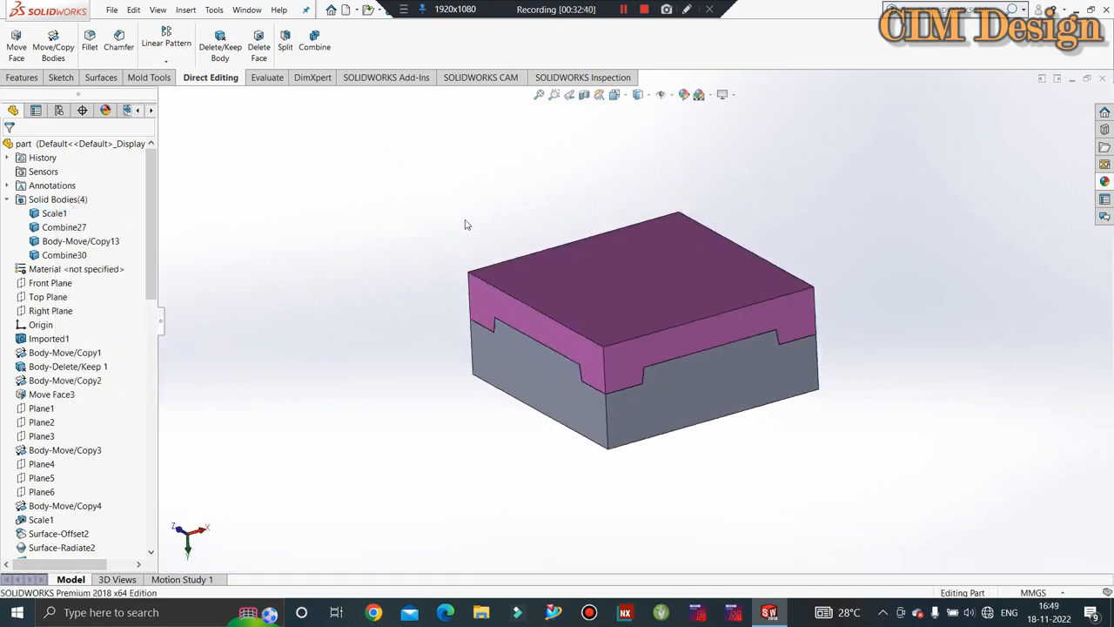
- Set the isometric view and make the large outer face of the cavity block transparent
key(space)
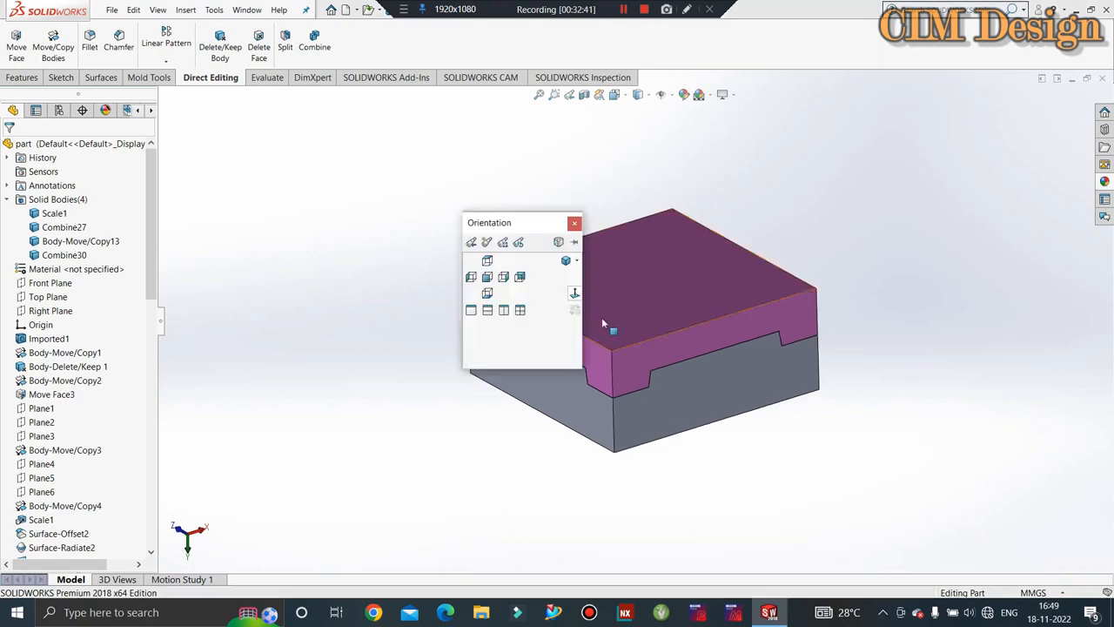
click(571, 265)
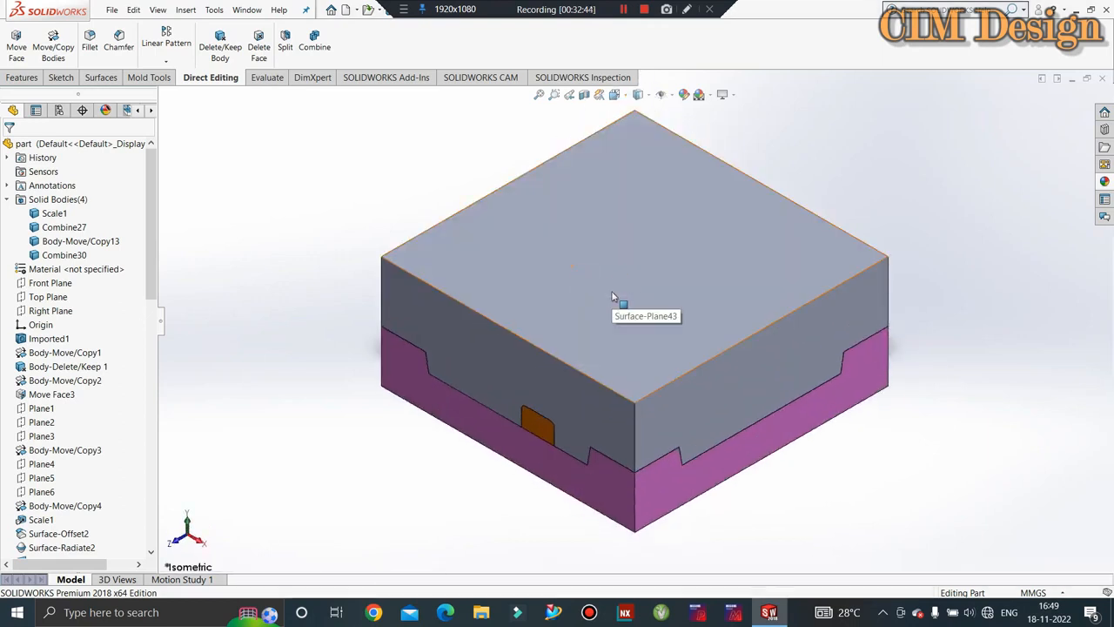
right_click(607, 280)
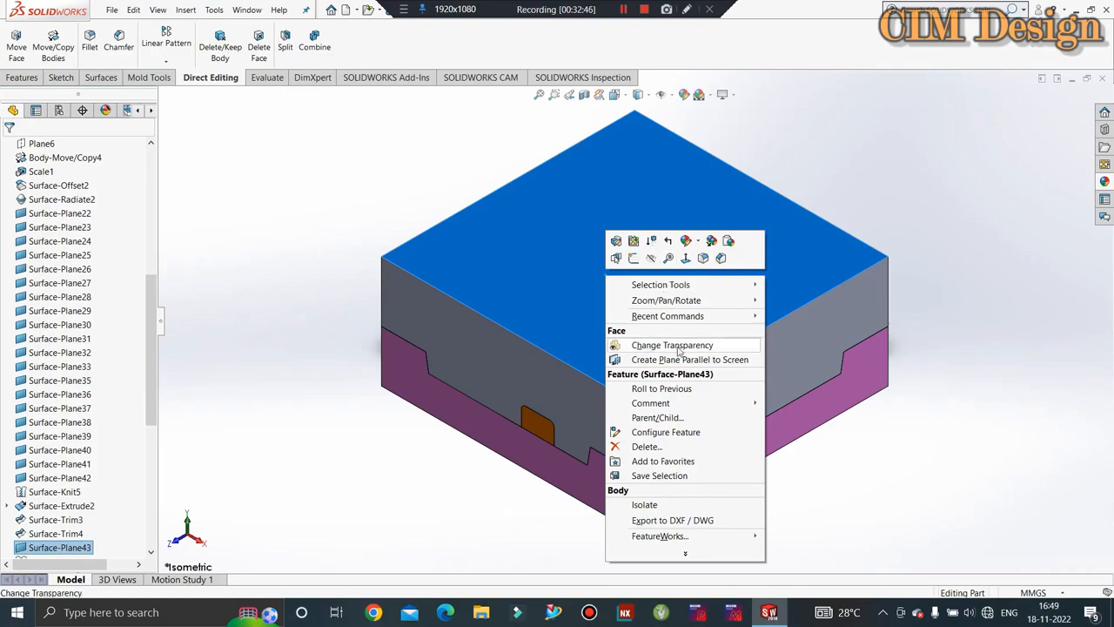
click(679, 351)
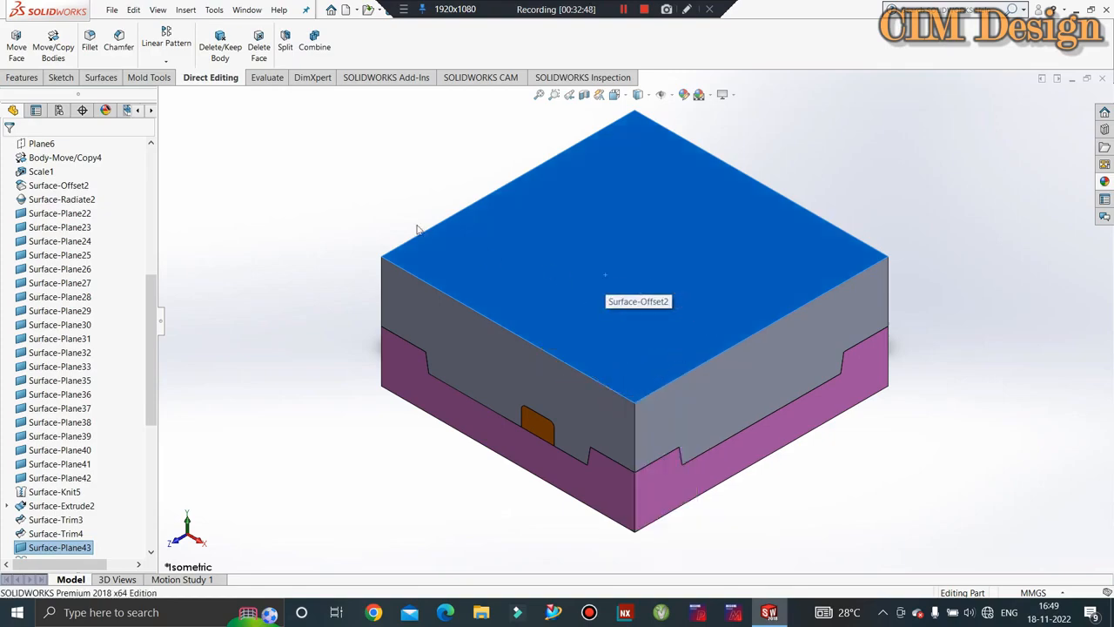
click(336, 177)
- Examine the closed mold through the transparent face, including the part, corner locks and slotted insert
middle_drag(601, 292, 539, 438)
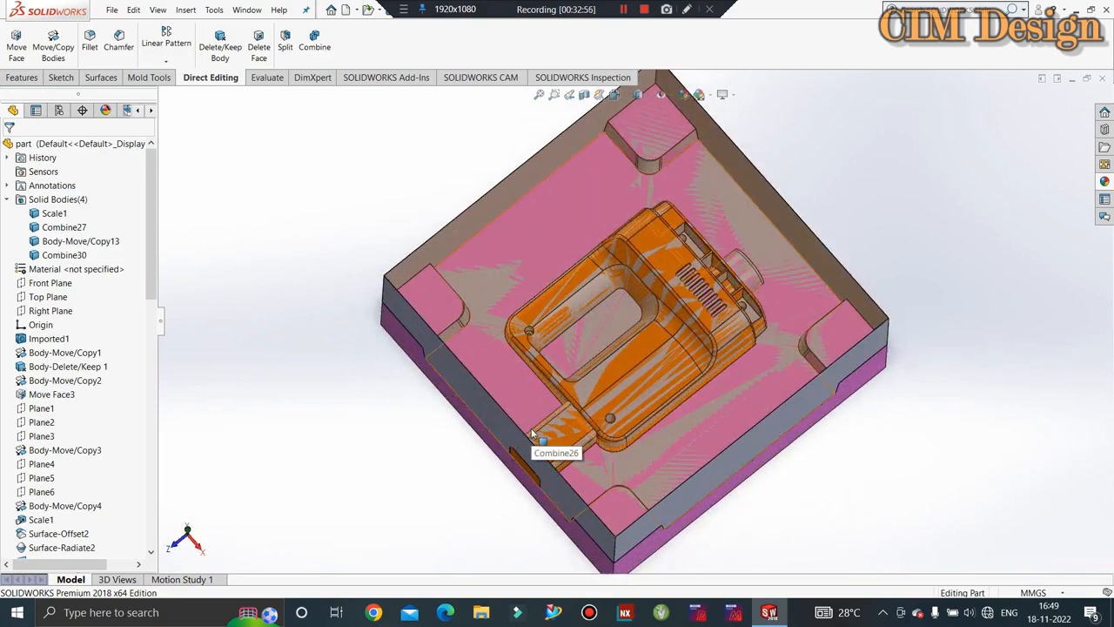
middle_drag(533, 433, 592, 300)
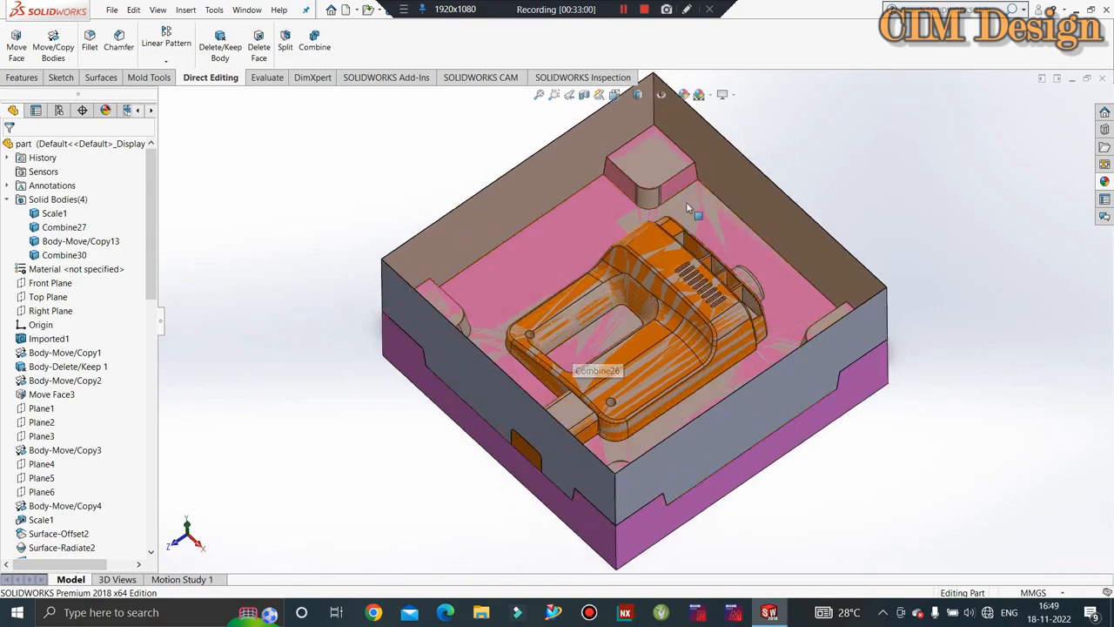
middle_drag(600, 367, 645, 313)
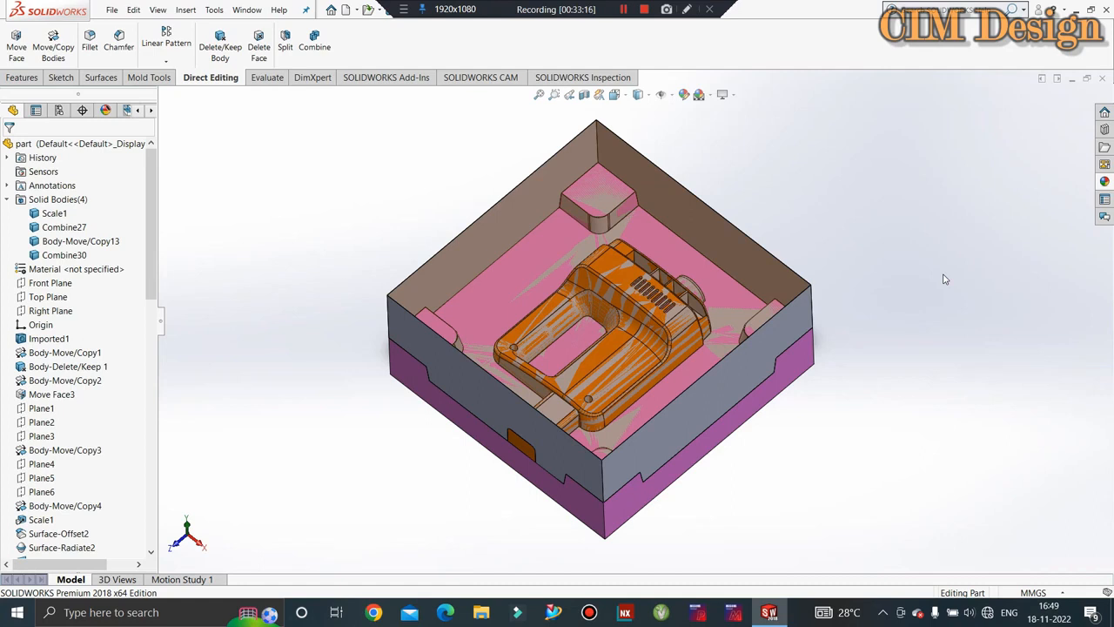
middle_drag(814, 375, 811, 349)
scroll(806, 343, up, 1)
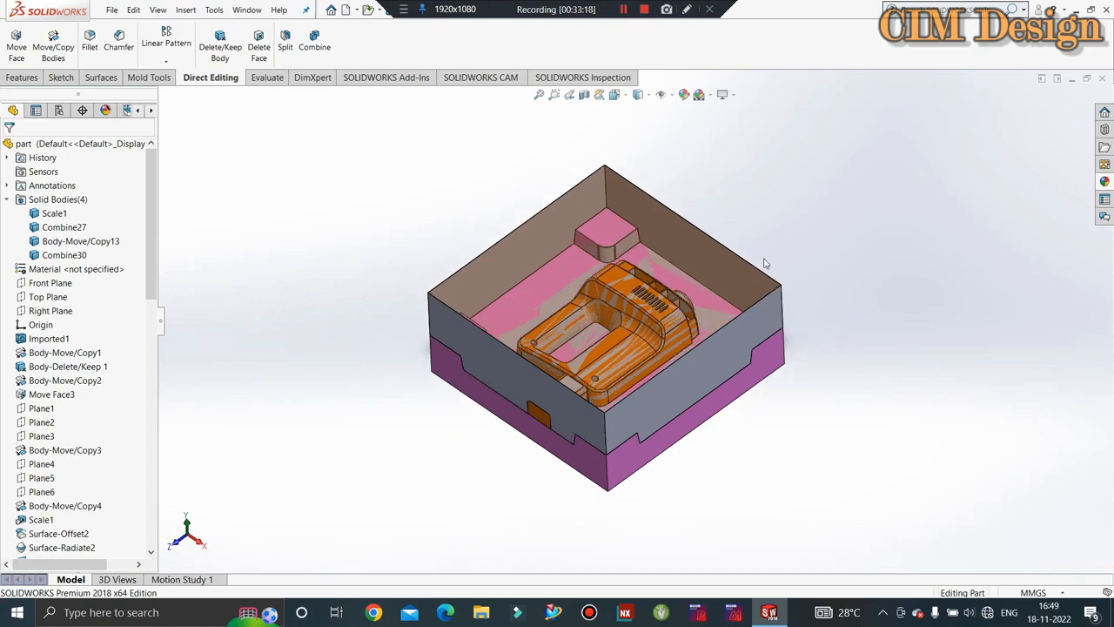